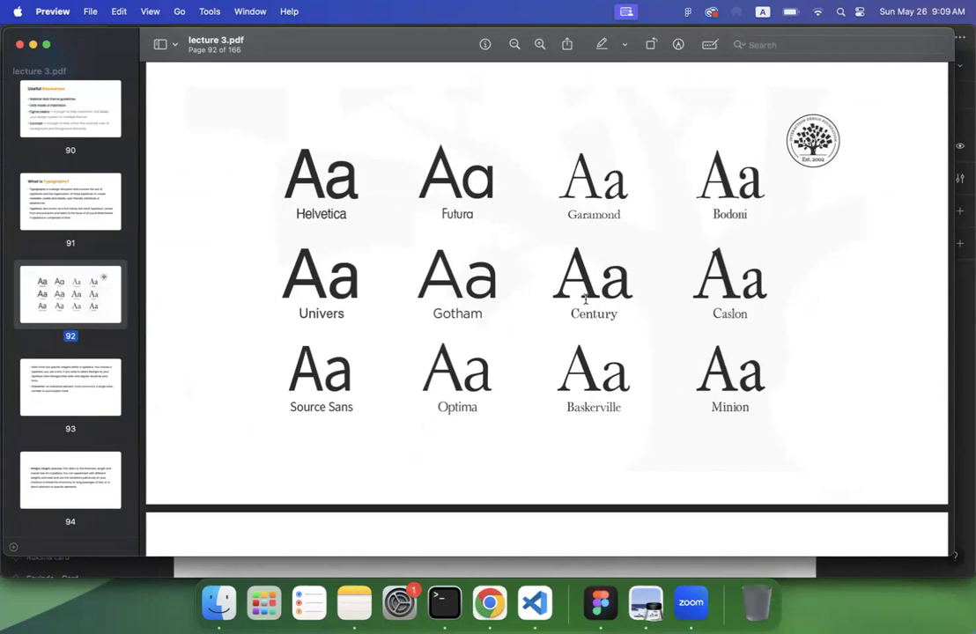
Step: Examine the lecture slides defining typography, typeface, font and character, along with the slide of sample typefaces
{"action": "scroll", "coordinate": [584, 302], "scroll_direction": "down", "scroll_amount": 2}
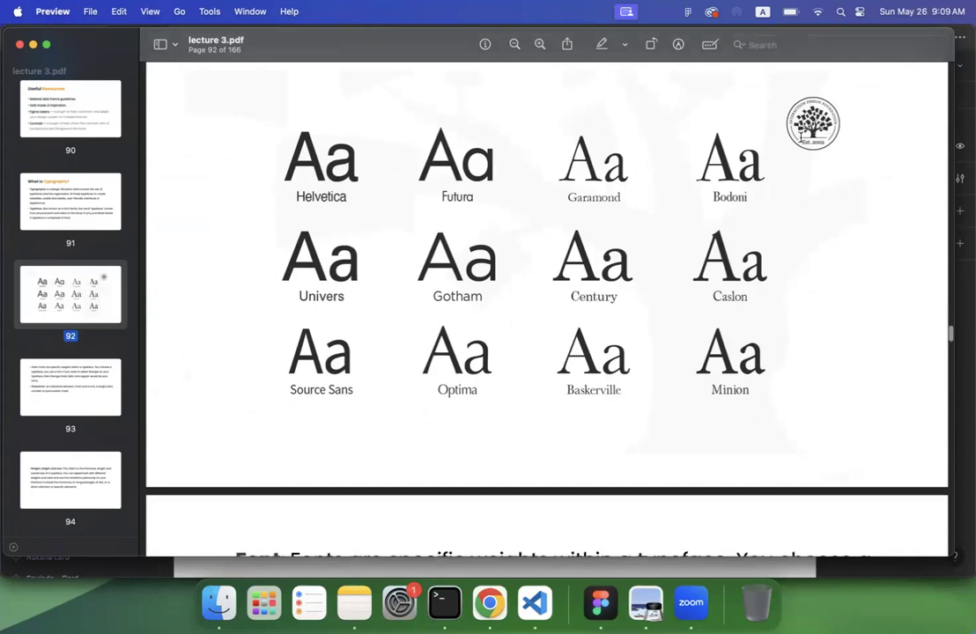
{"action": "scroll", "coordinate": [812, 192], "scroll_direction": "down", "scroll_amount": 5}
{"action": "scroll", "coordinate": [812, 194], "scroll_direction": "down", "scroll_amount": 2}
{"action": "scroll", "coordinate": [813, 194], "scroll_direction": "up", "scroll_amount": 6}
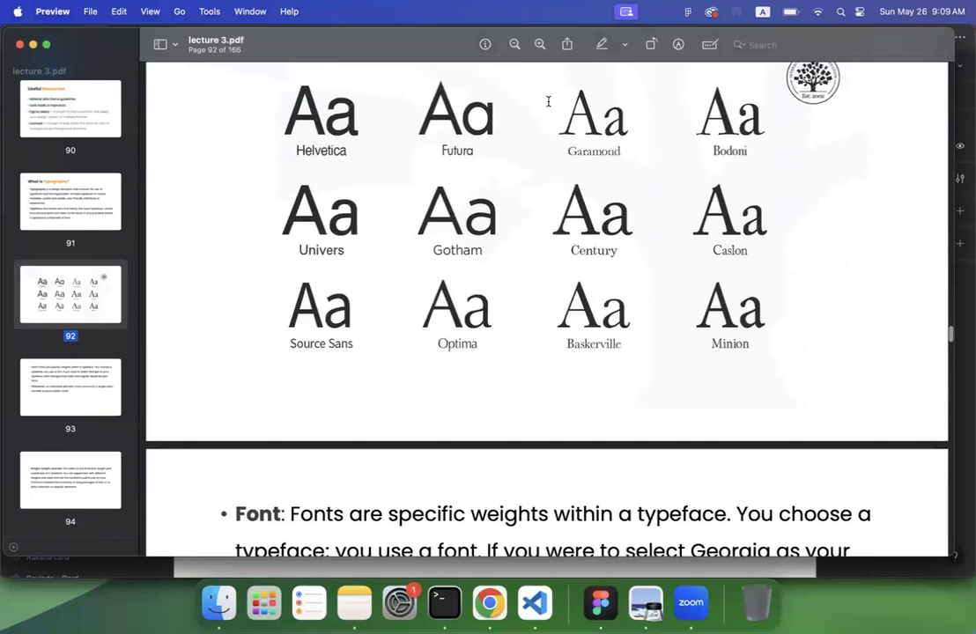
{"action": "scroll", "coordinate": [702, 255], "scroll_direction": "down", "scroll_amount": 5}
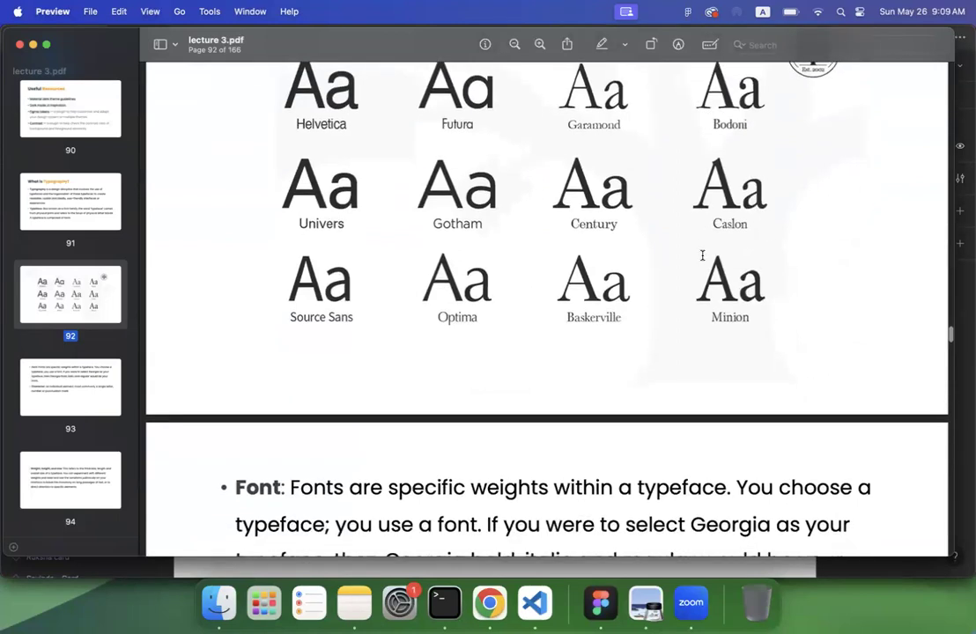
{"action": "scroll", "coordinate": [702, 256], "scroll_direction": "down", "scroll_amount": 6}
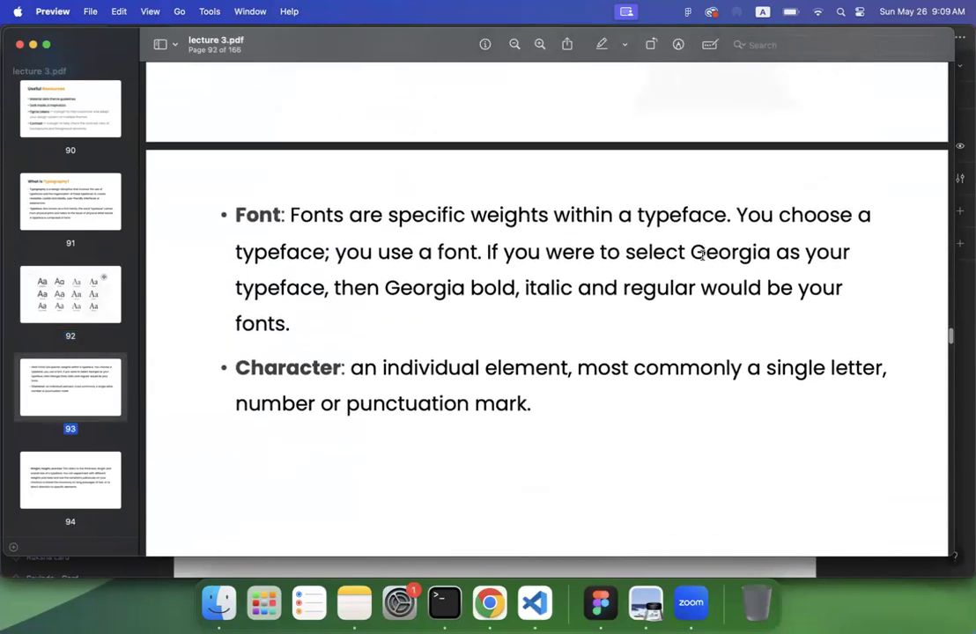
{"action": "scroll", "coordinate": [703, 256], "scroll_direction": "up", "scroll_amount": 8}
{"action": "scroll", "coordinate": [702, 256], "scroll_direction": "up", "scroll_amount": 15}
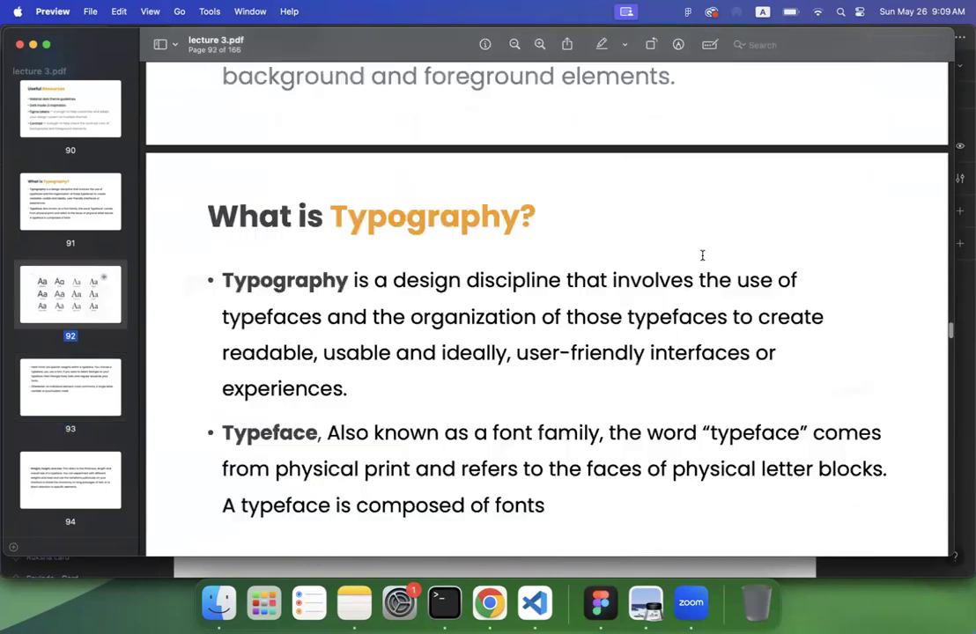
{"action": "scroll", "coordinate": [703, 256], "scroll_direction": "down", "scroll_amount": 7}
{"action": "scroll", "coordinate": [702, 256], "scroll_direction": "down", "scroll_amount": 12}
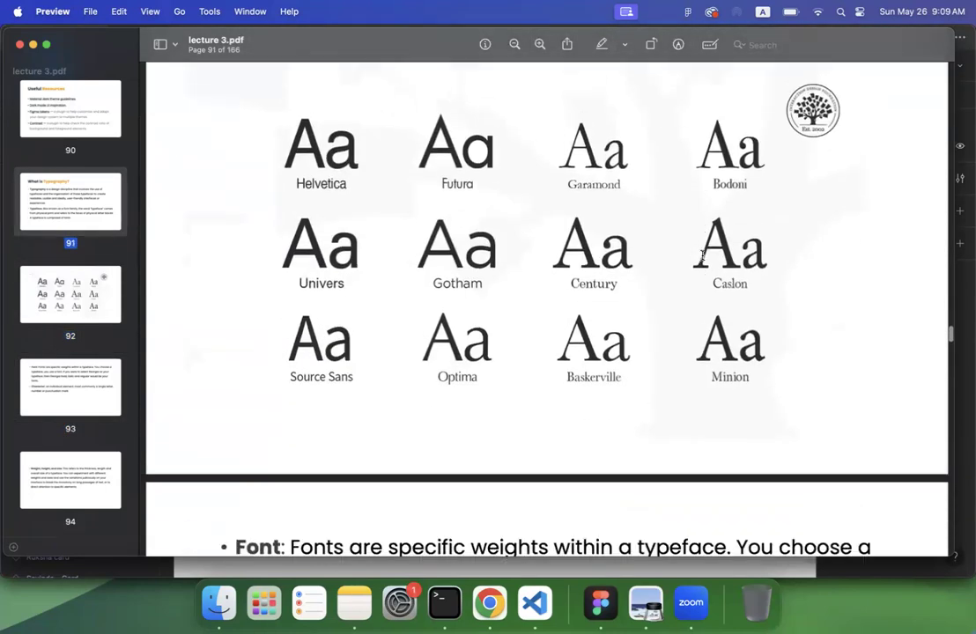
{"action": "scroll", "coordinate": [702, 255], "scroll_direction": "down", "scroll_amount": 3}
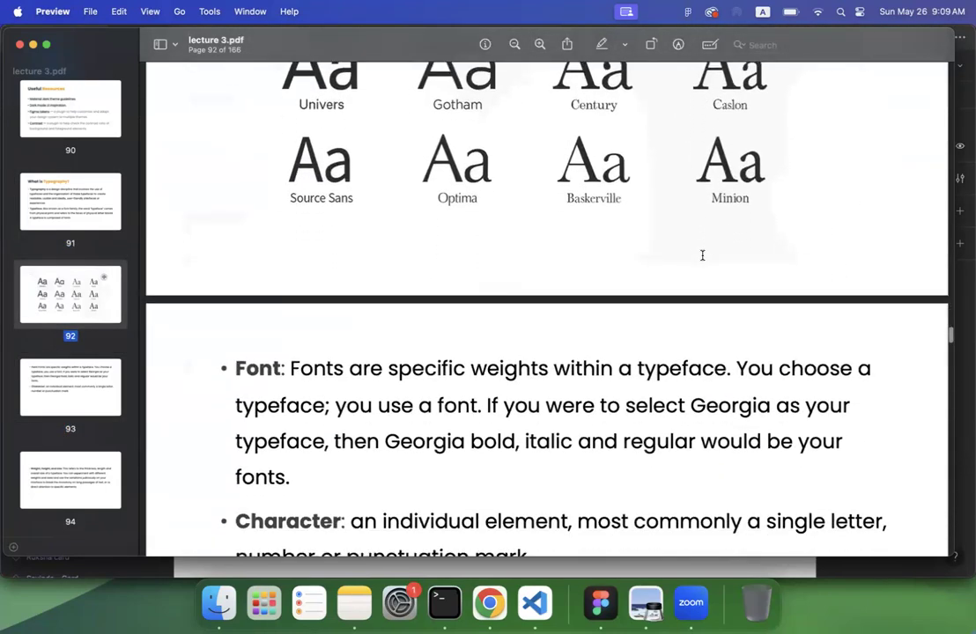
{"action": "scroll", "coordinate": [702, 256], "scroll_direction": "up", "scroll_amount": 5}
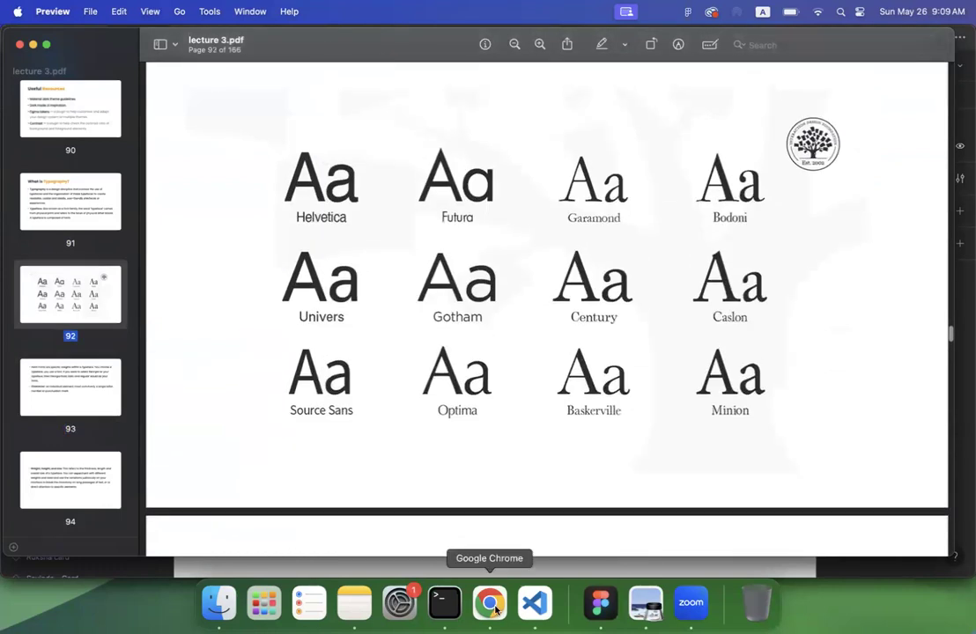
Step: Switch to Chrome and open the Google Fonts site at fonts.google.com/icons
{"action": "left_click", "coordinate": [490, 603]}
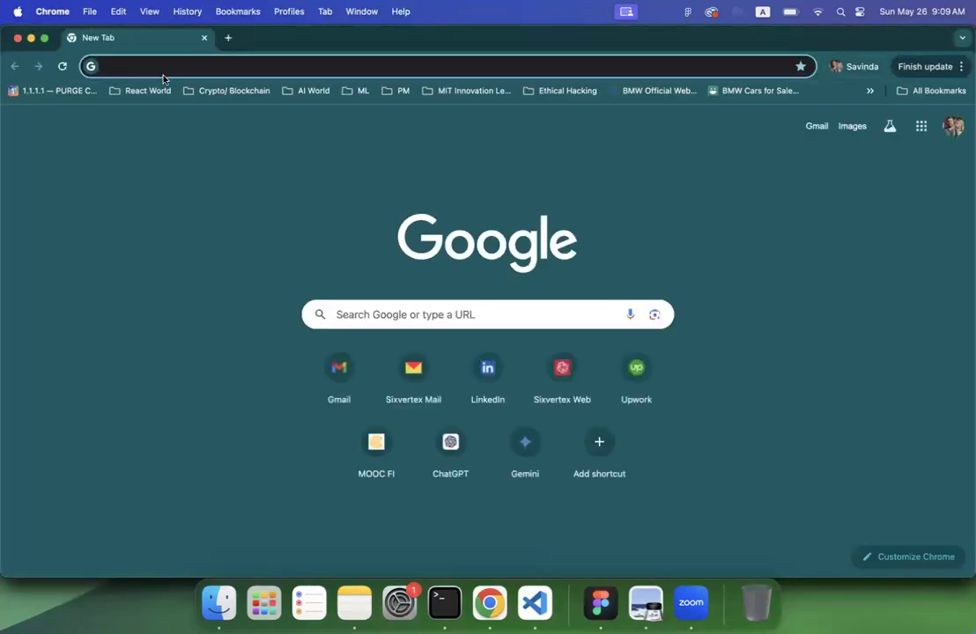
{"action": "type", "text": "font"}
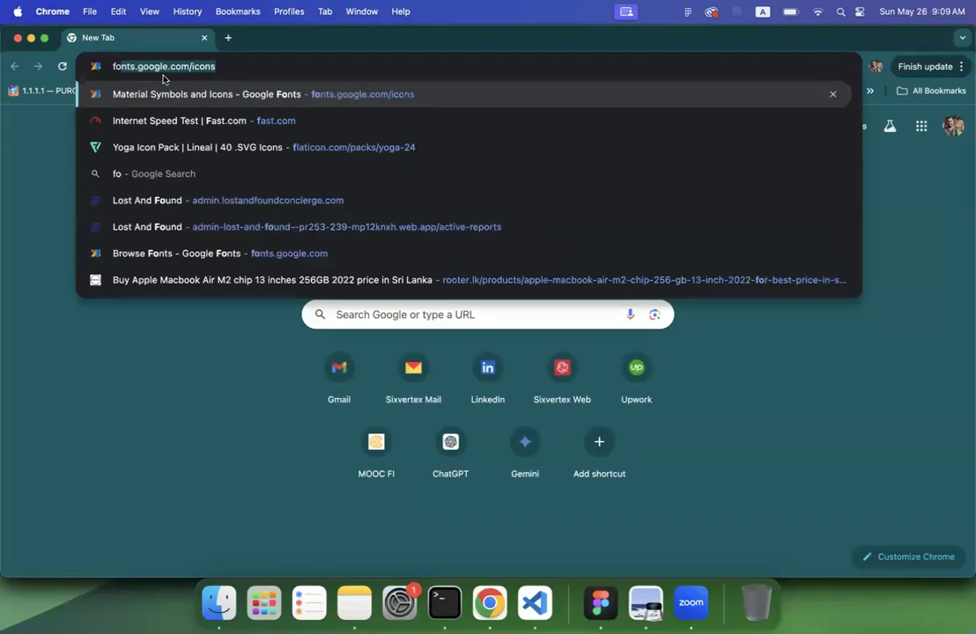
{"action": "key", "text": "Return"}
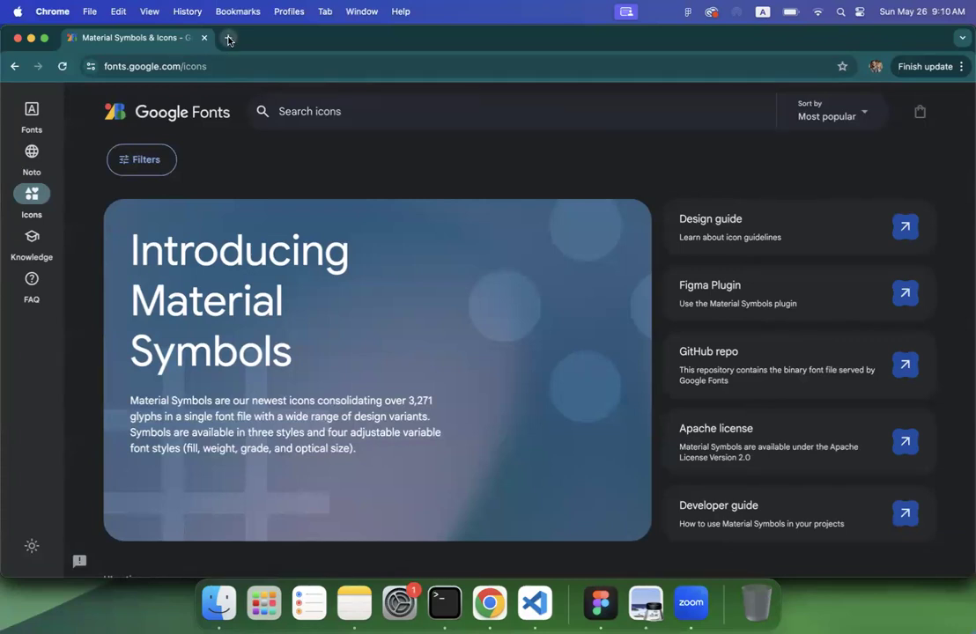
Step: Switch to Figma and try the Krungthep font on the body text of the rightmost mountain-lake card
{"action": "left_click", "coordinate": [600, 604]}
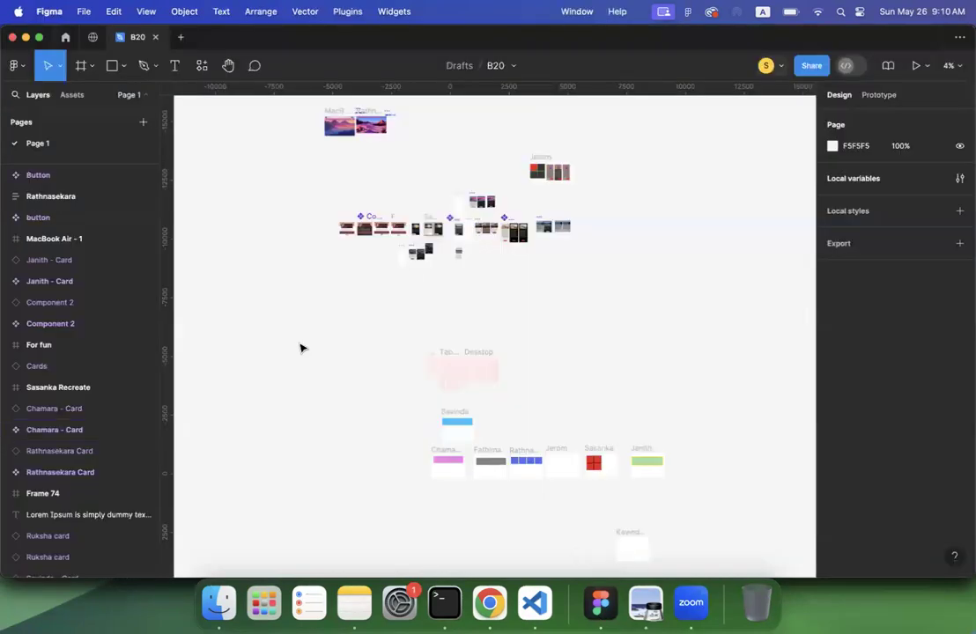
{"action": "scroll", "coordinate": [589, 280], "scroll_direction": "up", "scroll_amount": 5}
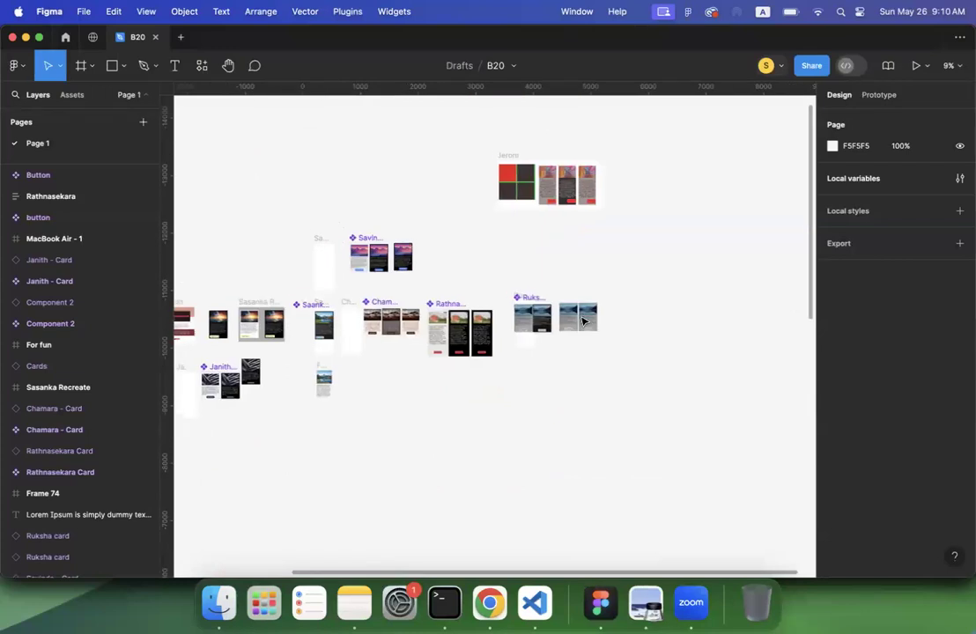
{"action": "scroll", "coordinate": [581, 360], "scroll_direction": "up", "scroll_amount": 10}
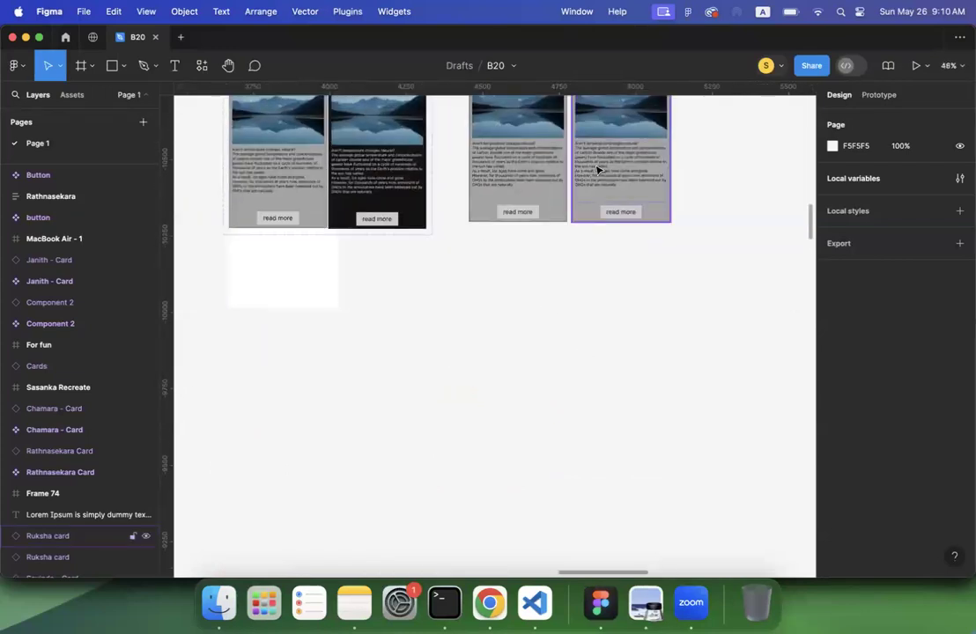
{"action": "double_click", "coordinate": [598, 169]}
{"action": "left_click", "coordinate": [854, 355]}
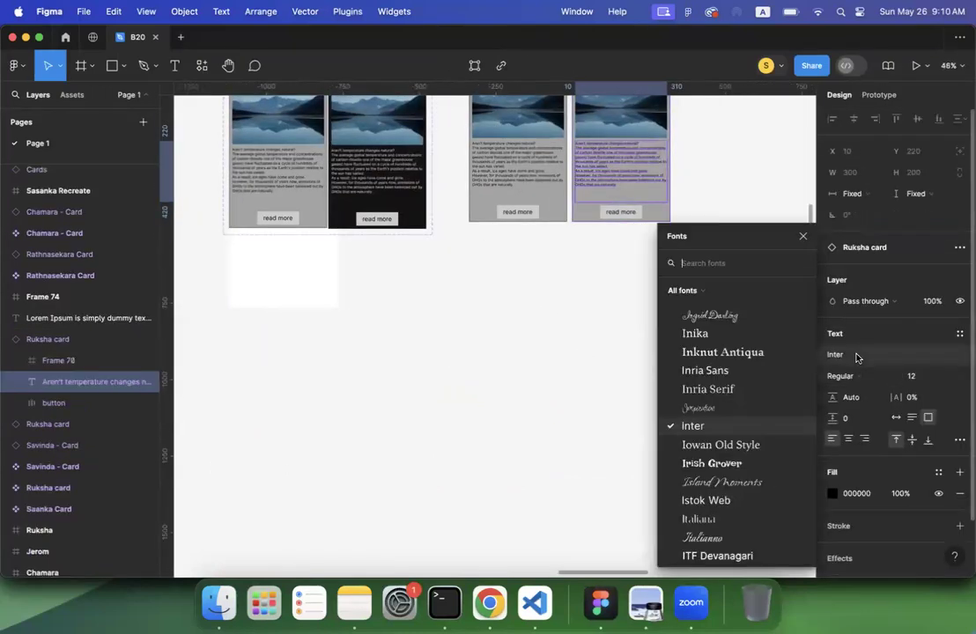
{"action": "scroll", "coordinate": [754, 379], "scroll_direction": "down", "scroll_amount": 10}
{"action": "scroll", "coordinate": [753, 382], "scroll_direction": "down", "scroll_amount": 15}
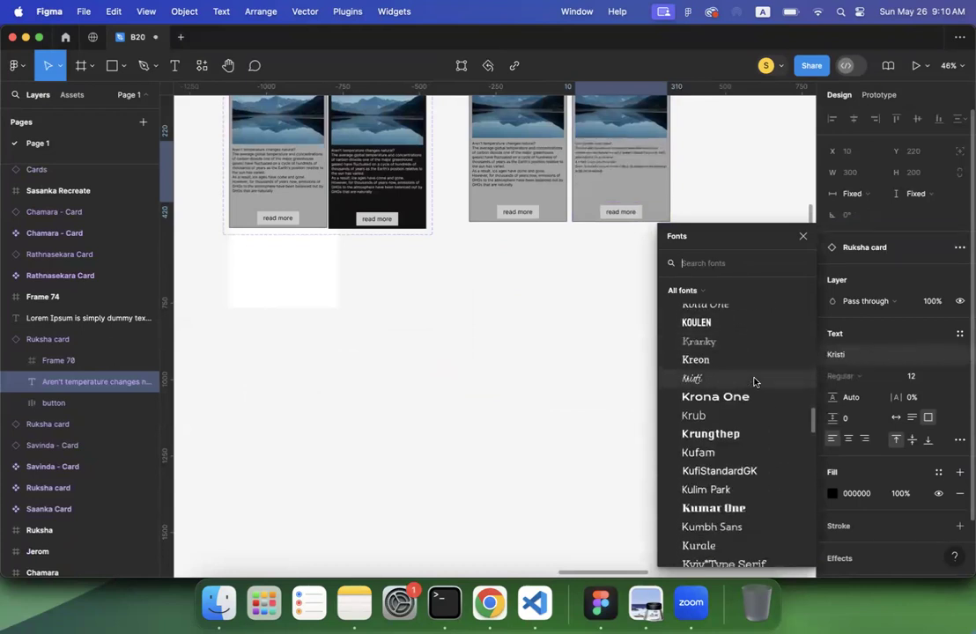
{"action": "left_click", "coordinate": [723, 433]}
Step: Switch back to Chrome, browse the Google Fonts families and open the Inter typeface page
{"action": "left_click", "coordinate": [490, 602]}
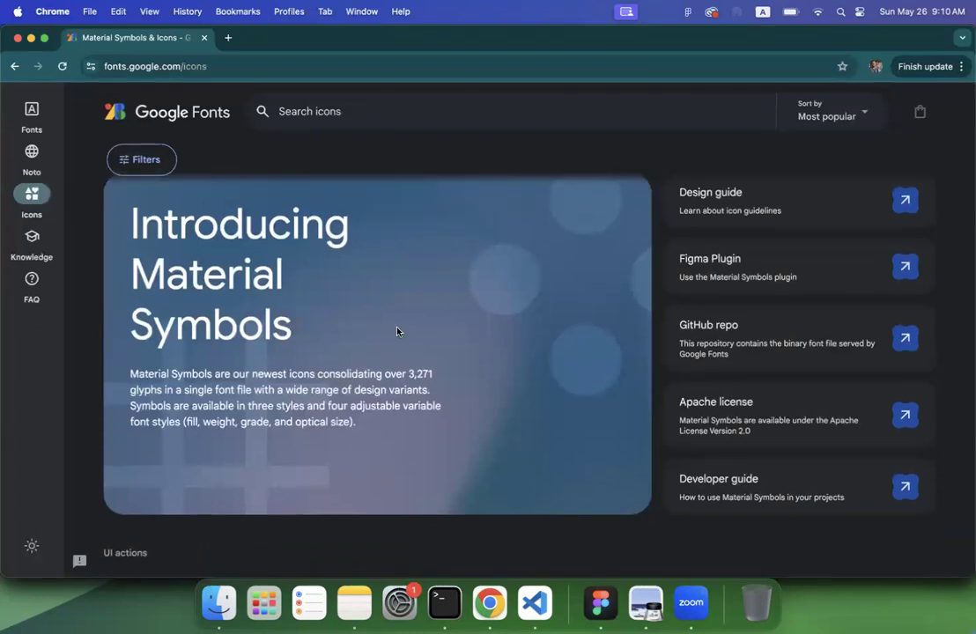
{"action": "scroll", "coordinate": [53, 159], "scroll_direction": "down", "scroll_amount": 1}
{"action": "left_click", "coordinate": [38, 111]}
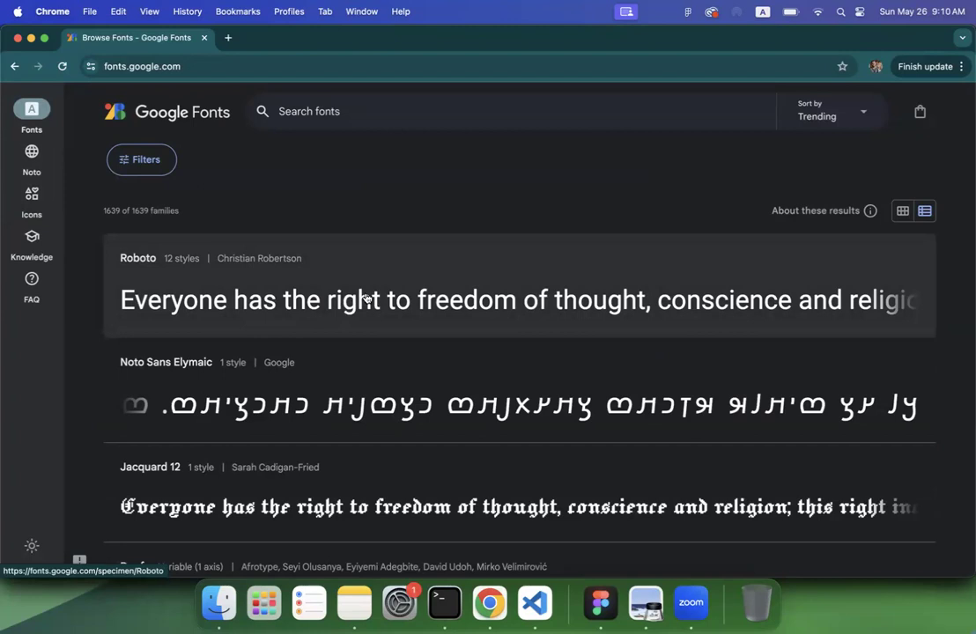
{"action": "scroll", "coordinate": [366, 298], "scroll_direction": "down", "scroll_amount": 10}
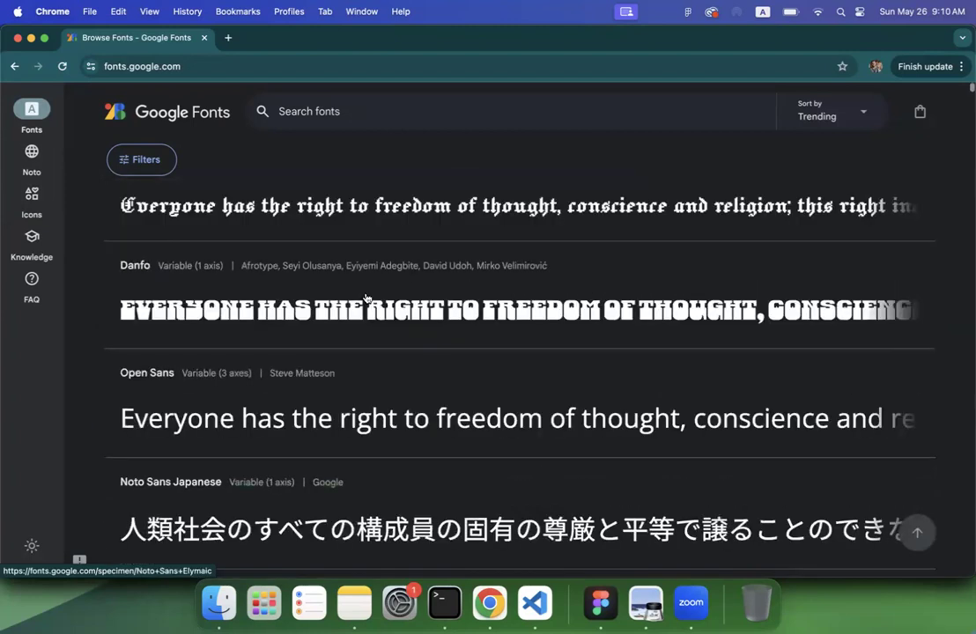
{"action": "scroll", "coordinate": [366, 298], "scroll_direction": "down", "scroll_amount": 5}
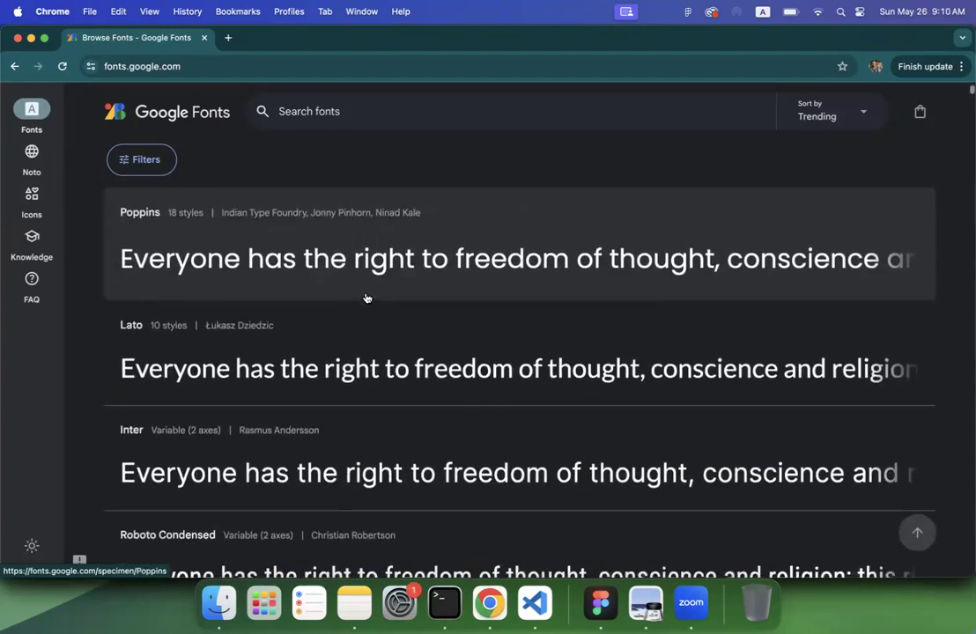
{"action": "left_click", "coordinate": [323, 435]}
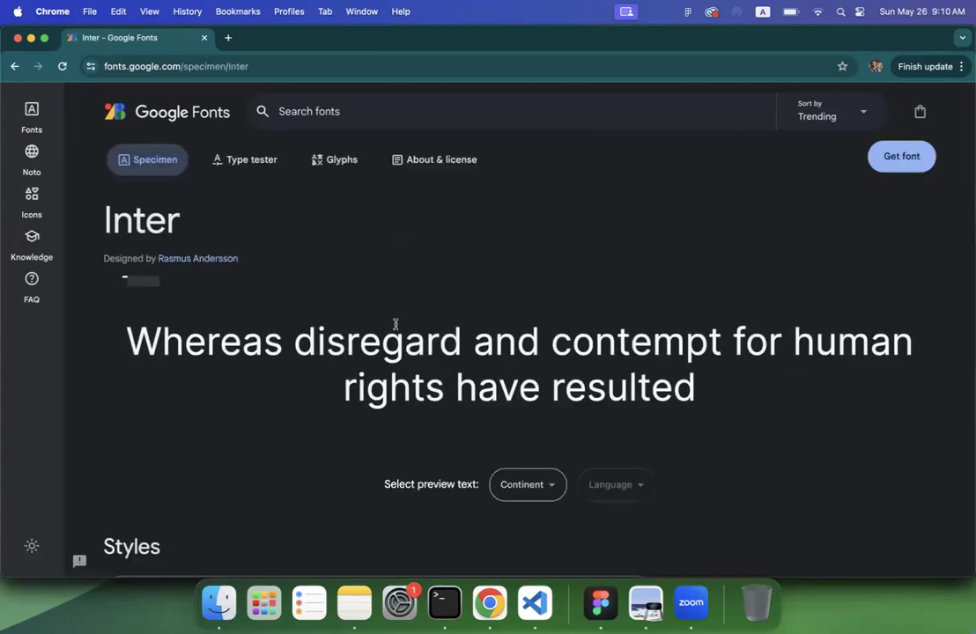
Step: Examine the Inter styles from Thin 100 to Black 900 on the specimen page
{"action": "scroll", "coordinate": [396, 325], "scroll_direction": "down", "scroll_amount": 1}
{"action": "scroll", "coordinate": [395, 325], "scroll_direction": "down", "scroll_amount": 5}
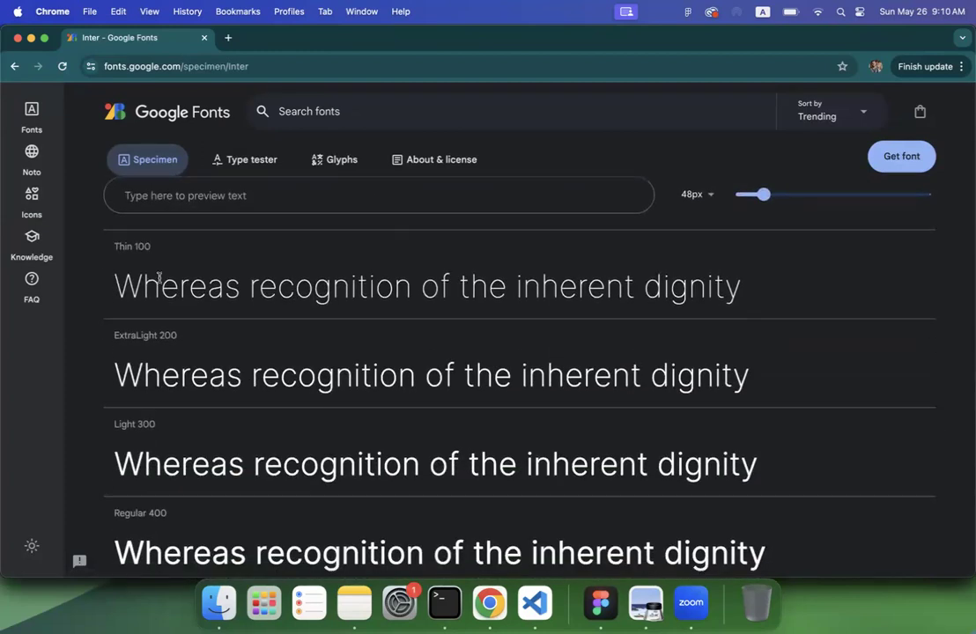
{"action": "scroll", "coordinate": [159, 279], "scroll_direction": "down", "scroll_amount": 1}
{"action": "scroll", "coordinate": [160, 280], "scroll_direction": "down", "scroll_amount": 1}
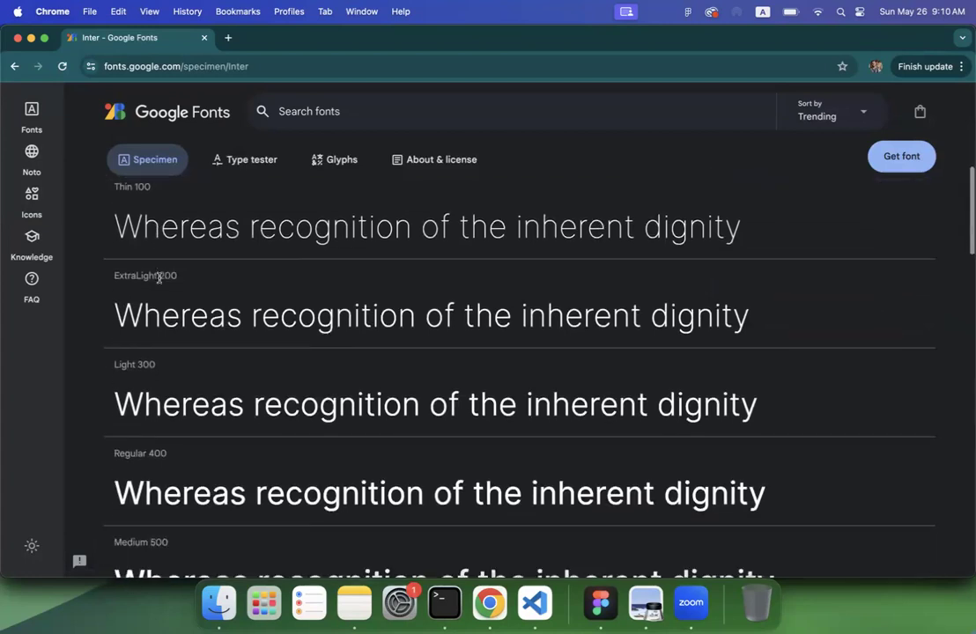
{"action": "scroll", "coordinate": [159, 280], "scroll_direction": "up", "scroll_amount": 2}
{"action": "scroll", "coordinate": [158, 279], "scroll_direction": "down", "scroll_amount": 1}
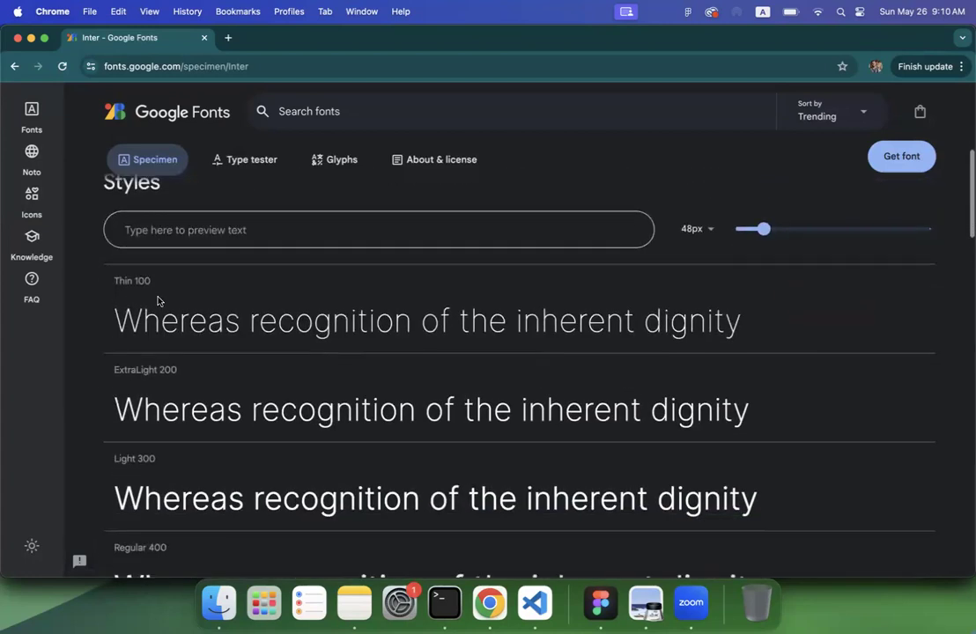
{"action": "scroll", "coordinate": [157, 298], "scroll_direction": "down", "scroll_amount": 3}
{"action": "scroll", "coordinate": [158, 302], "scroll_direction": "up", "scroll_amount": 1}
{"action": "scroll", "coordinate": [159, 303], "scroll_direction": "up", "scroll_amount": 1}
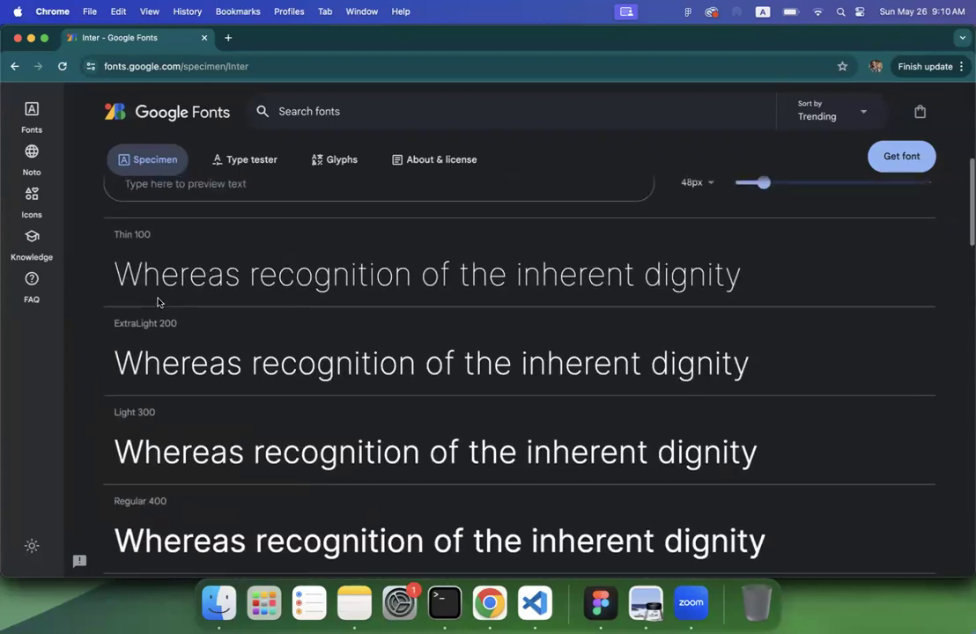
{"action": "scroll", "coordinate": [158, 302], "scroll_direction": "down", "scroll_amount": 4}
{"action": "scroll", "coordinate": [157, 302], "scroll_direction": "down", "scroll_amount": 5}
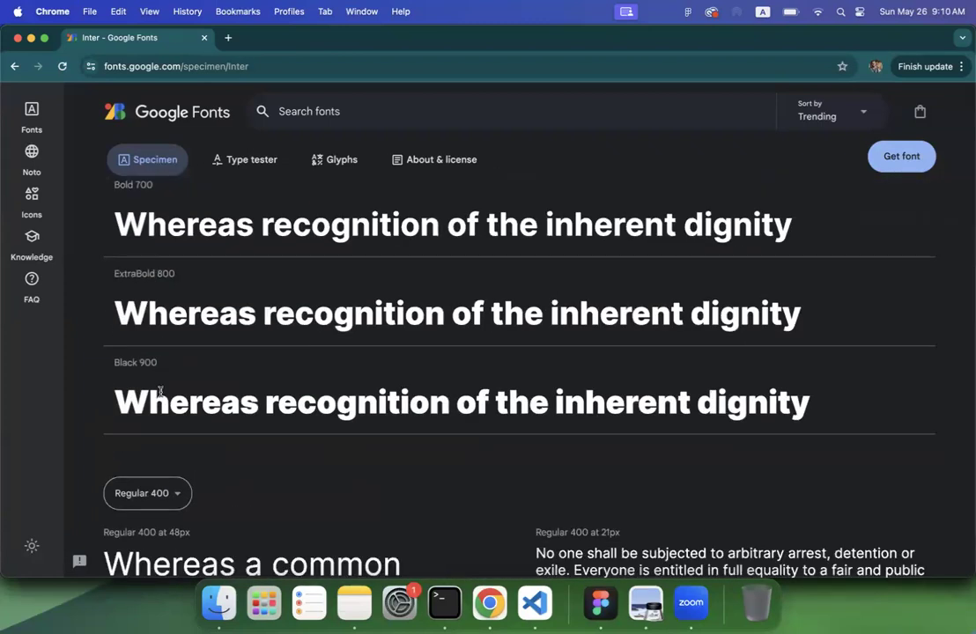
{"action": "scroll", "coordinate": [160, 391], "scroll_direction": "up", "scroll_amount": 10}
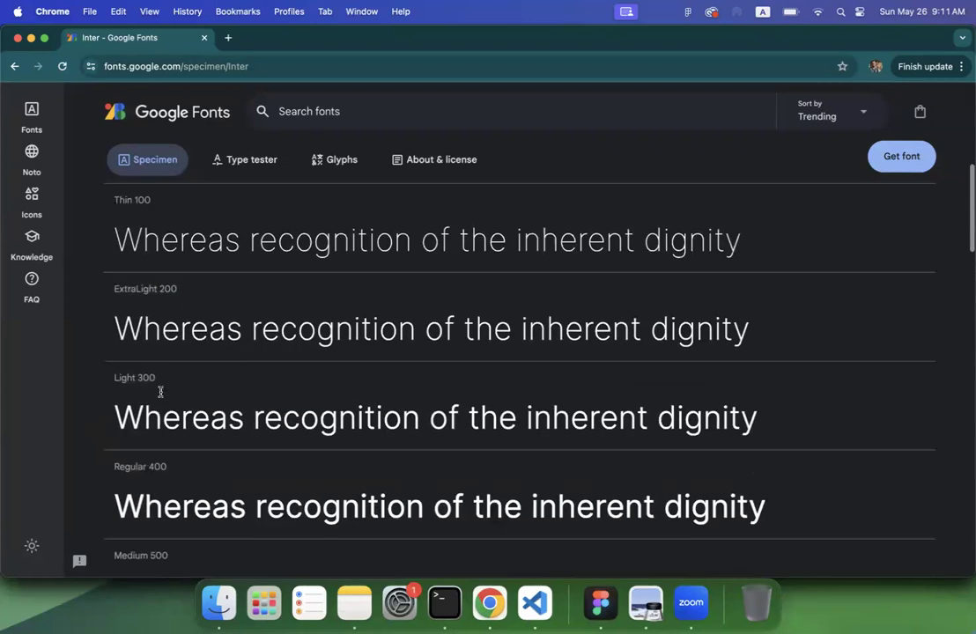
{"action": "scroll", "coordinate": [161, 395], "scroll_direction": "up", "scroll_amount": 1}
{"action": "scroll", "coordinate": [543, 371], "scroll_direction": "down", "scroll_amount": 1}
{"action": "scroll", "coordinate": [543, 371], "scroll_direction": "up", "scroll_amount": 3}
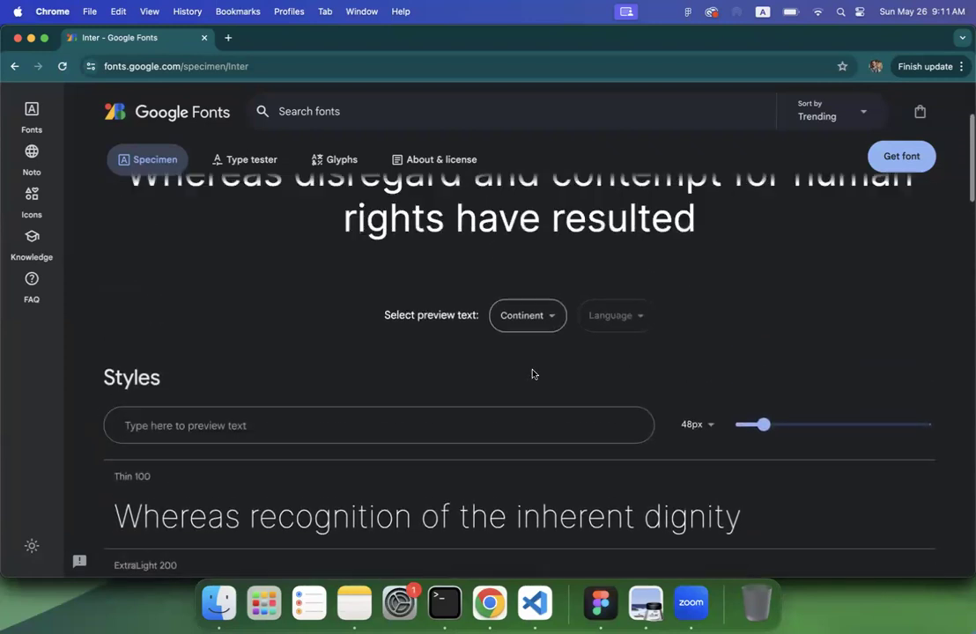
Step: Preview the Inter styles with the sample text "Hello World"
{"action": "left_click", "coordinate": [284, 448]}
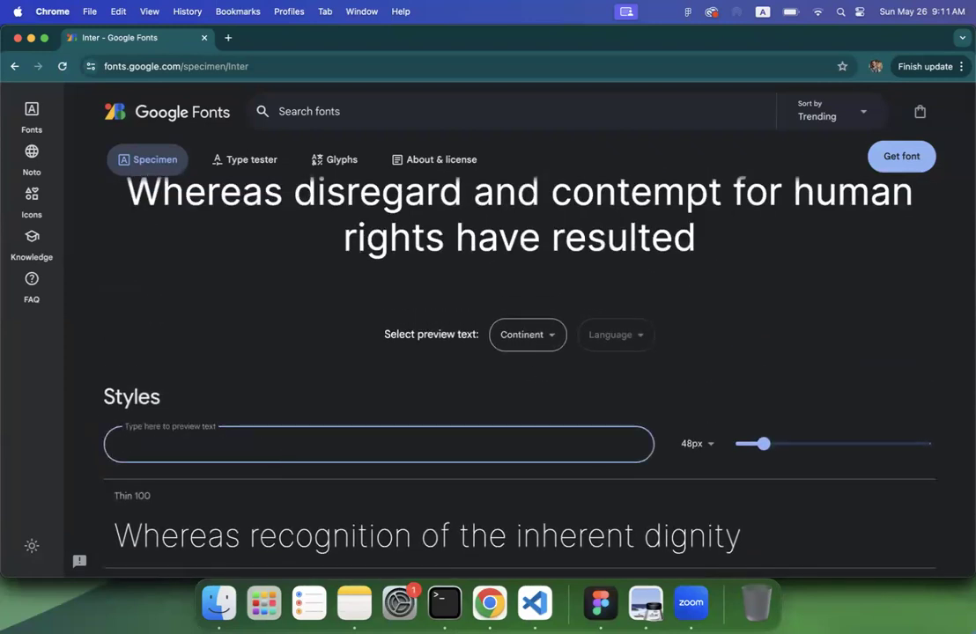
{"action": "type", "text": "Hello"}
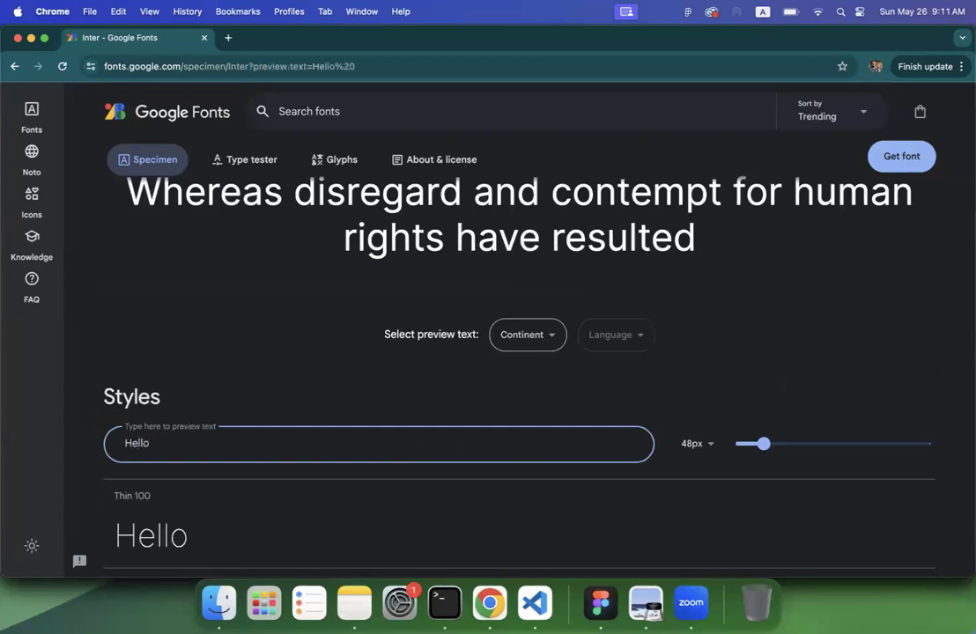
{"action": "scroll", "coordinate": [387, 379], "scroll_direction": "down", "scroll_amount": 5}
{"action": "type", "text": "W"}
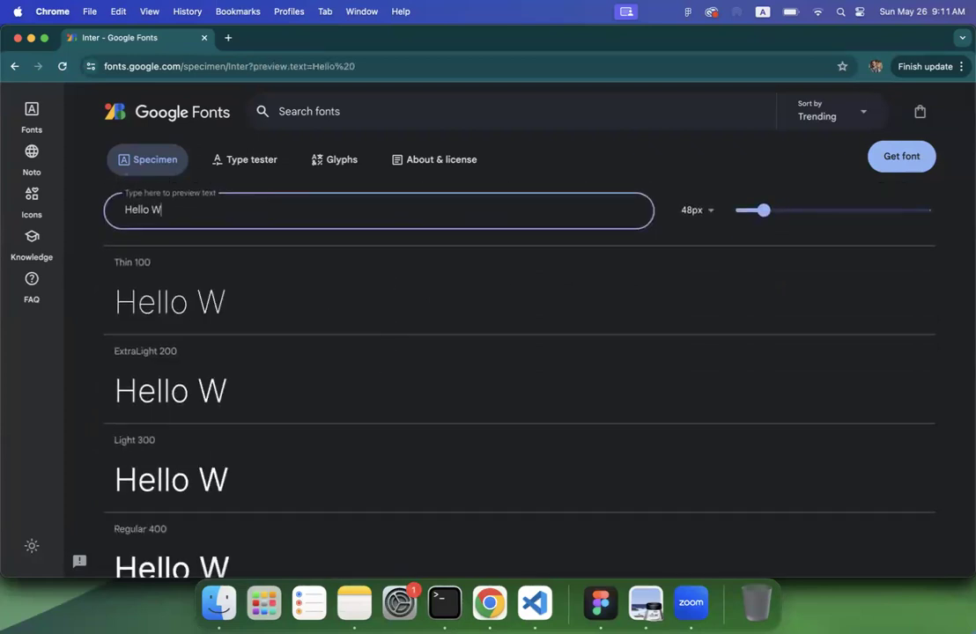
{"action": "type", "text": "orld"}
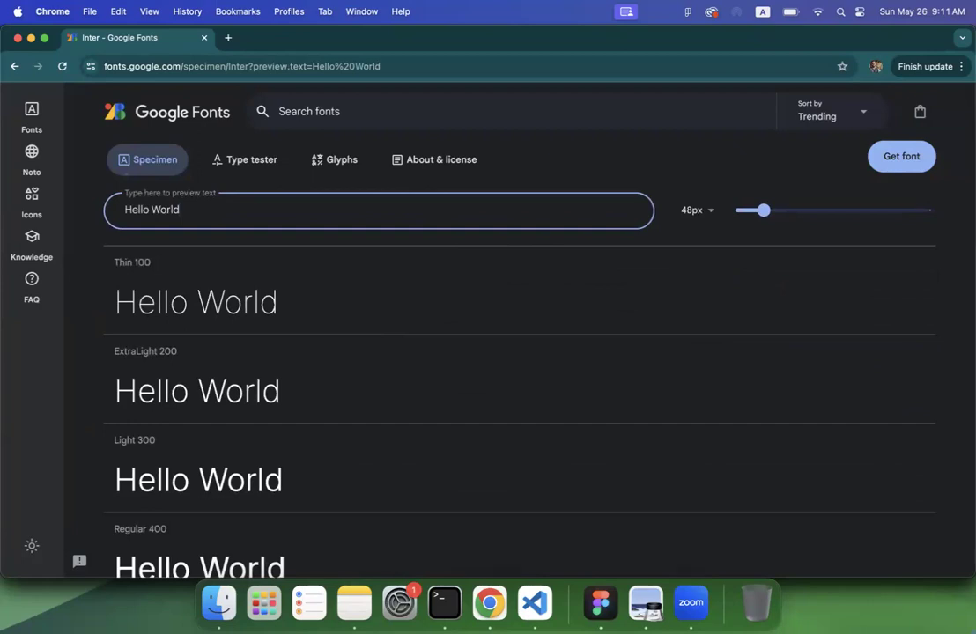
{"action": "scroll", "coordinate": [534, 360], "scroll_direction": "up", "scroll_amount": 2}
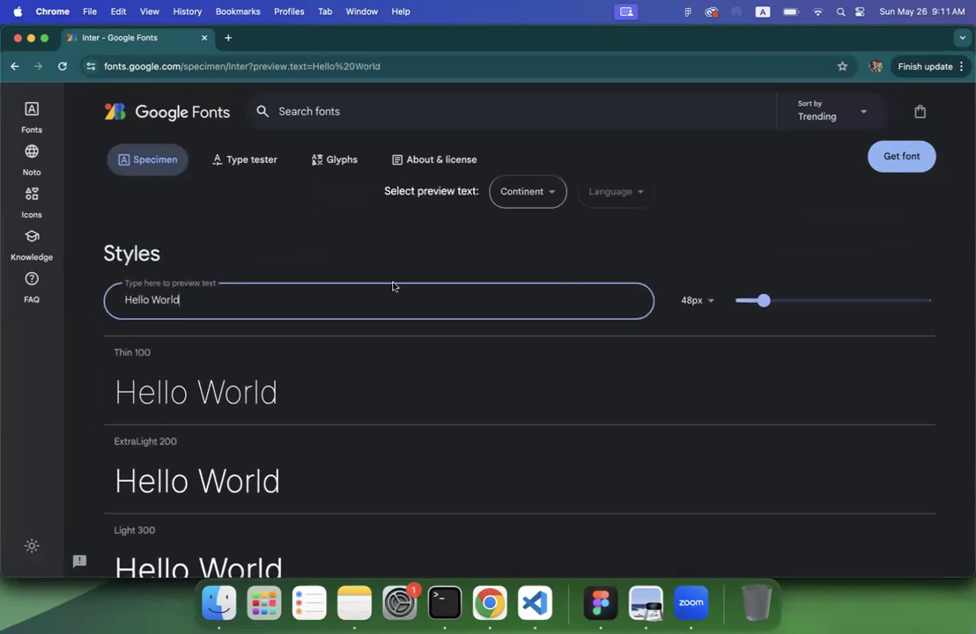
Step: Switch to Figma, close the font list and deselect the card's body text
{"action": "left_click", "coordinate": [601, 603]}
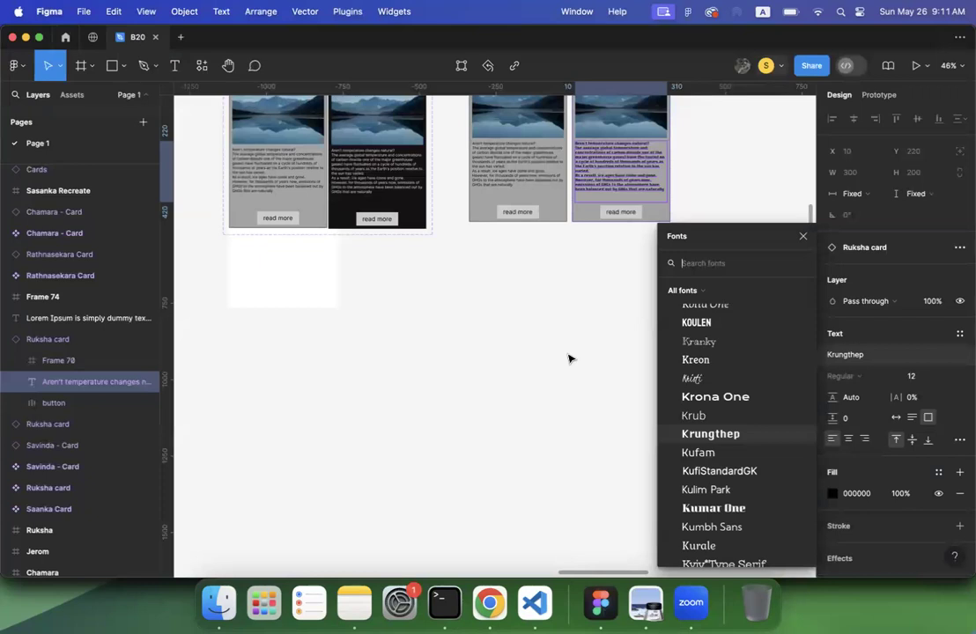
{"action": "left_click", "coordinate": [568, 359]}
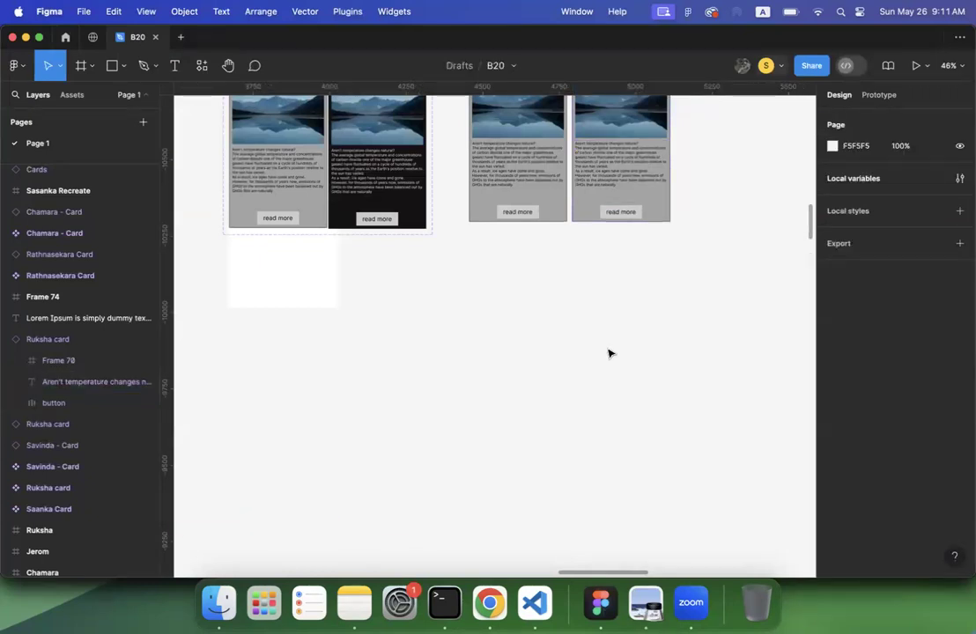
Step: Switch to Chrome, search for "adobe typekit" in a new tab and browse the font collections on the Adobe Fonts home page
{"action": "scroll", "coordinate": [608, 353], "scroll_direction": "down", "scroll_amount": 5}
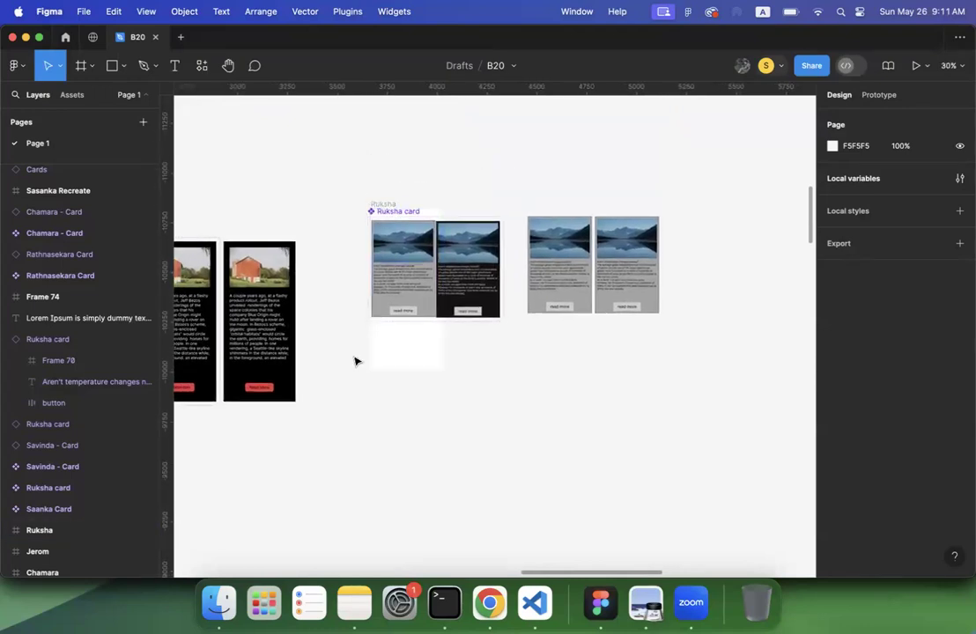
{"action": "left_click", "coordinate": [490, 601]}
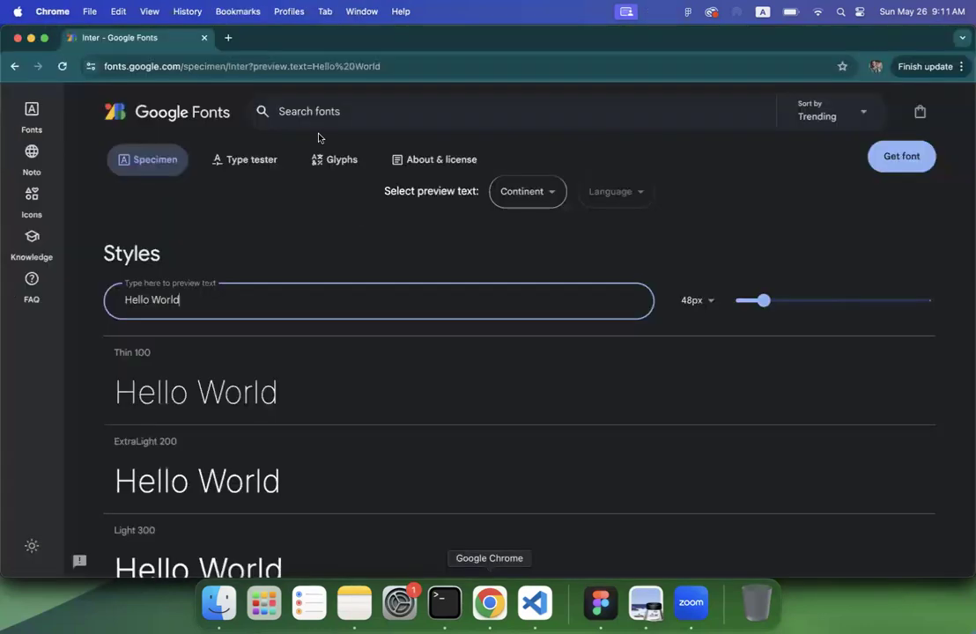
{"action": "left_click", "coordinate": [232, 39]}
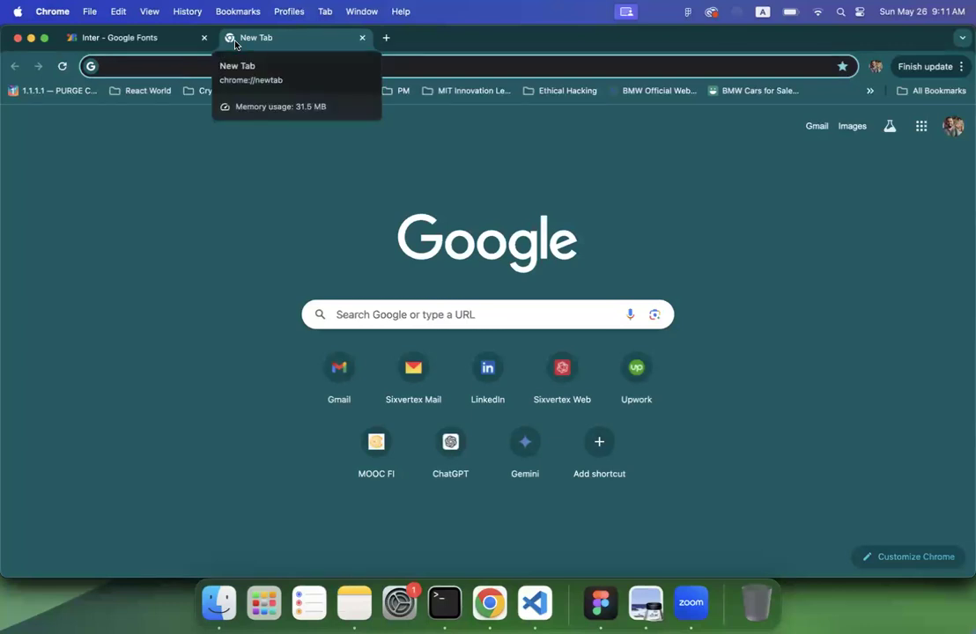
{"action": "type", "text": "adob"}
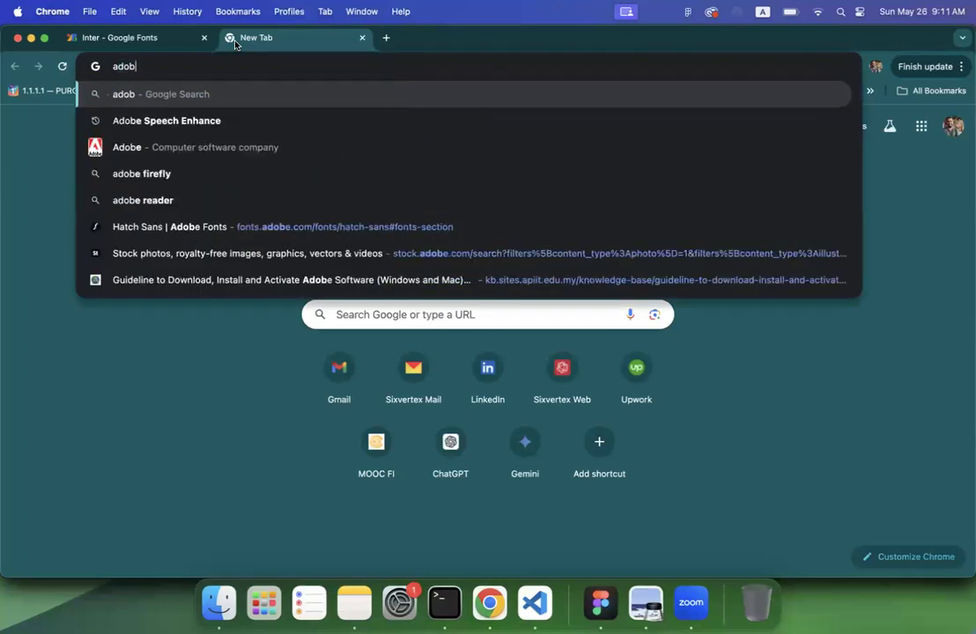
{"action": "type", "text": "e type"}
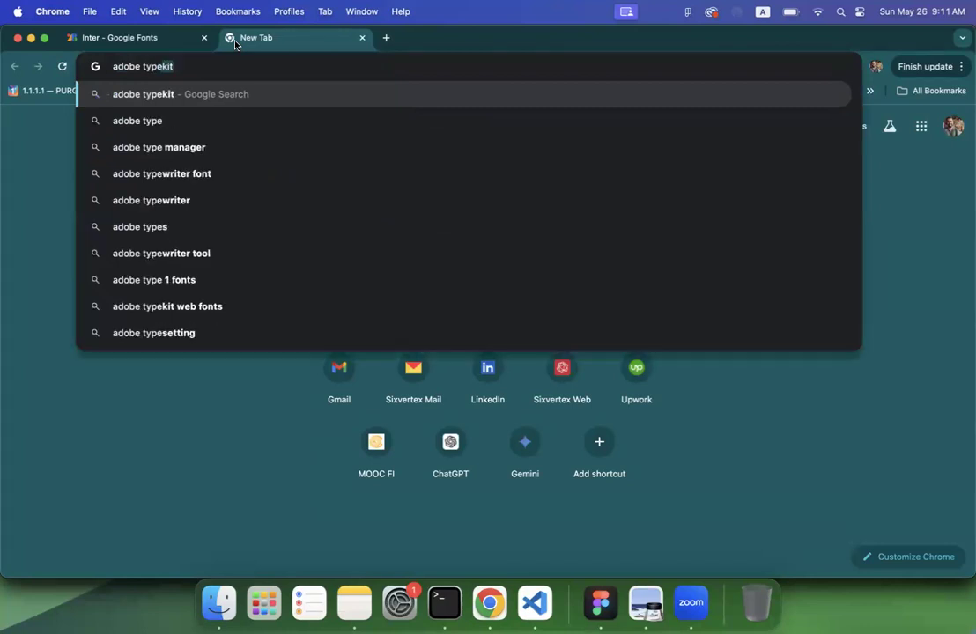
{"action": "key", "text": "Return"}
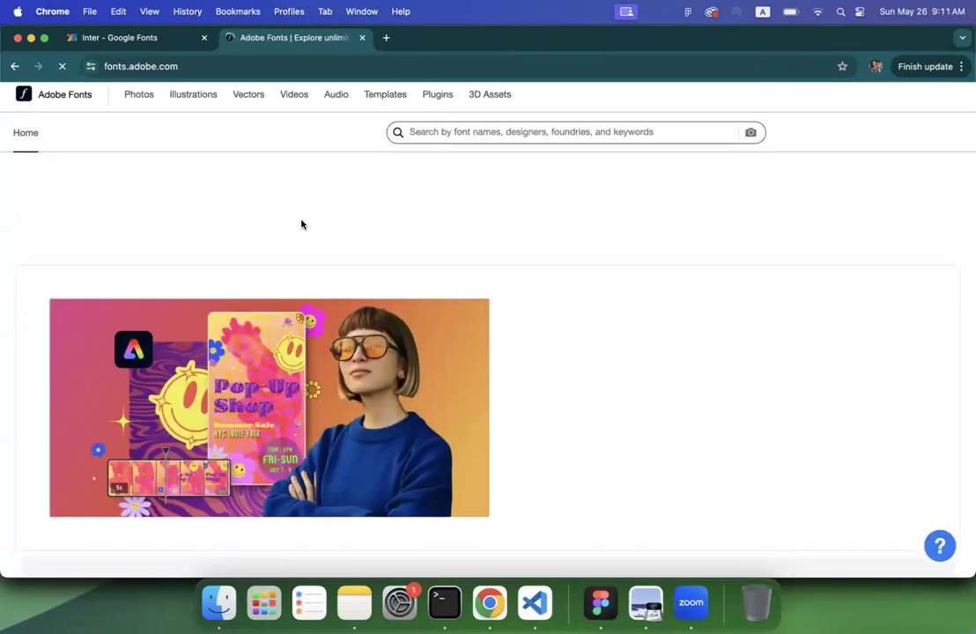
{"action": "scroll", "coordinate": [297, 263], "scroll_direction": "down", "scroll_amount": 8}
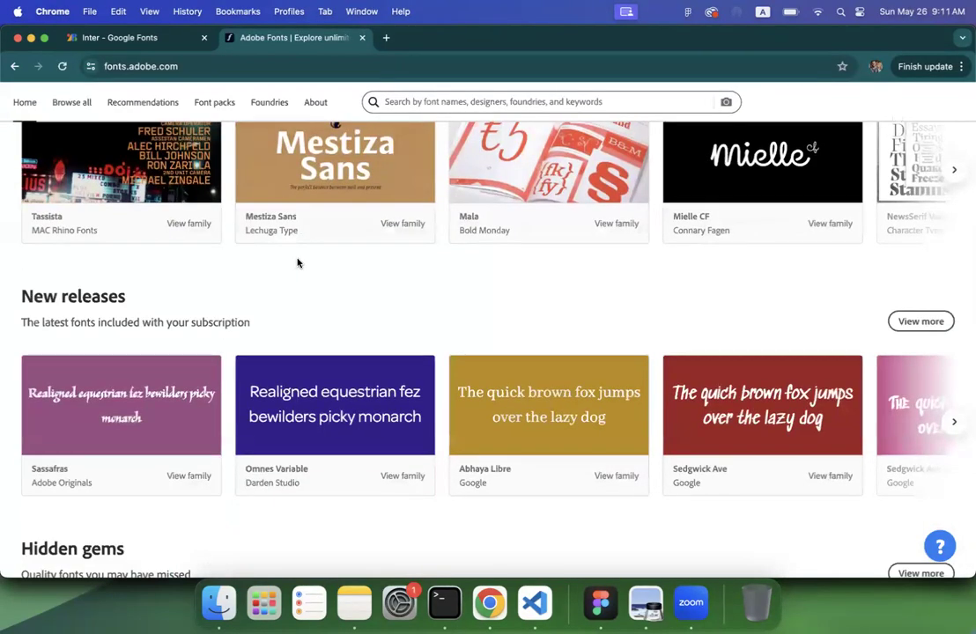
{"action": "scroll", "coordinate": [297, 262], "scroll_direction": "down", "scroll_amount": 4}
{"action": "scroll", "coordinate": [297, 263], "scroll_direction": "up", "scroll_amount": 5}
Step: Search for "dafont" in another new tab, open dafont.com and look through its recently added fonts
{"action": "left_click", "coordinate": [387, 38]}
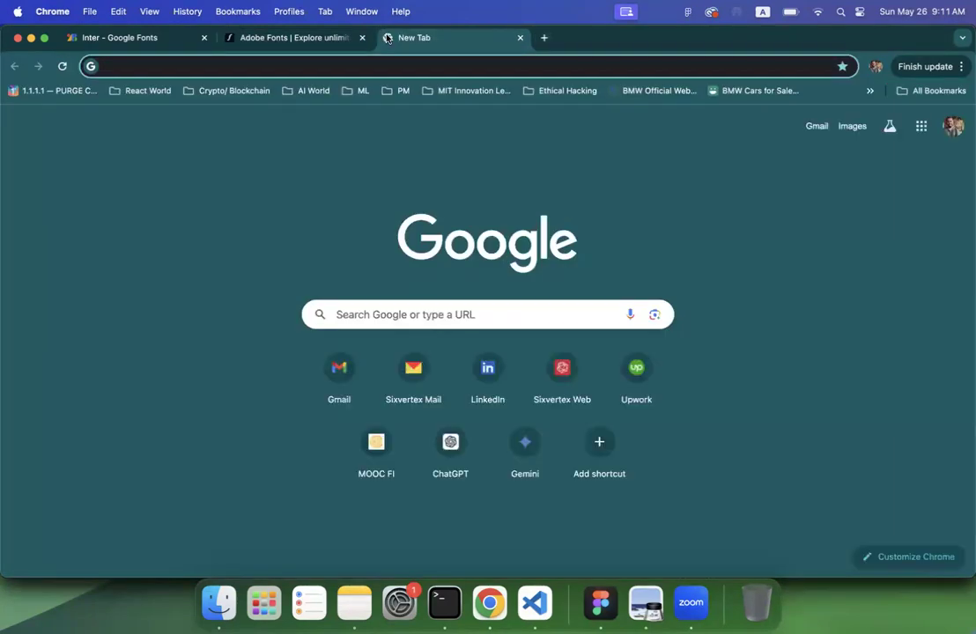
{"action": "type", "text": "dafont"}
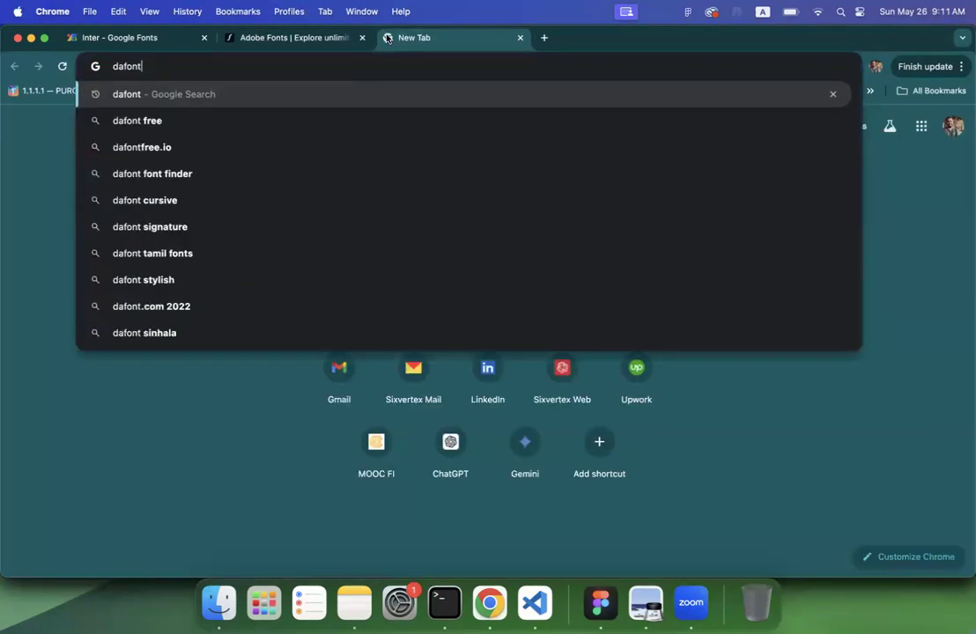
{"action": "key", "text": "Return"}
{"action": "left_click", "coordinate": [328, 247]}
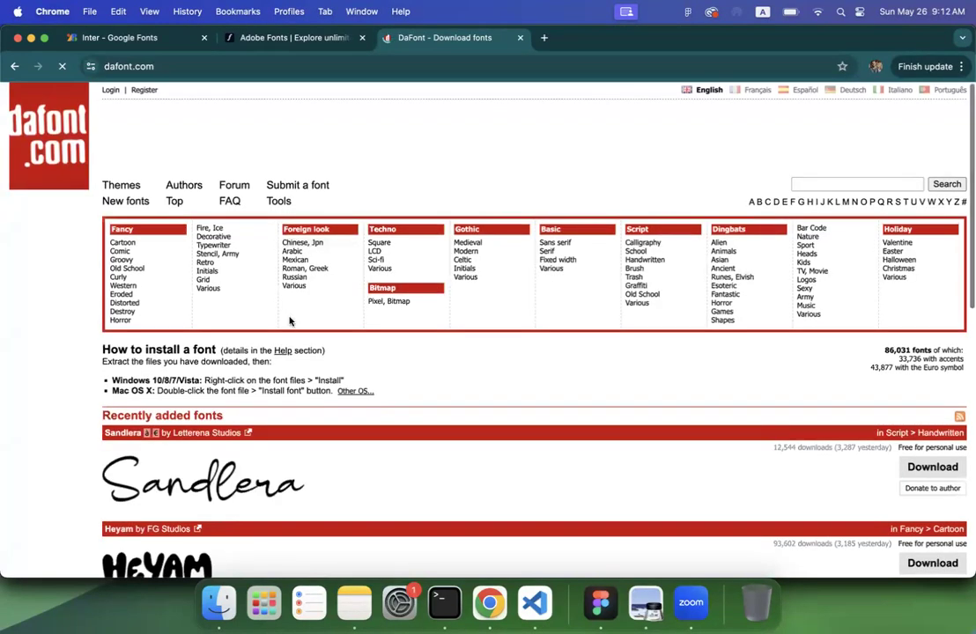
{"action": "scroll", "coordinate": [291, 321], "scroll_direction": "down", "scroll_amount": 5}
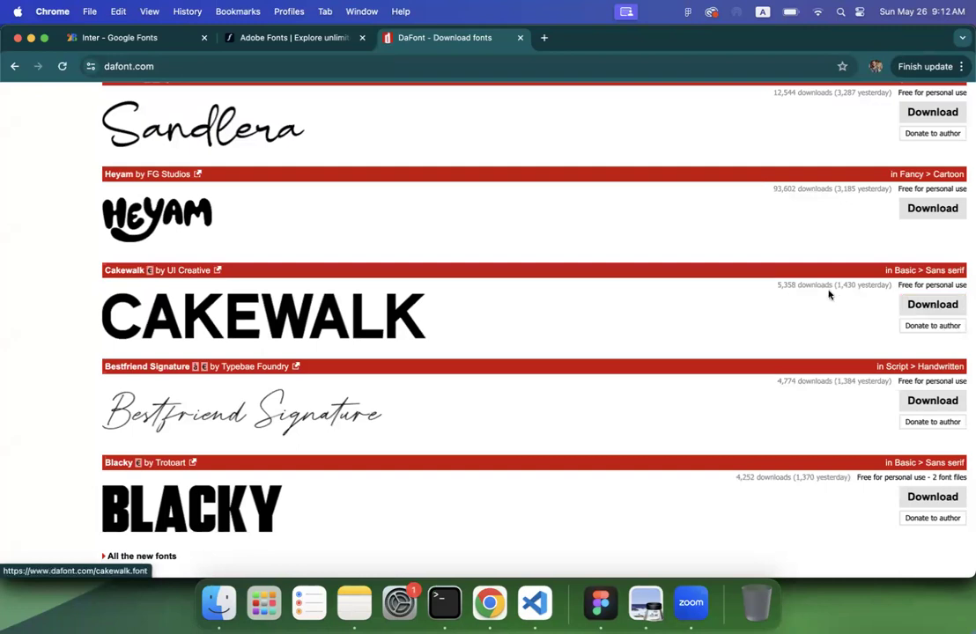
Step: Switch to Figma, browse the available fonts for the dark lake card's body text and deselect it without changing the font
{"action": "left_click", "coordinate": [601, 604]}
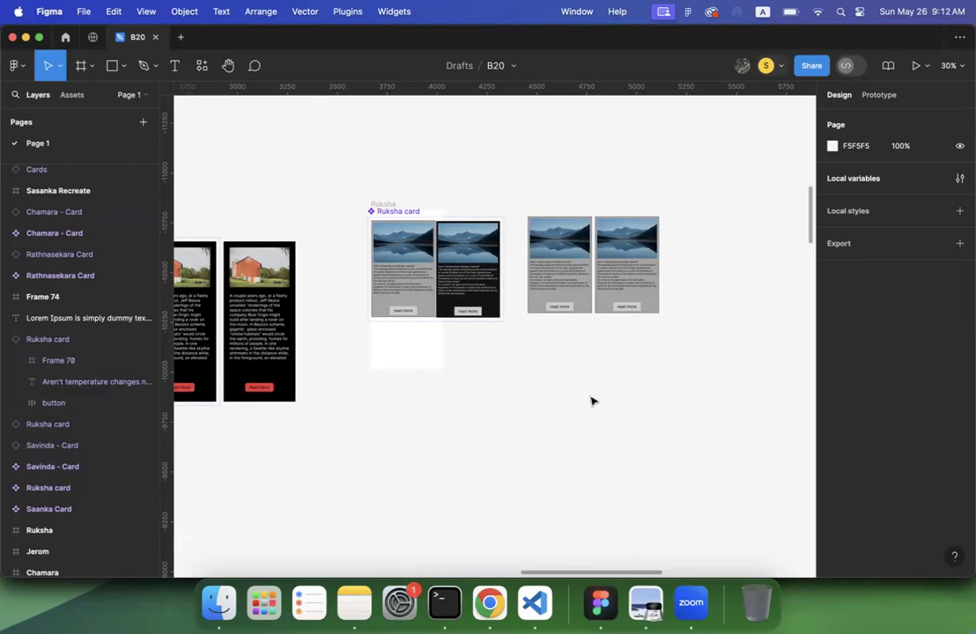
{"action": "double_click", "coordinate": [474, 285]}
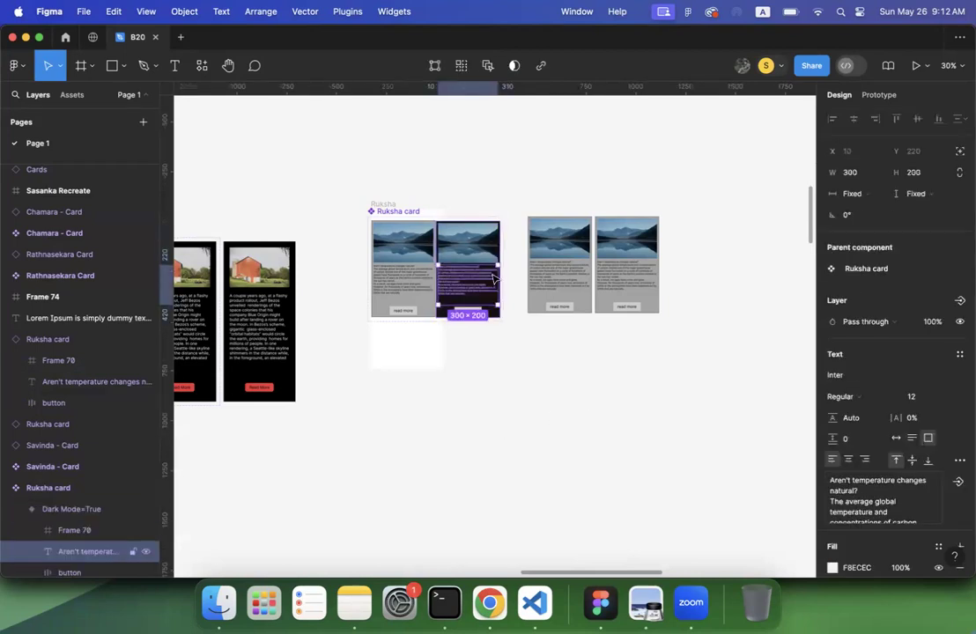
{"action": "left_click", "coordinate": [841, 375]}
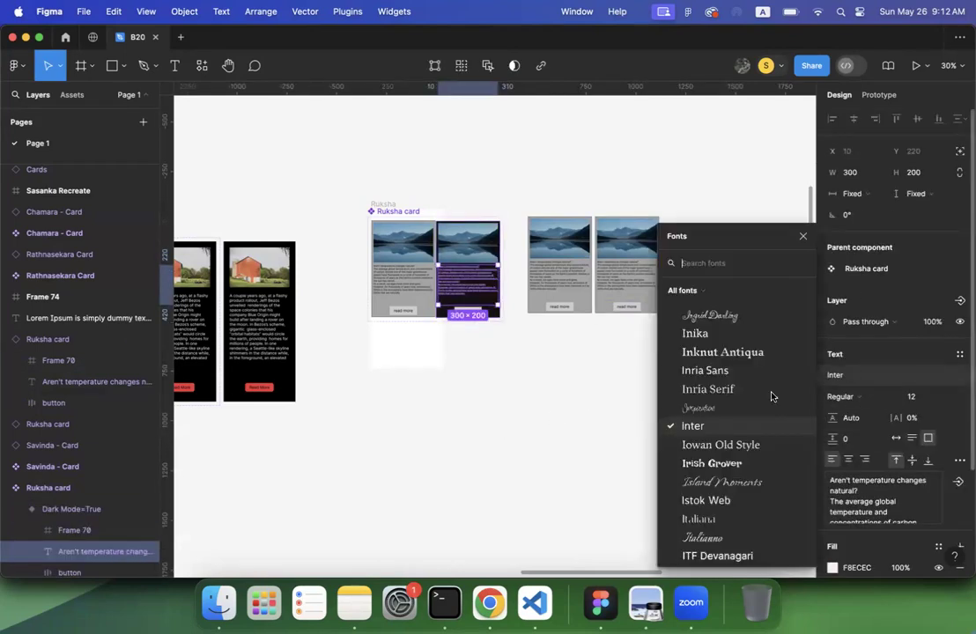
{"action": "scroll", "coordinate": [737, 415], "scroll_direction": "down", "scroll_amount": 10}
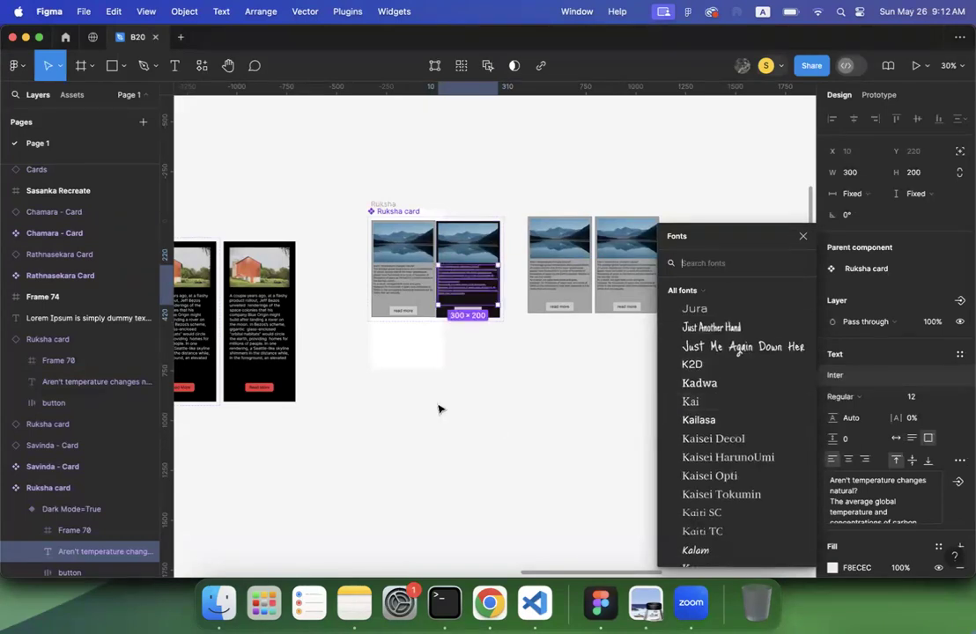
{"action": "left_click", "coordinate": [498, 421]}
{"action": "scroll", "coordinate": [423, 402], "scroll_direction": "up", "scroll_amount": 5}
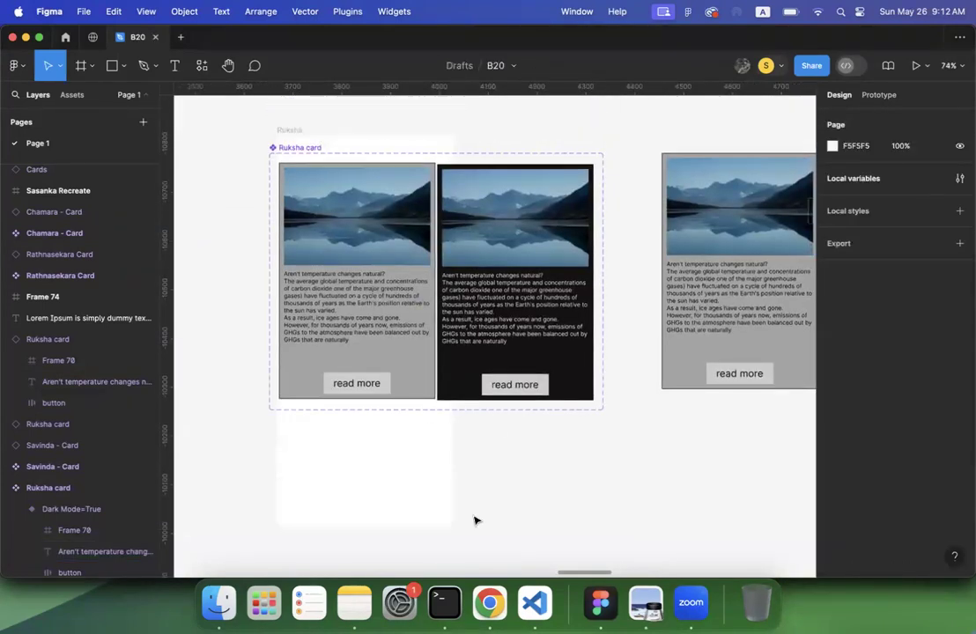
Step: Switch to lecture 3.pdf in Preview and review the slides from the typeface definition to the font and character definitions
{"action": "left_click", "coordinate": [490, 602]}
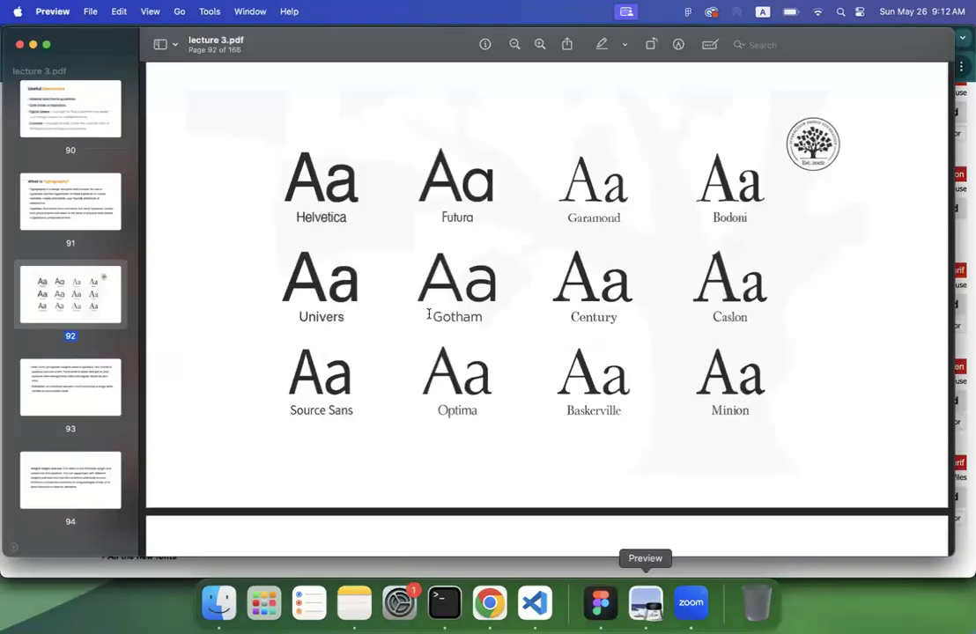
{"action": "scroll", "coordinate": [429, 314], "scroll_direction": "up", "scroll_amount": 3}
{"action": "scroll", "coordinate": [429, 314], "scroll_direction": "up", "scroll_amount": 3}
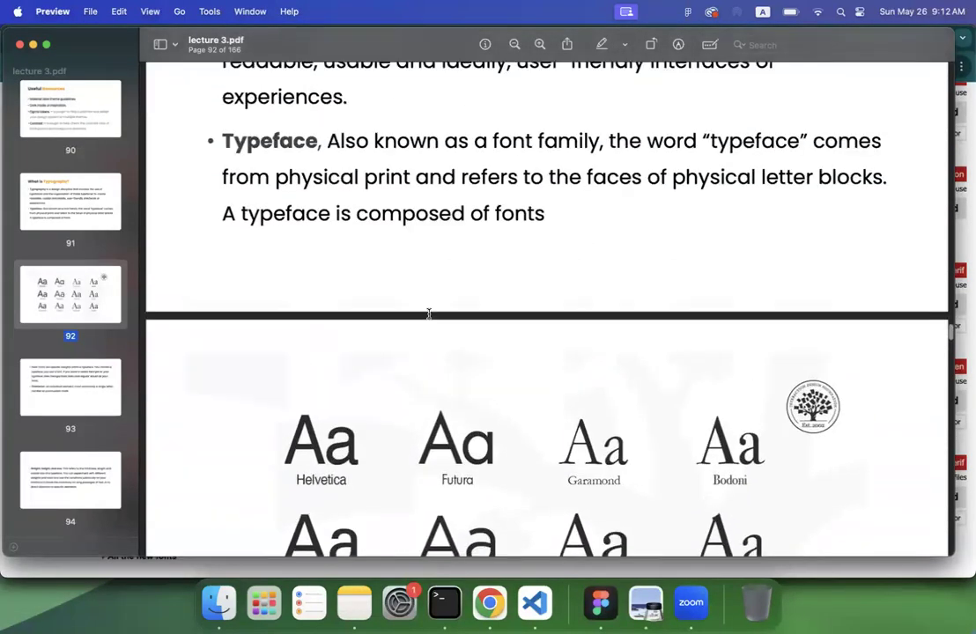
{"action": "scroll", "coordinate": [429, 314], "scroll_direction": "down", "scroll_amount": 10}
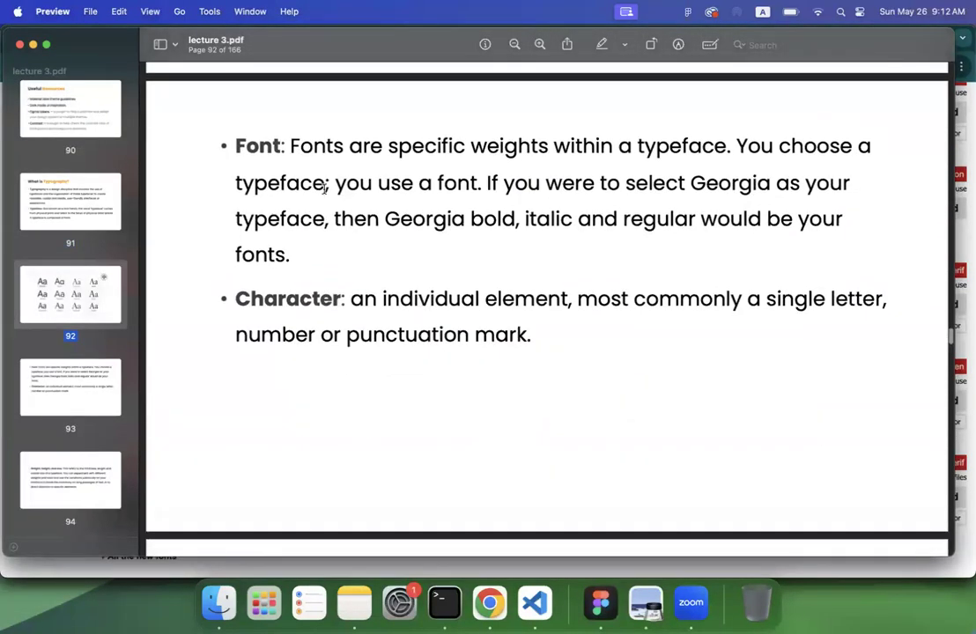
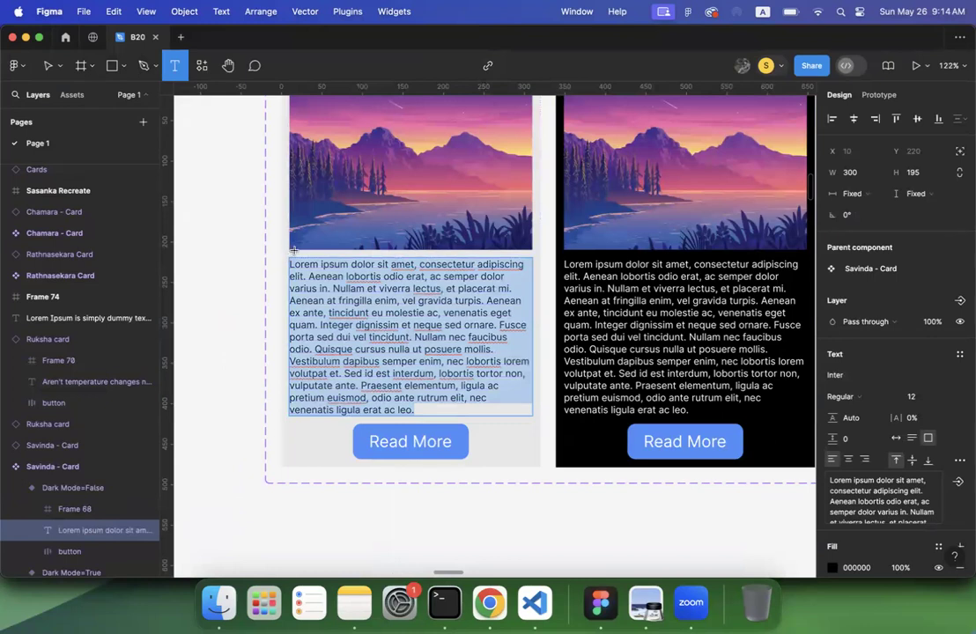
Step: Add the text "Heading" between the image and body text of the light sunset card and set it to Bold
{"action": "left_click", "coordinate": [289, 255]}
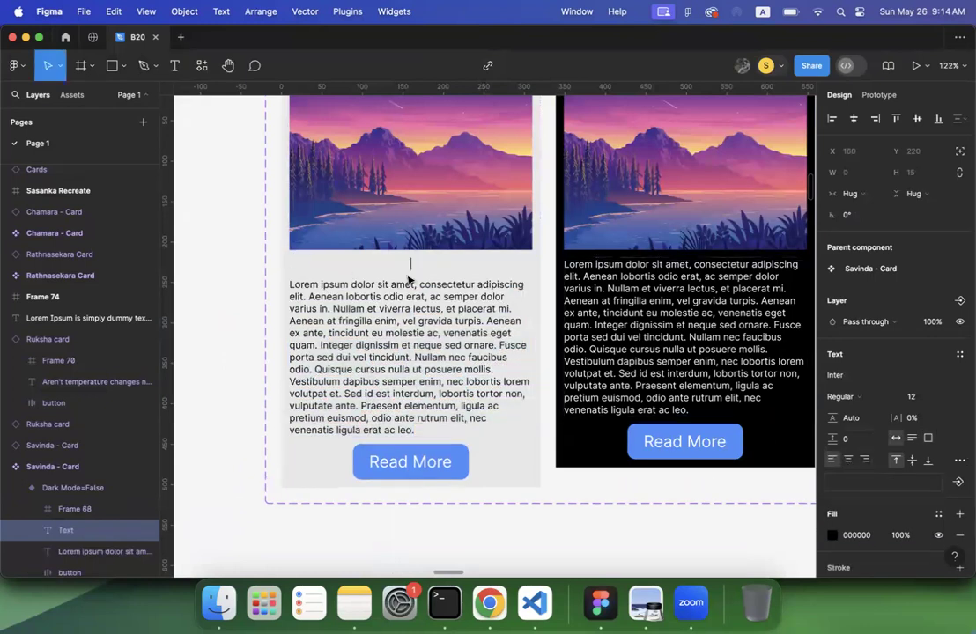
{"action": "type", "text": "Heading"}
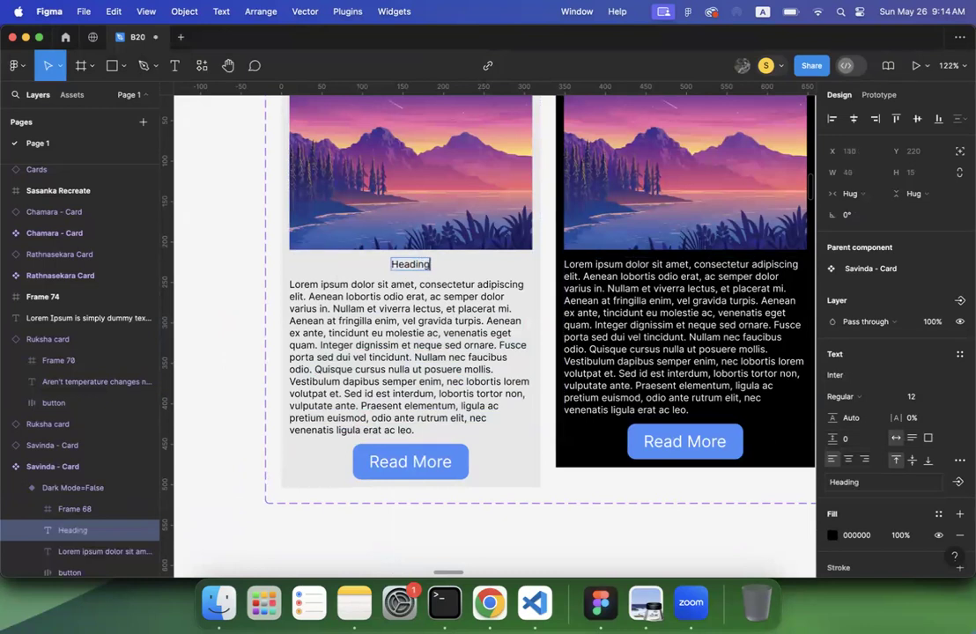
{"action": "key", "text": "super+a"}
{"action": "left_click", "coordinate": [846, 396]}
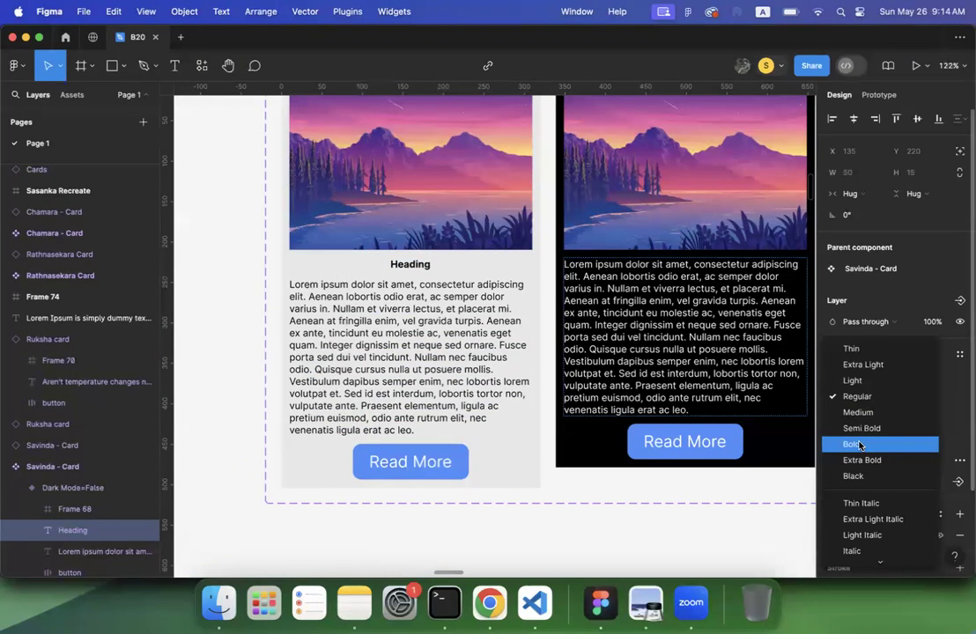
{"action": "left_click", "coordinate": [858, 445]}
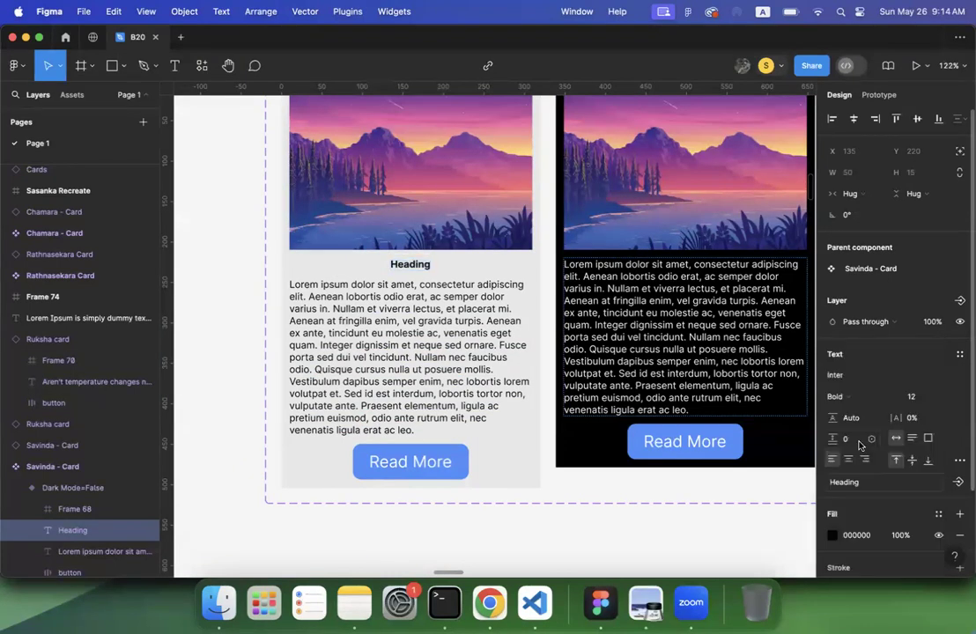
Step: Set the heading's font size to 16 and finish editing the text
{"action": "left_click", "coordinate": [947, 401]}
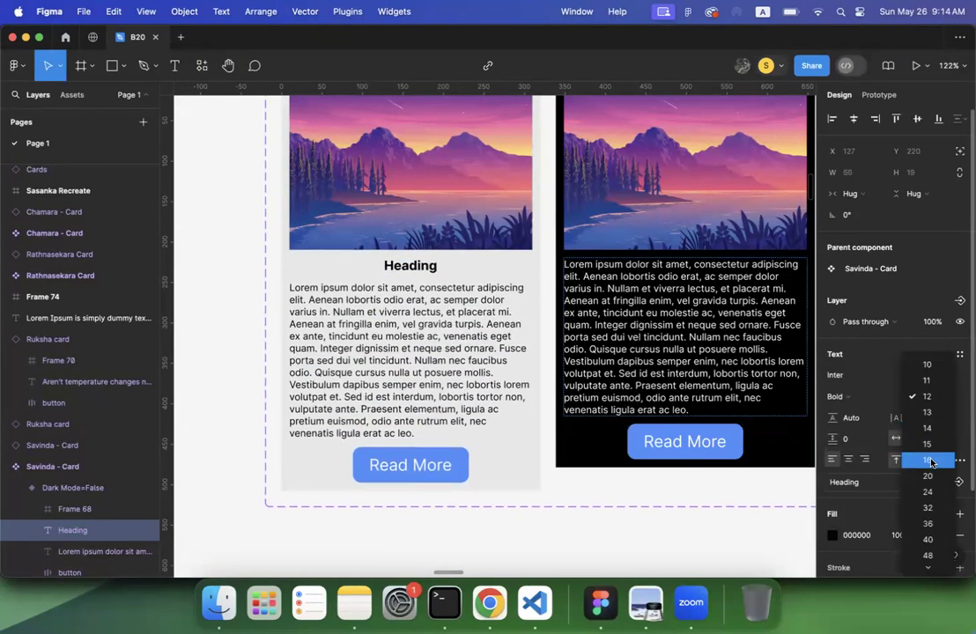
{"action": "left_click", "coordinate": [932, 467]}
{"action": "key", "text": "Return"}
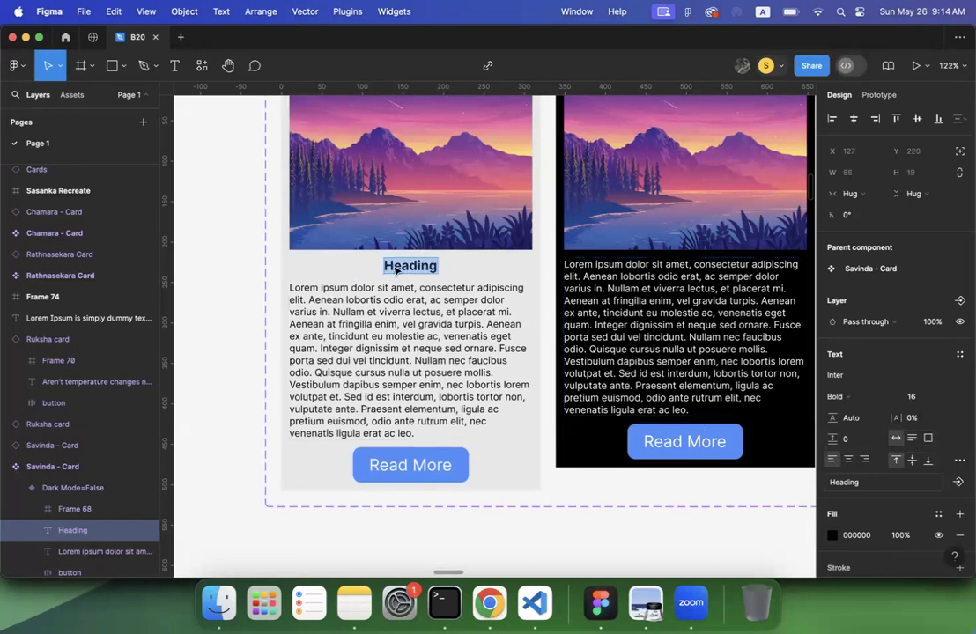
{"action": "key", "text": "Escape"}
{"action": "key", "text": "Escape"}
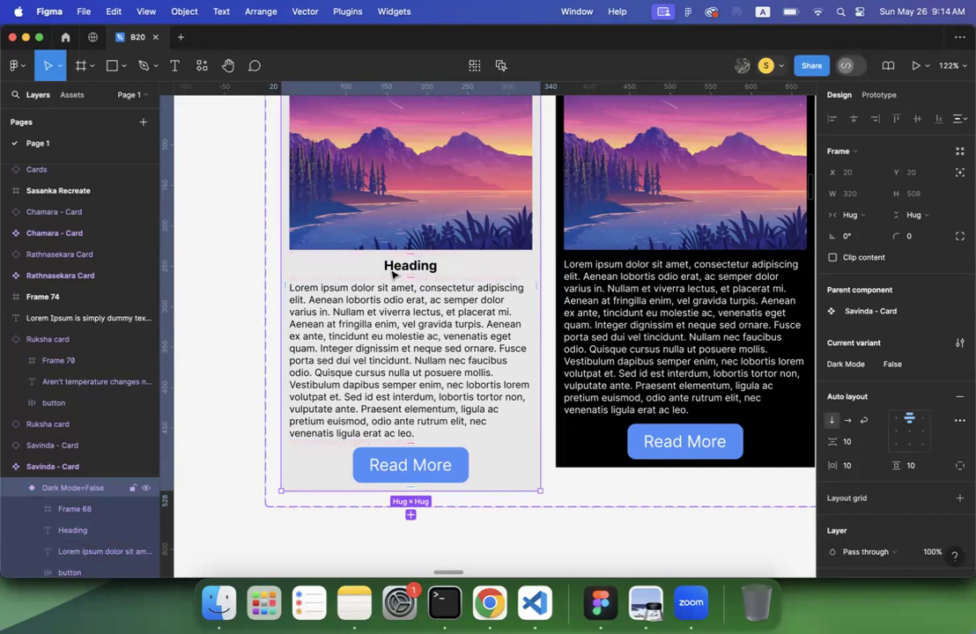
Step: In the light card's body text, set the word "fringilla" to Bold and the word "faucibus" to Extra Light Italic
{"action": "scroll", "coordinate": [392, 274], "scroll_direction": "down", "scroll_amount": 5, "text": "ctrl"}
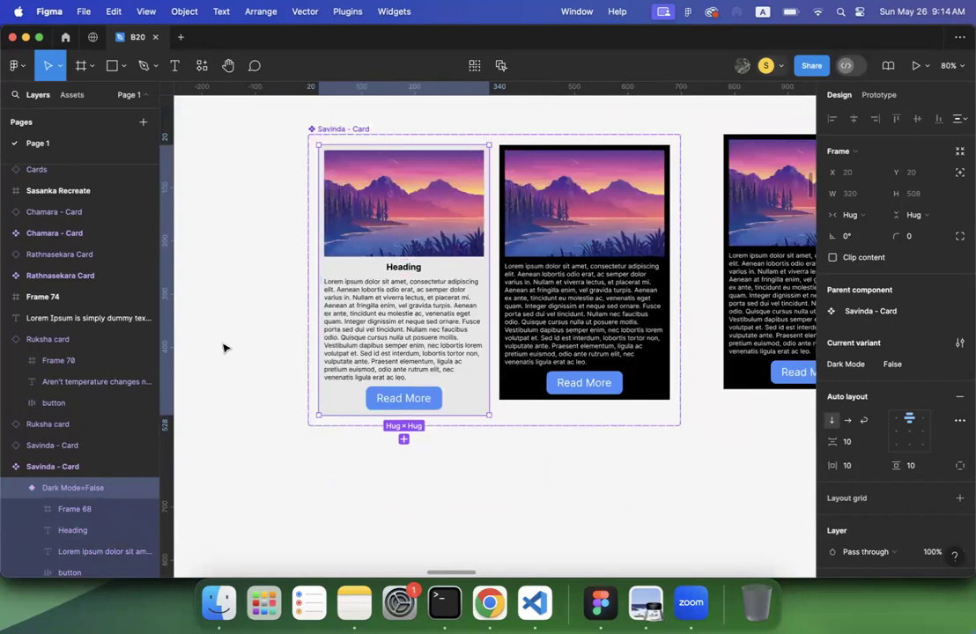
{"action": "scroll", "coordinate": [375, 291], "scroll_direction": "up", "scroll_amount": 5, "text": "ctrl"}
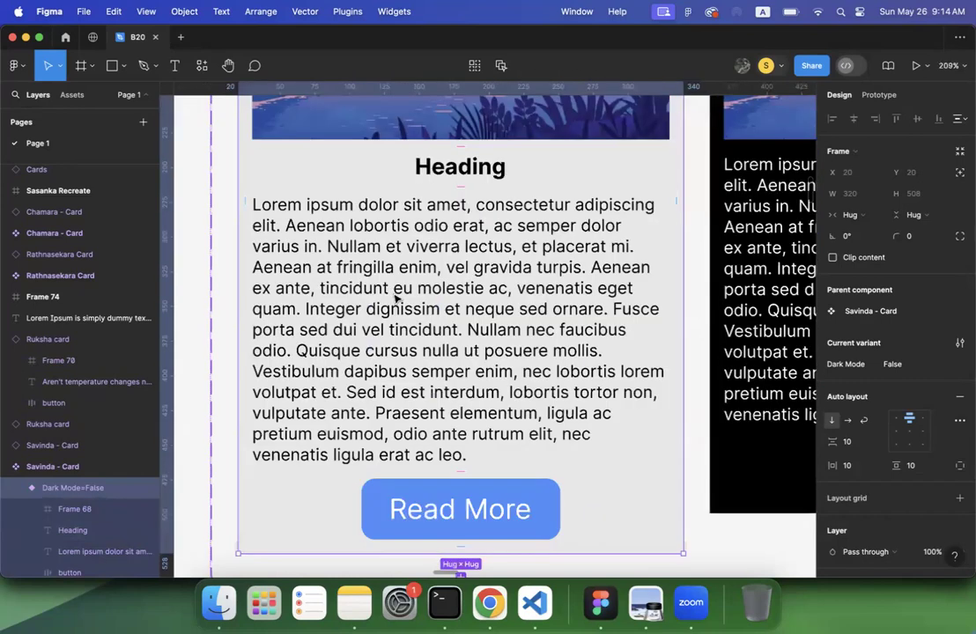
{"action": "left_click", "coordinate": [395, 297]}
{"action": "key", "text": "Return"}
{"action": "double_click", "coordinate": [365, 266]}
{"action": "left_click", "coordinate": [855, 397]}
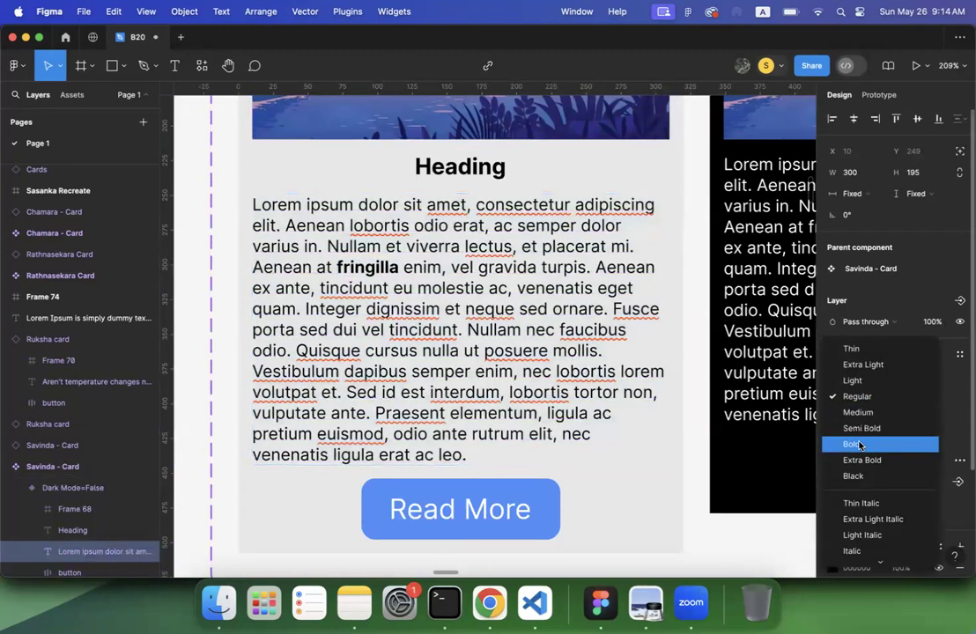
{"action": "left_click", "coordinate": [854, 444]}
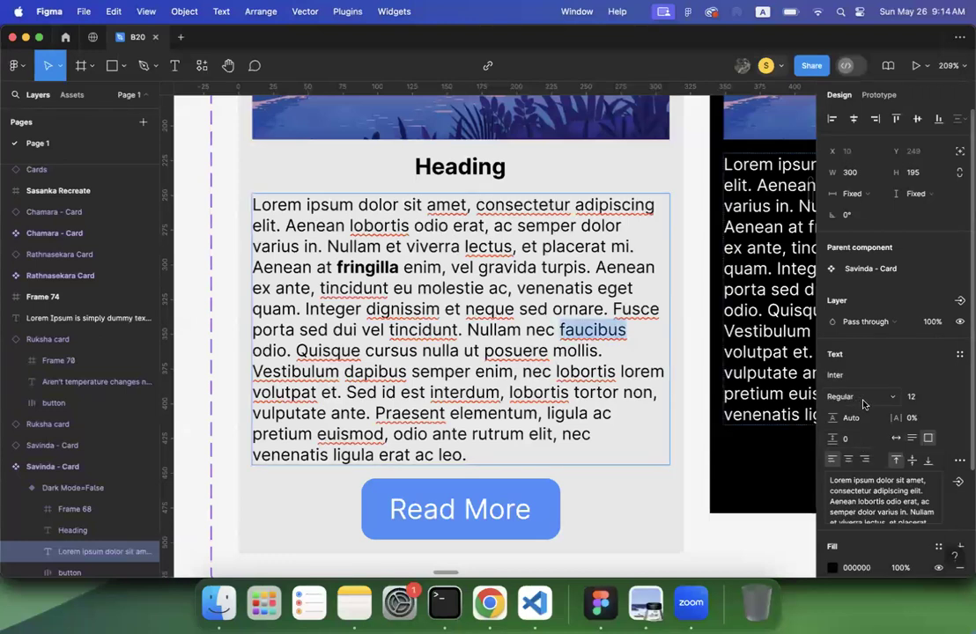
{"action": "left_click", "coordinate": [863, 400]}
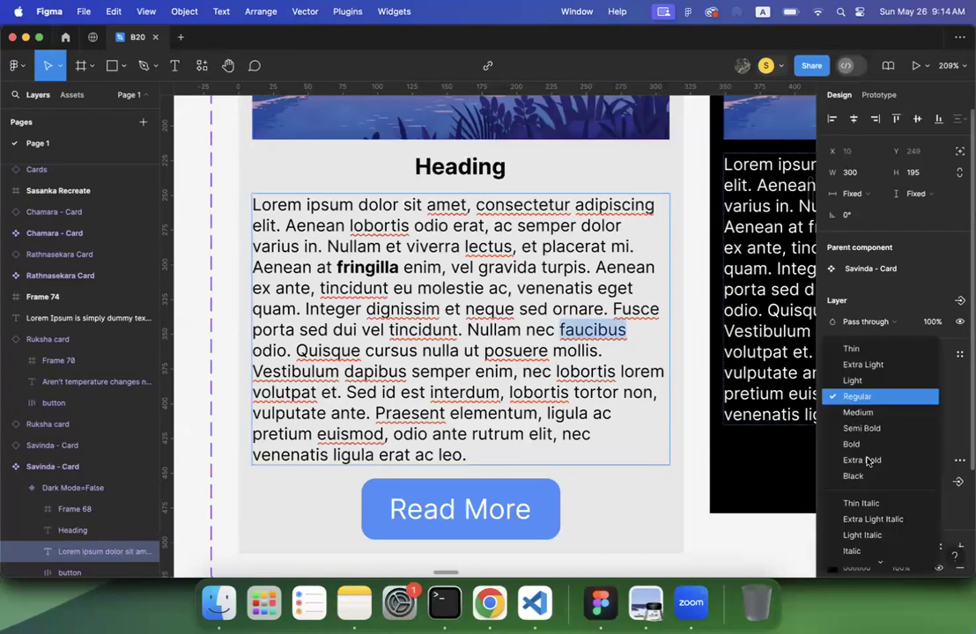
{"action": "left_click", "coordinate": [878, 520]}
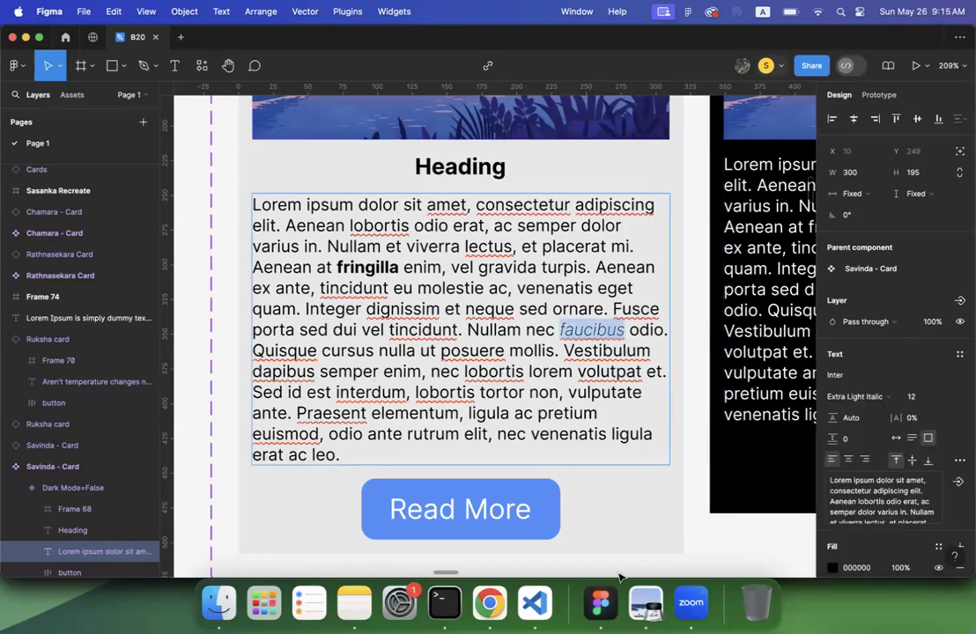
Step: Read the weight, height and size slide in Preview, and switch back to the Inter specimen page in Chrome
{"action": "left_click", "coordinate": [647, 602]}
{"action": "scroll", "coordinate": [532, 349], "scroll_direction": "down", "scroll_amount": 2}
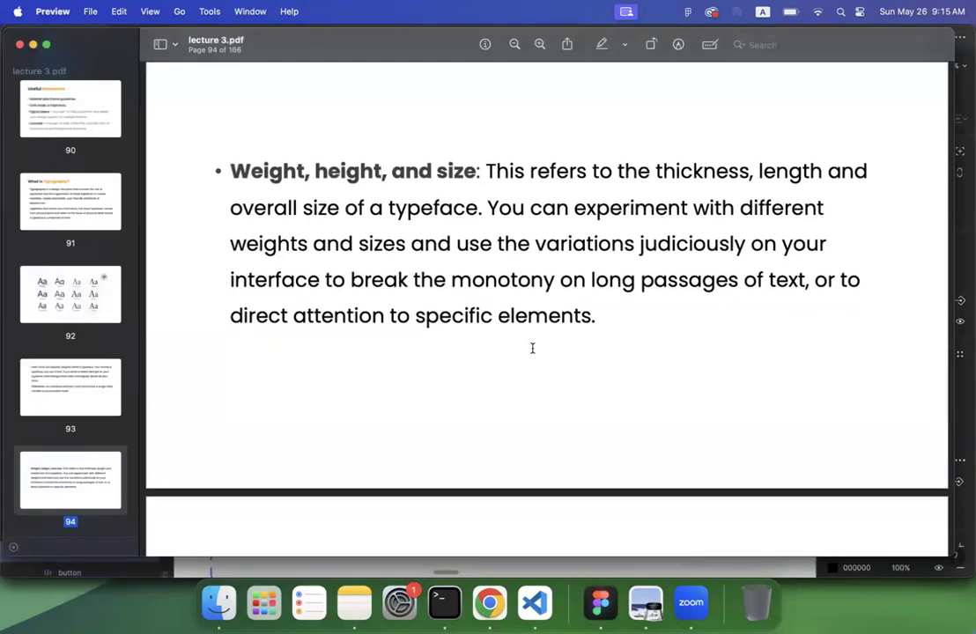
{"action": "left_click", "coordinate": [490, 602]}
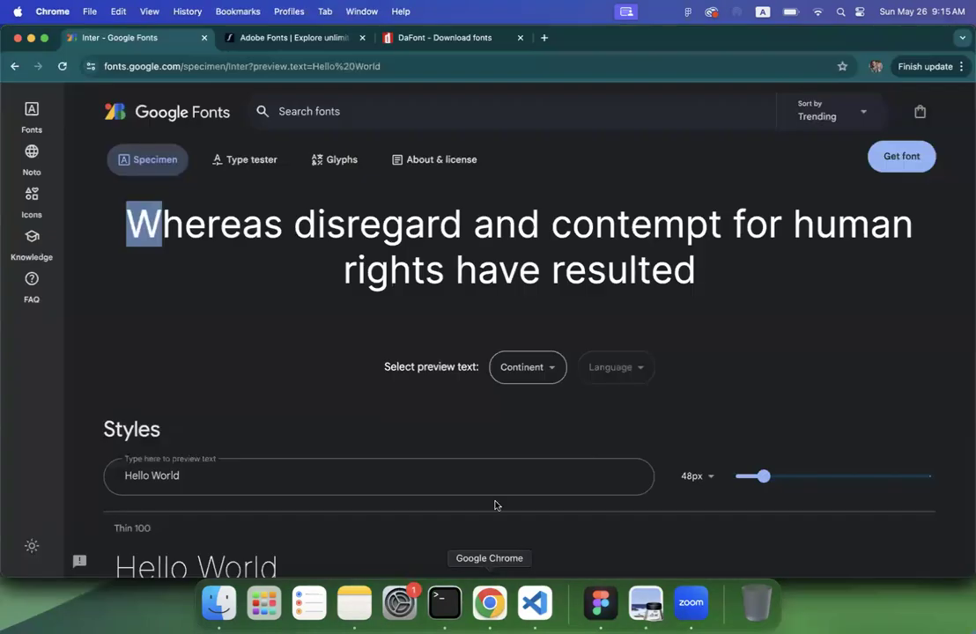
Step: Look over the styled light card in Figma, and read the letter spacing and alignment slide in Preview
{"action": "left_click", "coordinate": [592, 609]}
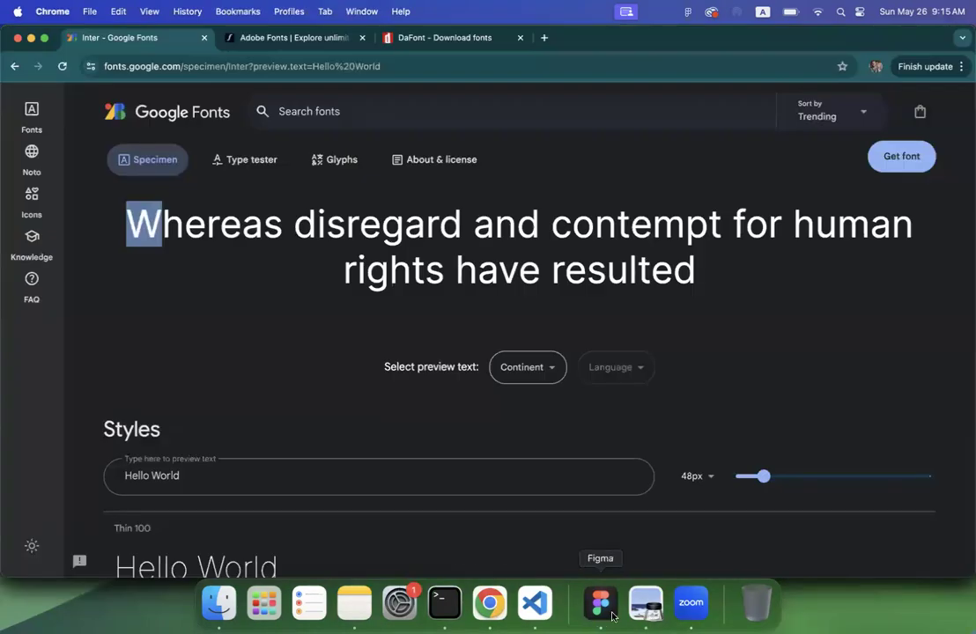
{"action": "scroll", "coordinate": [456, 318], "scroll_direction": "down", "scroll_amount": 5, "text": "ctrl"}
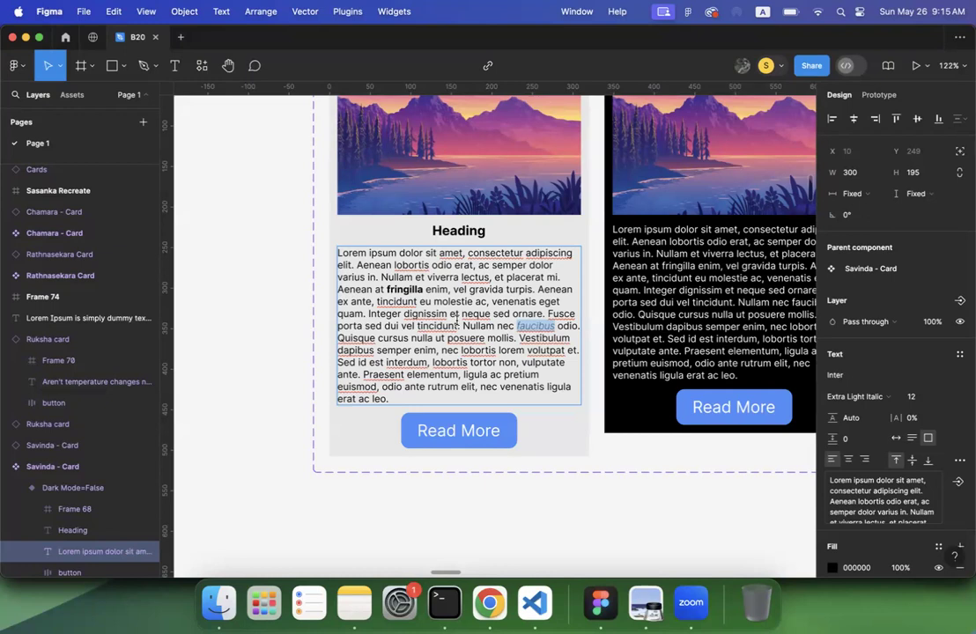
{"action": "left_click", "coordinate": [657, 615]}
{"action": "scroll", "coordinate": [515, 335], "scroll_direction": "down", "scroll_amount": 3}
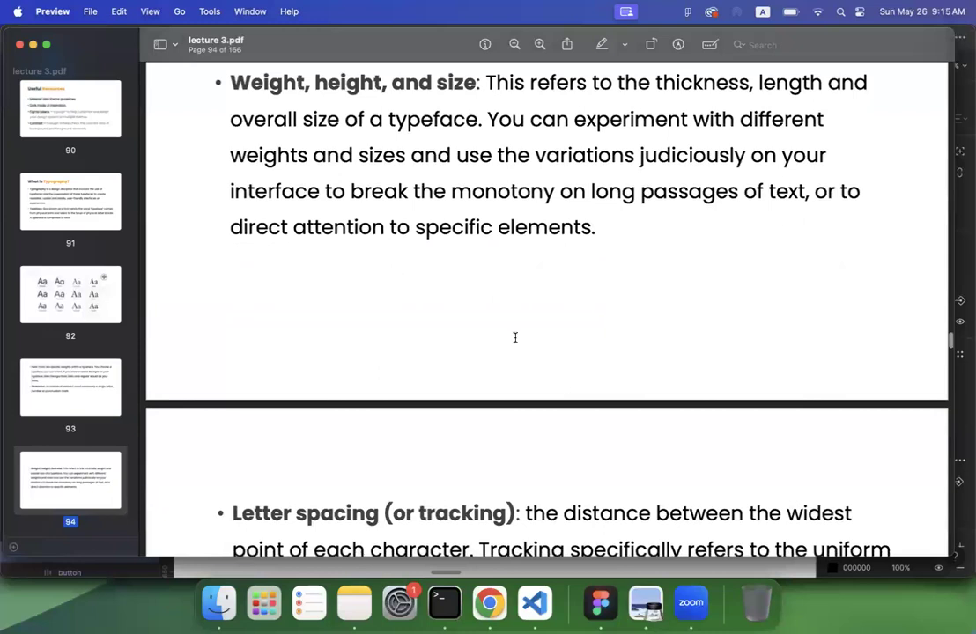
{"action": "scroll", "coordinate": [515, 337], "scroll_direction": "down", "scroll_amount": 5}
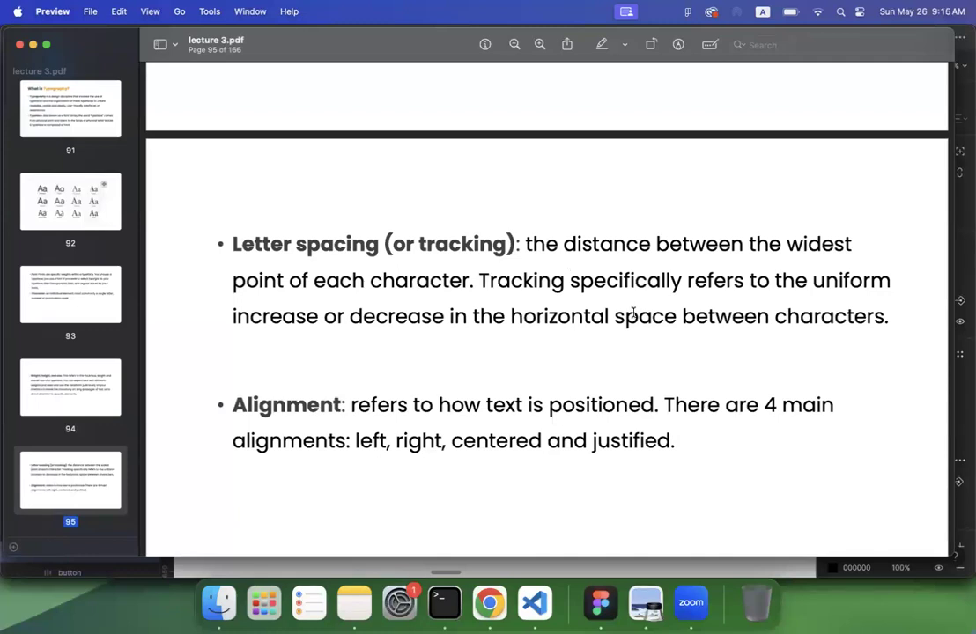
Step: In Figma, experiment with the letter spacing of the light card's entire body text and reset it to 0%
{"action": "left_click", "coordinate": [598, 608]}
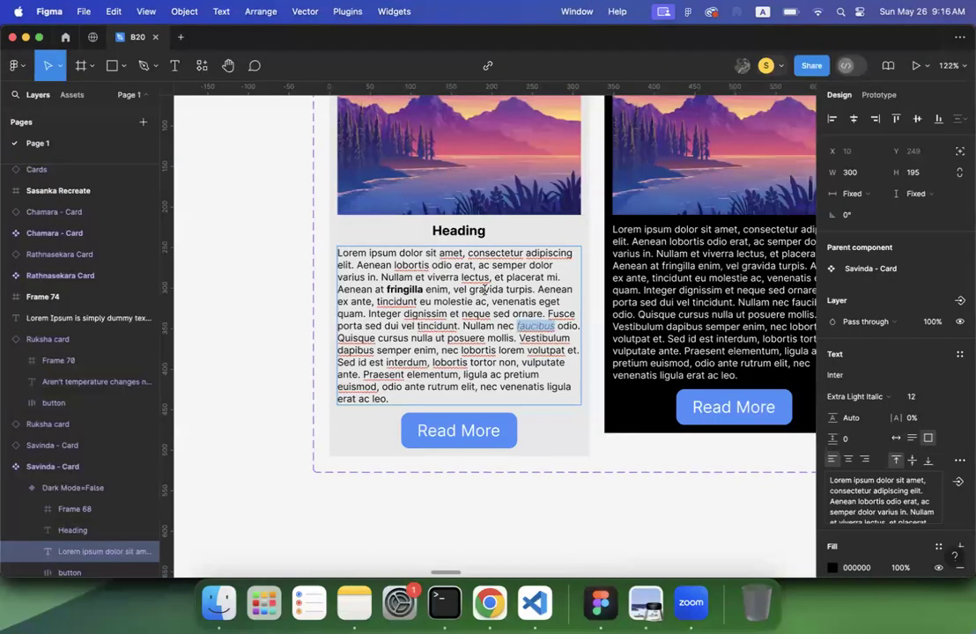
{"action": "key", "text": "super+a"}
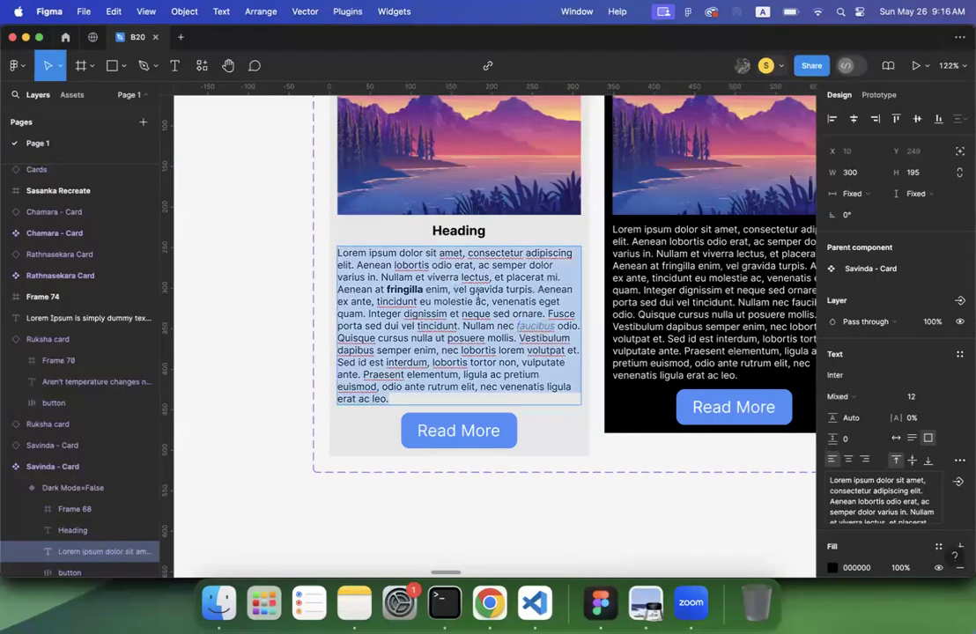
{"action": "scroll", "coordinate": [884, 417], "scroll_direction": "down", "scroll_amount": 5}
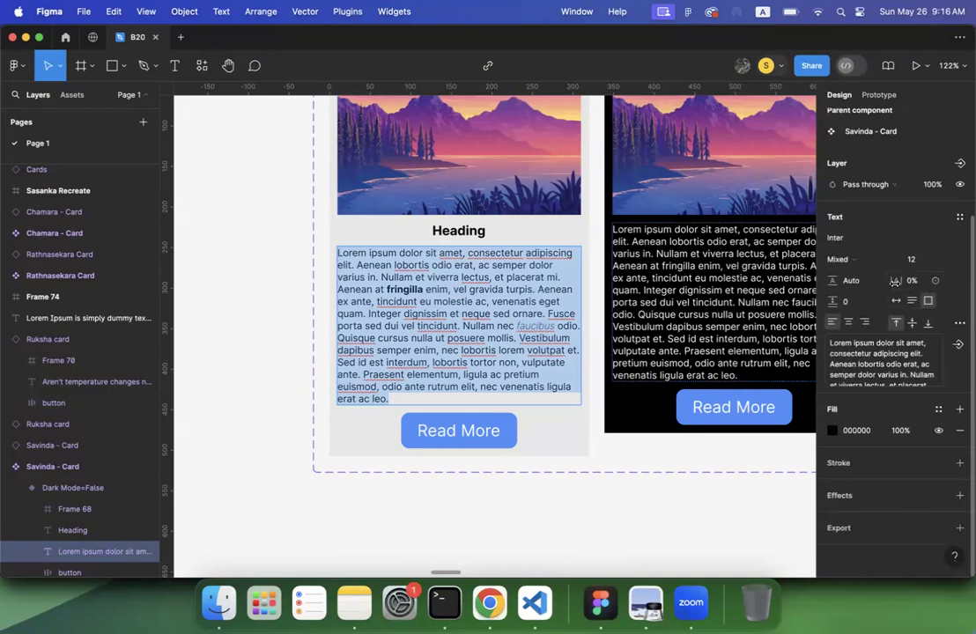
{"action": "left_click_drag", "start_coordinate": [894, 283], "coordinate": [945, 285]}
{"action": "type", "text": "Auto"}
{"action": "key", "text": "Return"}
{"action": "left_click", "coordinate": [921, 280]}
{"action": "type", "text": "0"}
{"action": "key", "text": "Return"}
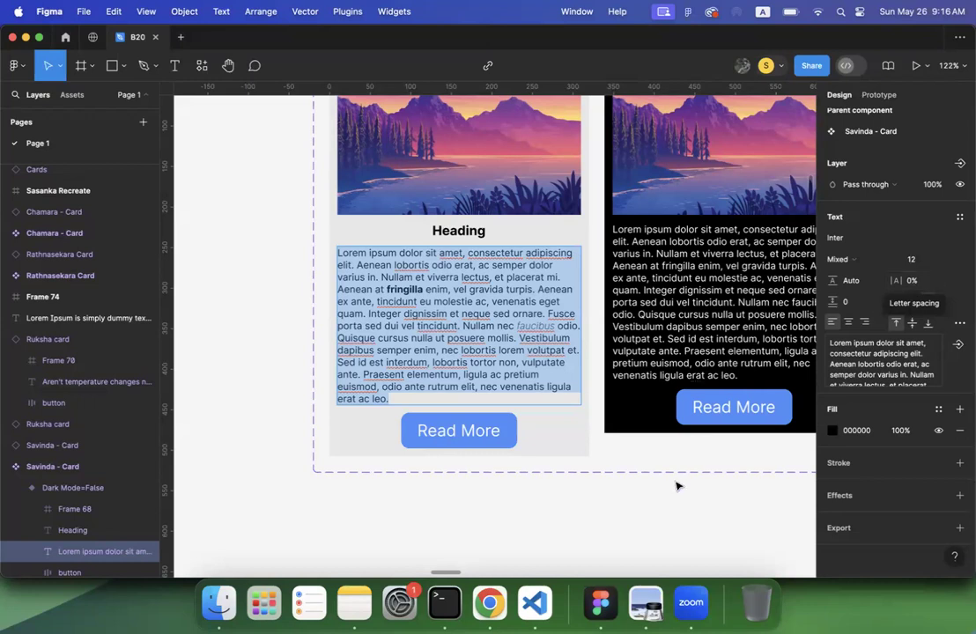
Step: Check the alignment definition in Preview, and in Figma try centred, right and justified alignment on the light card's body text before restoring left alignment
{"action": "left_click", "coordinate": [646, 602]}
{"action": "scroll", "coordinate": [563, 326], "scroll_direction": "down", "scroll_amount": 3}
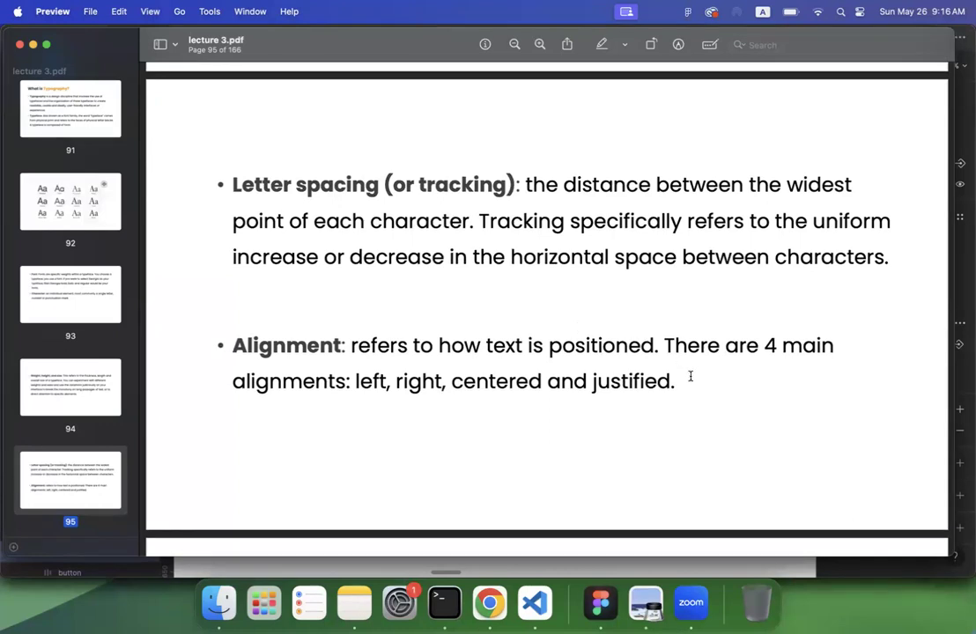
{"action": "left_click", "coordinate": [600, 604]}
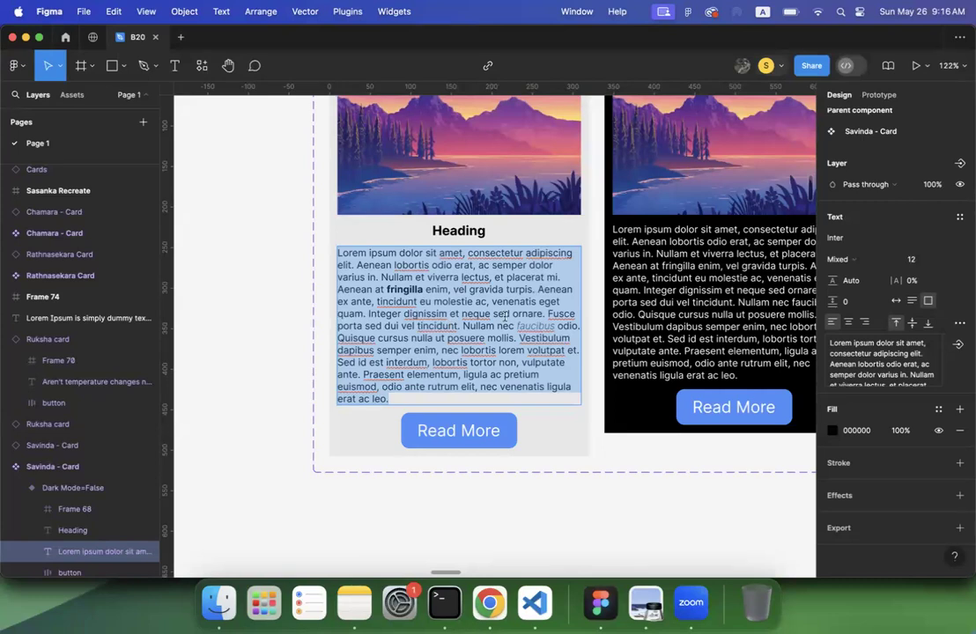
{"action": "left_click", "coordinate": [848, 323]}
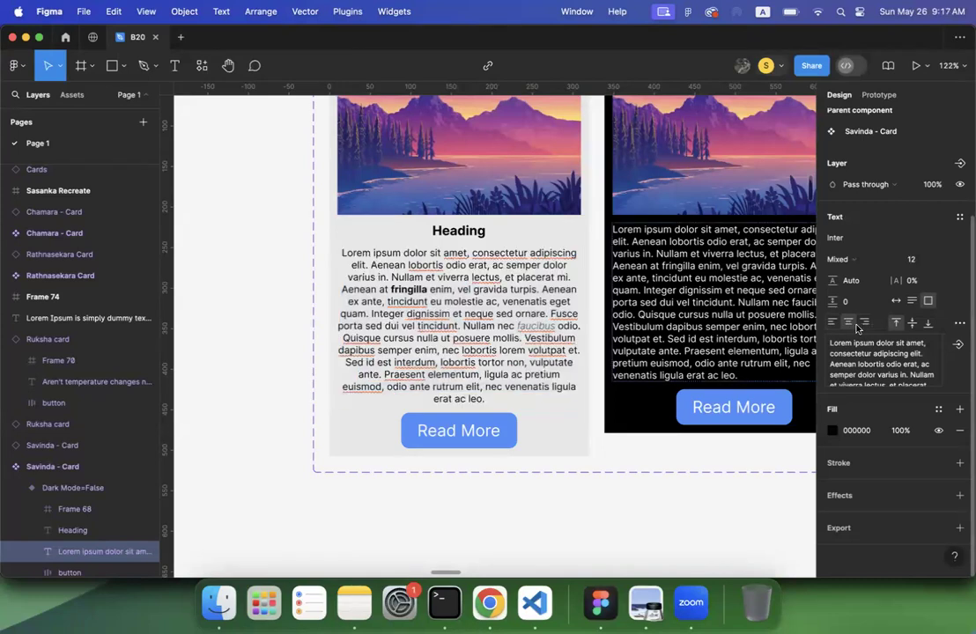
{"action": "left_click", "coordinate": [864, 322]}
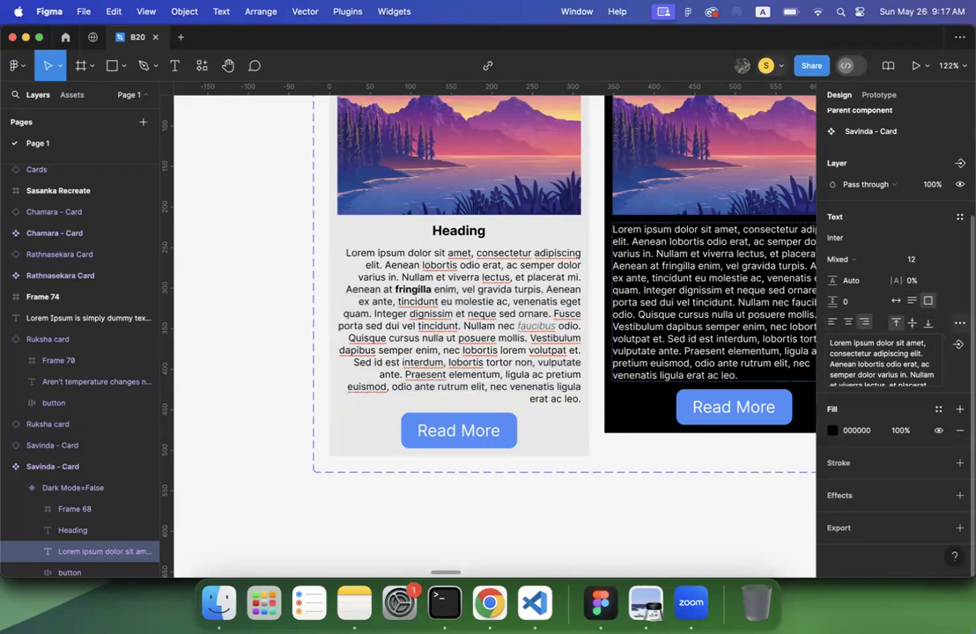
{"action": "left_click", "coordinate": [959, 324]}
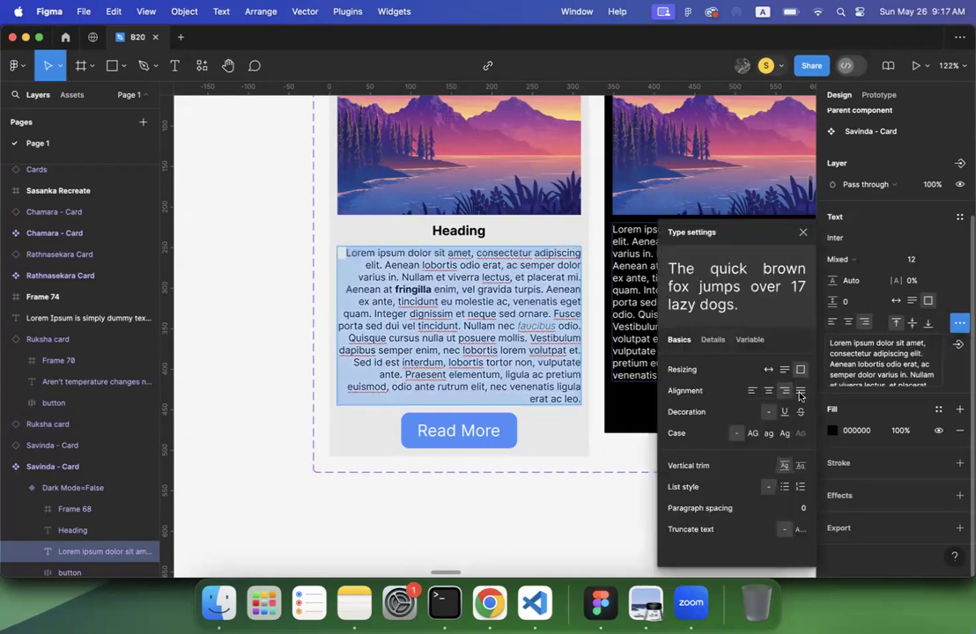
{"action": "left_click", "coordinate": [800, 391]}
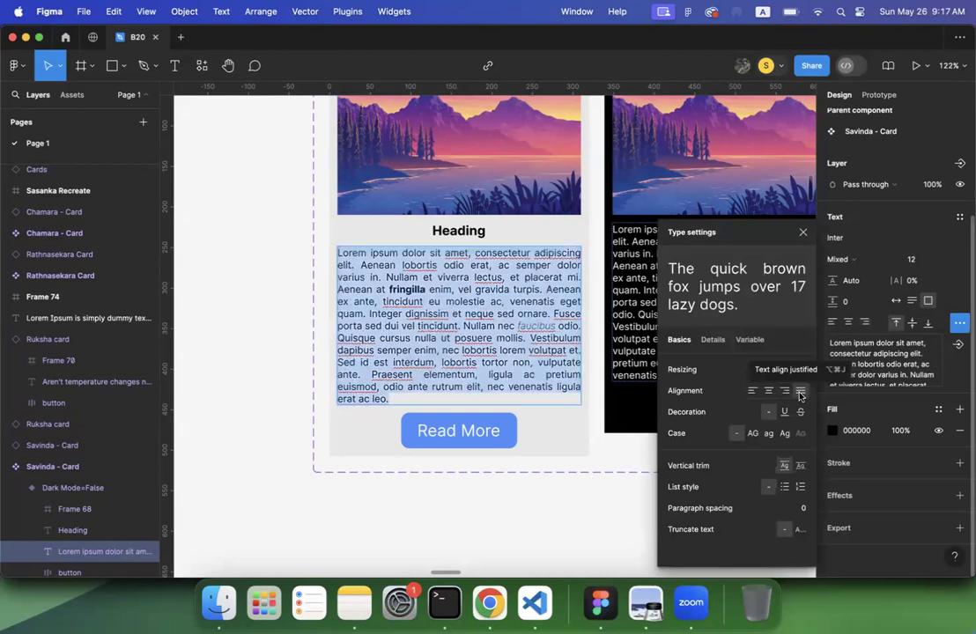
{"action": "left_click", "coordinate": [752, 391]}
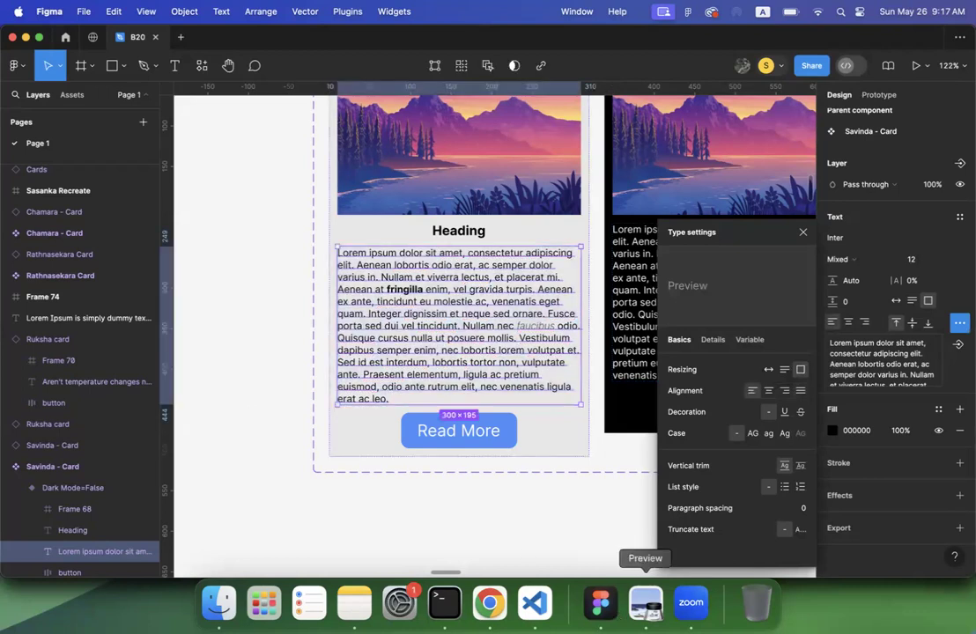
Step: Read the Typography Principles slides in Preview, up to the one on keeping the number of fonts at a minimum
{"action": "left_click", "coordinate": [652, 611]}
{"action": "scroll", "coordinate": [435, 402], "scroll_direction": "down", "scroll_amount": 10}
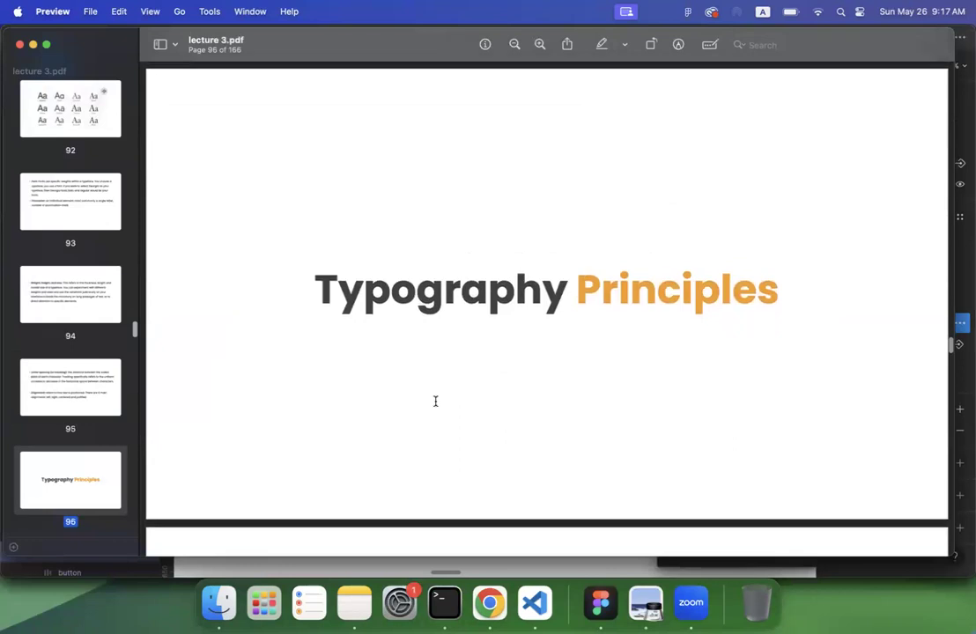
{"action": "scroll", "coordinate": [435, 402], "scroll_direction": "up", "scroll_amount": 10}
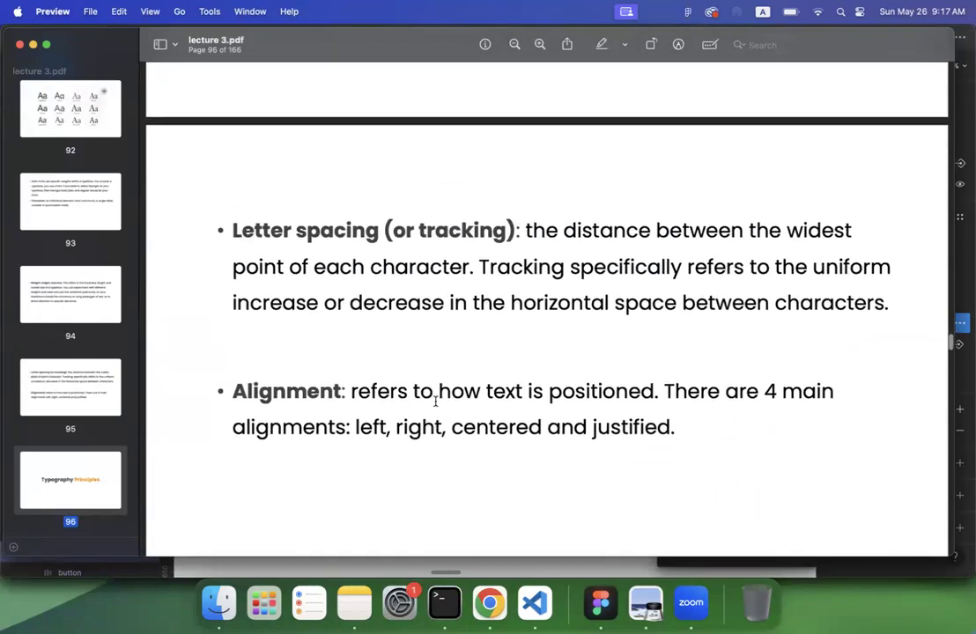
{"action": "scroll", "coordinate": [435, 402], "scroll_direction": "down", "scroll_amount": 5}
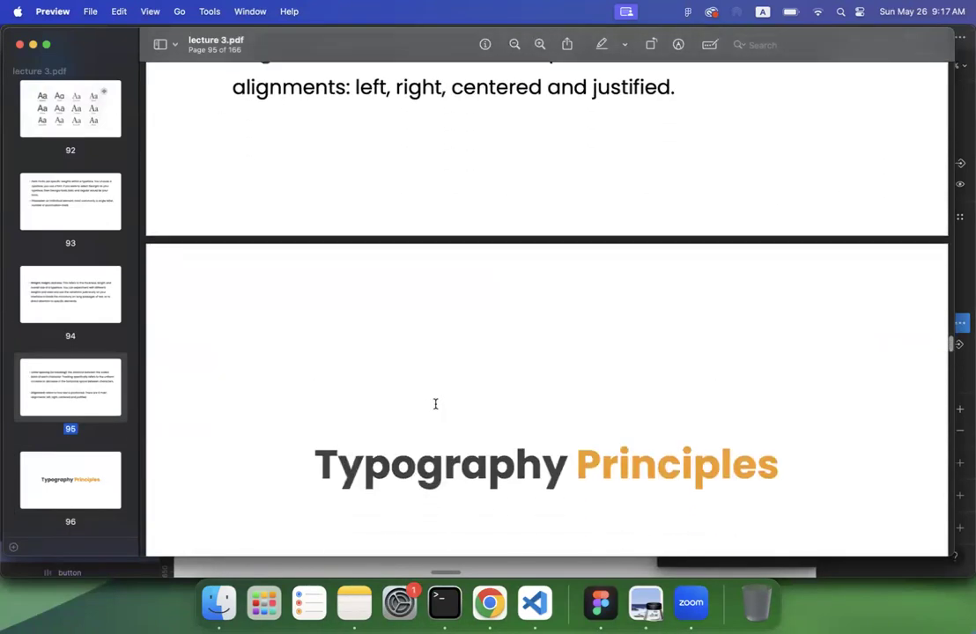
{"action": "scroll", "coordinate": [435, 404], "scroll_direction": "down", "scroll_amount": 2}
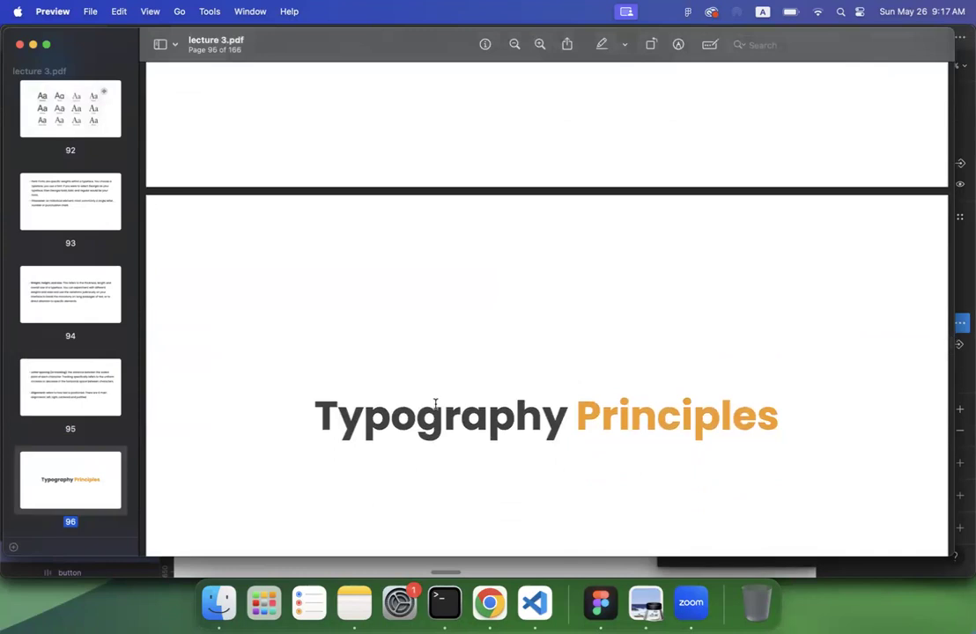
{"action": "scroll", "coordinate": [435, 404], "scroll_direction": "down", "scroll_amount": 5}
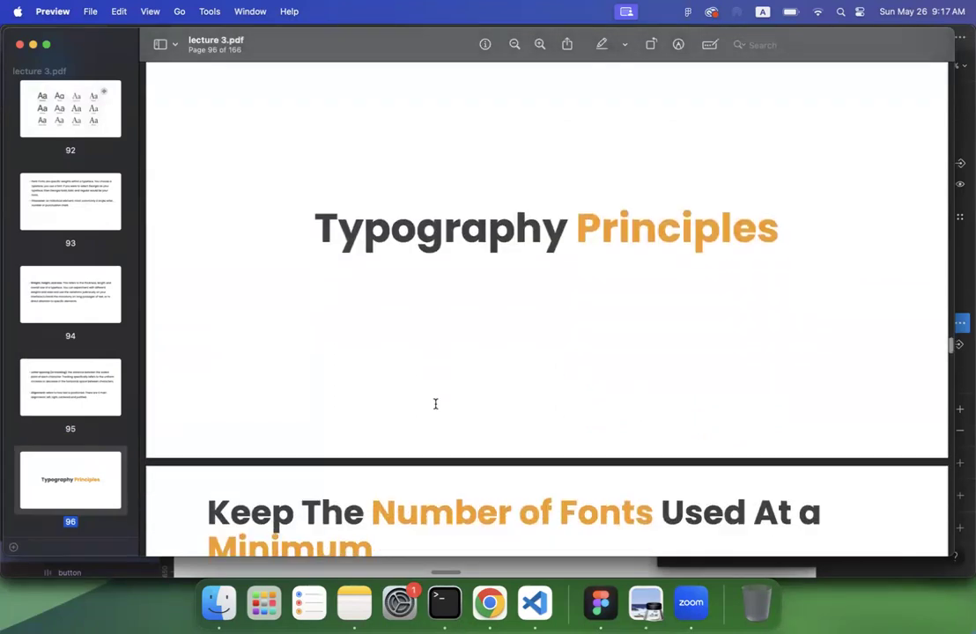
{"action": "scroll", "coordinate": [435, 404], "scroll_direction": "up", "scroll_amount": 2}
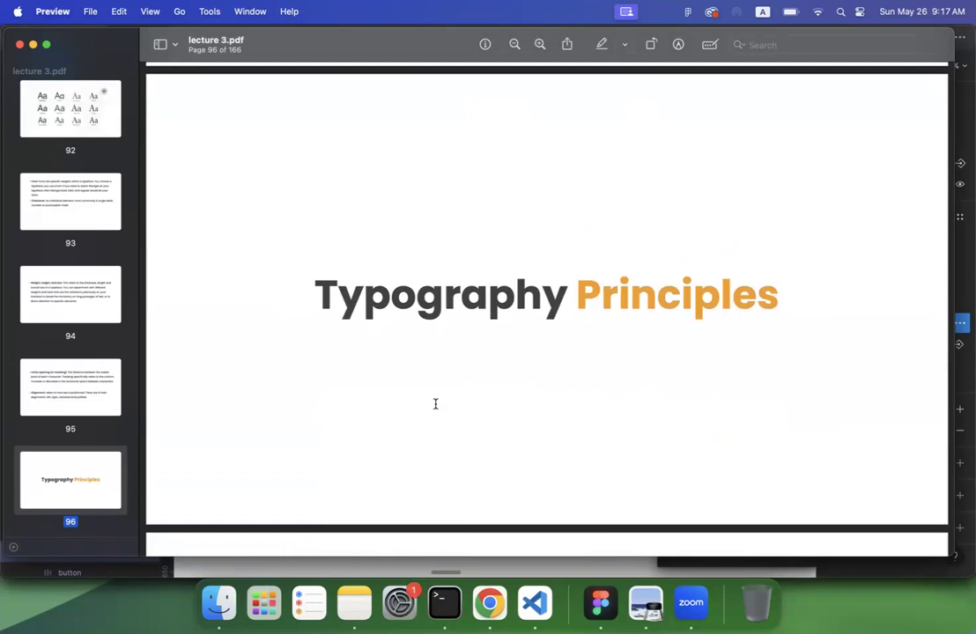
{"action": "scroll", "coordinate": [479, 407], "scroll_direction": "down", "scroll_amount": 10}
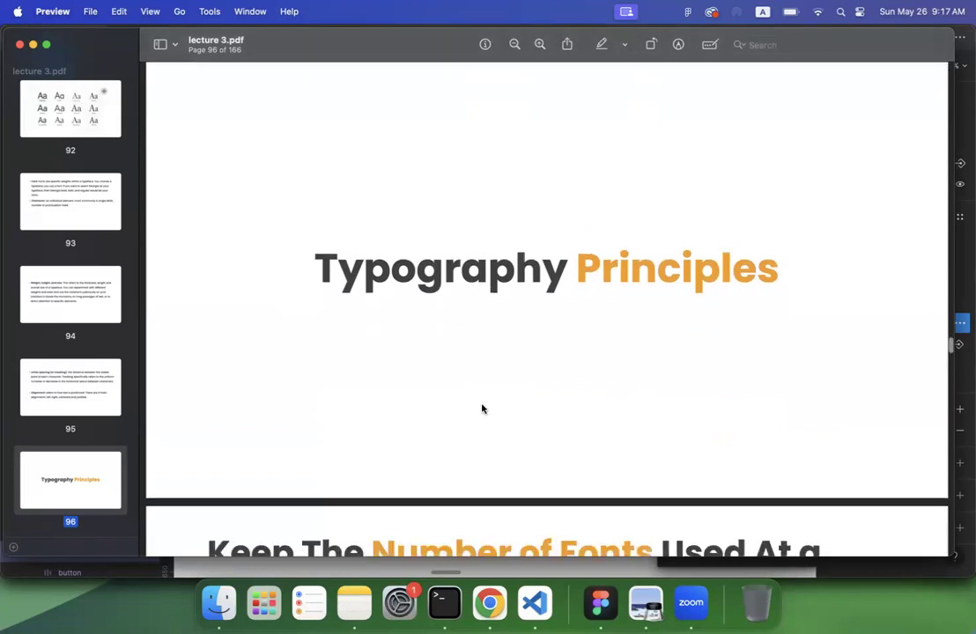
{"action": "scroll", "coordinate": [482, 407], "scroll_direction": "down", "scroll_amount": 1}
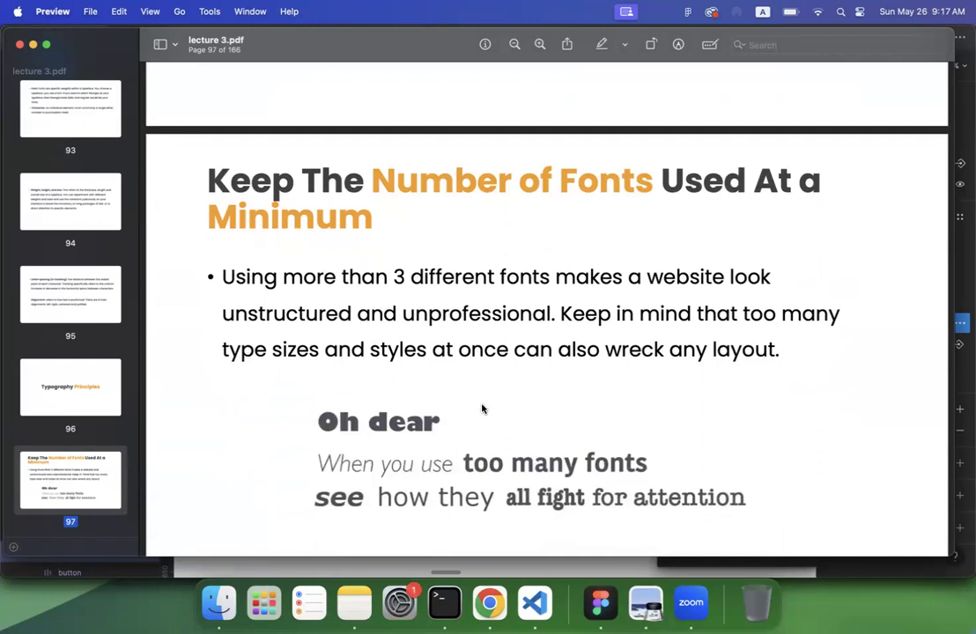
{"action": "scroll", "coordinate": [483, 402], "scroll_direction": "down", "scroll_amount": 2}
{"action": "scroll", "coordinate": [471, 379], "scroll_direction": "down", "scroll_amount": 2}
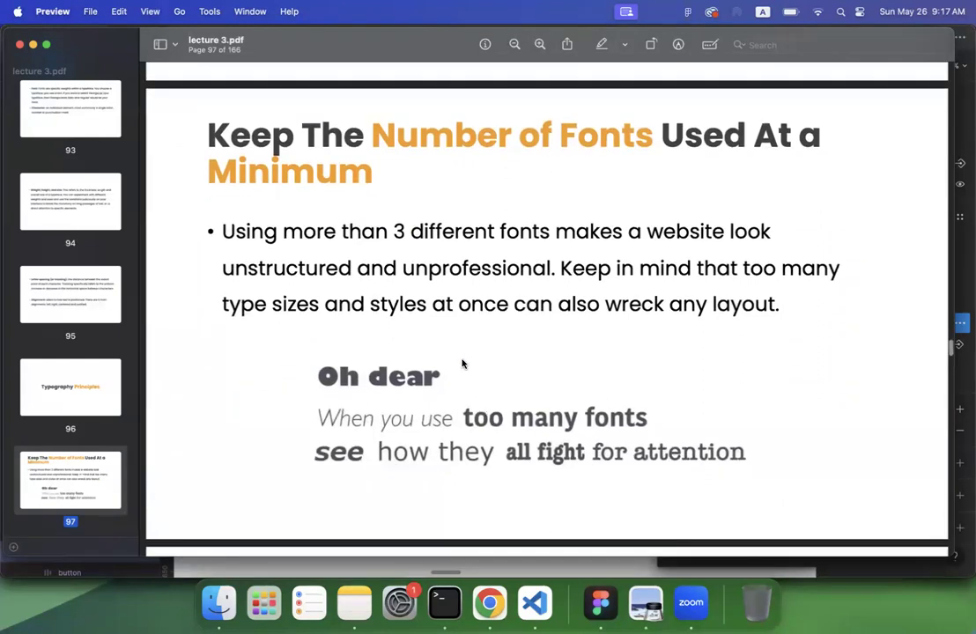
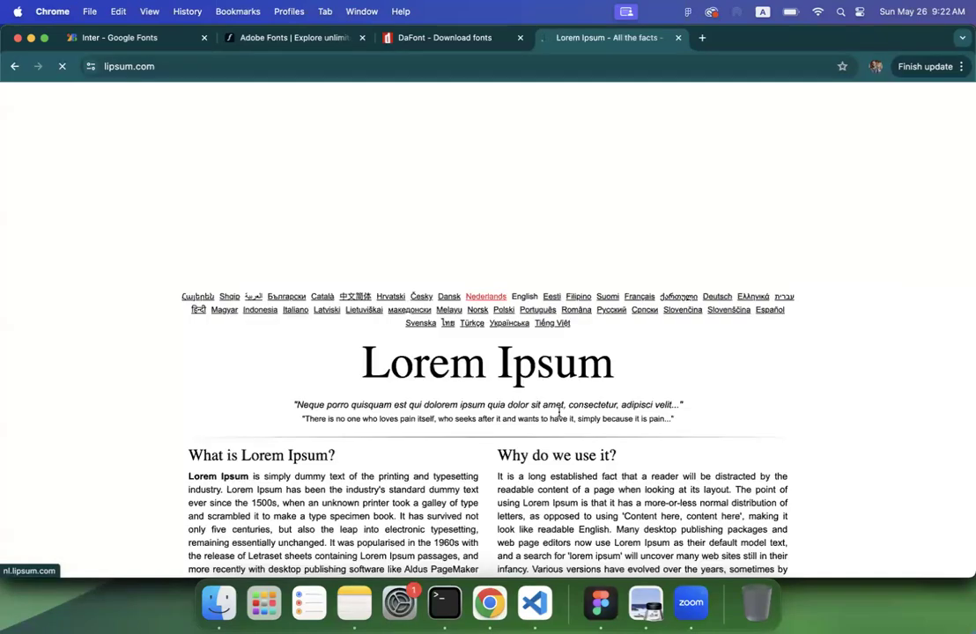
Step: Generate five paragraphs of placeholder text on lipsum.com and copy the second and third paragraphs
{"action": "scroll", "coordinate": [665, 238], "scroll_direction": "down", "scroll_amount": 10}
{"action": "left_click", "coordinate": [673, 205]}
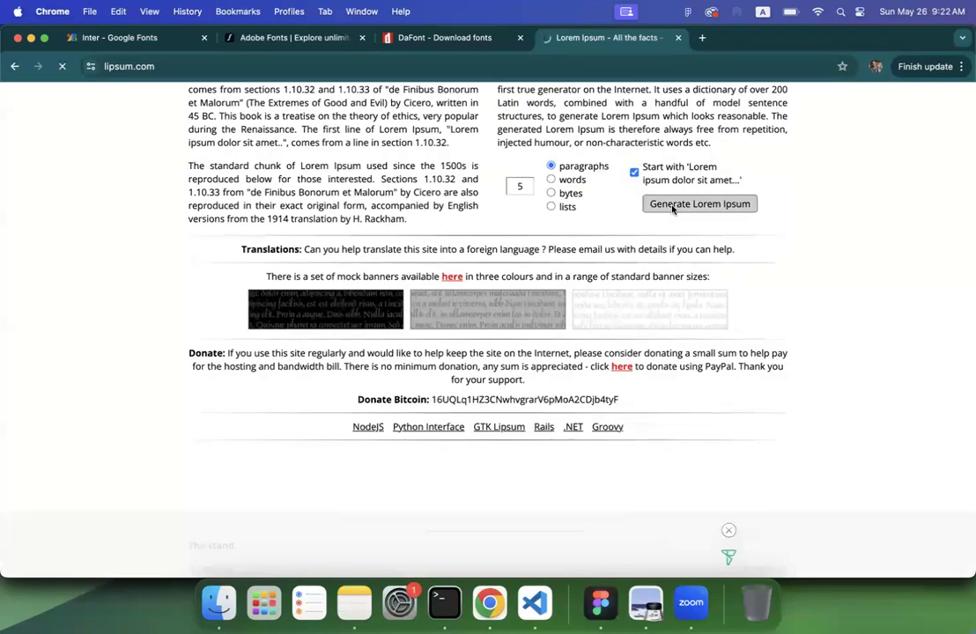
{"action": "scroll", "coordinate": [442, 279], "scroll_direction": "down", "scroll_amount": 5}
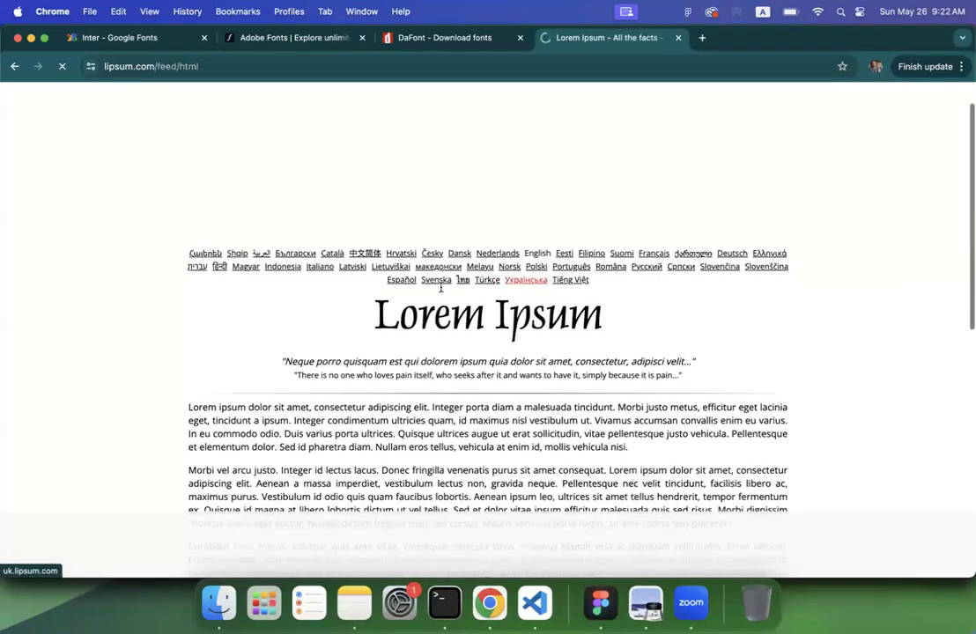
{"action": "triple_click", "coordinate": [421, 319]}
{"action": "left_click_drag", "start_coordinate": [189, 235], "coordinate": [476, 397]}
{"action": "key", "text": "super+c"}
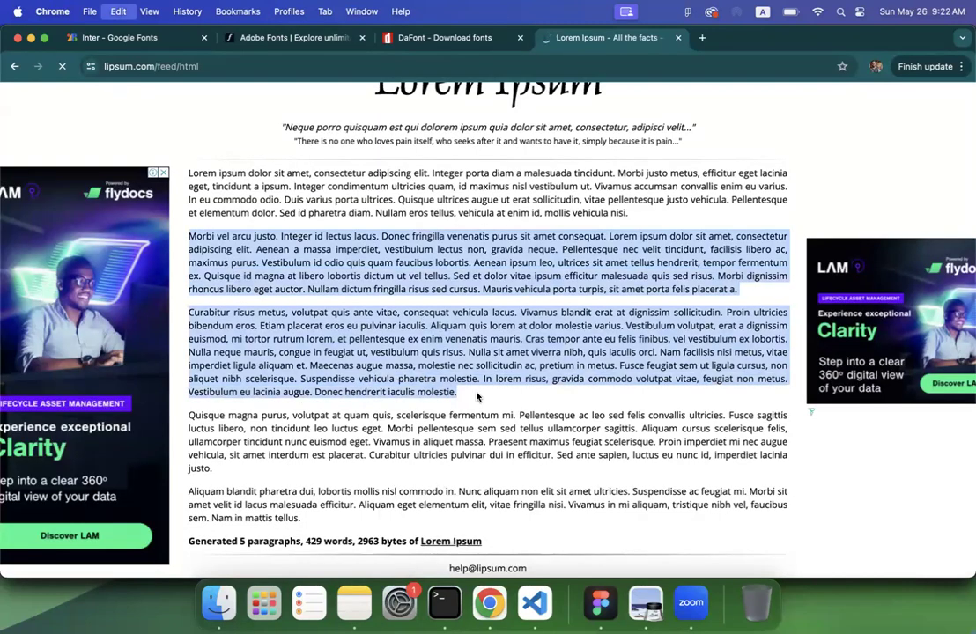
Step: Close the lipsum.com page, switch to Figma and paste the copied paragraphs into the text box in Frame 89
{"action": "left_click", "coordinate": [679, 38]}
{"action": "left_click", "coordinate": [600, 603]}
{"action": "key", "text": "super+v"}
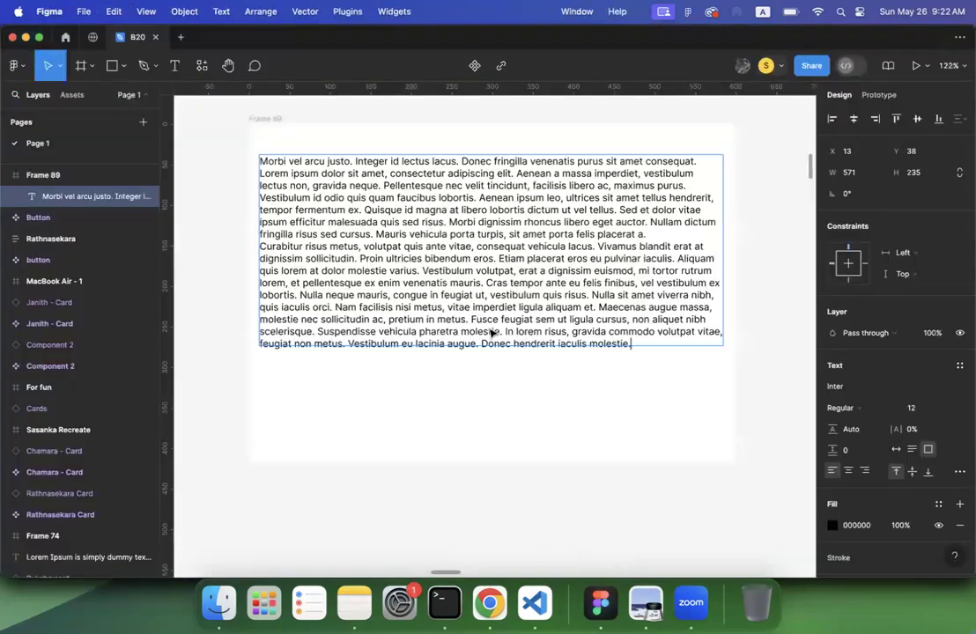
{"action": "key", "text": "Escape"}
{"action": "left_click", "coordinate": [750, 371]}
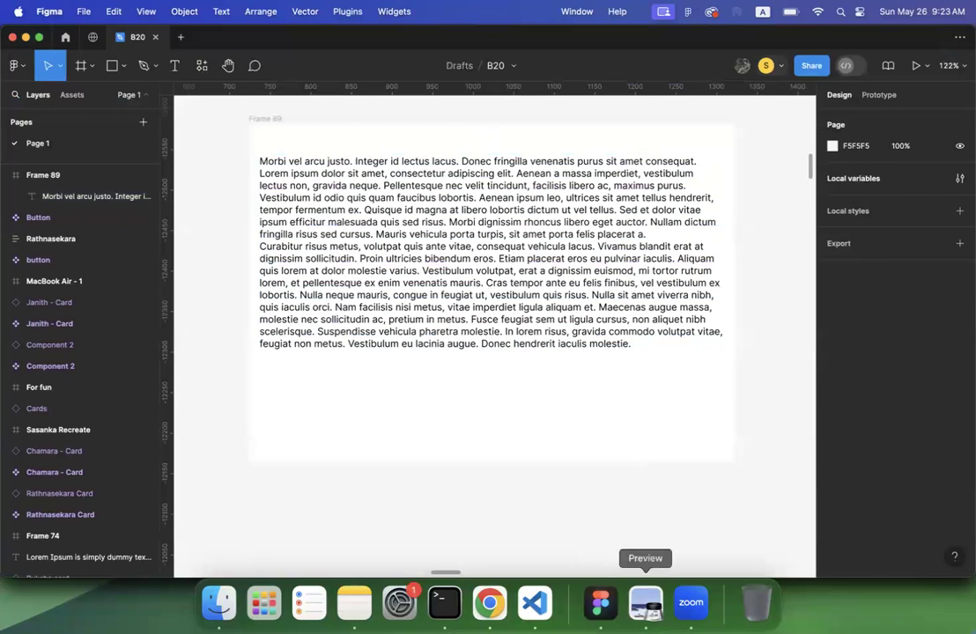
Step: Check the Limit Line Length slide in Preview, and narrow the text box in Frame 89 to 380 wide in Figma
{"action": "left_click", "coordinate": [645, 602]}
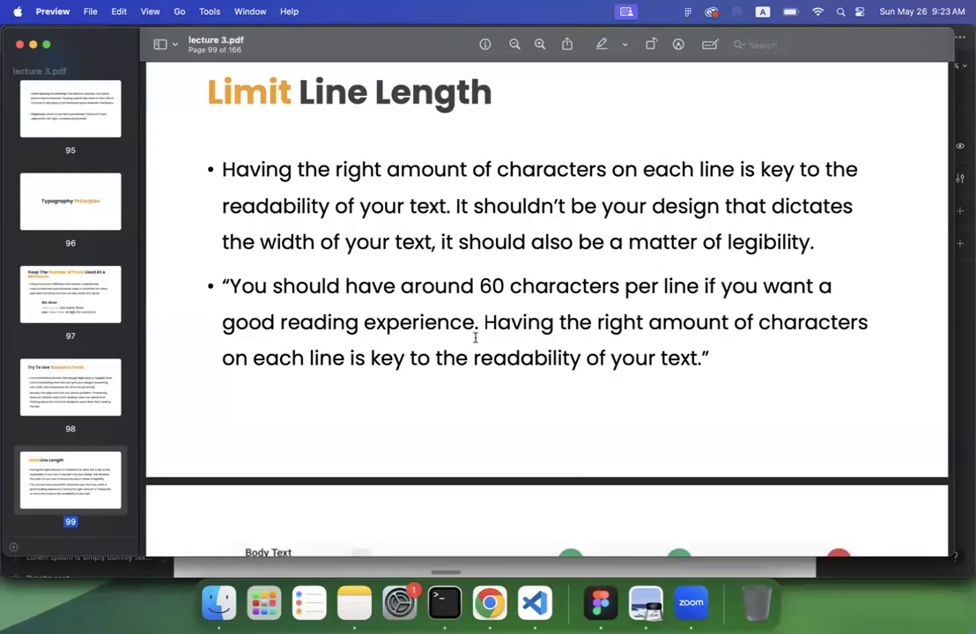
{"action": "left_click", "coordinate": [490, 603]}
{"action": "left_click", "coordinate": [602, 605]}
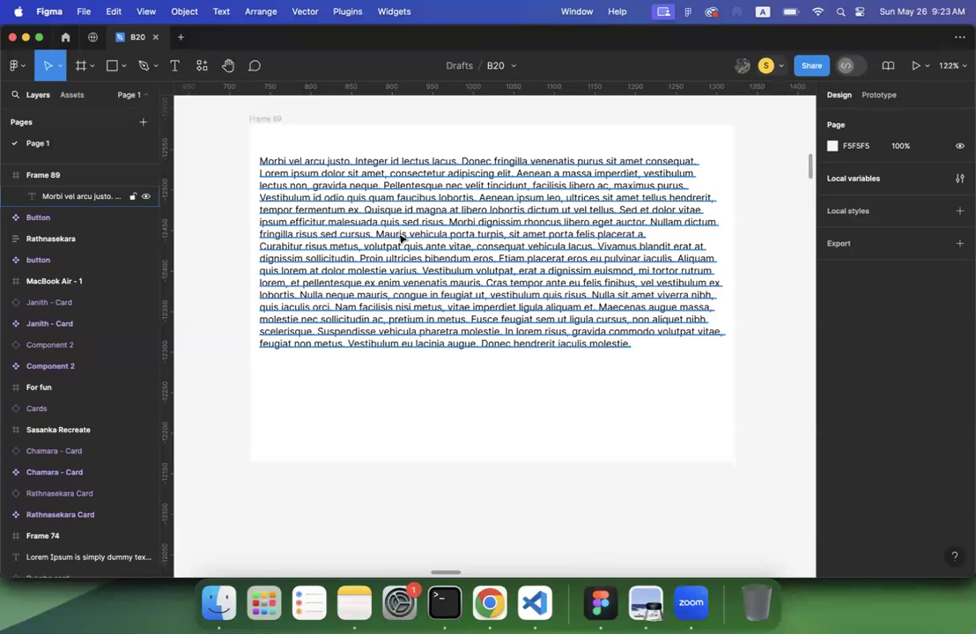
{"action": "left_click", "coordinate": [682, 250]}
{"action": "left_click_drag", "start_coordinate": [725, 242], "coordinate": [568, 243]}
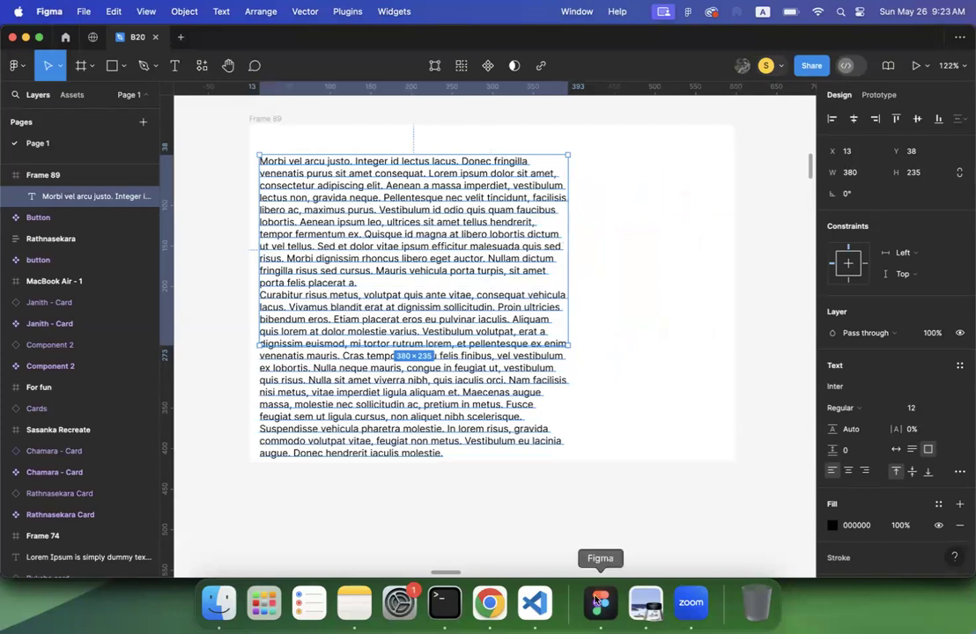
Step: Reread the guideline of around 60 characters per line in Preview, and return to the paragraph text in Figma
{"action": "left_click", "coordinate": [646, 602]}
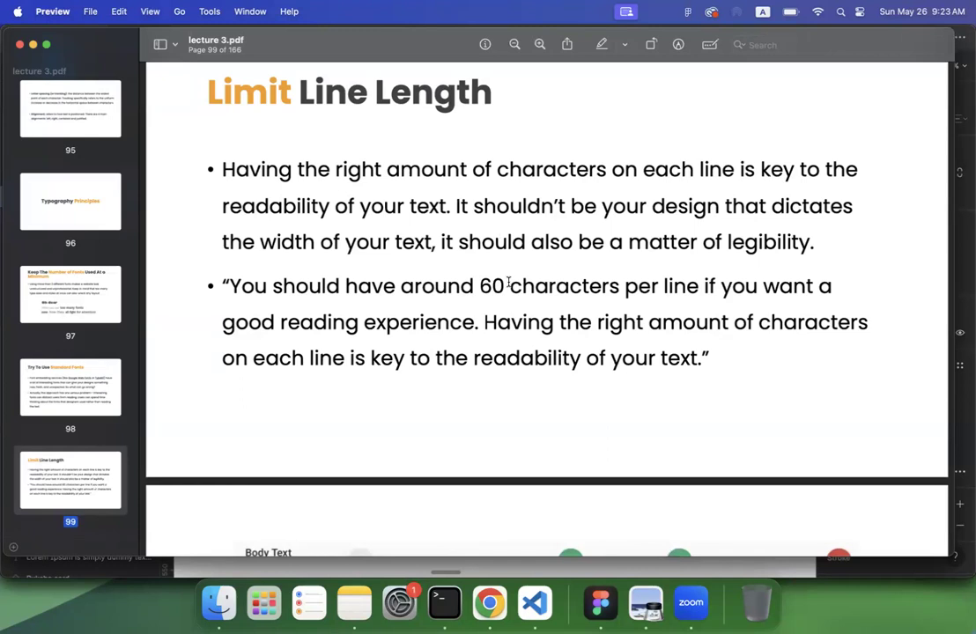
{"action": "left_click", "coordinate": [600, 603]}
{"action": "left_click", "coordinate": [484, 281]}
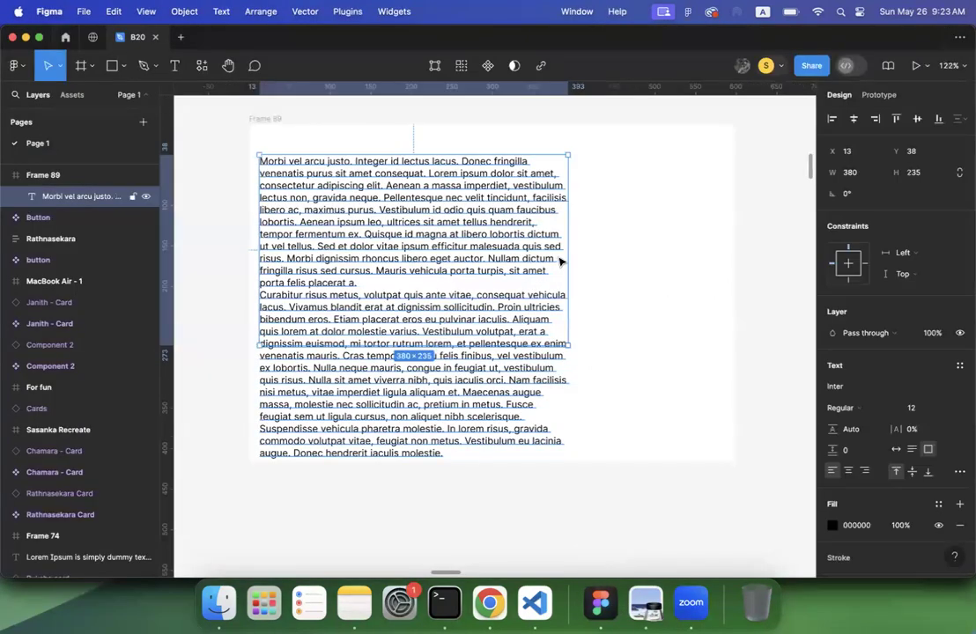
Step: Widen the paragraph text box in Frame 89 to 557, narrow it back to 332 wide, and deselect it
{"action": "left_click_drag", "start_coordinate": [573, 254], "coordinate": [712, 264]}
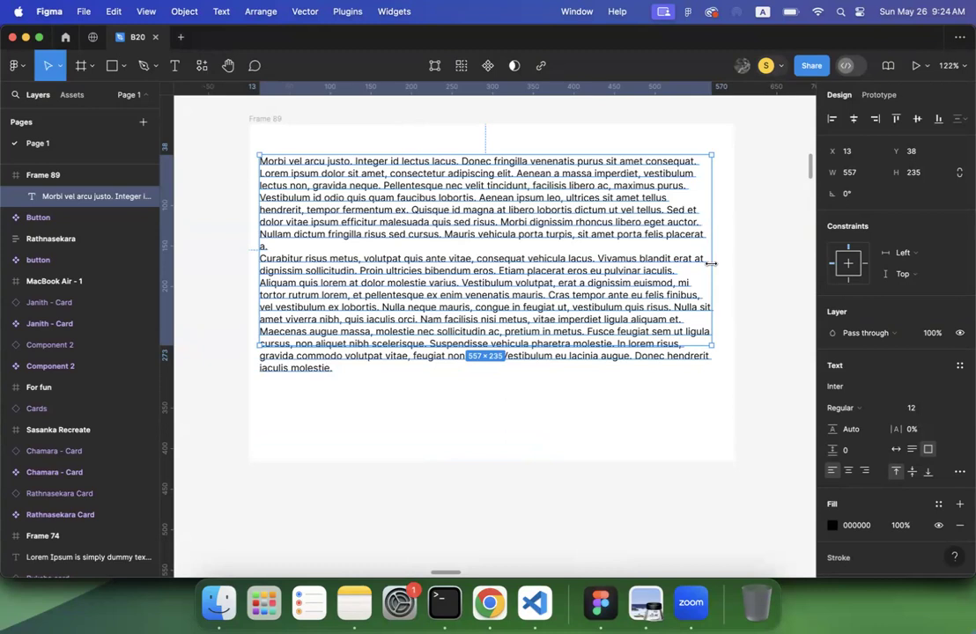
{"action": "left_click_drag", "start_coordinate": [711, 263], "coordinate": [533, 249]}
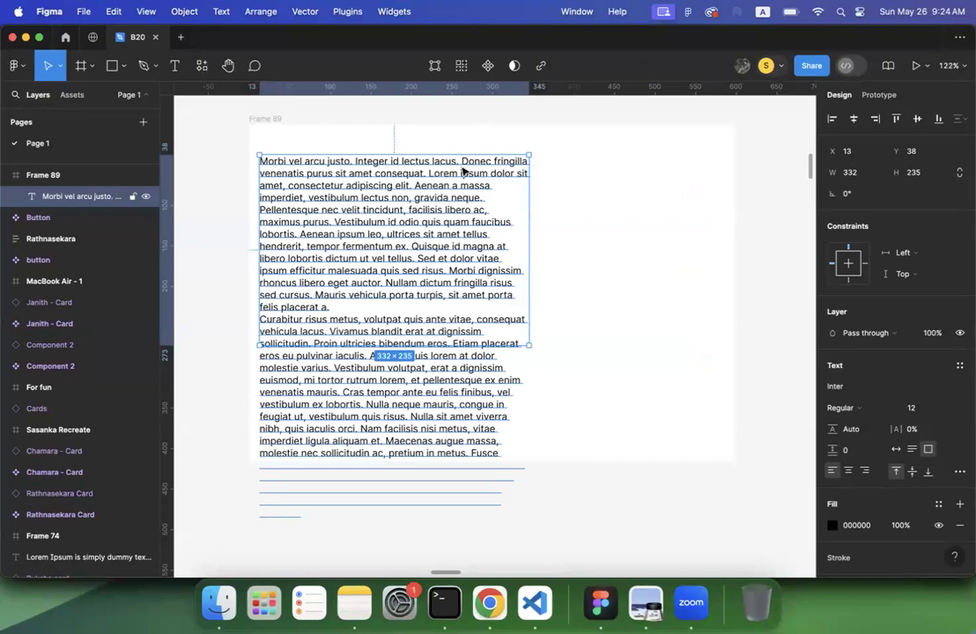
{"action": "left_click", "coordinate": [590, 208]}
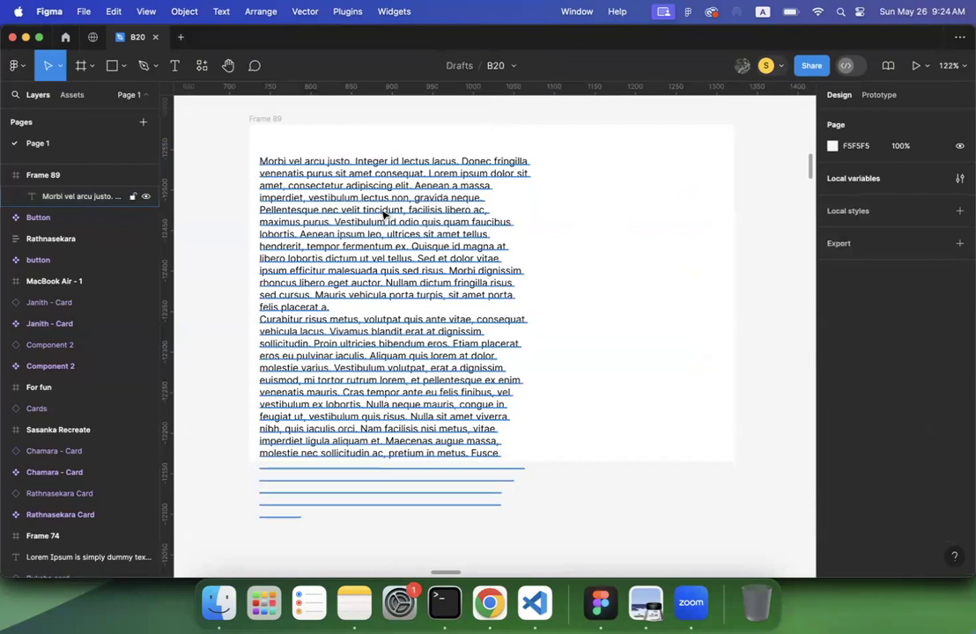
Step: Switch to Preview and highlight the Too narrow example on the Body Text line length slide
{"action": "left_click", "coordinate": [646, 604]}
{"action": "scroll", "coordinate": [519, 410], "scroll_direction": "down", "scroll_amount": 3}
{"action": "scroll", "coordinate": [519, 410], "scroll_direction": "down", "scroll_amount": 5}
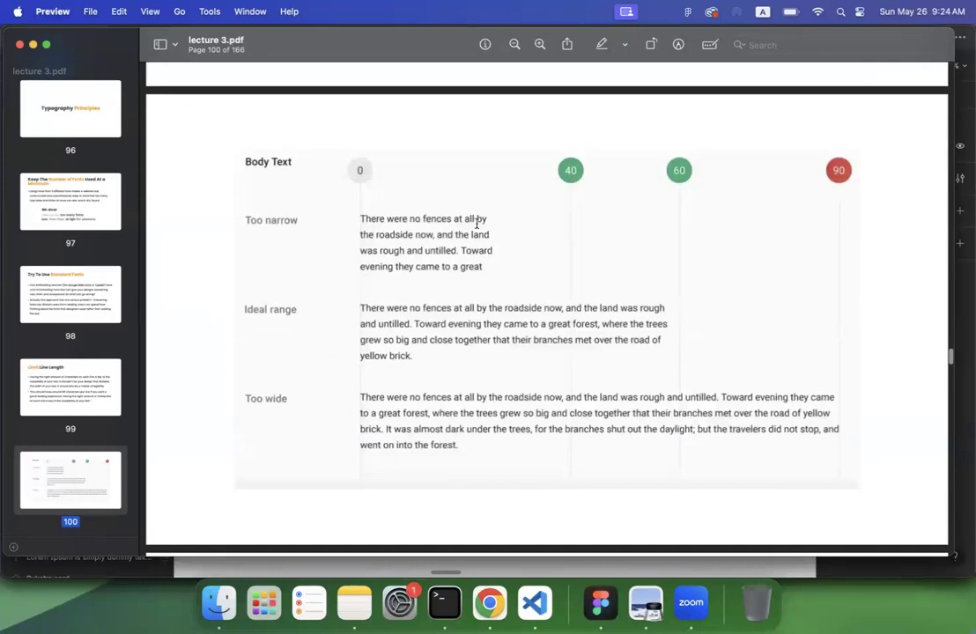
{"action": "left_click_drag", "start_coordinate": [497, 216], "coordinate": [499, 263]}
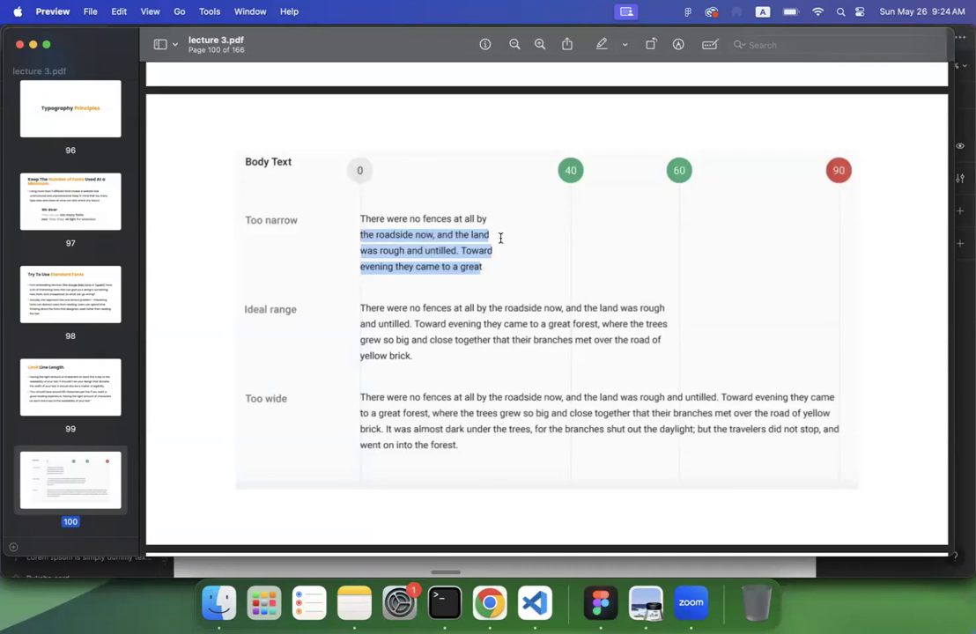
{"action": "left_click", "coordinate": [498, 220]}
{"action": "left_click_drag", "start_coordinate": [495, 215], "coordinate": [504, 265]}
{"action": "left_click", "coordinate": [368, 227]}
{"action": "left_click_drag", "start_coordinate": [361, 218], "coordinate": [490, 268]}
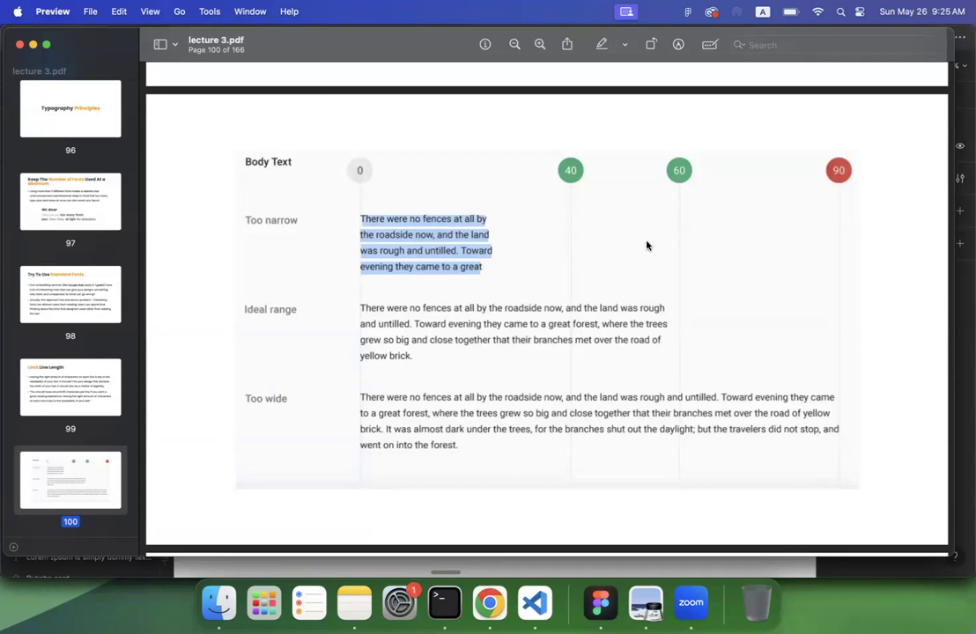
{"action": "left_click", "coordinate": [499, 225]}
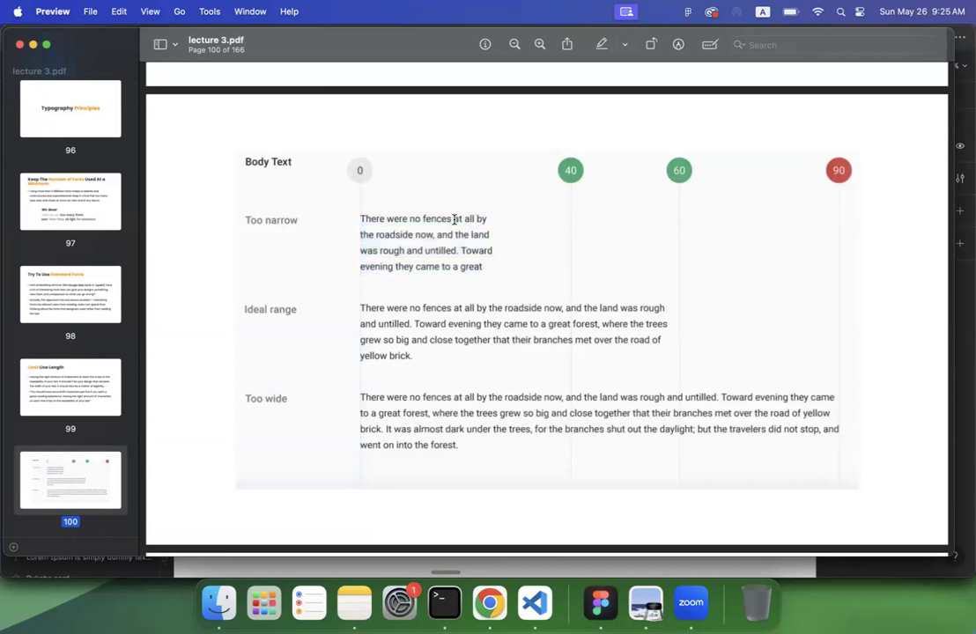
{"action": "left_click_drag", "start_coordinate": [359, 216], "coordinate": [485, 264]}
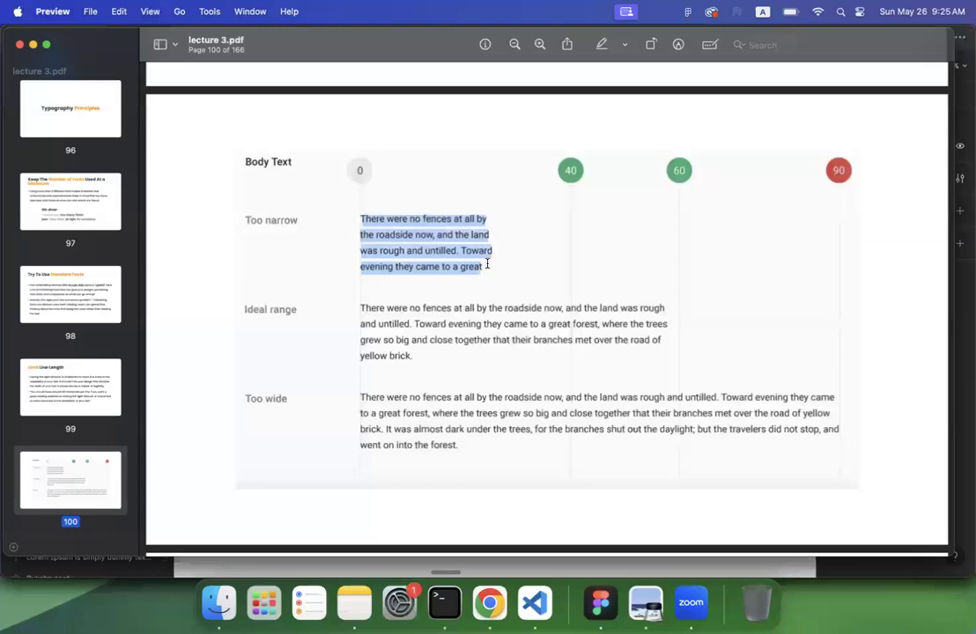
Step: Highlight a line of the Too wide example, and highlight the Ideal range paragraph for comparison
{"action": "left_click", "coordinate": [370, 400]}
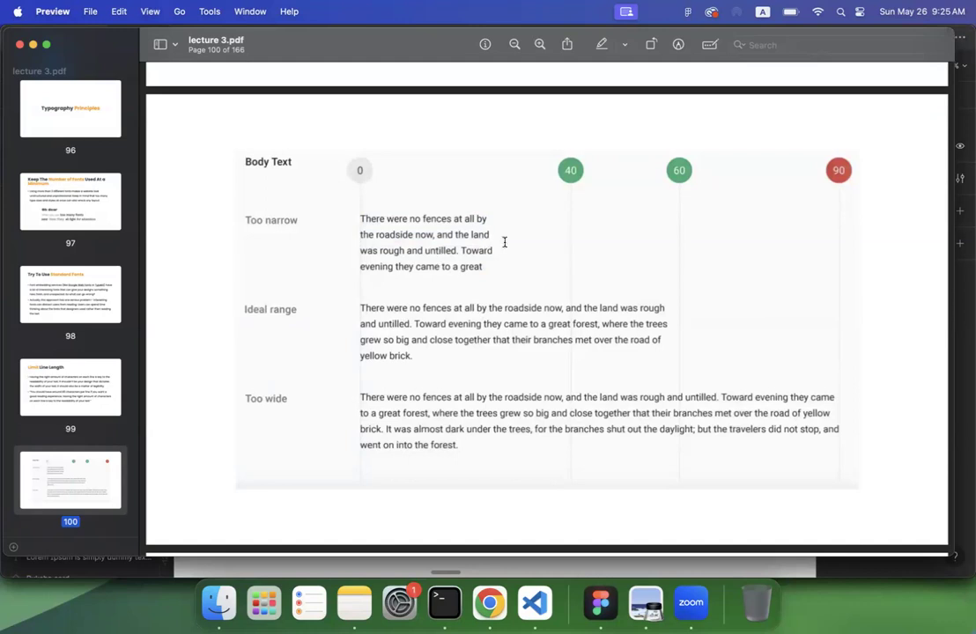
{"action": "triple_click", "coordinate": [387, 436]}
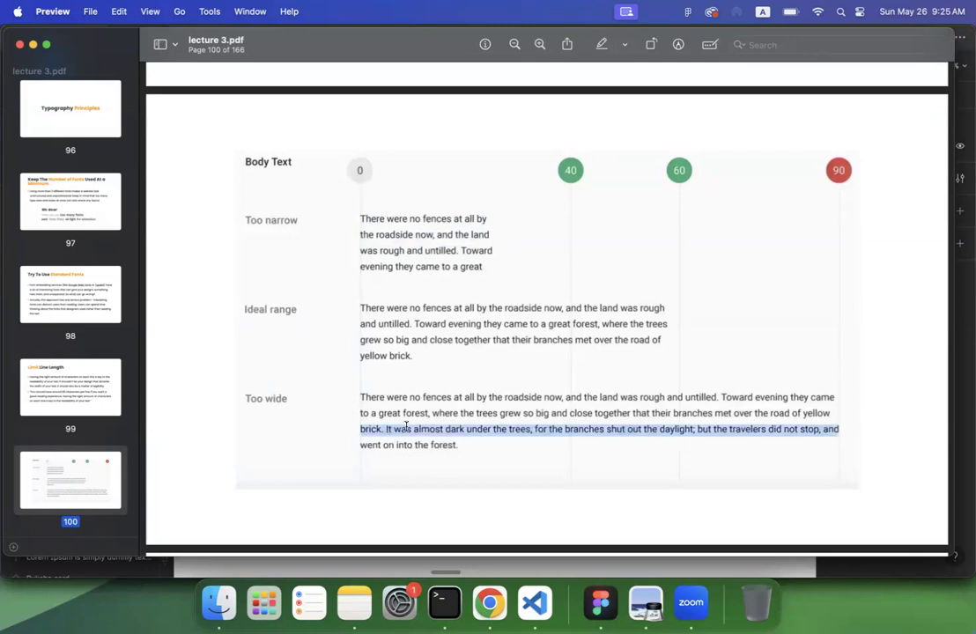
{"action": "left_click", "coordinate": [374, 308]}
{"action": "left_click_drag", "start_coordinate": [363, 306], "coordinate": [420, 353]}
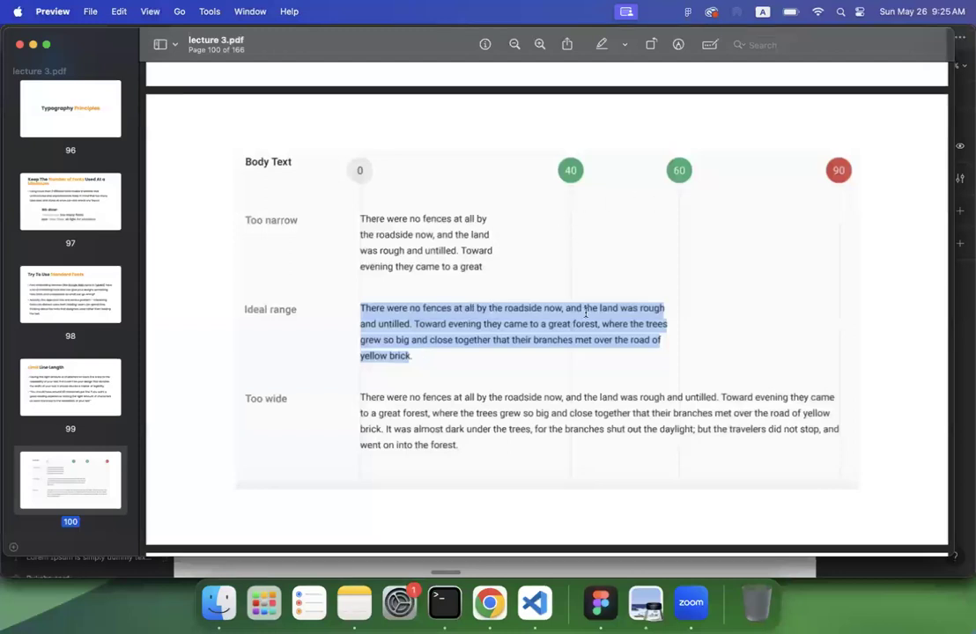
Step: Read the slide on recommended characters per line for mobile devices
{"action": "scroll", "coordinate": [500, 320], "scroll_direction": "down", "scroll_amount": 10}
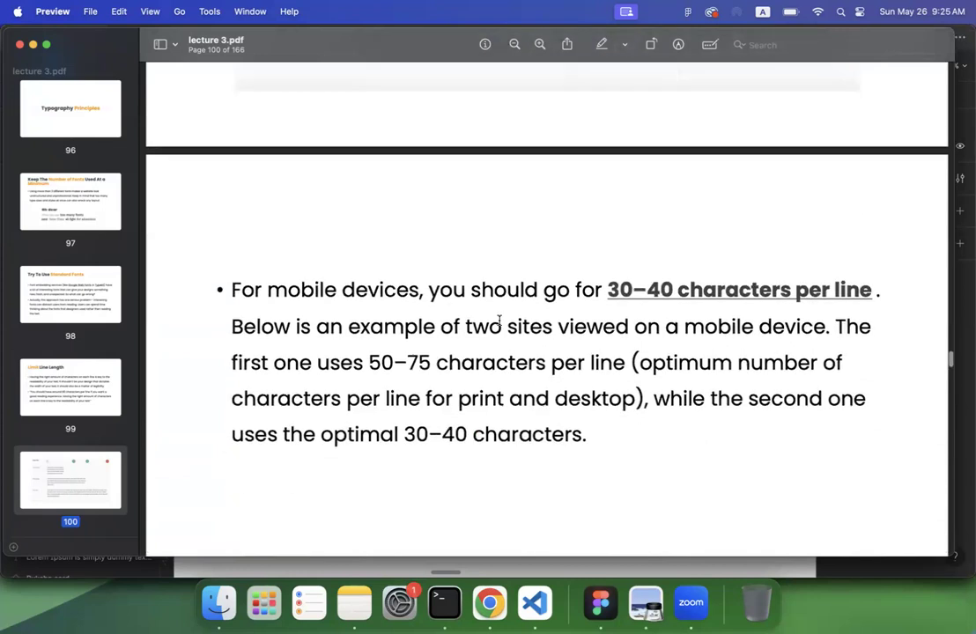
{"action": "scroll", "coordinate": [499, 319], "scroll_direction": "up", "scroll_amount": 1}
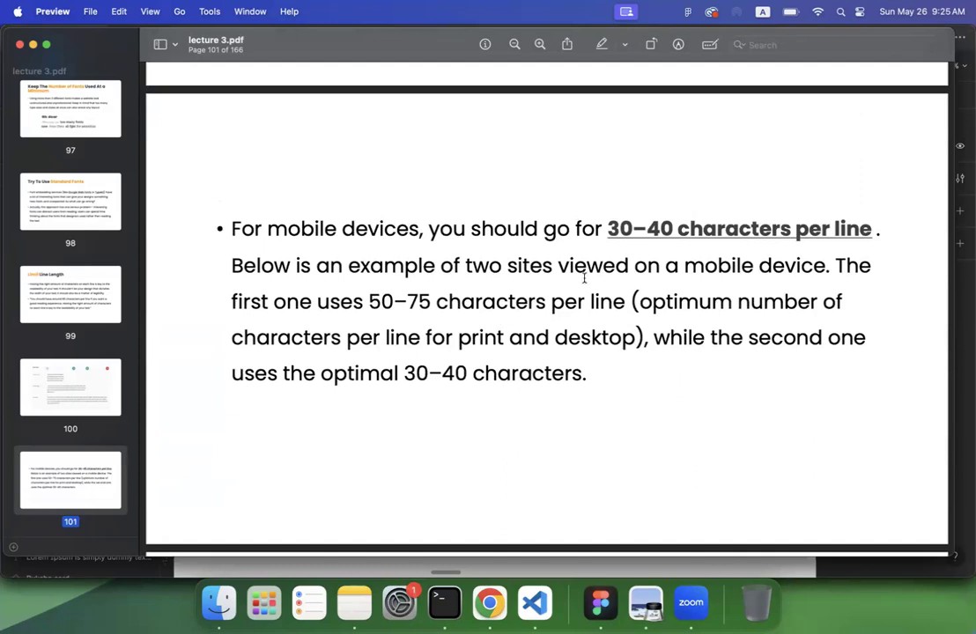
{"action": "scroll", "coordinate": [585, 278], "scroll_direction": "up", "scroll_amount": 3}
{"action": "scroll", "coordinate": [584, 278], "scroll_direction": "down", "scroll_amount": 4}
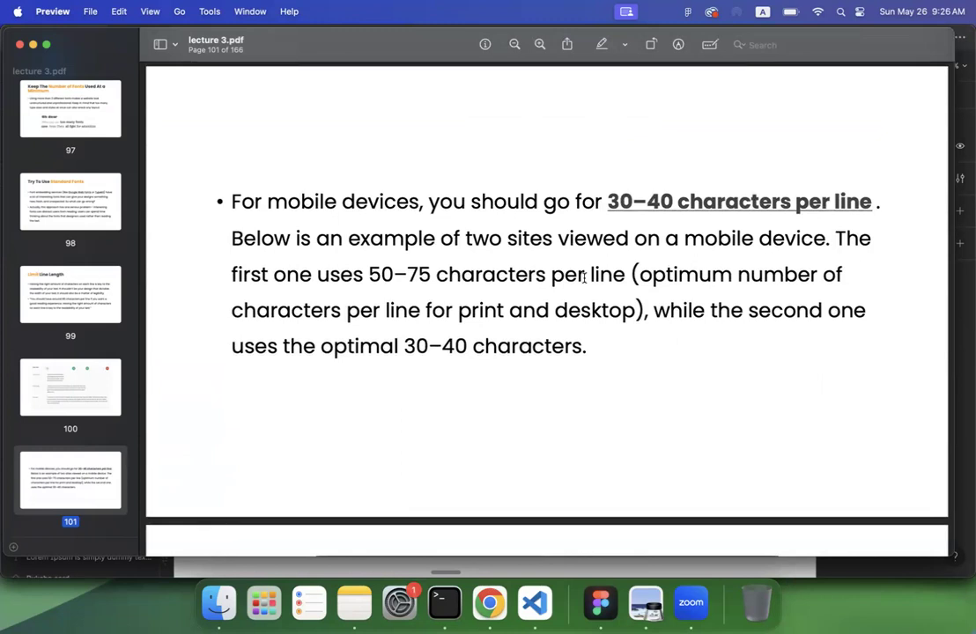
{"action": "scroll", "coordinate": [583, 277], "scroll_direction": "down", "scroll_amount": 2}
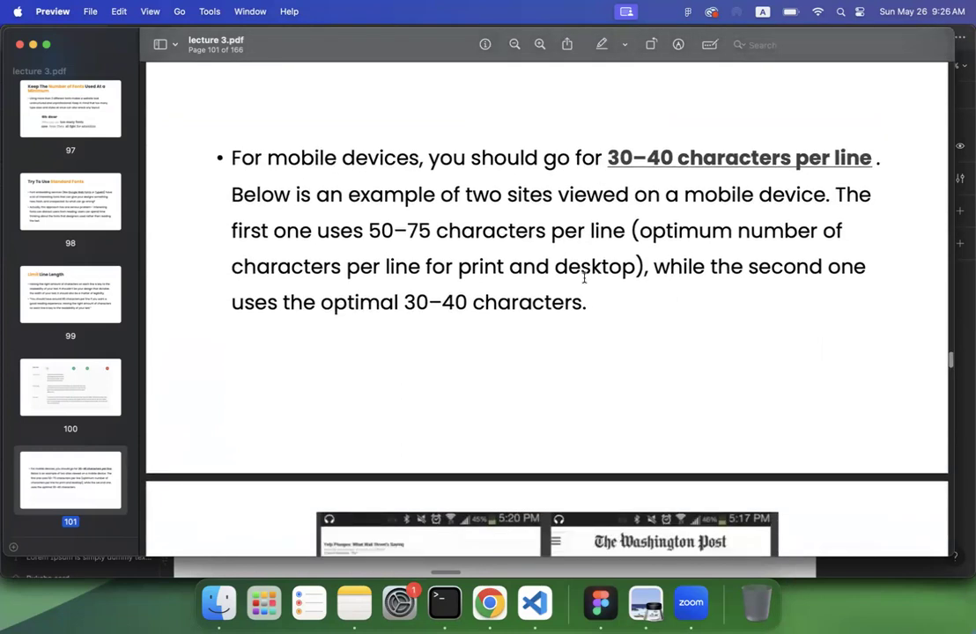
{"action": "scroll", "coordinate": [583, 278], "scroll_direction": "down", "scroll_amount": 5}
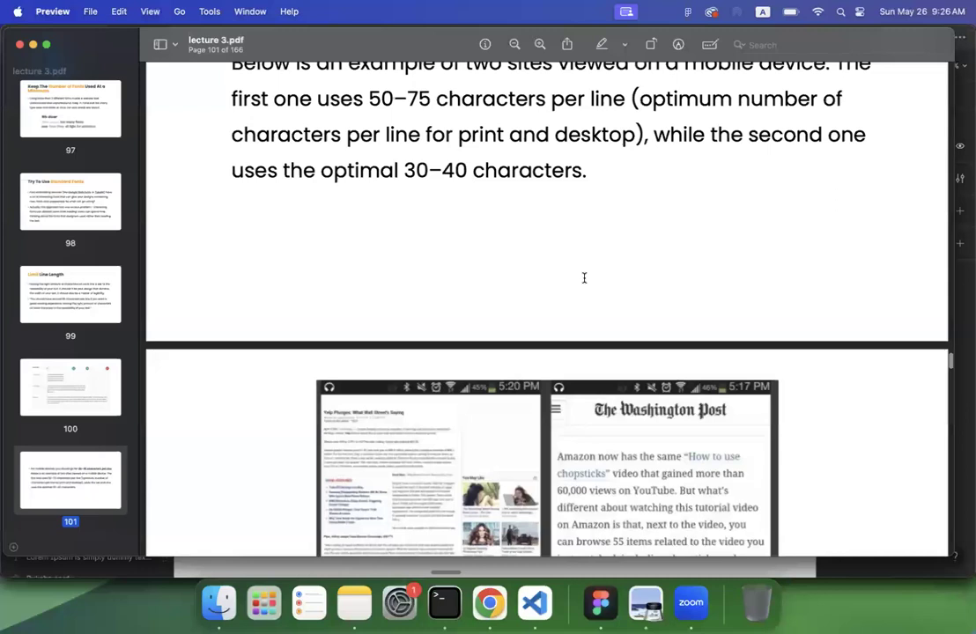
{"action": "scroll", "coordinate": [584, 277], "scroll_direction": "down", "scroll_amount": 2}
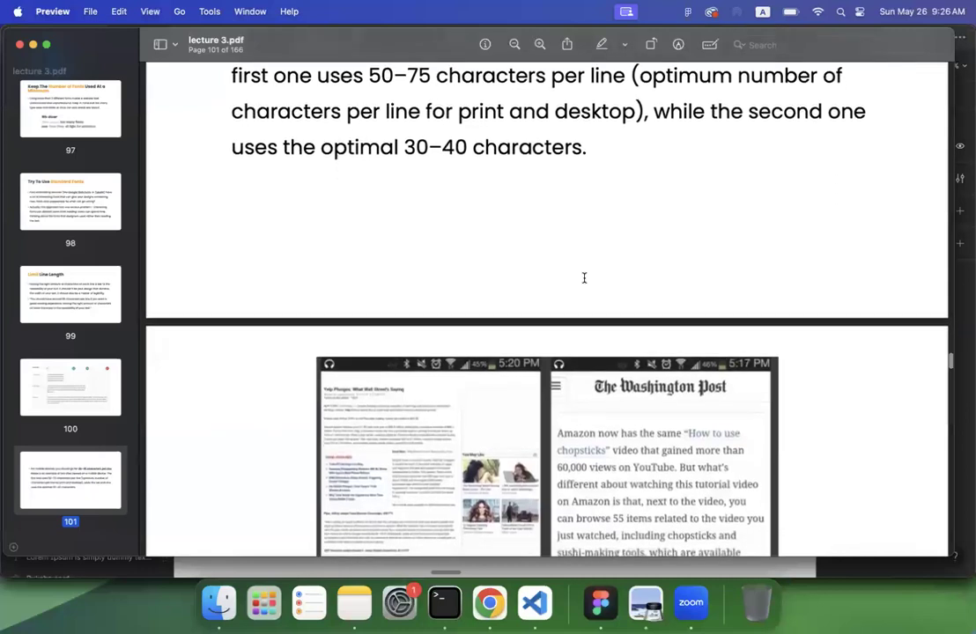
Step: Compare the two mobile site screenshots on page 102 with the line length guideline on the preceding slide
{"action": "scroll", "coordinate": [584, 277], "scroll_direction": "down", "scroll_amount": 10}
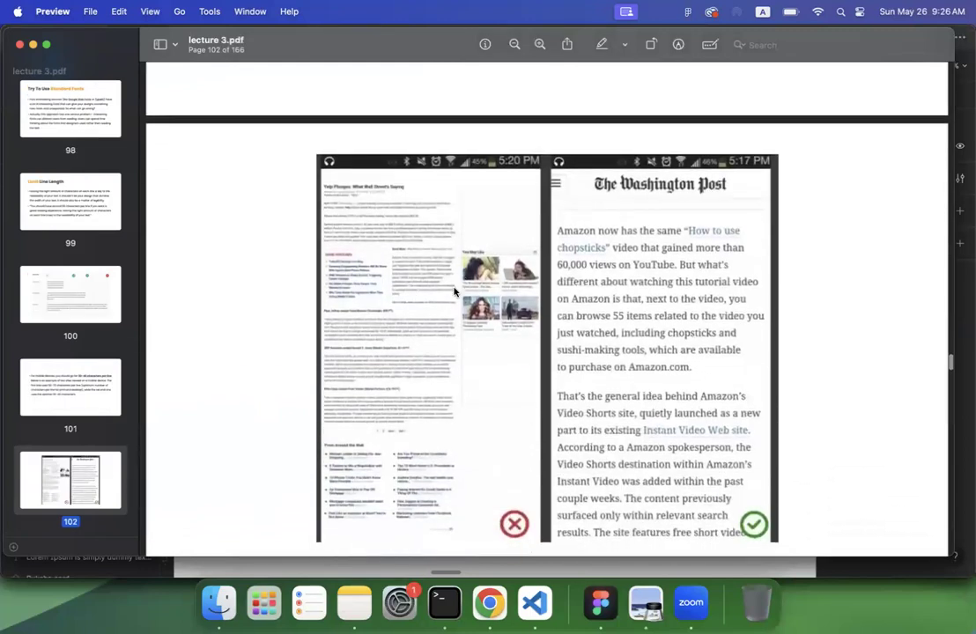
{"action": "scroll", "coordinate": [414, 259], "scroll_direction": "up", "scroll_amount": 9}
{"action": "scroll", "coordinate": [413, 262], "scroll_direction": "down", "scroll_amount": 10}
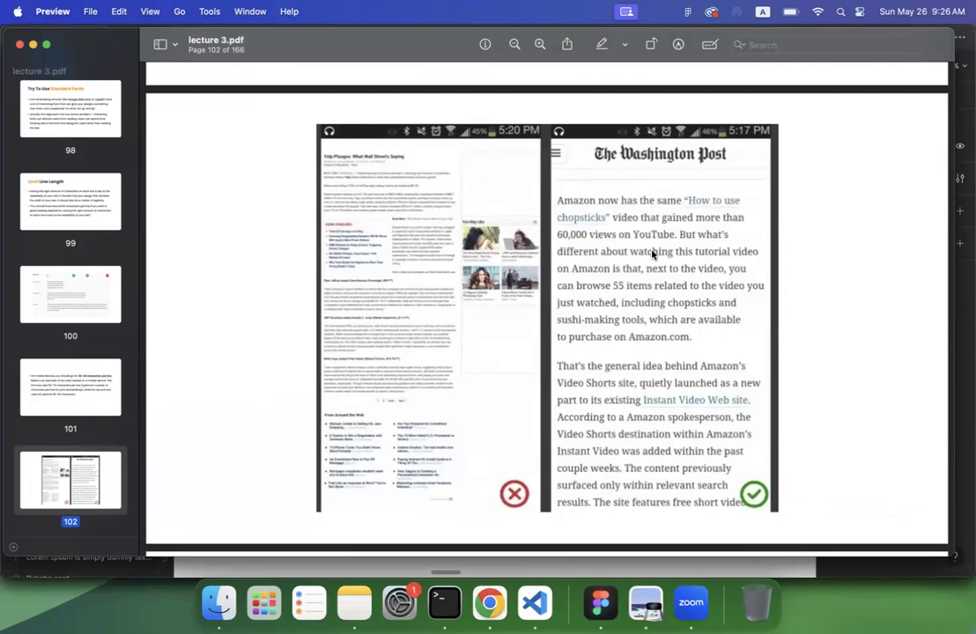
{"action": "scroll", "coordinate": [653, 255], "scroll_direction": "down", "scroll_amount": 2}
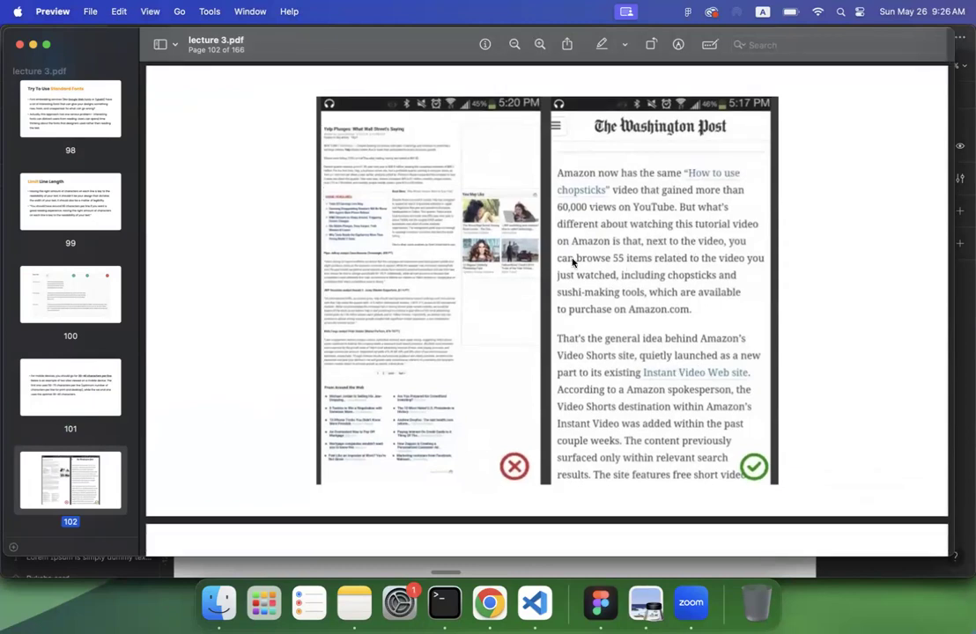
Step: Go to the slide about choosing a typeface that works well in various sizes
{"action": "scroll", "coordinate": [571, 262], "scroll_direction": "down", "scroll_amount": 10}
{"action": "scroll", "coordinate": [572, 261], "scroll_direction": "up", "scroll_amount": 5}
{"action": "scroll", "coordinate": [572, 262], "scroll_direction": "down", "scroll_amount": 2}
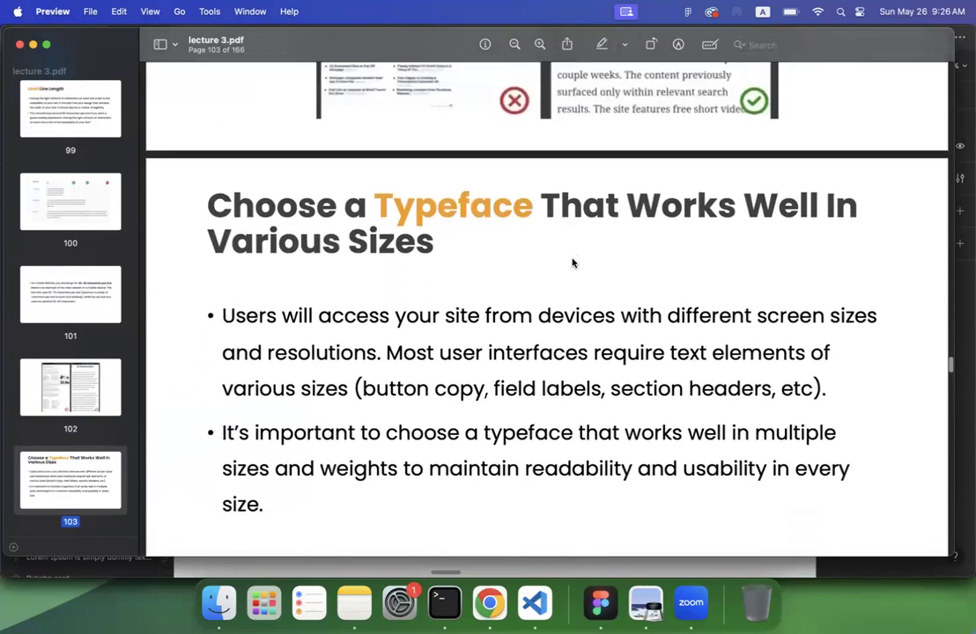
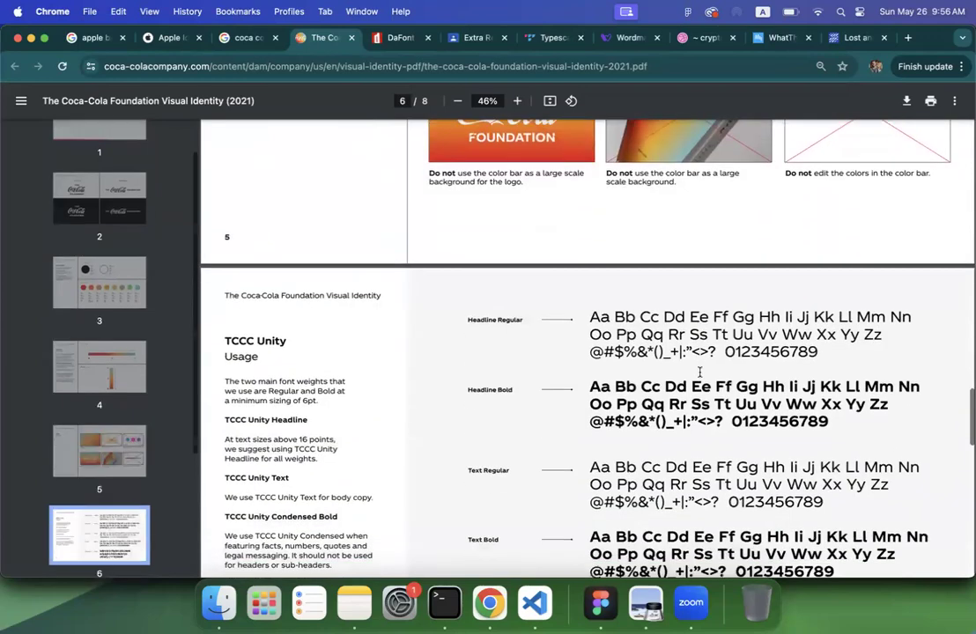
Step: View the remaining pages of the Coca-Cola Foundation Visual Identity PDF, and switch through Figma to the lecture slides in Preview
{"action": "scroll", "coordinate": [678, 381], "scroll_direction": "down", "scroll_amount": 10}
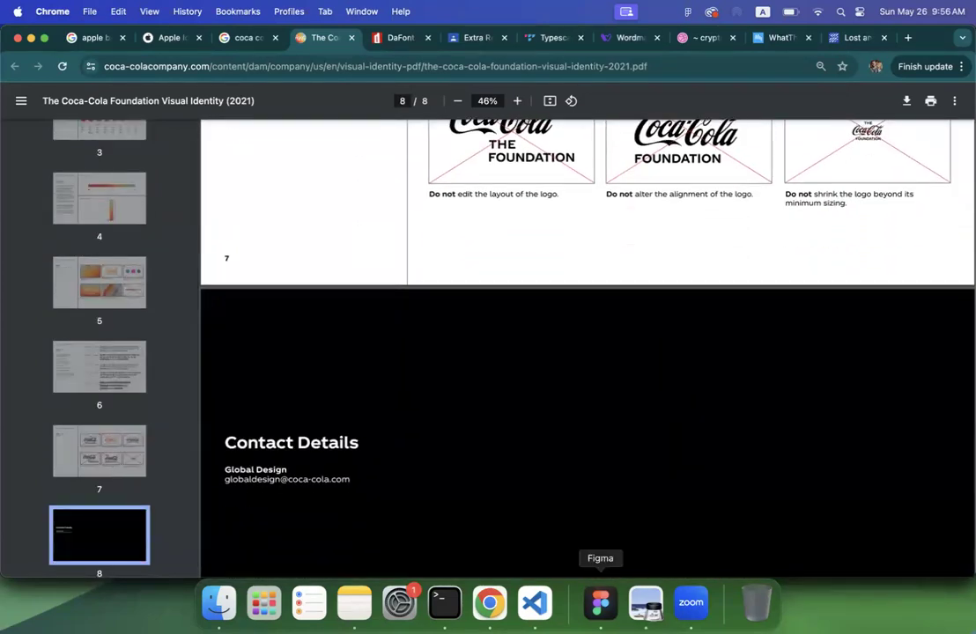
{"action": "left_click", "coordinate": [600, 602]}
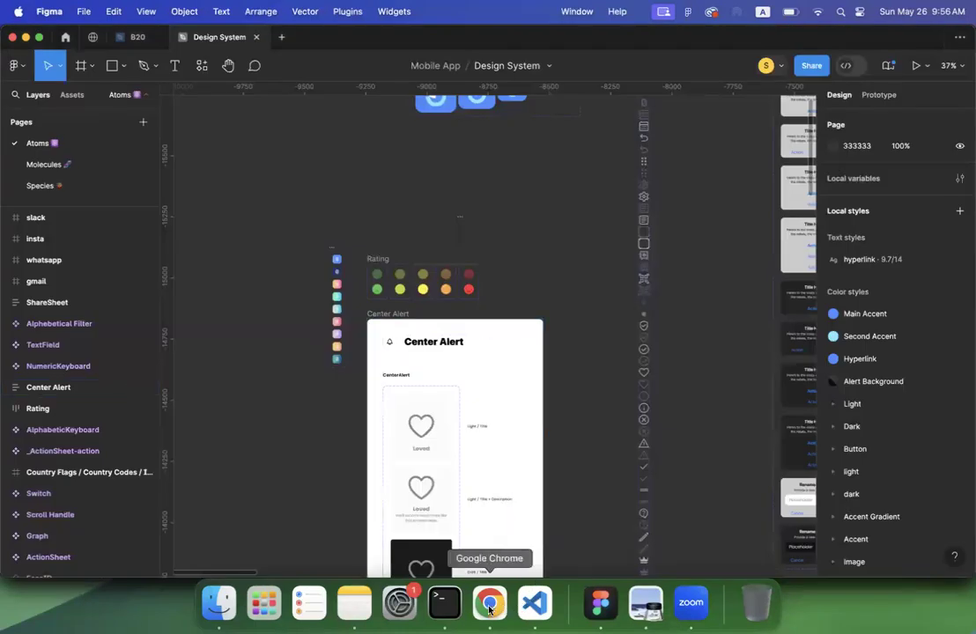
{"action": "left_click", "coordinate": [645, 605]}
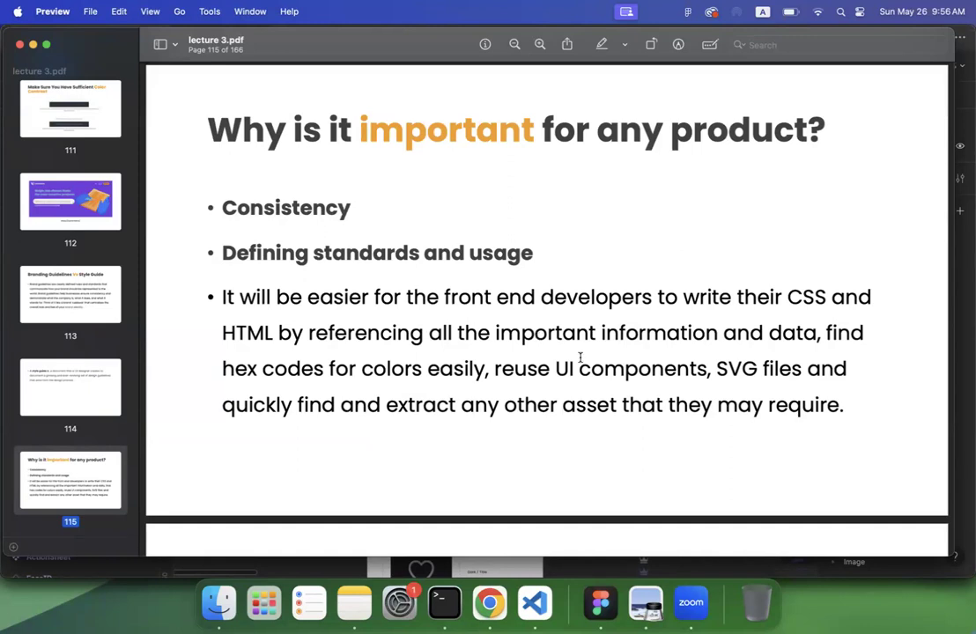
Step: Switch to the Design System file in Figma and examine the components on the Atoms page, up to the Main Buttons set
{"action": "left_click", "coordinate": [600, 602]}
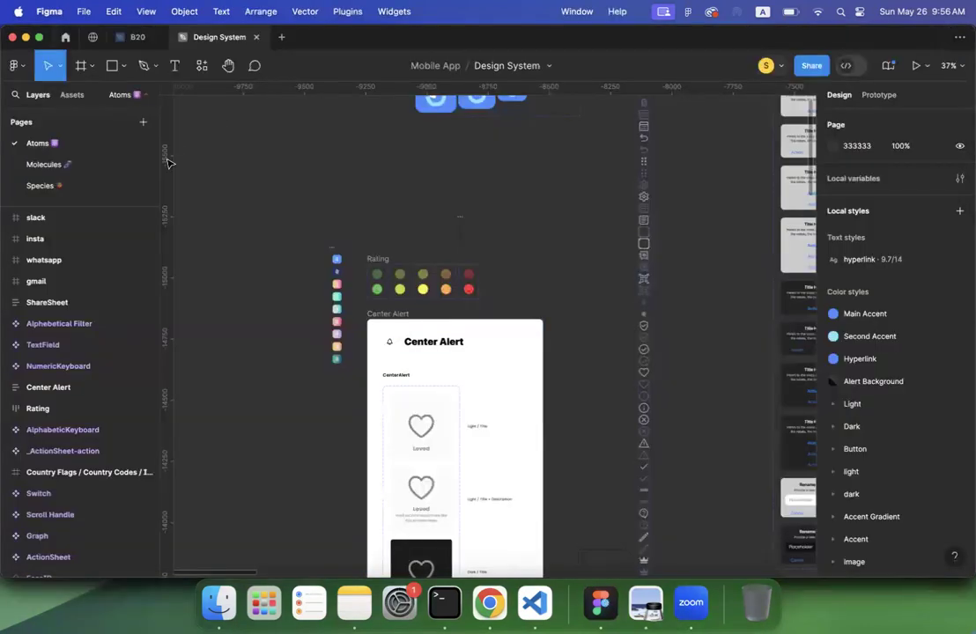
{"action": "scroll", "coordinate": [349, 212], "scroll_direction": "down", "scroll_amount": 5}
{"action": "scroll", "coordinate": [349, 212], "scroll_direction": "down", "scroll_amount": 3}
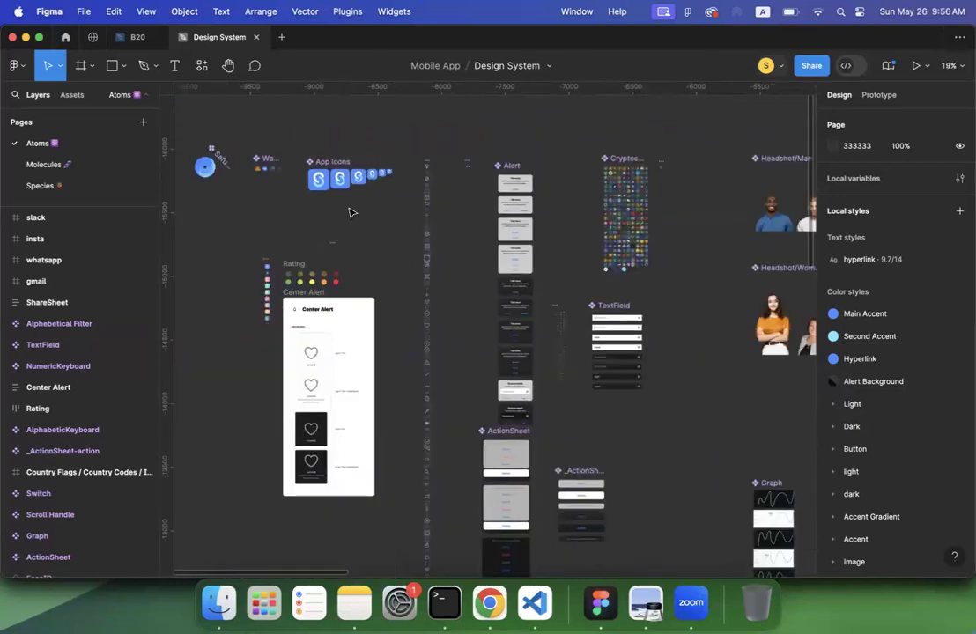
{"action": "scroll", "coordinate": [349, 211], "scroll_direction": "right", "scroll_amount": 8}
{"action": "scroll", "coordinate": [349, 211], "scroll_direction": "down", "scroll_amount": 5}
{"action": "scroll", "coordinate": [349, 212], "scroll_direction": "right", "scroll_amount": 6}
{"action": "scroll", "coordinate": [349, 211], "scroll_direction": "up", "scroll_amount": 5}
{"action": "scroll", "coordinate": [349, 211], "scroll_direction": "down", "scroll_amount": 5}
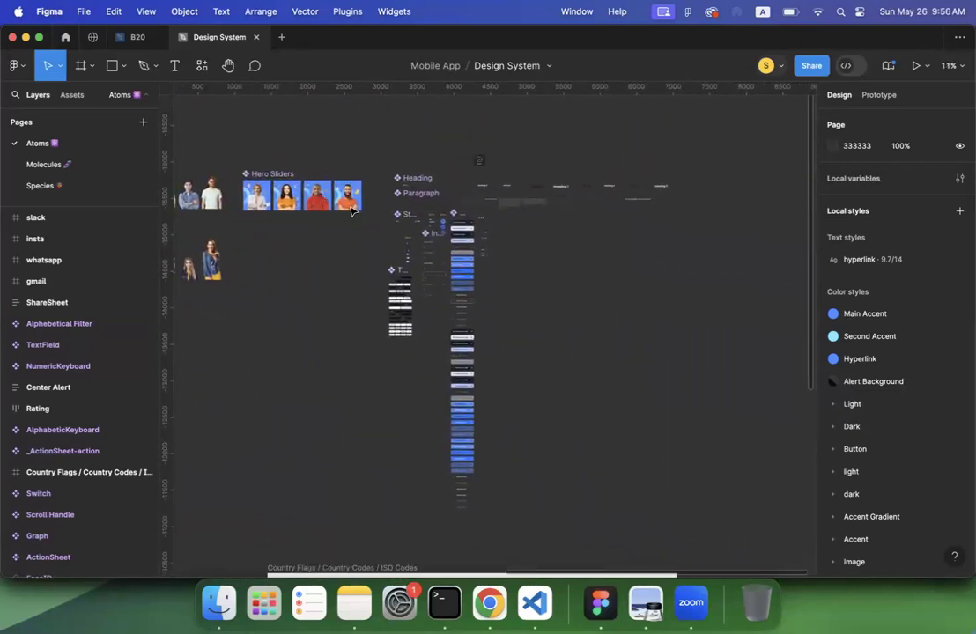
{"action": "scroll", "coordinate": [519, 234], "scroll_direction": "up", "scroll_amount": 8}
{"action": "scroll", "coordinate": [519, 235], "scroll_direction": "left", "scroll_amount": 4}
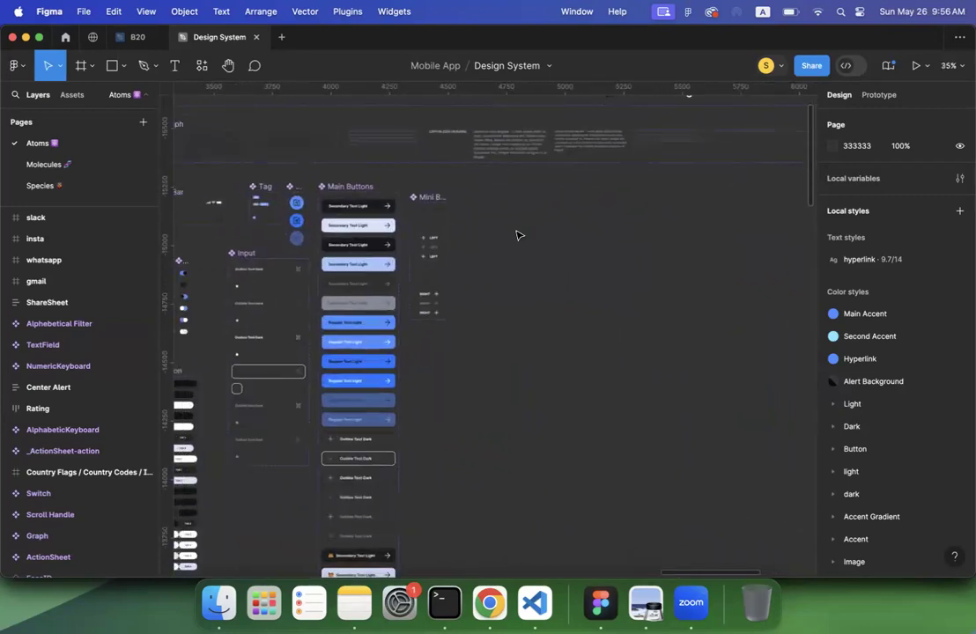
Step: Select the Main Buttons component set, turn on Dev Mode, and inspect the first Secondary button's properties, layout and style code
{"action": "left_click", "coordinate": [420, 175]}
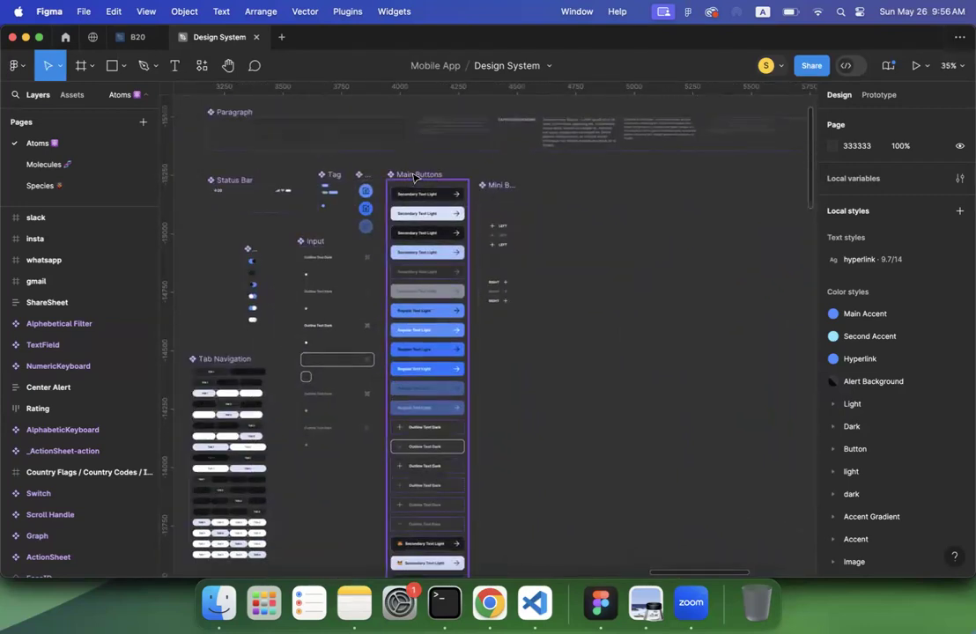
{"action": "left_click", "coordinate": [848, 63]}
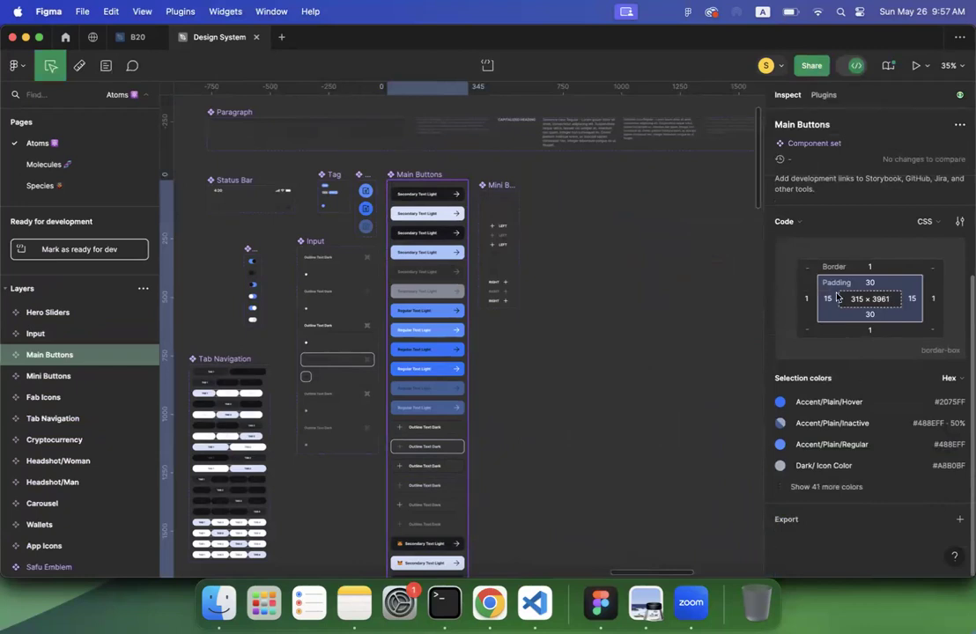
{"action": "left_click", "coordinate": [441, 197]}
{"action": "scroll", "coordinate": [820, 433], "scroll_direction": "down", "scroll_amount": 2}
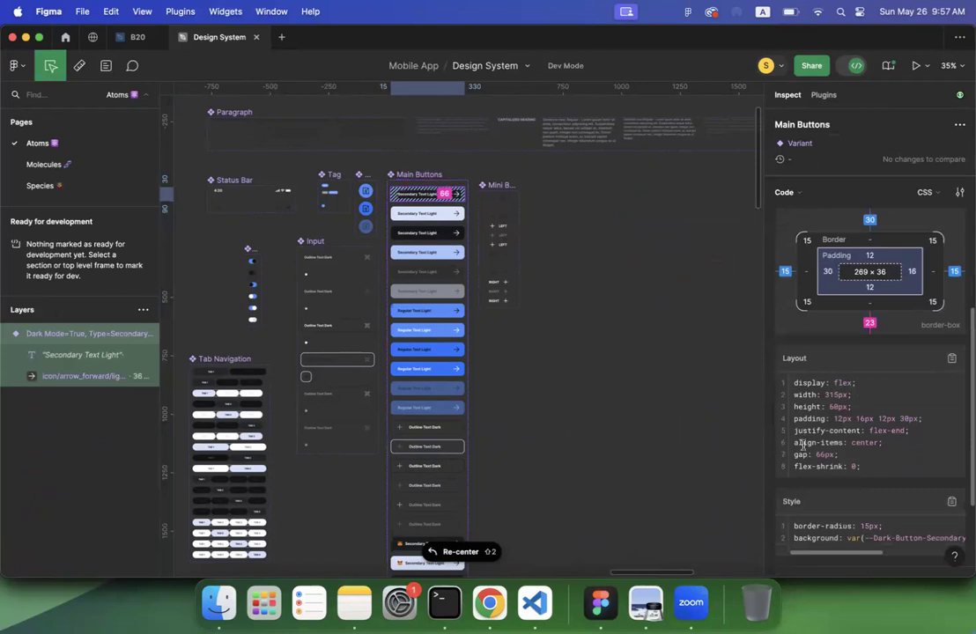
{"action": "scroll", "coordinate": [817, 453], "scroll_direction": "down", "scroll_amount": 3}
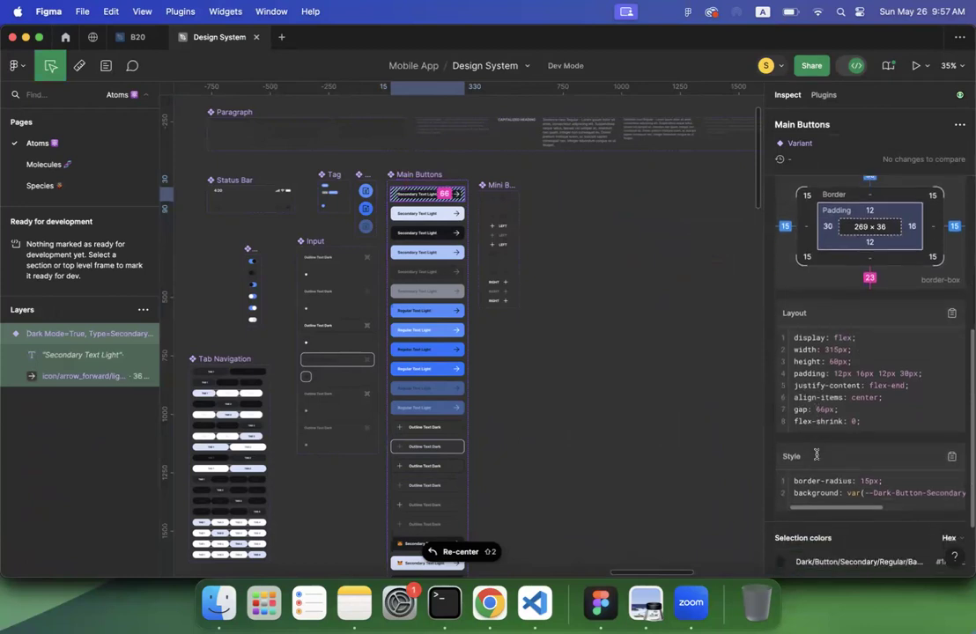
{"action": "scroll", "coordinate": [815, 493], "scroll_direction": "down", "scroll_amount": 2}
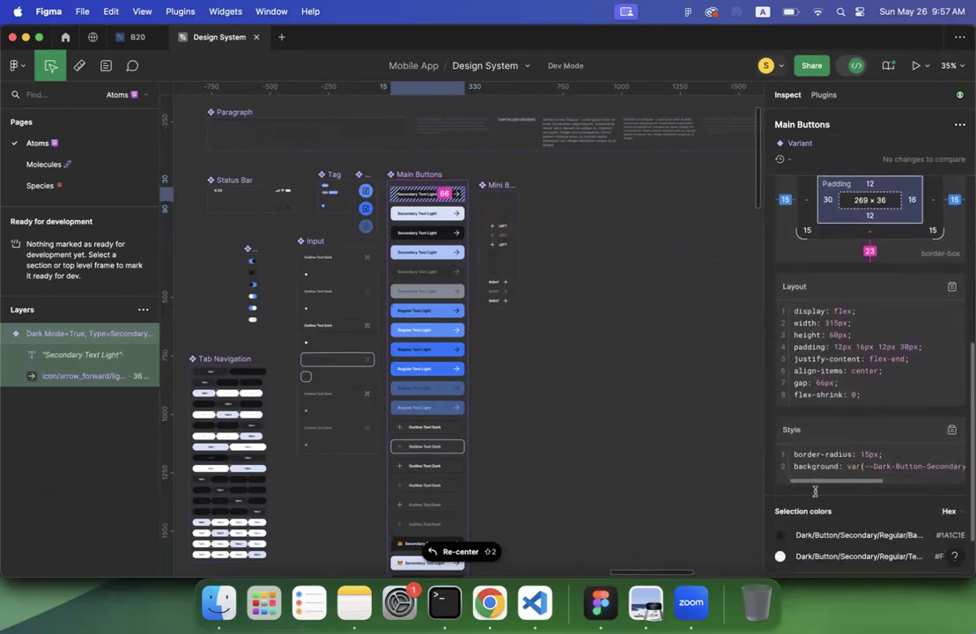
{"action": "scroll", "coordinate": [815, 493], "scroll_direction": "up", "scroll_amount": 8}
{"action": "scroll", "coordinate": [815, 494], "scroll_direction": "up", "scroll_amount": 2}
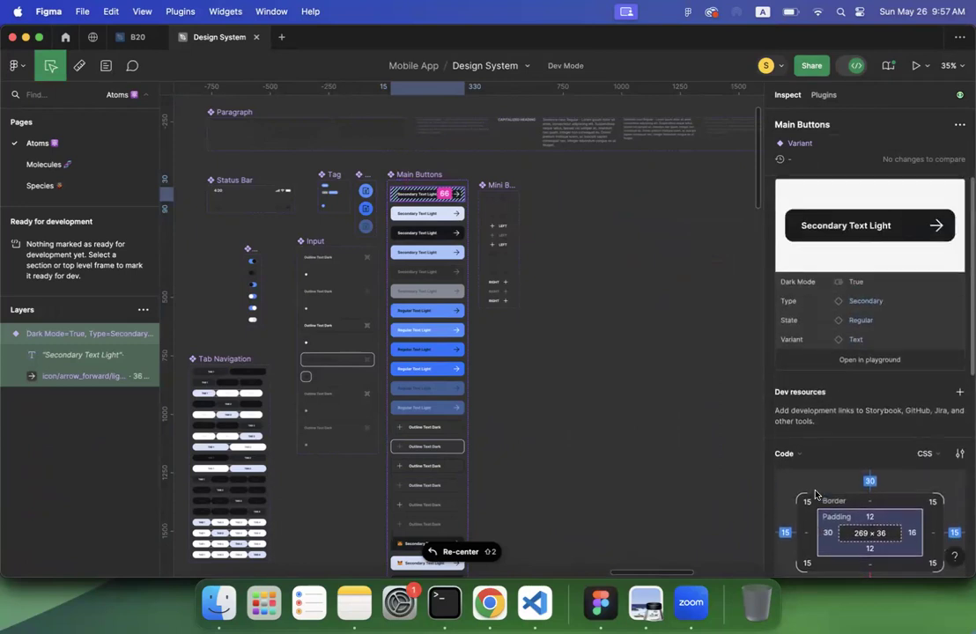
Step: Inspect the layout and style code of the dark Primary hover button in the Main Buttons set, and turn off Dev Mode
{"action": "scroll", "coordinate": [815, 495], "scroll_direction": "down", "scroll_amount": 10}
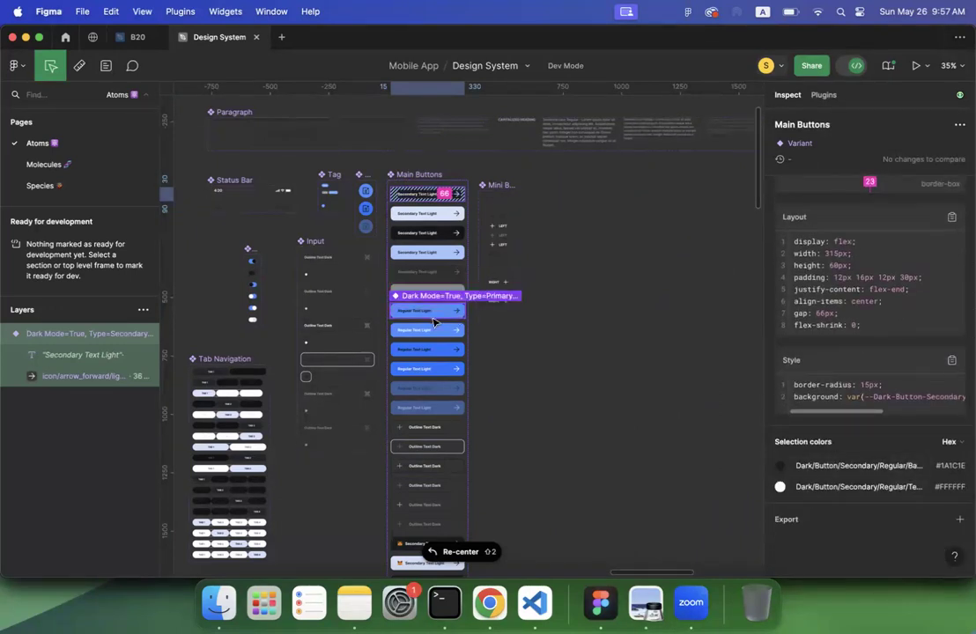
{"action": "left_click", "coordinate": [432, 353]}
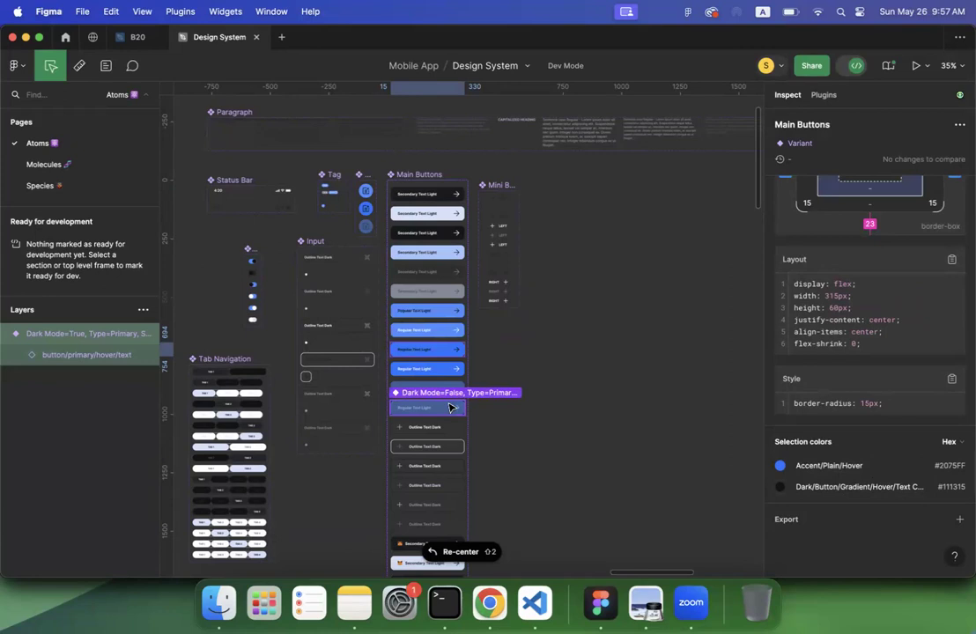
{"action": "left_click", "coordinate": [856, 65]}
{"action": "left_click", "coordinate": [673, 262]}
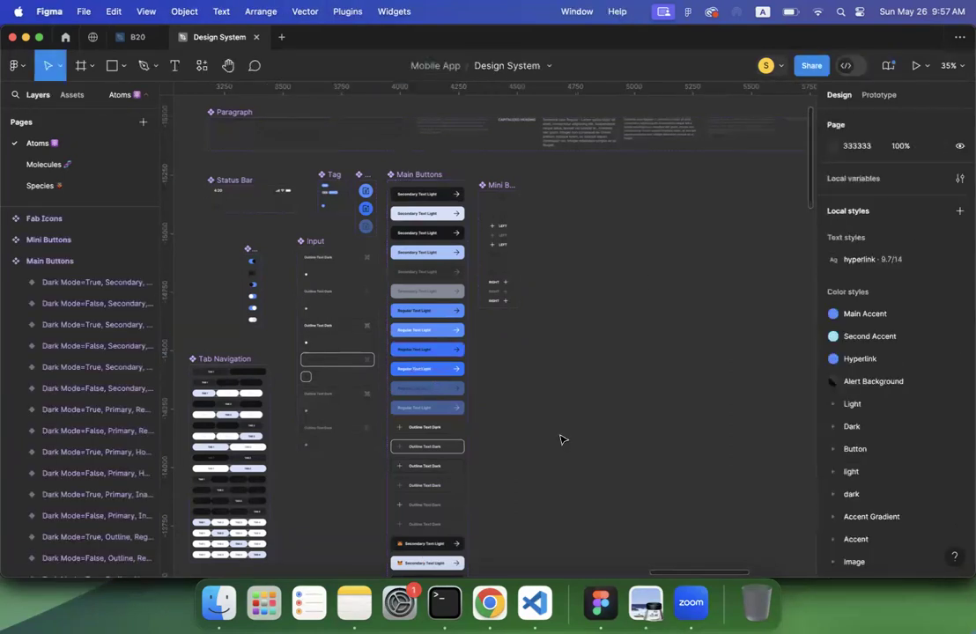
Step: Switch to the lecture slides in Preview and view the slide on why a style guide is important for any product
{"action": "left_click", "coordinate": [645, 606]}
{"action": "scroll", "coordinate": [541, 329], "scroll_direction": "down", "scroll_amount": 2}
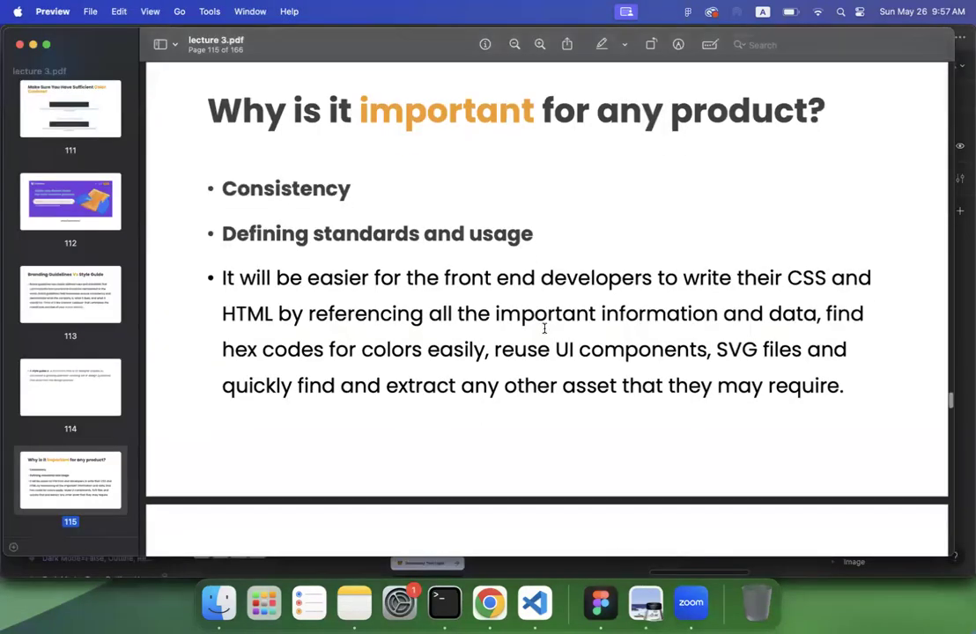
{"action": "scroll", "coordinate": [545, 328], "scroll_direction": "down", "scroll_amount": 1}
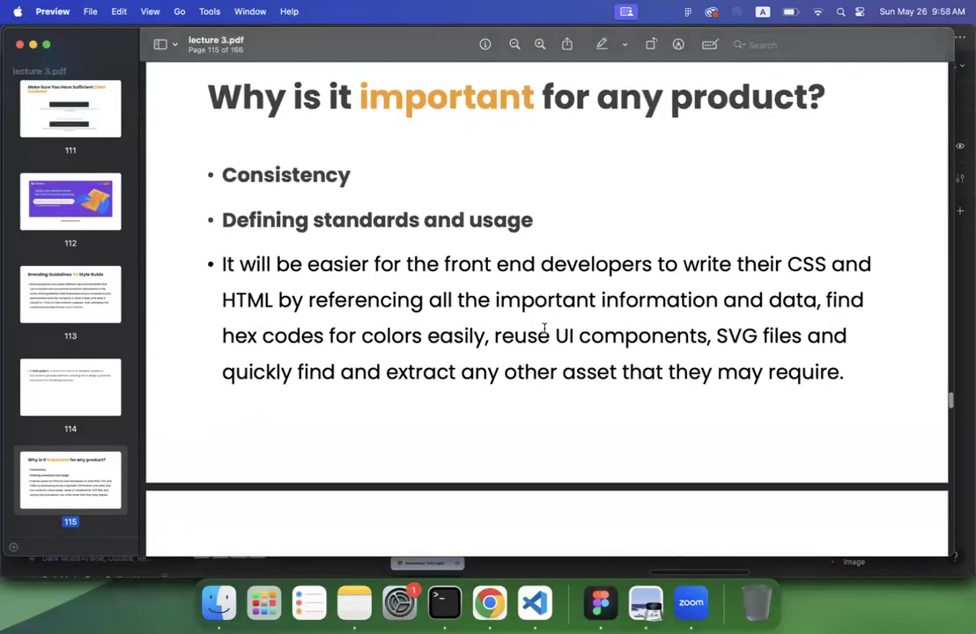
Step: Switch to Figma, add an SVG export setting to the 167x app icon, and start its export but cancel the save
{"action": "left_click", "coordinate": [601, 602]}
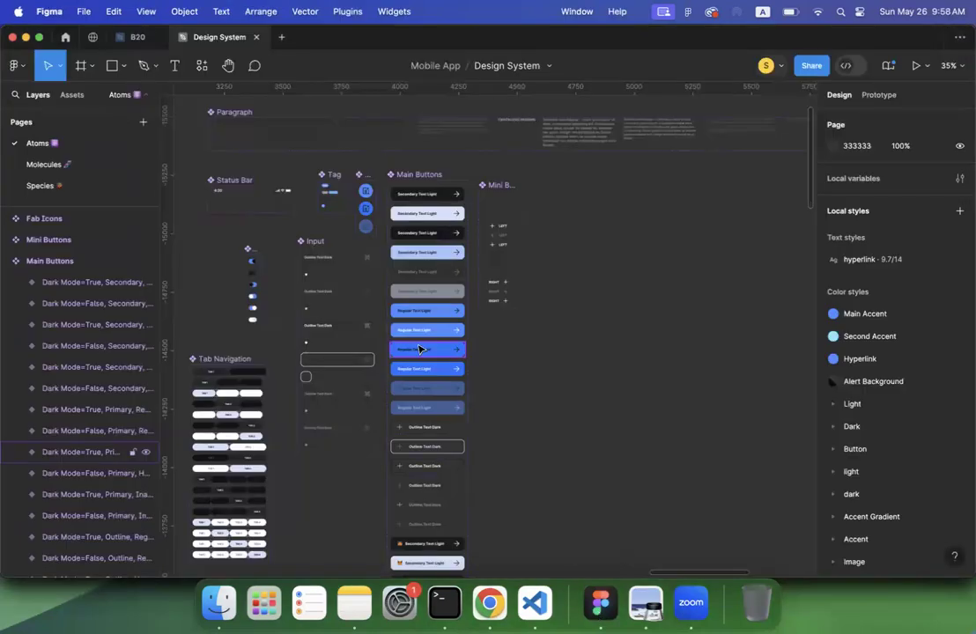
{"action": "scroll", "coordinate": [419, 349], "scroll_direction": "left", "scroll_amount": 20}
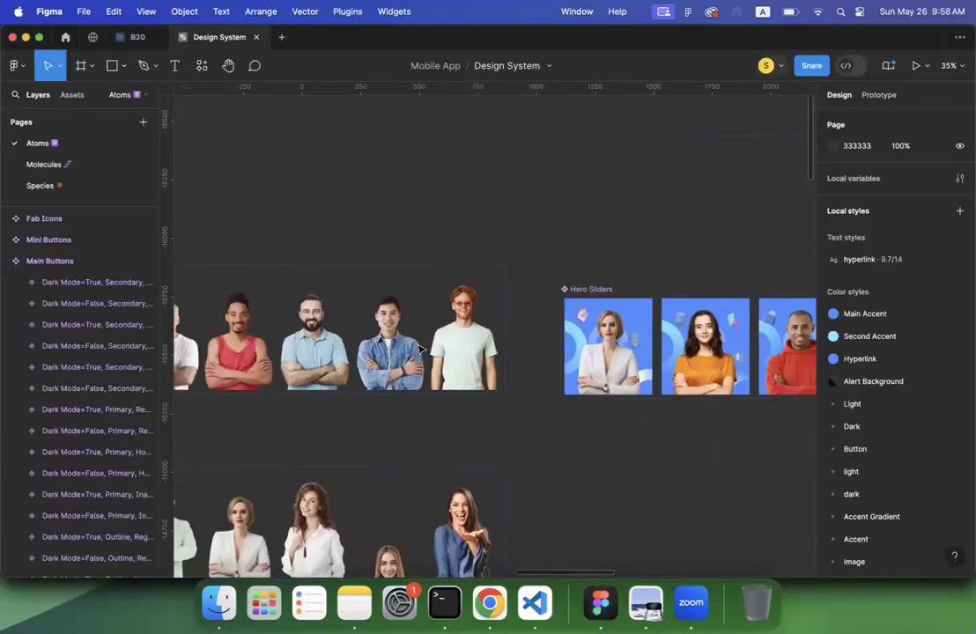
{"action": "scroll", "coordinate": [420, 350], "scroll_direction": "left", "scroll_amount": 20}
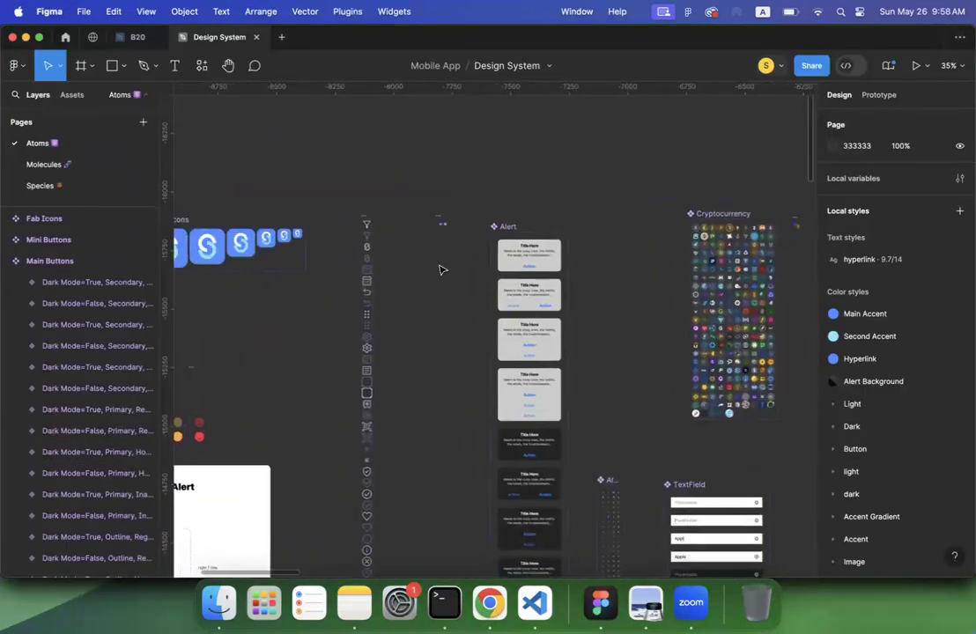
{"action": "left_click", "coordinate": [441, 266]}
{"action": "scroll", "coordinate": [899, 436], "scroll_direction": "down", "scroll_amount": 5}
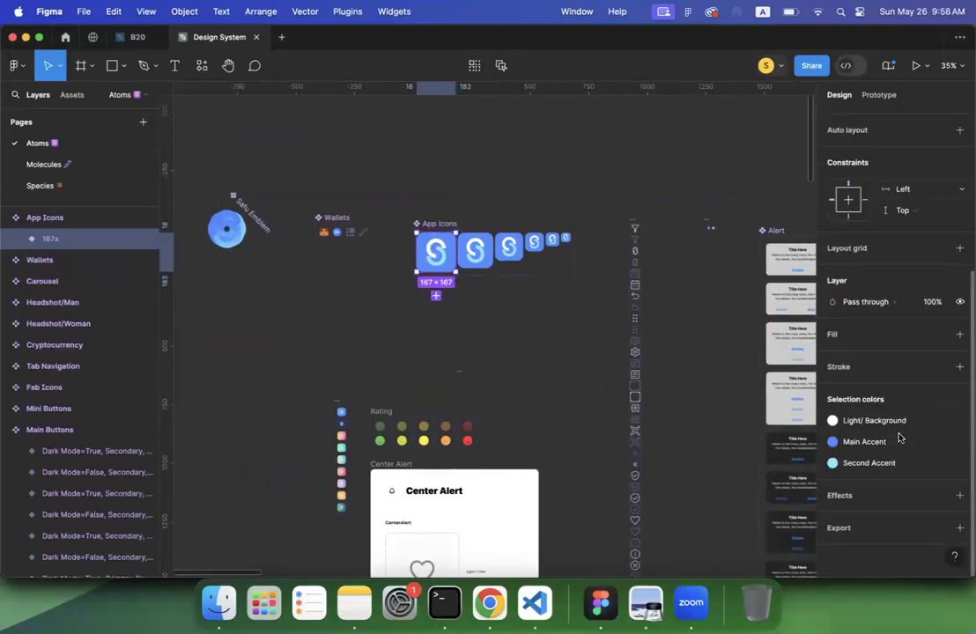
{"action": "left_click", "coordinate": [852, 528]}
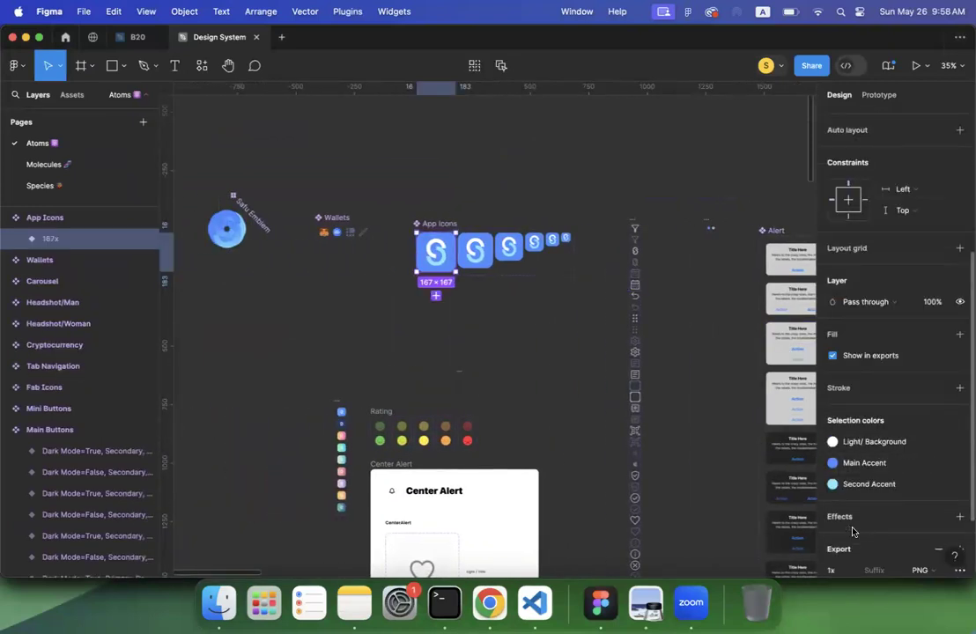
{"action": "scroll", "coordinate": [923, 509], "scroll_direction": "down", "scroll_amount": 3}
{"action": "left_click", "coordinate": [921, 475]}
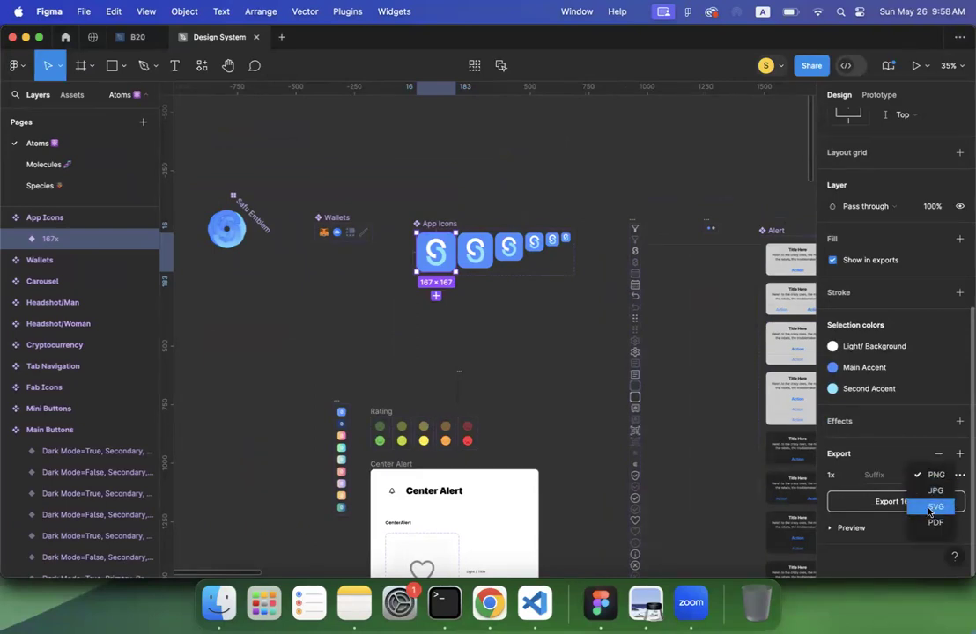
{"action": "left_click", "coordinate": [929, 509]}
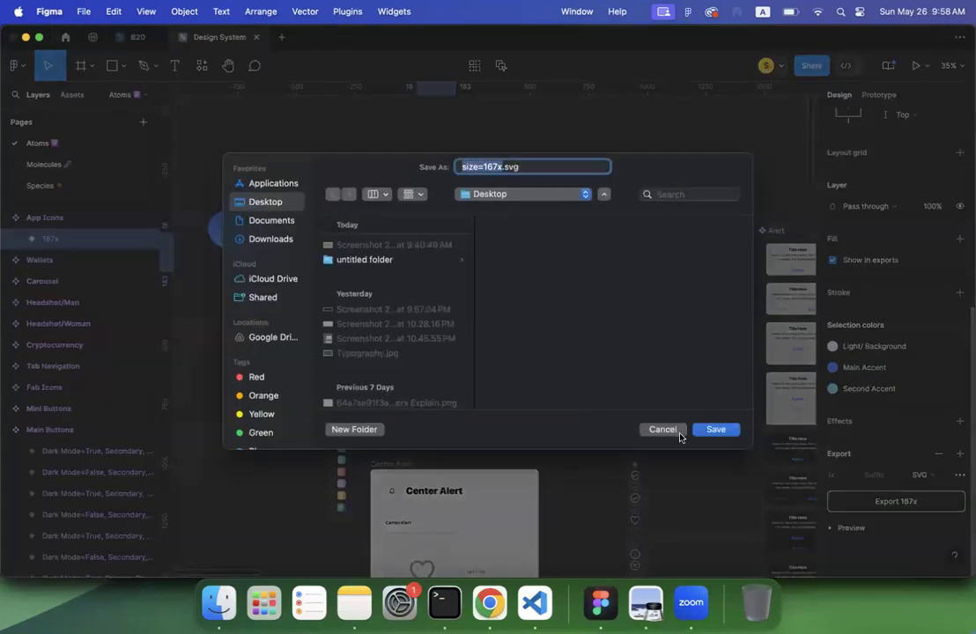
{"action": "left_click", "coordinate": [663, 429]}
{"action": "left_click", "coordinate": [695, 430]}
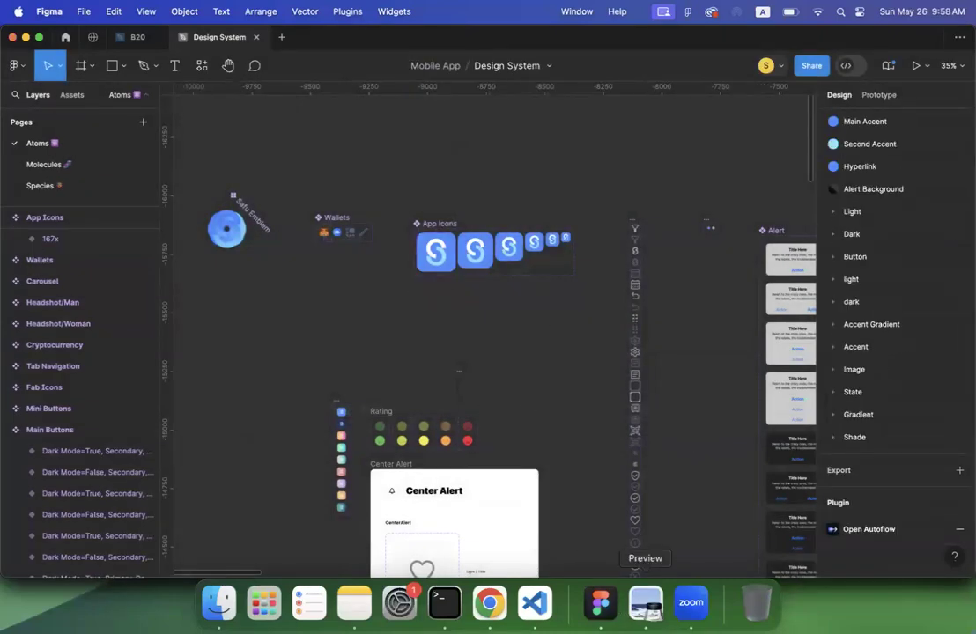
Step: Switch to the lecture slides in Preview and go to the slide about UX designers and social media managers
{"action": "left_click", "coordinate": [645, 602]}
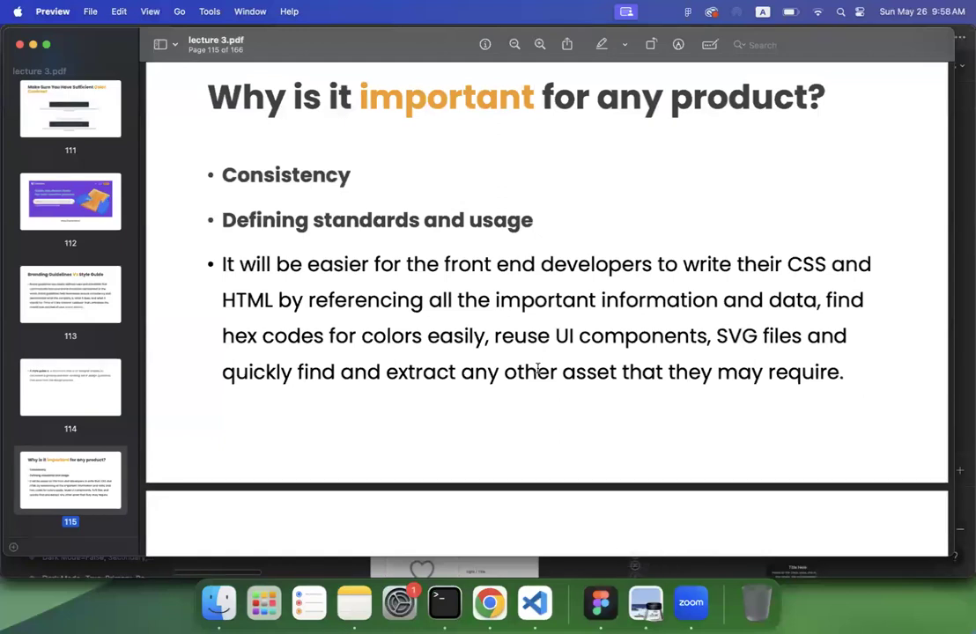
{"action": "scroll", "coordinate": [538, 370], "scroll_direction": "down", "scroll_amount": 10}
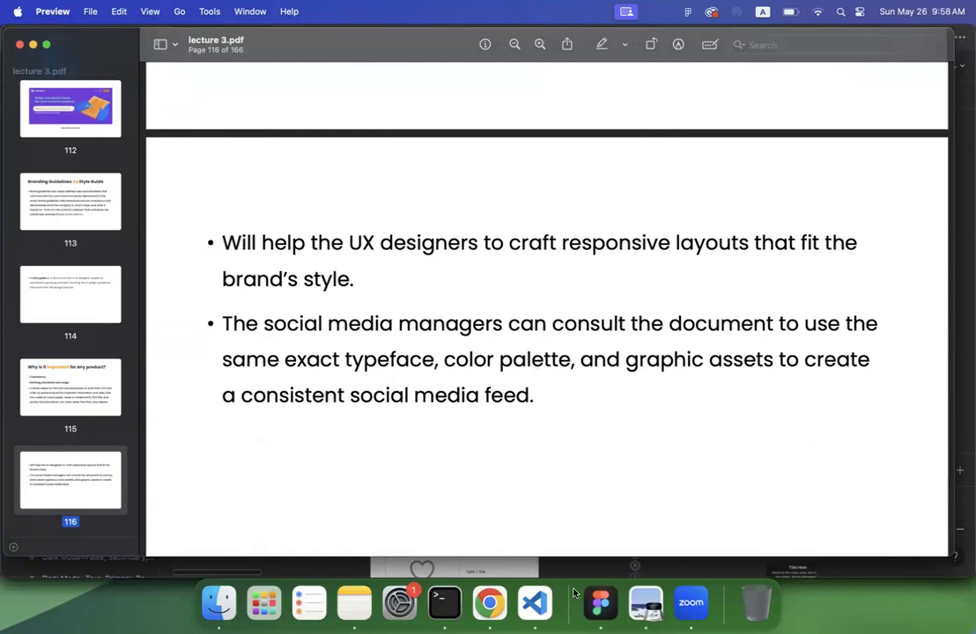
Step: Switch to Figma and select the icons in the App Icons set one after another to check their sizes
{"action": "left_click", "coordinate": [600, 604]}
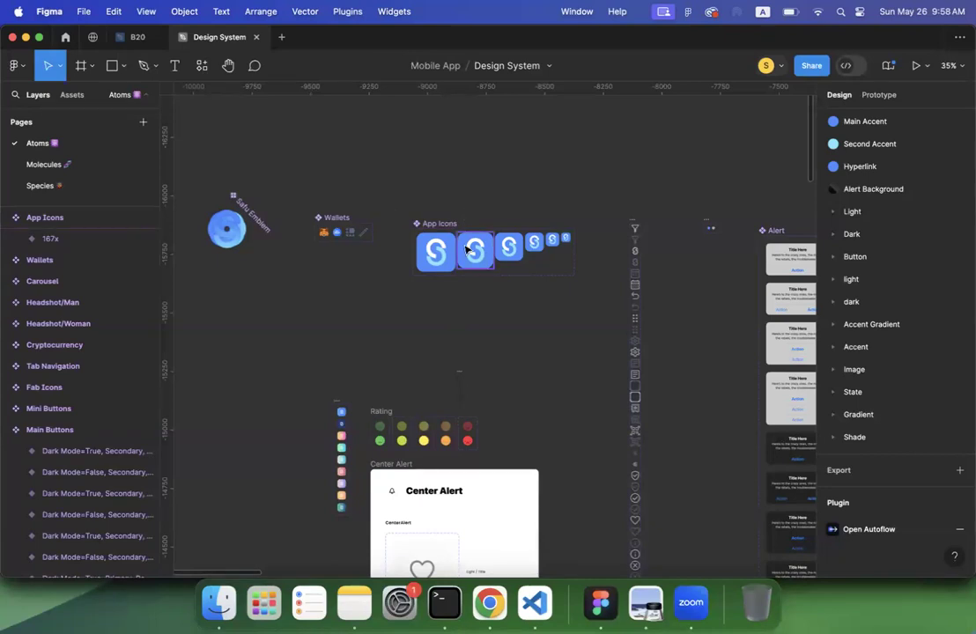
{"action": "left_click", "coordinate": [437, 251]}
{"action": "left_click", "coordinate": [474, 256]}
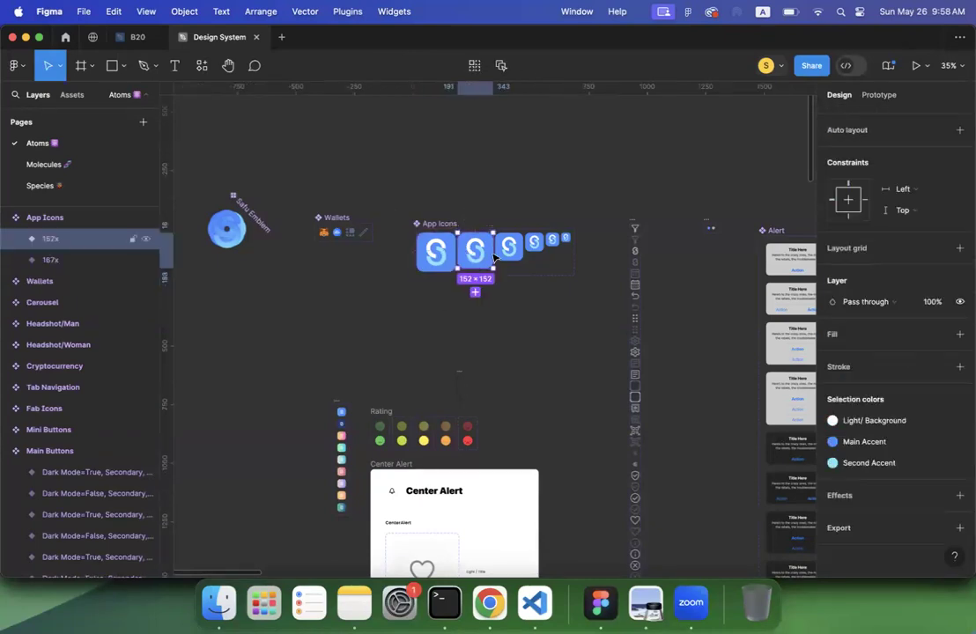
{"action": "left_click", "coordinate": [511, 250]}
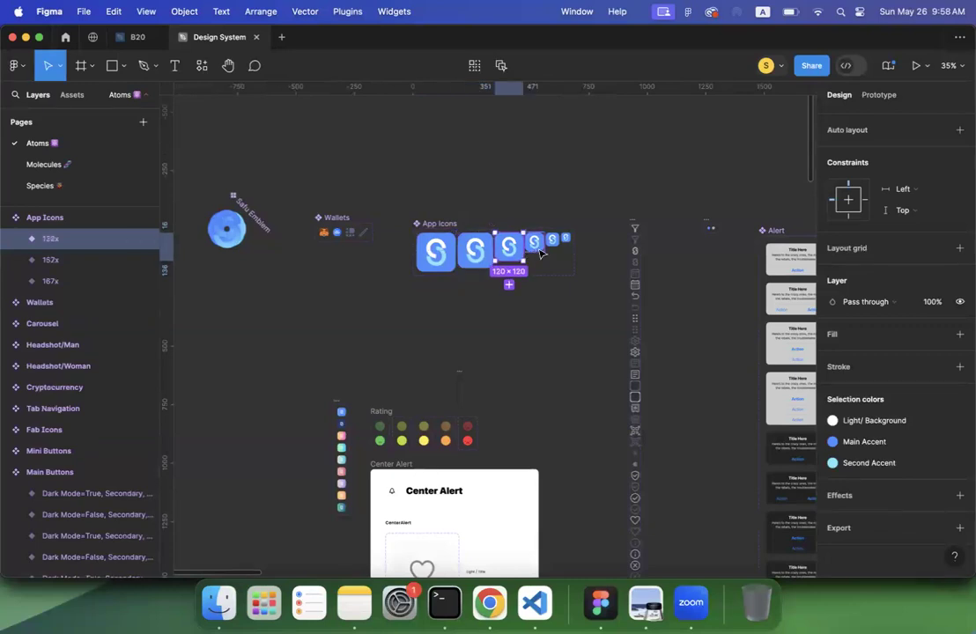
{"action": "left_click", "coordinate": [534, 242]}
{"action": "left_click", "coordinate": [552, 240]}
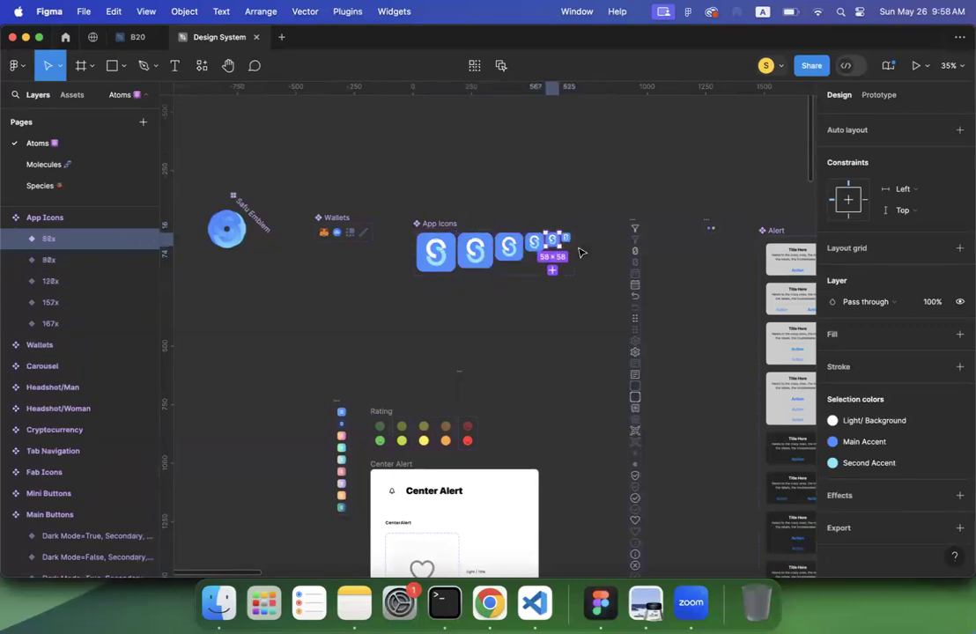
{"action": "left_click", "coordinate": [582, 252]}
Step: Return to the lecture slides in Preview and advance to the UX Laws slide
{"action": "left_click", "coordinate": [646, 603]}
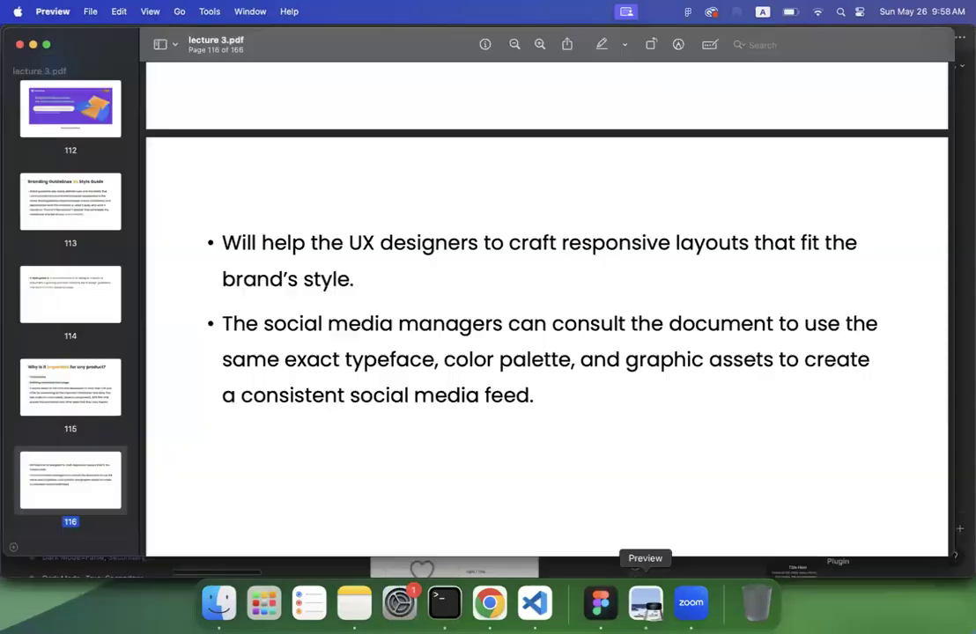
{"action": "scroll", "coordinate": [493, 383], "scroll_direction": "down", "scroll_amount": 2}
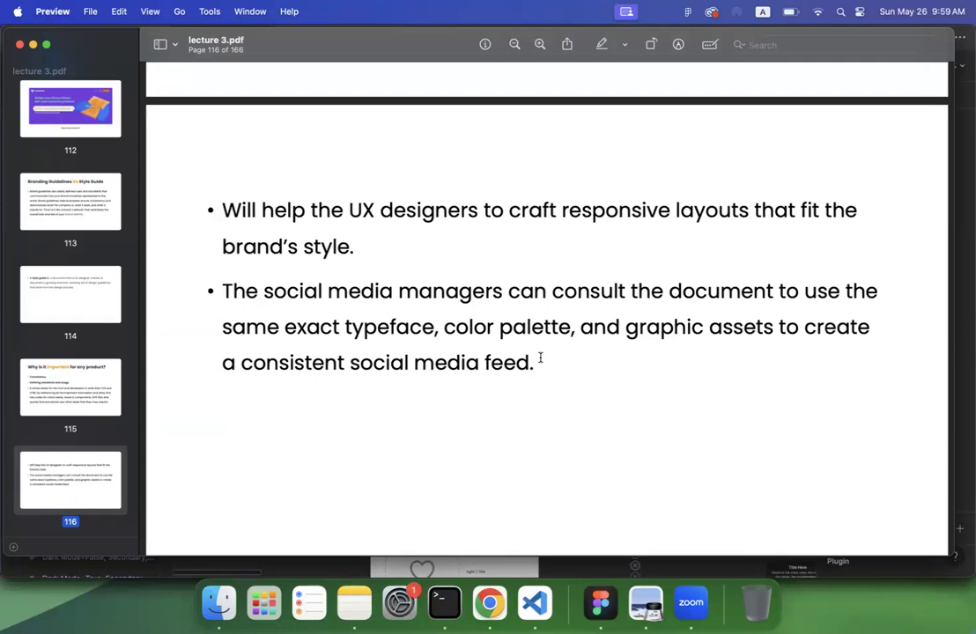
{"action": "scroll", "coordinate": [540, 358], "scroll_direction": "down", "scroll_amount": 10}
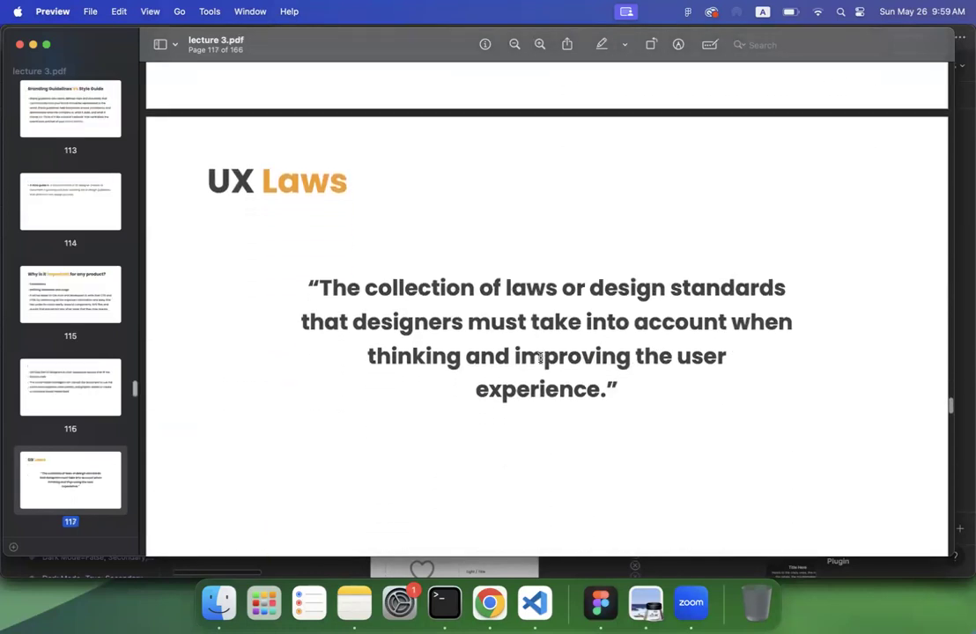
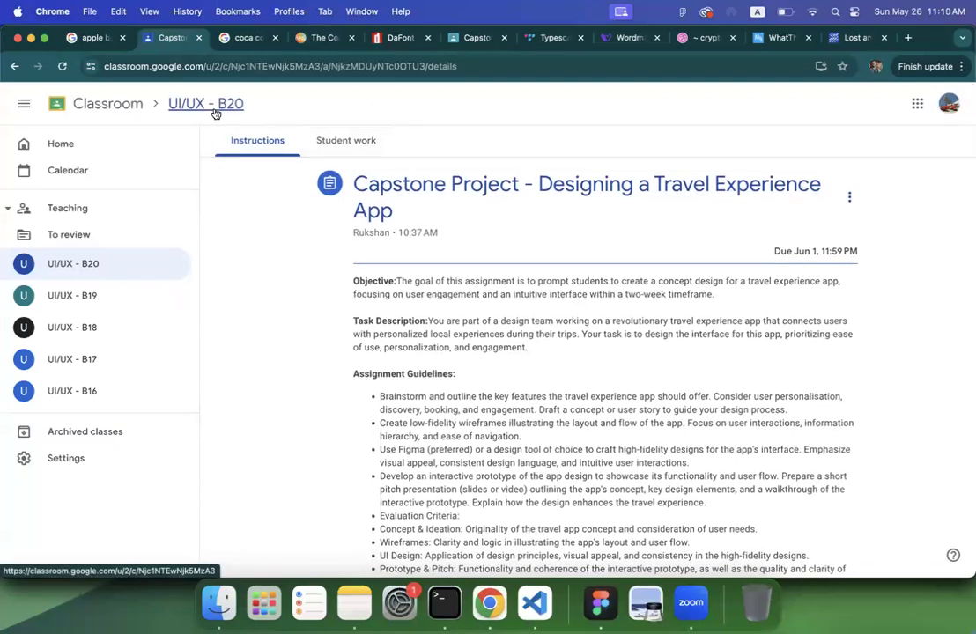
Step: Open the UI/UX - B20 class in Google Classroom and look through its Stream and Classwork listings
{"action": "left_click", "coordinate": [102, 267]}
{"action": "scroll", "coordinate": [368, 290], "scroll_direction": "down", "scroll_amount": 10}
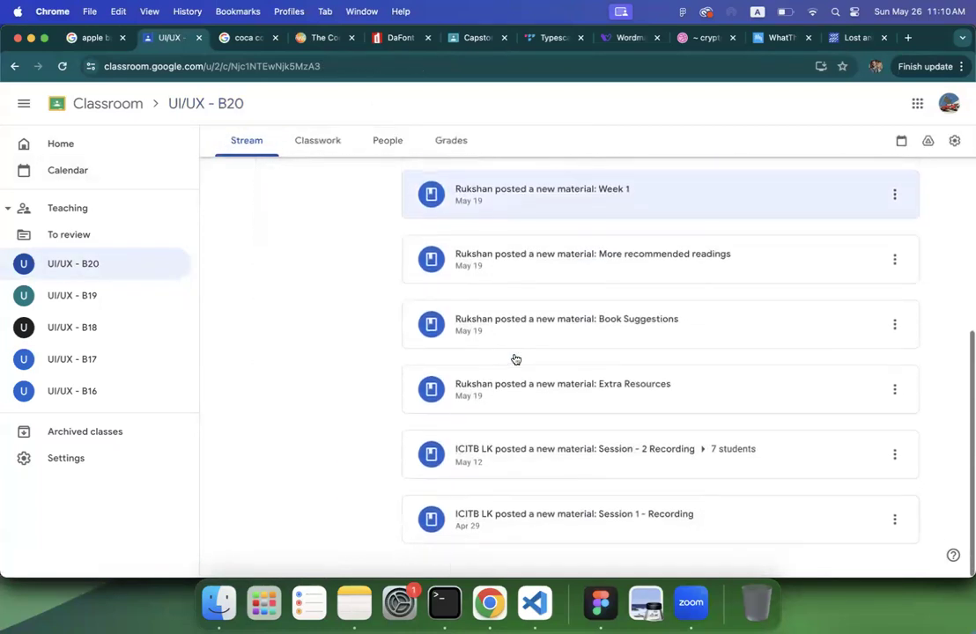
{"action": "left_click", "coordinate": [326, 144]}
{"action": "scroll", "coordinate": [431, 302], "scroll_direction": "down", "scroll_amount": 2}
{"action": "scroll", "coordinate": [432, 302], "scroll_direction": "down", "scroll_amount": 3}
{"action": "scroll", "coordinate": [316, 392], "scroll_direction": "down", "scroll_amount": 10}
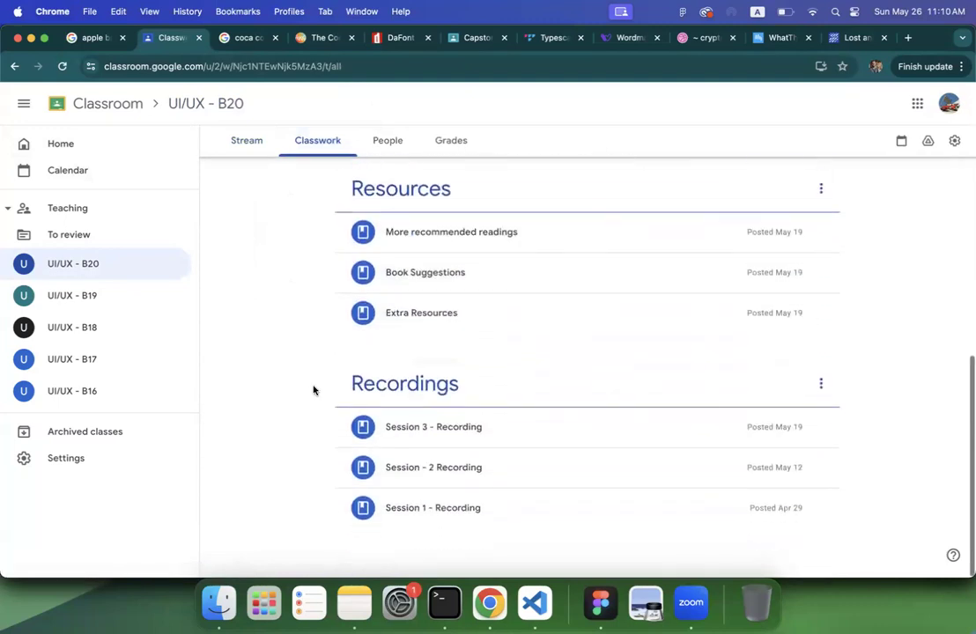
Step: Expand the Extra Resources, Book Suggestions and More recommended readings materials to view their contents, returning to Book Suggestions
{"action": "left_click", "coordinate": [429, 315]}
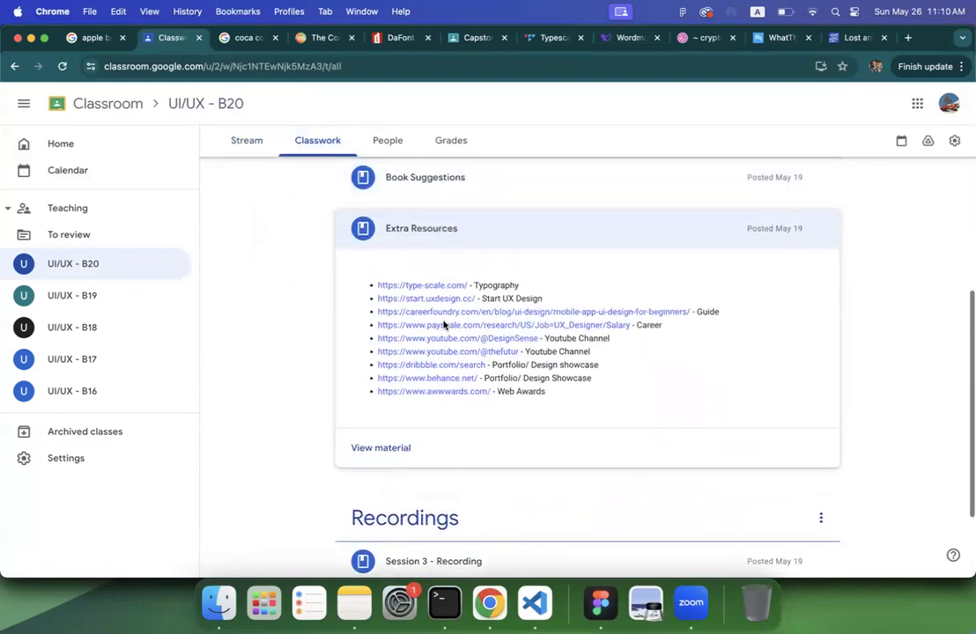
{"action": "scroll", "coordinate": [458, 339], "scroll_direction": "up", "scroll_amount": 1}
{"action": "left_click", "coordinate": [429, 239]}
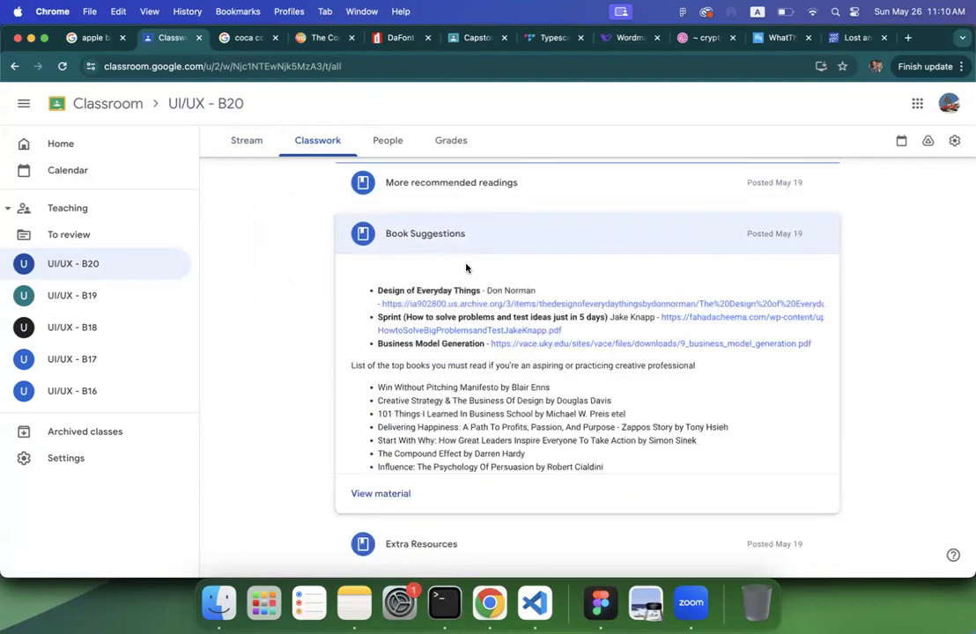
{"action": "scroll", "coordinate": [467, 268], "scroll_direction": "up", "scroll_amount": 3}
{"action": "left_click", "coordinate": [464, 358]}
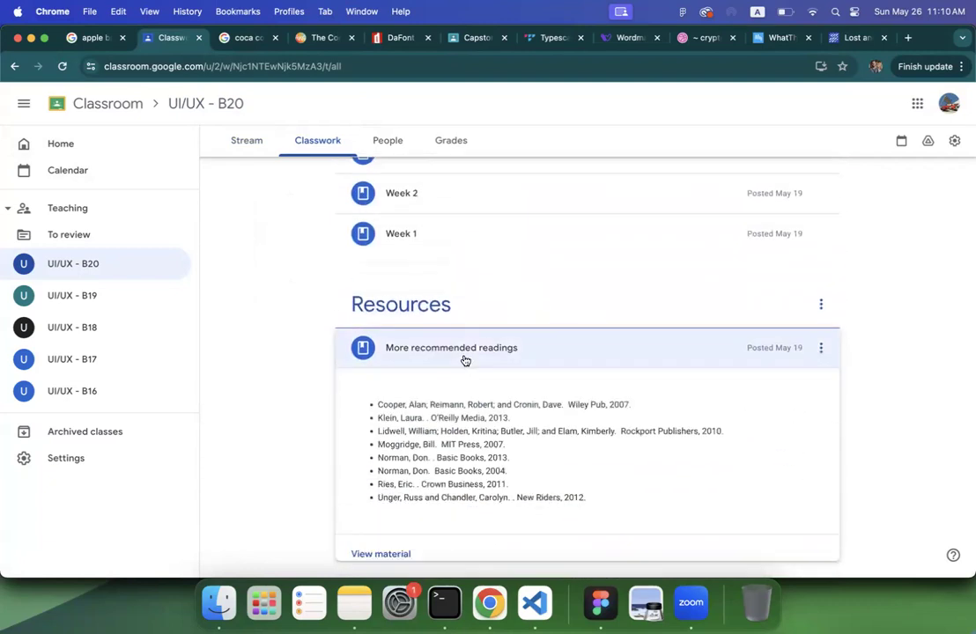
{"action": "scroll", "coordinate": [466, 361], "scroll_direction": "down", "scroll_amount": 5}
{"action": "left_click", "coordinate": [447, 351]}
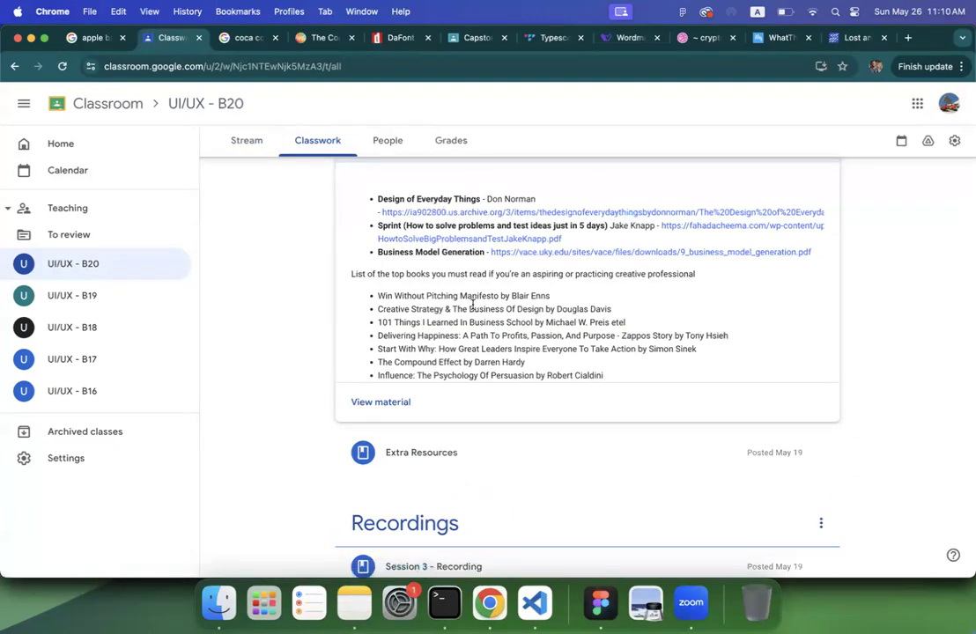
{"action": "scroll", "coordinate": [472, 304], "scroll_direction": "up", "scroll_amount": 1}
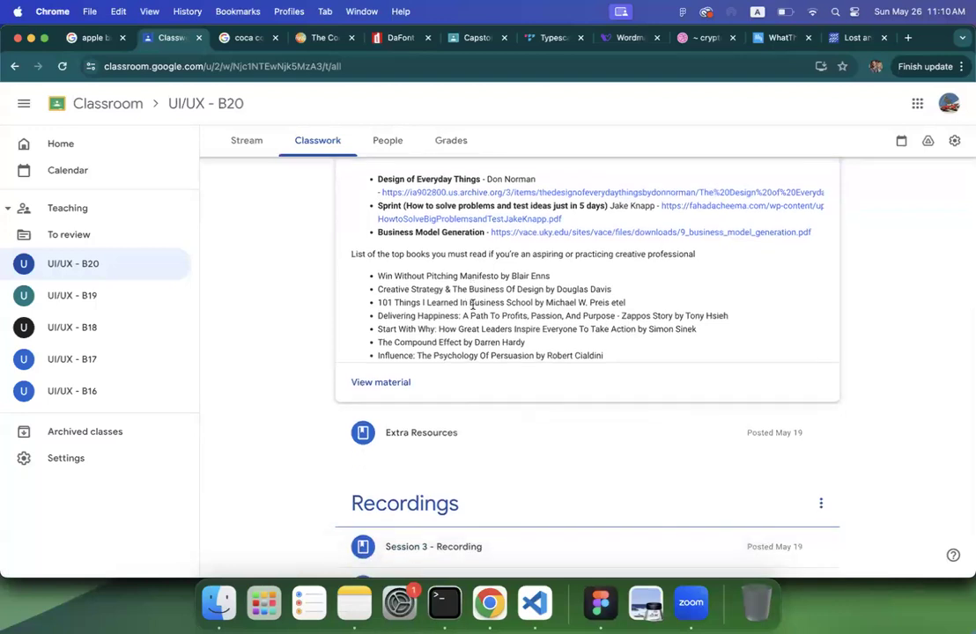
Step: Open the full instructions of the Capstone Project - Designing a Travel Experience App assignment and review them
{"action": "scroll", "coordinate": [472, 304], "scroll_direction": "up", "scroll_amount": 10}
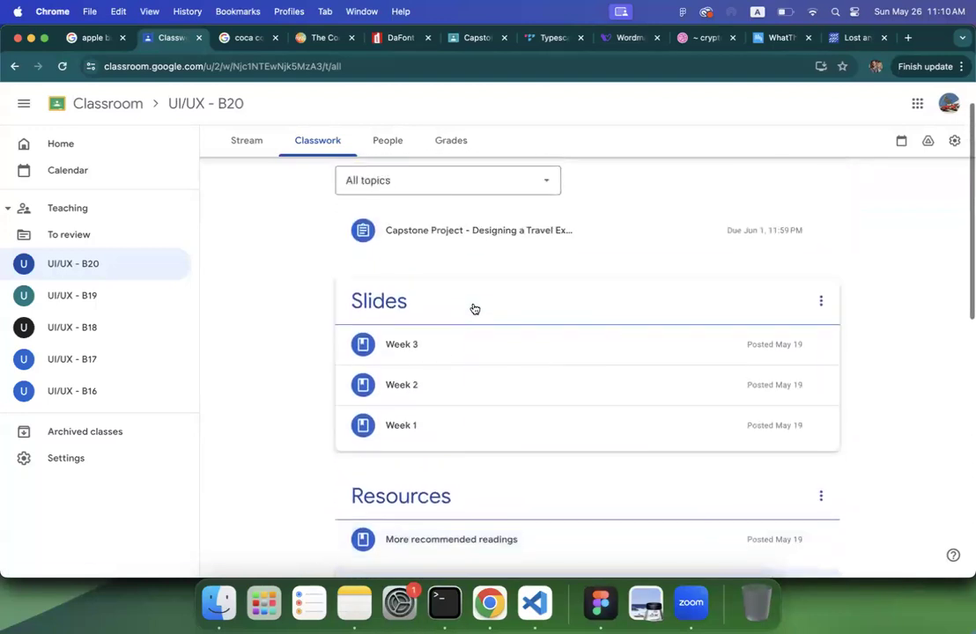
{"action": "left_click", "coordinate": [466, 283]}
{"action": "scroll", "coordinate": [451, 337], "scroll_direction": "down", "scroll_amount": 3}
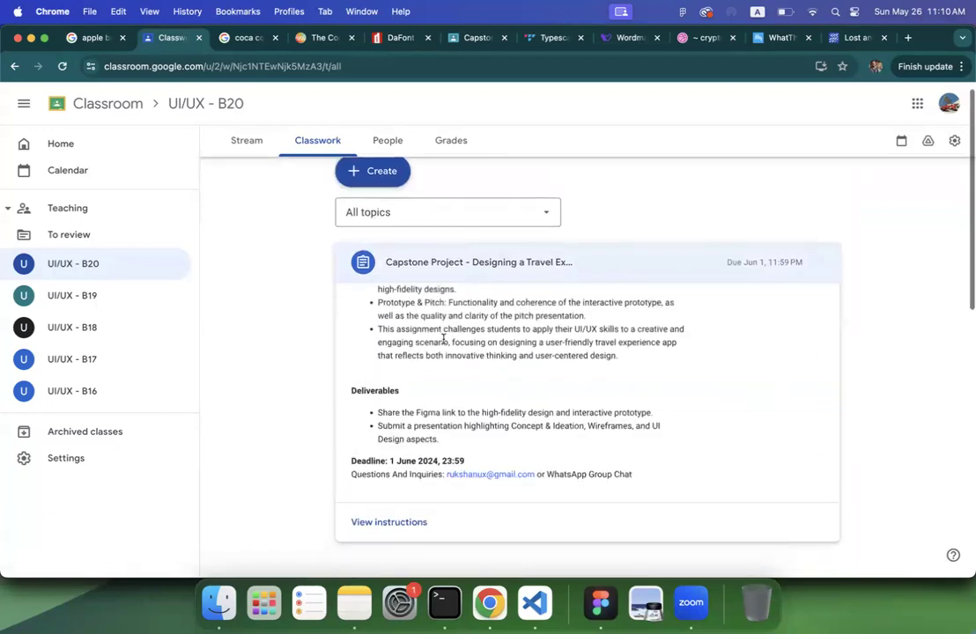
{"action": "left_click", "coordinate": [390, 357]}
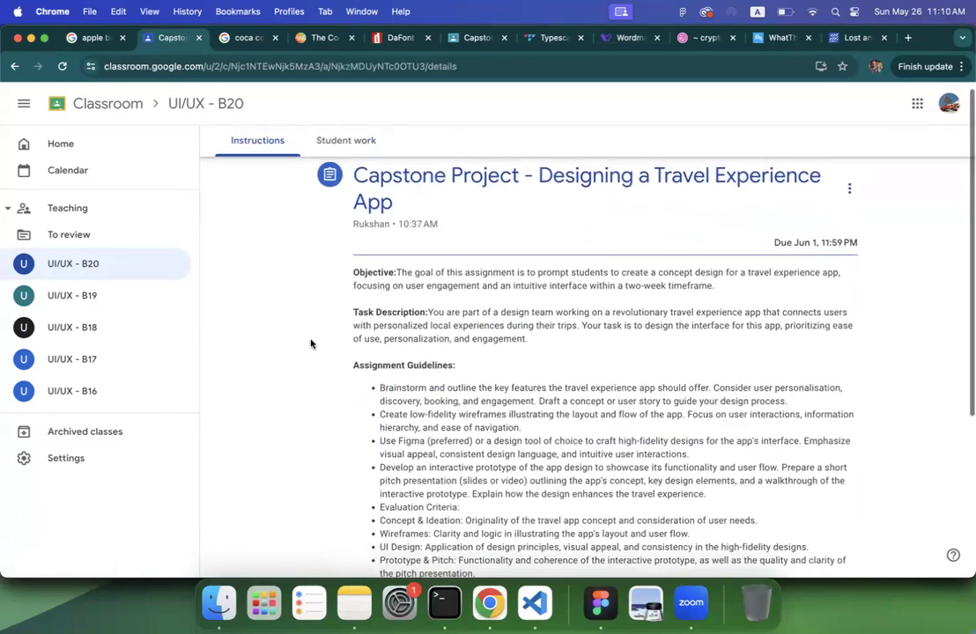
{"action": "scroll", "coordinate": [310, 343], "scroll_direction": "down", "scroll_amount": 2}
{"action": "scroll", "coordinate": [310, 344], "scroll_direction": "up", "scroll_amount": 2}
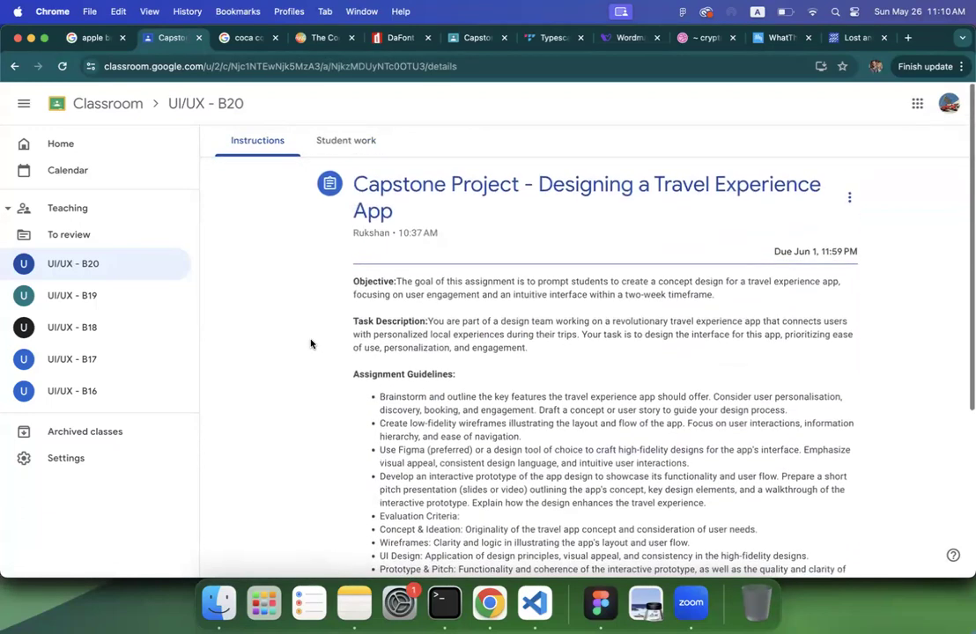
{"action": "scroll", "coordinate": [310, 344], "scroll_direction": "down", "scroll_amount": 1}
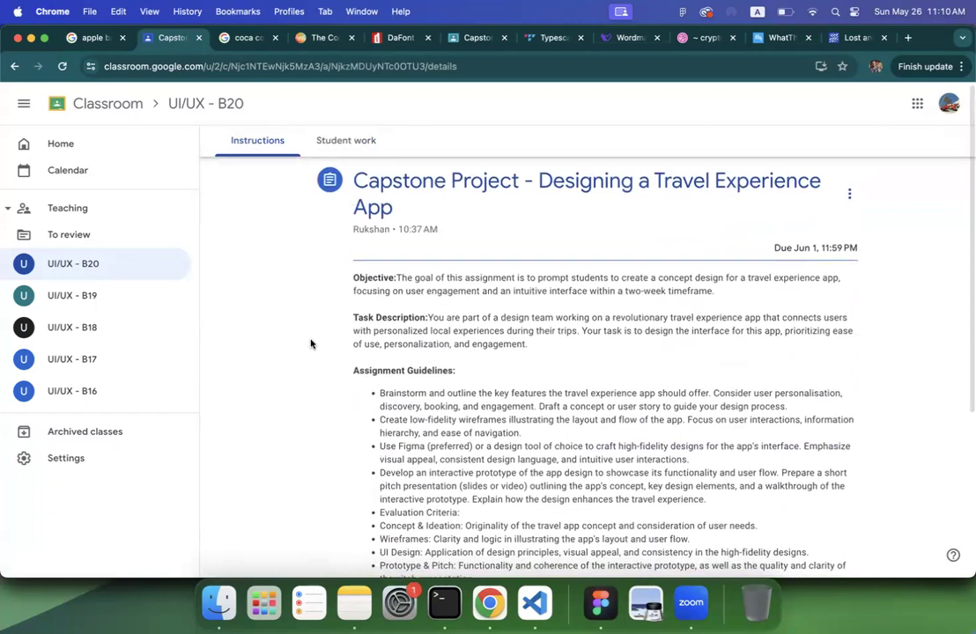
Step: Review the capstone assignment's objective, highlighting the user engagement and two-week timeframe wording and the due date
{"action": "scroll", "coordinate": [310, 344], "scroll_direction": "down", "scroll_amount": 2}
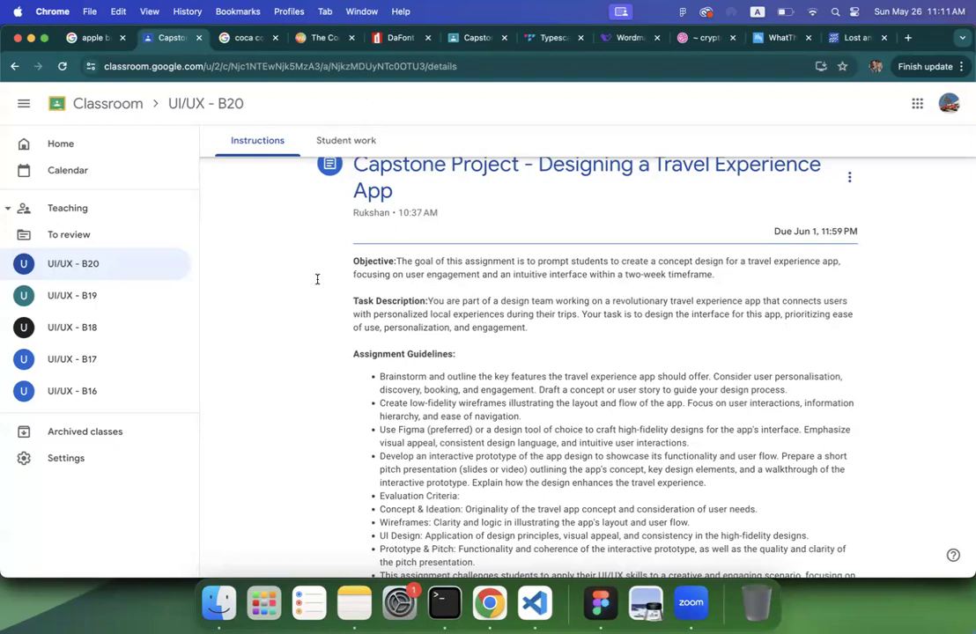
{"action": "scroll", "coordinate": [317, 279], "scroll_direction": "up", "scroll_amount": 1}
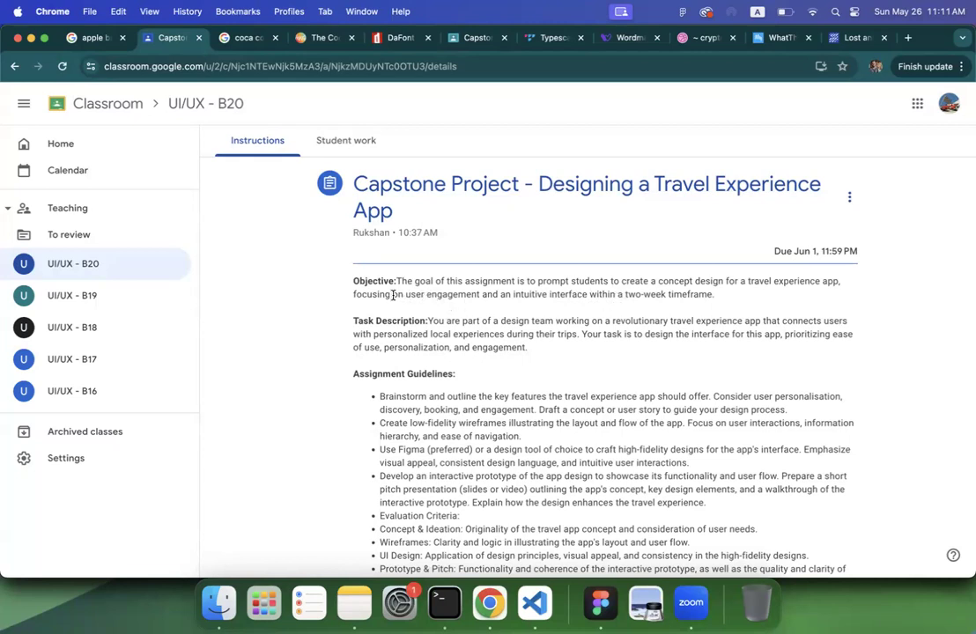
{"action": "left_click_drag", "start_coordinate": [393, 295], "coordinate": [711, 296]}
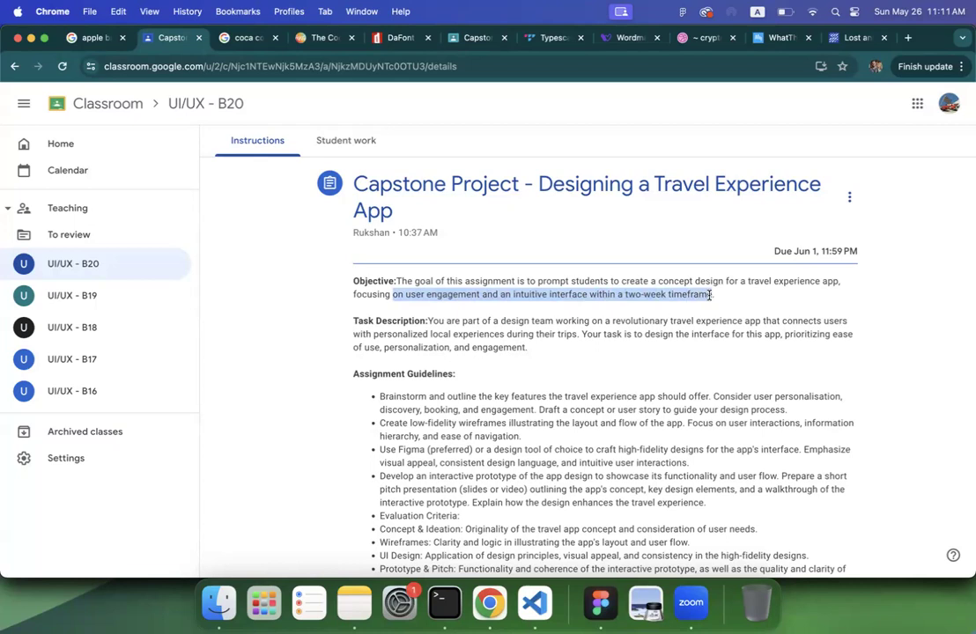
{"action": "left_click_drag", "start_coordinate": [710, 296], "coordinate": [714, 296]}
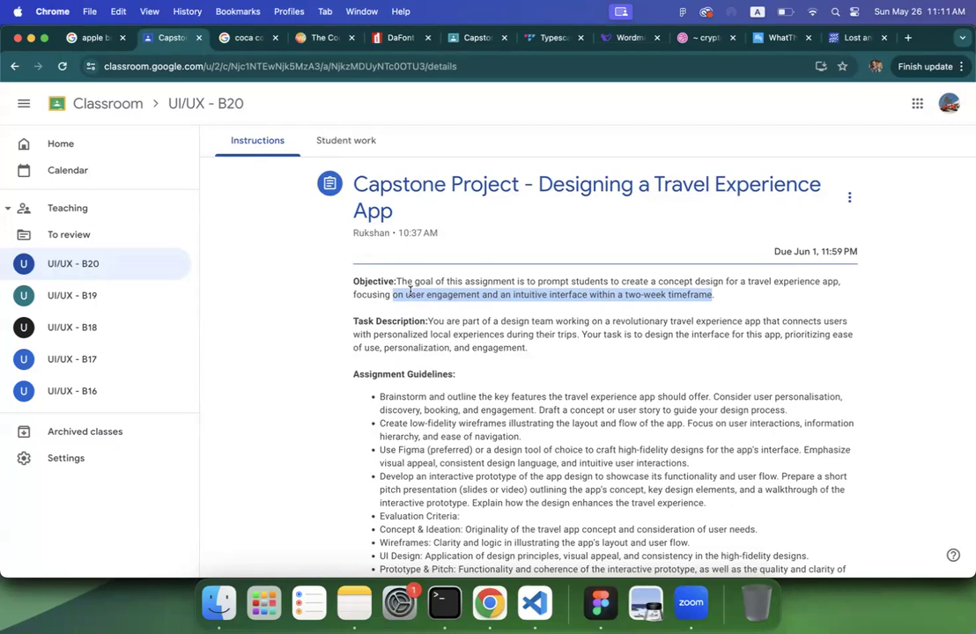
{"action": "scroll", "coordinate": [410, 292], "scroll_direction": "down", "scroll_amount": 1}
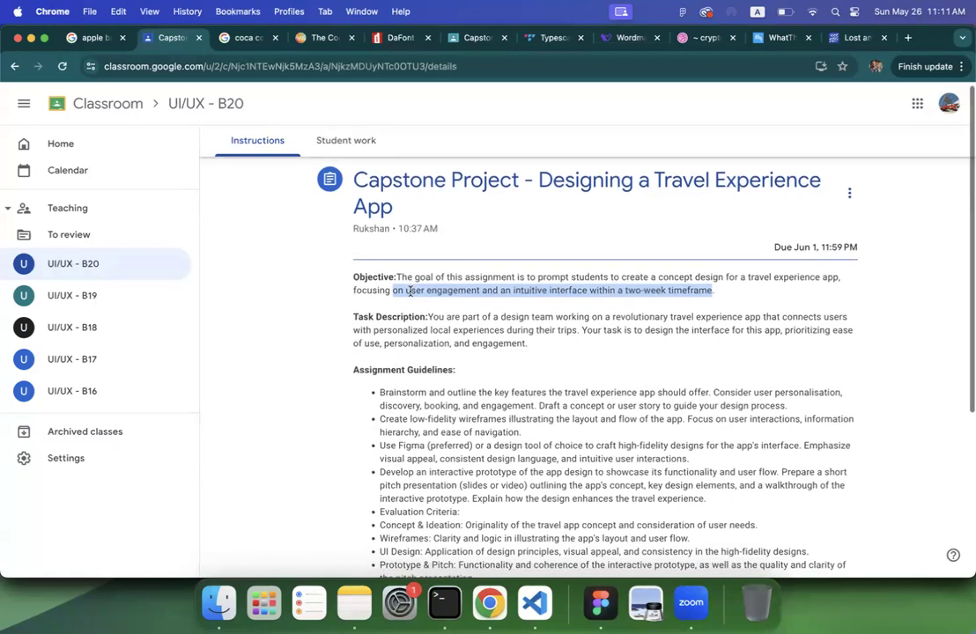
{"action": "left_click", "coordinate": [812, 249]}
{"action": "triple_click", "coordinate": [812, 249]}
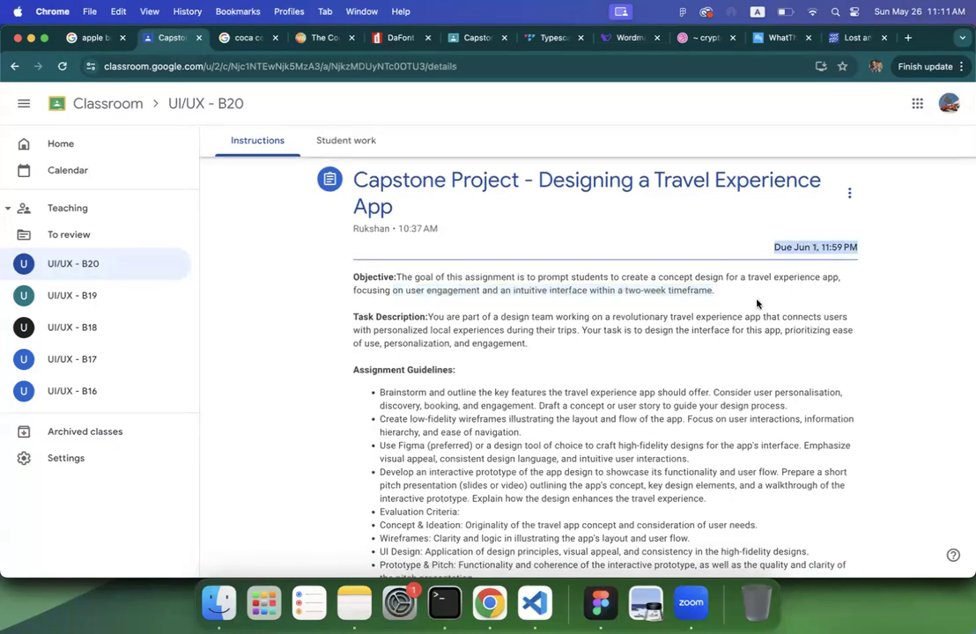
Step: Highlight the user engagement and intuitive interface wording in the Objective, and the personalized local experiences phrase in the Task Description
{"action": "left_click", "coordinate": [414, 286]}
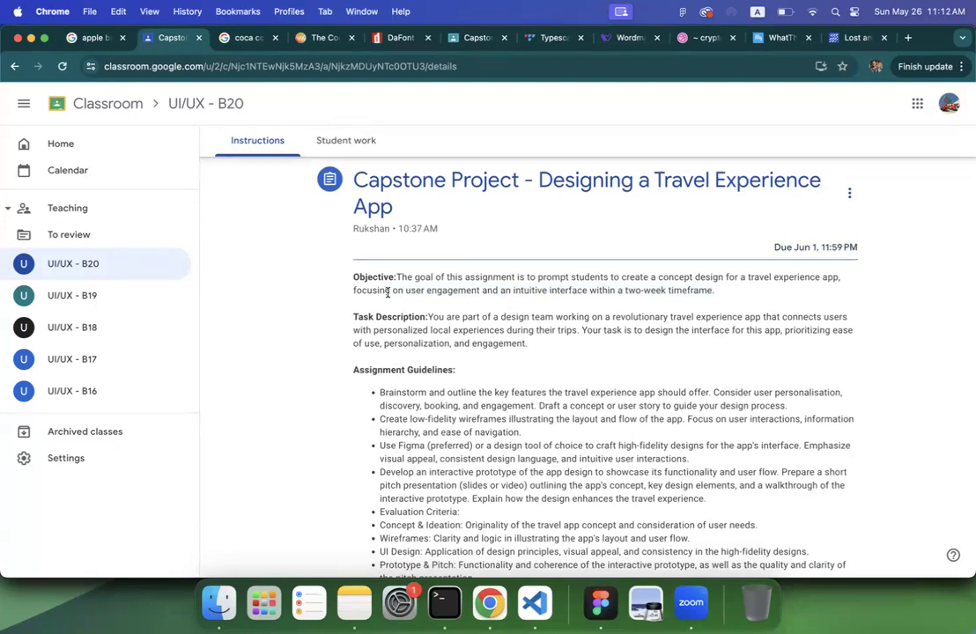
{"action": "left_click_drag", "start_coordinate": [408, 292], "coordinate": [584, 292]}
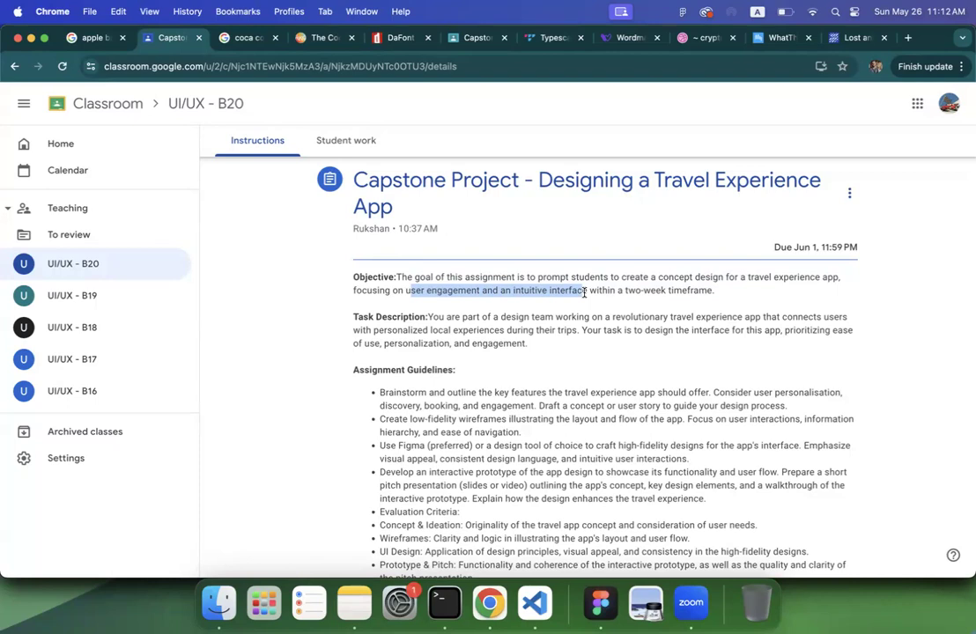
{"action": "scroll", "coordinate": [464, 325], "scroll_direction": "down", "scroll_amount": 3}
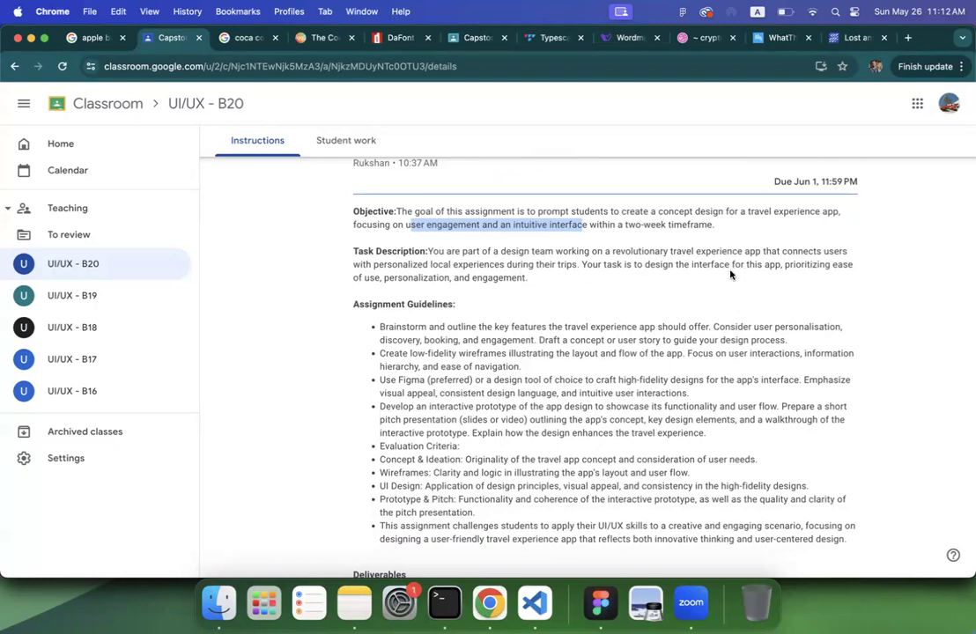
{"action": "left_click", "coordinate": [499, 290]}
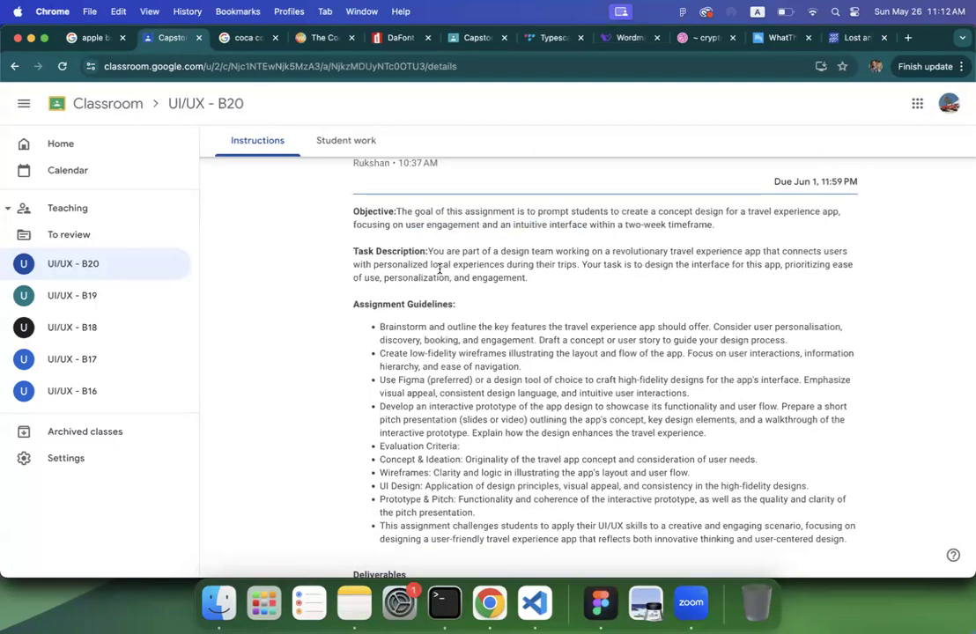
{"action": "left_click_drag", "start_coordinate": [353, 264], "coordinate": [577, 268]}
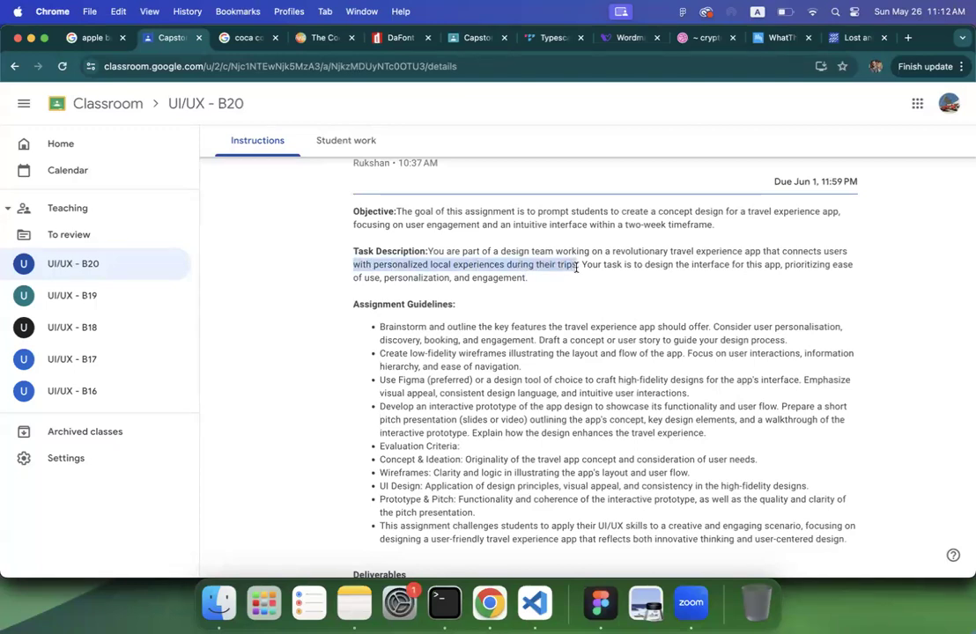
Step: Open tripadvisor.com in a new browser tab
{"action": "left_click", "coordinate": [908, 38]}
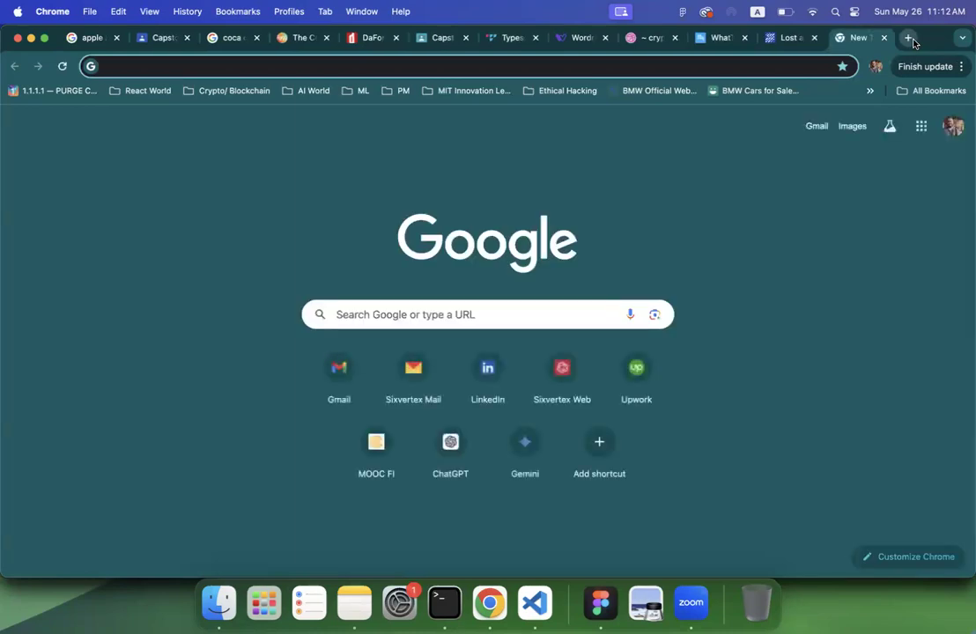
{"action": "type", "text": "trip"}
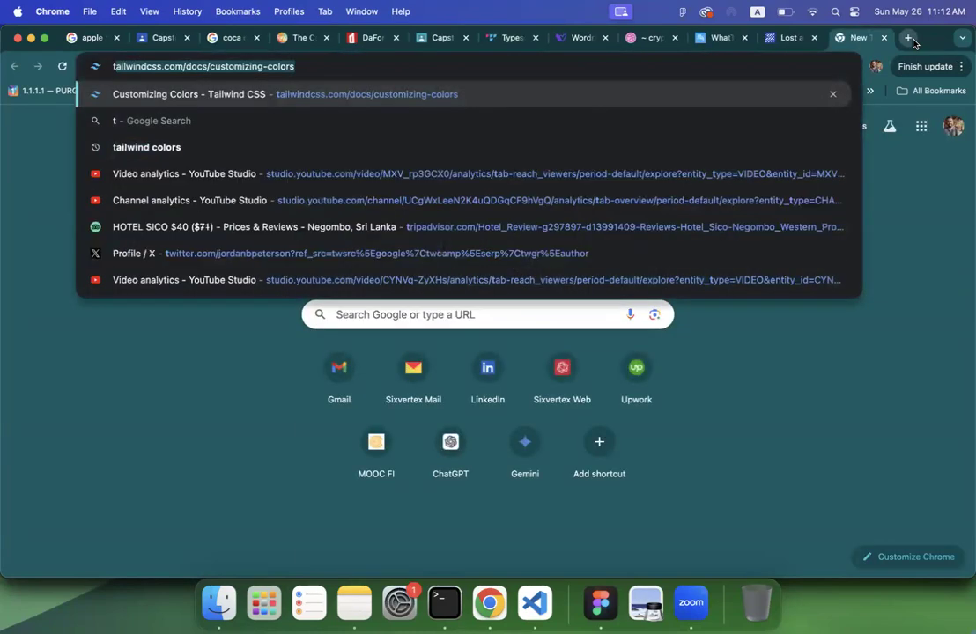
{"action": "type", "text": "e"}
{"action": "key", "text": "BackSpace"}
{"action": "type", "text": "w"}
{"action": "key", "text": "BackSpace"}
{"action": "type", "text": "advisor/"}
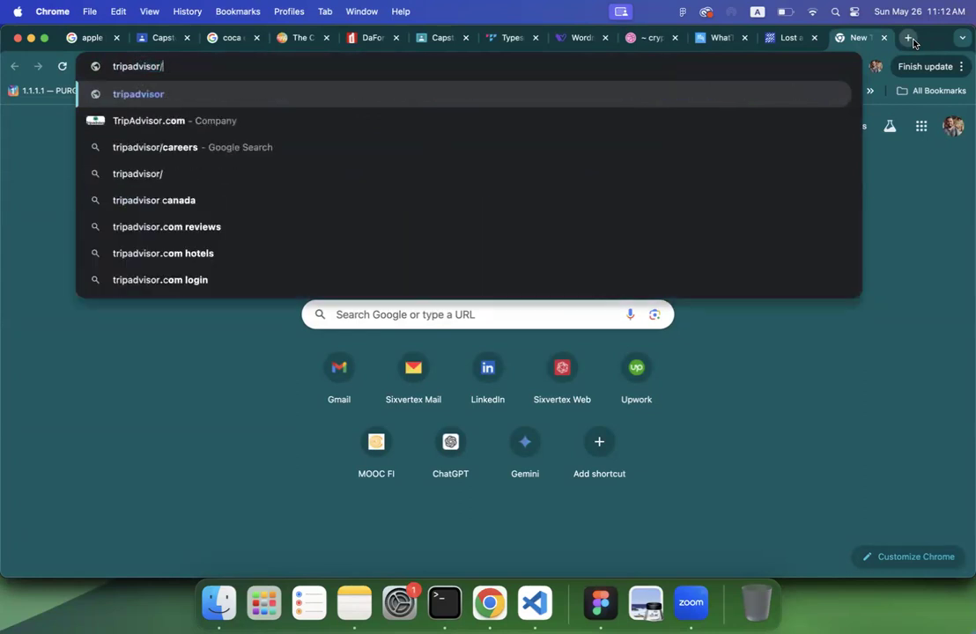
{"action": "key", "text": "BackSpace"}
{"action": "type", "text": ".com"}
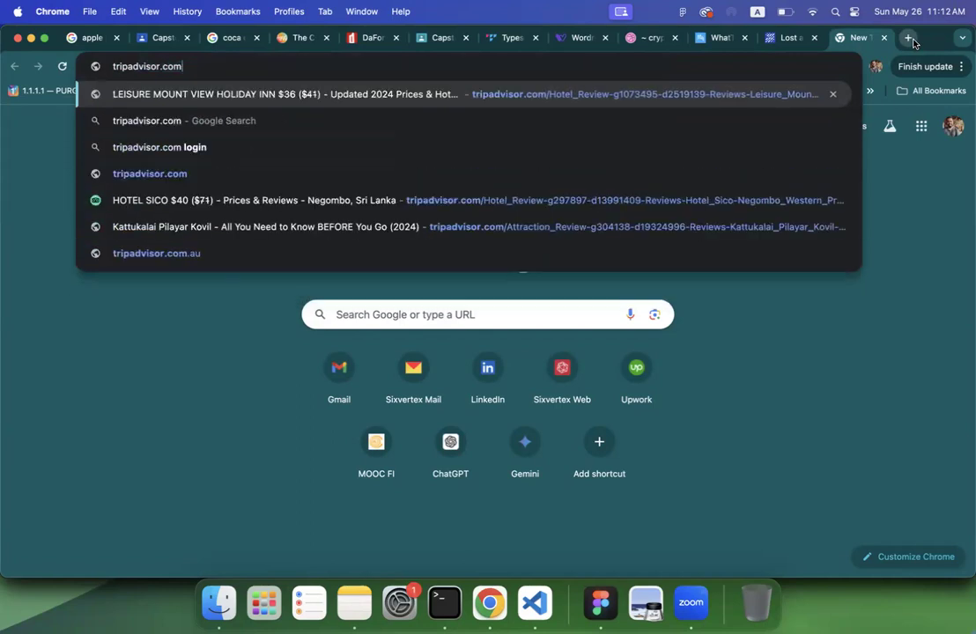
{"action": "key", "text": "Return"}
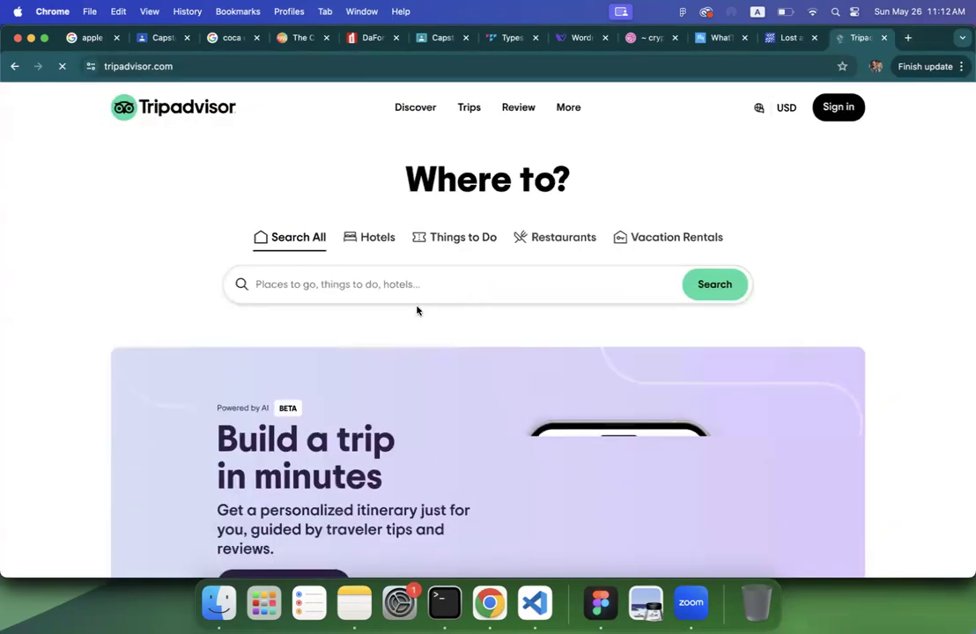
Step: Look through the Tripadvisor home page, from the AI trip builder banner to the recommendations further down, dismissing the Google sign-in prompt
{"action": "scroll", "coordinate": [418, 310], "scroll_direction": "down", "scroll_amount": 5}
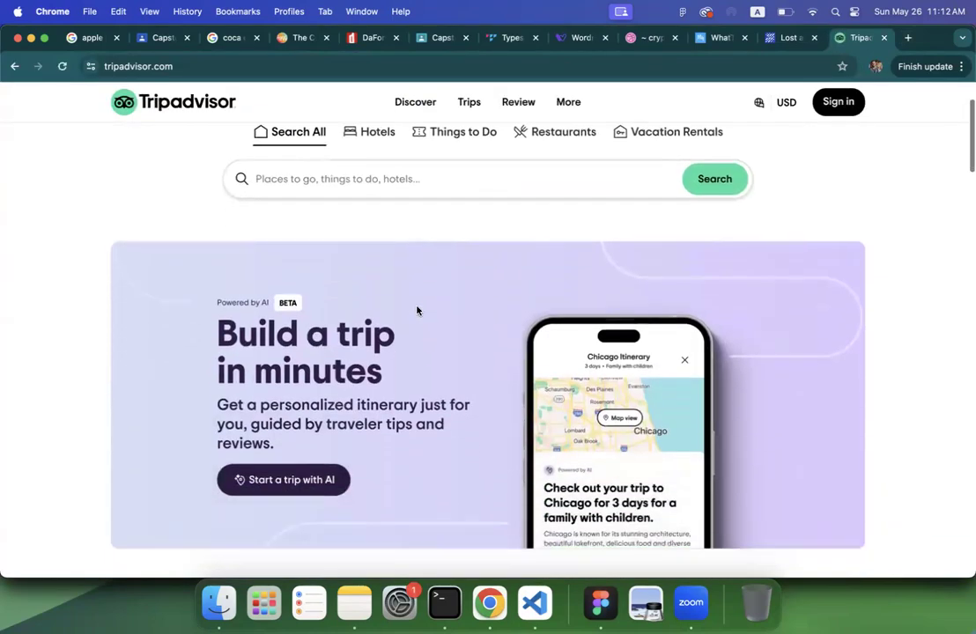
{"action": "scroll", "coordinate": [417, 310], "scroll_direction": "down", "scroll_amount": 3}
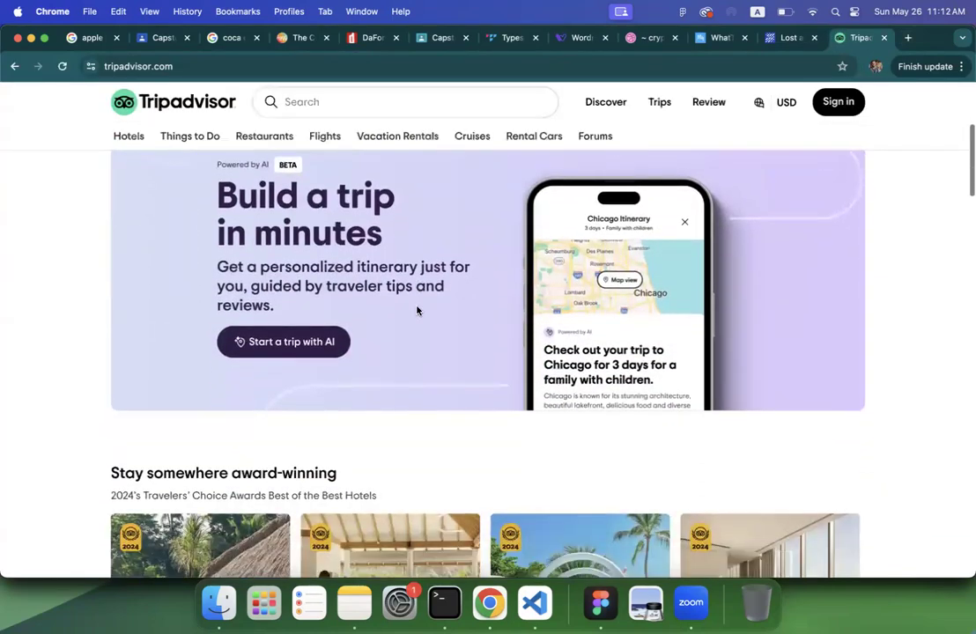
{"action": "scroll", "coordinate": [416, 309], "scroll_direction": "up", "scroll_amount": 10}
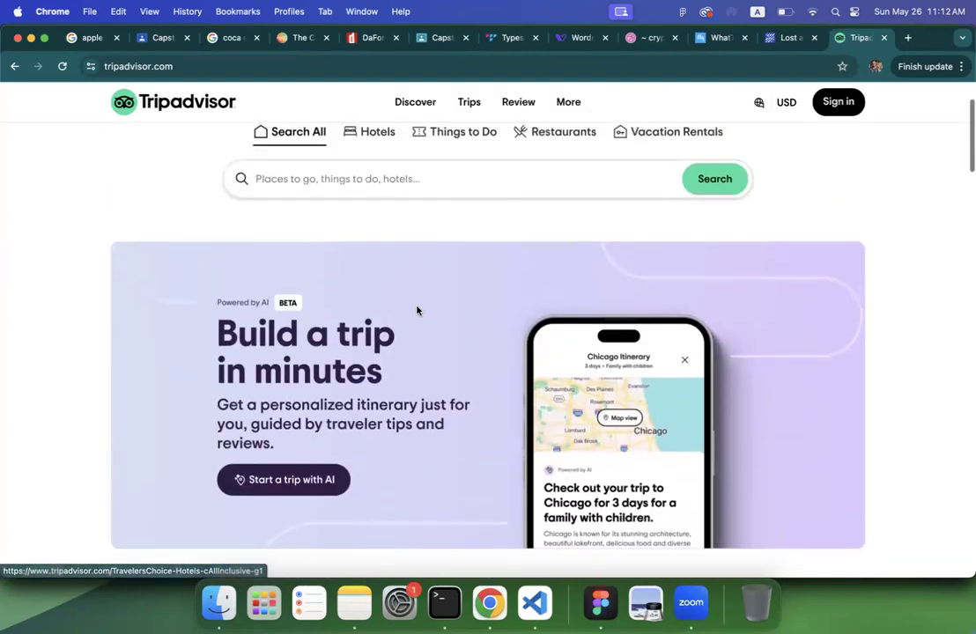
{"action": "scroll", "coordinate": [485, 324], "scroll_direction": "down", "scroll_amount": 7}
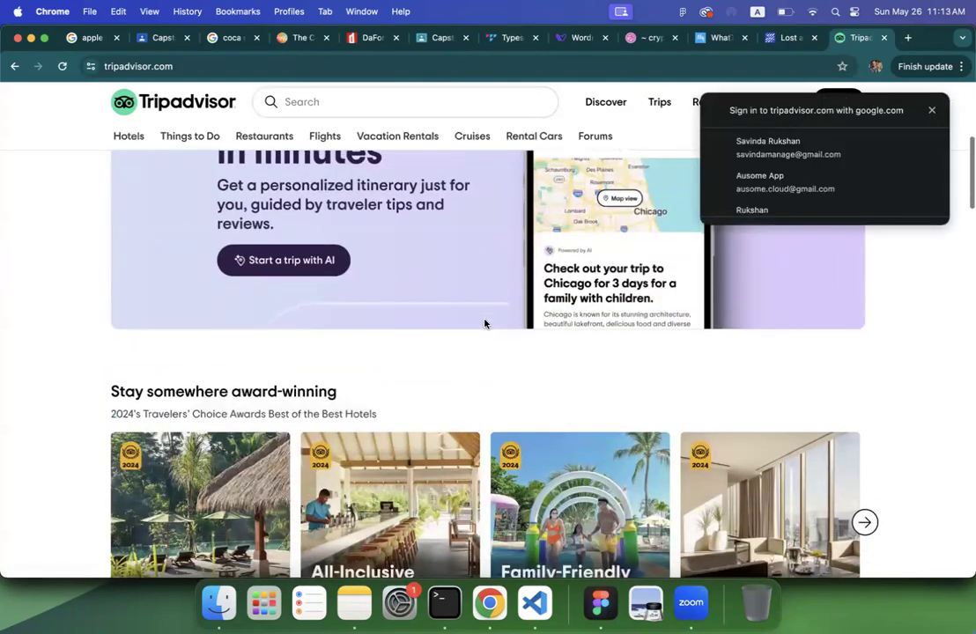
{"action": "left_click", "coordinate": [934, 111]}
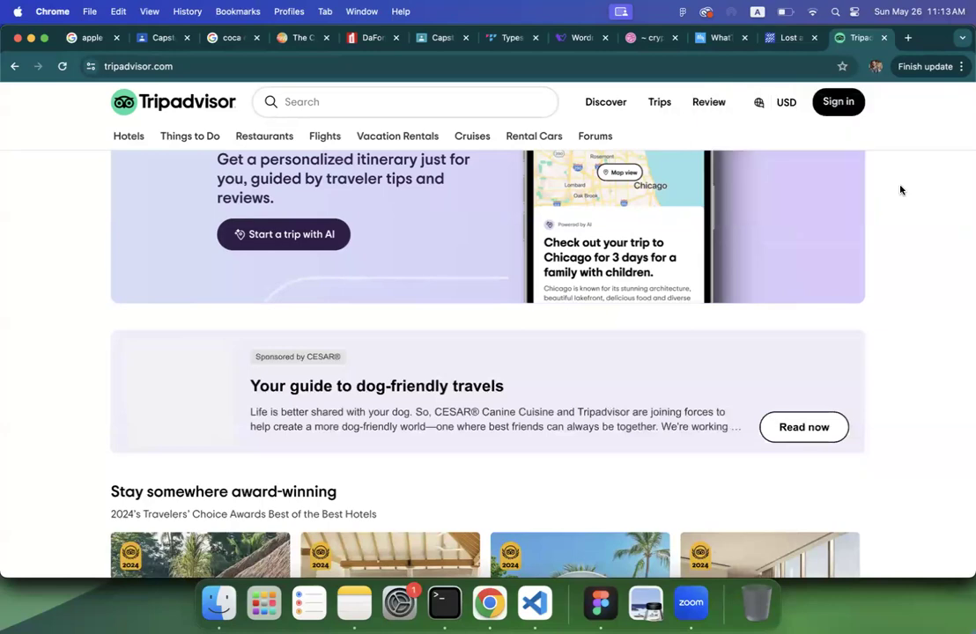
{"action": "scroll", "coordinate": [899, 189], "scroll_direction": "down", "scroll_amount": 3}
{"action": "scroll", "coordinate": [899, 189], "scroll_direction": "down", "scroll_amount": 10}
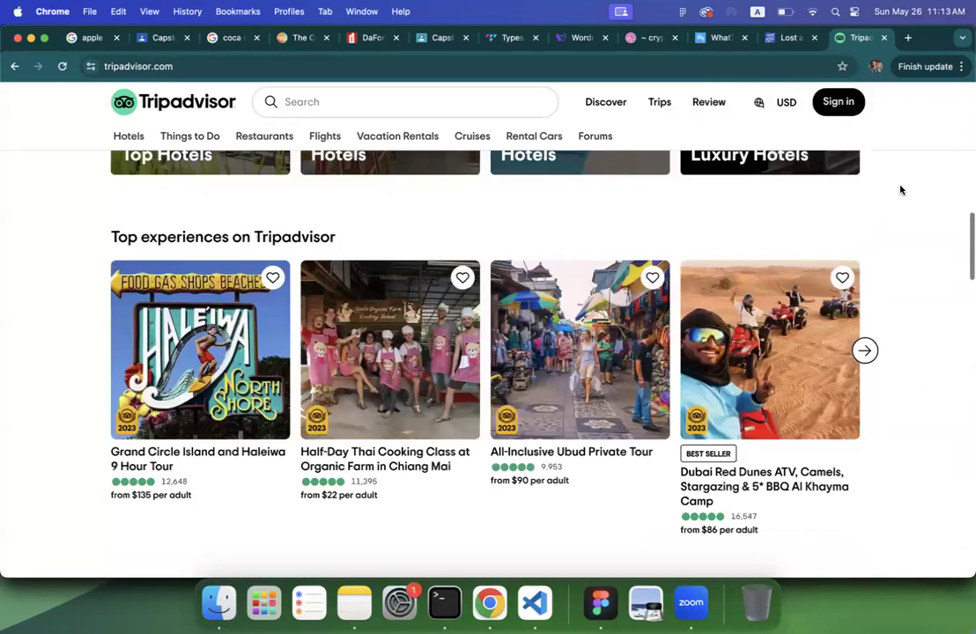
{"action": "scroll", "coordinate": [899, 189], "scroll_direction": "down", "scroll_amount": 10}
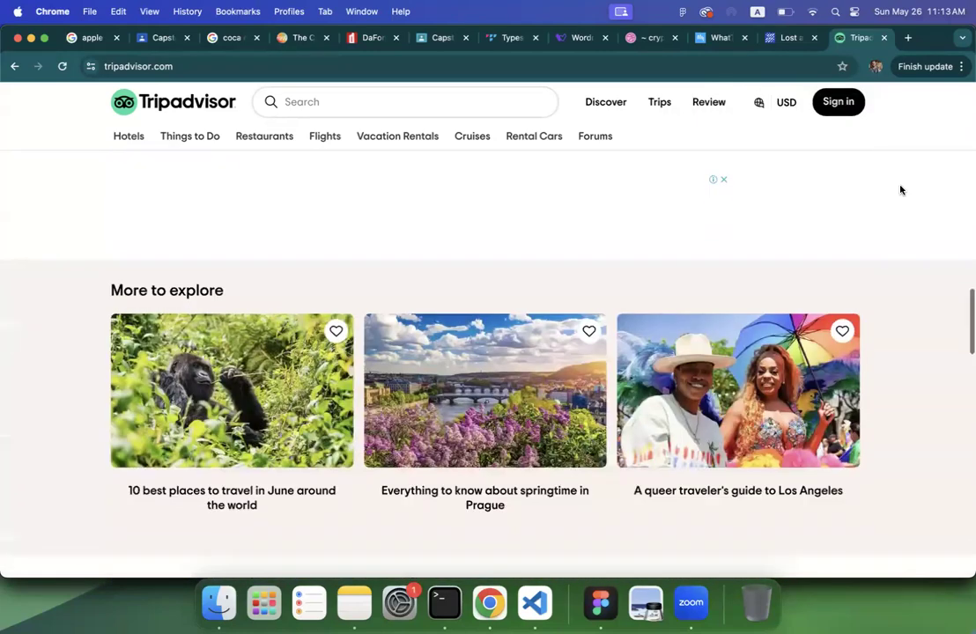
{"action": "scroll", "coordinate": [900, 189], "scroll_direction": "down", "scroll_amount": 8}
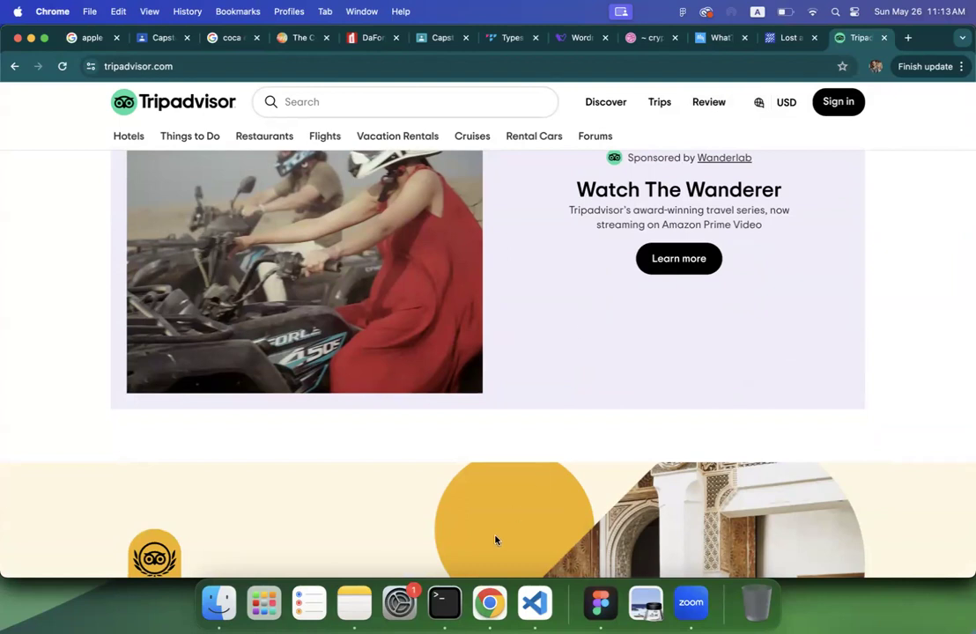
Step: Return to the capstone assignment in Google Classroom and highlight the whole Task Description paragraph
{"action": "left_click", "coordinate": [162, 38]}
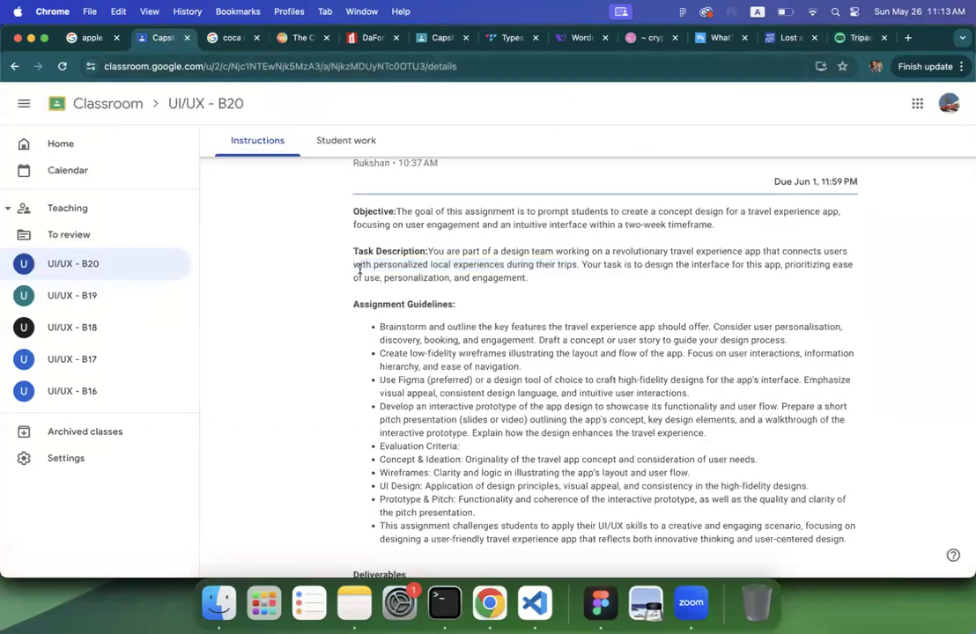
{"action": "scroll", "coordinate": [679, 269], "scroll_direction": "down", "scroll_amount": 1}
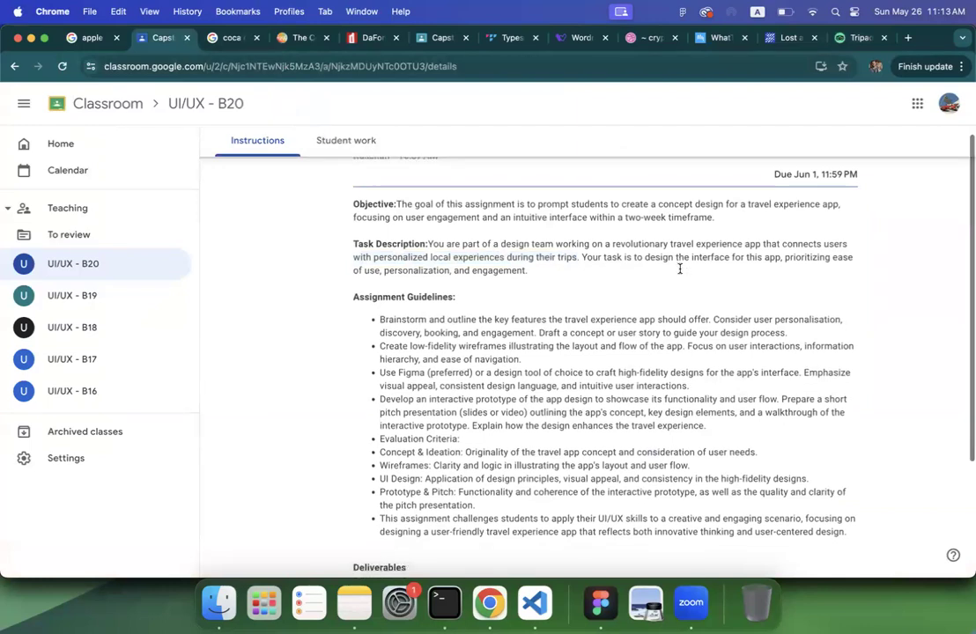
{"action": "triple_click", "coordinate": [799, 260]}
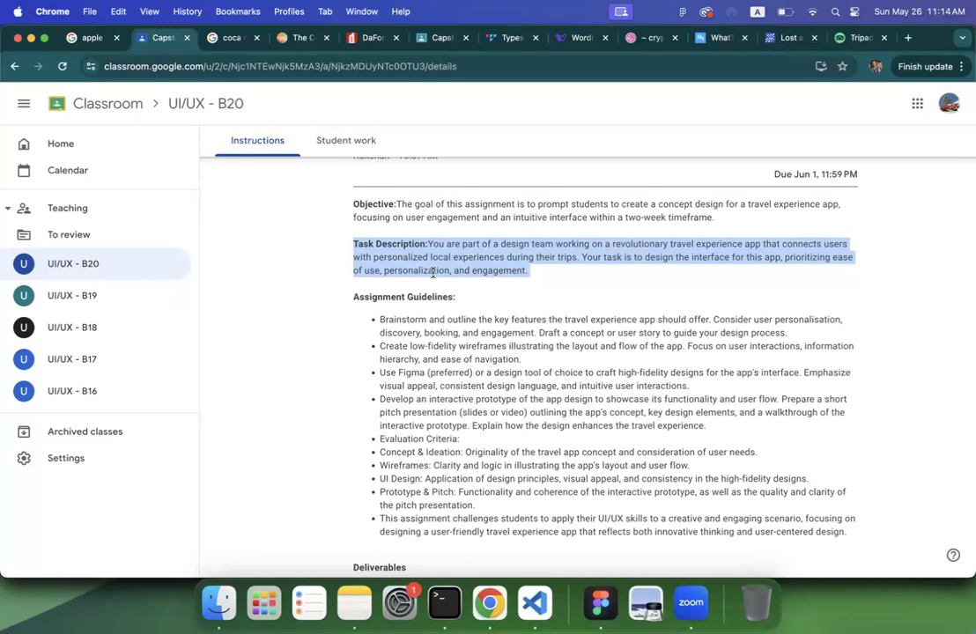
Step: Highlight the Assignment Guidelines heading and the first guideline about brainstorming and outlining the app's key features
{"action": "scroll", "coordinate": [432, 273], "scroll_direction": "down", "scroll_amount": 2}
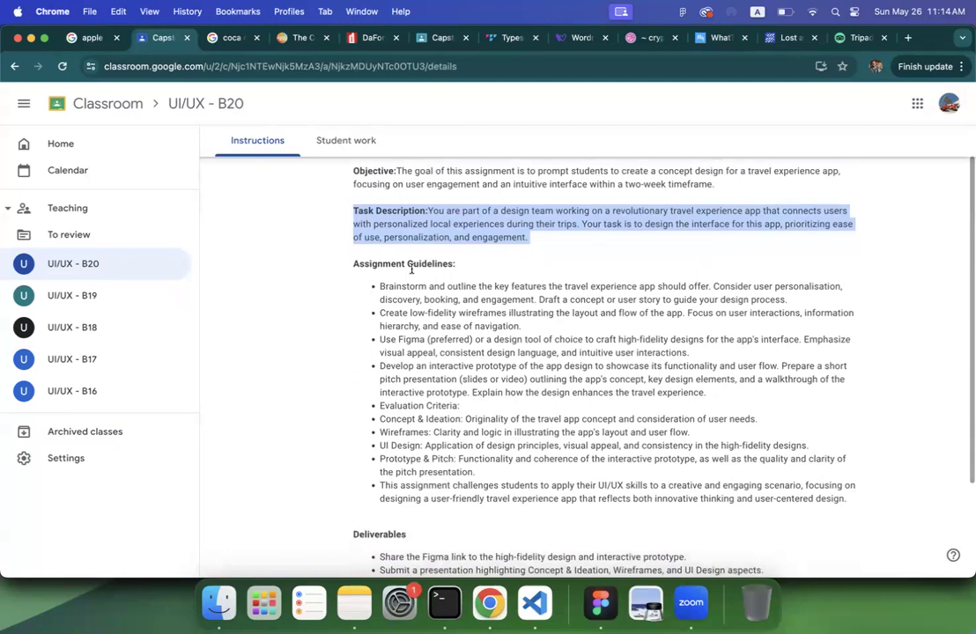
{"action": "double_click", "coordinate": [411, 265]}
{"action": "left_click", "coordinate": [411, 269]}
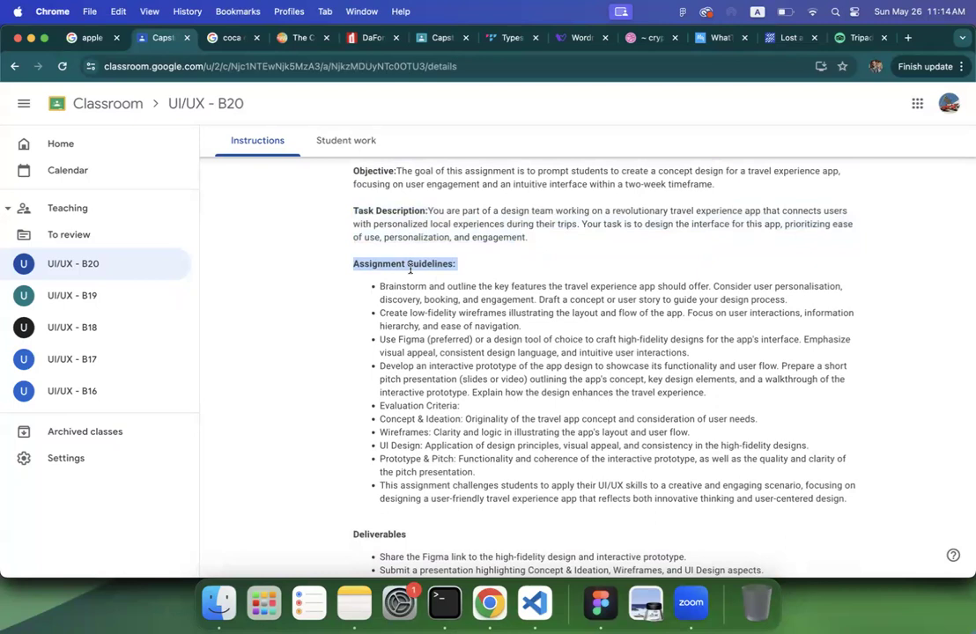
{"action": "scroll", "coordinate": [414, 290], "scroll_direction": "down", "scroll_amount": 2}
{"action": "left_click", "coordinate": [408, 244]}
{"action": "triple_click", "coordinate": [408, 244]}
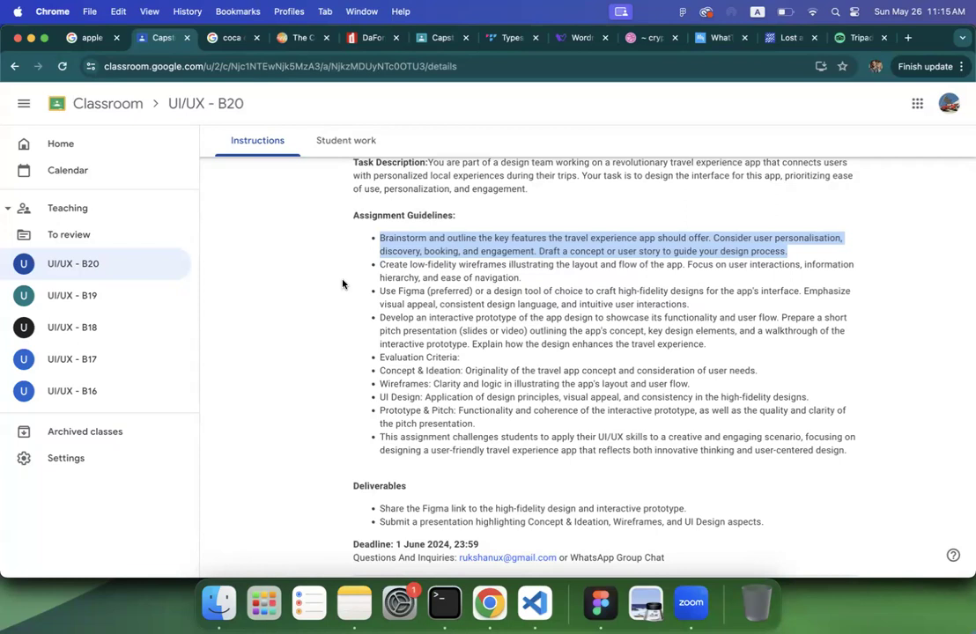
Step: Search Google Images for "persona" in a new browser tab and choose the VistaPrint user persona image
{"action": "left_click", "coordinate": [908, 39]}
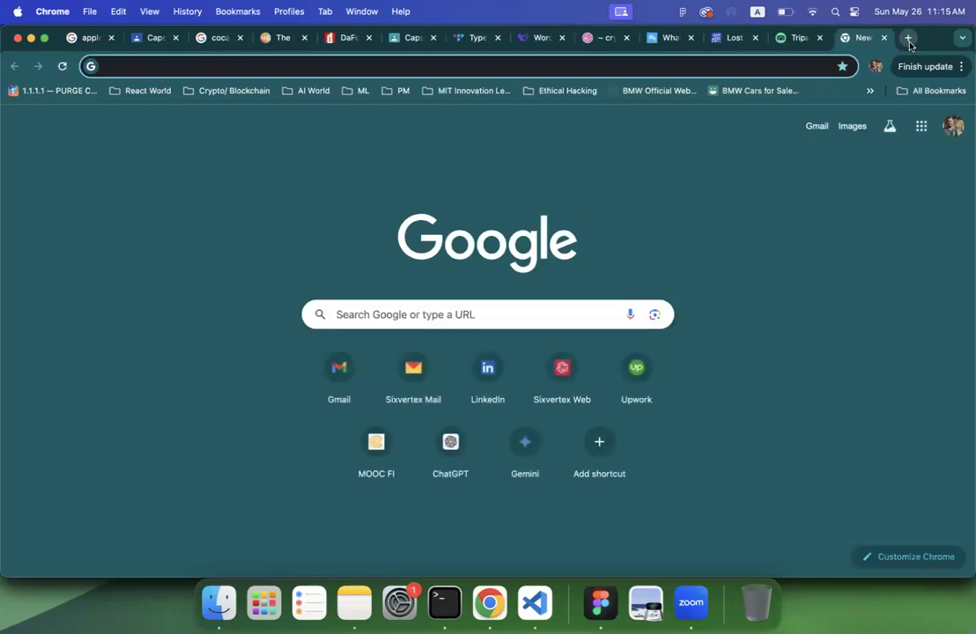
{"action": "type", "text": "persona"}
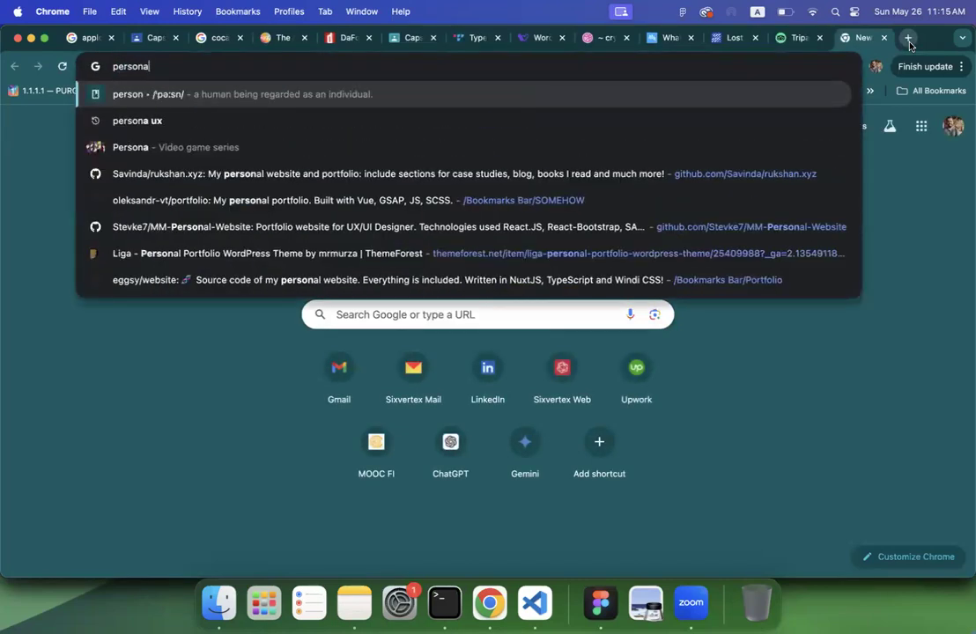
{"action": "key", "text": "Return"}
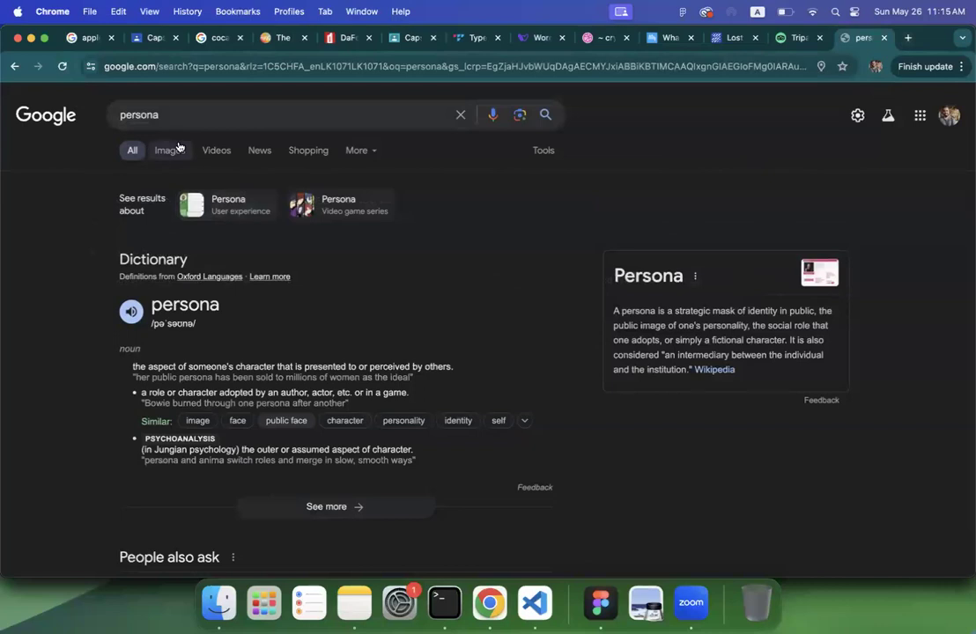
{"action": "left_click", "coordinate": [170, 153]}
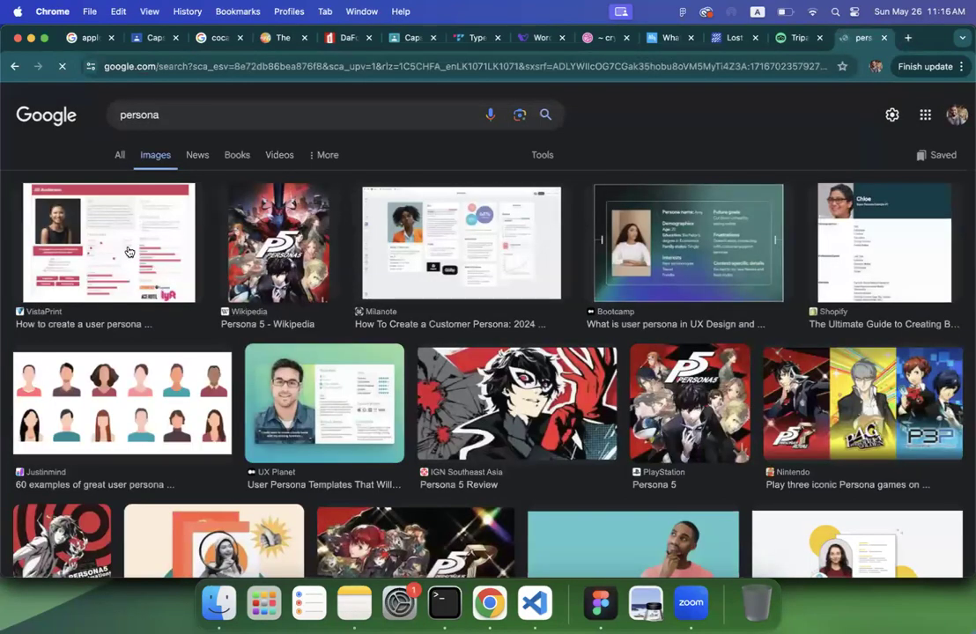
{"action": "left_click", "coordinate": [128, 229]}
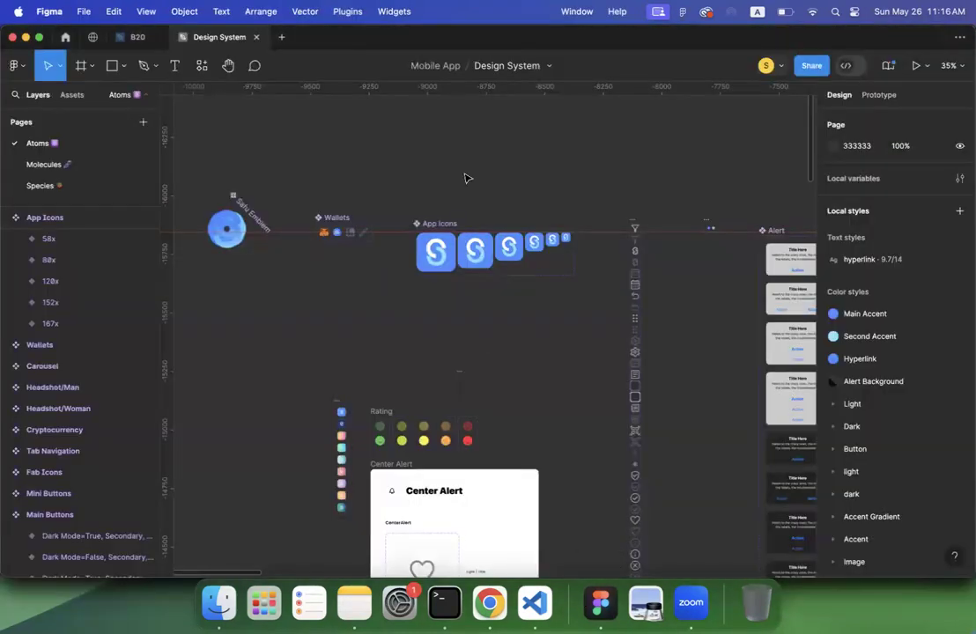
Step: Create a new FigJam board, search its templates for "persona" and insert the User persona template
{"action": "left_click", "coordinate": [281, 37]}
{"action": "left_click", "coordinate": [647, 277]}
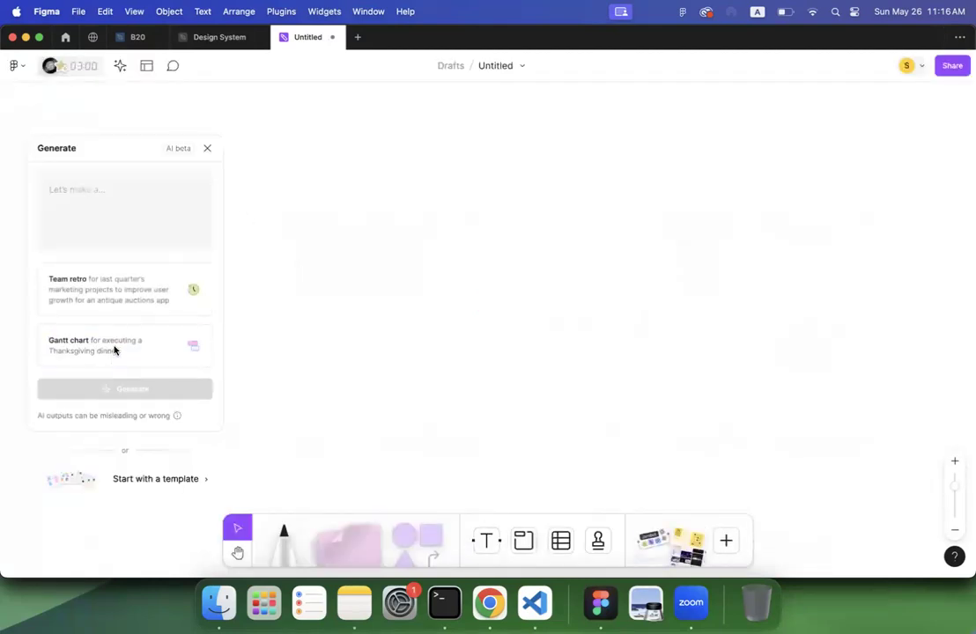
{"action": "left_click", "coordinate": [142, 478]}
{"action": "left_click", "coordinate": [294, 123]}
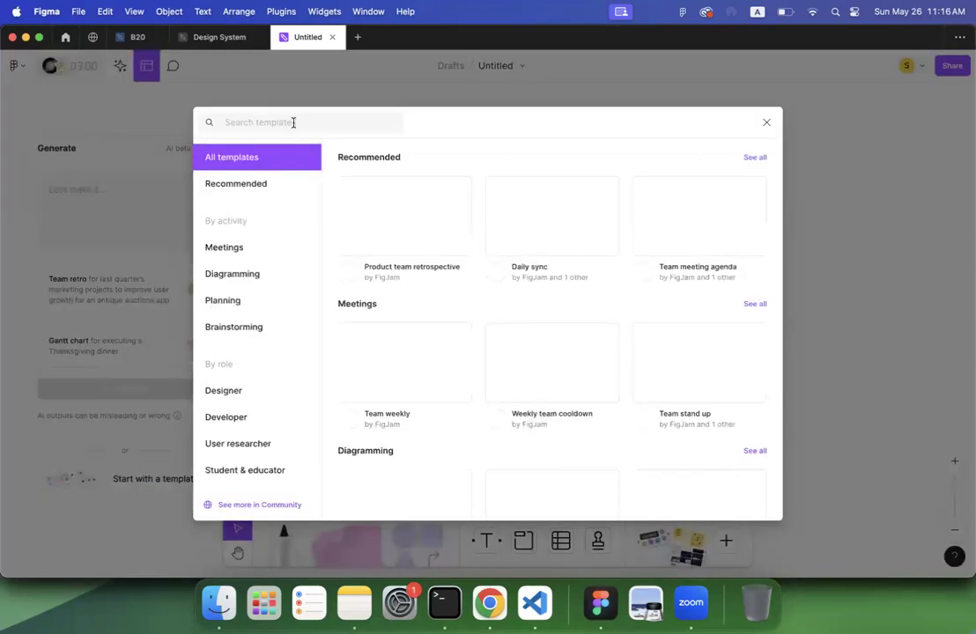
{"action": "type", "text": "persona"}
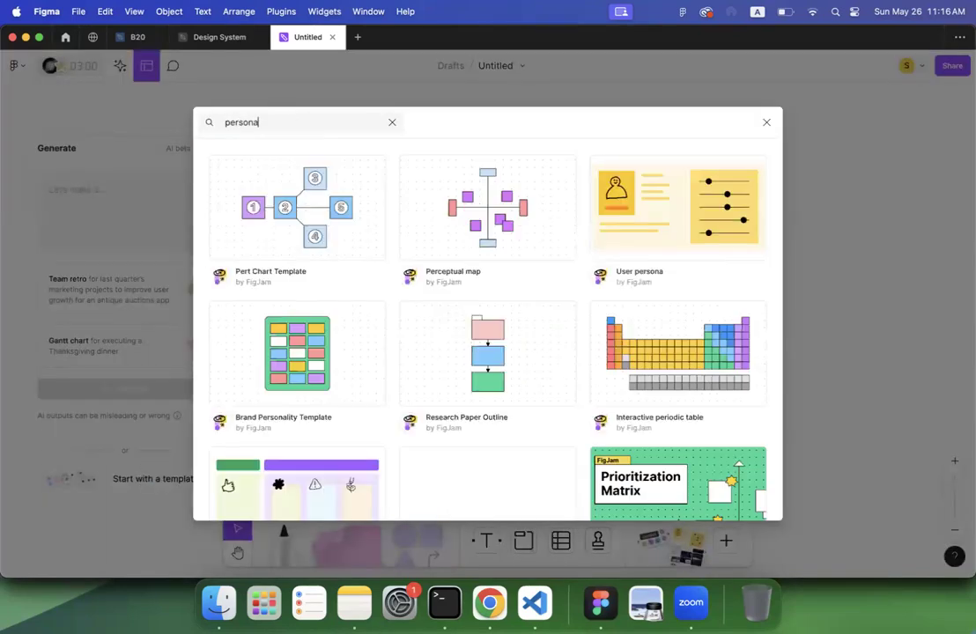
{"action": "left_click", "coordinate": [315, 211]}
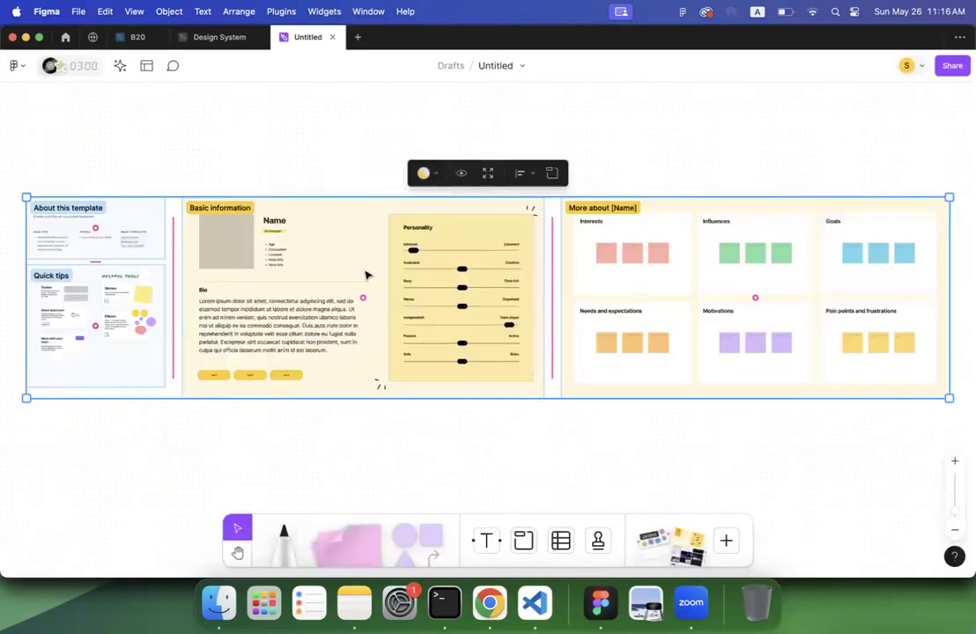
Step: Examine the persona template's Basic information, Personality and More about sections, then deselect the template
{"action": "scroll", "coordinate": [348, 340], "scroll_direction": "up", "scroll_amount": 5}
{"action": "scroll", "coordinate": [346, 341], "scroll_direction": "down", "scroll_amount": 5}
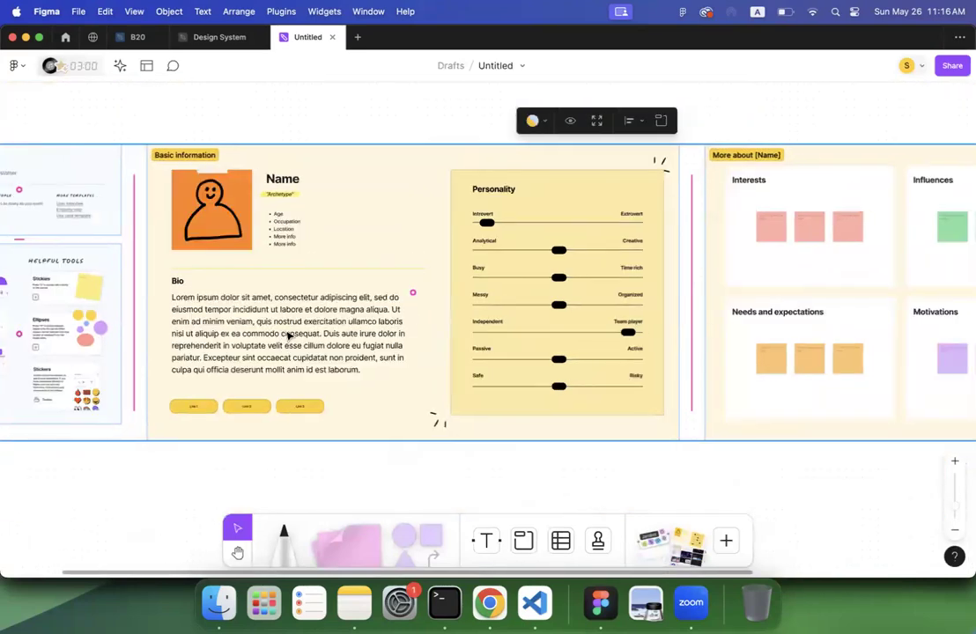
{"action": "scroll", "coordinate": [291, 335], "scroll_direction": "right", "scroll_amount": 5}
{"action": "scroll", "coordinate": [478, 269], "scroll_direction": "right", "scroll_amount": 5}
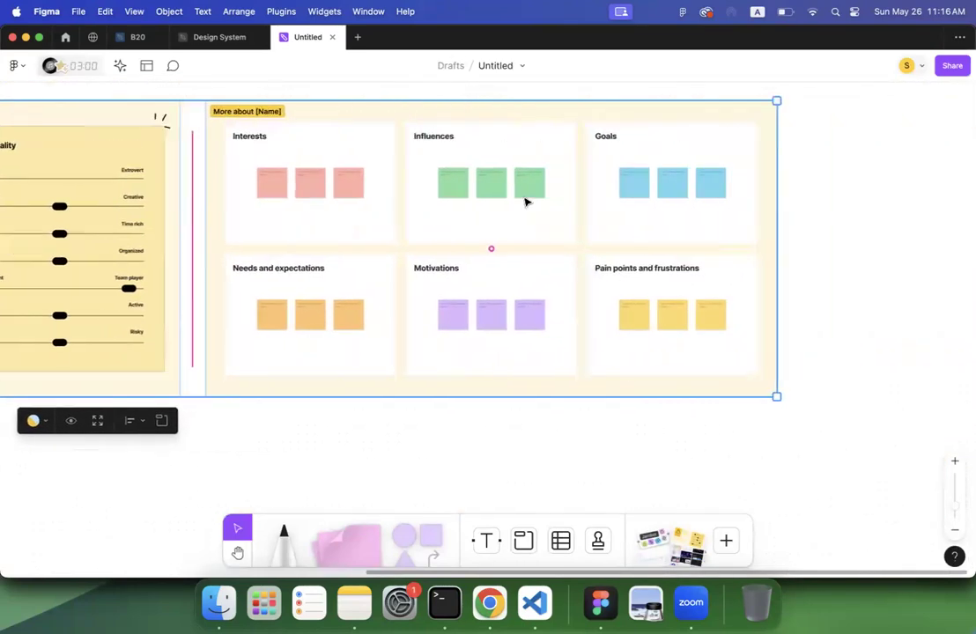
{"action": "scroll", "coordinate": [520, 231], "scroll_direction": "left", "scroll_amount": 10}
{"action": "scroll", "coordinate": [520, 233], "scroll_direction": "left", "scroll_amount": 5}
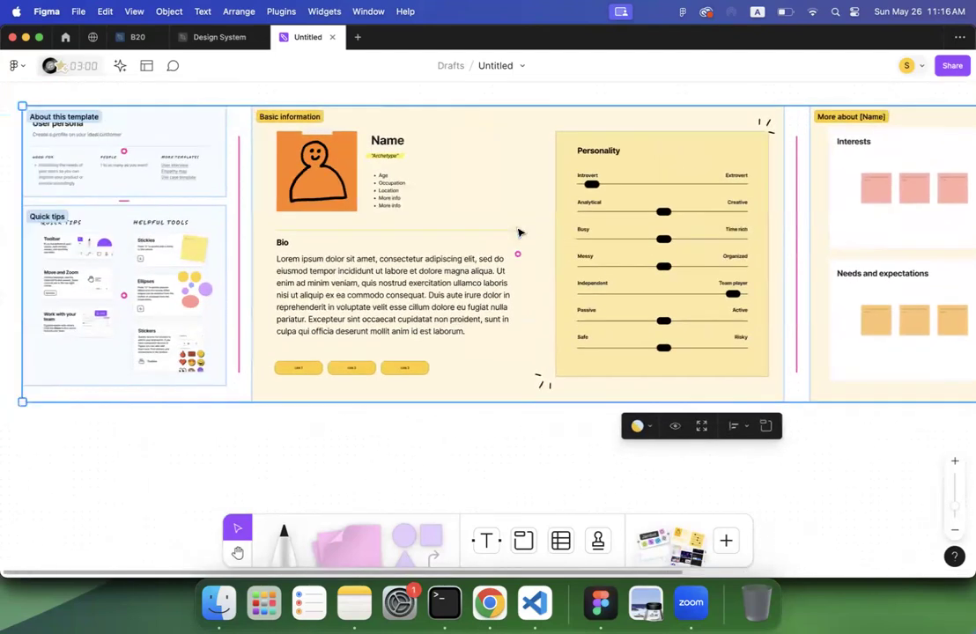
{"action": "scroll", "coordinate": [520, 232], "scroll_direction": "right", "scroll_amount": 1}
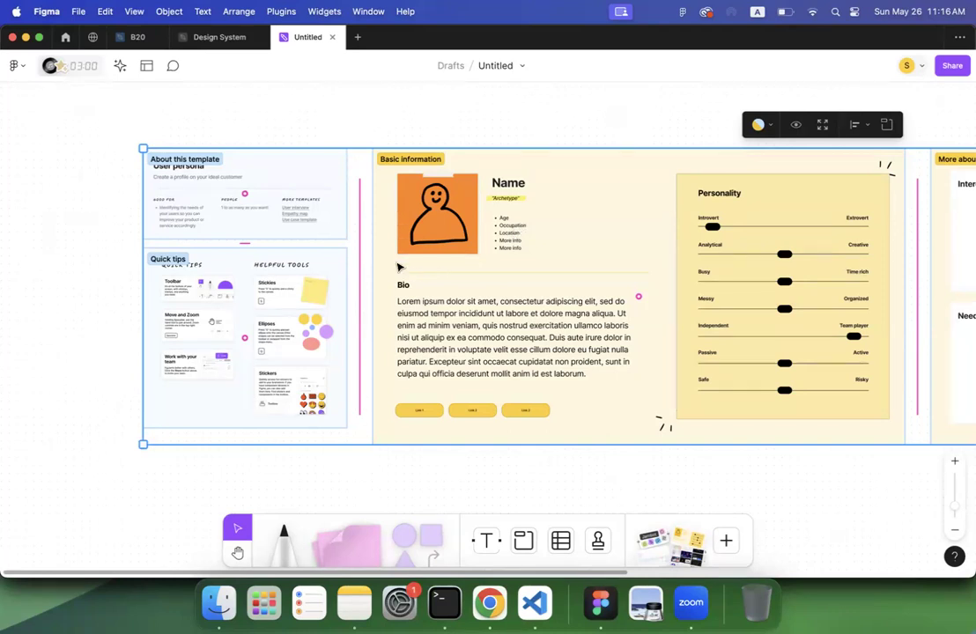
{"action": "scroll", "coordinate": [398, 267], "scroll_direction": "up", "scroll_amount": 5}
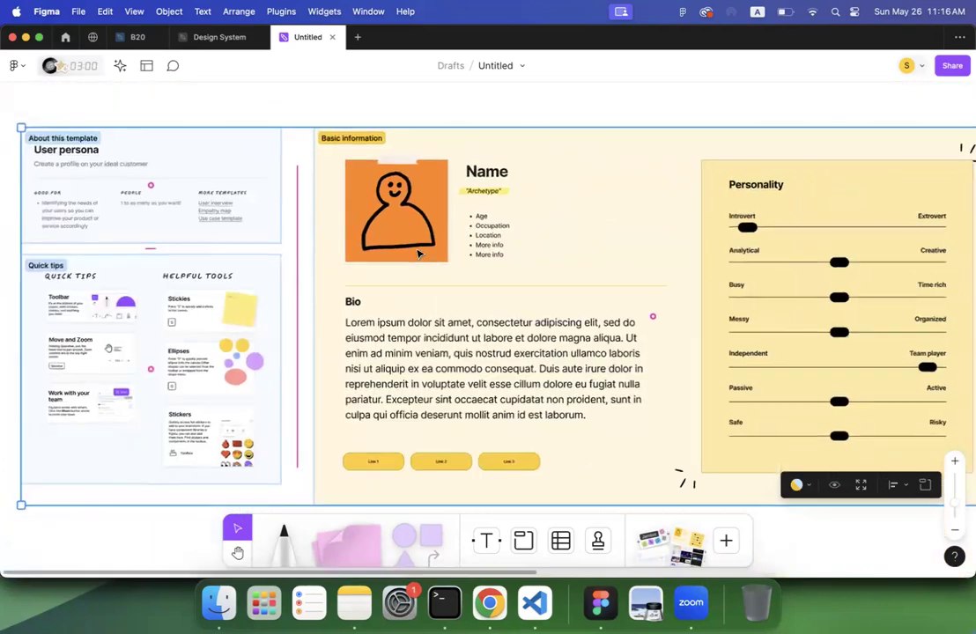
{"action": "scroll", "coordinate": [419, 253], "scroll_direction": "down", "scroll_amount": 5}
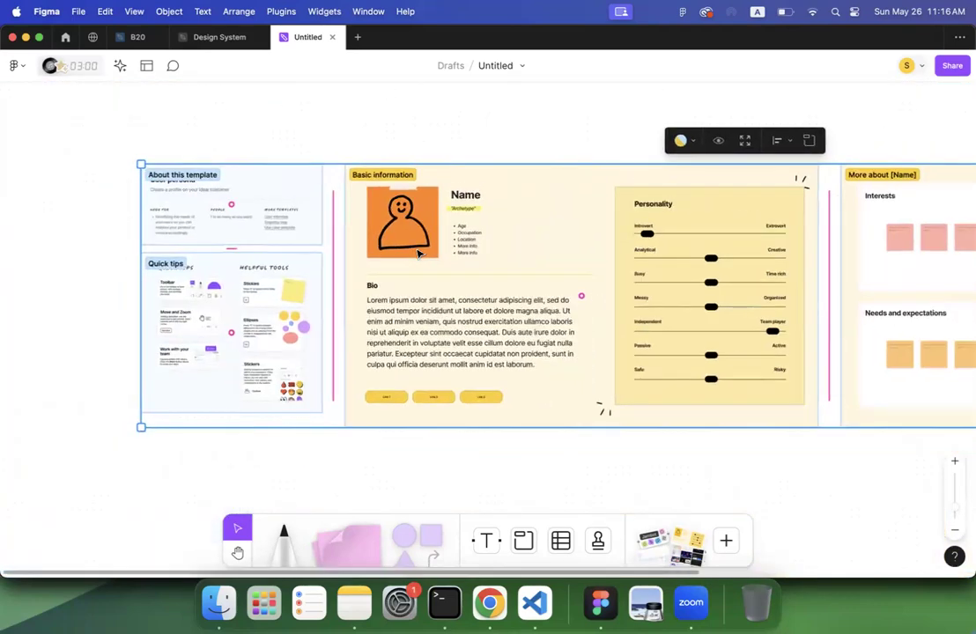
{"action": "left_click", "coordinate": [75, 272]}
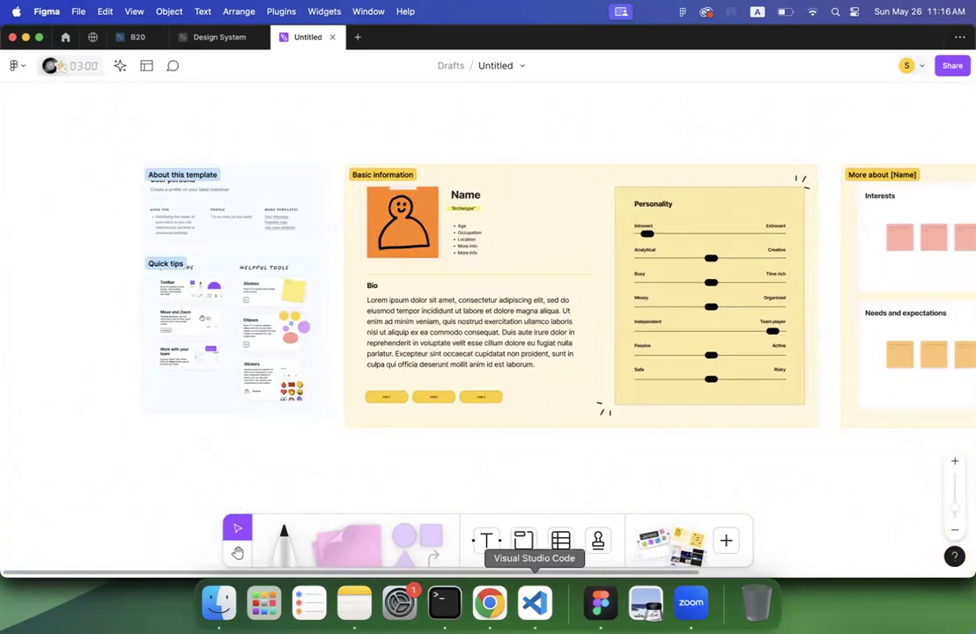
Step: Switch to the capstone assignment in Chrome and highlight the guidelines on low-fidelity wireframes and on high-fidelity designs in Figma
{"action": "left_click", "coordinate": [489, 603]}
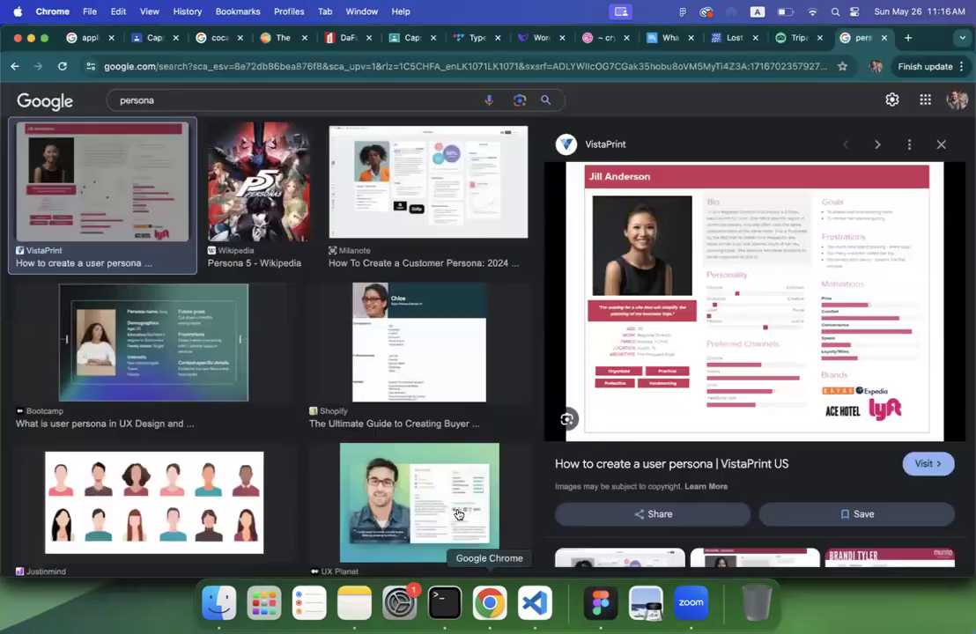
{"action": "left_click", "coordinate": [153, 39]}
{"action": "scroll", "coordinate": [343, 325], "scroll_direction": "down", "scroll_amount": 1}
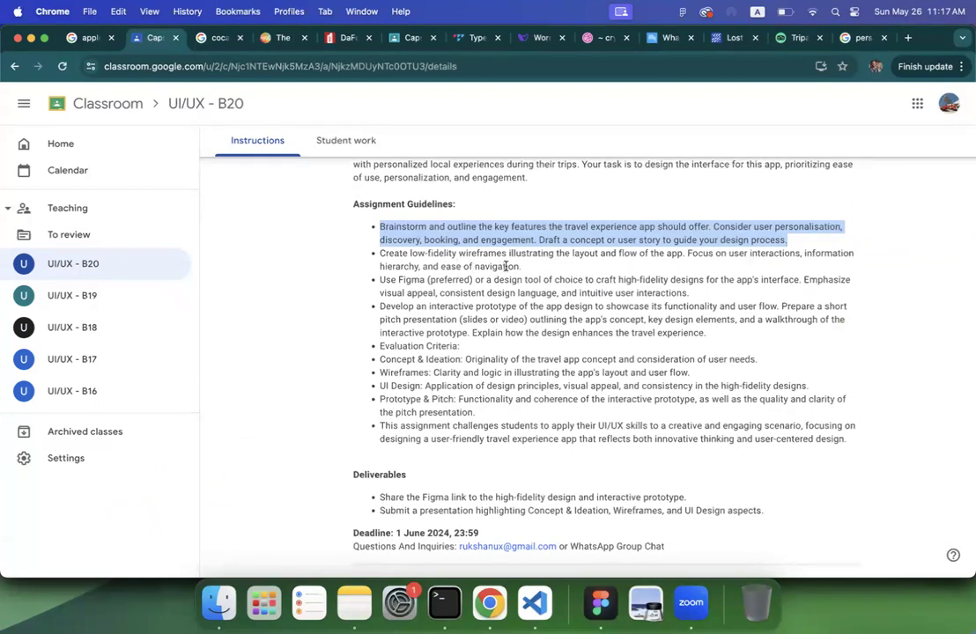
{"action": "left_click_drag", "start_coordinate": [379, 253], "coordinate": [520, 266]}
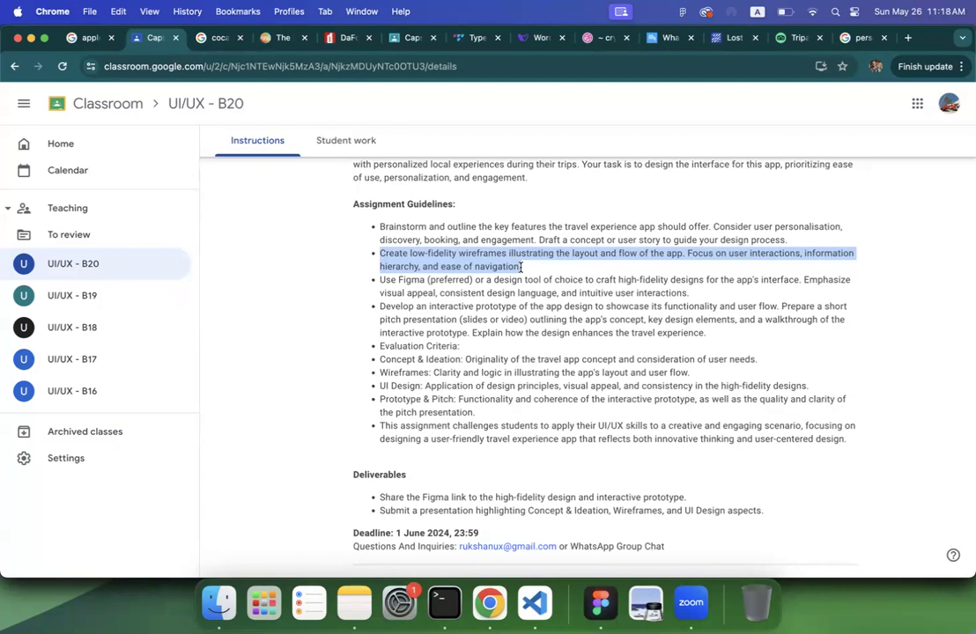
{"action": "triple_click", "coordinate": [462, 288]}
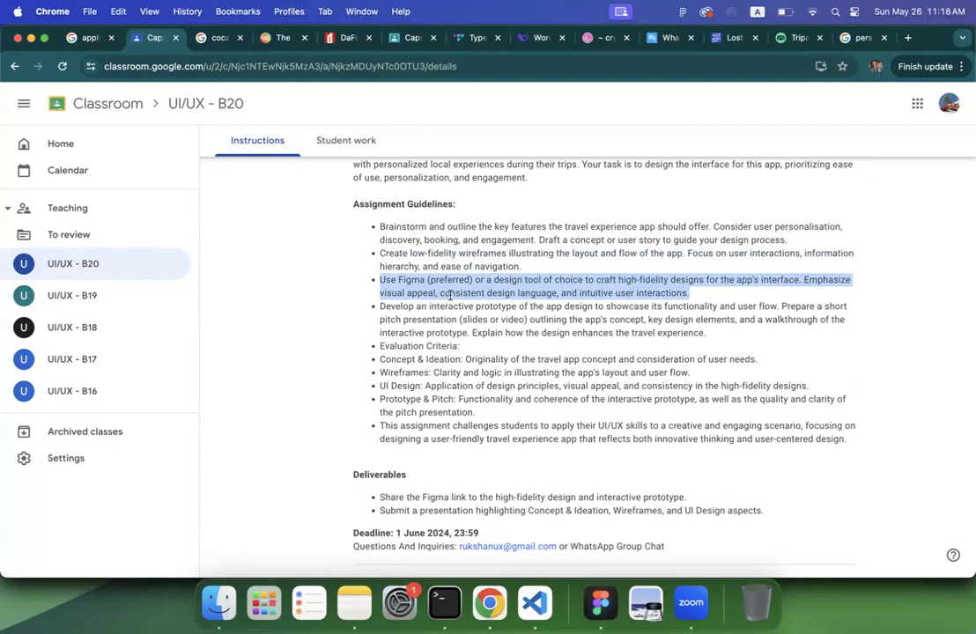
{"action": "triple_click", "coordinate": [610, 291]}
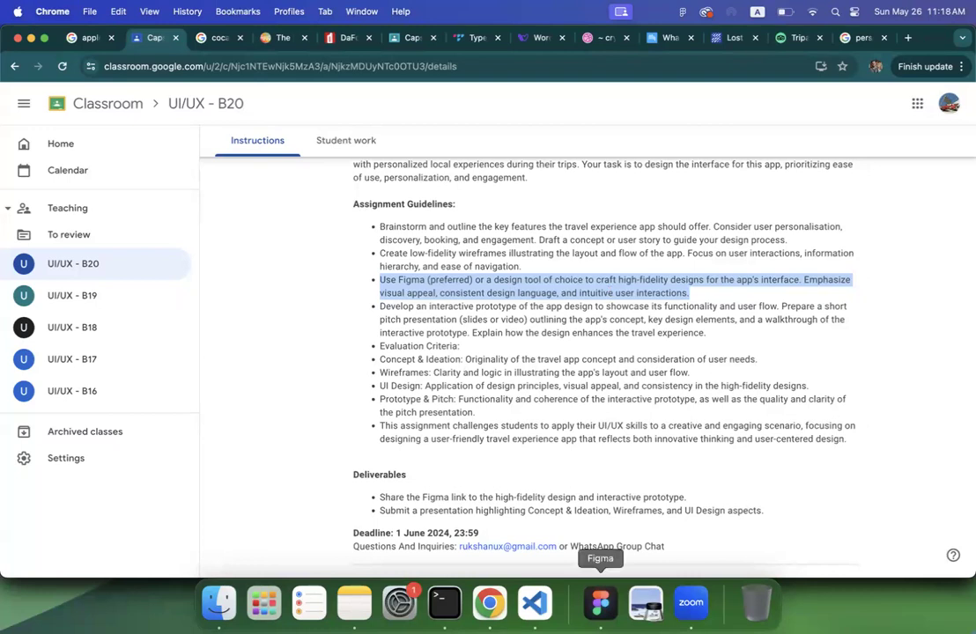
Step: Switch to the B20 file in Figma and inspect the sunset mountain card's dark mode variant, its separate instance and the instance's image frame
{"action": "left_click", "coordinate": [600, 603]}
{"action": "left_click", "coordinate": [214, 37]}
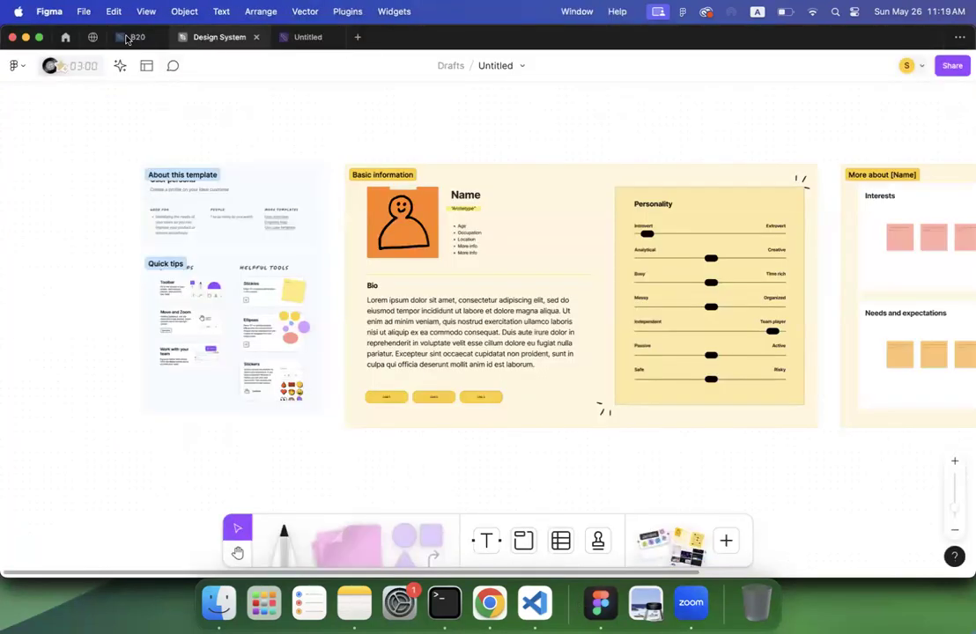
{"action": "left_click", "coordinate": [134, 37]}
{"action": "key", "text": "shift+1"}
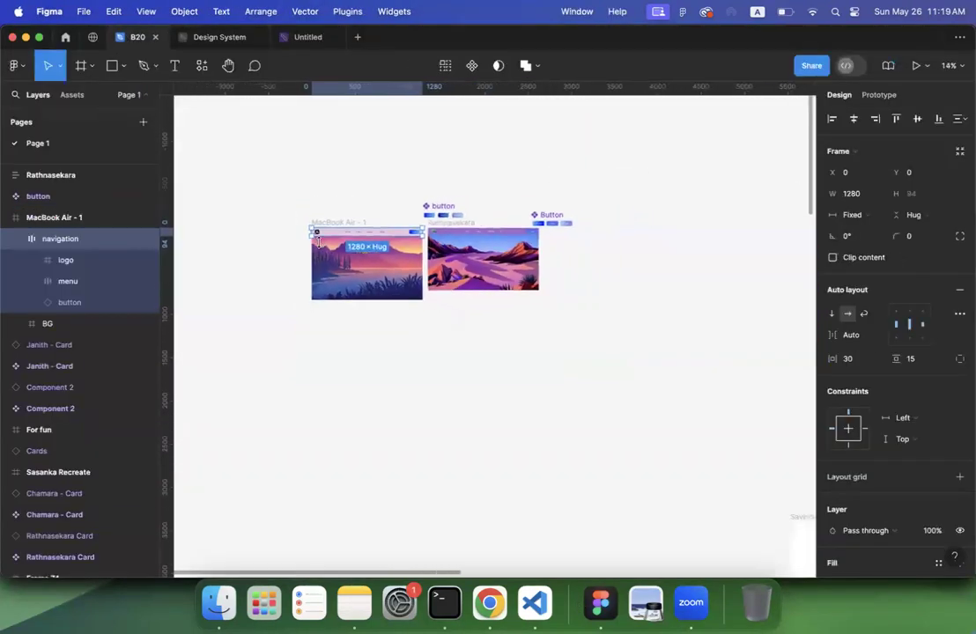
{"action": "scroll", "coordinate": [508, 197], "scroll_direction": "up", "scroll_amount": 15}
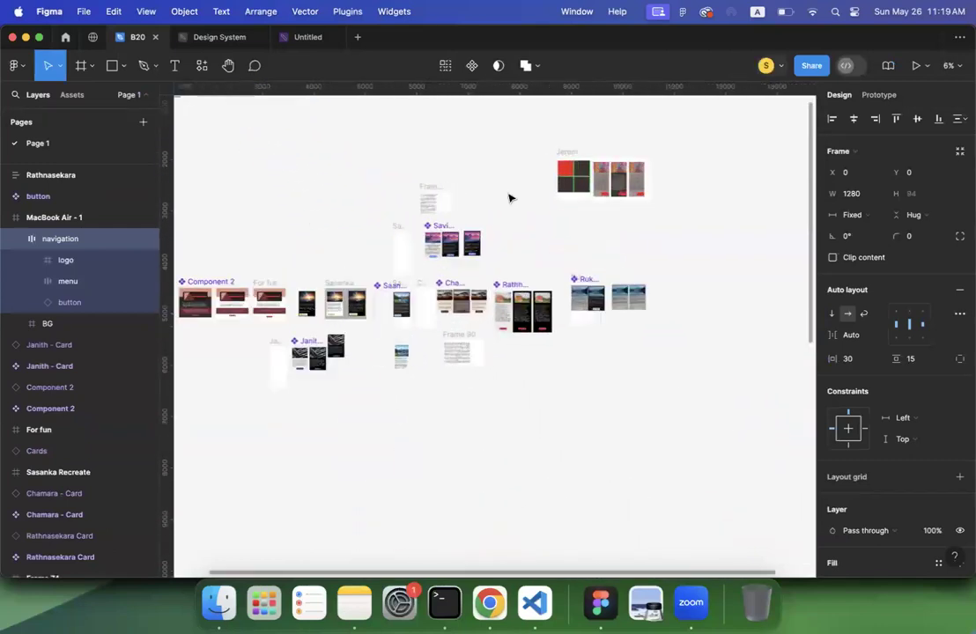
{"action": "scroll", "coordinate": [510, 198], "scroll_direction": "down", "scroll_amount": 5}
{"action": "scroll", "coordinate": [509, 198], "scroll_direction": "left", "scroll_amount": 3}
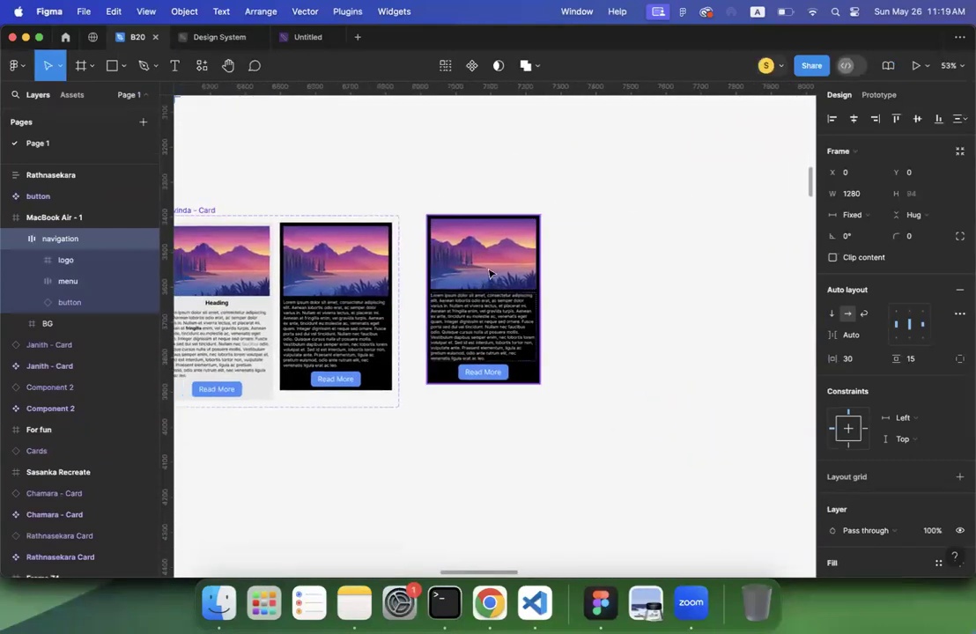
{"action": "scroll", "coordinate": [489, 271], "scroll_direction": "left", "scroll_amount": 3}
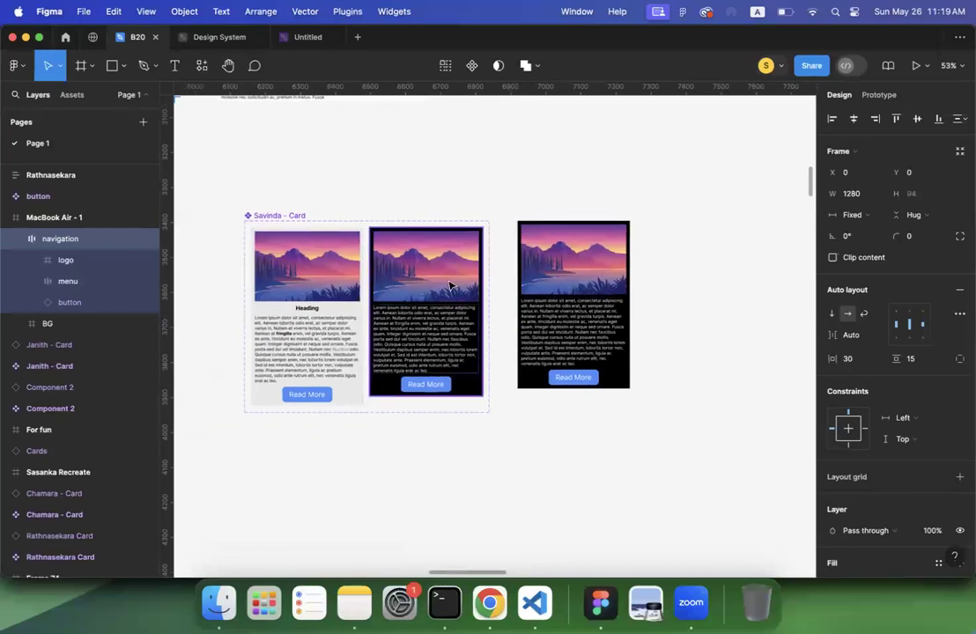
{"action": "left_click", "coordinate": [451, 284]}
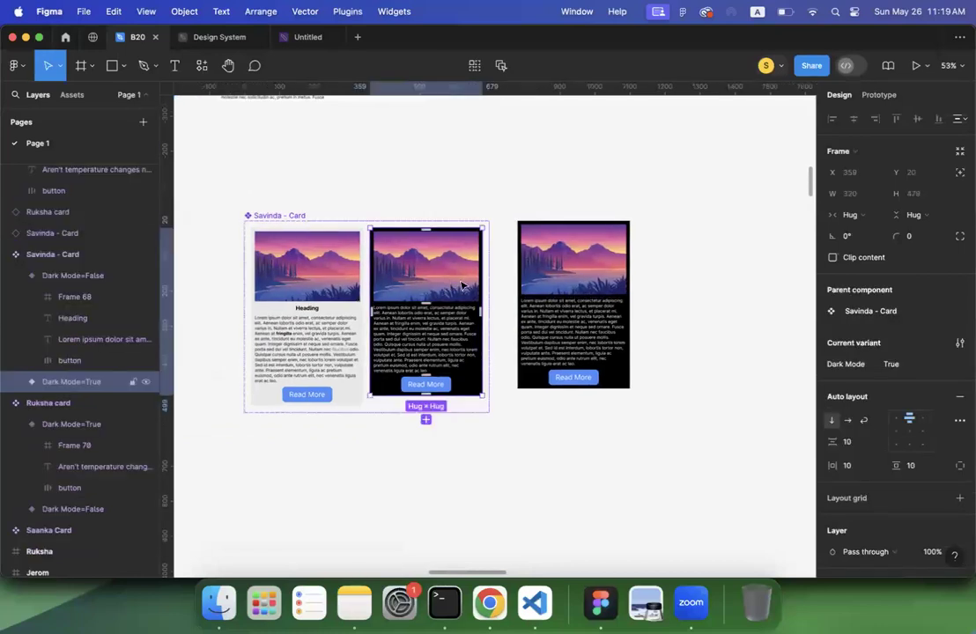
{"action": "left_click", "coordinate": [592, 322]}
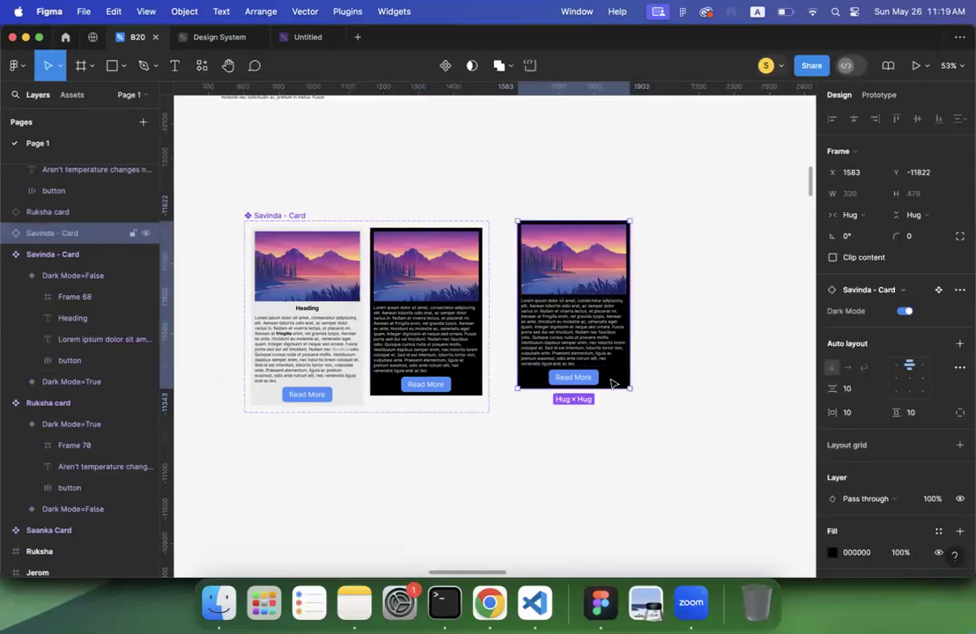
{"action": "double_click", "coordinate": [579, 266]}
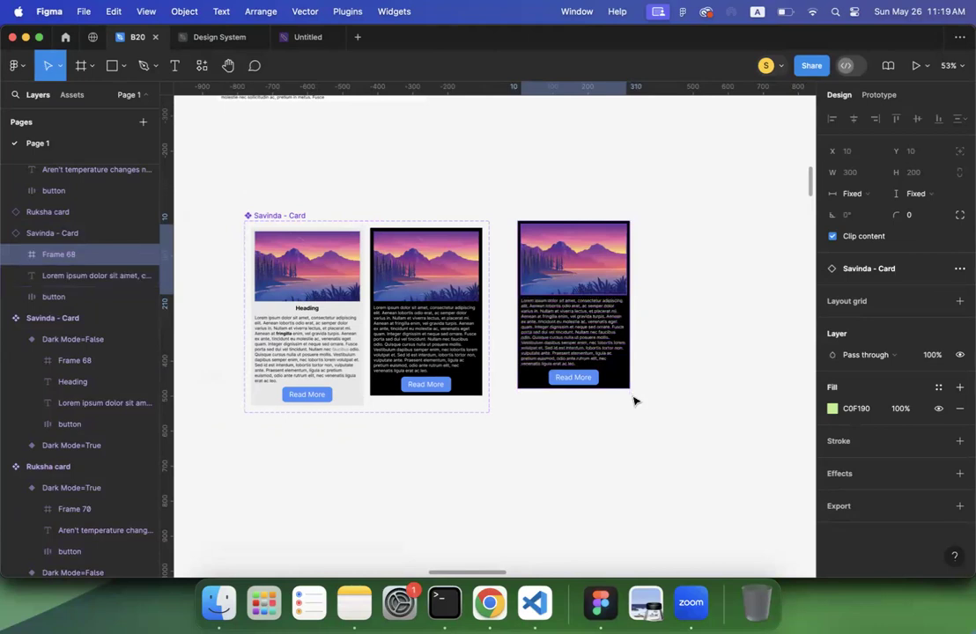
Step: Return to the capstone assignment in Chrome and highlight the interactive prototype guideline, followed by the Evaluation Criteria line
{"action": "left_click", "coordinate": [648, 608]}
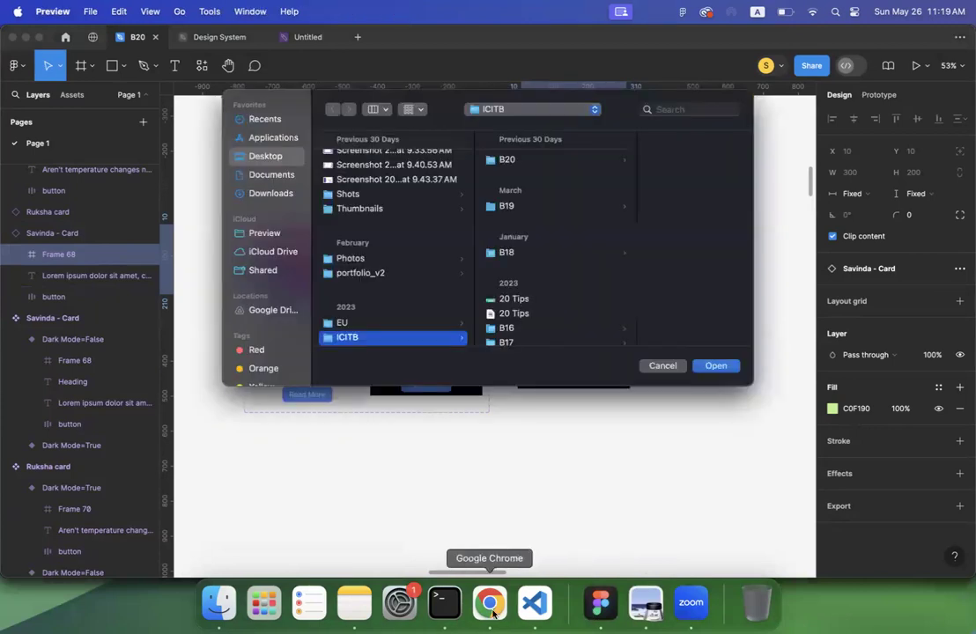
{"action": "left_click", "coordinate": [493, 606]}
{"action": "left_click", "coordinate": [377, 307]}
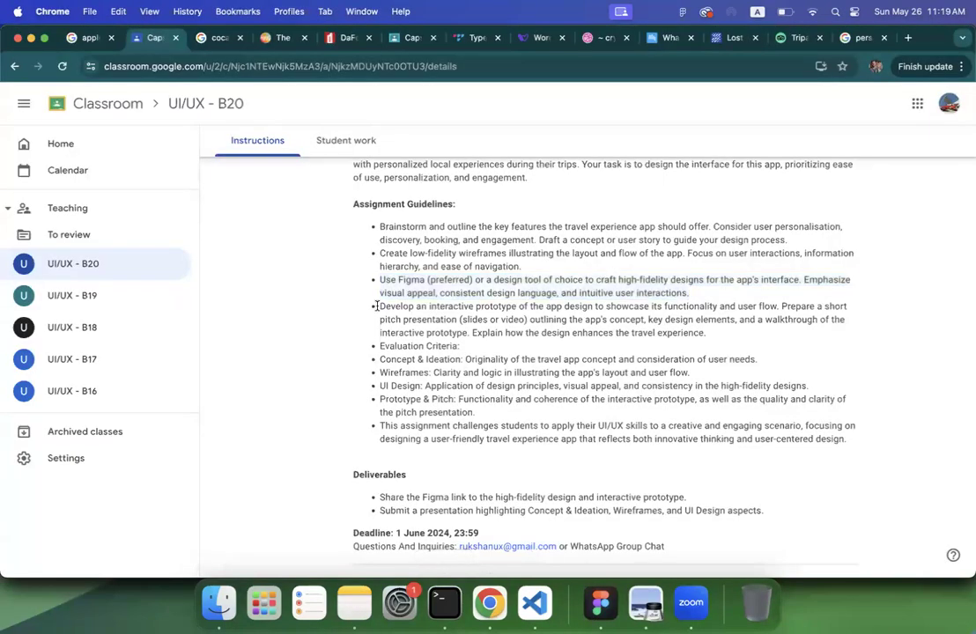
{"action": "scroll", "coordinate": [412, 308], "scroll_direction": "down", "scroll_amount": 1}
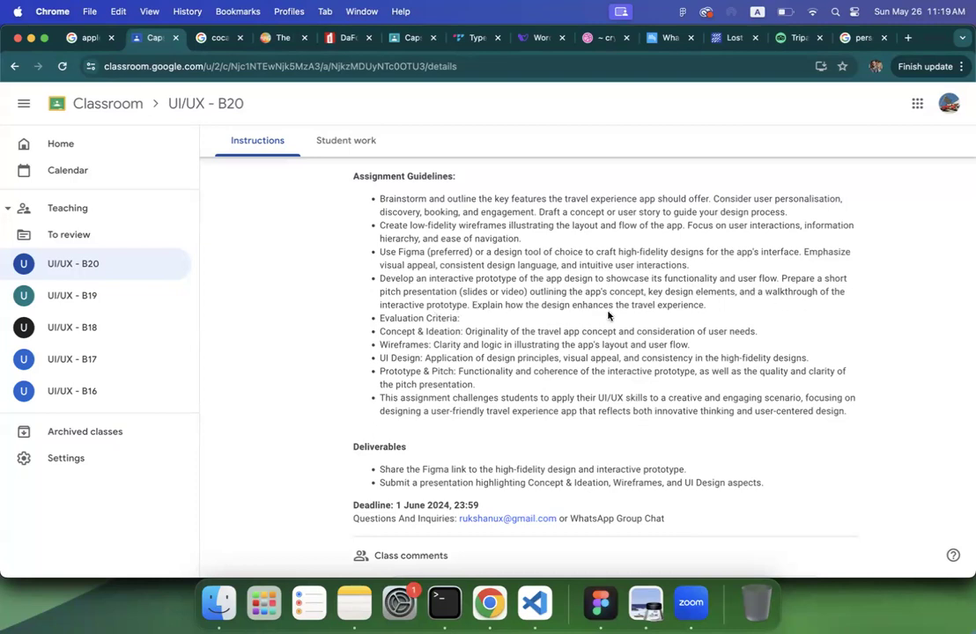
{"action": "triple_click", "coordinate": [411, 280]}
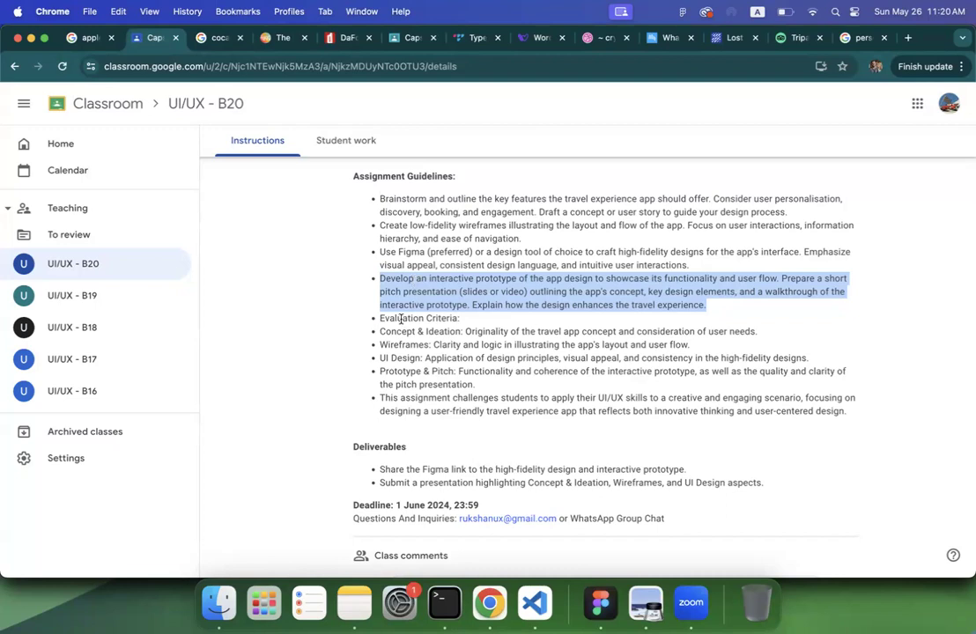
{"action": "triple_click", "coordinate": [401, 318]}
{"action": "scroll", "coordinate": [402, 319], "scroll_direction": "down", "scroll_amount": 1}
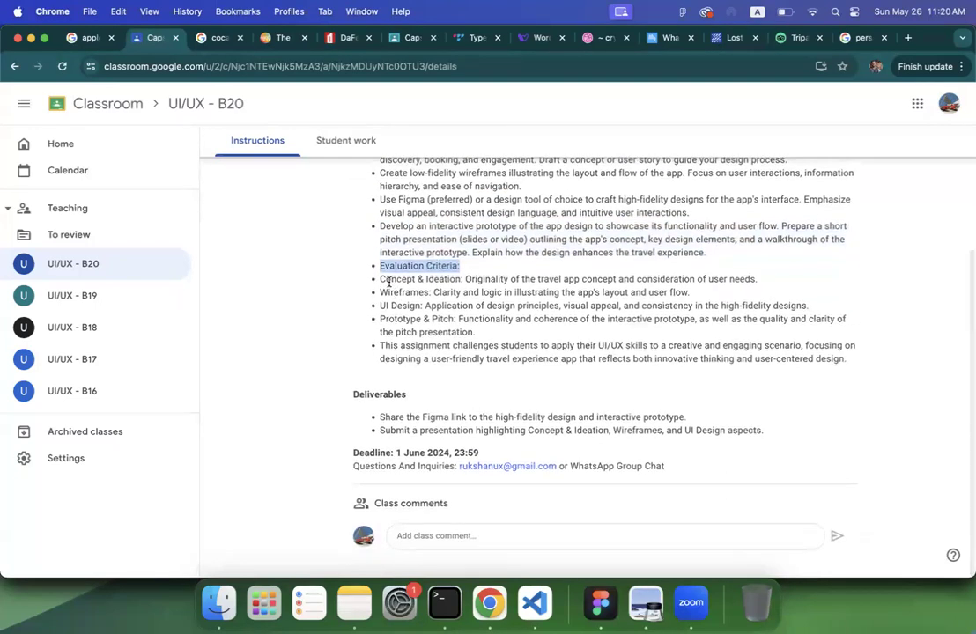
Step: Review the assignment guidelines again and highlight the Wireframes evaluation criterion
{"action": "left_click", "coordinate": [383, 279]}
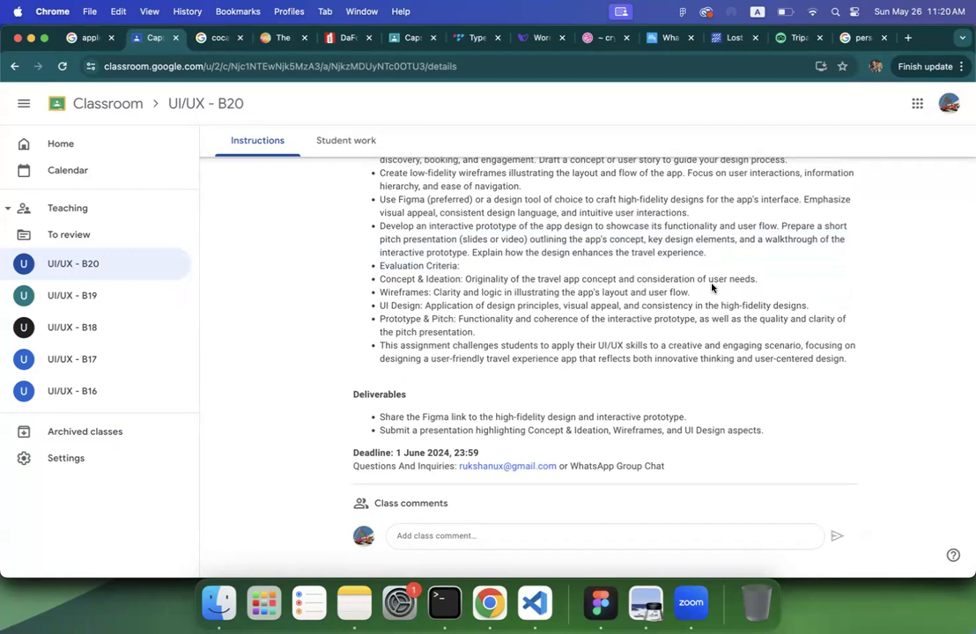
{"action": "scroll", "coordinate": [513, 280], "scroll_direction": "up", "scroll_amount": 1}
{"action": "scroll", "coordinate": [513, 279], "scroll_direction": "up", "scroll_amount": 3}
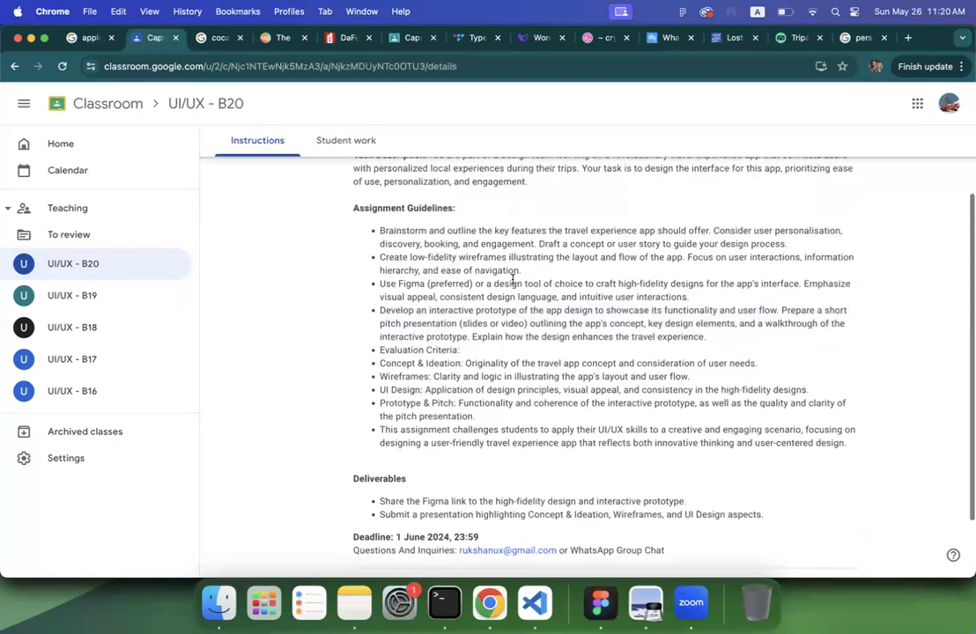
{"action": "scroll", "coordinate": [476, 282], "scroll_direction": "down", "scroll_amount": 3}
{"action": "scroll", "coordinate": [421, 294], "scroll_direction": "up", "scroll_amount": 1}
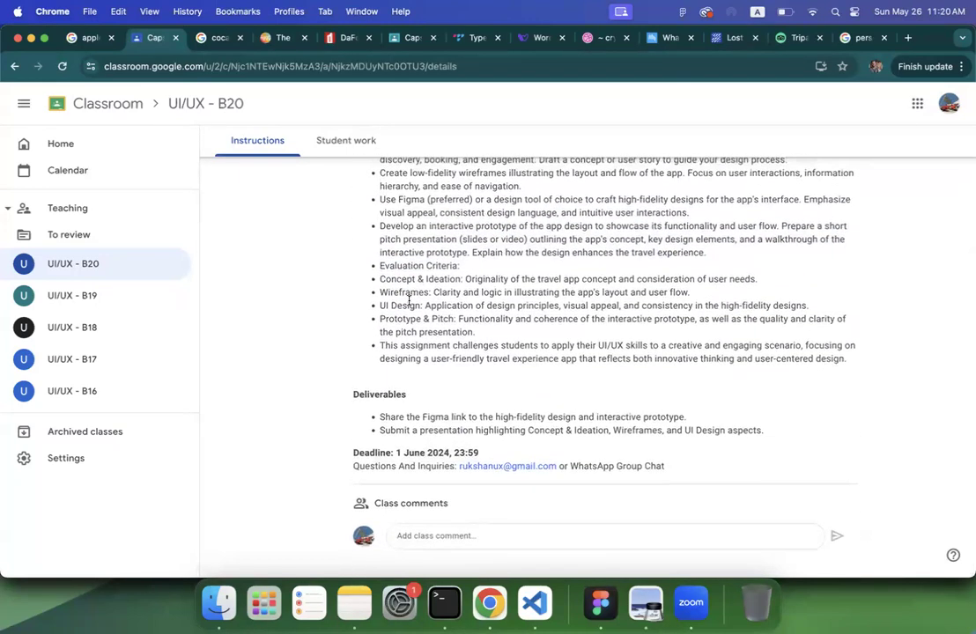
{"action": "triple_click", "coordinate": [408, 293]}
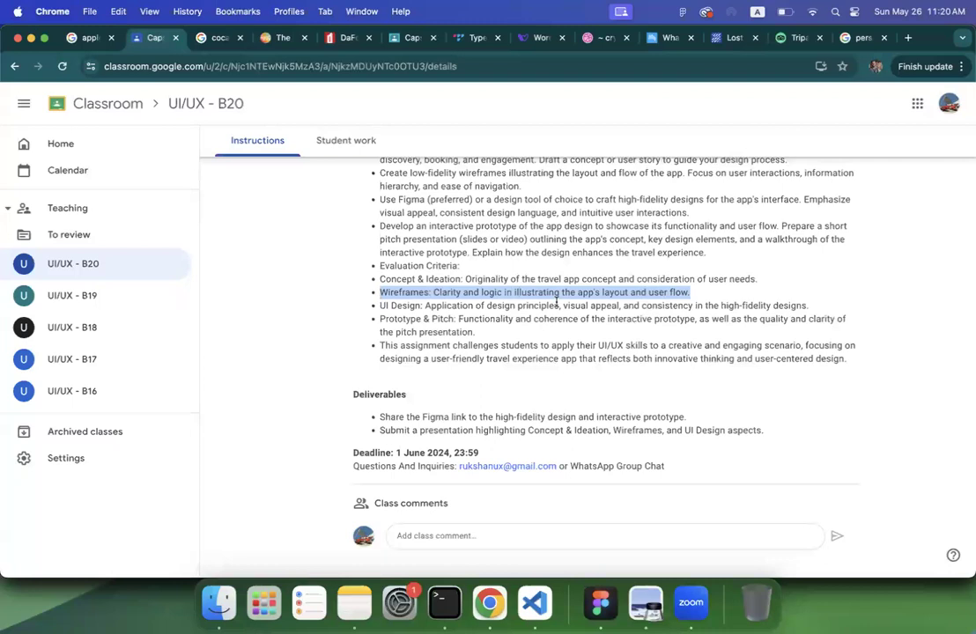
Step: Highlight the UI Design evaluation criterion and single out the word "visual" in it
{"action": "triple_click", "coordinate": [407, 306]}
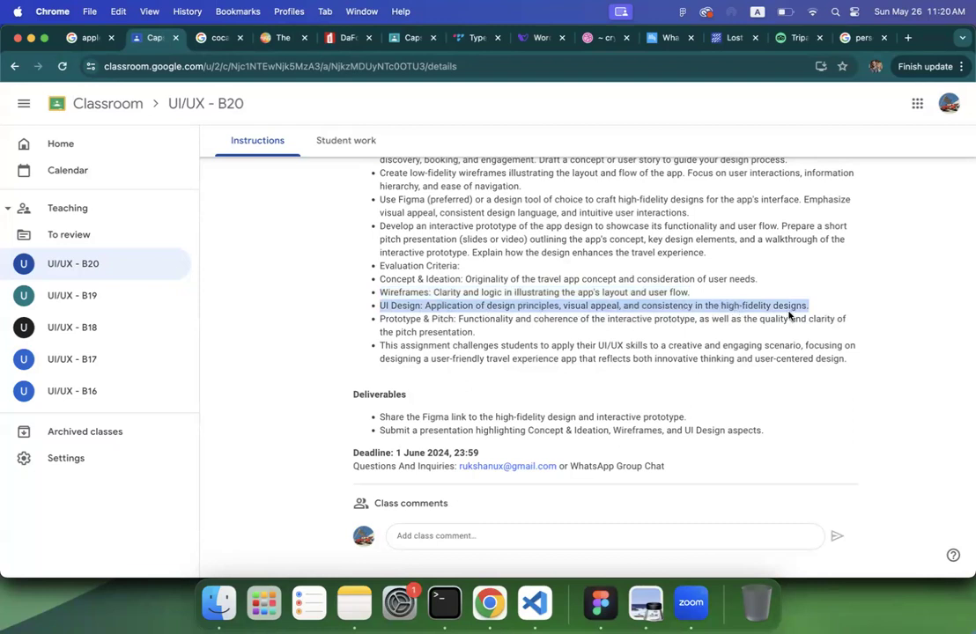
{"action": "left_click", "coordinate": [511, 306]}
{"action": "triple_click", "coordinate": [511, 306]}
{"action": "double_click", "coordinate": [580, 306]}
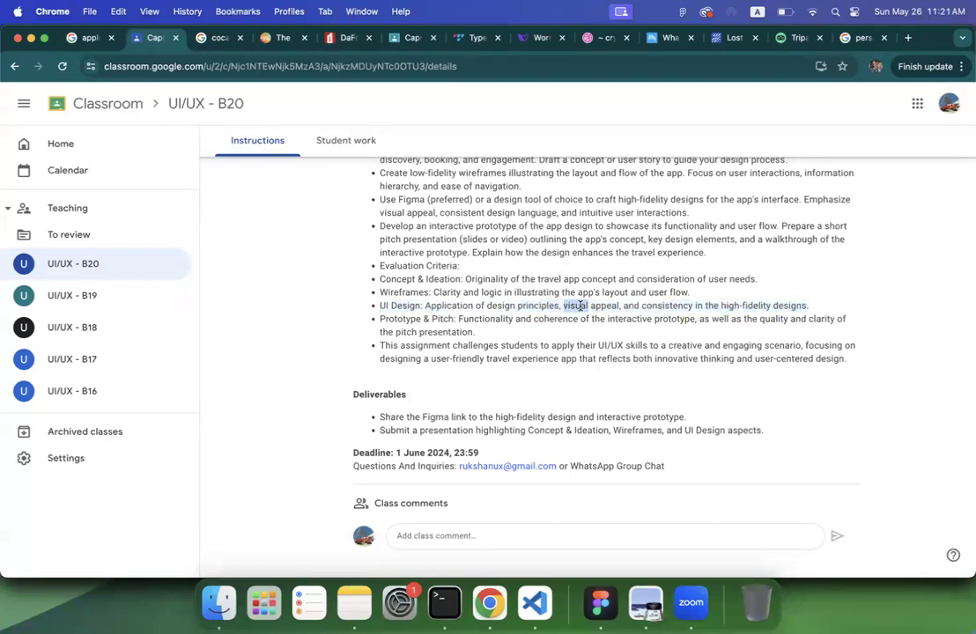
Step: Single out "appeal" and "consistency" in the UI Design criterion, then switch to Figma to inspect the sunset card's Read More button and dark variant
{"action": "double_click", "coordinate": [608, 307]}
{"action": "double_click", "coordinate": [659, 307]}
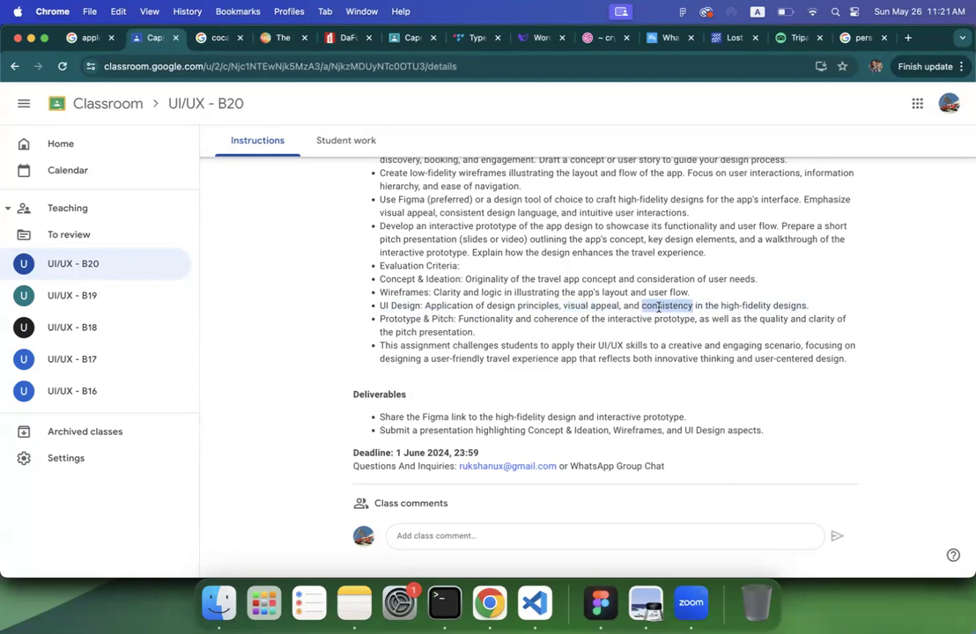
{"action": "left_click", "coordinate": [600, 601]}
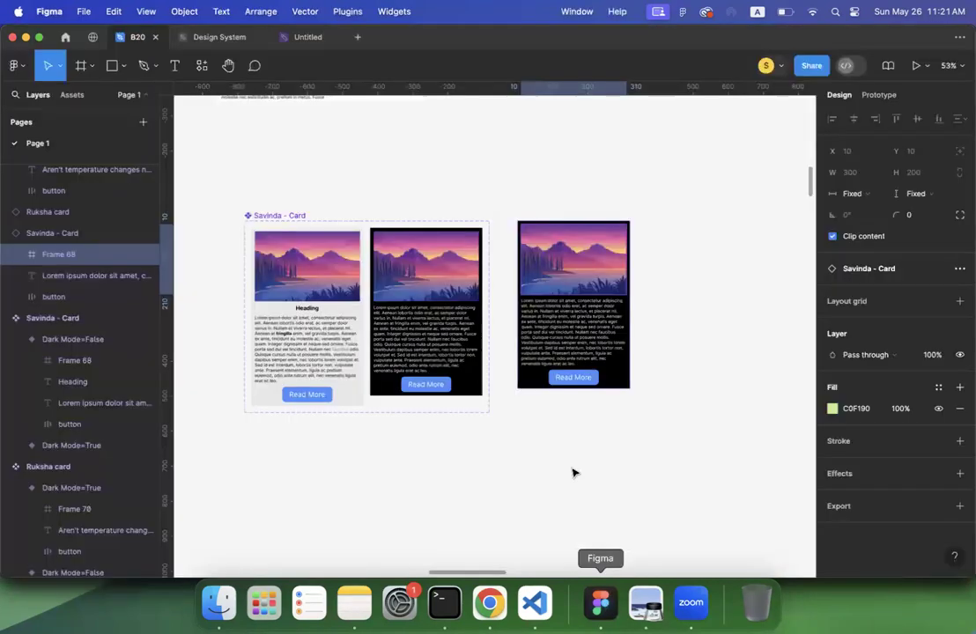
{"action": "left_click", "coordinate": [573, 474]}
{"action": "left_click", "coordinate": [571, 379]}
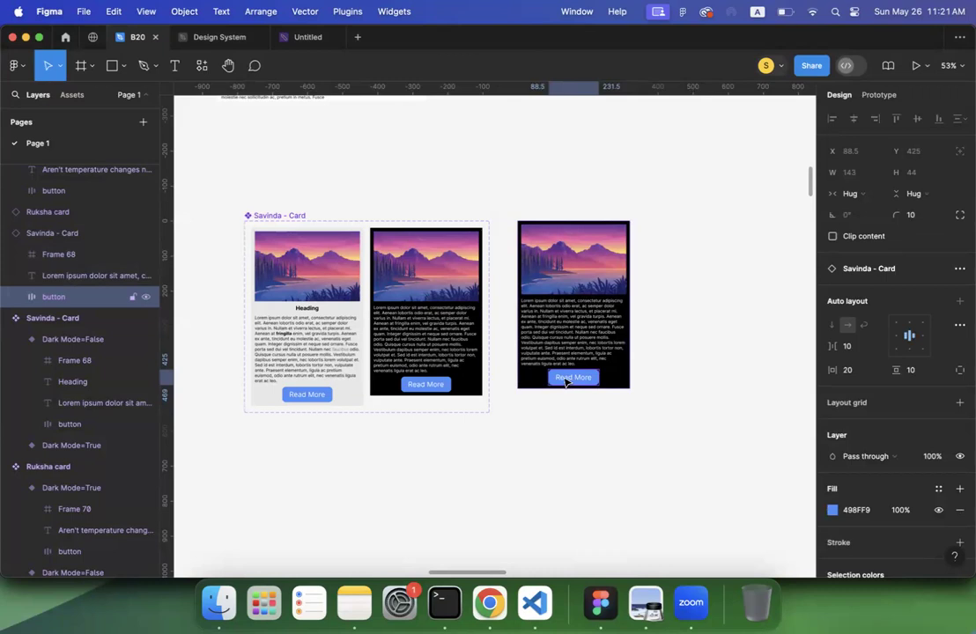
{"action": "left_click", "coordinate": [370, 335]}
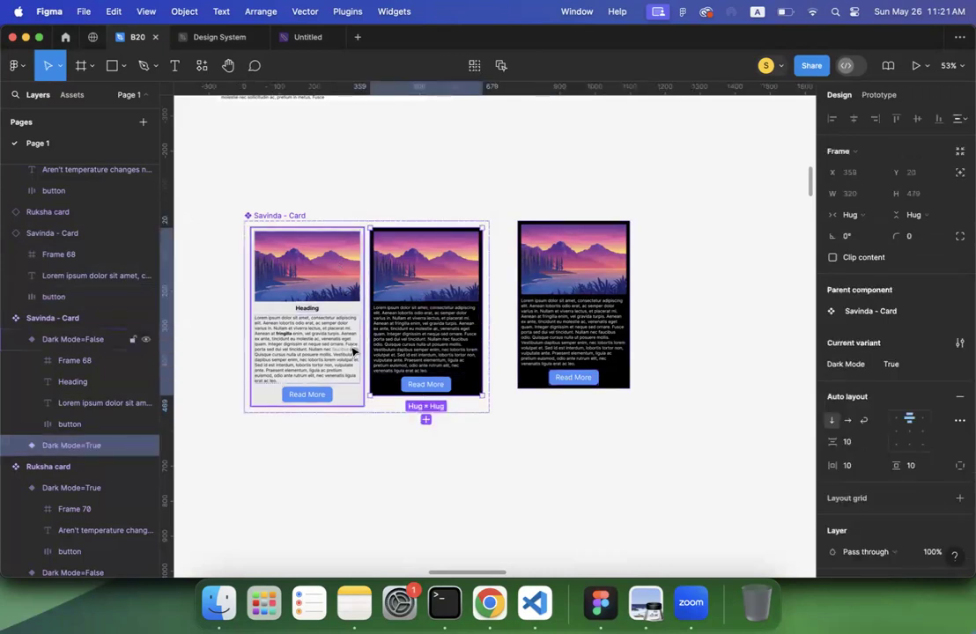
Step: Return to the capstone assignment in Chrome and highlight the Prototype & Pitch criterion and the deliverable on sharing the Figma link
{"action": "left_click", "coordinate": [646, 604]}
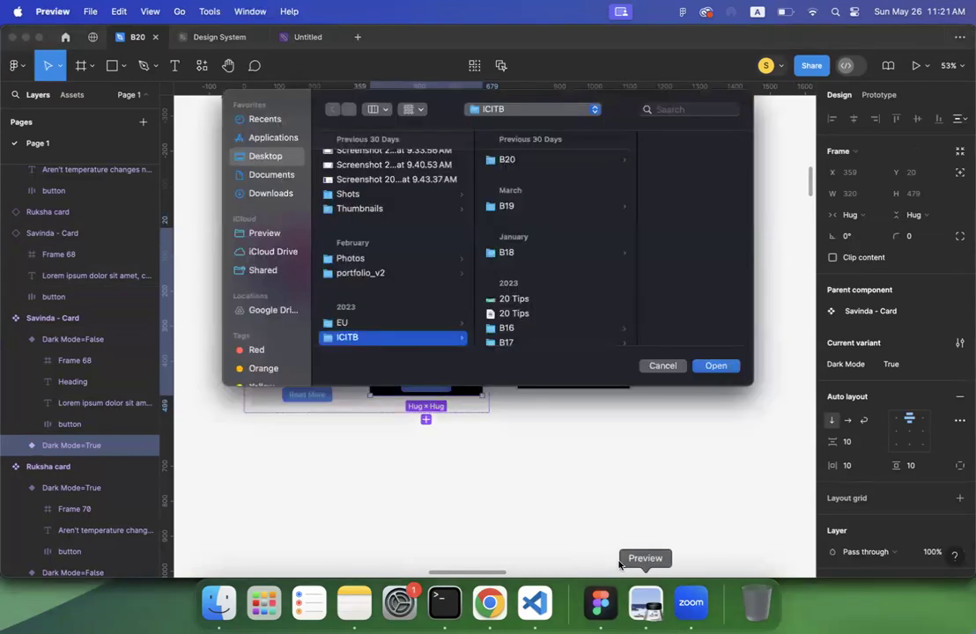
{"action": "left_click", "coordinate": [490, 605]}
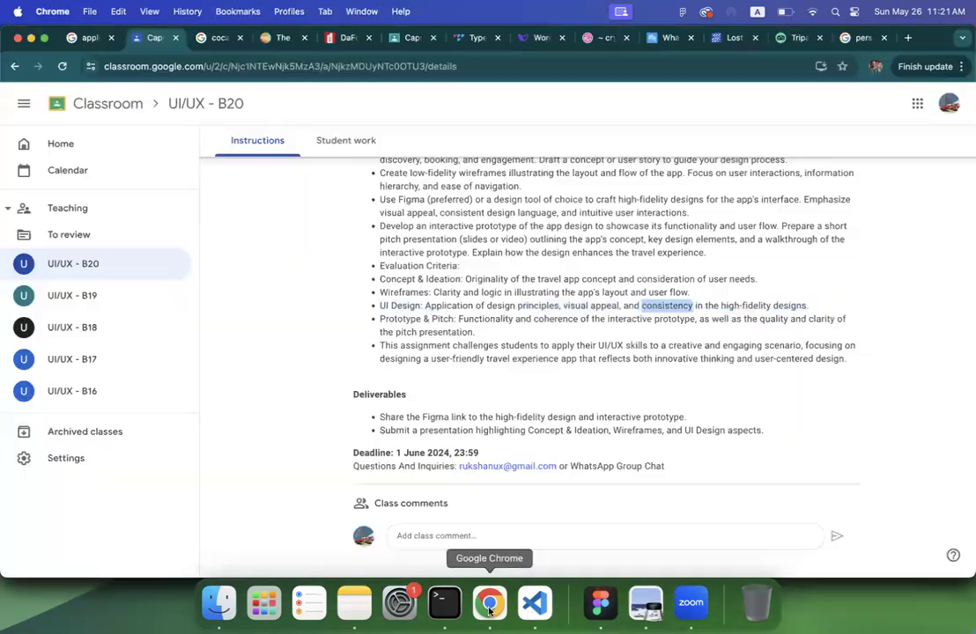
{"action": "triple_click", "coordinate": [426, 344]}
{"action": "triple_click", "coordinate": [420, 319]}
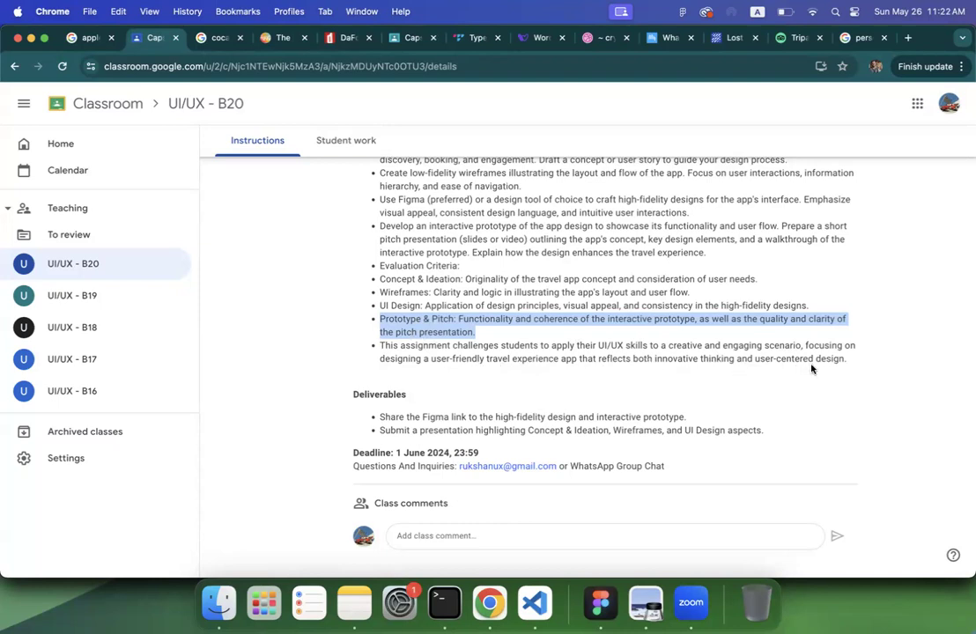
{"action": "triple_click", "coordinate": [390, 416]}
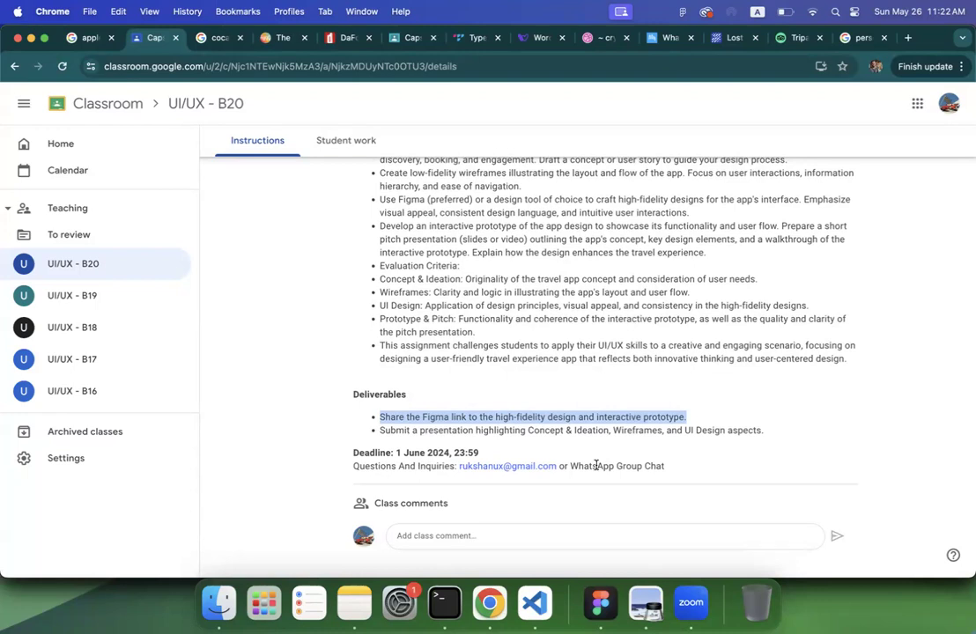
{"action": "left_click", "coordinate": [473, 360]}
{"action": "scroll", "coordinate": [473, 360], "scroll_direction": "up", "scroll_amount": 1}
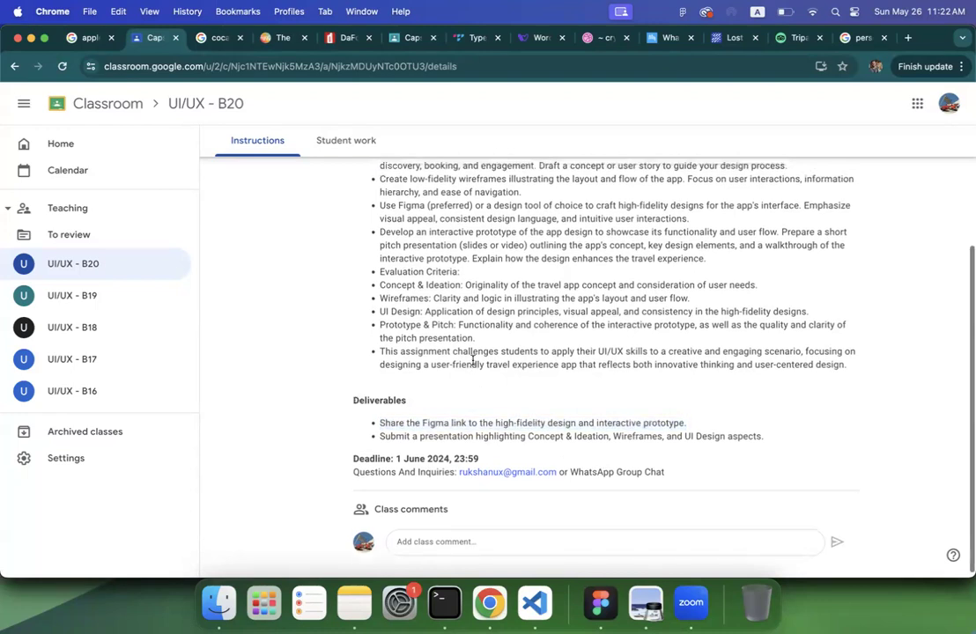
{"action": "scroll", "coordinate": [473, 361], "scroll_direction": "up", "scroll_amount": 2}
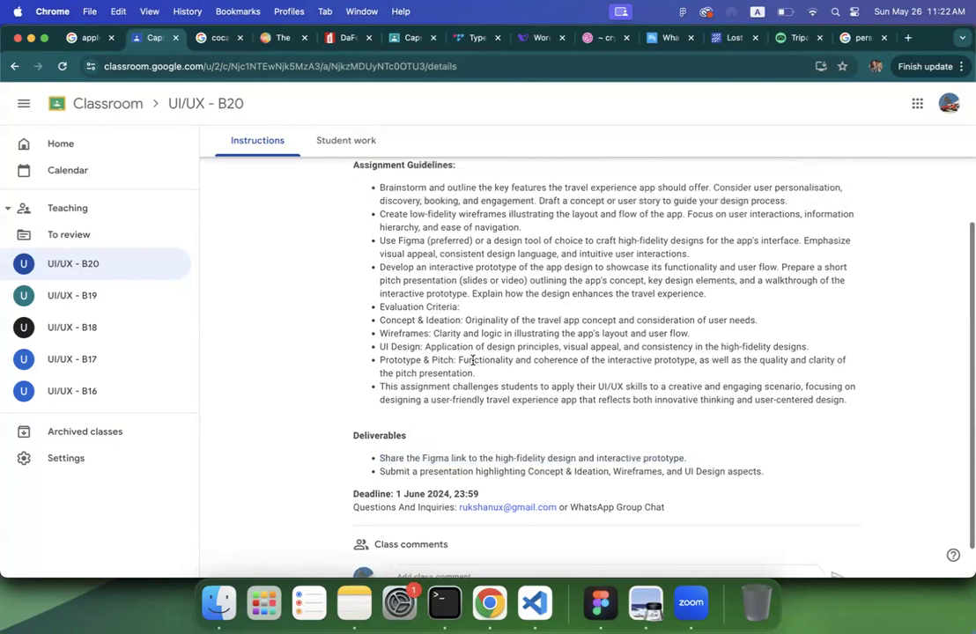
{"action": "scroll", "coordinate": [473, 361], "scroll_direction": "down", "scroll_amount": 1}
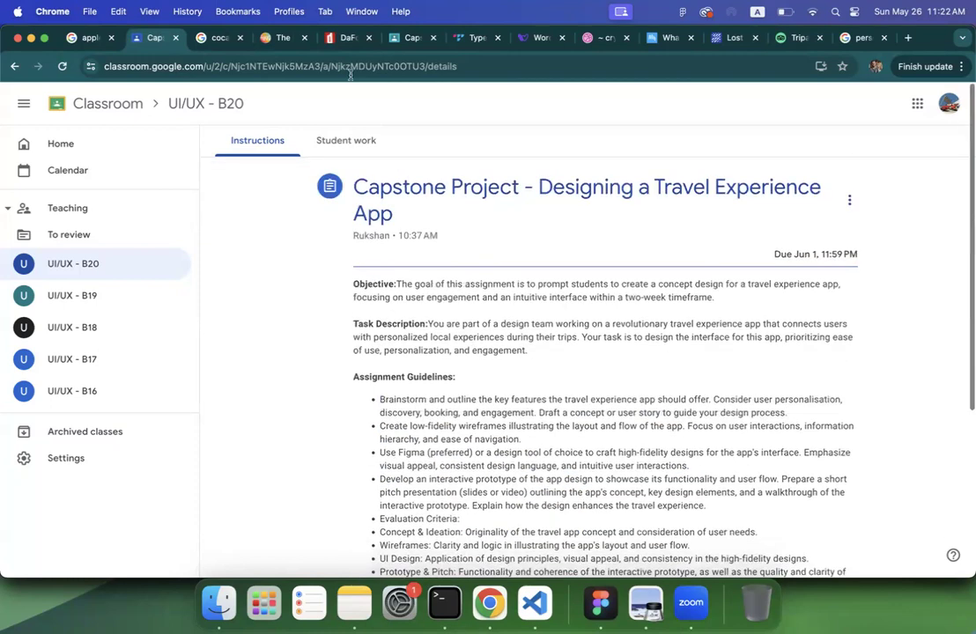
Step: Create a new blank design file in Figma and switch back to the capstone assignment in Chrome
{"action": "left_click", "coordinate": [601, 603]}
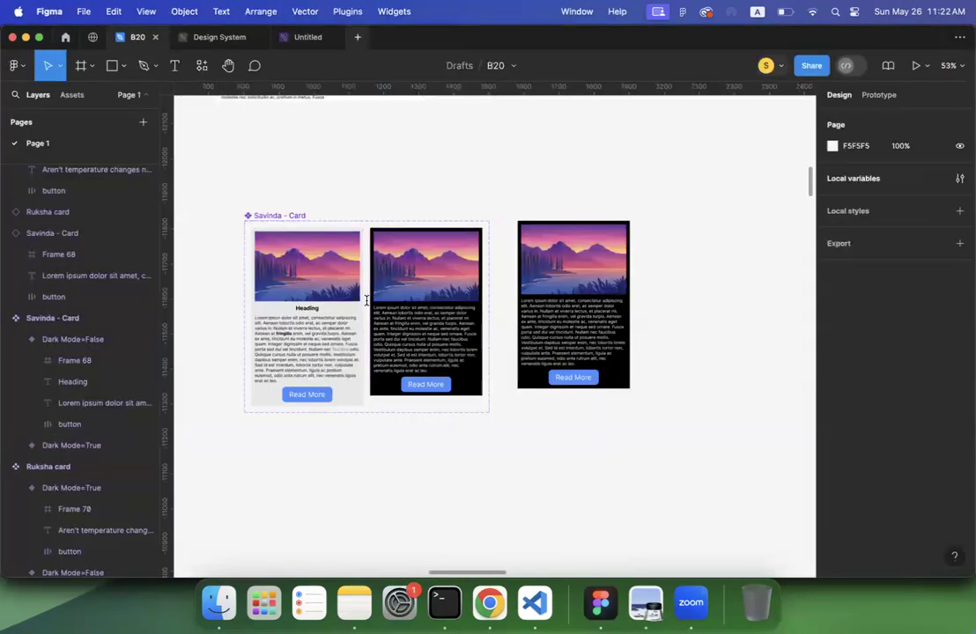
{"action": "key", "text": "super+n"}
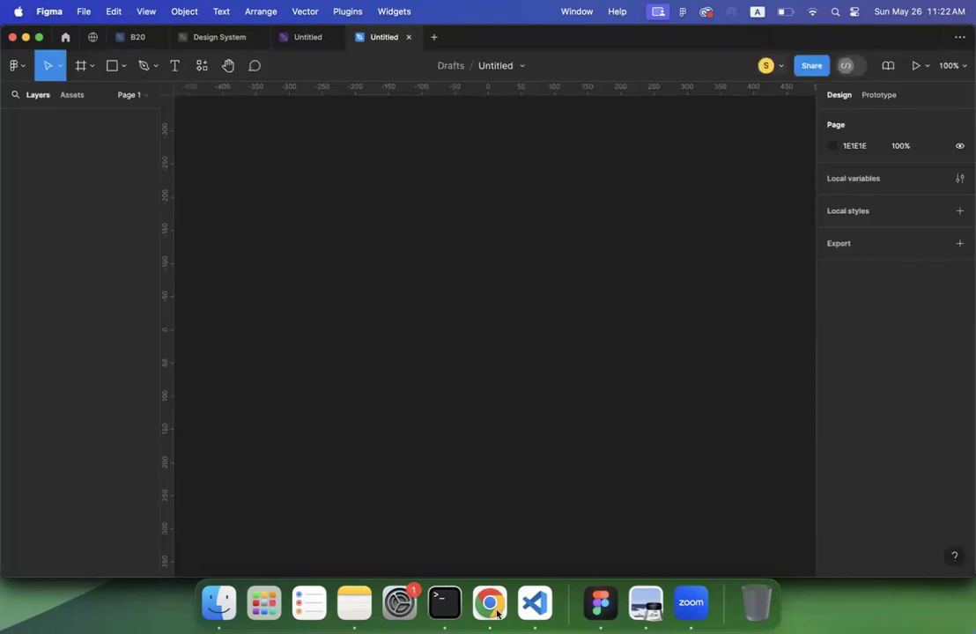
{"action": "key", "text": "super+Tab"}
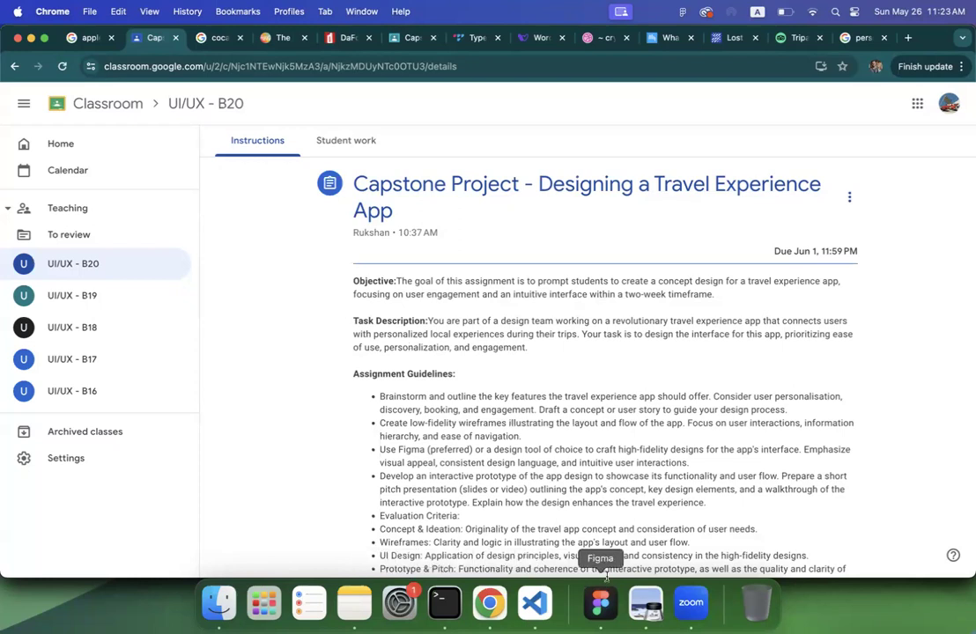
Step: Open lecture 2.pdf from the ICITB folder in Preview and display the UX design process diagram on page 5
{"action": "left_click", "coordinate": [645, 614]}
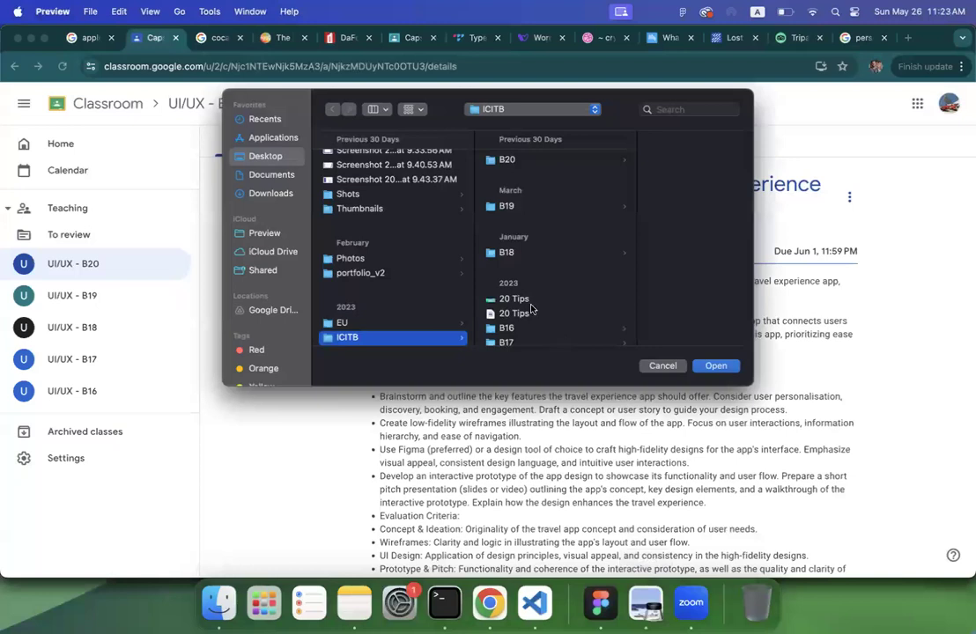
{"action": "scroll", "coordinate": [526, 304], "scroll_direction": "down", "scroll_amount": 2}
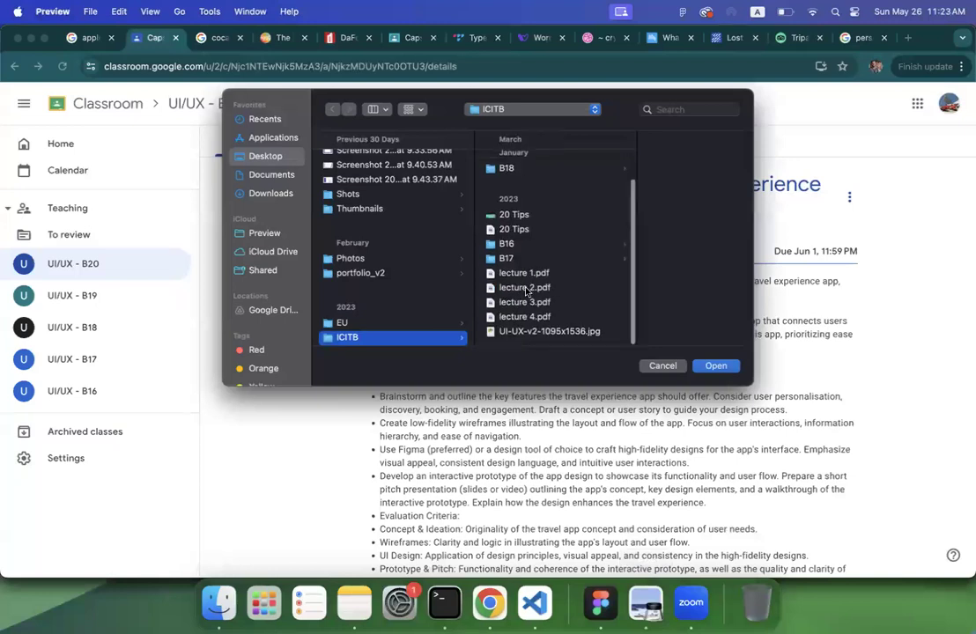
{"action": "double_click", "coordinate": [525, 288]}
{"action": "scroll", "coordinate": [60, 231], "scroll_direction": "up", "scroll_amount": 5}
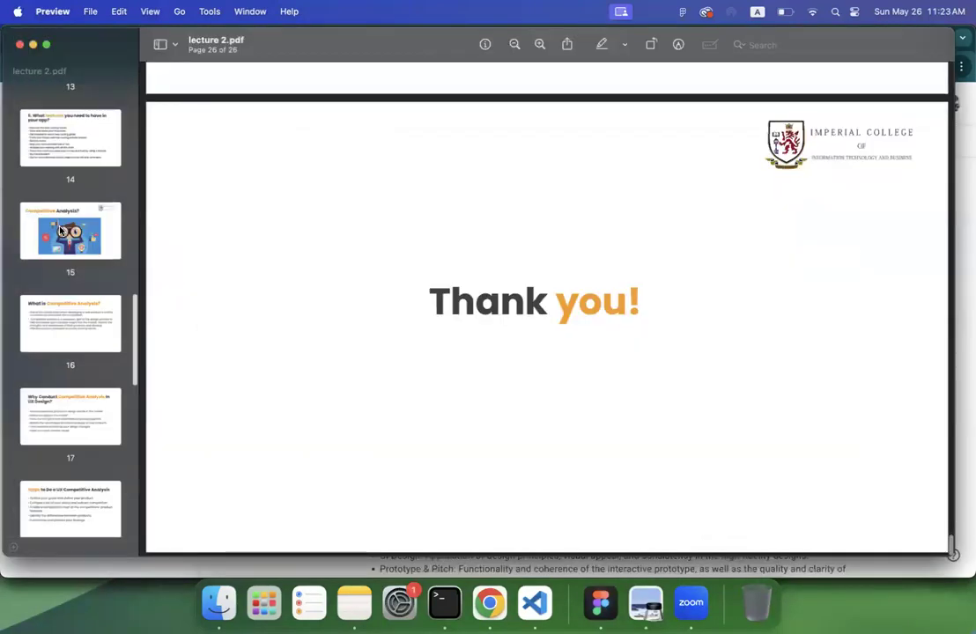
{"action": "scroll", "coordinate": [60, 227], "scroll_direction": "up", "scroll_amount": 10}
{"action": "scroll", "coordinate": [60, 230], "scroll_direction": "down", "scroll_amount": 4}
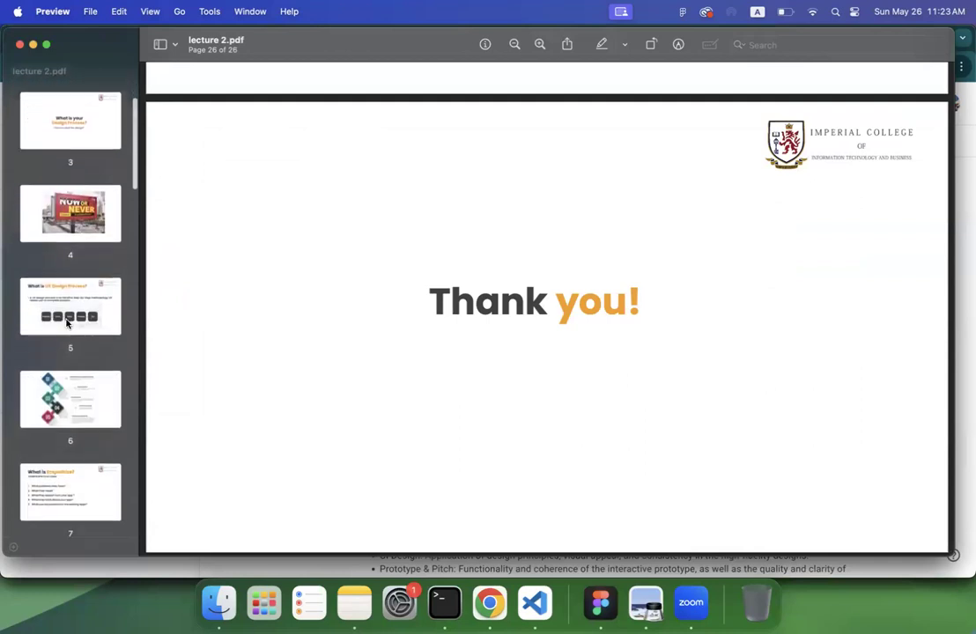
{"action": "left_click", "coordinate": [67, 324]}
{"action": "scroll", "coordinate": [342, 304], "scroll_direction": "down", "scroll_amount": 3}
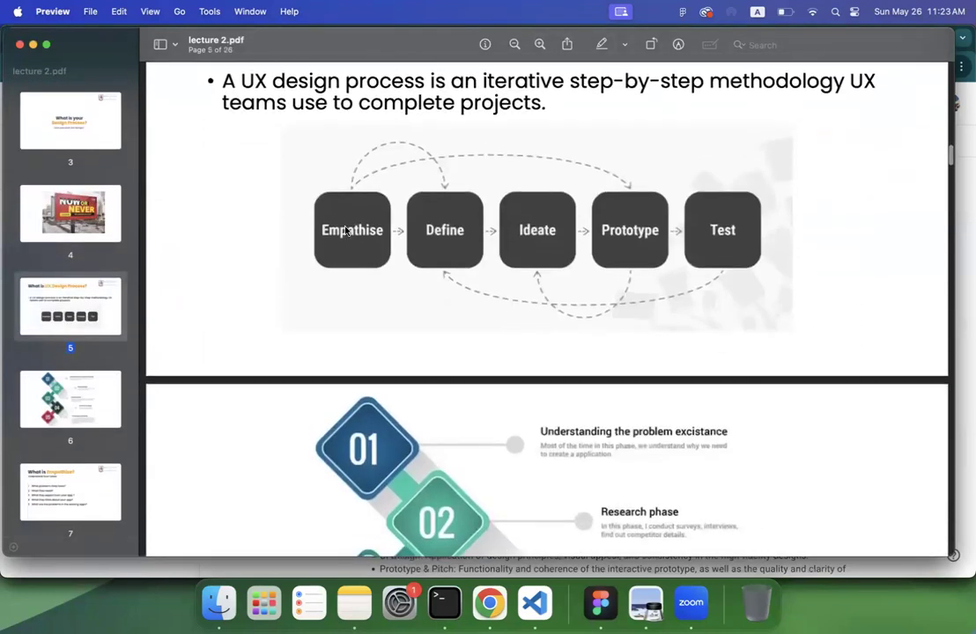
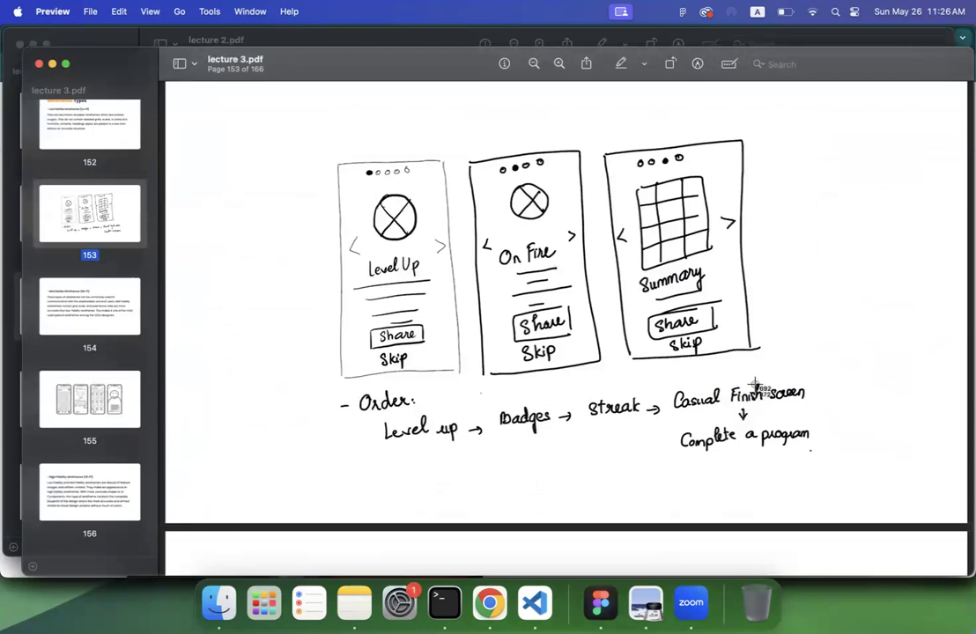
Step: Switch to the new Figma file and place the screenshot of the hand-drawn Level Up, On Fire and Summary wireframes on the canvas
{"action": "left_click", "coordinate": [601, 602]}
{"action": "left_click_drag", "start_coordinate": [941, 604], "coordinate": [375, 194]}
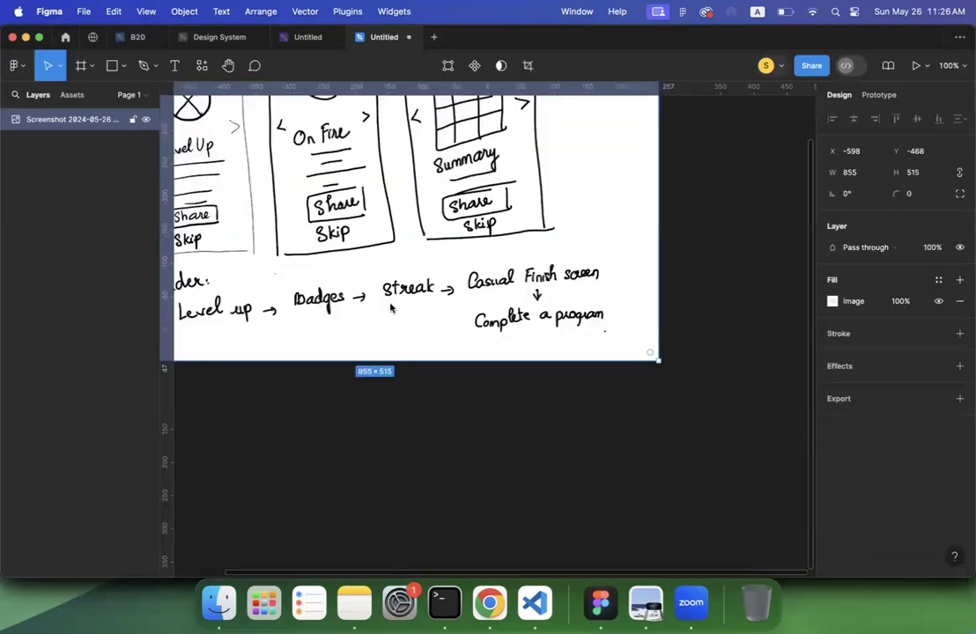
{"action": "scroll", "coordinate": [293, 269], "scroll_direction": "up", "scroll_amount": 5}
{"action": "scroll", "coordinate": [294, 270], "scroll_direction": "left", "scroll_amount": 5}
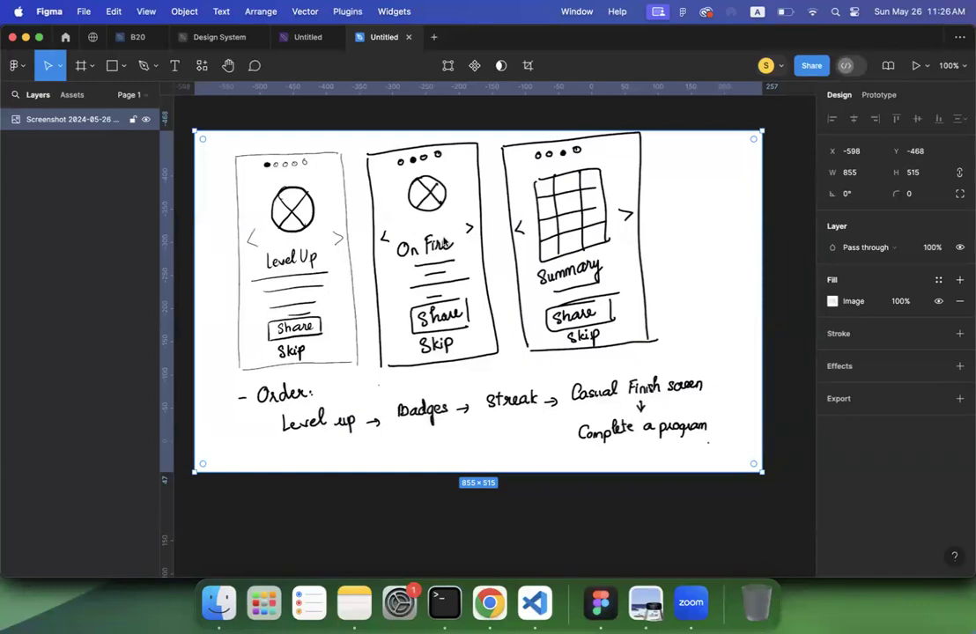
{"action": "scroll", "coordinate": [443, 240], "scroll_direction": "down", "scroll_amount": 5}
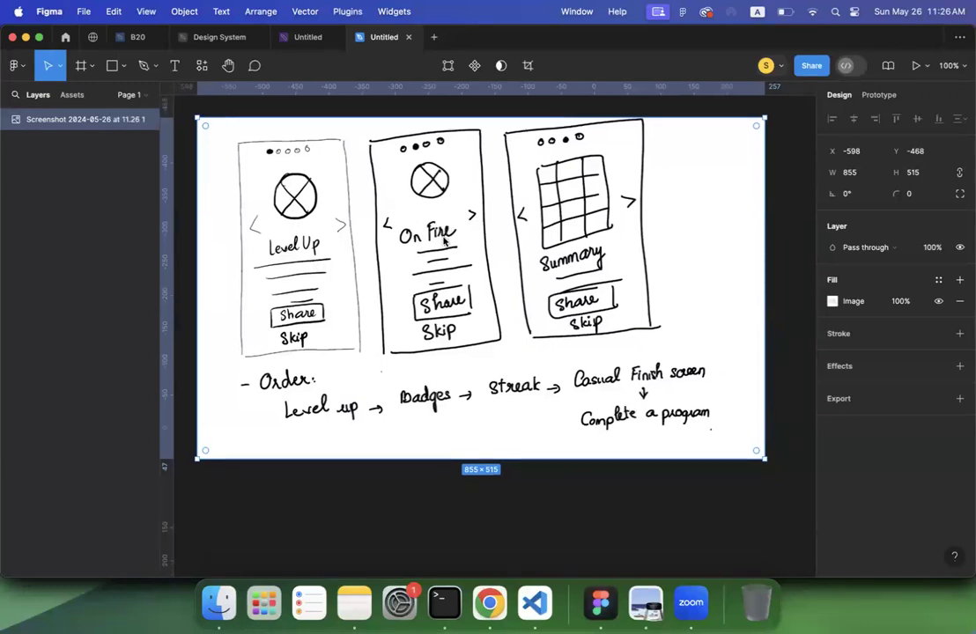
{"action": "scroll", "coordinate": [443, 241], "scroll_direction": "down", "scroll_amount": 1}
{"action": "scroll", "coordinate": [443, 240], "scroll_direction": "up", "scroll_amount": 3}
{"action": "scroll", "coordinate": [443, 240], "scroll_direction": "down", "scroll_amount": 2}
{"action": "scroll", "coordinate": [443, 241], "scroll_direction": "right", "scroll_amount": 1}
{"action": "scroll", "coordinate": [445, 240], "scroll_direction": "up", "scroll_amount": 1}
{"action": "scroll", "coordinate": [445, 241], "scroll_direction": "left", "scroll_amount": 1}
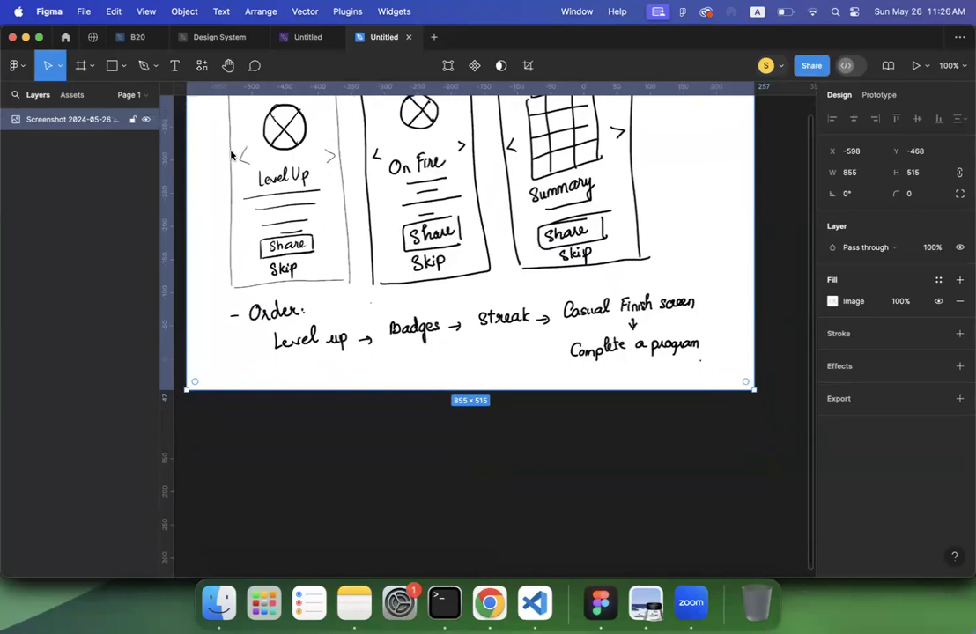
Step: Add an iPhone 14 & 15 Pro Max frame beside the hand-drawn wireframe screenshot
{"action": "left_click", "coordinate": [79, 70]}
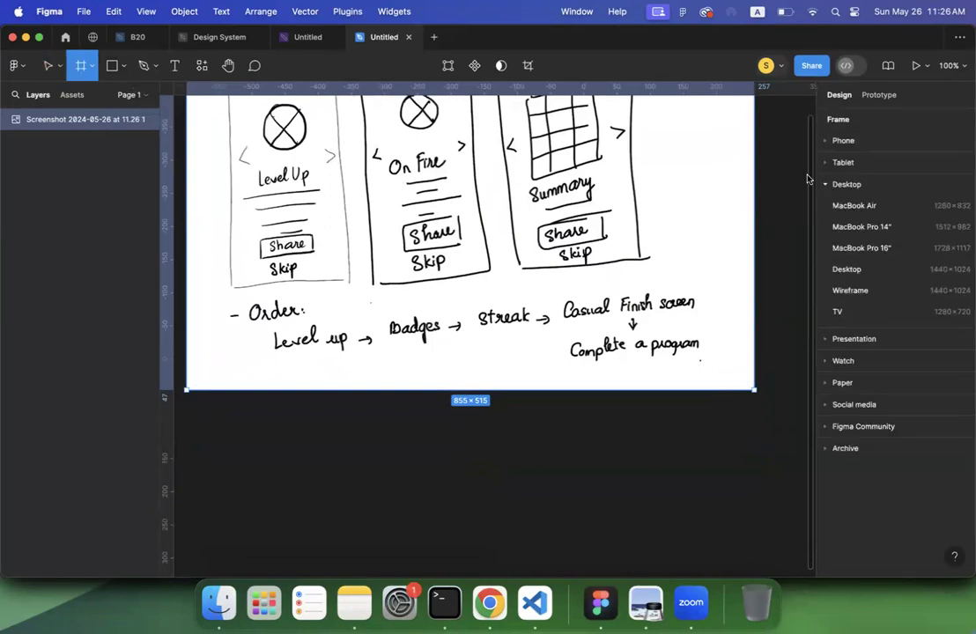
{"action": "left_click", "coordinate": [841, 140]}
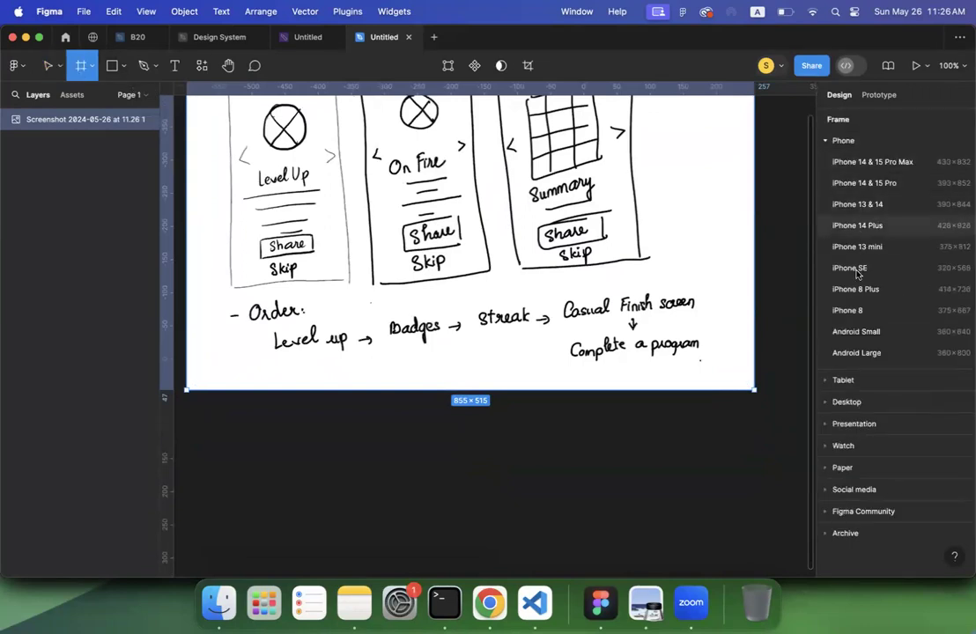
{"action": "left_click", "coordinate": [864, 161]}
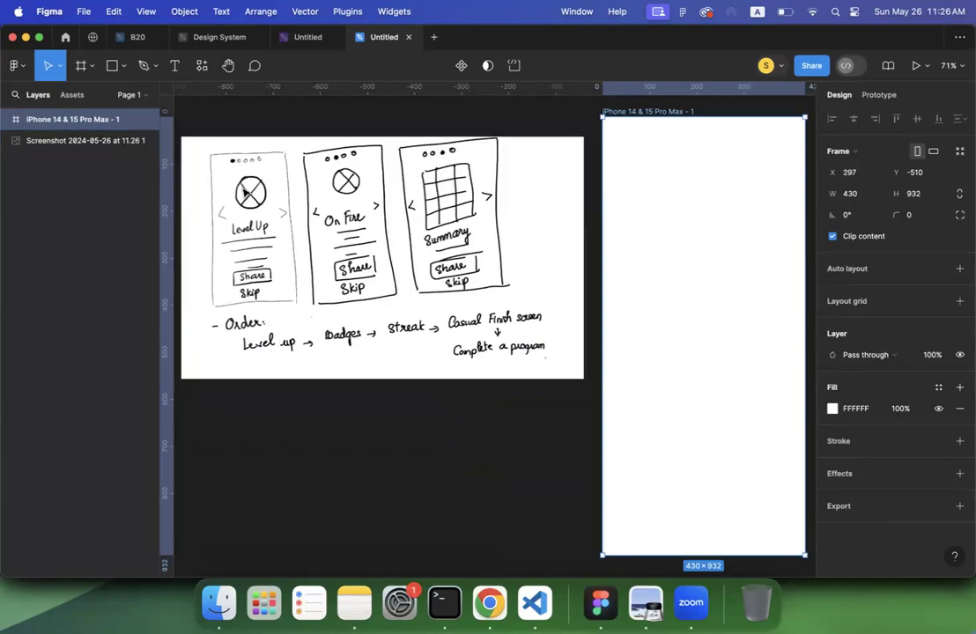
{"action": "scroll", "coordinate": [236, 189], "scroll_direction": "right", "scroll_amount": 4}
{"action": "scroll", "coordinate": [236, 188], "scroll_direction": "down", "scroll_amount": 2}
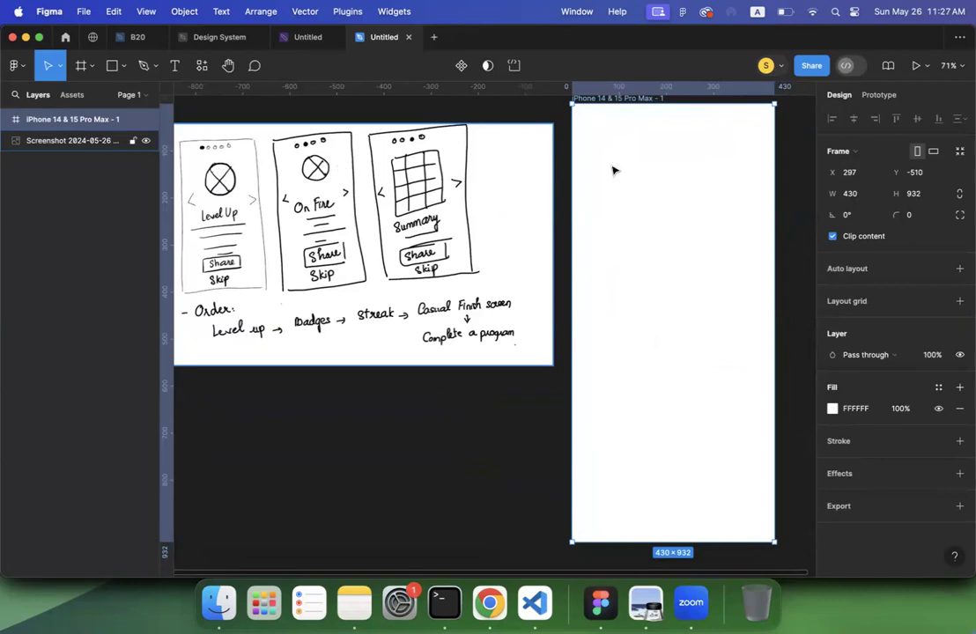
Step: Draw a circle about 34 × 34 on the empty canvas above the wireframe screenshot using the Ellipse tool
{"action": "scroll", "coordinate": [318, 173], "scroll_direction": "up", "scroll_amount": 2}
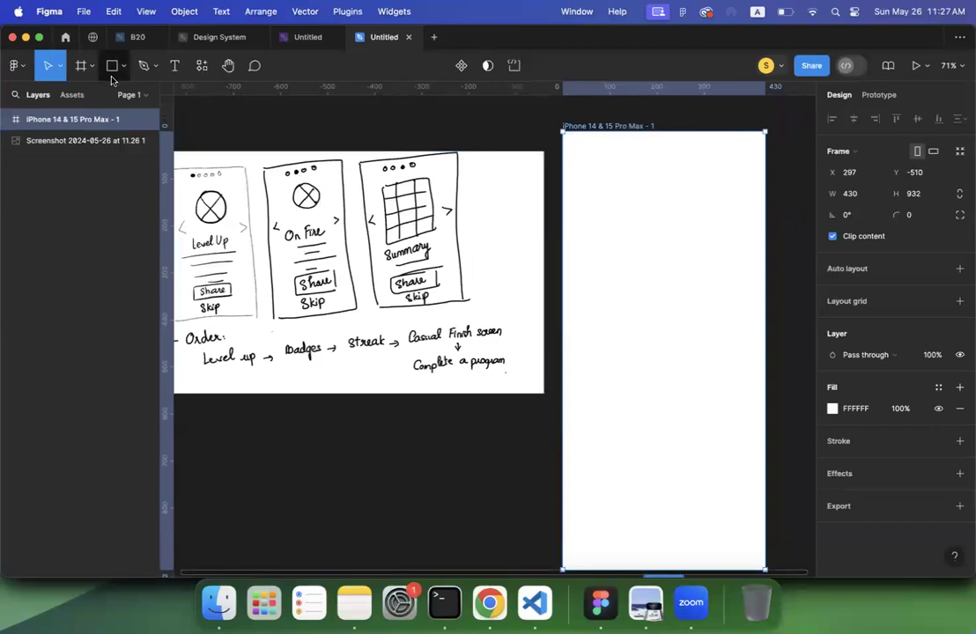
{"action": "scroll", "coordinate": [224, 123], "scroll_direction": "up", "scroll_amount": 3}
{"action": "scroll", "coordinate": [225, 123], "scroll_direction": "left", "scroll_amount": 2}
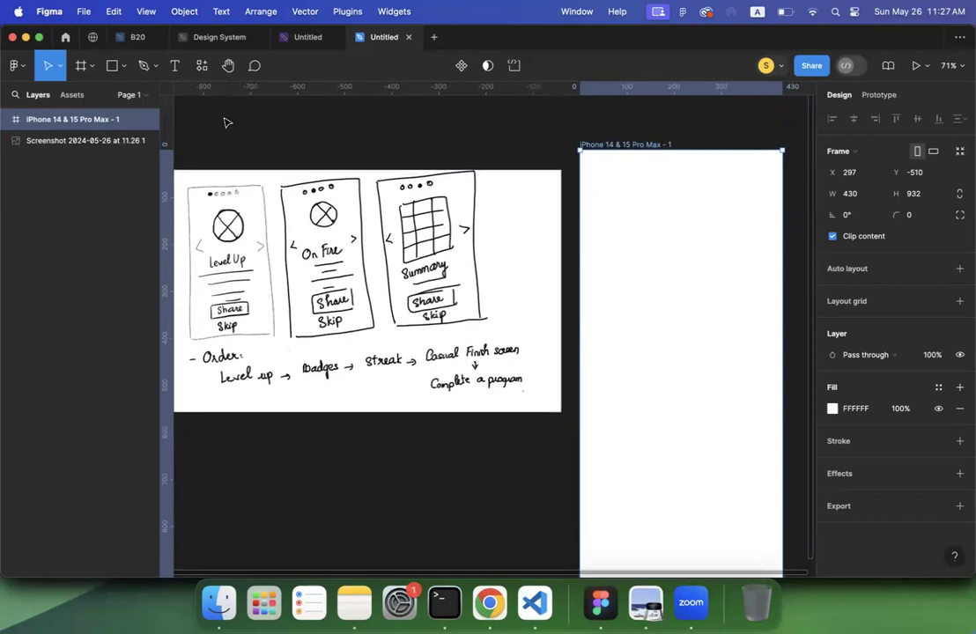
{"action": "left_click", "coordinate": [223, 151]}
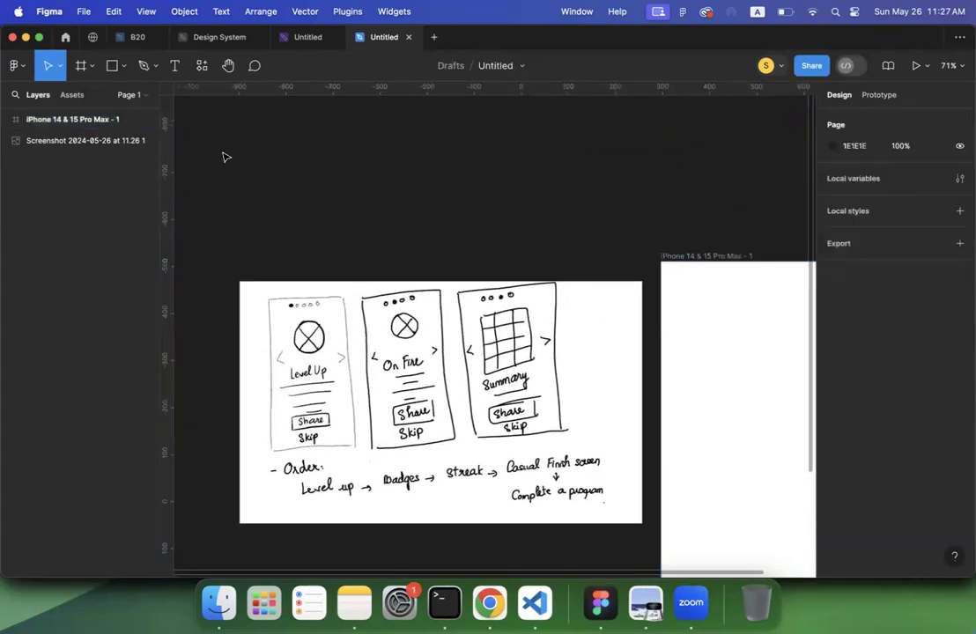
{"action": "scroll", "coordinate": [224, 154], "scroll_direction": "up", "scroll_amount": 2}
{"action": "scroll", "coordinate": [223, 154], "scroll_direction": "right", "scroll_amount": 1}
{"action": "scroll", "coordinate": [224, 157], "scroll_direction": "down", "scroll_amount": 1}
{"action": "scroll", "coordinate": [224, 157], "scroll_direction": "right", "scroll_amount": 2}
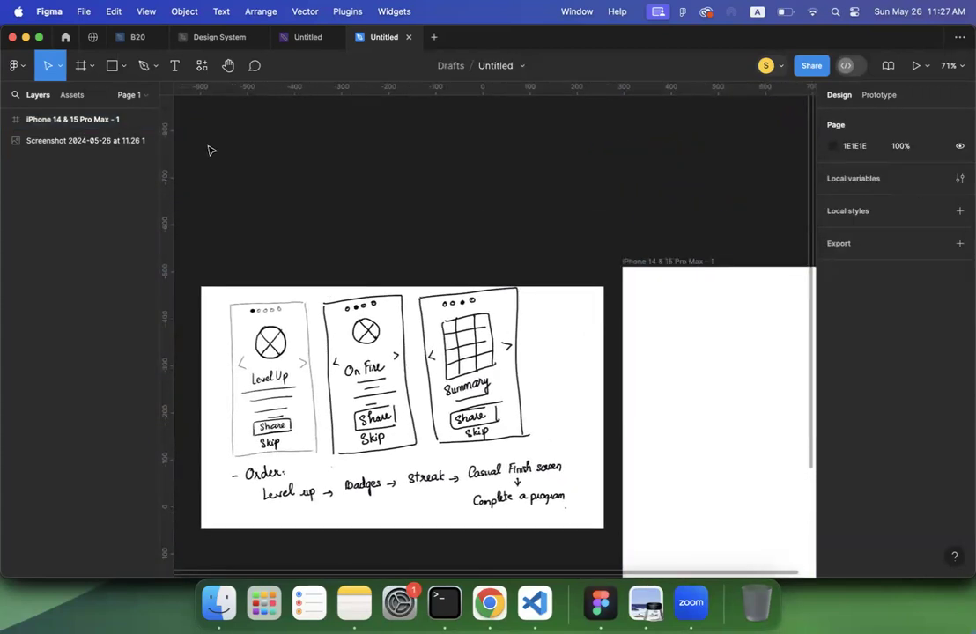
{"action": "left_click", "coordinate": [123, 73]}
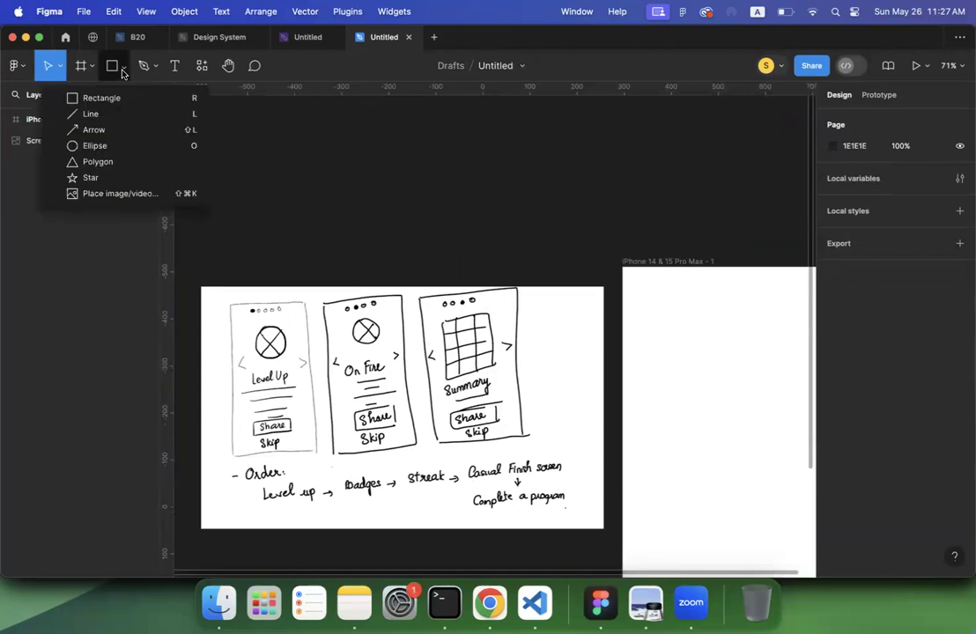
{"action": "left_click", "coordinate": [99, 145]}
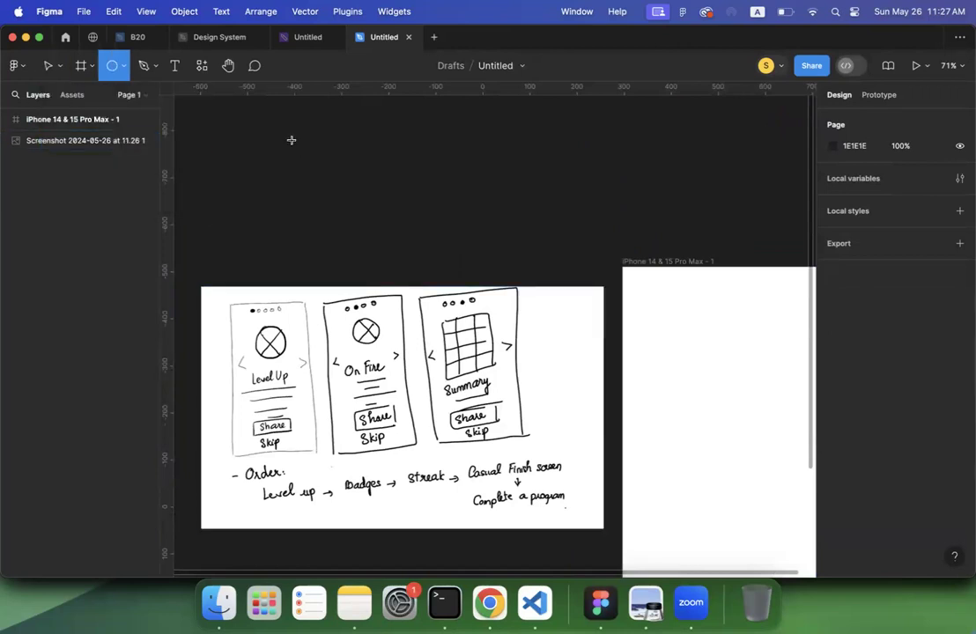
{"action": "left_click_drag", "start_coordinate": [286, 136], "coordinate": [301, 150]}
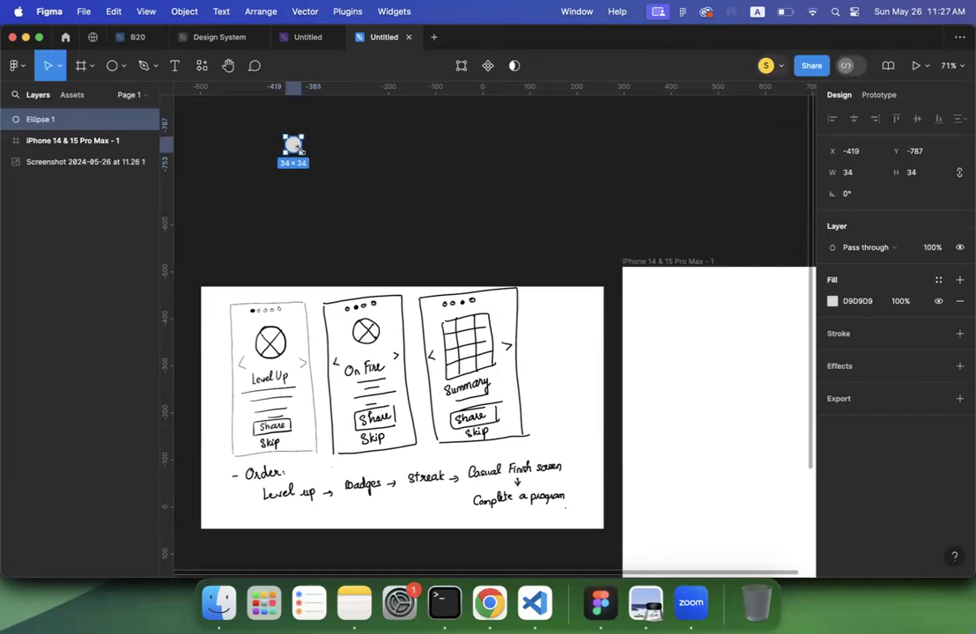
Step: Resize the circle above the wireframe screenshot to 30 × 30
{"action": "scroll", "coordinate": [564, 269], "scroll_direction": "right", "scroll_amount": 2}
{"action": "scroll", "coordinate": [564, 268], "scroll_direction": "down", "scroll_amount": 1}
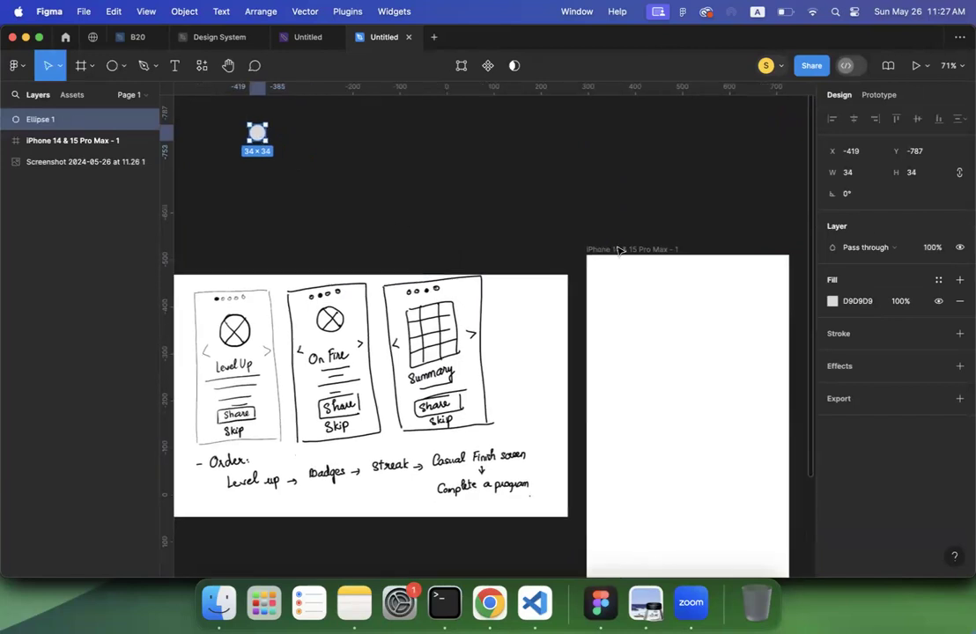
{"action": "left_click", "coordinate": [864, 173]}
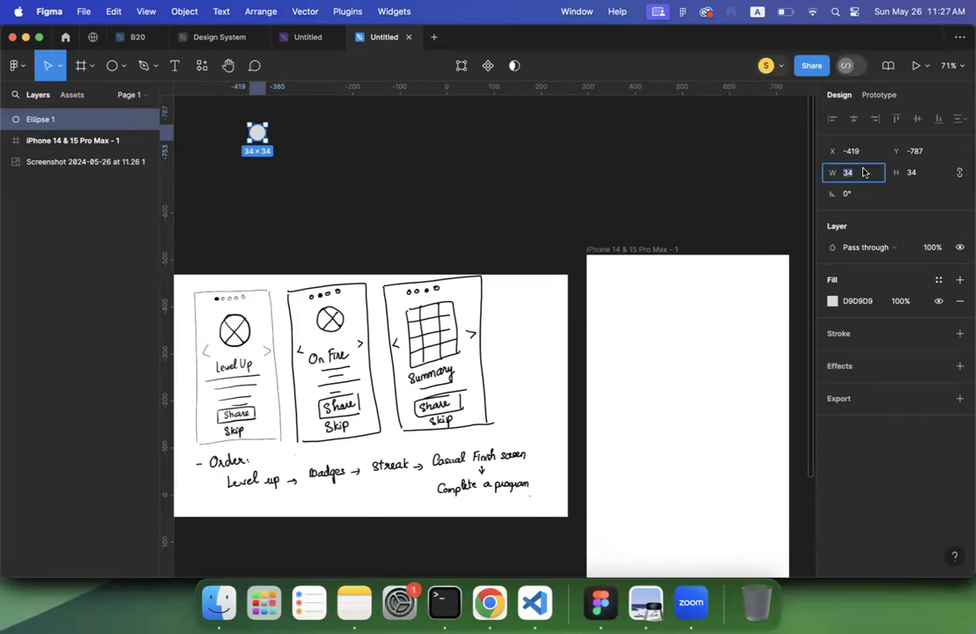
{"action": "type", "text": "30"}
{"action": "key", "text": "Return"}
{"action": "left_click", "coordinate": [555, 157]}
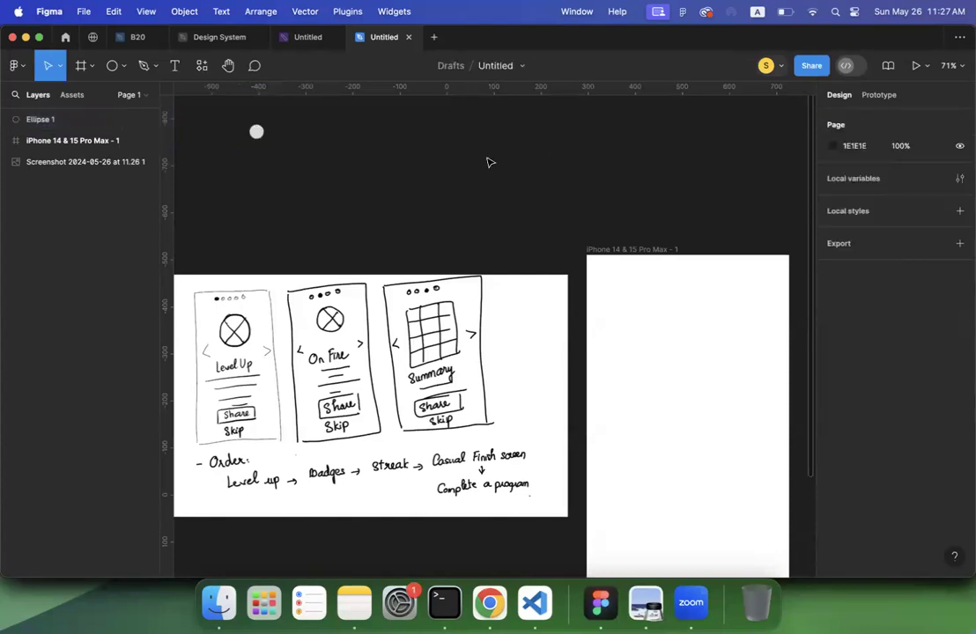
Step: Move the circle above the On Fire sketch and place a duplicate beside it with a gap of about 12
{"action": "left_click_drag", "start_coordinate": [256, 132], "coordinate": [374, 144]}
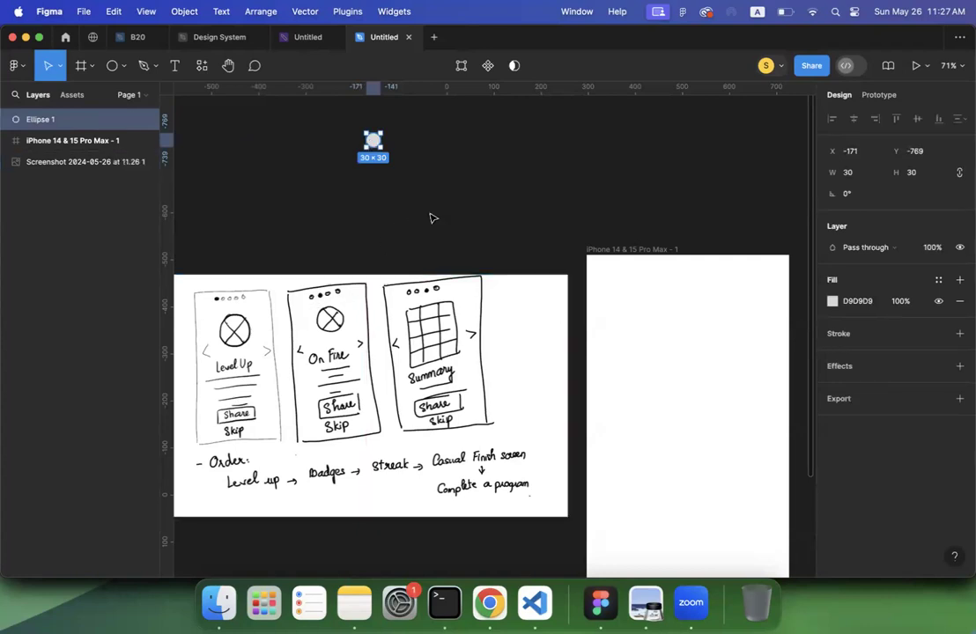
{"action": "key", "text": "super+d"}
{"action": "left_click_drag", "start_coordinate": [376, 143], "coordinate": [397, 146]}
{"action": "left_click", "coordinate": [320, 209]}
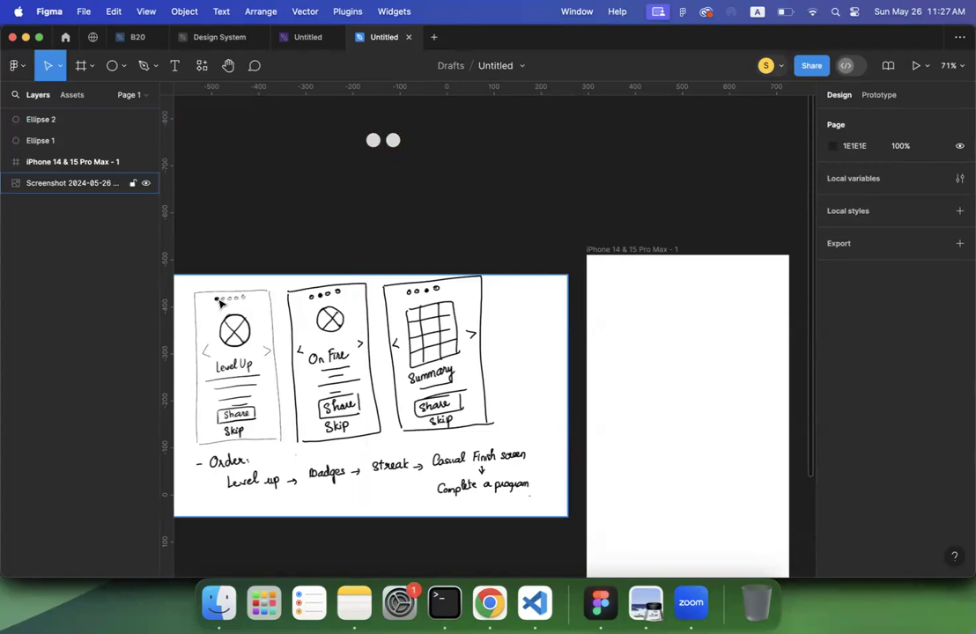
{"action": "left_click", "coordinate": [358, 213]}
Step: Change the fill of the original circle to the dark page color 1E1E1E
{"action": "left_click", "coordinate": [374, 141]}
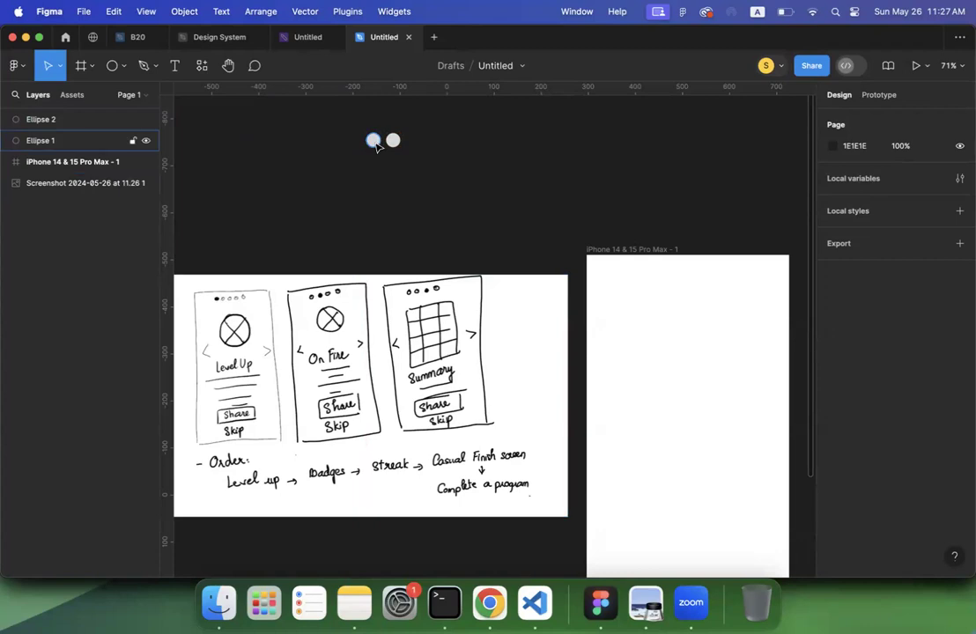
{"action": "left_click", "coordinate": [833, 301]}
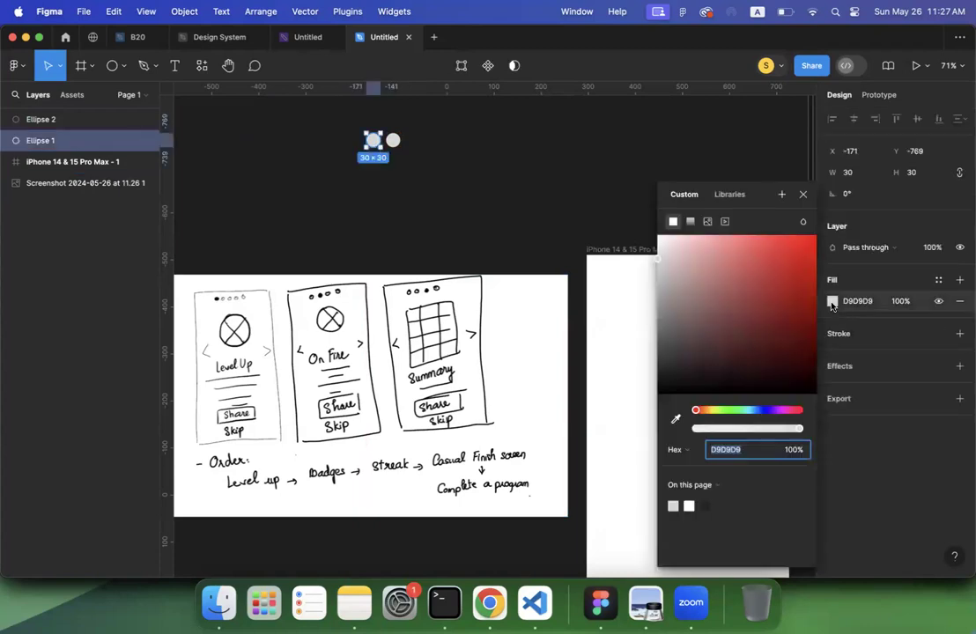
{"action": "left_click", "coordinate": [705, 505]}
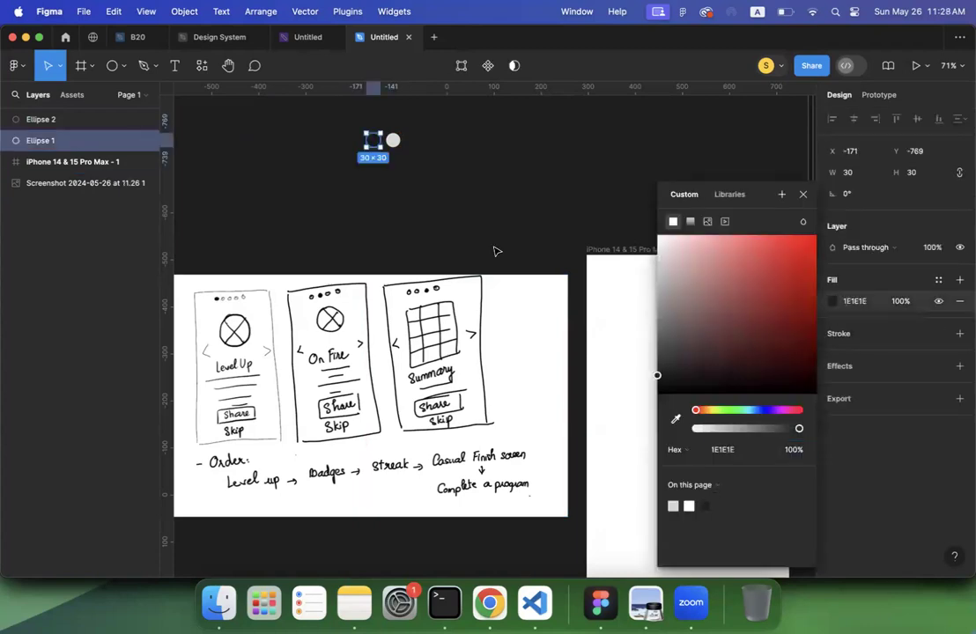
{"action": "left_click", "coordinate": [481, 252]}
Step: Move both circles closer to the iPhone frame and change the canvas background to grey 888888
{"action": "left_click_drag", "start_coordinate": [357, 125], "coordinate": [437, 172]}
{"action": "left_click_drag", "start_coordinate": [386, 138], "coordinate": [527, 195]}
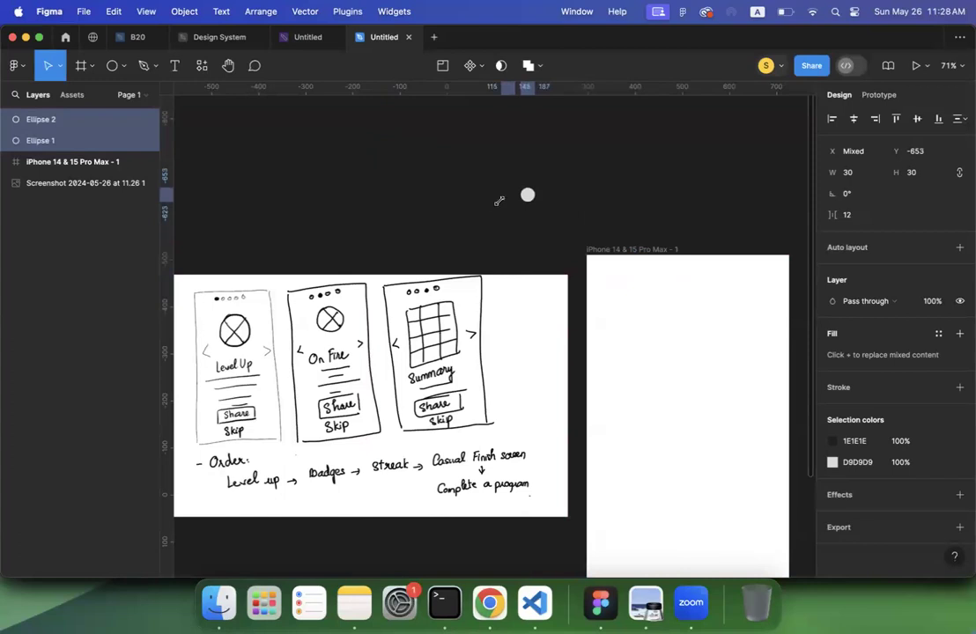
{"action": "left_click", "coordinate": [442, 196]}
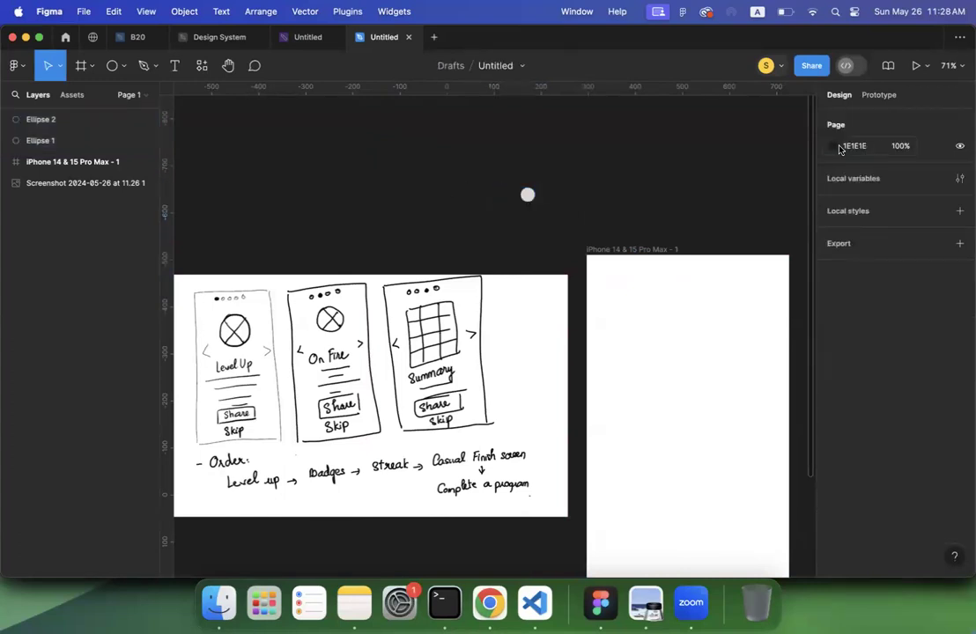
{"action": "left_click", "coordinate": [833, 147]}
{"action": "left_click_drag", "start_coordinate": [661, 225], "coordinate": [656, 235]}
{"action": "left_click", "coordinate": [564, 200]}
{"action": "left_click", "coordinate": [507, 195]}
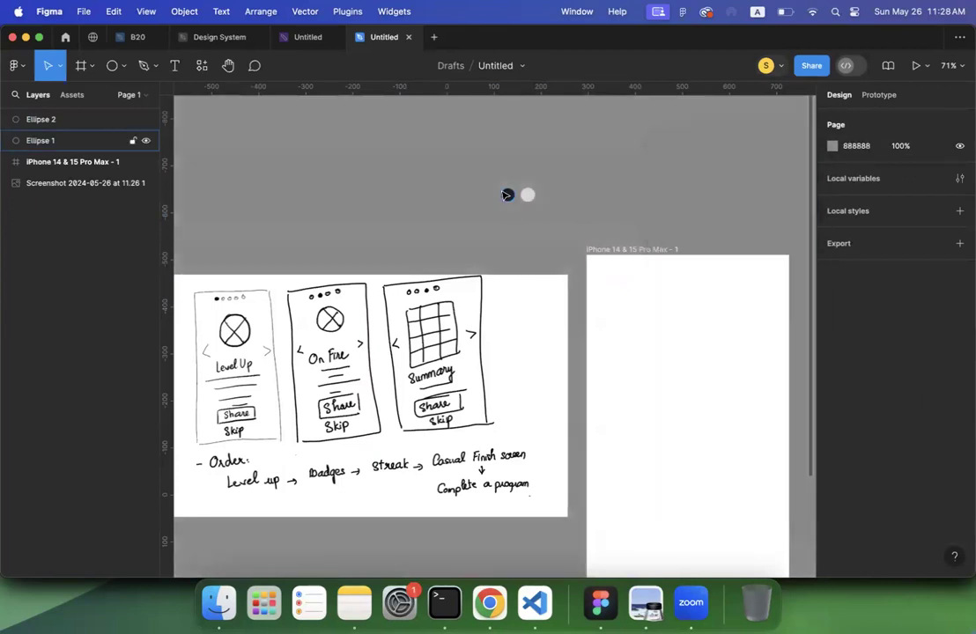
Step: Create a component set from the dark and light circles
{"action": "left_click", "coordinate": [507, 195]}
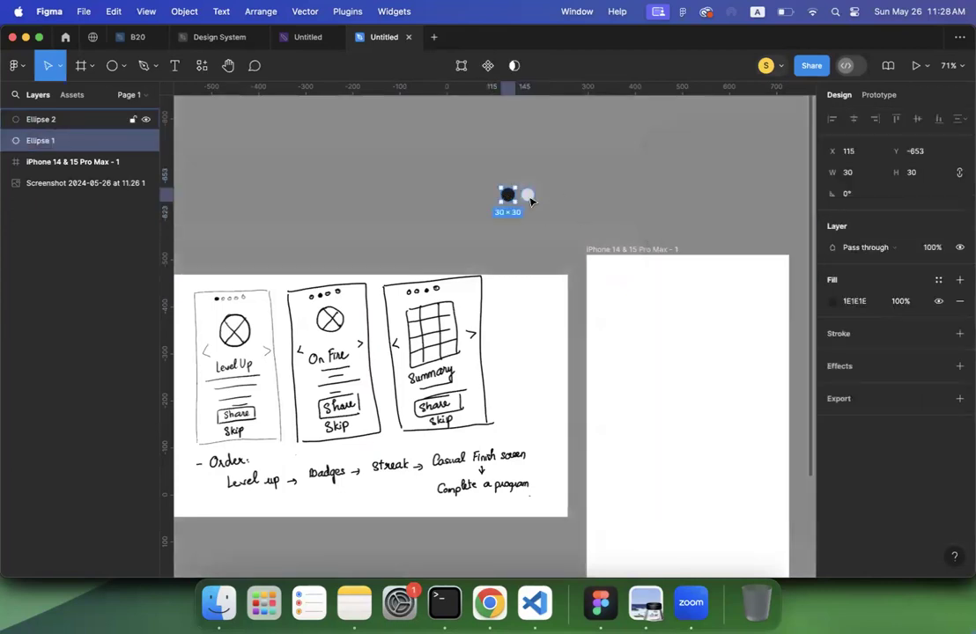
{"action": "left_click", "coordinate": [530, 199]}
{"action": "left_click", "coordinate": [508, 197]}
{"action": "left_click_drag", "start_coordinate": [480, 178], "coordinate": [563, 226]}
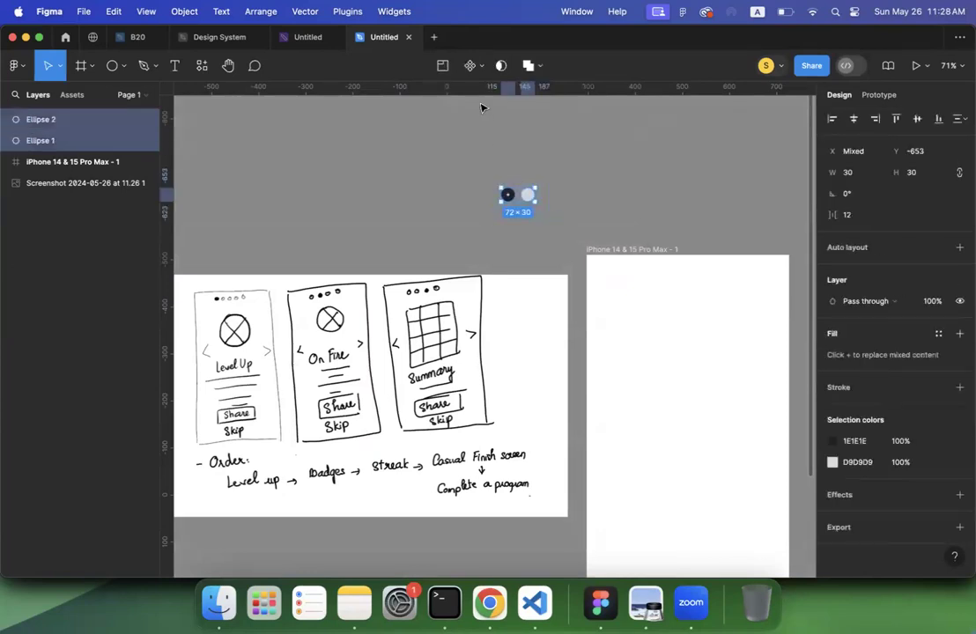
{"action": "left_click", "coordinate": [473, 67]}
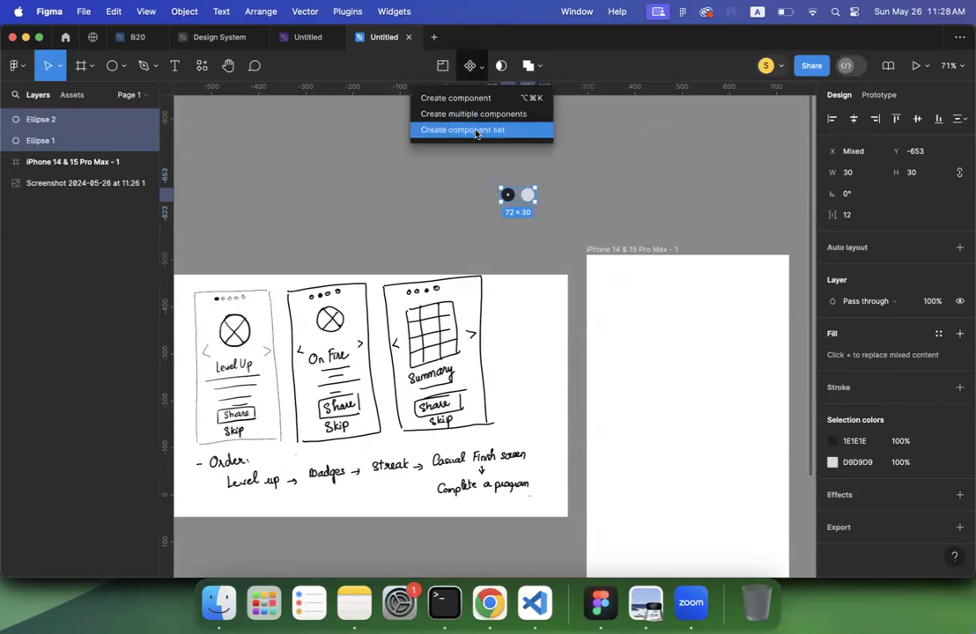
{"action": "left_click", "coordinate": [476, 132]}
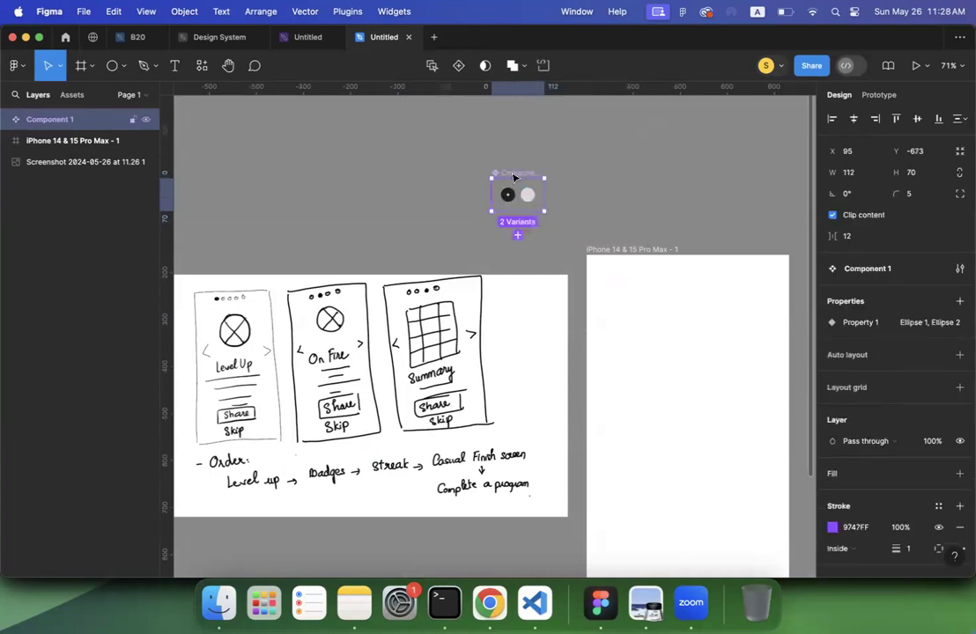
Step: Rename the new component set as Indicator
{"action": "double_click", "coordinate": [514, 173]}
{"action": "type", "text": "Indicator"}
{"action": "key", "text": "Return"}
{"action": "left_click", "coordinate": [627, 168]}
Step: Rename the Indicator component set's variant property as State
{"action": "double_click", "coordinate": [507, 194]}
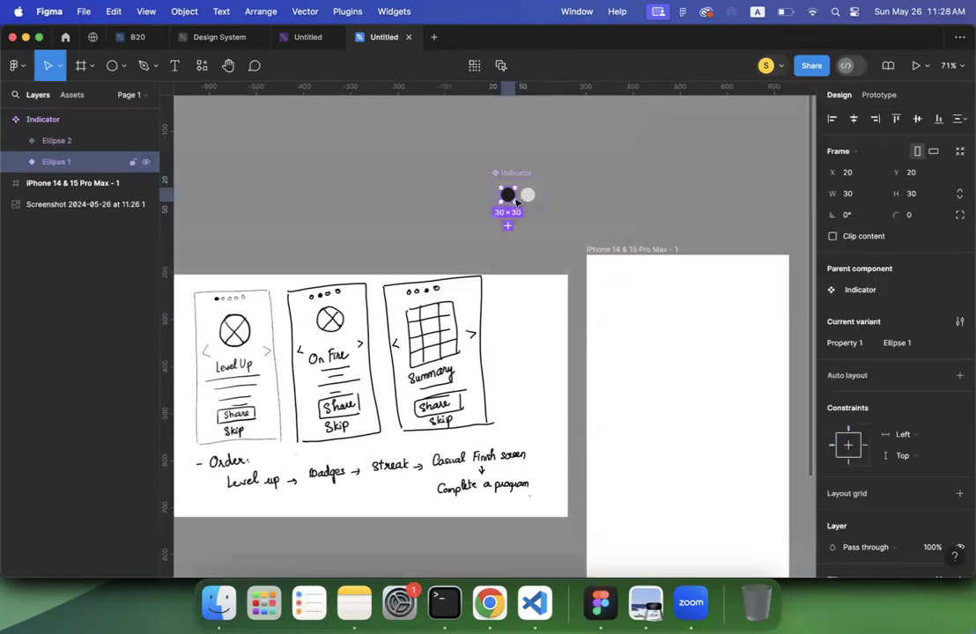
{"action": "left_click", "coordinate": [517, 174]}
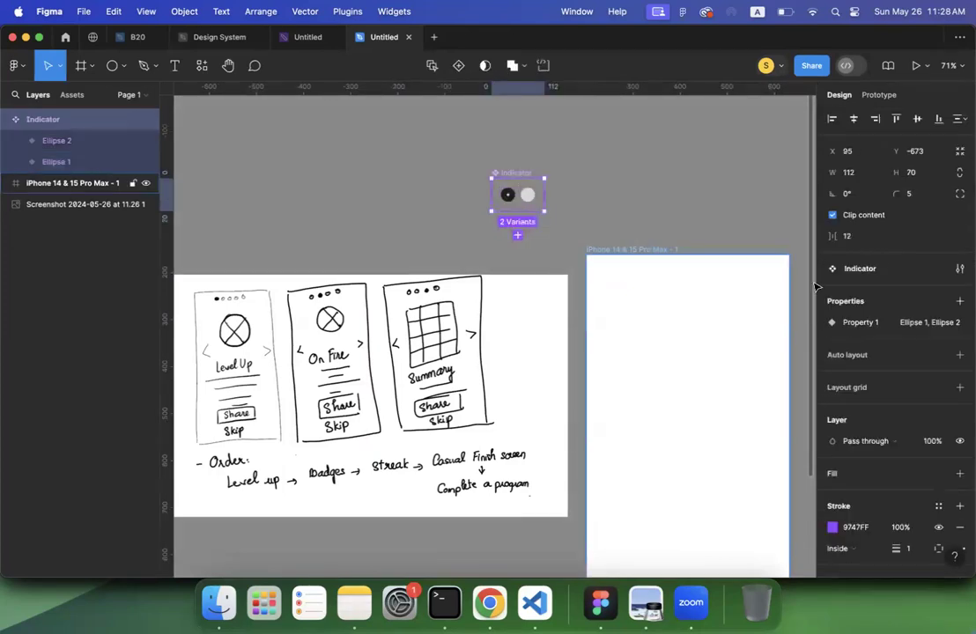
{"action": "double_click", "coordinate": [864, 323]}
{"action": "type", "text": "State"}
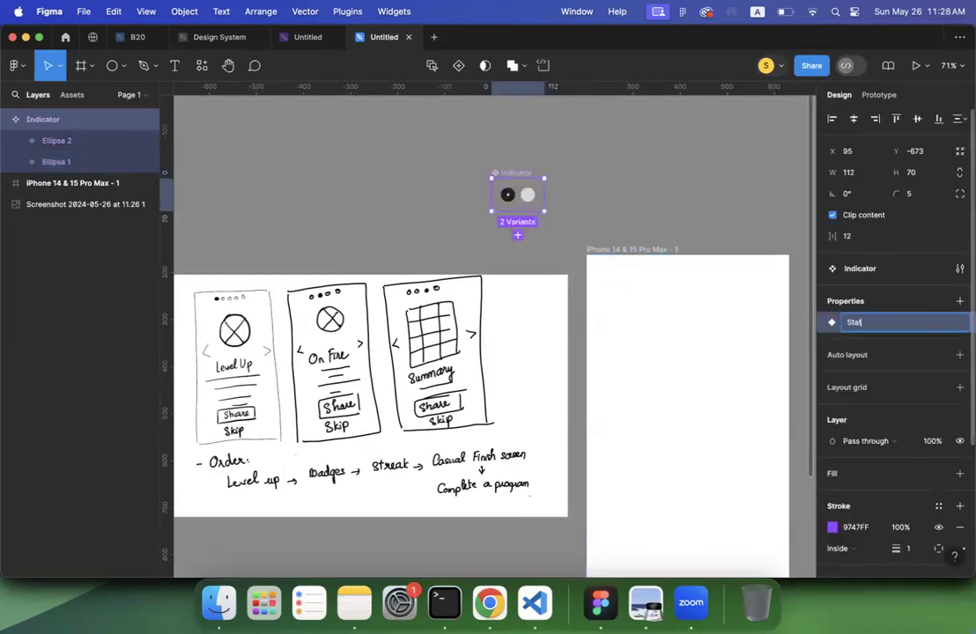
{"action": "key", "text": "Return"}
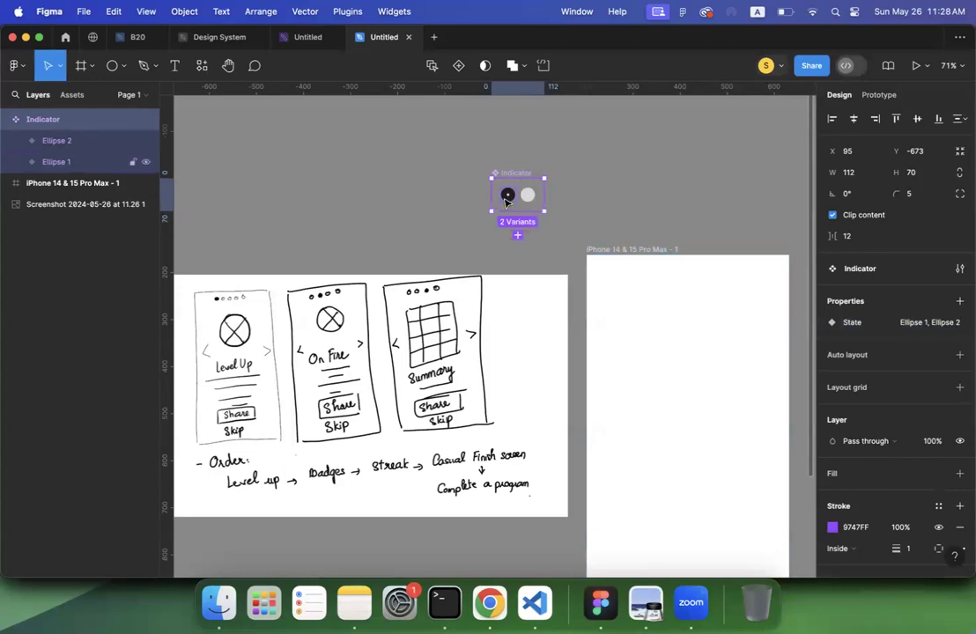
Step: Set the dark circle variant's State value to Active
{"action": "left_click", "coordinate": [507, 194]}
{"action": "left_click", "coordinate": [897, 344]}
{"action": "type", "text": "A"}
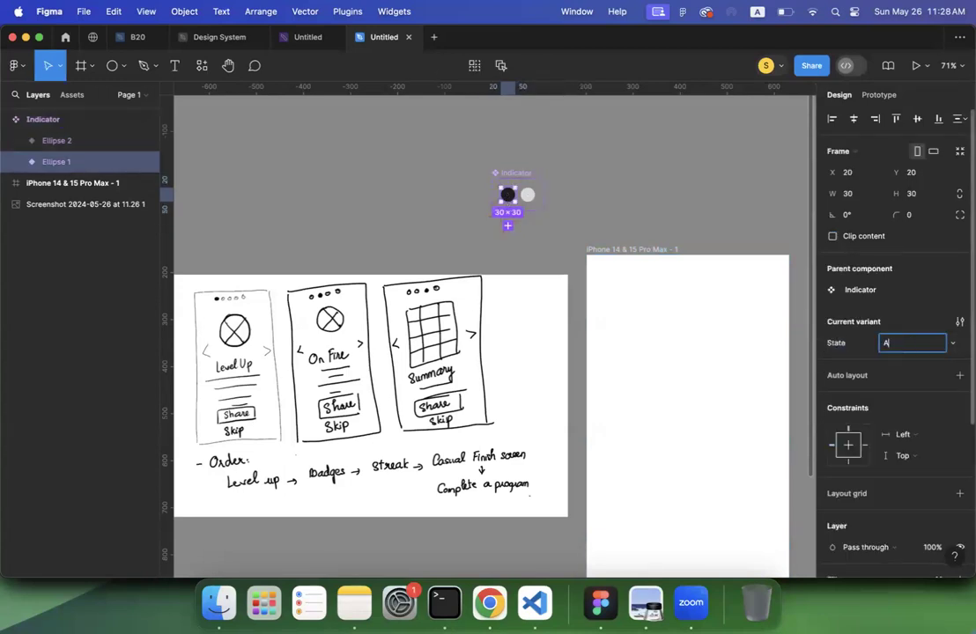
{"action": "type", "text": "ctive"}
{"action": "key", "text": "Return"}
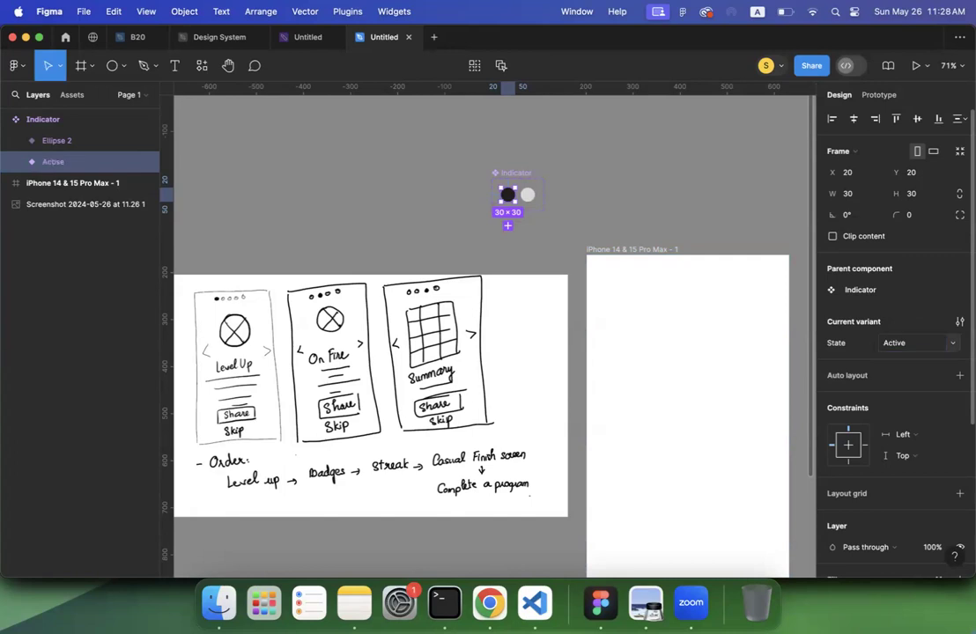
Step: Set the light circle variant's State value to Default
{"action": "left_click", "coordinate": [529, 196]}
{"action": "left_click", "coordinate": [911, 344]}
{"action": "type", "text": "Defau"}
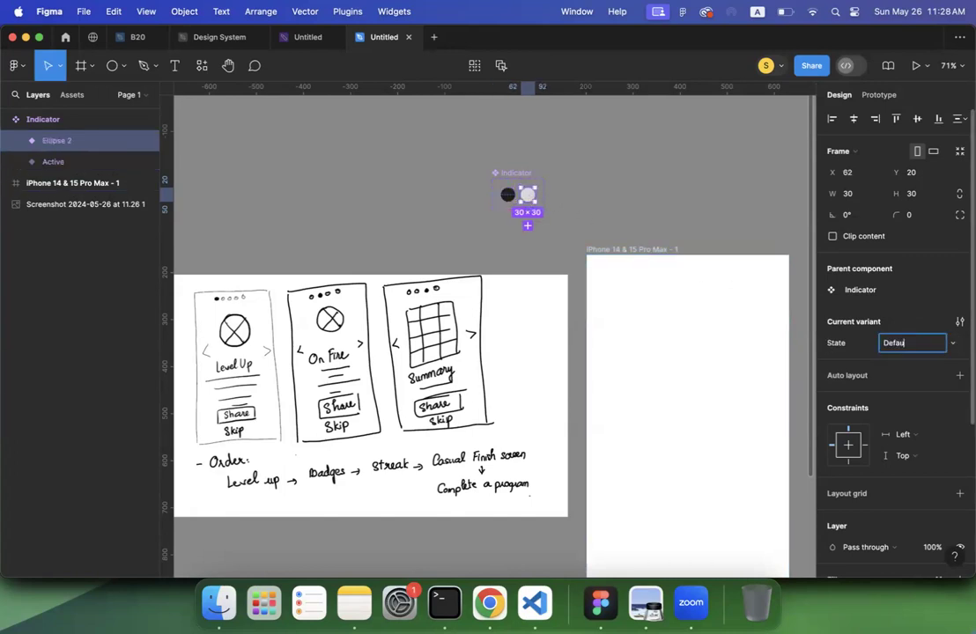
{"action": "key", "text": "Return"}
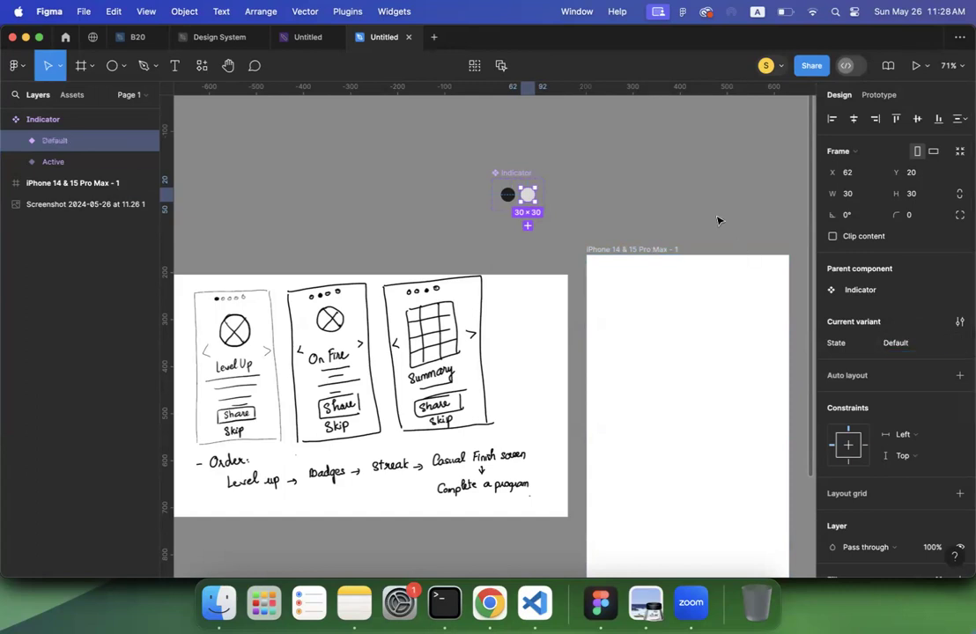
Step: Move the Indicator component set to the empty canvas above the Level Up sketch
{"action": "left_click", "coordinate": [719, 154]}
{"action": "left_click_drag", "start_coordinate": [518, 179], "coordinate": [240, 129]}
{"action": "left_click", "coordinate": [438, 150]}
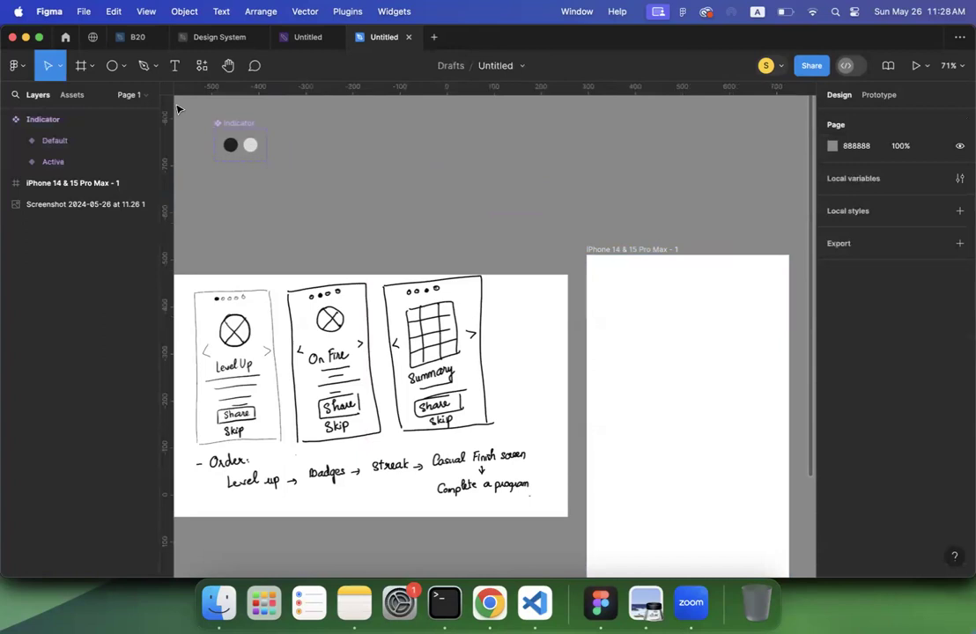
Step: Place stacked Indicator instances near the top of the iPhone frame and delete the extra one, leaving four
{"action": "left_click", "coordinate": [70, 95]}
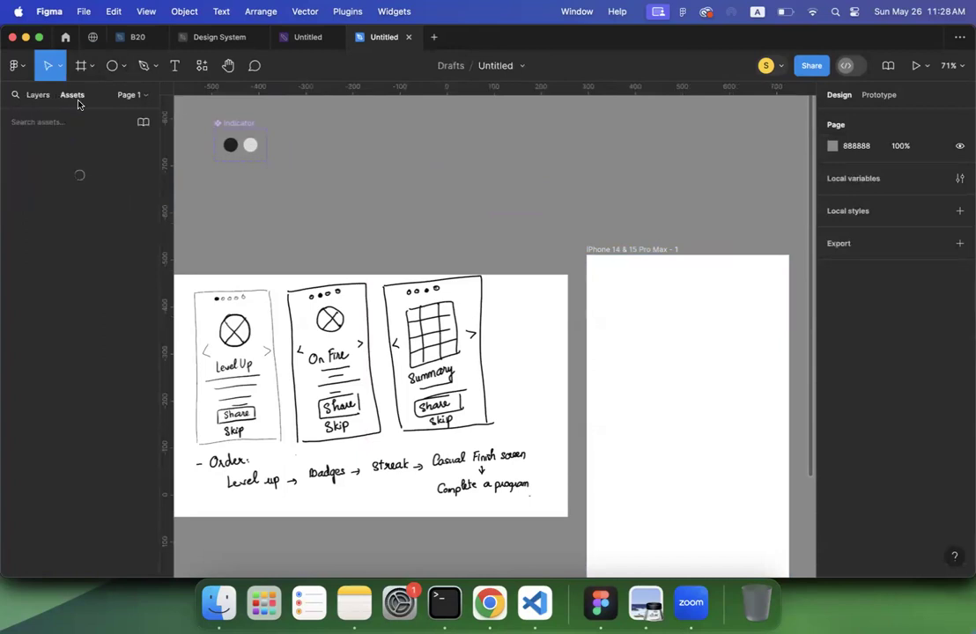
{"action": "left_click_drag", "start_coordinate": [44, 204], "coordinate": [658, 276]}
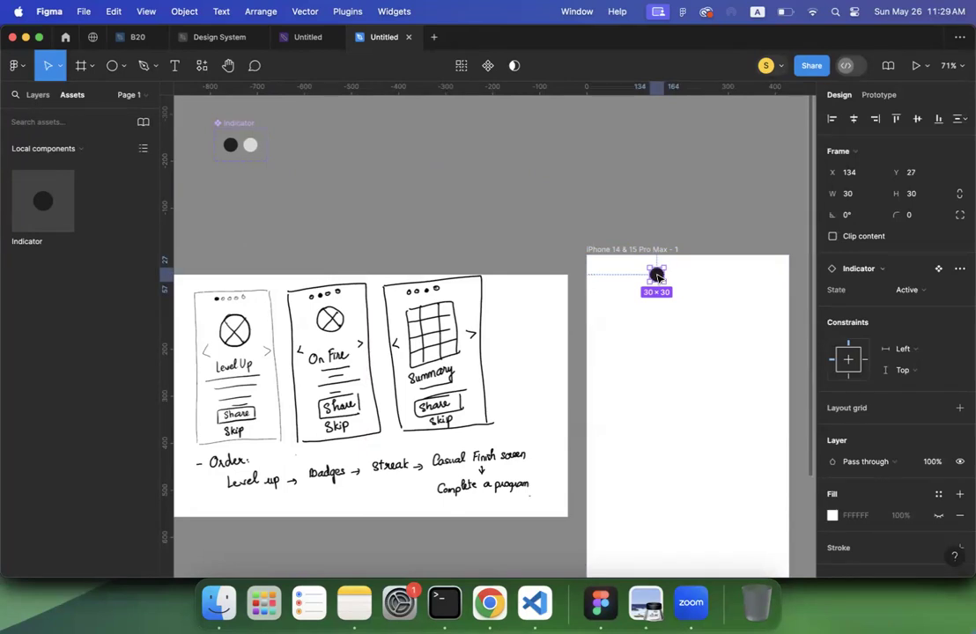
{"action": "left_click", "coordinate": [39, 94]}
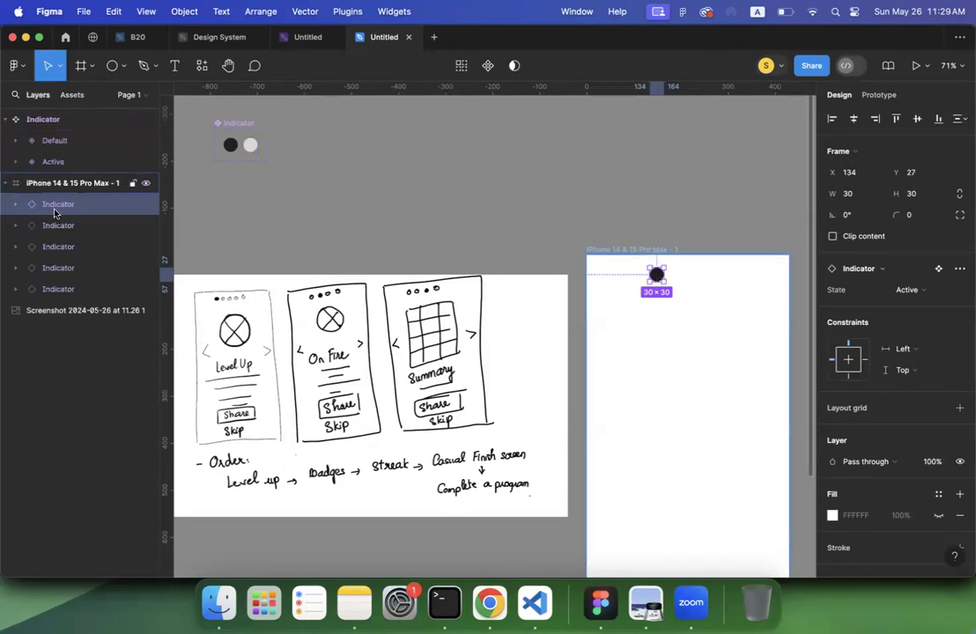
{"action": "left_click", "coordinate": [61, 290]}
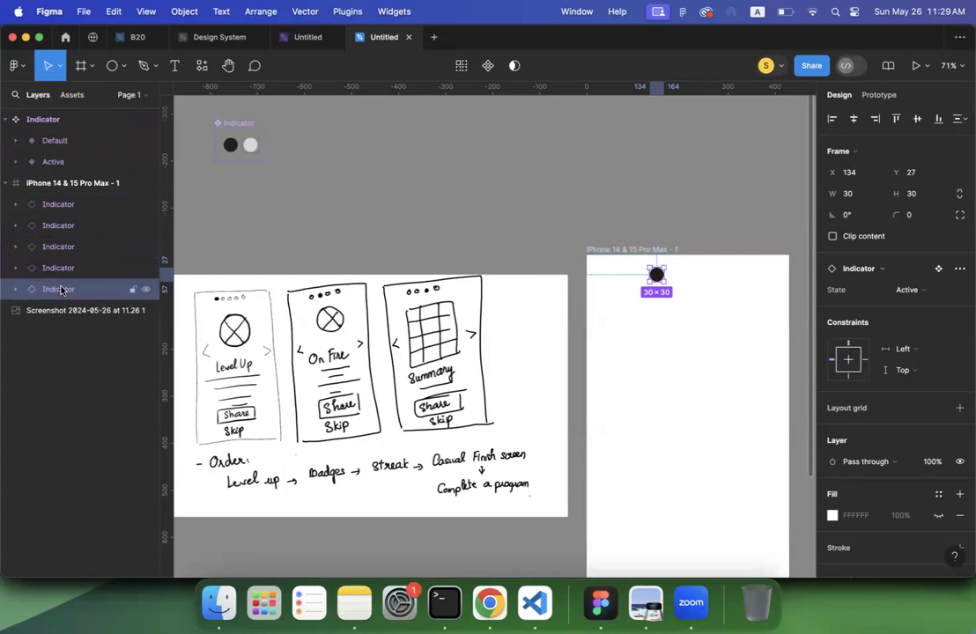
{"action": "key", "text": "Delete"}
Step: Wrap the four Indicator instances in a frame inside the iPhone frame
{"action": "left_click", "coordinate": [66, 268]}
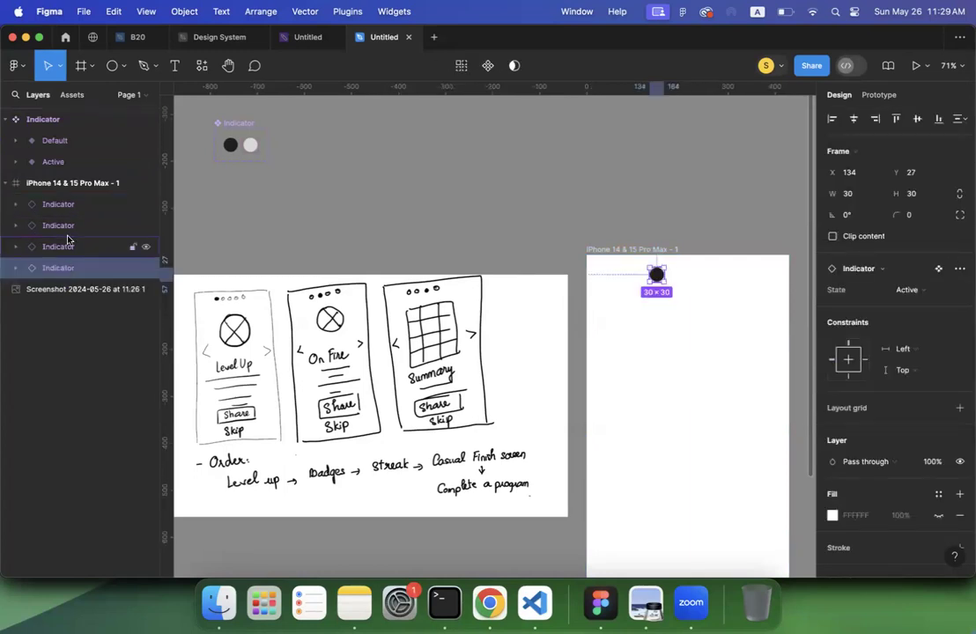
{"action": "left_click", "coordinate": [66, 205], "text": "shift"}
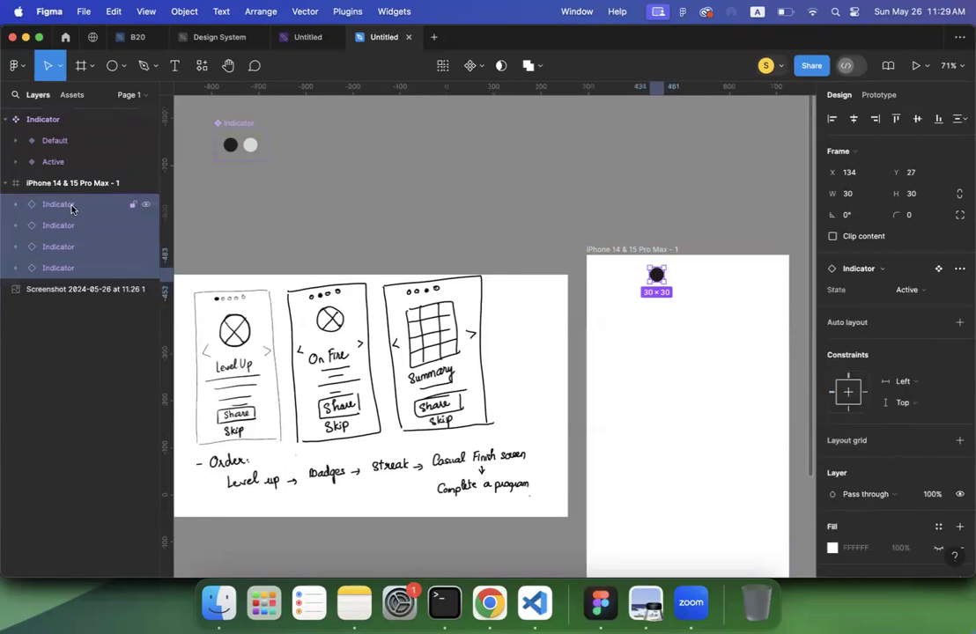
{"action": "right_click", "coordinate": [71, 208]}
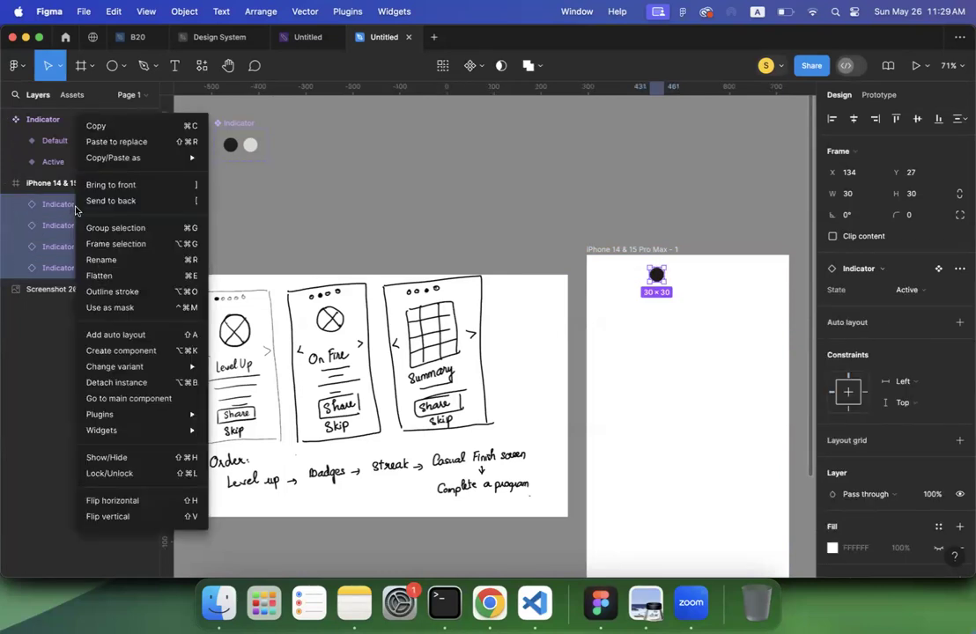
{"action": "left_click", "coordinate": [128, 246]}
Step: Rename the frame around the indicators as Indicator Row and give it a horizontal auto layout
{"action": "double_click", "coordinate": [57, 205]}
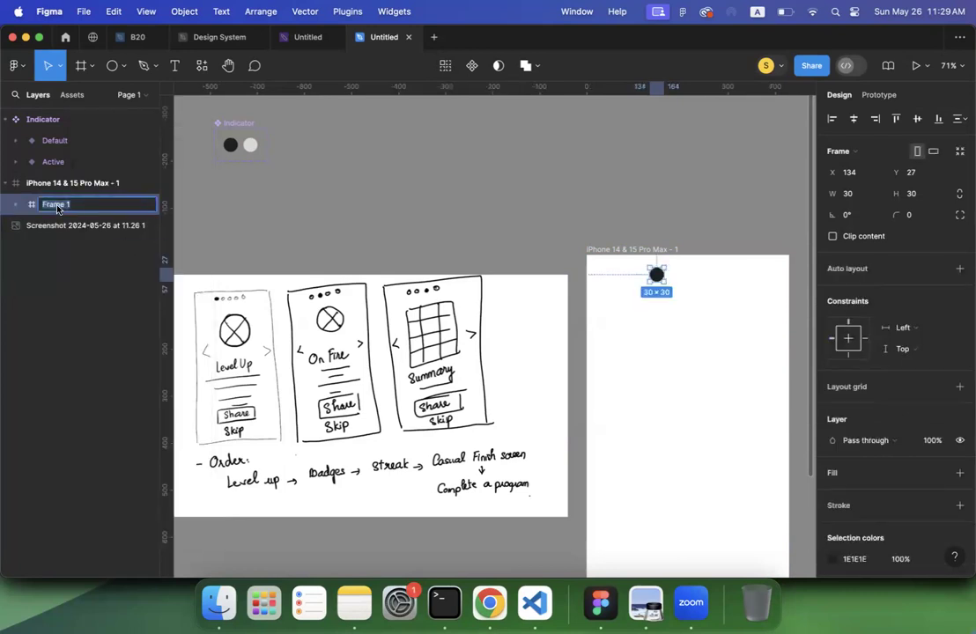
{"action": "type", "text": "Indicator Row"}
{"action": "key", "text": "Return"}
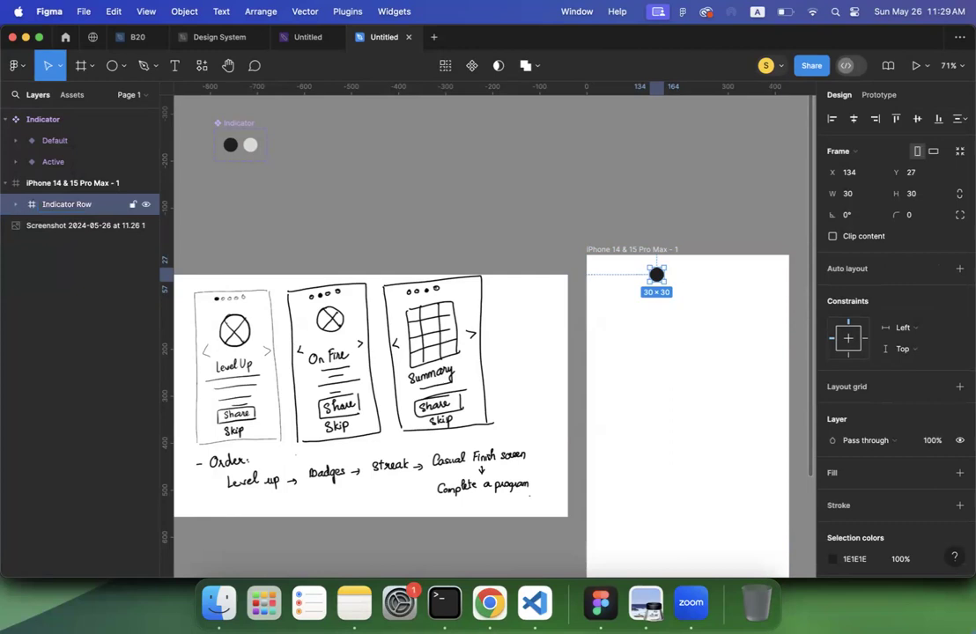
{"action": "key", "text": "shift+a"}
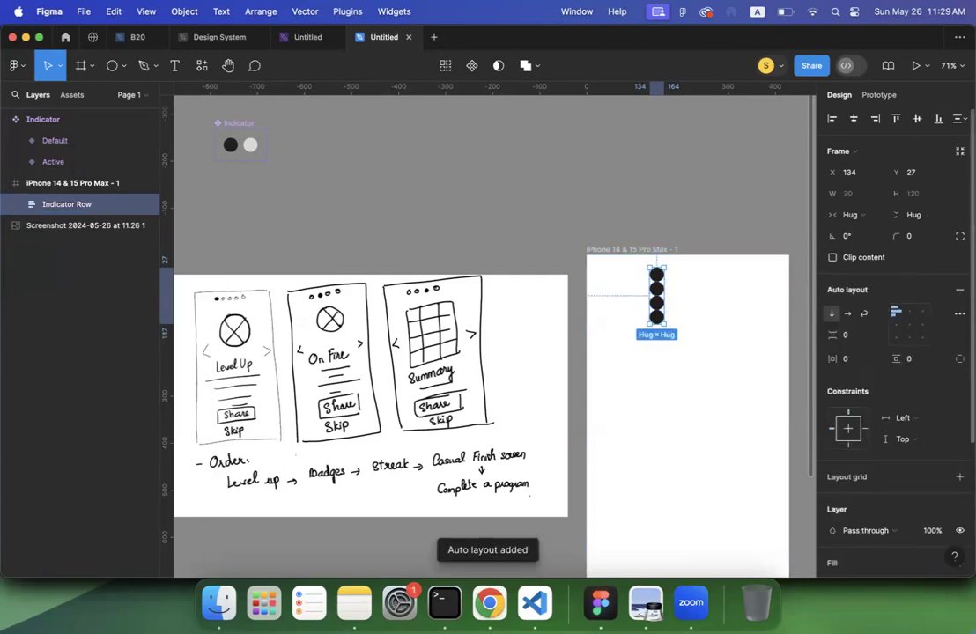
{"action": "left_click", "coordinate": [848, 314]}
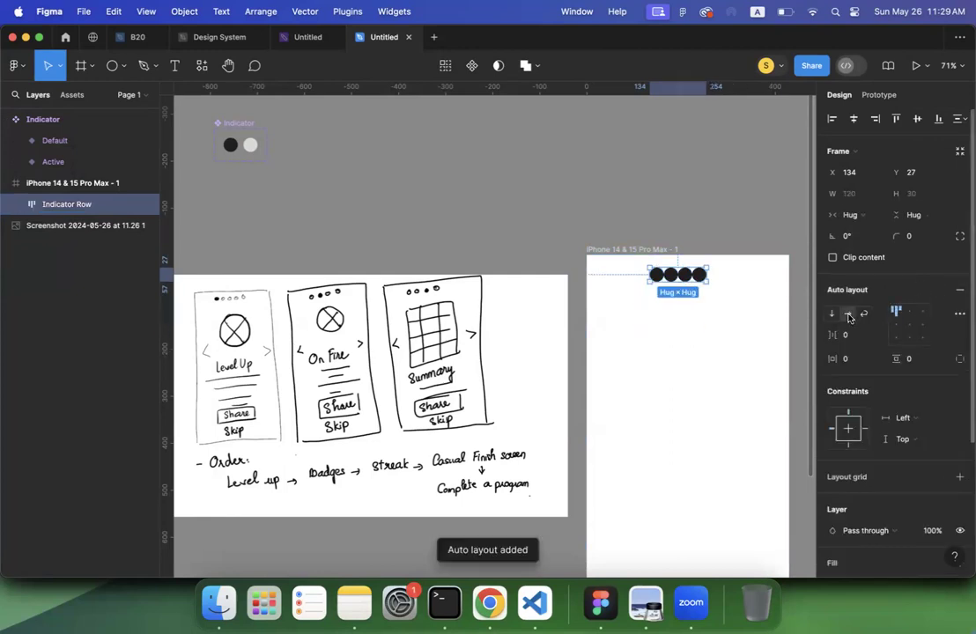
Step: Try a spacing of 20 between the indicators in the Indicator Row auto layout
{"action": "left_click", "coordinate": [855, 337]}
{"action": "type", "text": "2"}
{"action": "key", "text": "Return"}
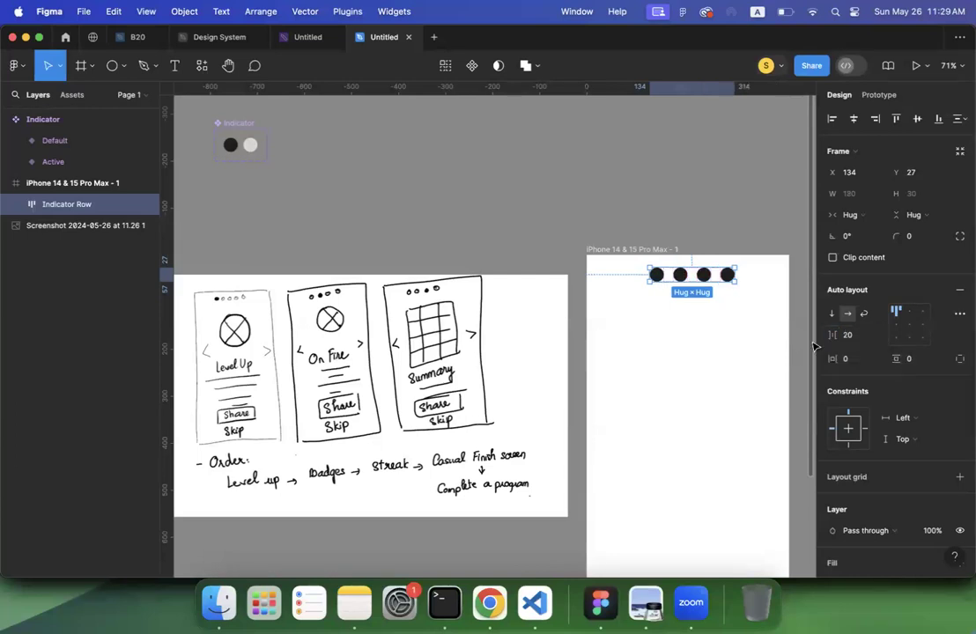
Step: Set the Indicator Row's auto layout spacing to 10 and centre the row horizontally in the iPhone frame
{"action": "left_click", "coordinate": [865, 334]}
{"action": "type", "text": "1"}
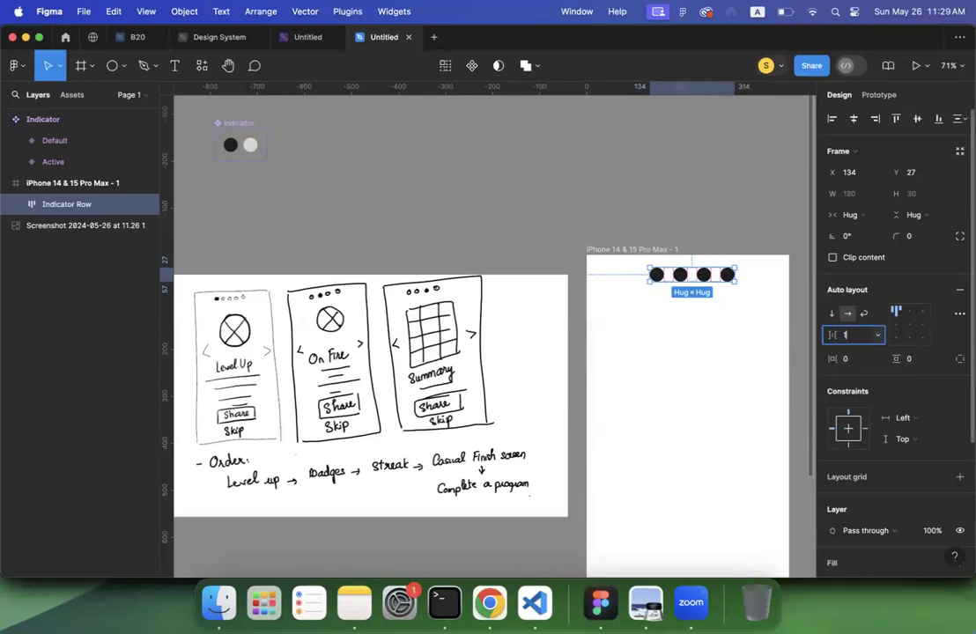
{"action": "type", "text": "0"}
{"action": "key", "text": "Return"}
{"action": "left_click", "coordinate": [666, 323]}
{"action": "left_click", "coordinate": [677, 279]}
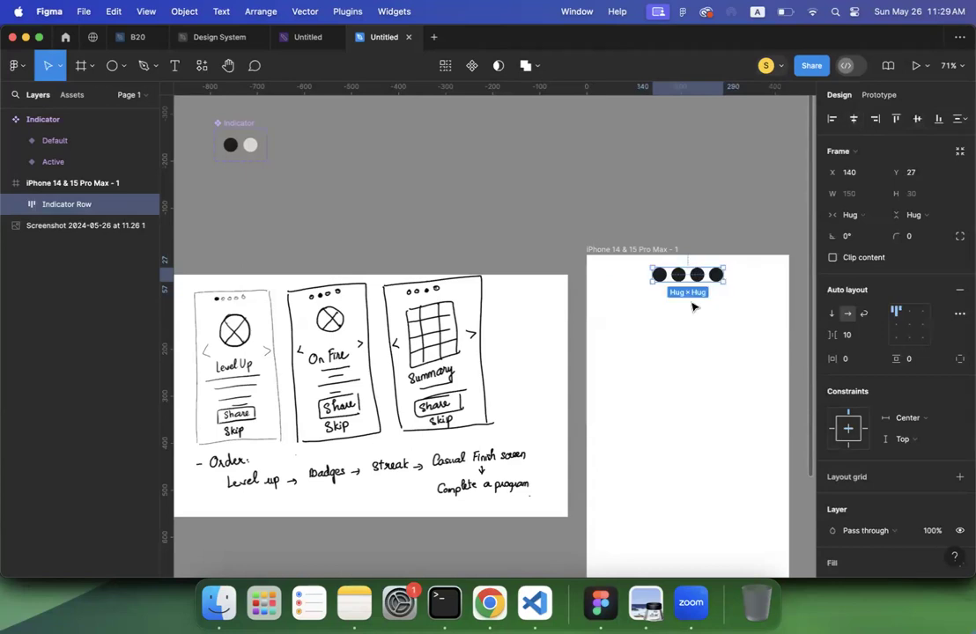
Step: Switch the last three indicators in the Indicator Row to the Default state, keeping only the first one Active
{"action": "scroll", "coordinate": [694, 305], "scroll_direction": "right", "scroll_amount": 3}
{"action": "scroll", "coordinate": [694, 305], "scroll_direction": "down", "scroll_amount": 2}
{"action": "scroll", "coordinate": [614, 261], "scroll_direction": "left", "scroll_amount": 2}
{"action": "scroll", "coordinate": [614, 262], "scroll_direction": "down", "scroll_amount": 1}
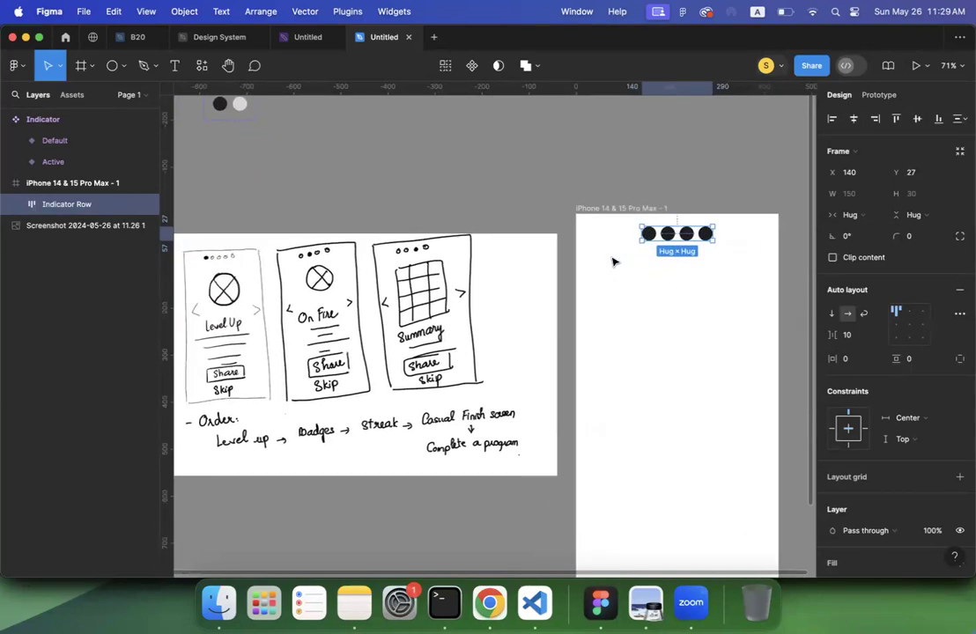
{"action": "double_click", "coordinate": [652, 238]}
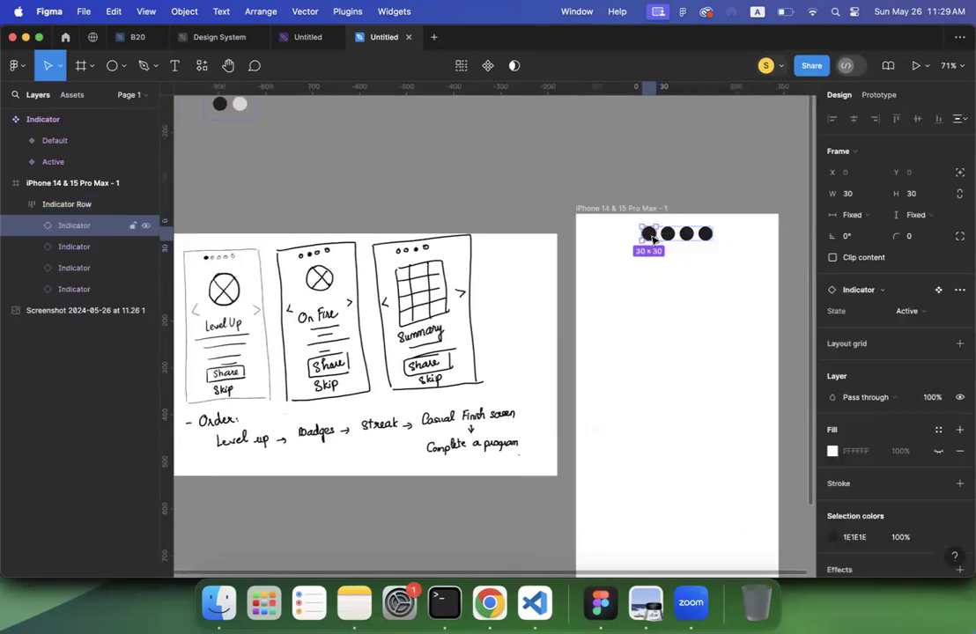
{"action": "left_click", "coordinate": [671, 237]}
{"action": "left_click", "coordinate": [687, 236]}
{"action": "left_click", "coordinate": [688, 236], "text": "shift"}
{"action": "left_click", "coordinate": [706, 236], "text": "shift"}
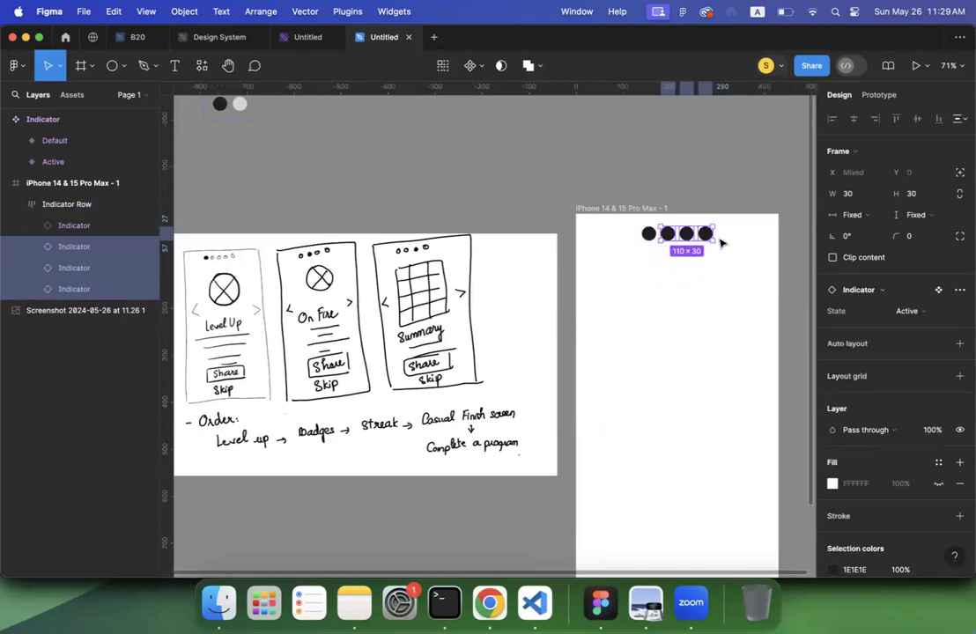
{"action": "left_click", "coordinate": [906, 311]}
{"action": "left_click", "coordinate": [890, 328]}
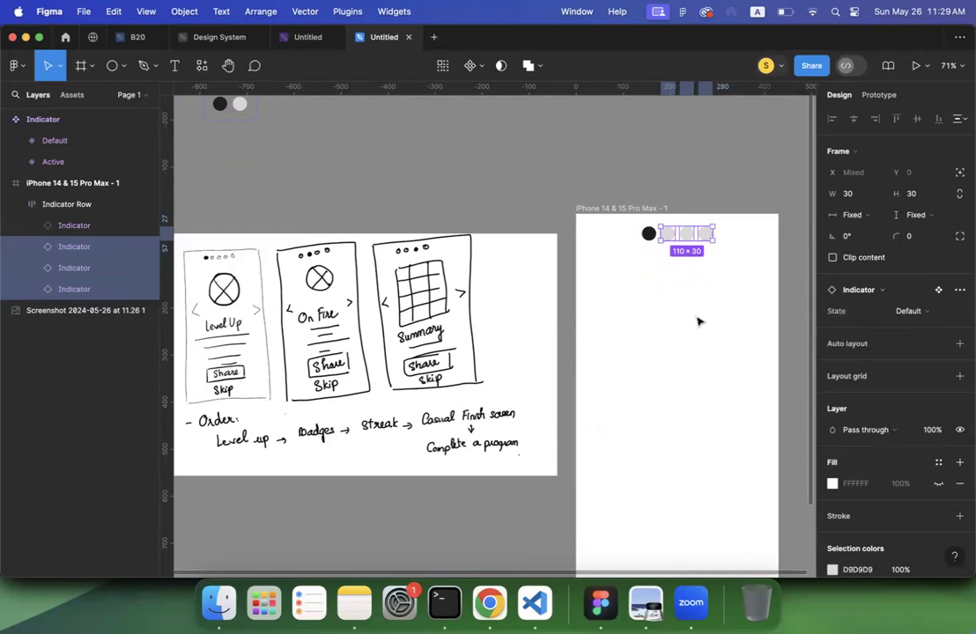
{"action": "left_click", "coordinate": [698, 321]}
Step: Duplicate the iPhone 14 & 15 Pro Max frame together with its Indicator Row
{"action": "scroll", "coordinate": [698, 322], "scroll_direction": "down", "scroll_amount": 3}
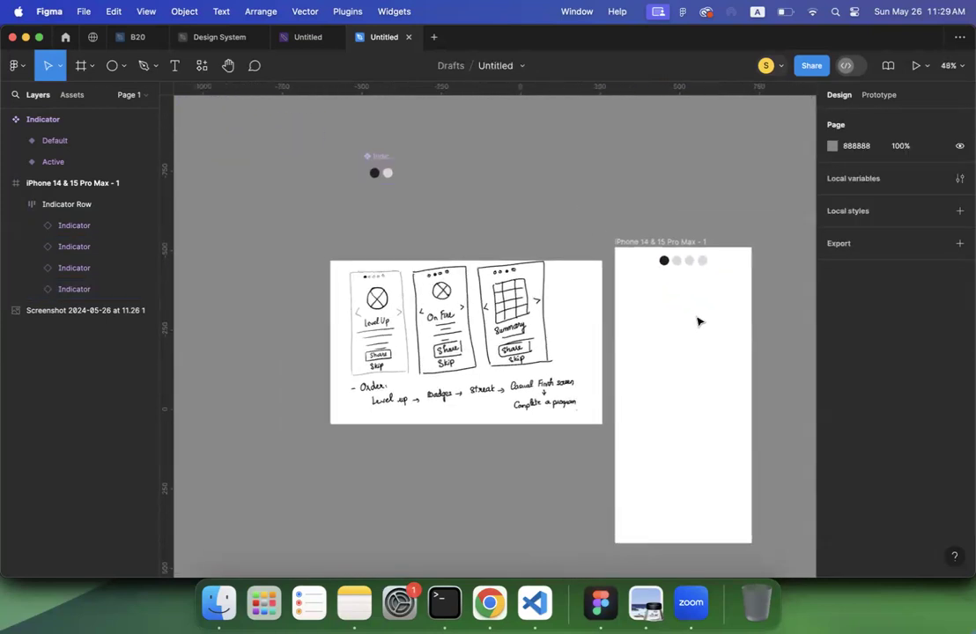
{"action": "scroll", "coordinate": [658, 319], "scroll_direction": "down", "scroll_amount": 2}
{"action": "scroll", "coordinate": [658, 319], "scroll_direction": "right", "scroll_amount": 2}
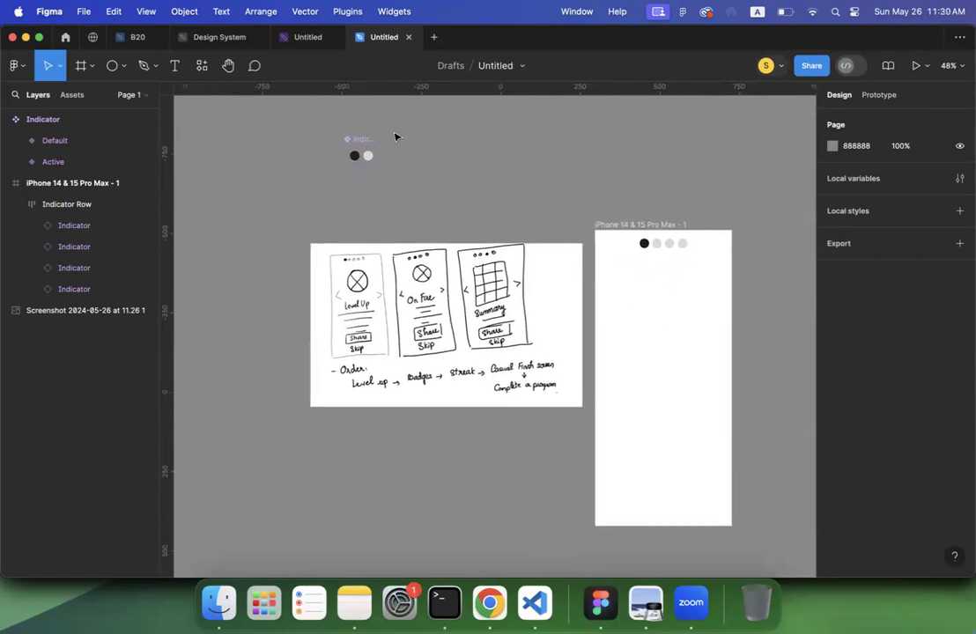
{"action": "left_click", "coordinate": [358, 140]}
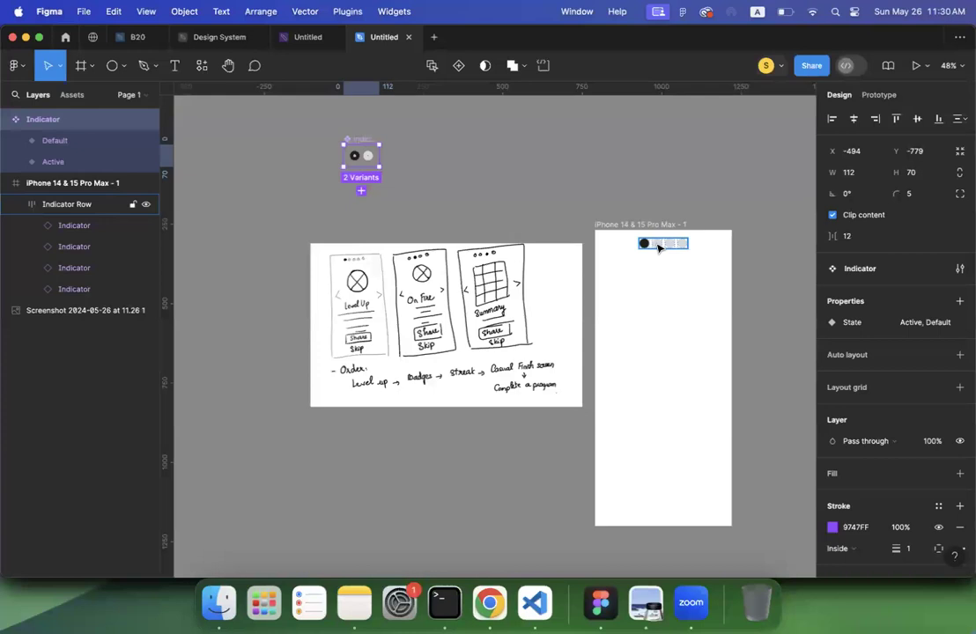
{"action": "left_click", "coordinate": [643, 225]}
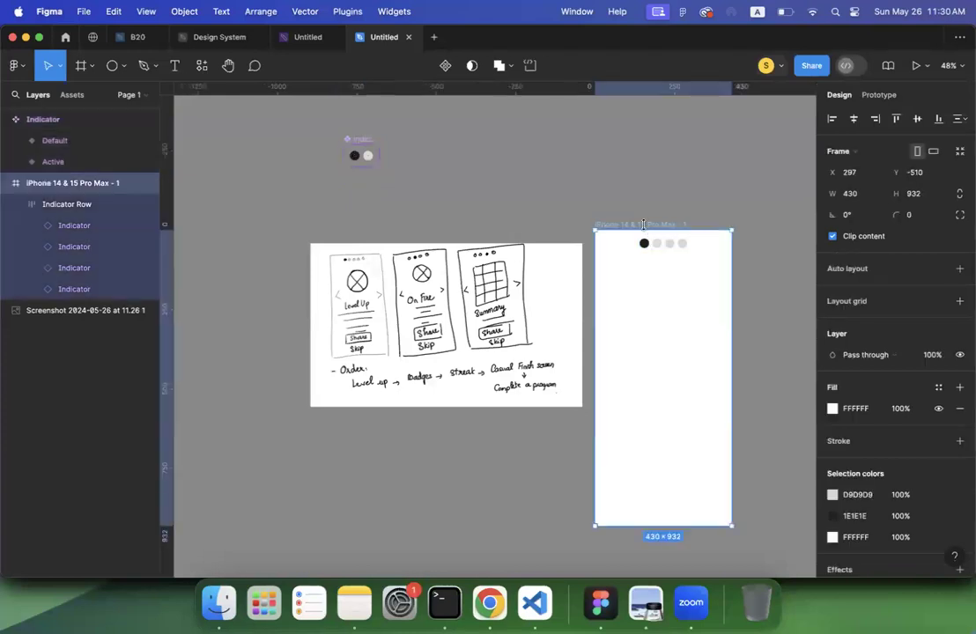
{"action": "key", "text": "super+d"}
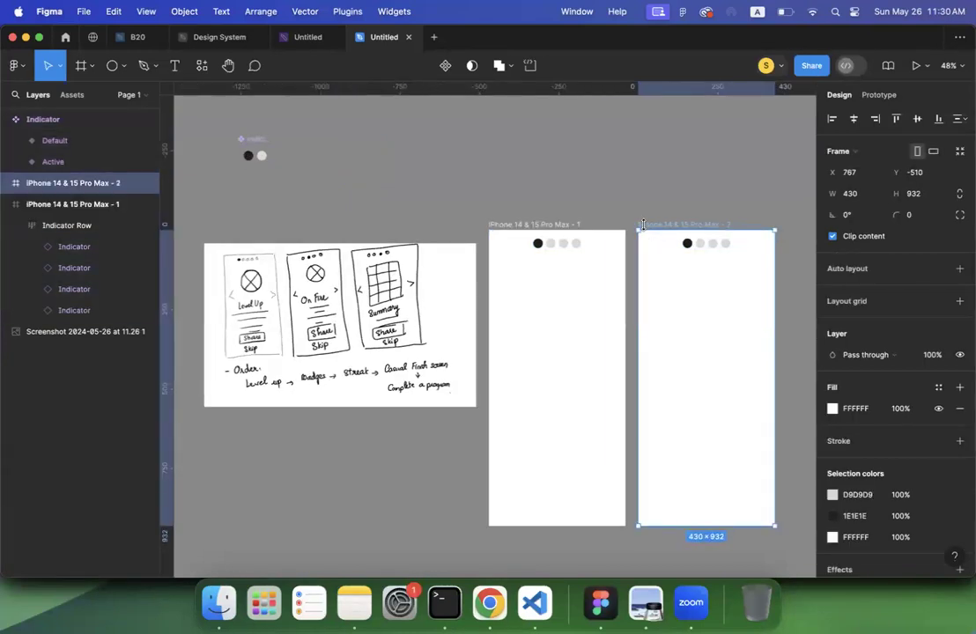
Step: In the duplicated iPhone frame, set the first indicator to Default and the second indicator to Active
{"action": "left_click", "coordinate": [687, 247]}
{"action": "left_click", "coordinate": [687, 244]}
{"action": "left_click", "coordinate": [903, 312]}
{"action": "left_click", "coordinate": [914, 328]}
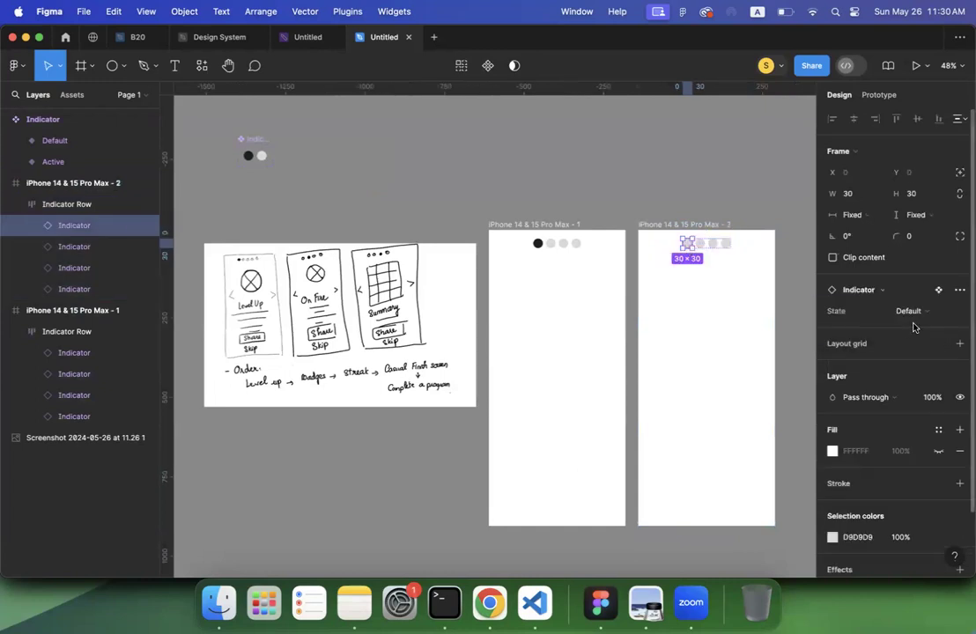
{"action": "left_click", "coordinate": [704, 247]}
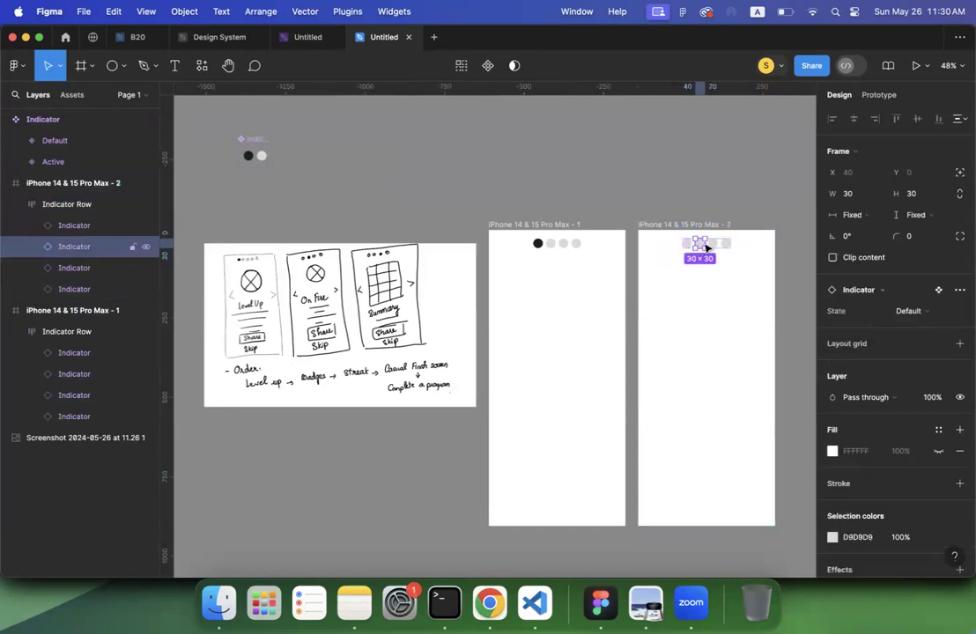
{"action": "left_click", "coordinate": [913, 316]}
{"action": "left_click", "coordinate": [886, 296]}
{"action": "left_click", "coordinate": [657, 171]}
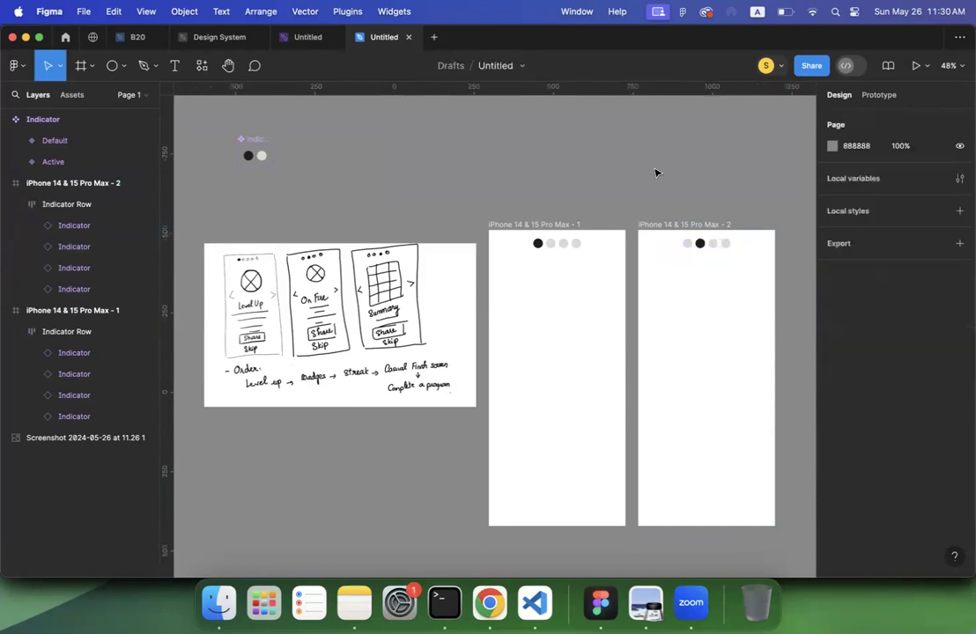
Step: Delete the duplicated iPhone frame, leaving only the original screen
{"action": "scroll", "coordinate": [656, 173], "scroll_direction": "right", "scroll_amount": 2}
{"action": "scroll", "coordinate": [656, 173], "scroll_direction": "down", "scroll_amount": 1}
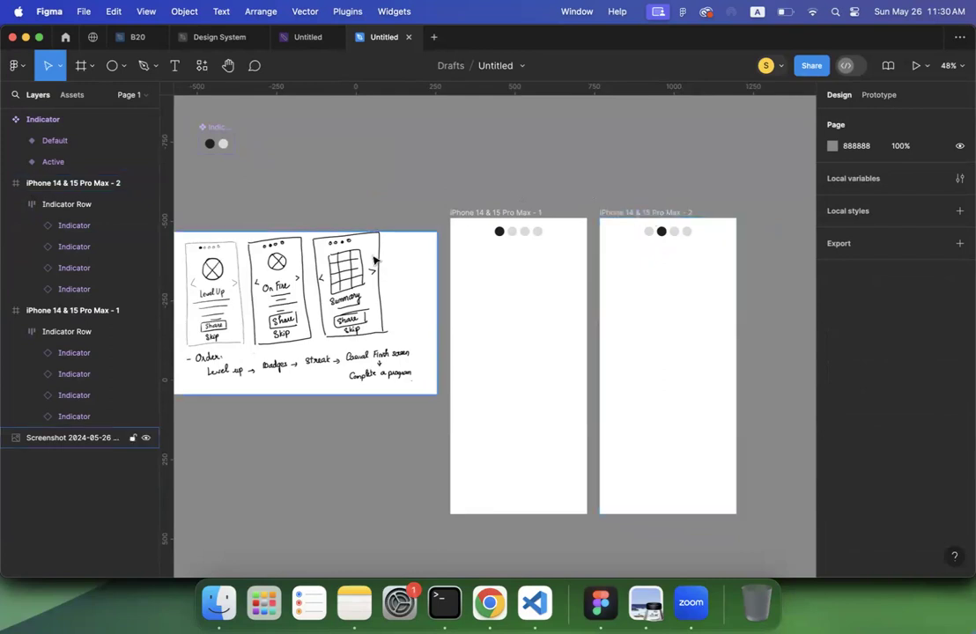
{"action": "scroll", "coordinate": [374, 260], "scroll_direction": "left", "scroll_amount": 3}
{"action": "scroll", "coordinate": [373, 260], "scroll_direction": "down", "scroll_amount": 1}
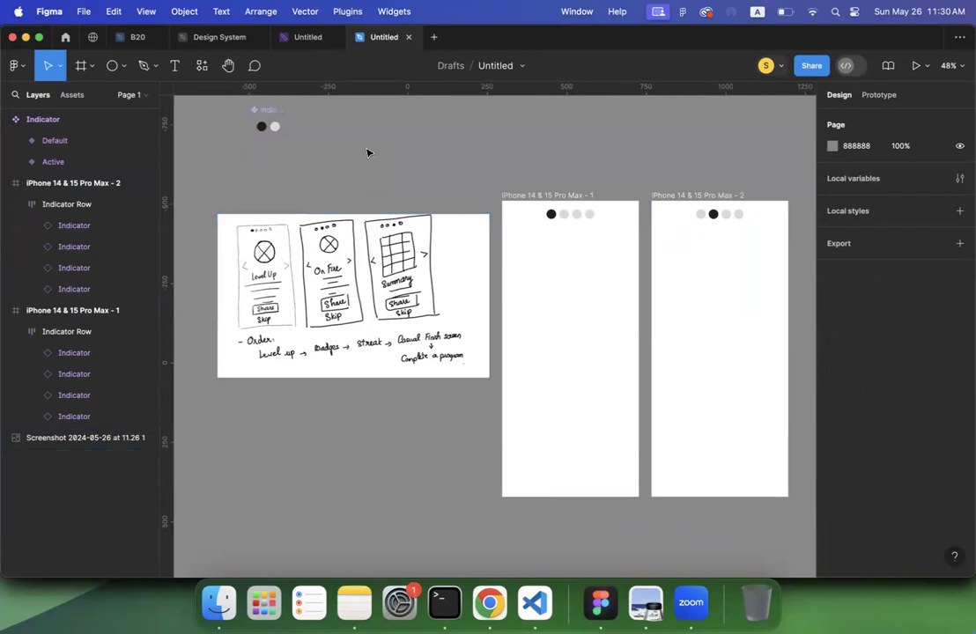
{"action": "left_click", "coordinate": [696, 197]}
{"action": "key", "text": "Delete"}
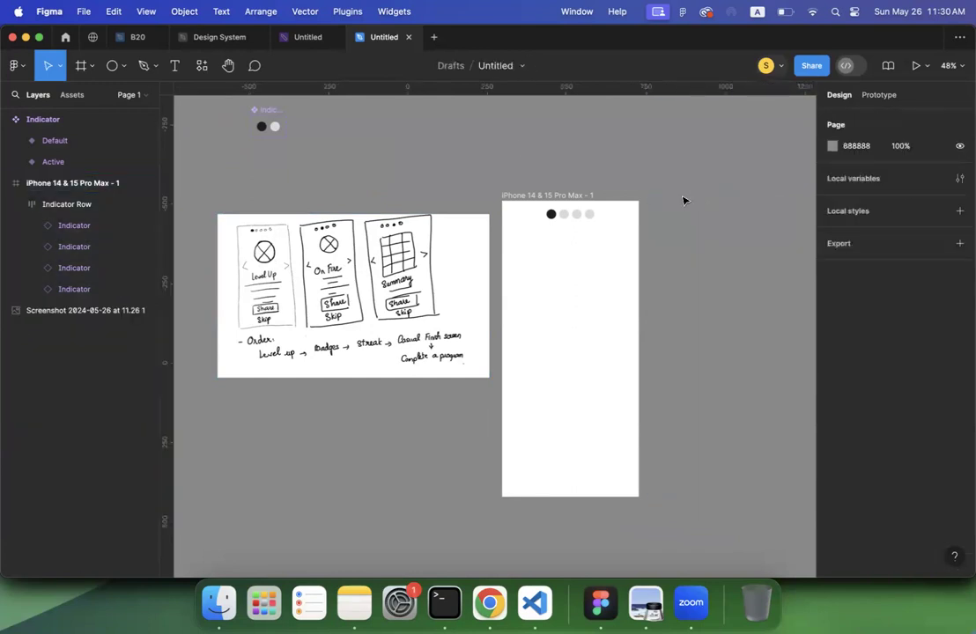
Step: Draw a frame about 389 × 382 inside the iPhone frame, just below the Indicator Row
{"action": "left_click", "coordinate": [81, 68]}
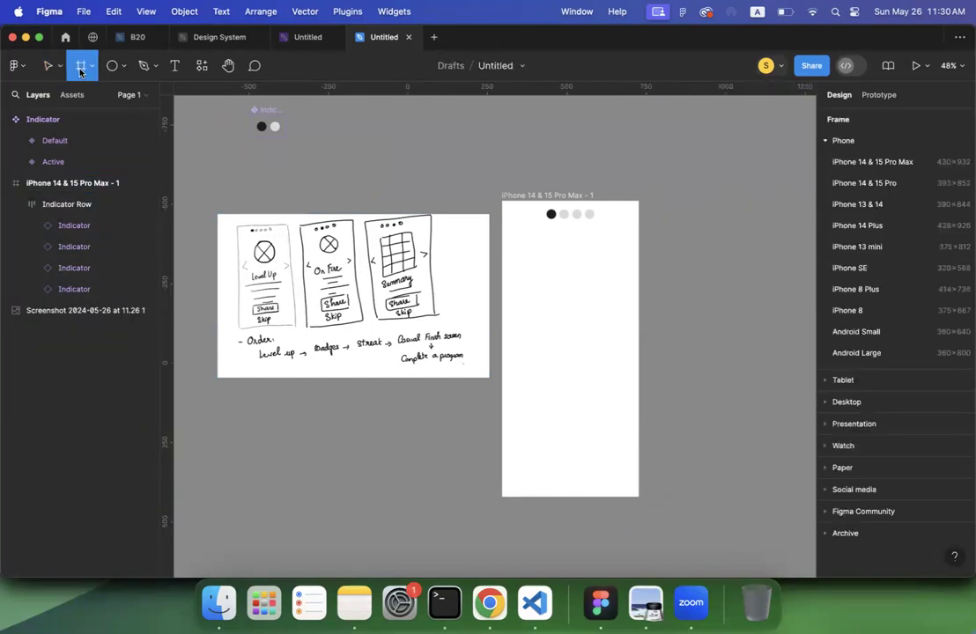
{"action": "left_click", "coordinate": [91, 70]}
{"action": "left_click", "coordinate": [78, 95]}
{"action": "left_click_drag", "start_coordinate": [517, 228], "coordinate": [631, 347]}
{"action": "left_click_drag", "start_coordinate": [516, 287], "coordinate": [507, 287]}
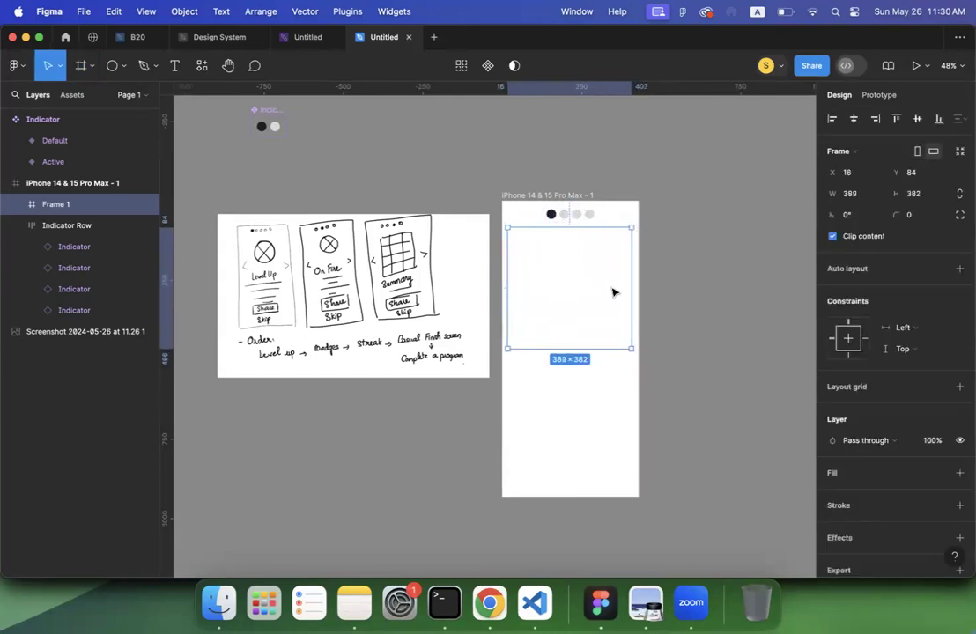
Step: Set the new frame's size to 390 wide by 420 high
{"action": "left_click", "coordinate": [858, 194]}
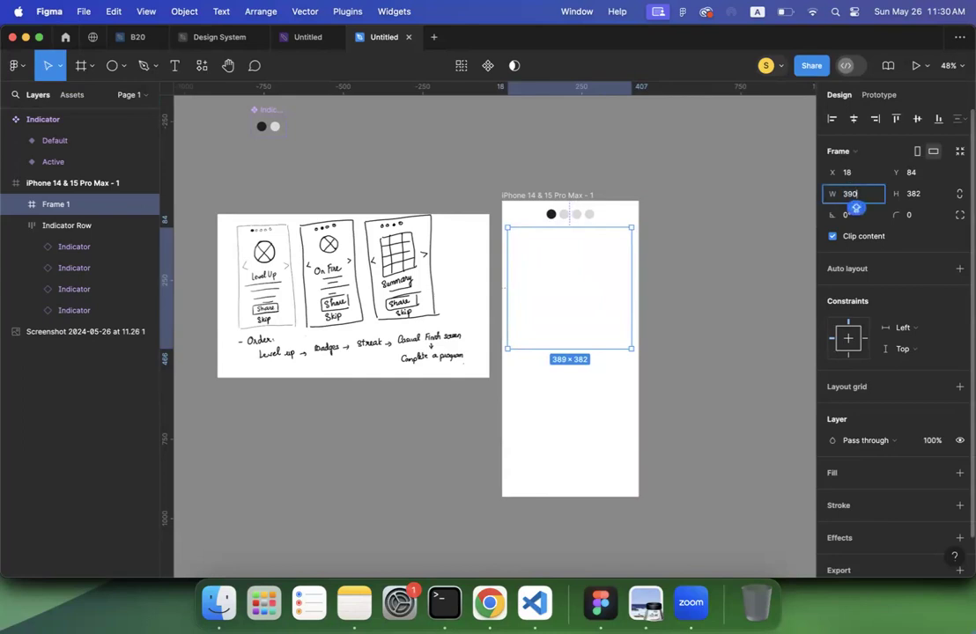
{"action": "left_click", "coordinate": [921, 194]}
{"action": "type", "text": "420"}
{"action": "key", "text": "Return"}
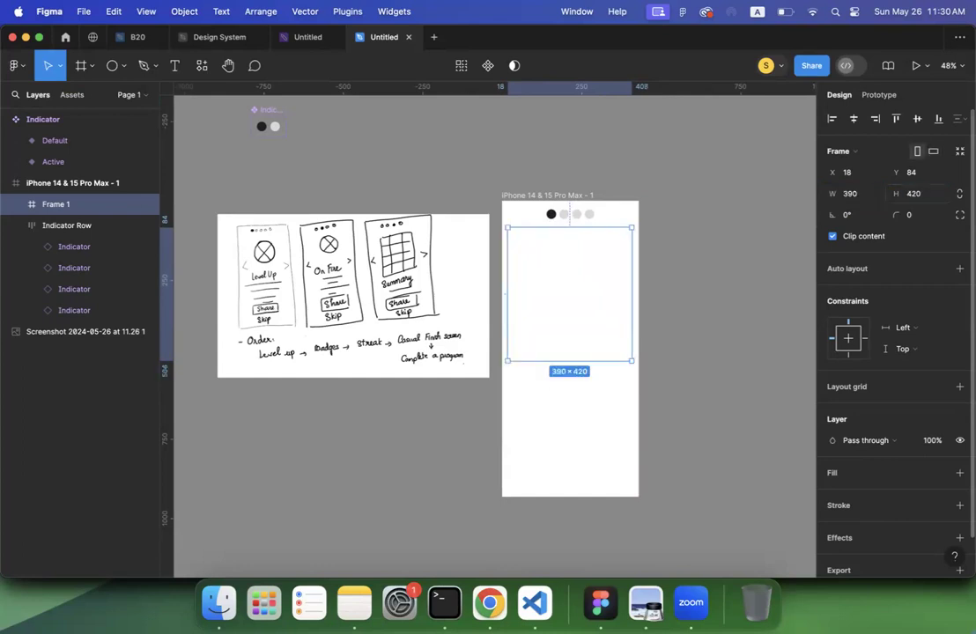
{"action": "left_click", "coordinate": [722, 282]}
Step: Copy the quad-bike photo from the Tripadvisor page in Chrome and paste it into the 390 × 420 frame in Figma
{"action": "left_click", "coordinate": [580, 282]}
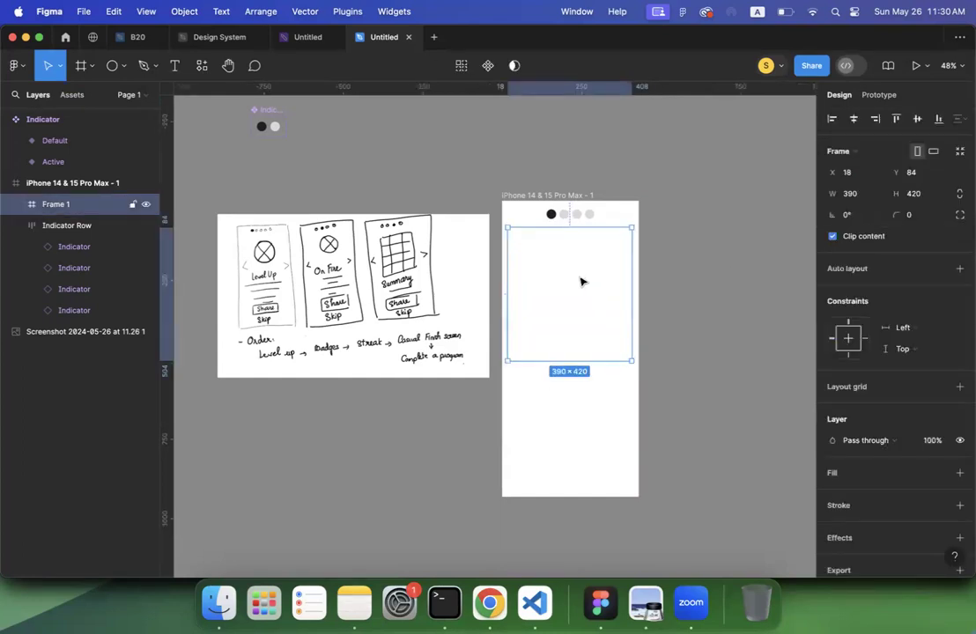
{"action": "left_click", "coordinate": [489, 602]}
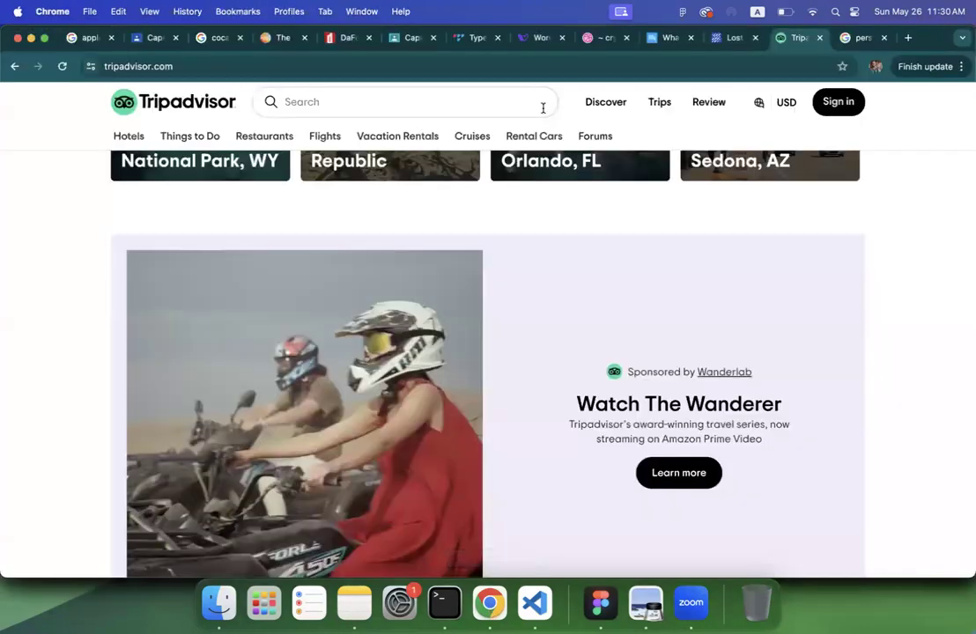
{"action": "right_click", "coordinate": [351, 325]}
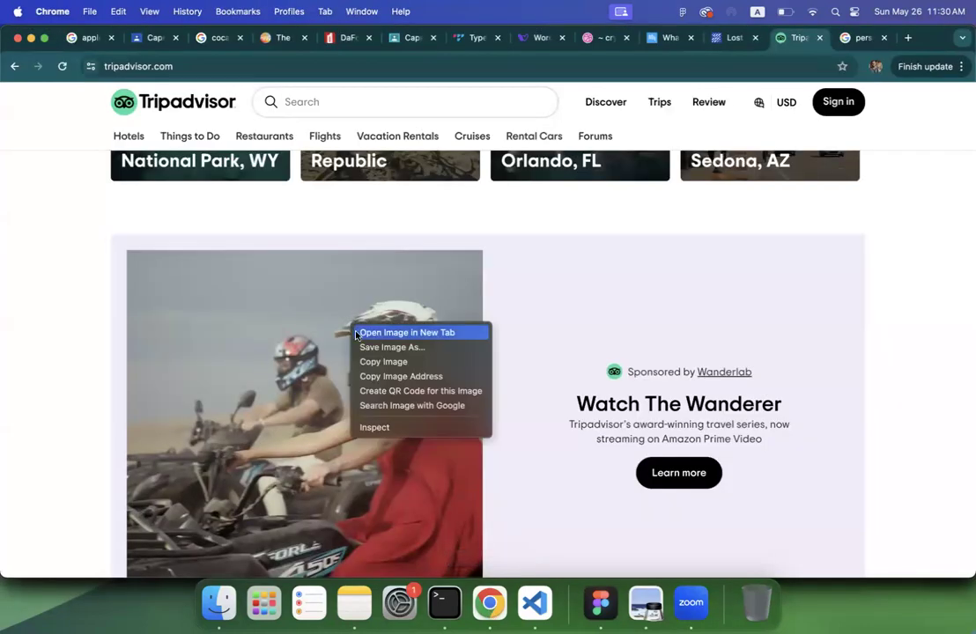
{"action": "left_click", "coordinate": [370, 362]}
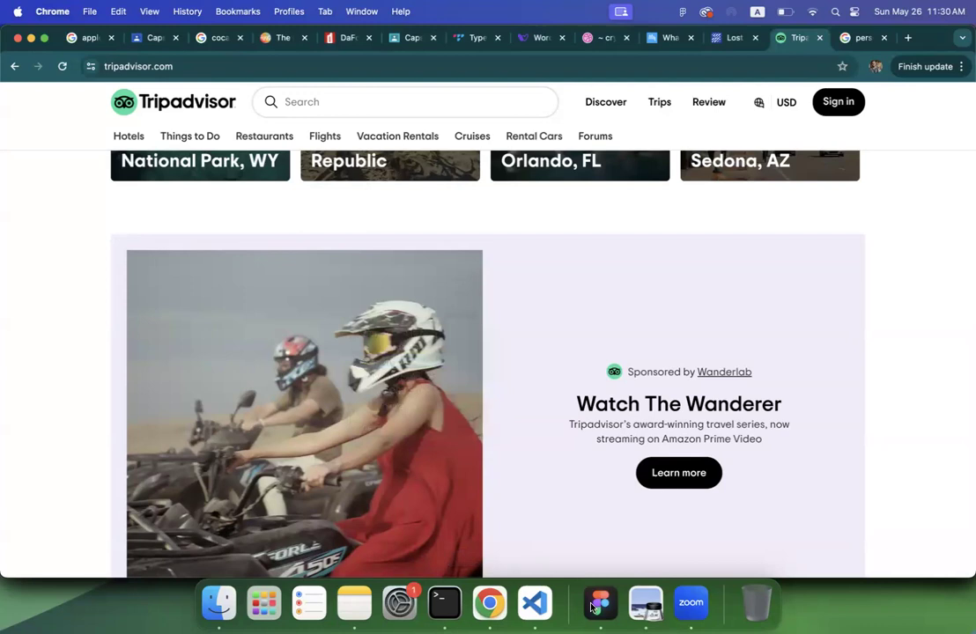
{"action": "key", "text": "super+Tab"}
{"action": "key", "text": "super+v"}
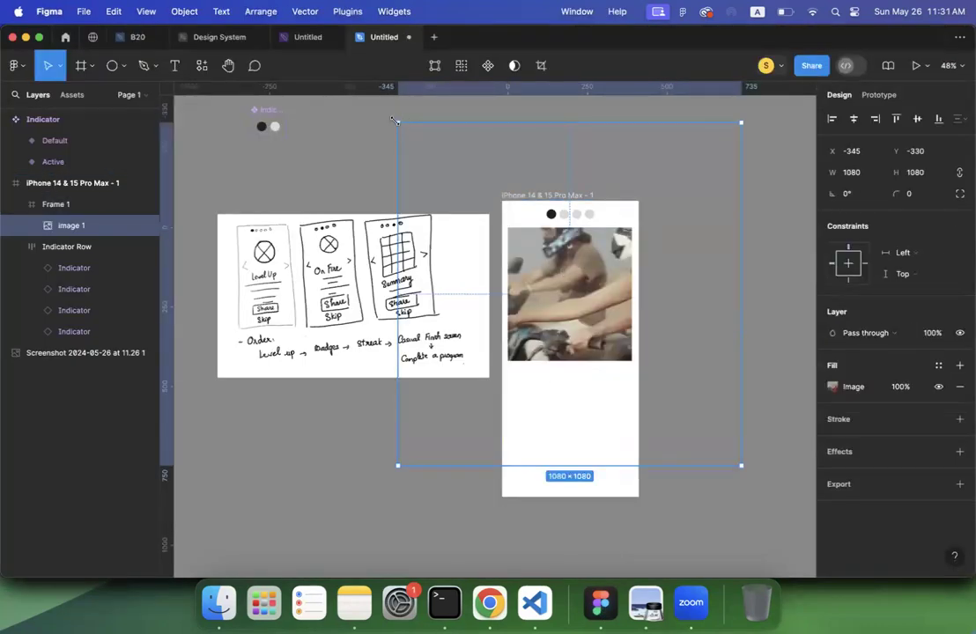
Step: Scale the pasted photo down to 420 × 420 so it fills the frame below the indicators
{"action": "left_click_drag", "start_coordinate": [474, 190], "coordinate": [503, 227]}
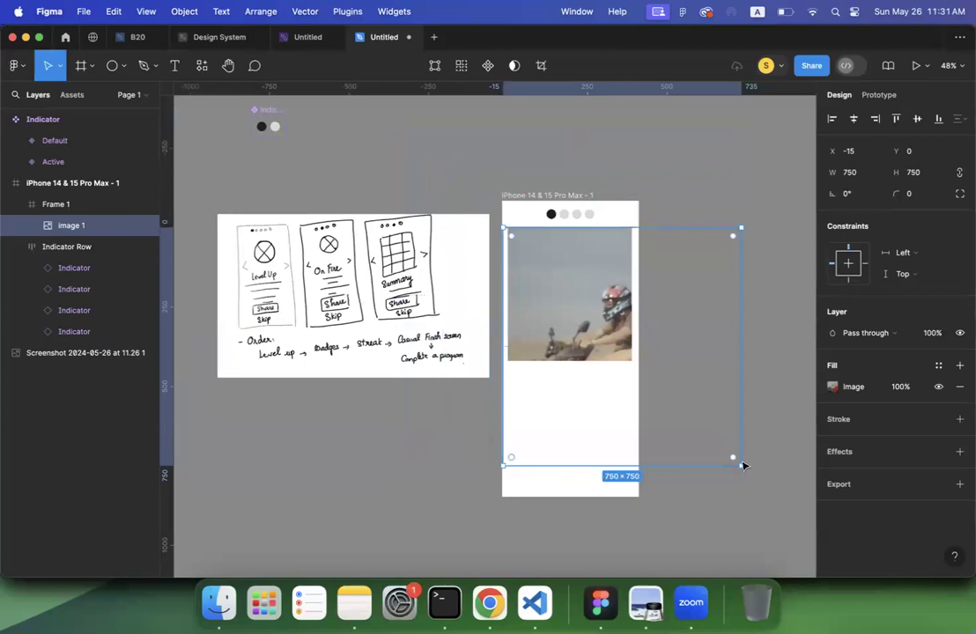
{"action": "left_click_drag", "start_coordinate": [740, 464], "coordinate": [618, 363]}
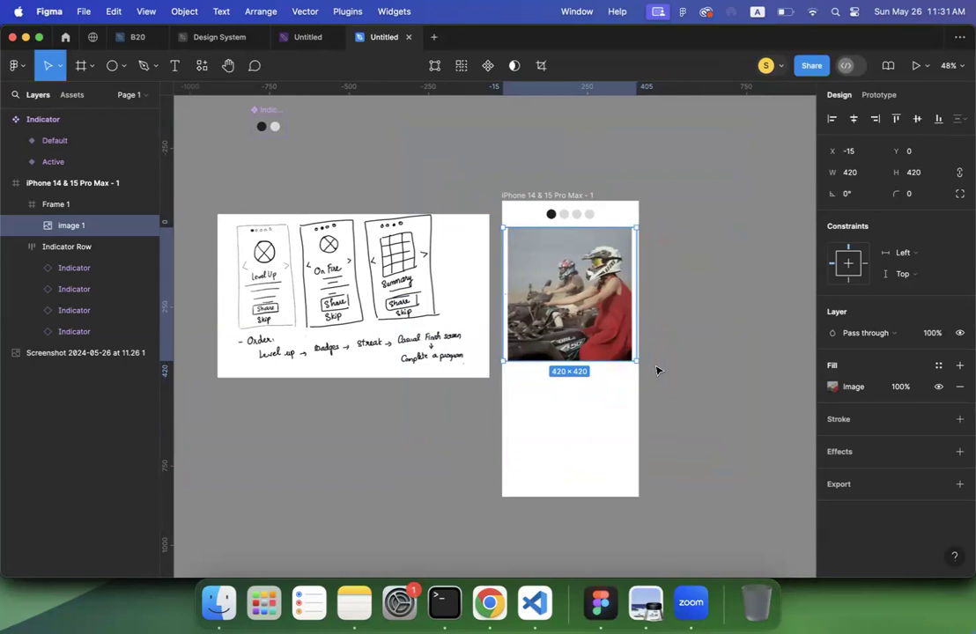
{"action": "left_click", "coordinate": [656, 370]}
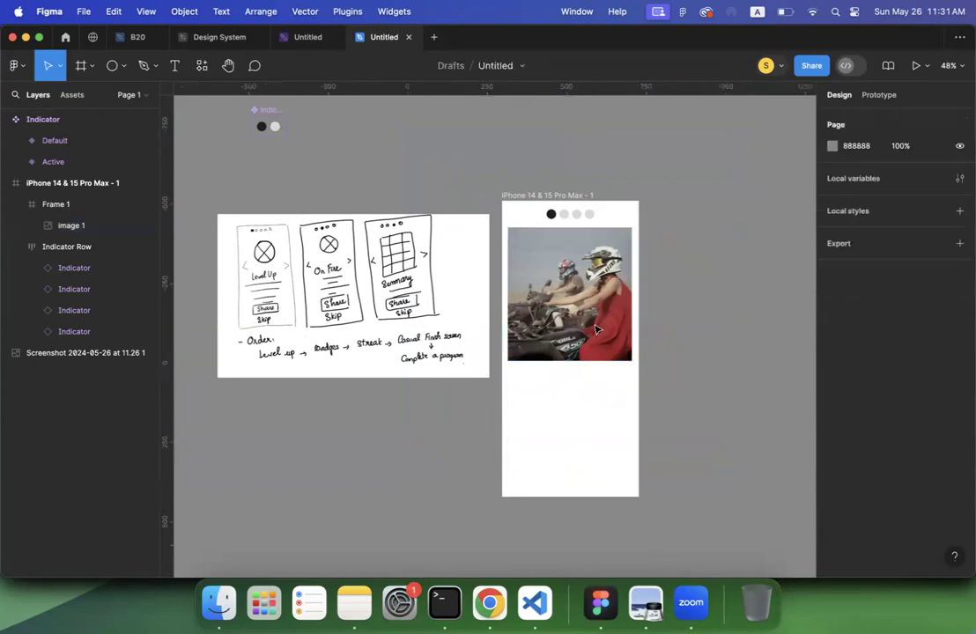
Step: Round the corners of the photo's frame with a corner radius of 15
{"action": "left_click", "coordinate": [587, 324]}
{"action": "scroll", "coordinate": [586, 325], "scroll_direction": "up", "scroll_amount": 5}
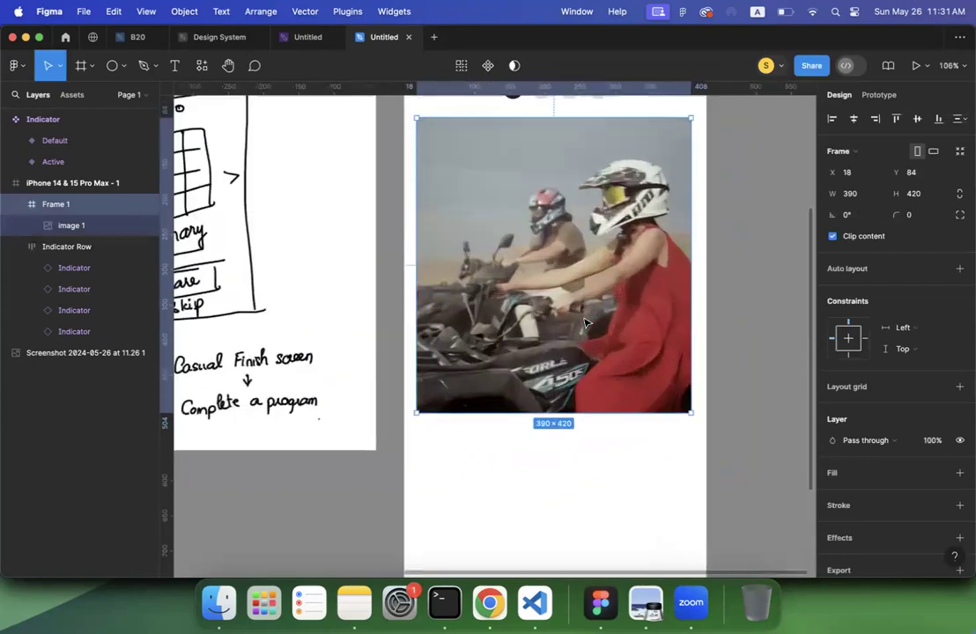
{"action": "scroll", "coordinate": [586, 324], "scroll_direction": "down", "scroll_amount": 4}
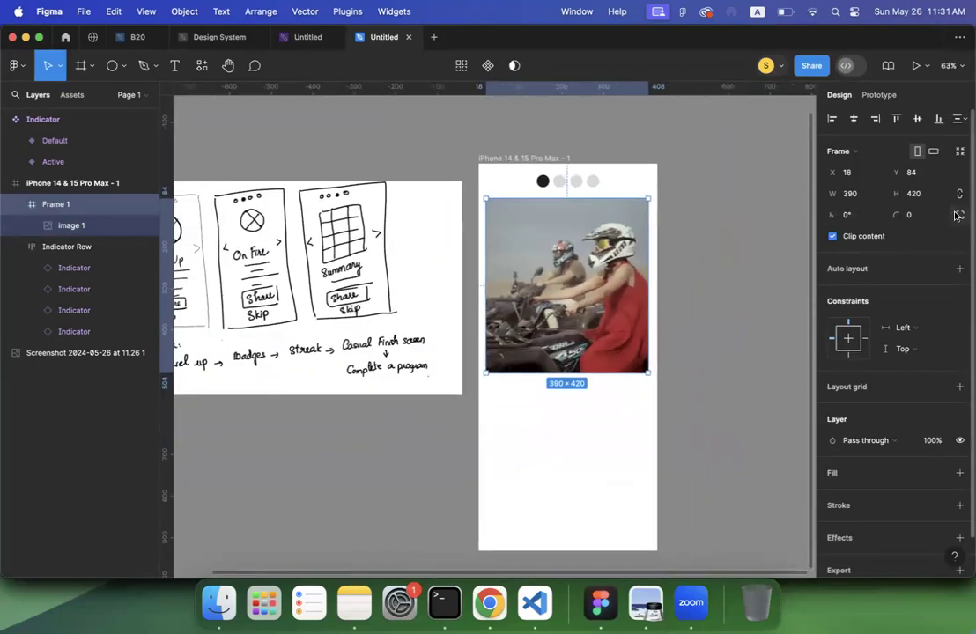
{"action": "left_click", "coordinate": [958, 215]}
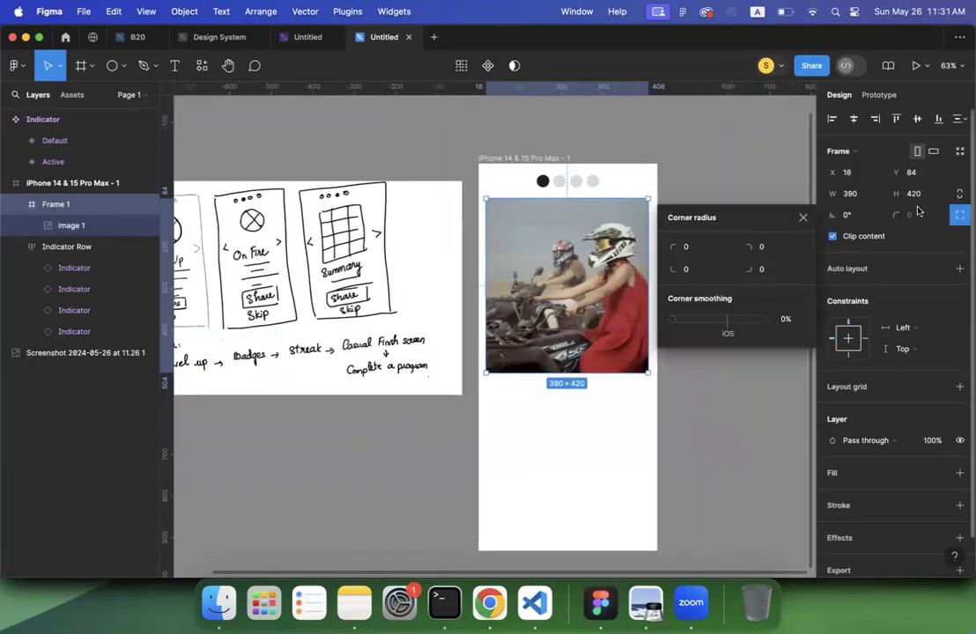
{"action": "left_click", "coordinate": [802, 217]}
{"action": "left_click", "coordinate": [921, 219]}
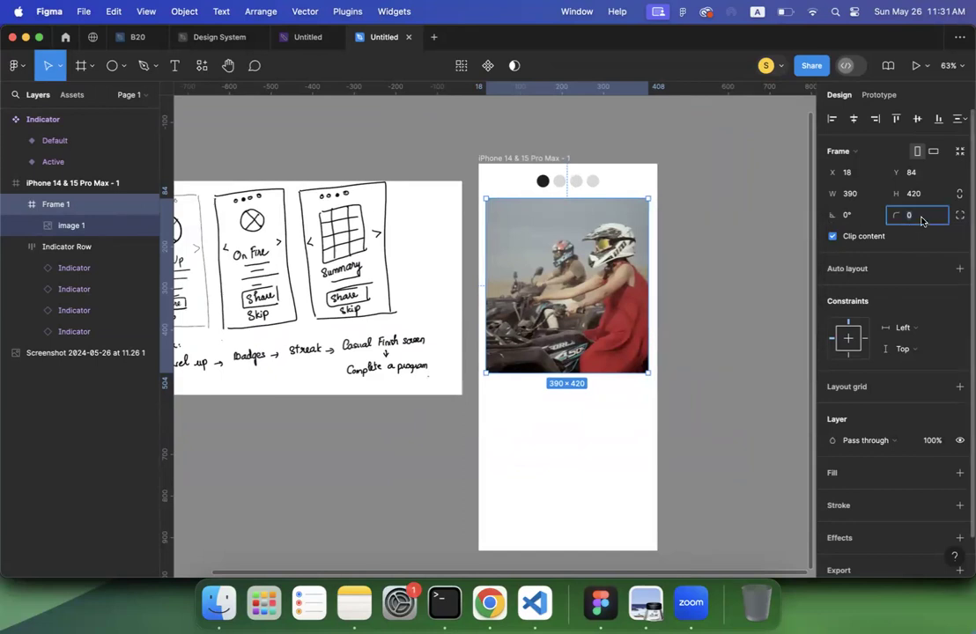
{"action": "type", "text": "15"}
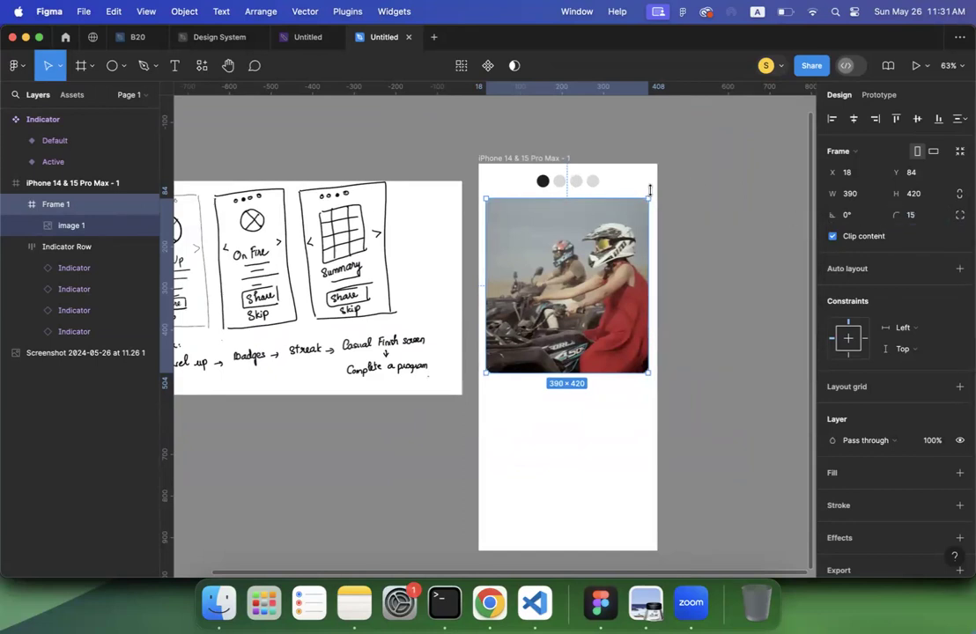
Step: Add a drop shadow effect to the rounded frame holding the quad-bike photo
{"action": "left_click", "coordinate": [702, 195]}
{"action": "scroll", "coordinate": [702, 194], "scroll_direction": "down", "scroll_amount": 2}
{"action": "scroll", "coordinate": [702, 195], "scroll_direction": "left", "scroll_amount": 2}
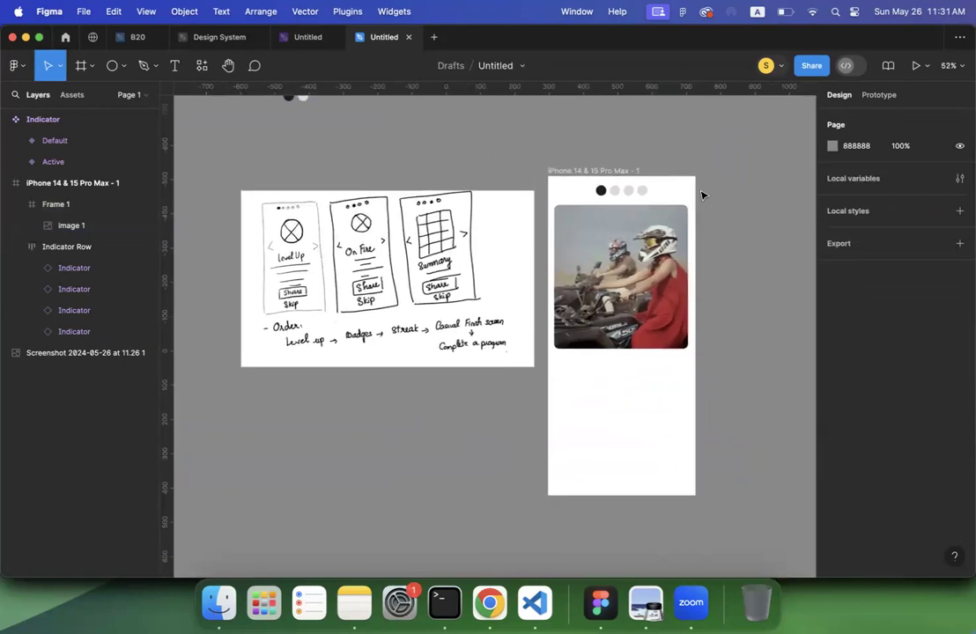
{"action": "left_click", "coordinate": [62, 204]}
{"action": "scroll", "coordinate": [921, 458], "scroll_direction": "down", "scroll_amount": 1}
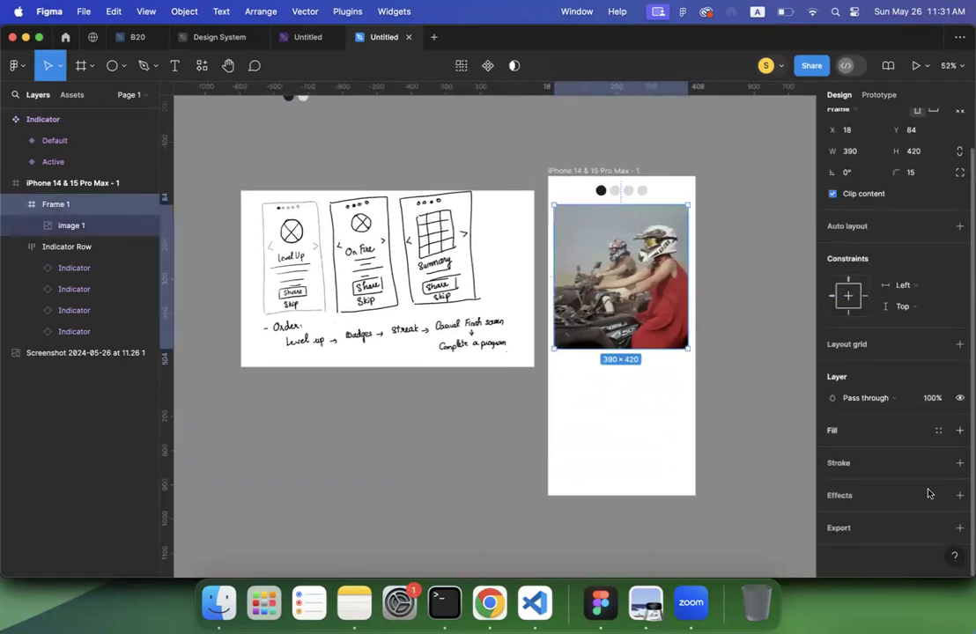
{"action": "left_click", "coordinate": [959, 496]}
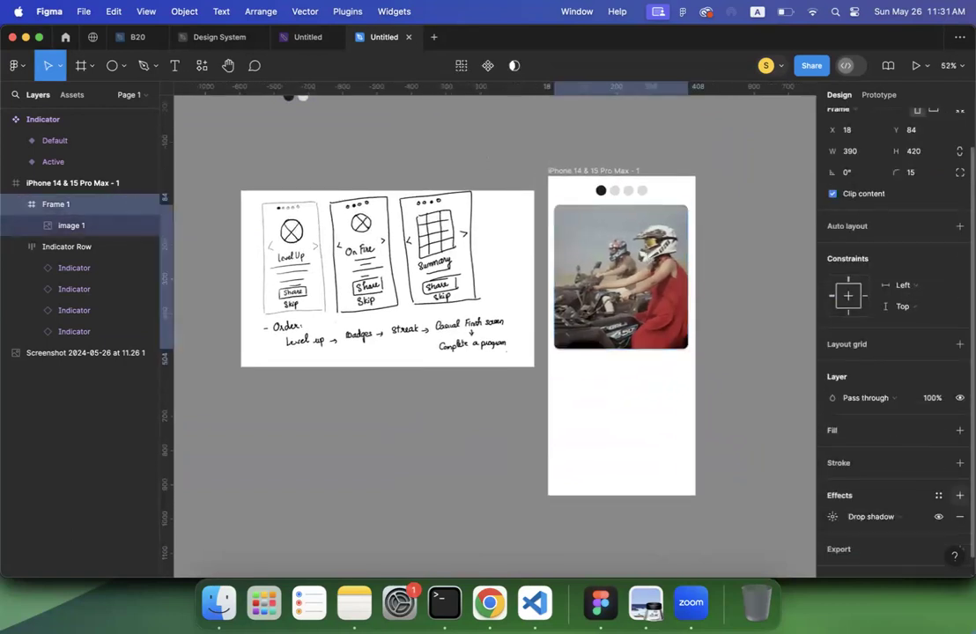
{"action": "left_click", "coordinate": [761, 379]}
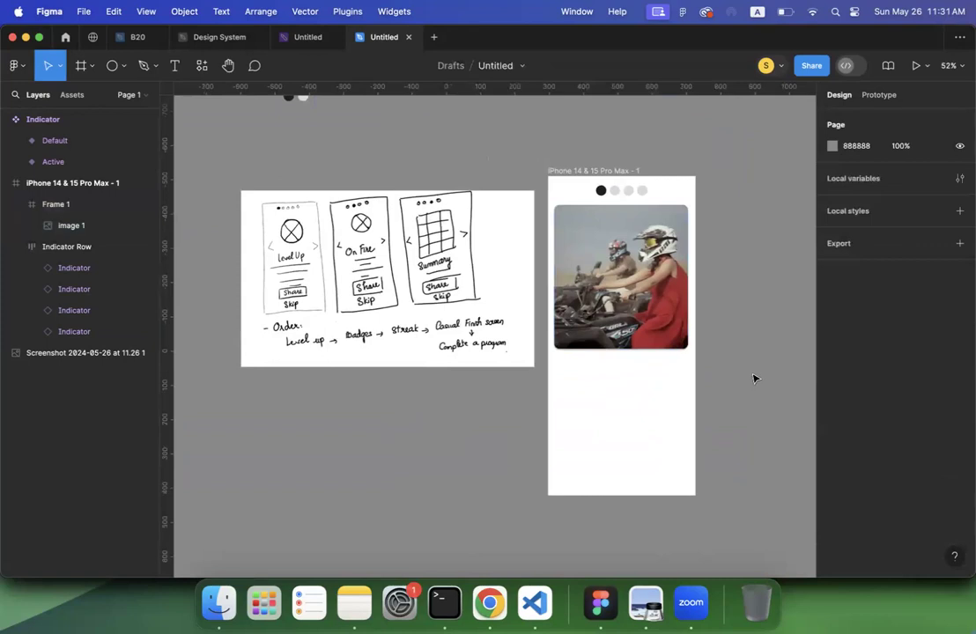
{"action": "left_click", "coordinate": [607, 284]}
{"action": "scroll", "coordinate": [606, 284], "scroll_direction": "right", "scroll_amount": 3}
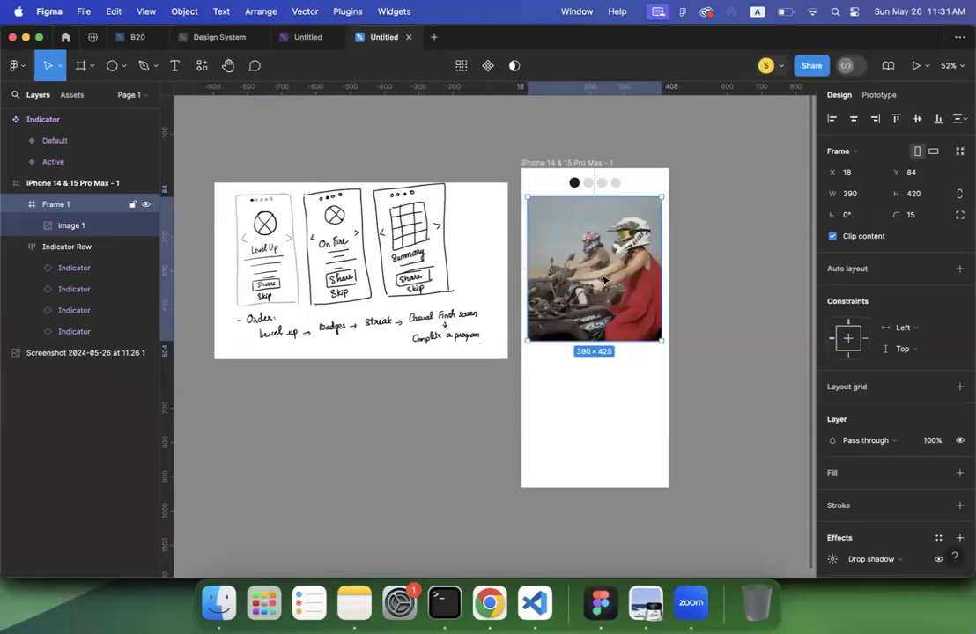
{"action": "scroll", "coordinate": [604, 281], "scroll_direction": "down", "scroll_amount": 5}
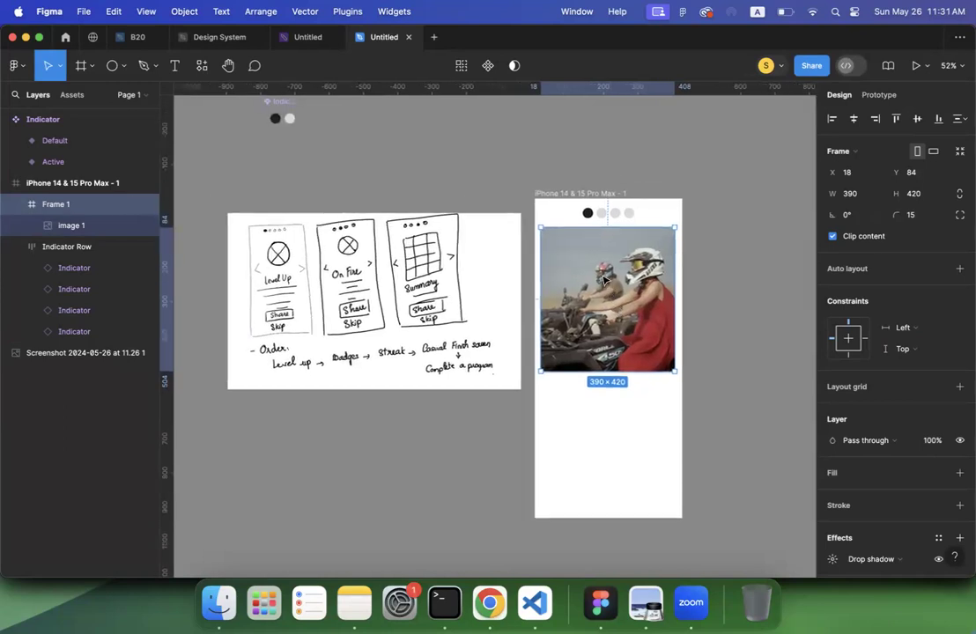
Step: Move the photo frame out of the phone frame onto the empty canvas and rename it "Image"
{"action": "mouse_move", "coordinate": [620, 325]}
{"action": "left_mouse_down"}
{"action": "mouse_move", "coordinate": [511, 254]}
{"action": "mouse_move", "coordinate": [447, 167]}
{"action": "mouse_move", "coordinate": [461, 178]}
{"action": "left_mouse_up"}
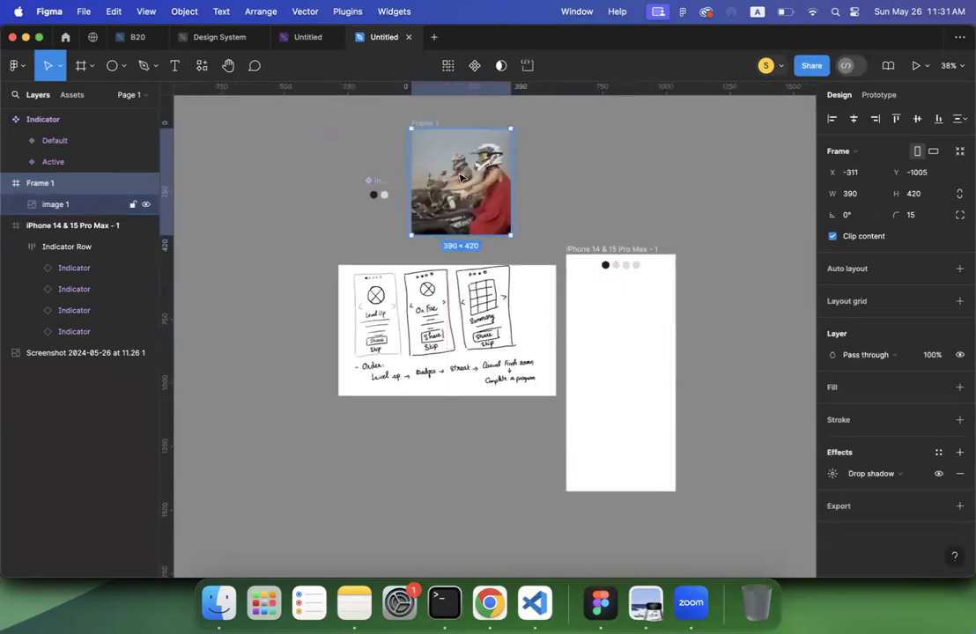
{"action": "double_click", "coordinate": [421, 124]}
{"action": "type", "text": "Image"}
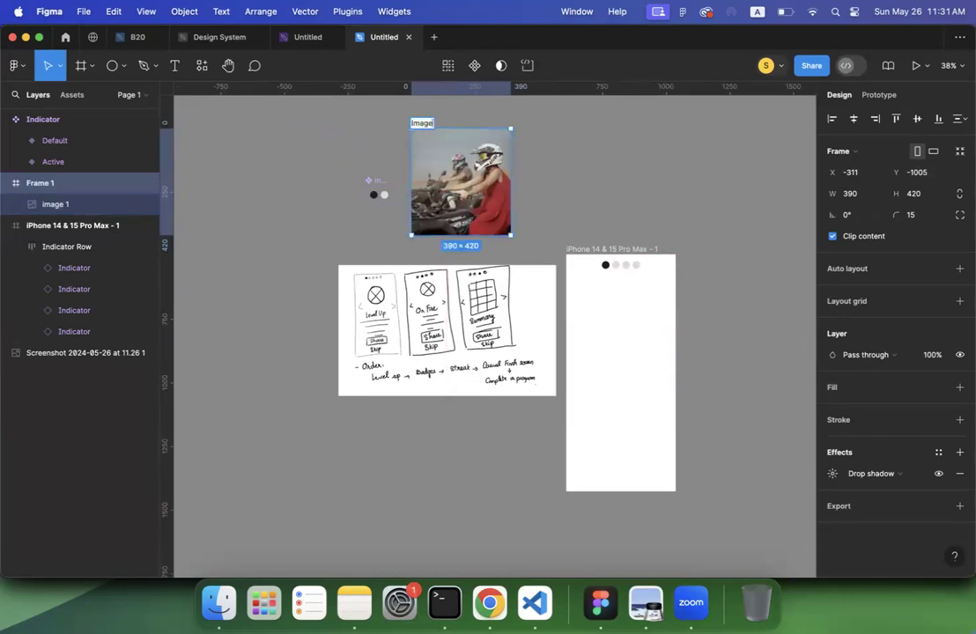
{"action": "key", "text": "Return"}
{"action": "left_click", "coordinate": [602, 159]}
{"action": "scroll", "coordinate": [601, 162], "scroll_direction": "up", "scroll_amount": 5}
{"action": "scroll", "coordinate": [601, 162], "scroll_direction": "down", "scroll_amount": 4}
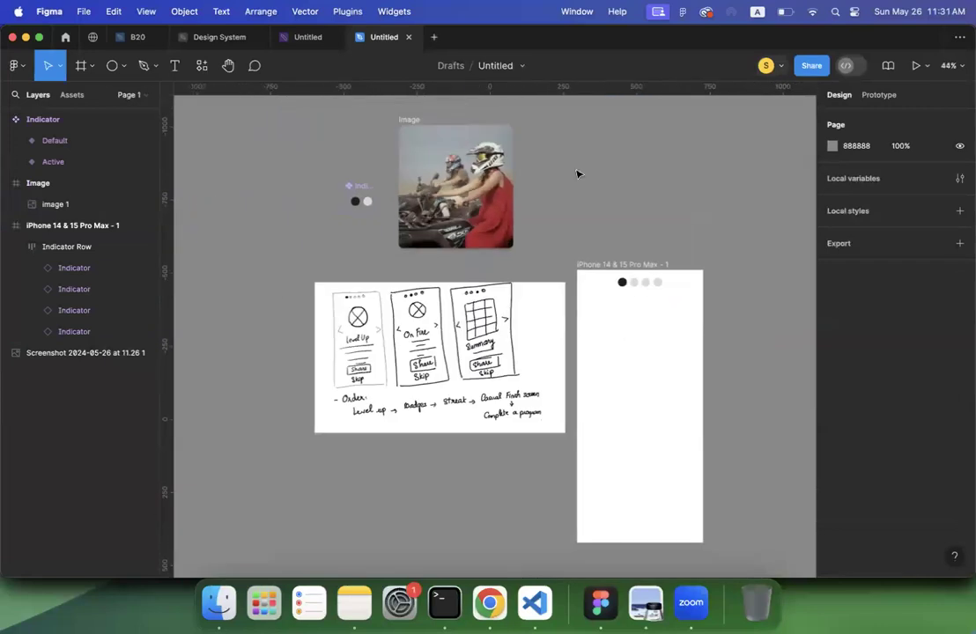
Step: Move the Image frame back into the phone frame below the indicator row, horizontally centred at X 20, Y 90
{"action": "left_click", "coordinate": [473, 180]}
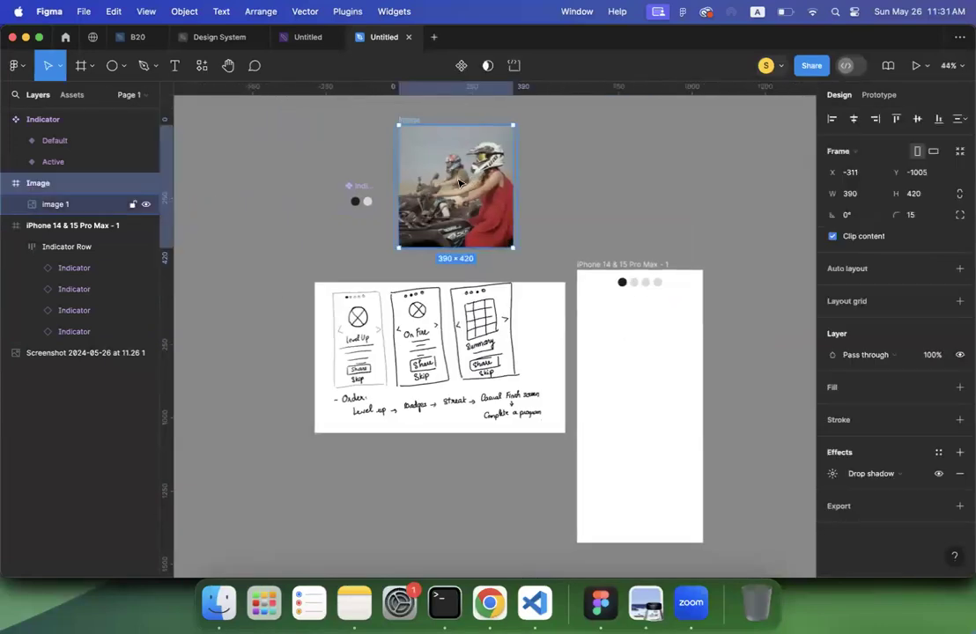
{"action": "left_click_drag", "start_coordinate": [412, 124], "coordinate": [596, 294]}
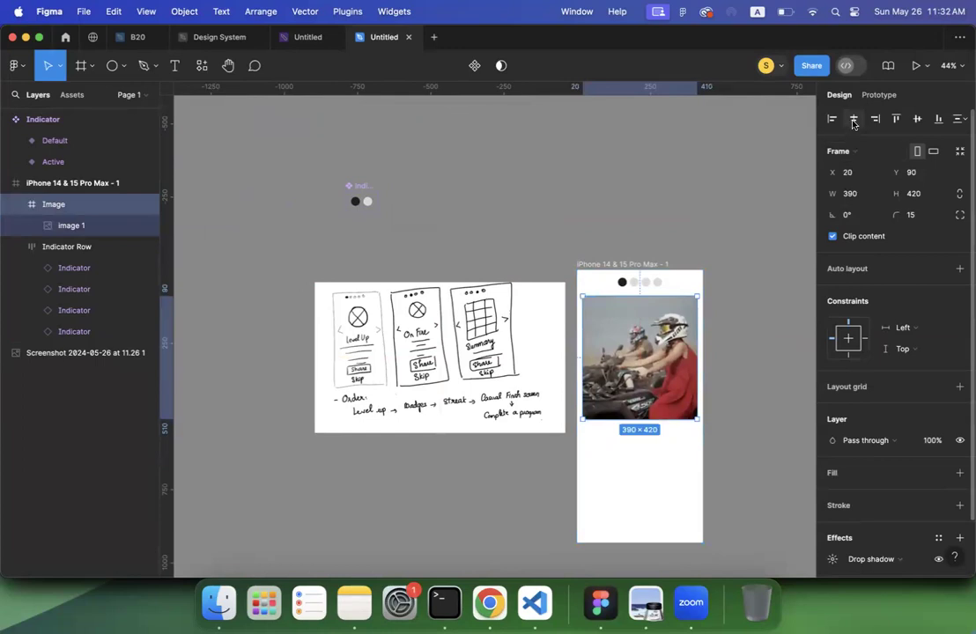
{"action": "left_click", "coordinate": [750, 213]}
{"action": "scroll", "coordinate": [749, 213], "scroll_direction": "down", "scroll_amount": 3}
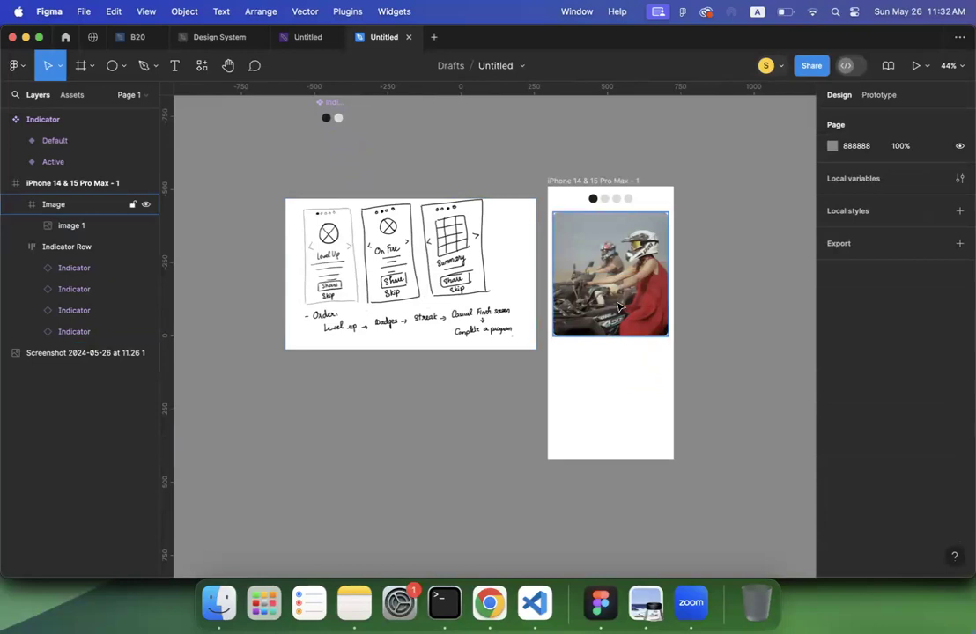
Step: Find the Material Symbols plugin by searching for "mat" and run it
{"action": "scroll", "coordinate": [615, 295], "scroll_direction": "up", "scroll_amount": 5}
{"action": "scroll", "coordinate": [616, 295], "scroll_direction": "down", "scroll_amount": 3}
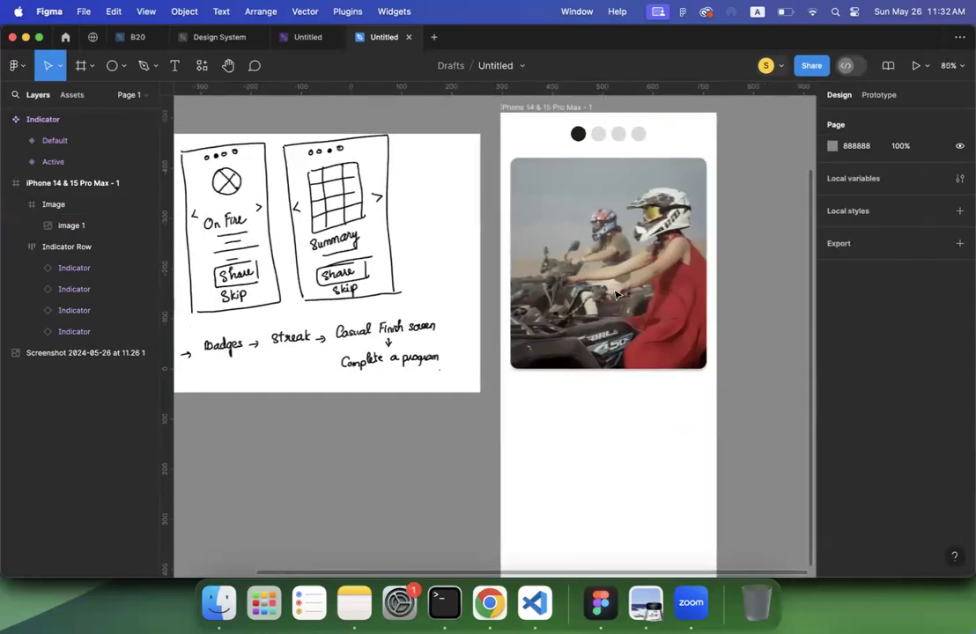
{"action": "scroll", "coordinate": [615, 295], "scroll_direction": "up", "scroll_amount": 3}
{"action": "scroll", "coordinate": [616, 295], "scroll_direction": "left", "scroll_amount": 2}
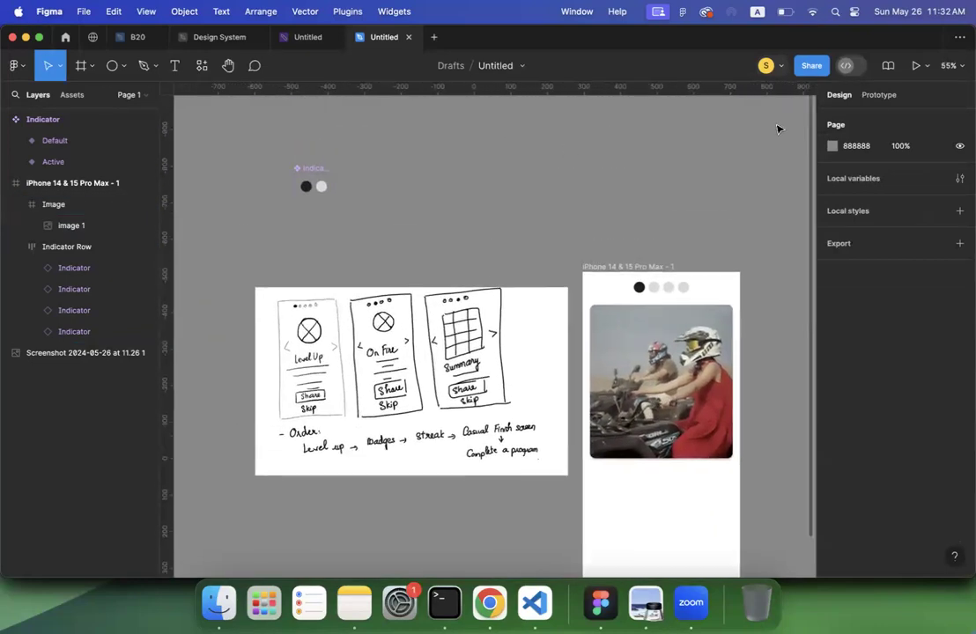
{"action": "left_click", "coordinate": [202, 66]}
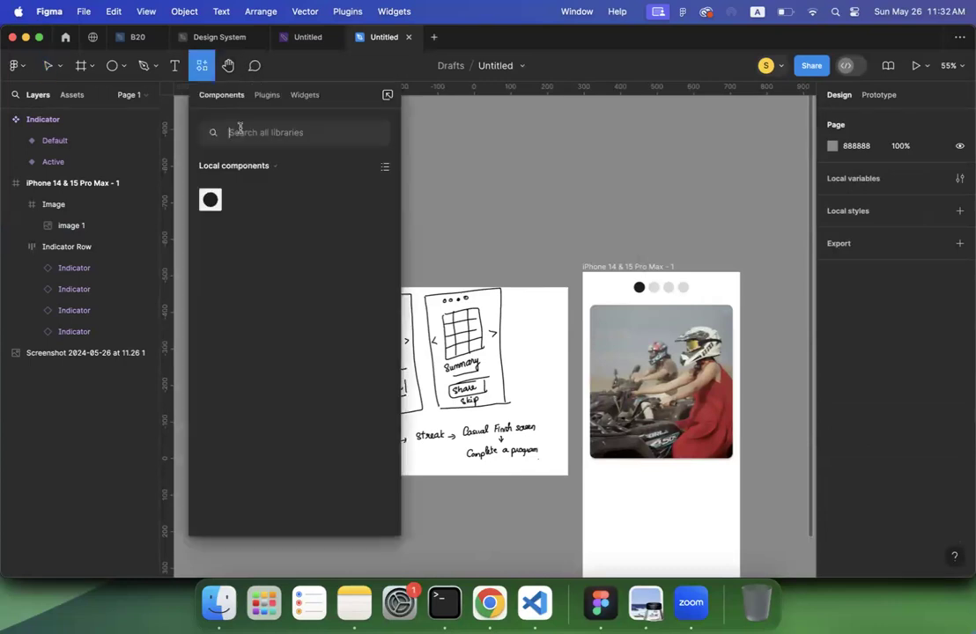
{"action": "left_click", "coordinate": [266, 95]}
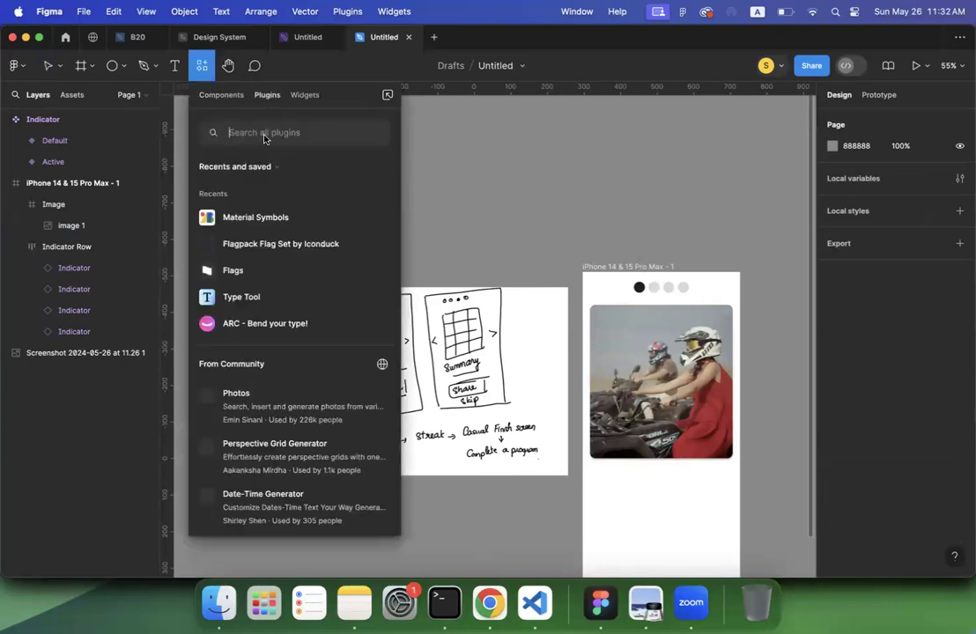
{"action": "type", "text": "mat"}
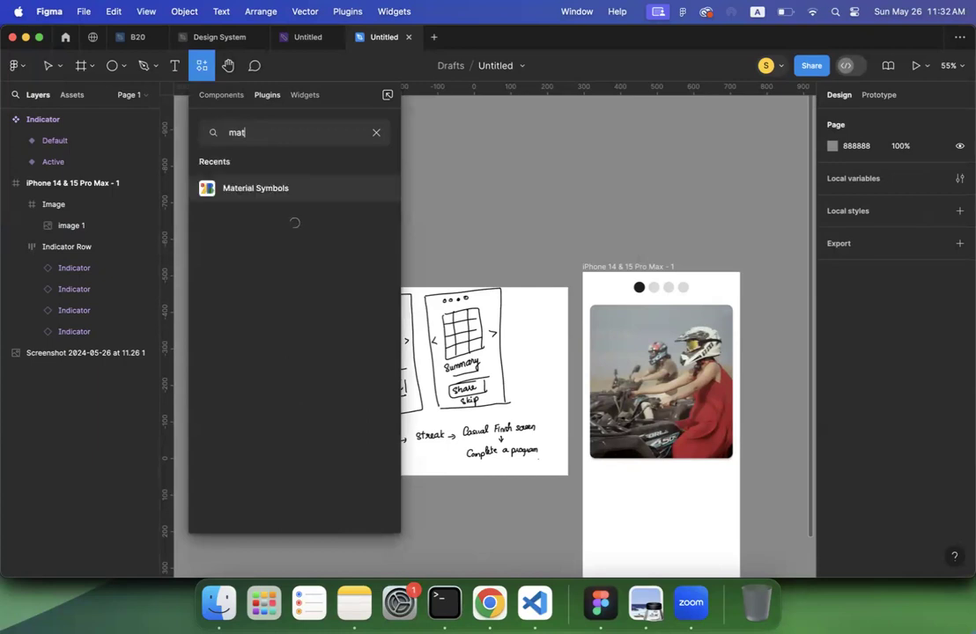
{"action": "left_click", "coordinate": [277, 189]}
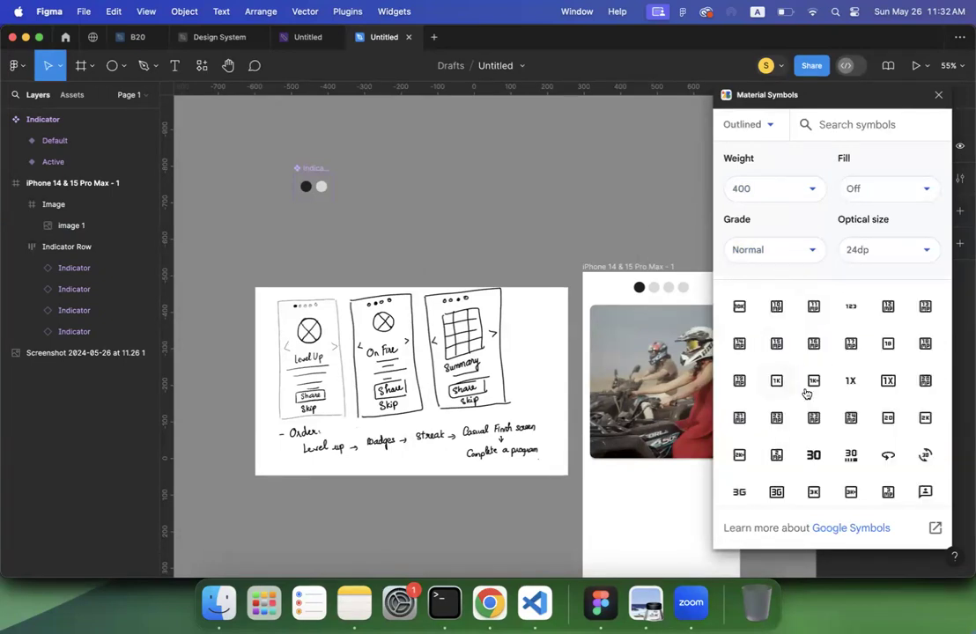
Step: Search the symbols for "back", insert the arrow_back icon and move it onto the empty canvas above the sketch
{"action": "scroll", "coordinate": [806, 394], "scroll_direction": "down", "scroll_amount": 5}
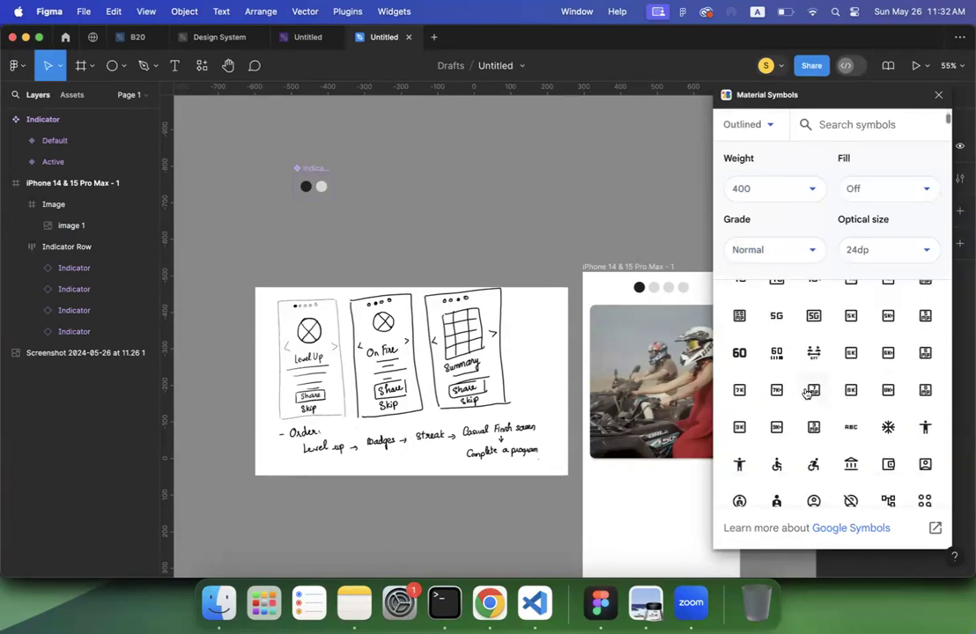
{"action": "left_click", "coordinate": [843, 129]}
{"action": "type", "text": "back"}
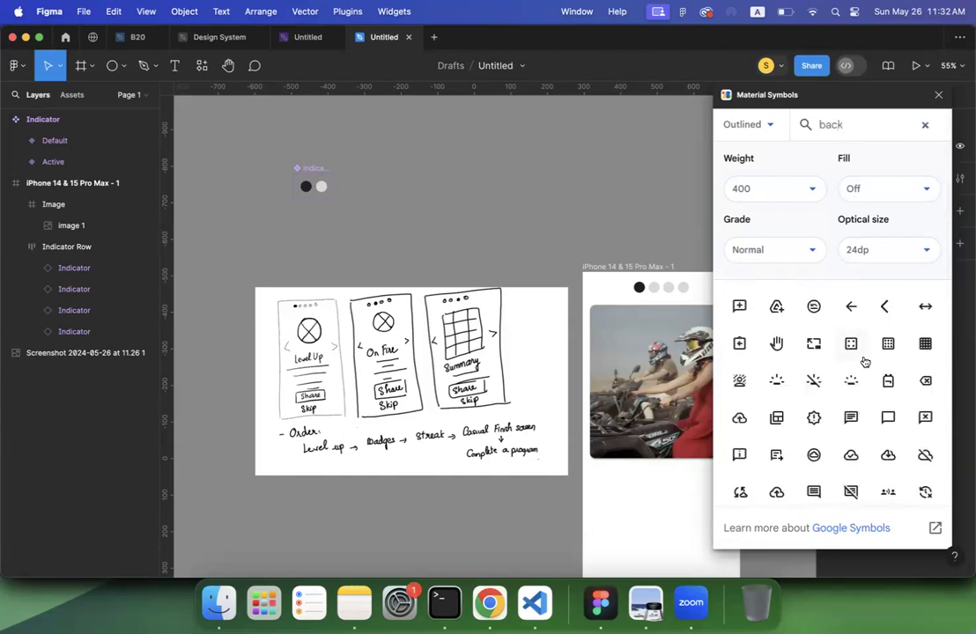
{"action": "left_click_drag", "start_coordinate": [851, 307], "coordinate": [495, 181]}
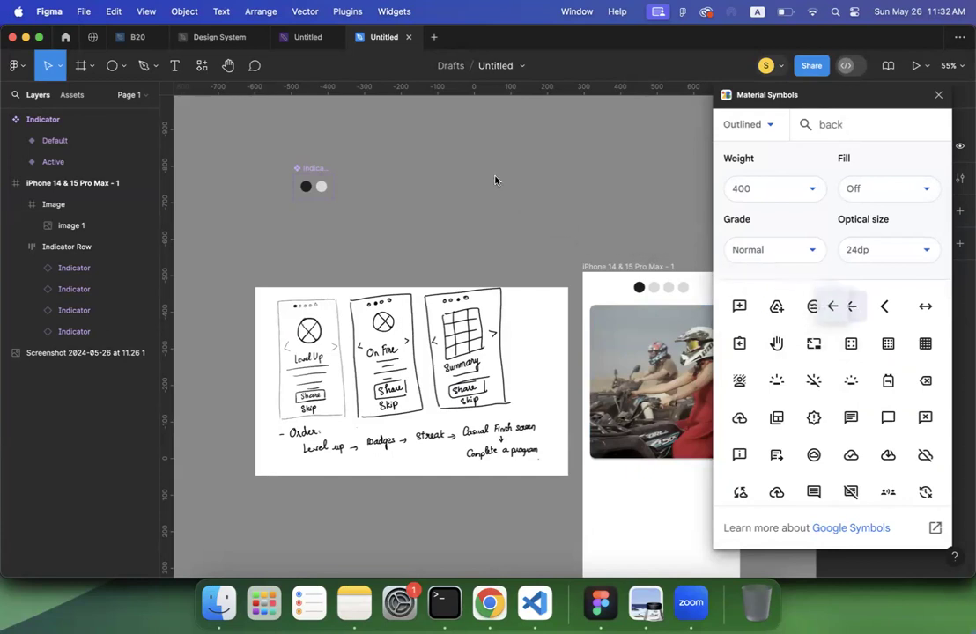
{"action": "left_click", "coordinate": [851, 307]}
{"action": "scroll", "coordinate": [577, 197], "scroll_direction": "up", "scroll_amount": 2}
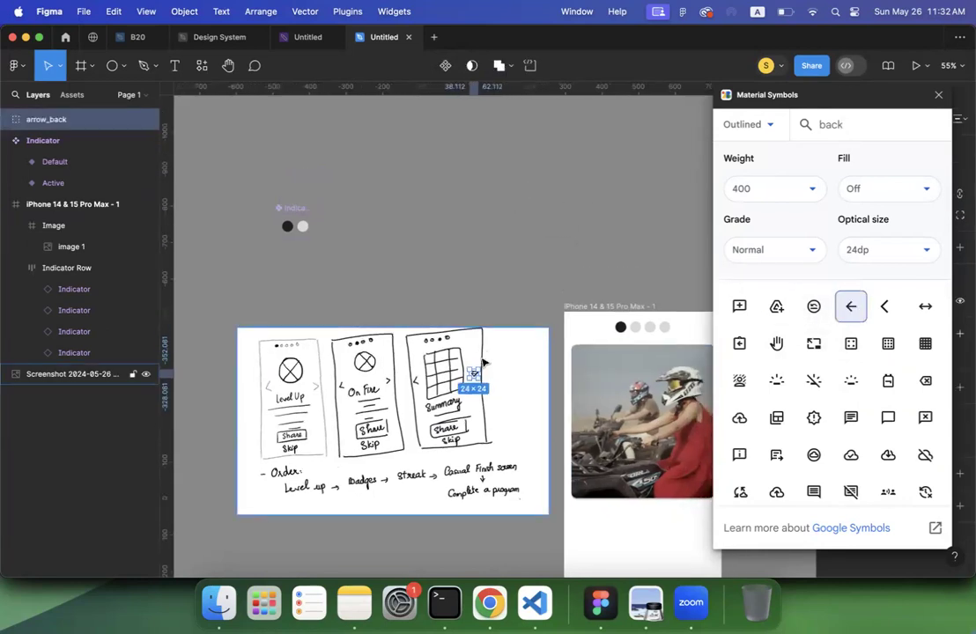
{"action": "left_click_drag", "start_coordinate": [476, 377], "coordinate": [472, 191]}
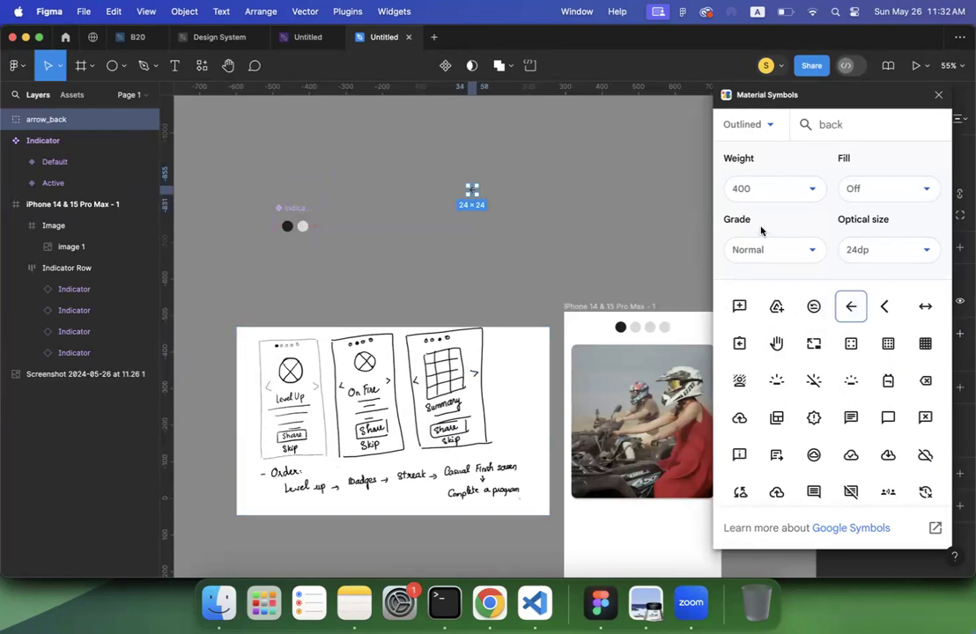
Step: Search the symbols for "forwa", insert the arrow_forward icon in place of the selected one and shift it slightly to the right
{"action": "double_click", "coordinate": [833, 126]}
{"action": "type", "text": "next"}
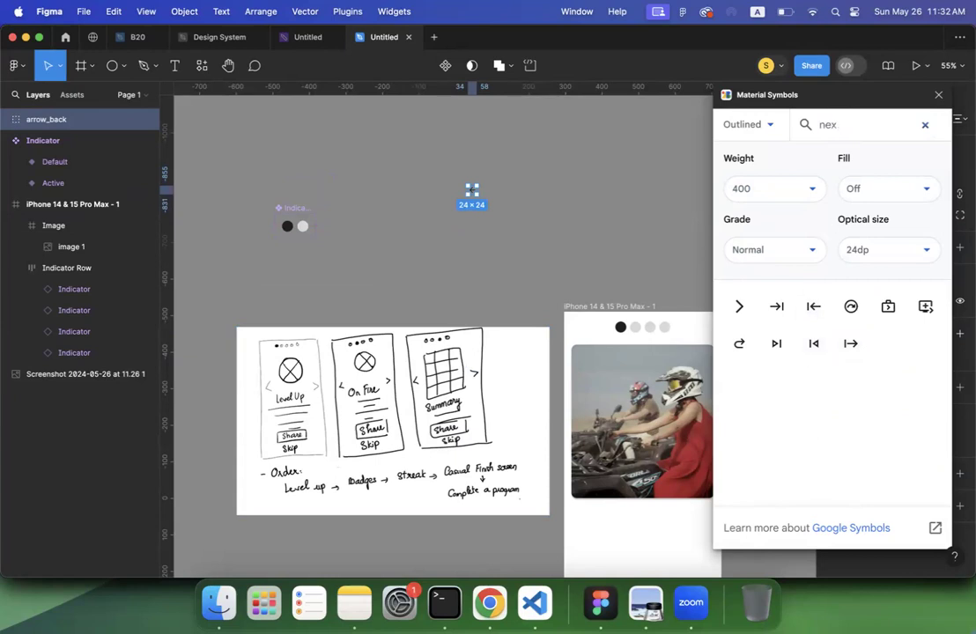
{"action": "key", "text": "BackSpace"}
{"action": "key", "text": "BackSpace"}
{"action": "key", "text": "BackSpace"}
{"action": "type", "text": "forwa"}
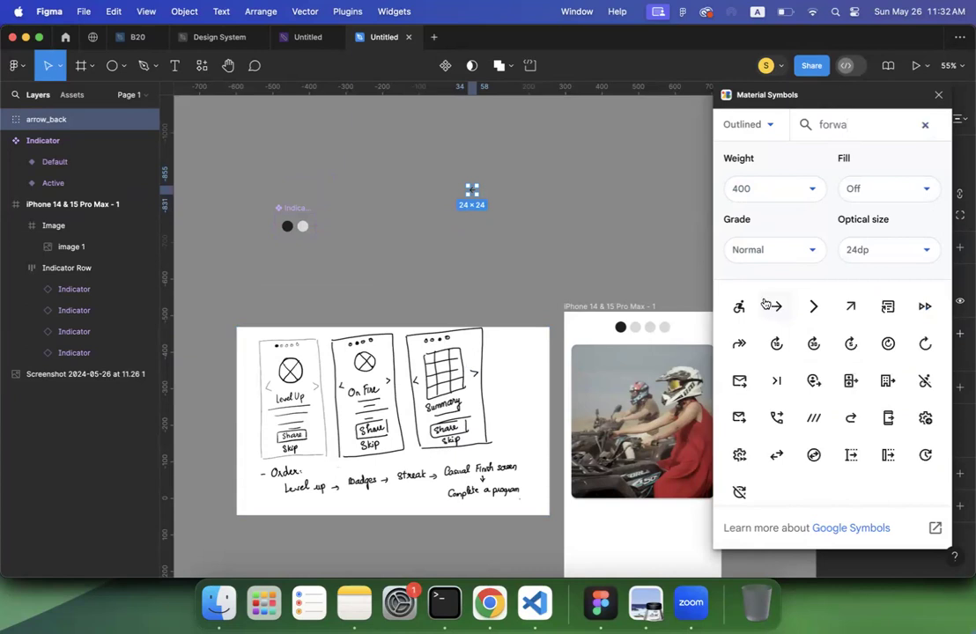
{"action": "left_click_drag", "start_coordinate": [780, 311], "coordinate": [531, 211]}
{"action": "left_click", "coordinate": [776, 306]}
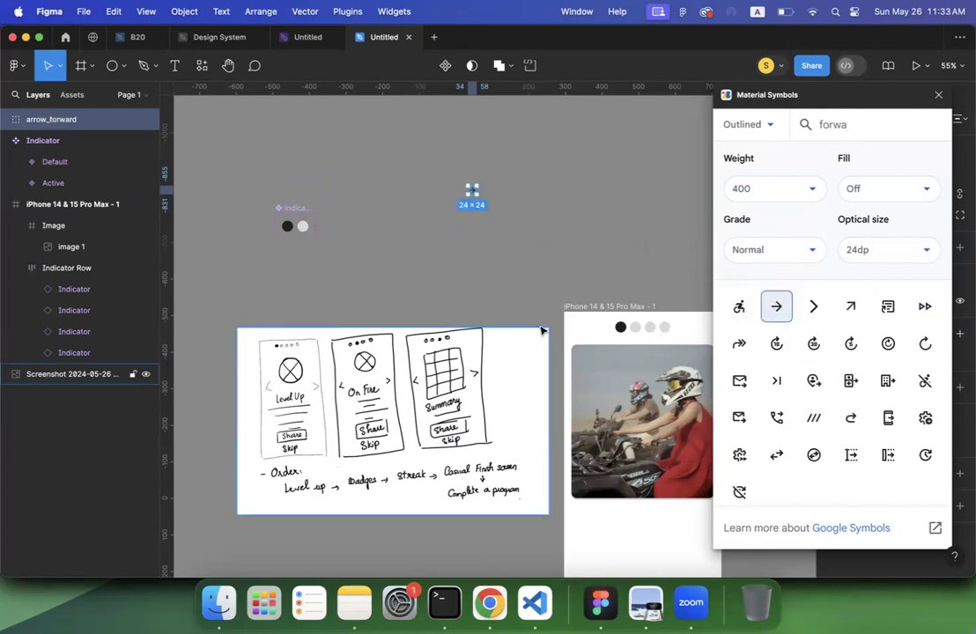
{"action": "left_click_drag", "start_coordinate": [473, 192], "coordinate": [506, 195]}
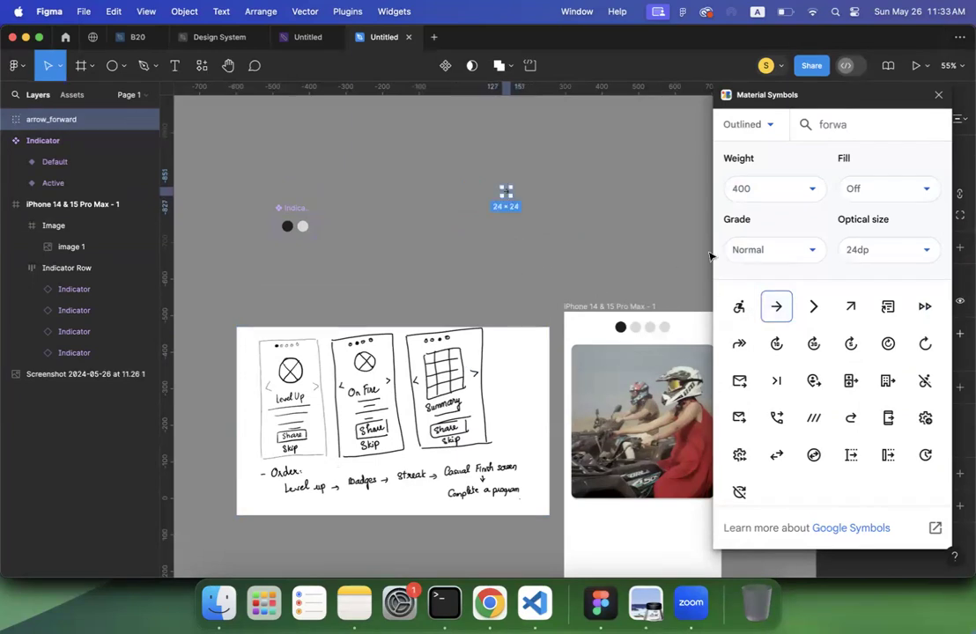
{"action": "left_click", "coordinate": [492, 276]}
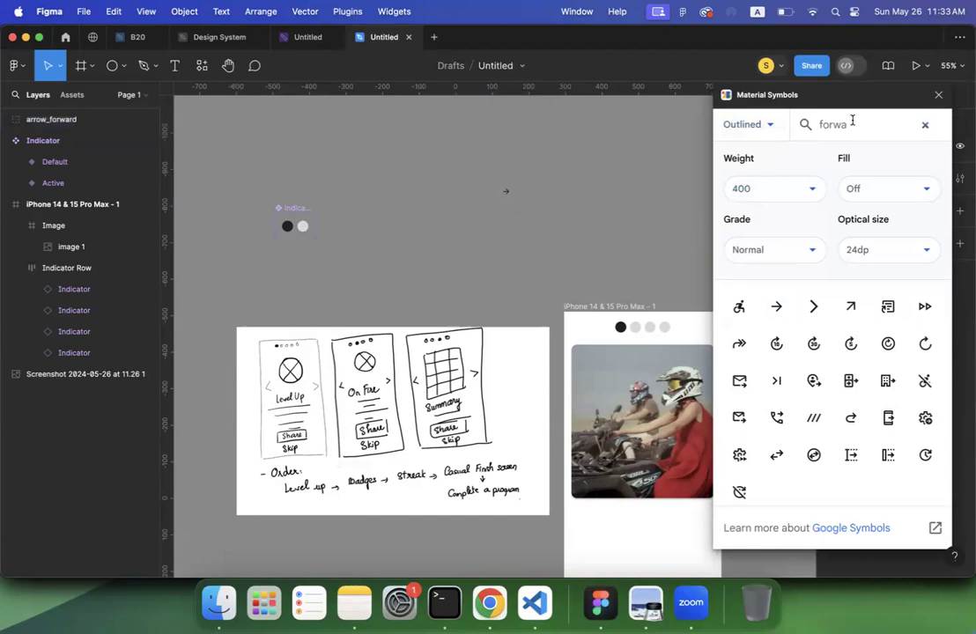
Step: Search the symbols for "back" again, place a new arrow_back icon just left of the forward arrow, and close the plugin
{"action": "key", "text": "super+a"}
{"action": "key", "text": "BackSpace"}
{"action": "type", "text": "back"}
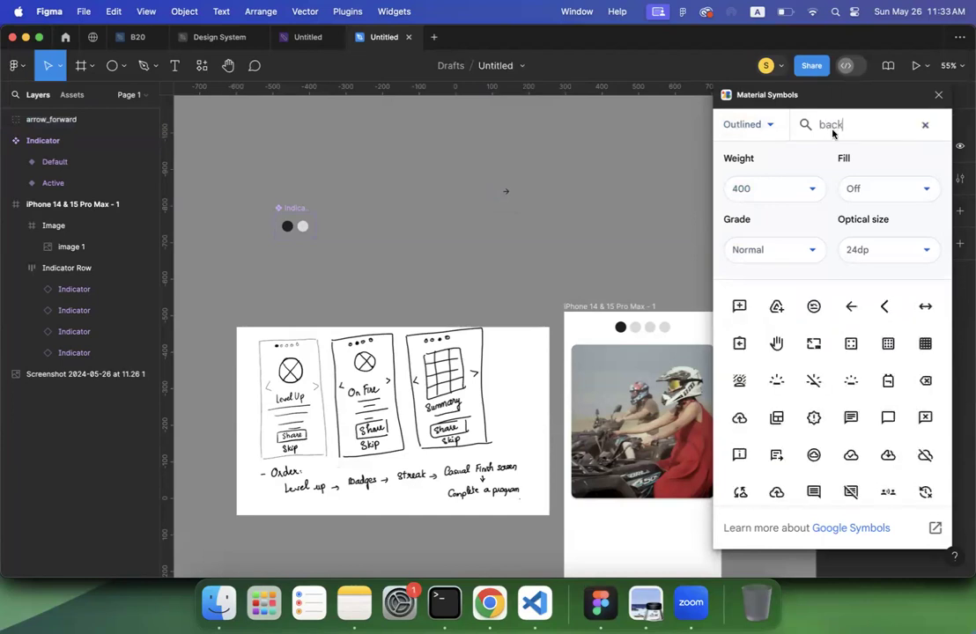
{"action": "left_click", "coordinate": [847, 307]}
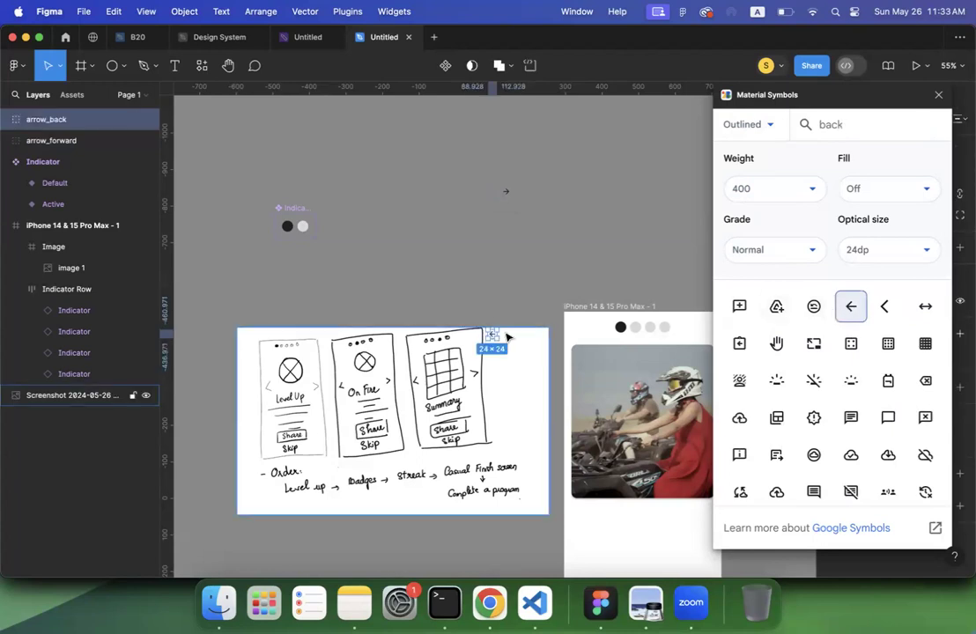
{"action": "left_click_drag", "start_coordinate": [491, 340], "coordinate": [483, 195]}
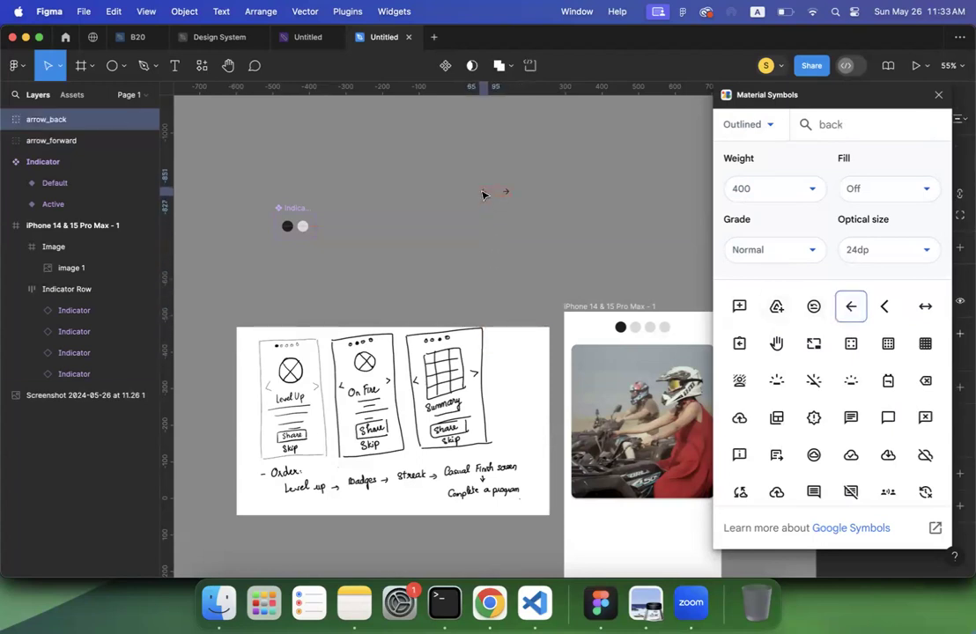
{"action": "left_click", "coordinate": [490, 246]}
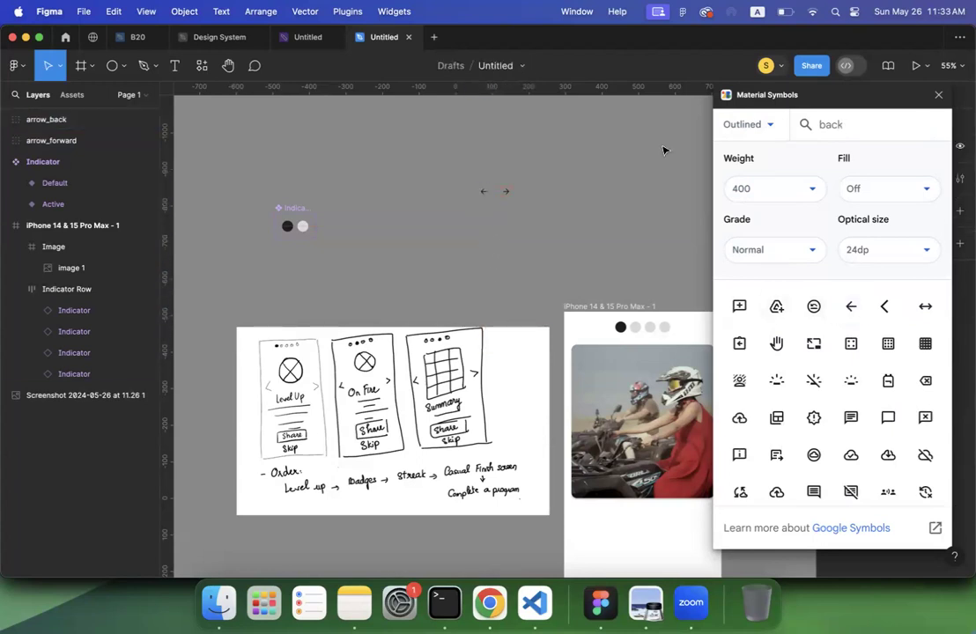
{"action": "left_click", "coordinate": [938, 95]}
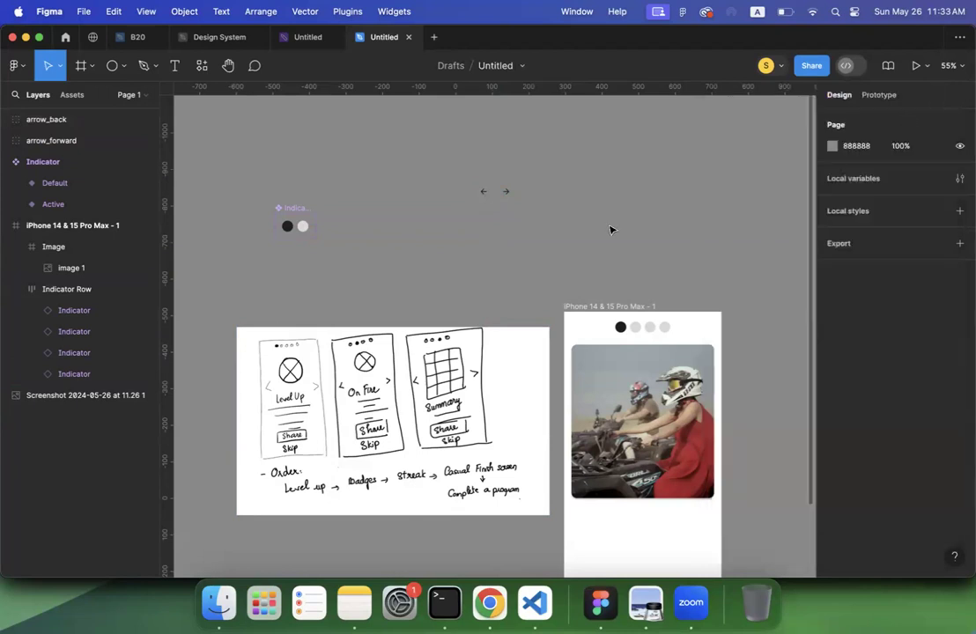
Step: Wrap the arrow_back icon in its own frame and rename that frame "Back"
{"action": "scroll", "coordinate": [611, 230], "scroll_direction": "down", "scroll_amount": 2}
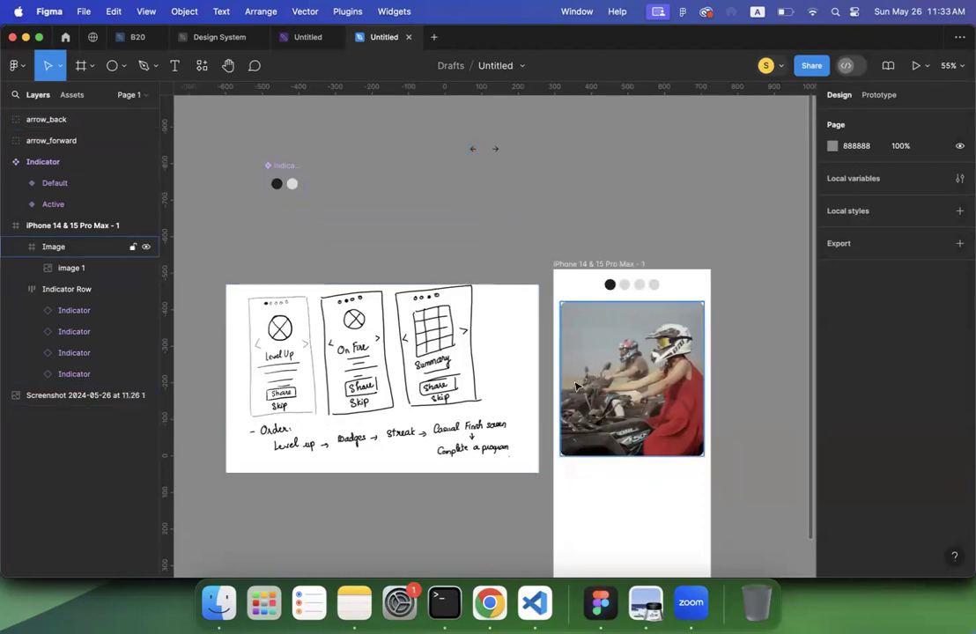
{"action": "left_click", "coordinate": [473, 150]}
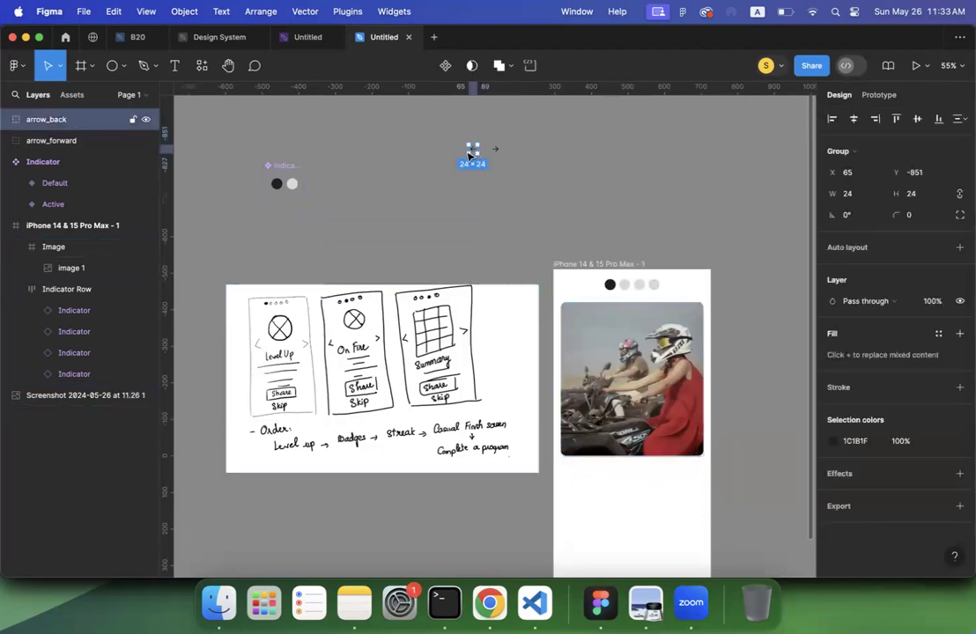
{"action": "right_click", "coordinate": [473, 156]}
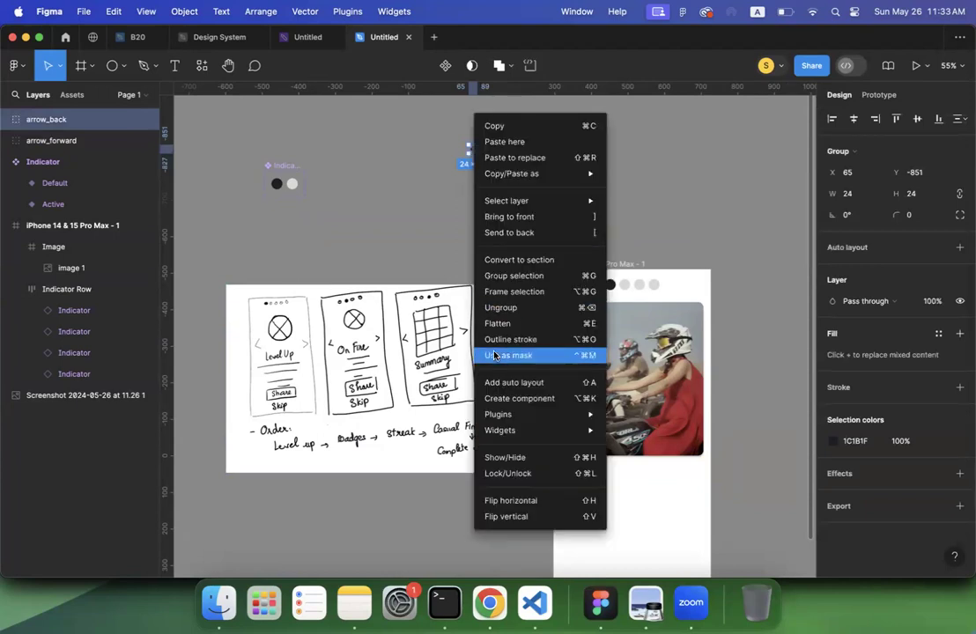
{"action": "left_click", "coordinate": [509, 292]}
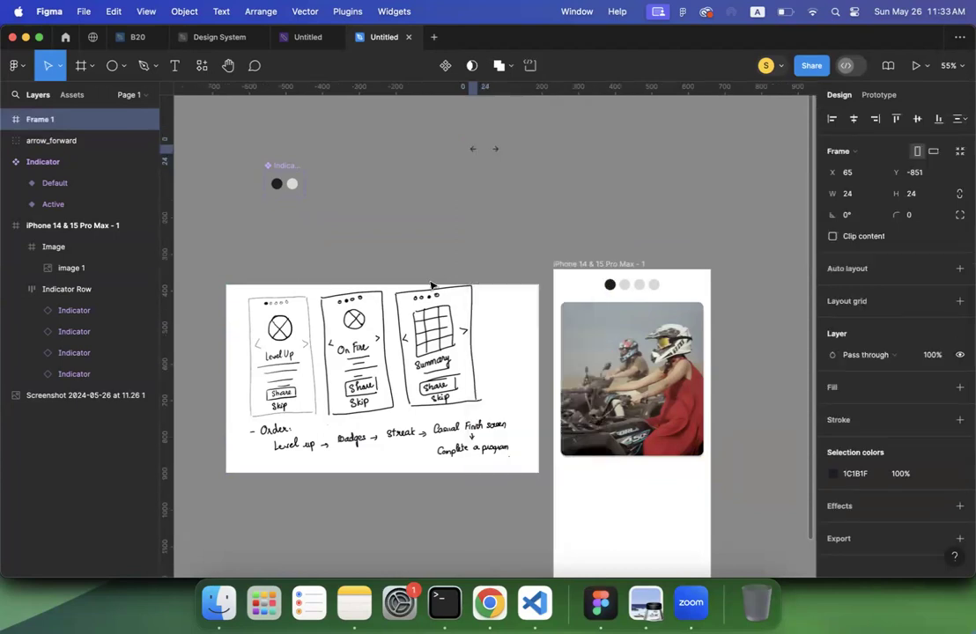
{"action": "double_click", "coordinate": [39, 120]}
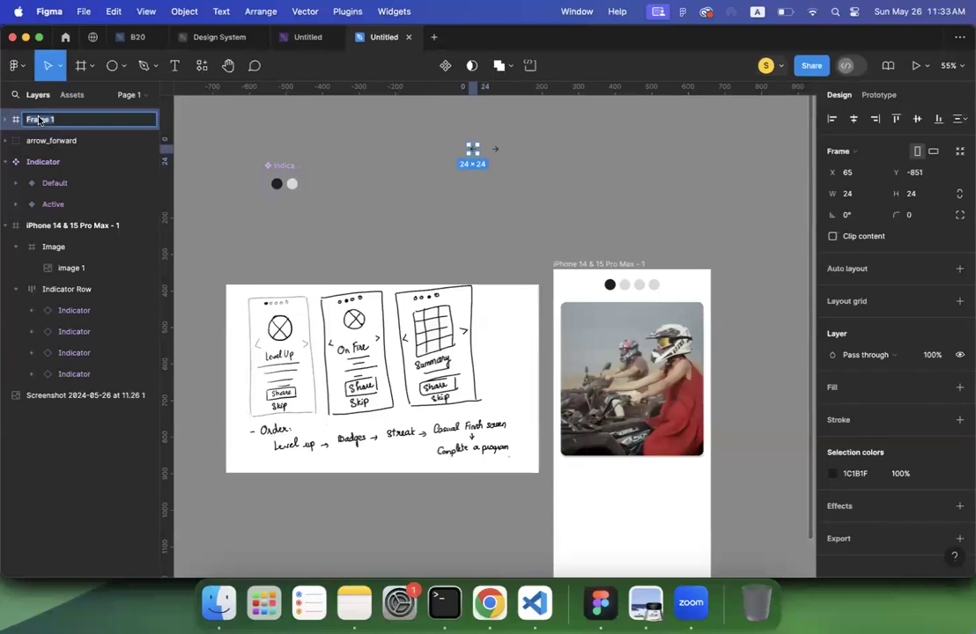
{"action": "type", "text": "Bac"}
{"action": "type", "text": "Bac"}
{"action": "key", "text": "Return"}
{"action": "left_click", "coordinate": [418, 172]}
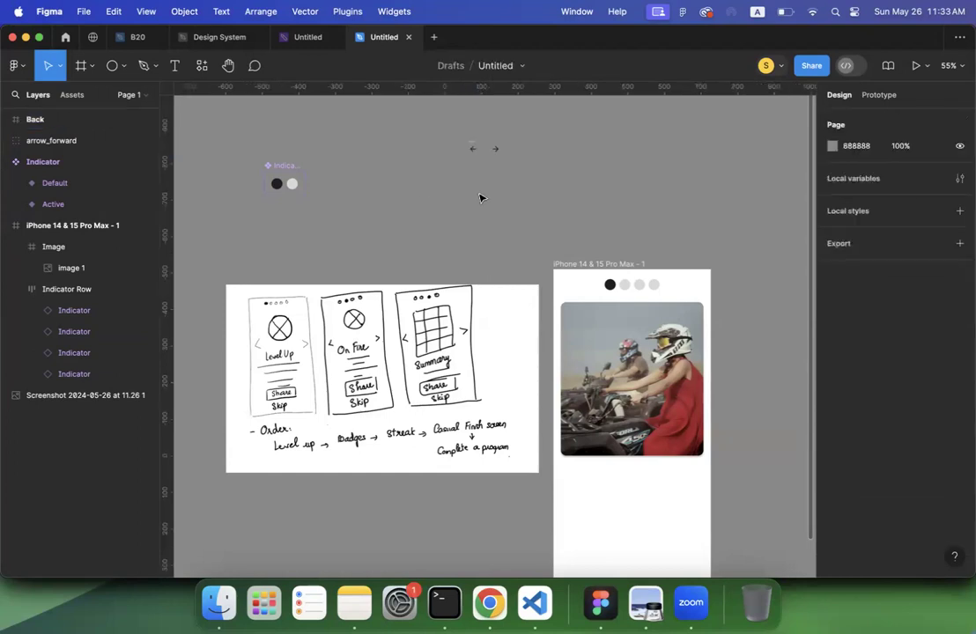
Step: Add a white FFFFFF fill to the Back frame
{"action": "left_click", "coordinate": [473, 147]}
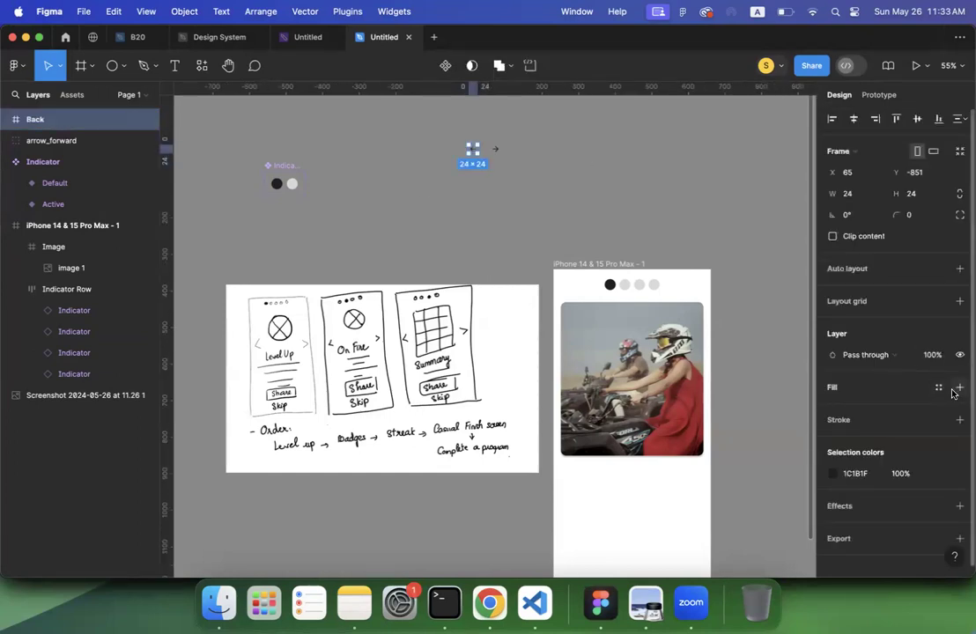
{"action": "left_click", "coordinate": [957, 388]}
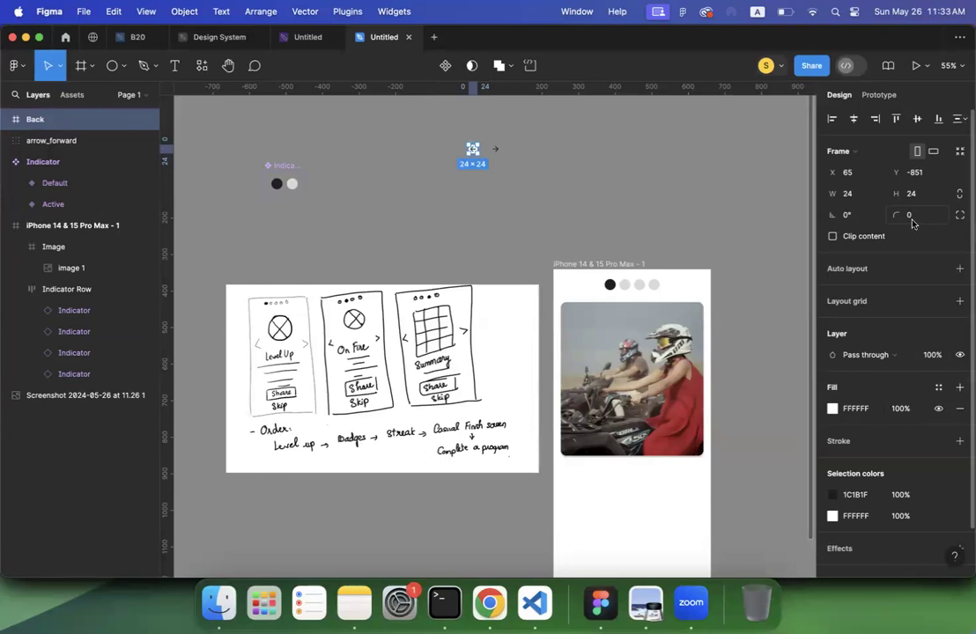
Step: Set the corner radius of the Back frame to 100
{"action": "left_click", "coordinate": [916, 220]}
{"action": "type", "text": "100"}
{"action": "left_click", "coordinate": [513, 167]}
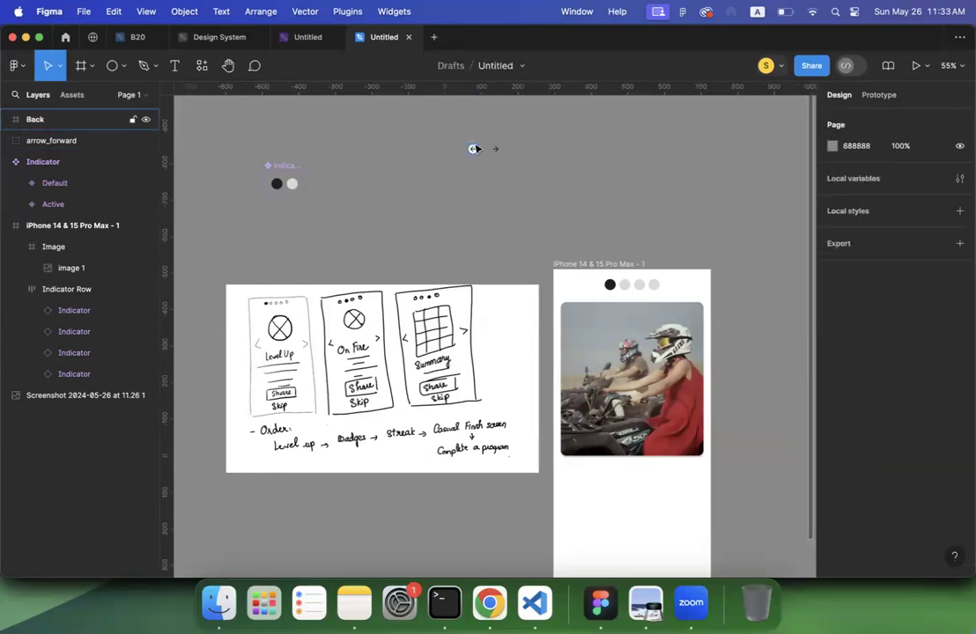
Step: Add auto layout to the Back frame with 10 horizontal and 10 vertical padding
{"action": "left_click", "coordinate": [474, 149]}
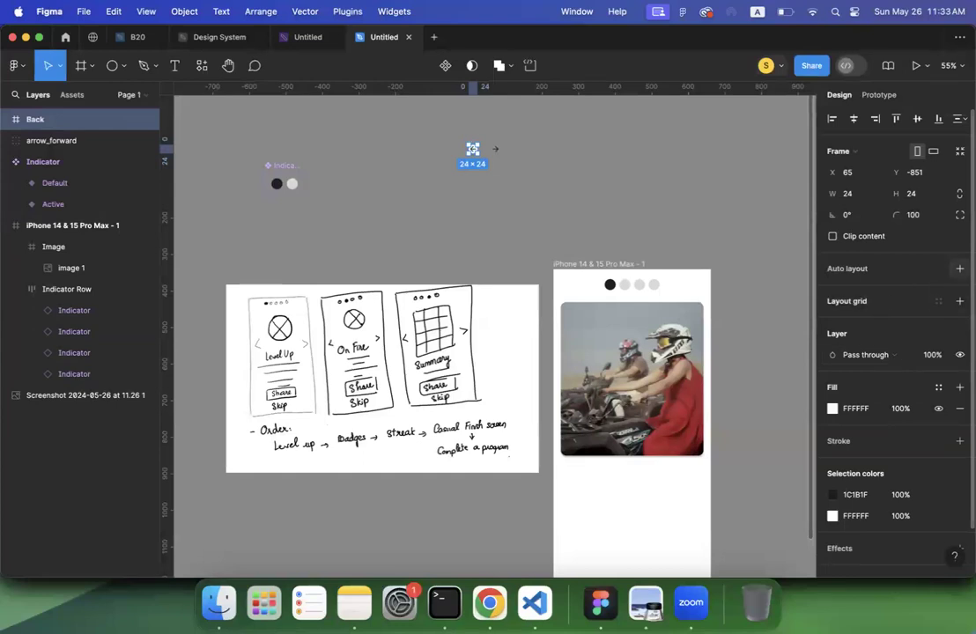
{"action": "key", "text": "shift+a"}
{"action": "left_click", "coordinate": [853, 359]}
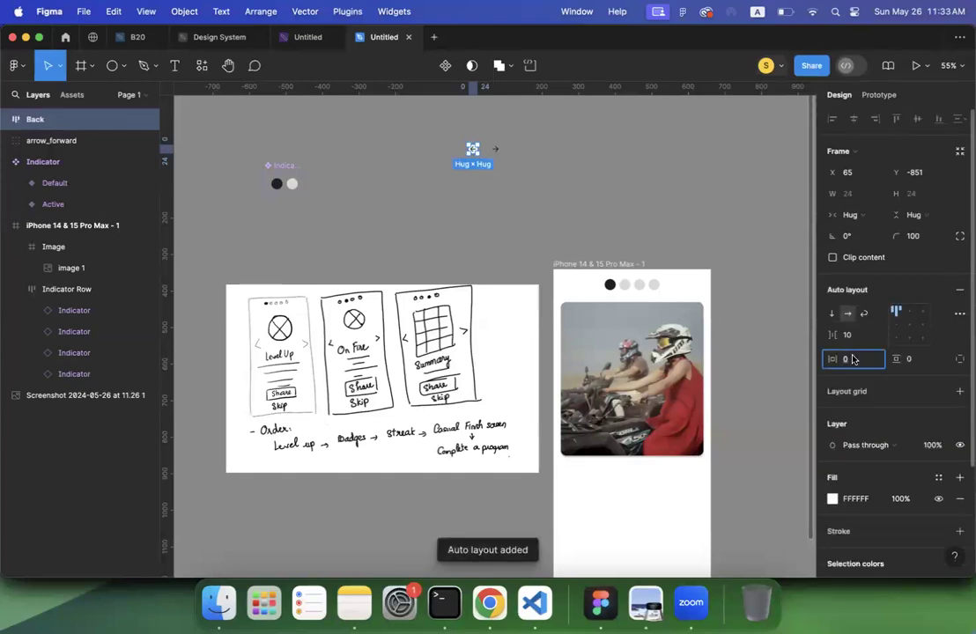
{"action": "type", "text": "10"}
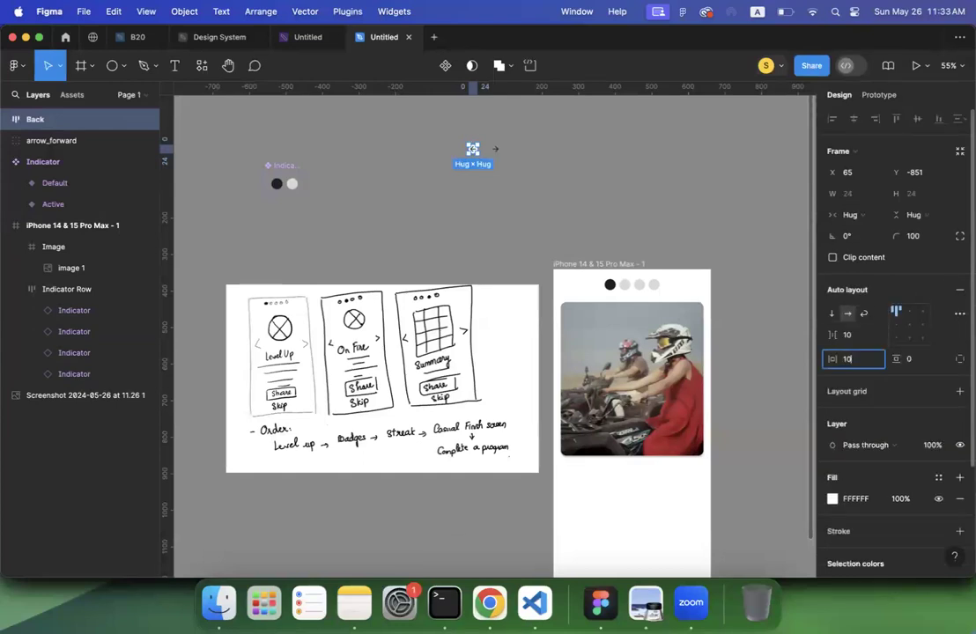
{"action": "key", "text": "Tab"}
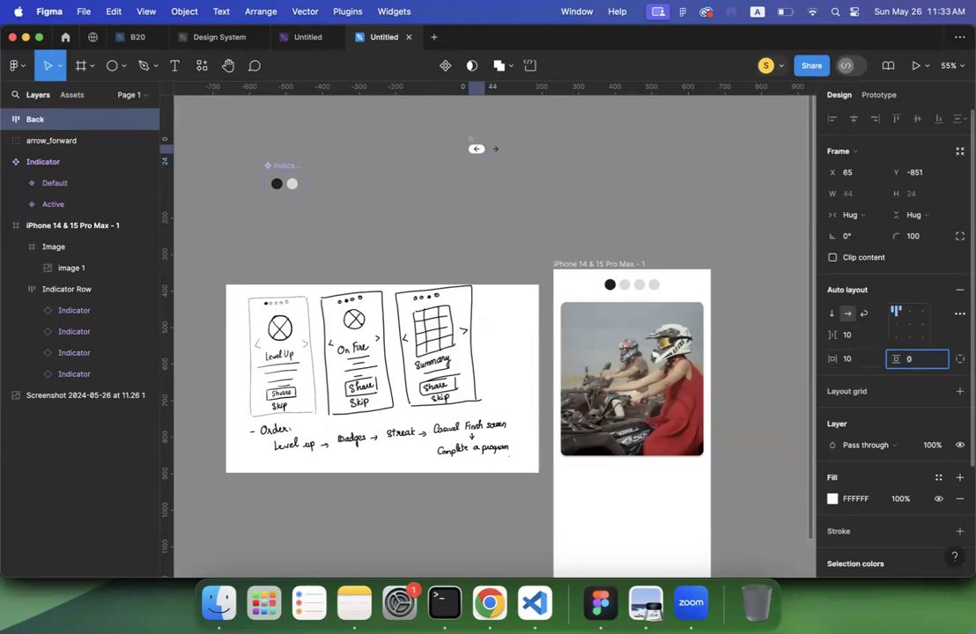
{"action": "key", "text": "Return"}
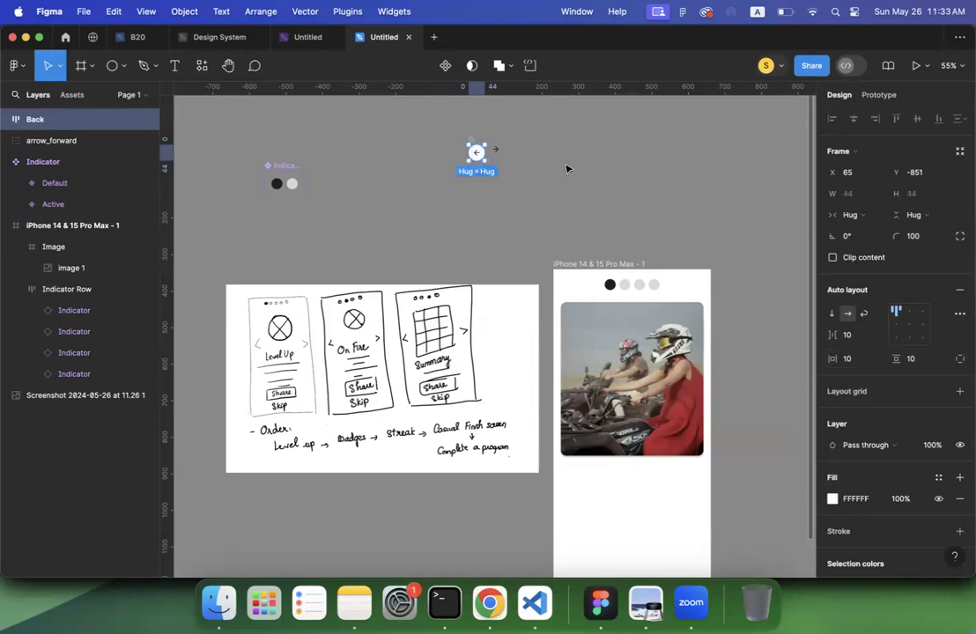
Step: Place the Back button over the photo in the iPhone frame, near the photo's left edge
{"action": "left_click", "coordinate": [565, 165]}
{"action": "left_click", "coordinate": [476, 152]}
{"action": "left_click_drag", "start_coordinate": [476, 152], "coordinate": [572, 371]}
{"action": "left_click", "coordinate": [614, 433]}
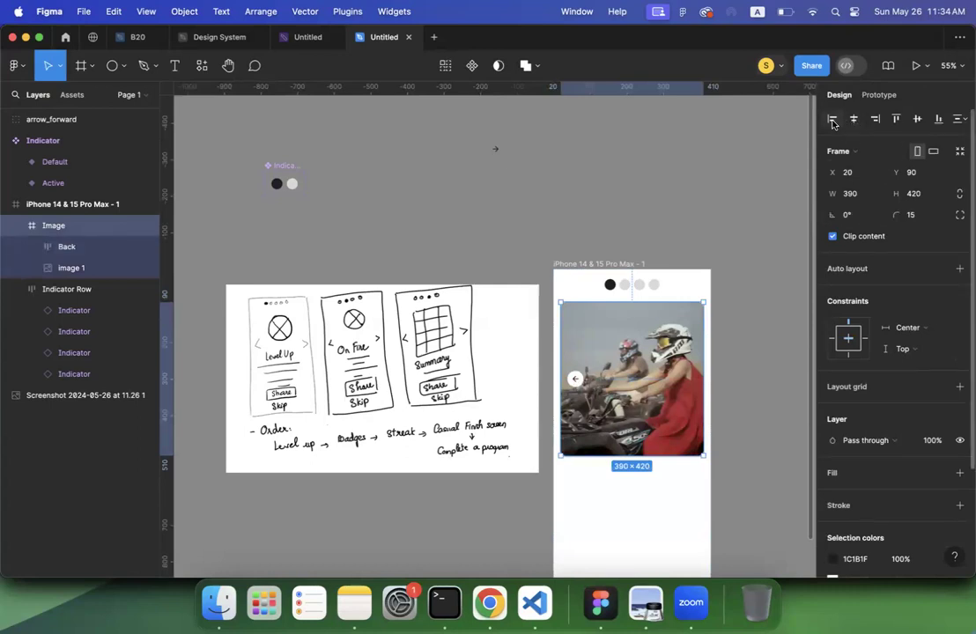
{"action": "left_click", "coordinate": [919, 120]}
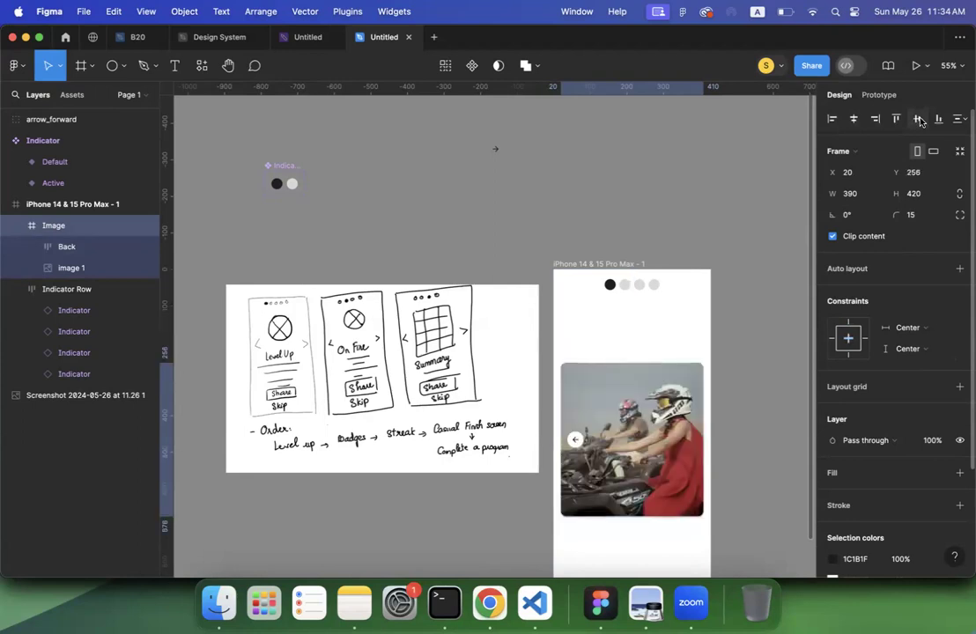
{"action": "key", "text": "super+z"}
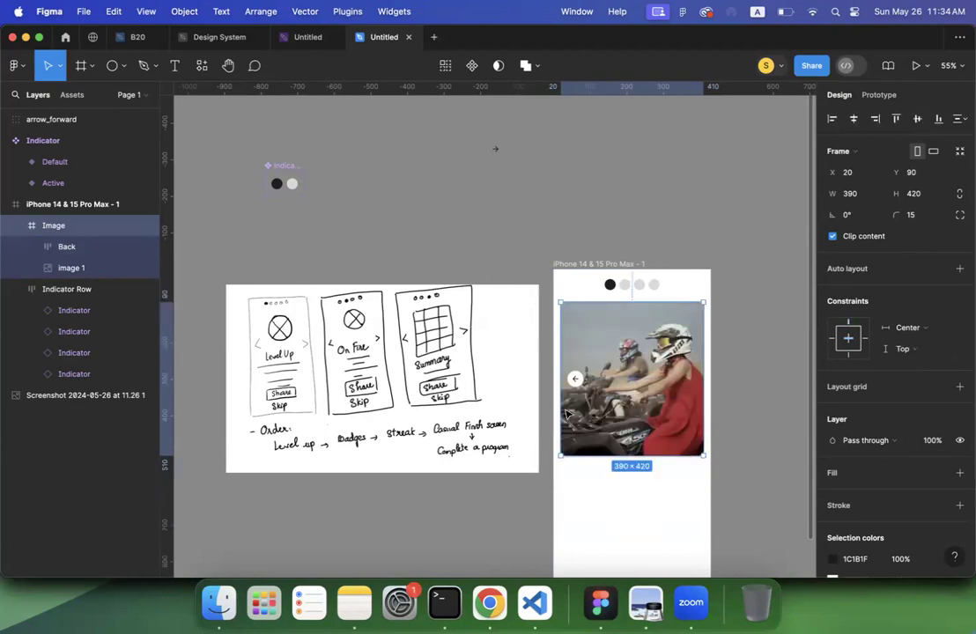
Step: Shift the Back button slightly to the right within the photo
{"action": "double_click", "coordinate": [575, 379]}
{"action": "left_click", "coordinate": [614, 384]}
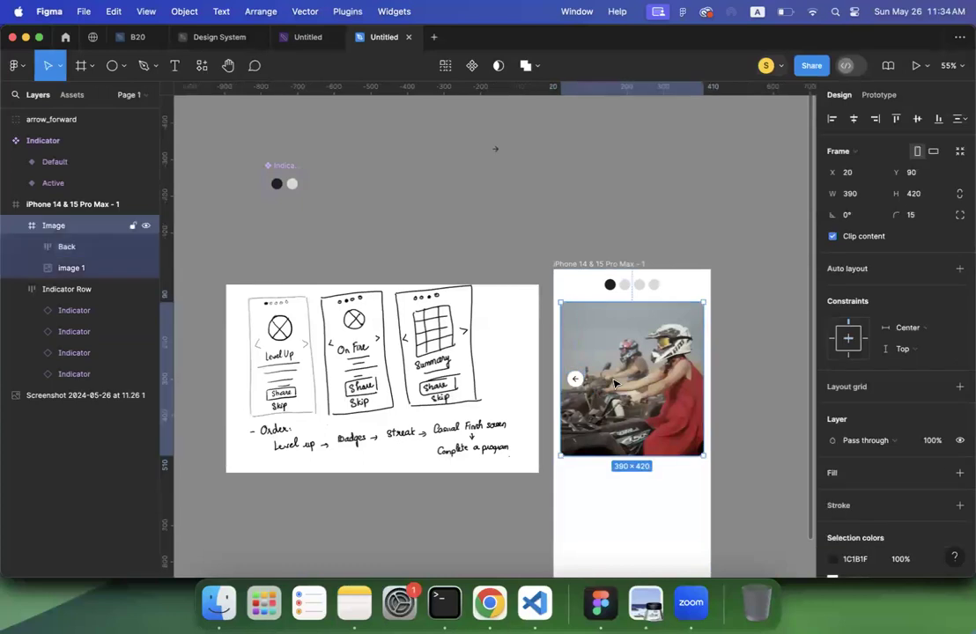
{"action": "left_click", "coordinate": [760, 359]}
{"action": "left_click", "coordinate": [577, 388]}
{"action": "left_click", "coordinate": [577, 388]}
{"action": "left_click_drag", "start_coordinate": [577, 389], "coordinate": [580, 381]}
Step: Take the Back button out of the photo onto the empty canvas above the wireframes and place a duplicate just right of it
{"action": "left_click", "coordinate": [494, 150]}
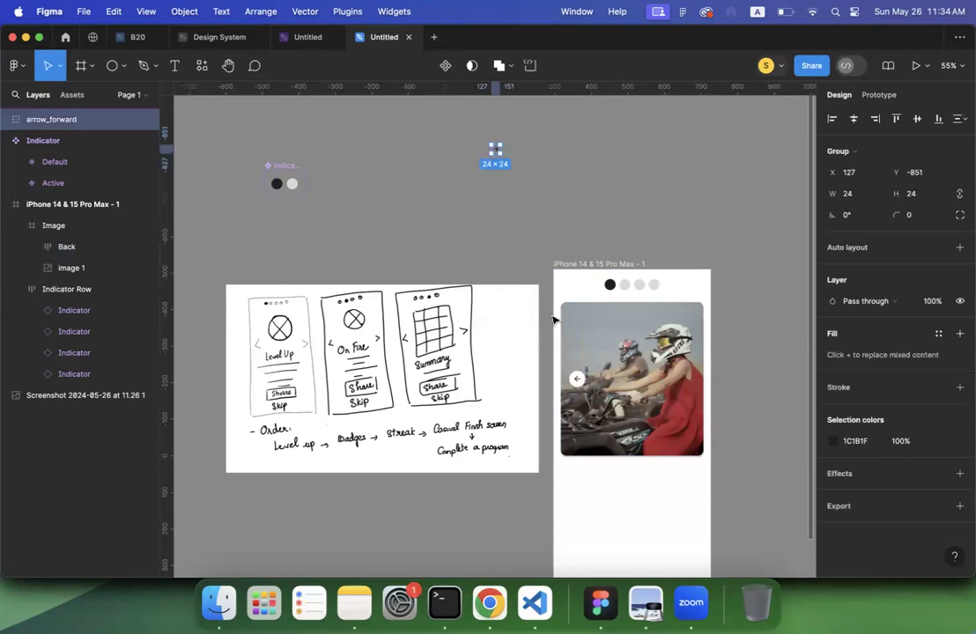
{"action": "double_click", "coordinate": [577, 379]}
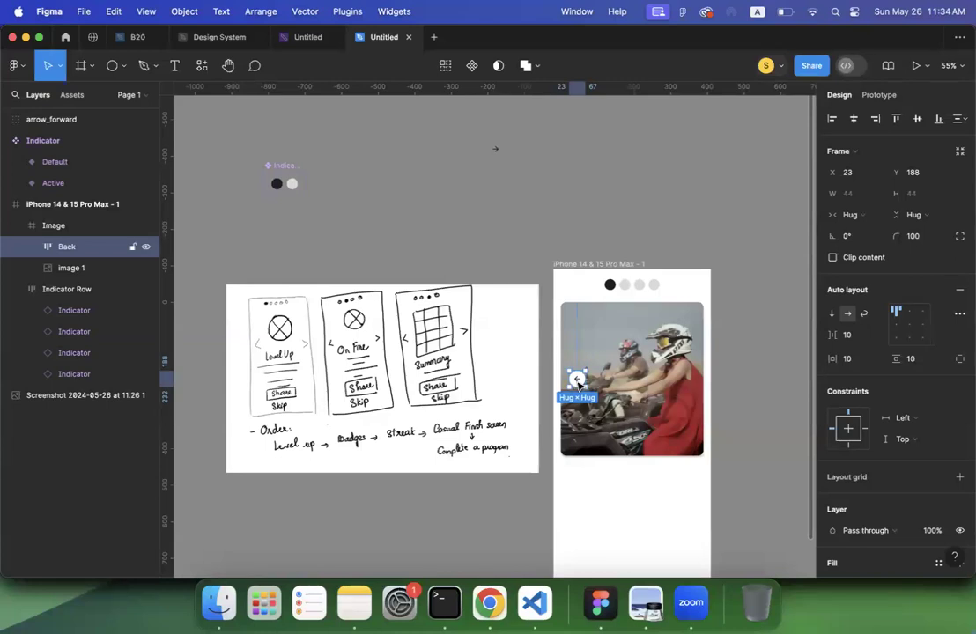
{"action": "left_click_drag", "start_coordinate": [579, 385], "coordinate": [440, 165]}
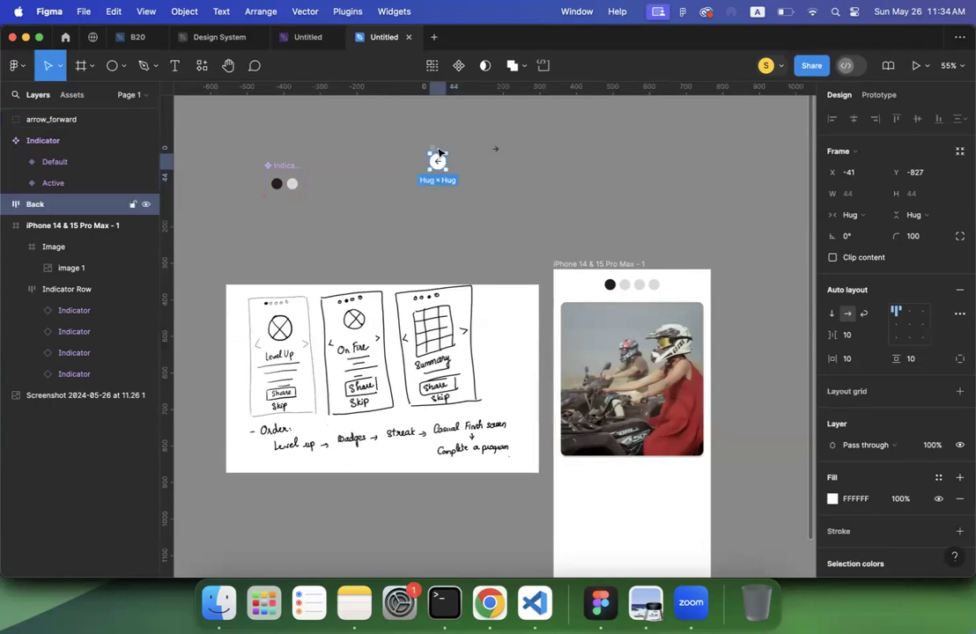
{"action": "left_click_drag", "start_coordinate": [434, 156], "coordinate": [470, 168]}
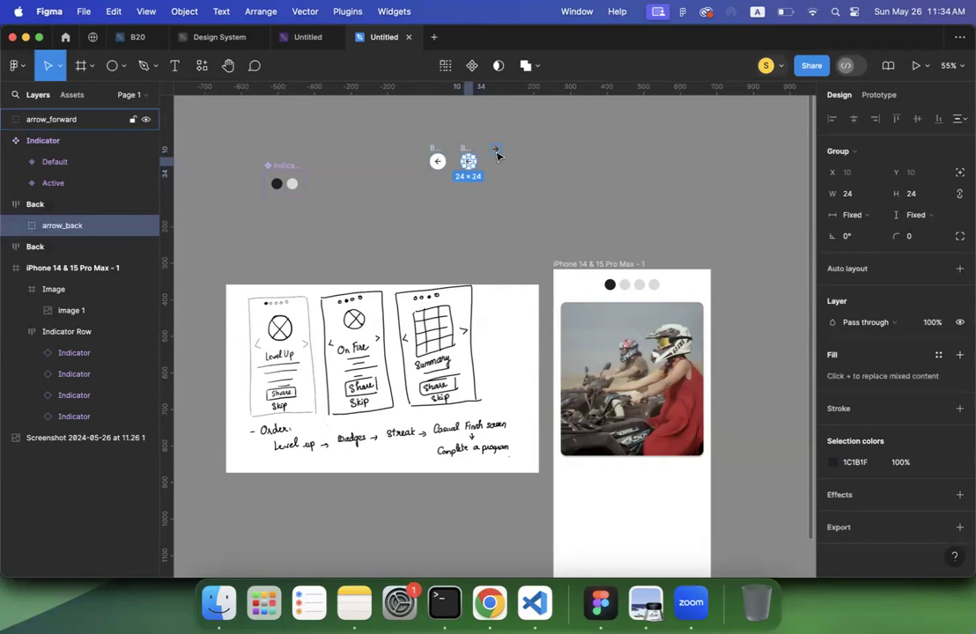
Step: Move the loose arrow_forward icon into the duplicated Back frame, beside its arrow_back icon
{"action": "left_click", "coordinate": [496, 152]}
{"action": "key", "text": "Delete"}
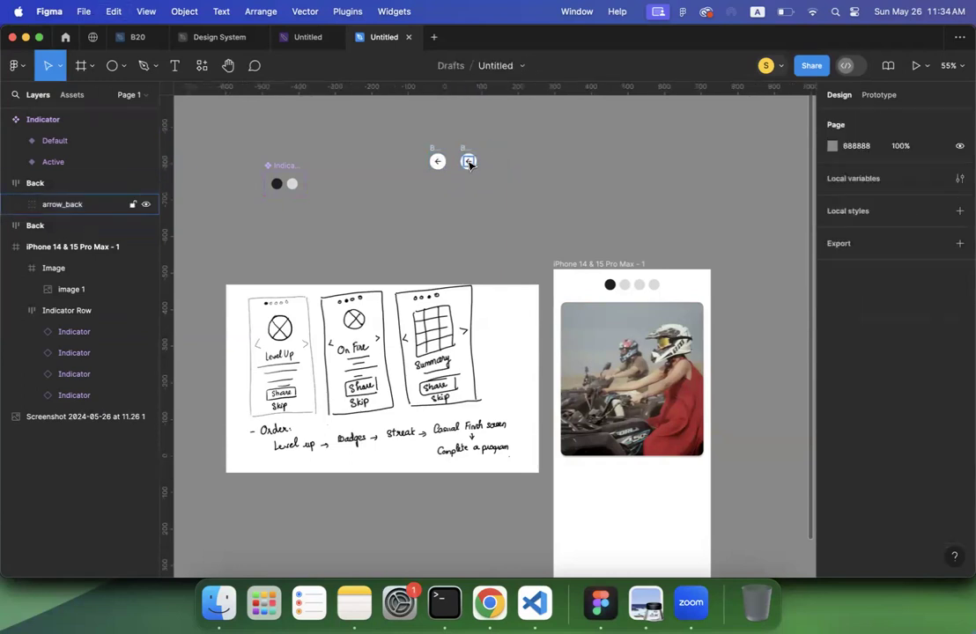
{"action": "double_click", "coordinate": [470, 163]}
{"action": "key", "text": "super+z"}
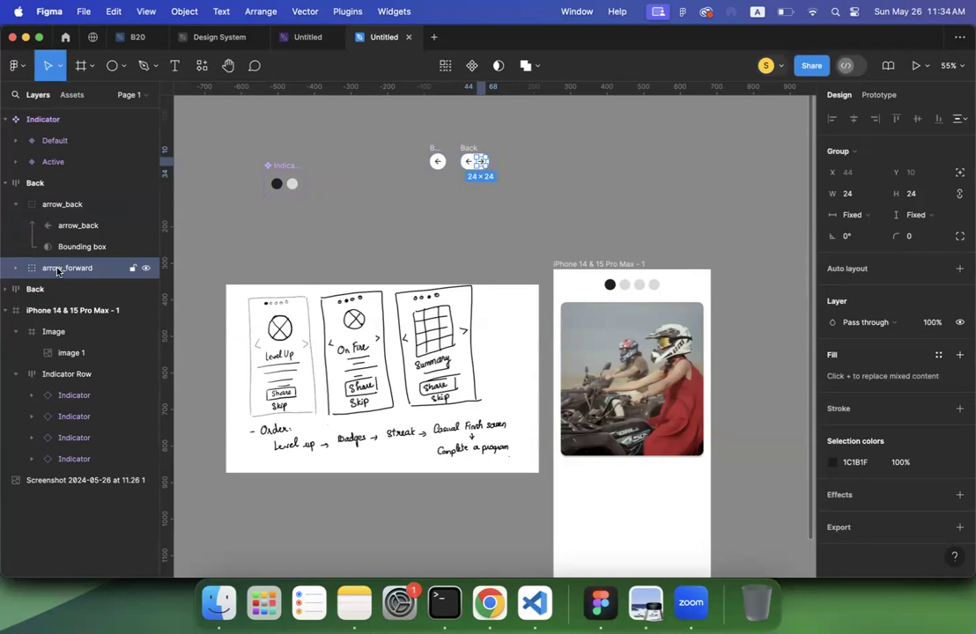
Step: Delete the arrow_back icon group from the duplicated Back frame, keeping only the arrow_forward icon
{"action": "left_click", "coordinate": [15, 268]}
{"action": "left_click", "coordinate": [73, 289]}
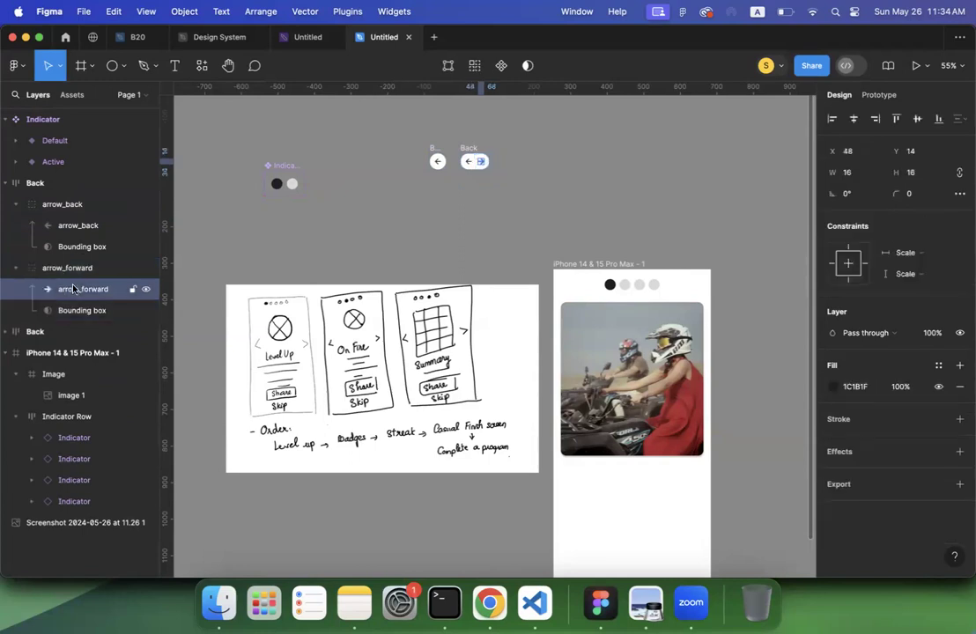
{"action": "left_click", "coordinate": [70, 208]}
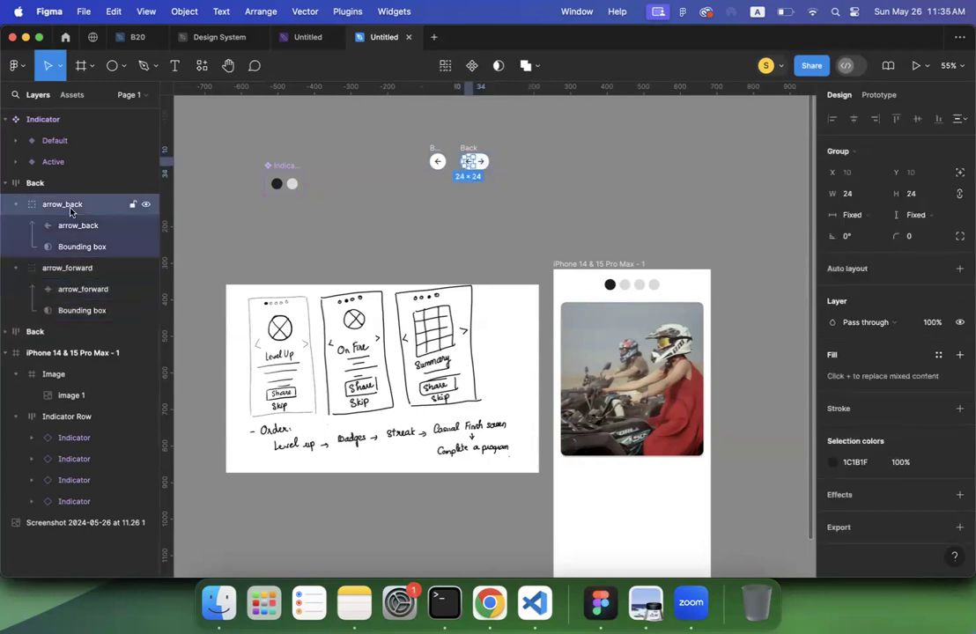
{"action": "key", "text": "Delete"}
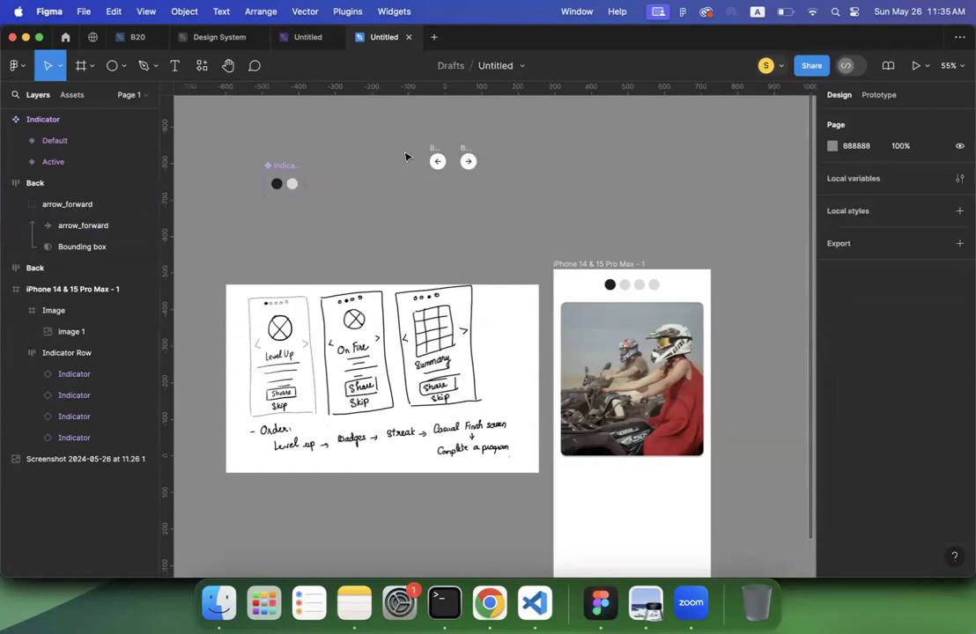
Step: Rename the duplicated Back frame holding the forward arrow as "Arrows"
{"action": "left_click_drag", "start_coordinate": [397, 129], "coordinate": [521, 201]}
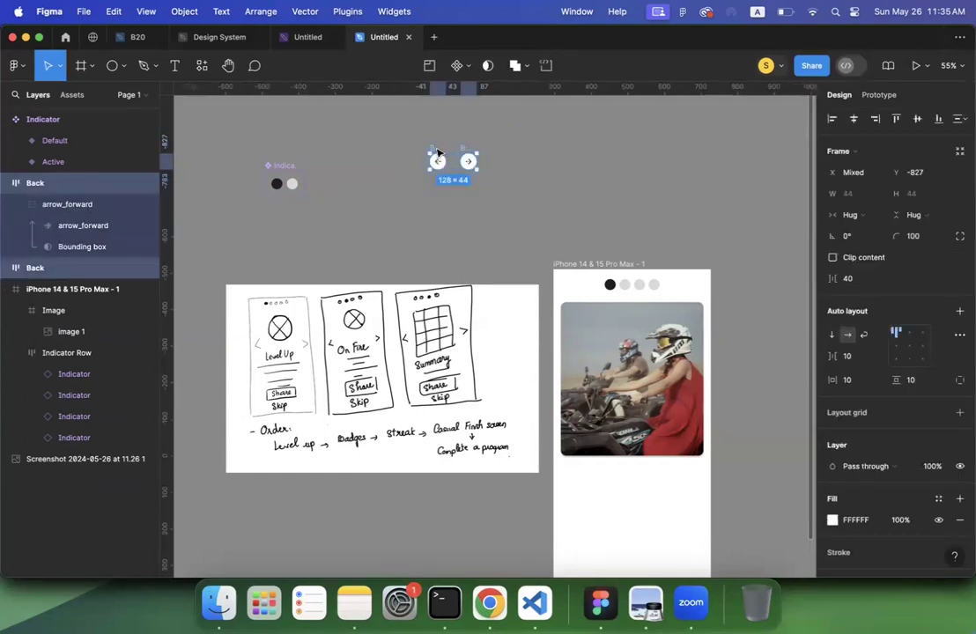
{"action": "double_click", "coordinate": [38, 183]}
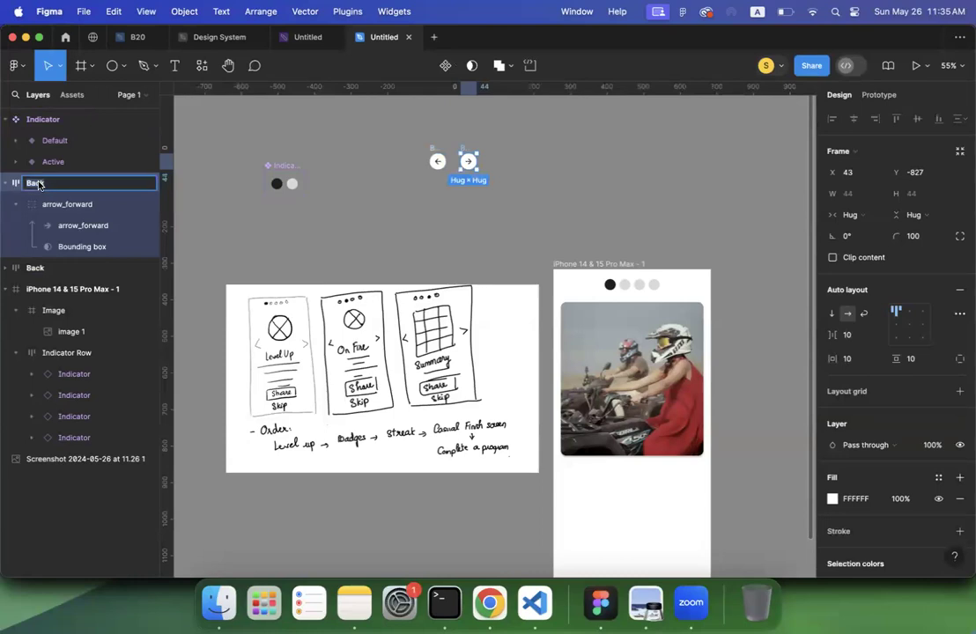
{"action": "key", "text": "BackSpace"}
{"action": "key", "text": "Return"}
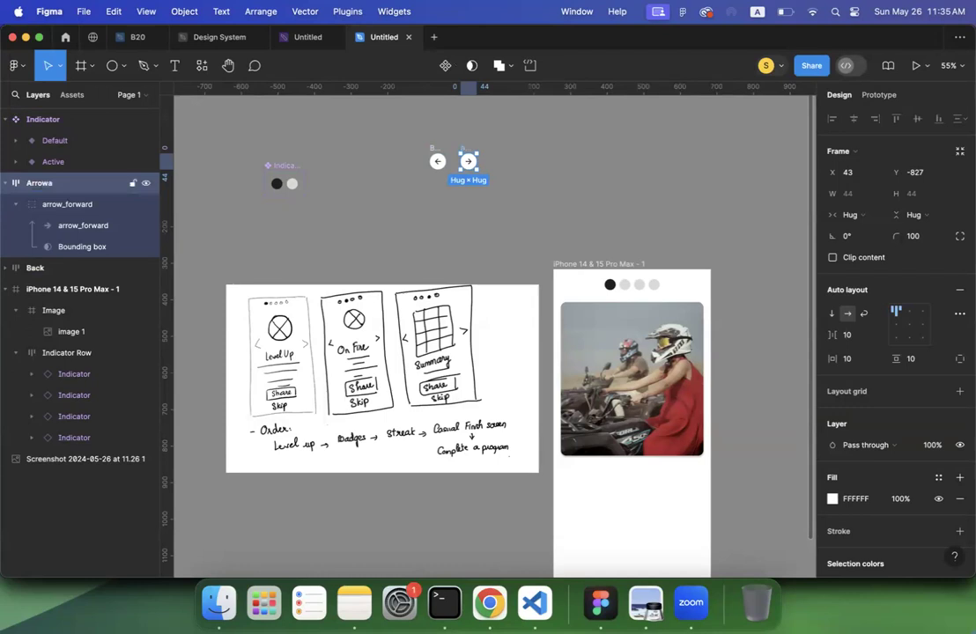
{"action": "double_click", "coordinate": [51, 183]}
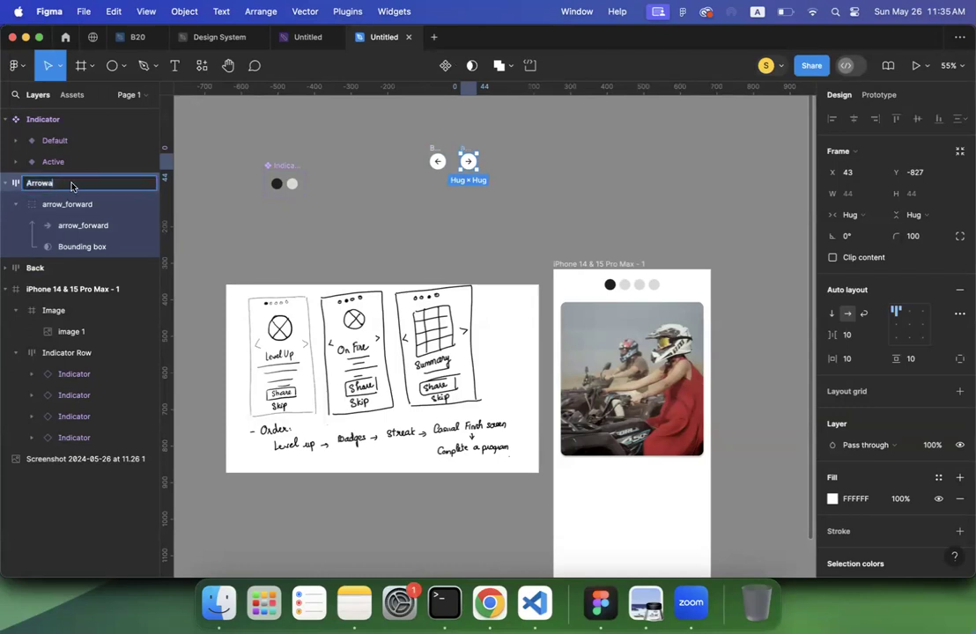
{"action": "key", "text": "Return"}
{"action": "left_click", "coordinate": [320, 109]}
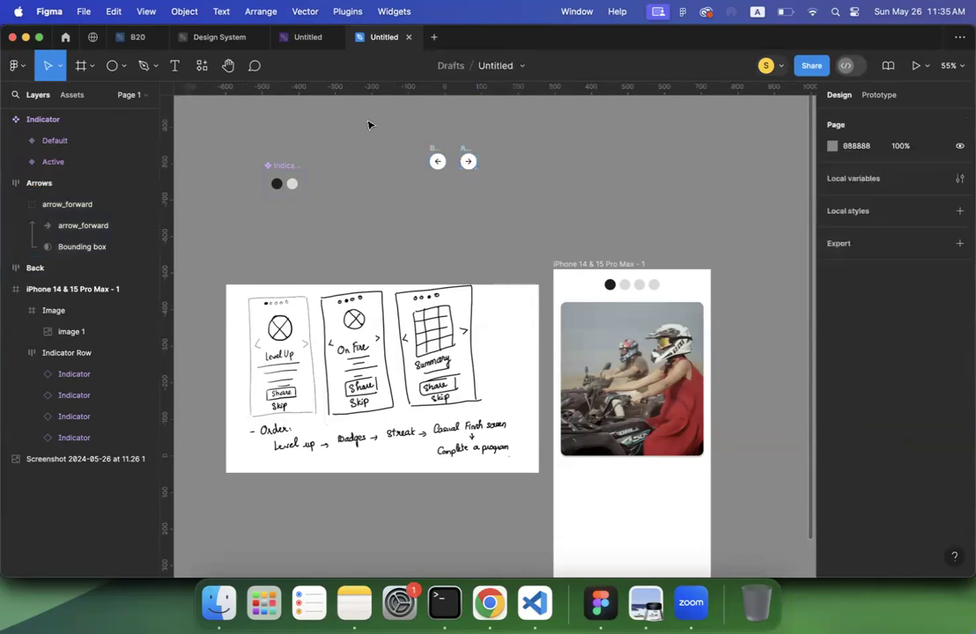
{"action": "left_click_drag", "start_coordinate": [399, 126], "coordinate": [523, 189]}
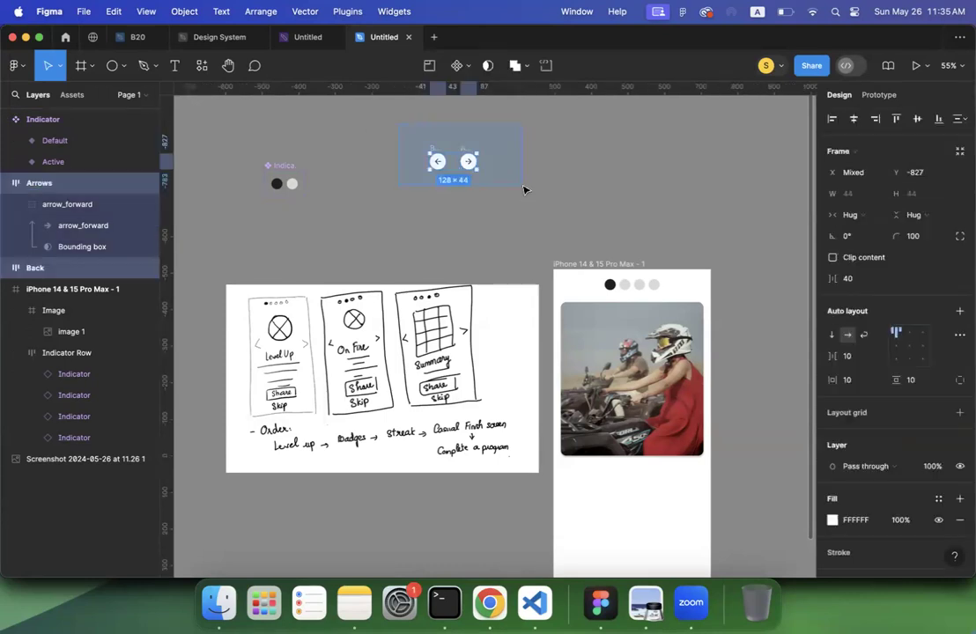
{"action": "left_click", "coordinate": [473, 67]}
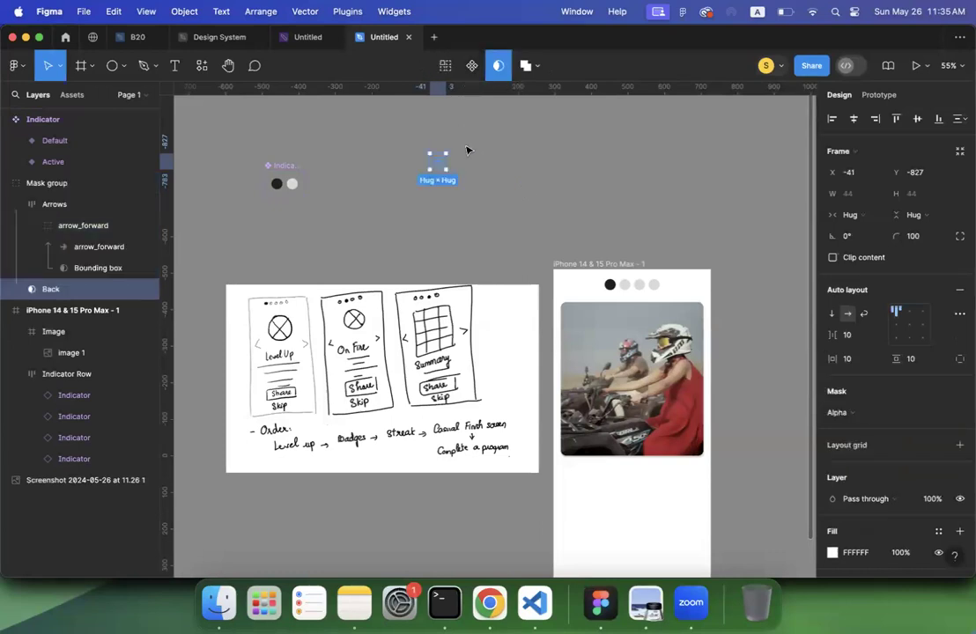
{"action": "key", "text": "super+z"}
{"action": "left_click", "coordinate": [411, 124]}
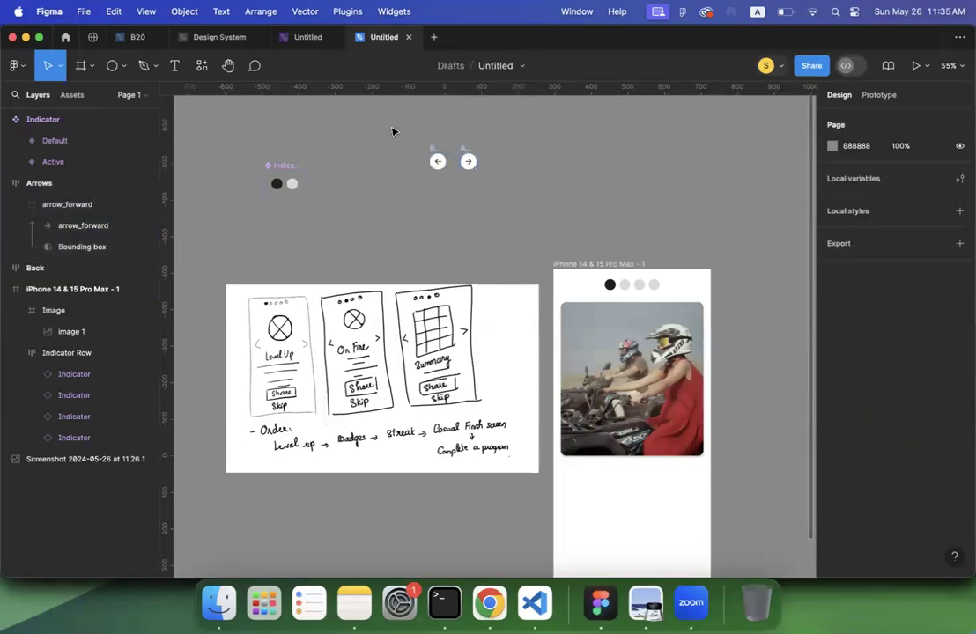
Step: Combine the back and forward arrow frames into a component set named "arrows"
{"action": "left_click_drag", "start_coordinate": [392, 131], "coordinate": [512, 216]}
{"action": "left_click", "coordinate": [461, 66]}
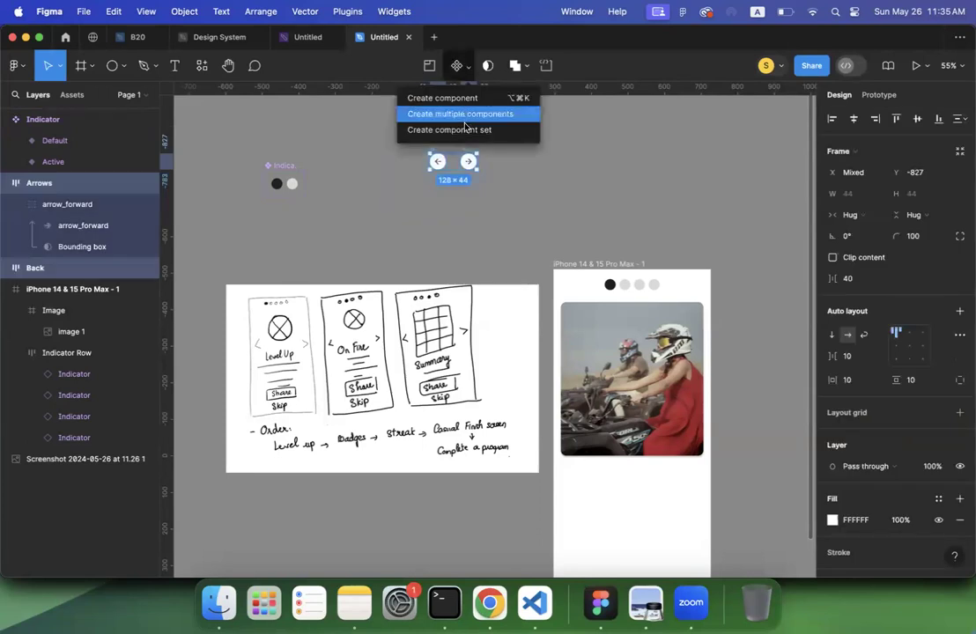
{"action": "left_click", "coordinate": [467, 129]}
{"action": "type", "text": "Arrowsa"}
{"action": "key", "text": "BackSpace"}
{"action": "key", "text": "Return"}
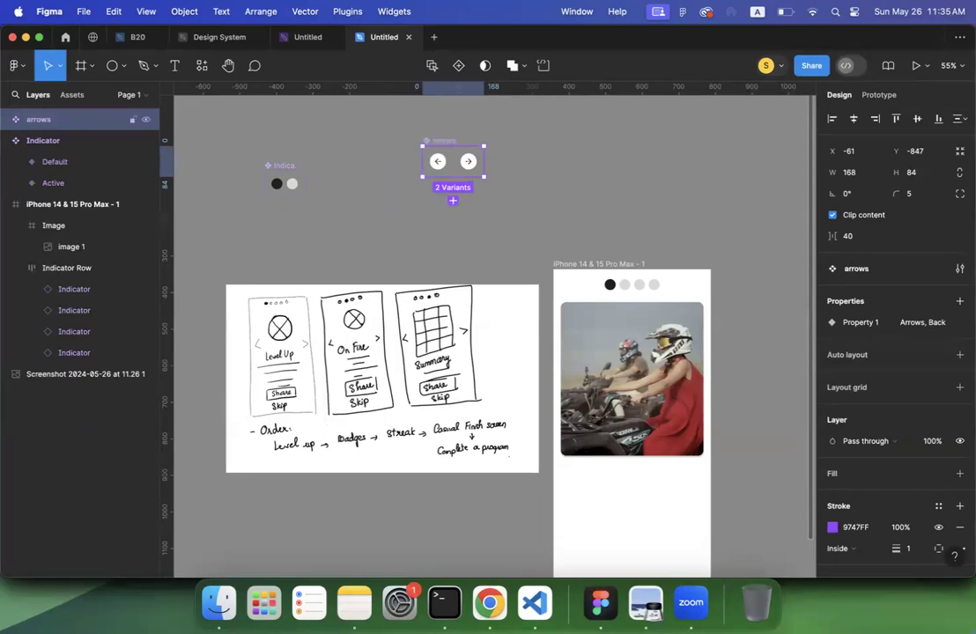
{"action": "left_click", "coordinate": [512, 176]}
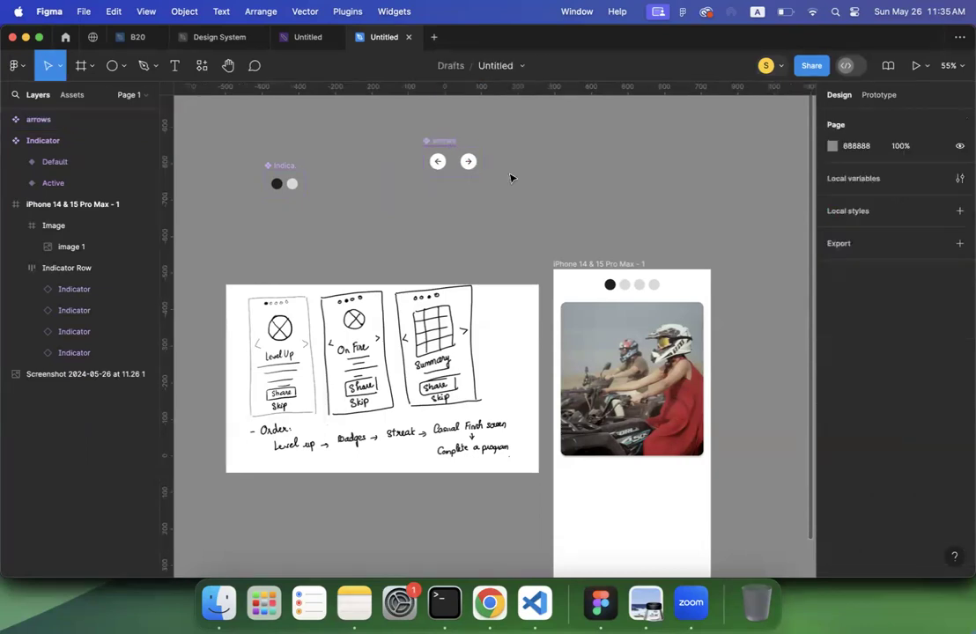
Step: Rename the variant property of the arrows component set to "direction"
{"action": "left_click", "coordinate": [437, 162]}
{"action": "double_click", "coordinate": [834, 364]}
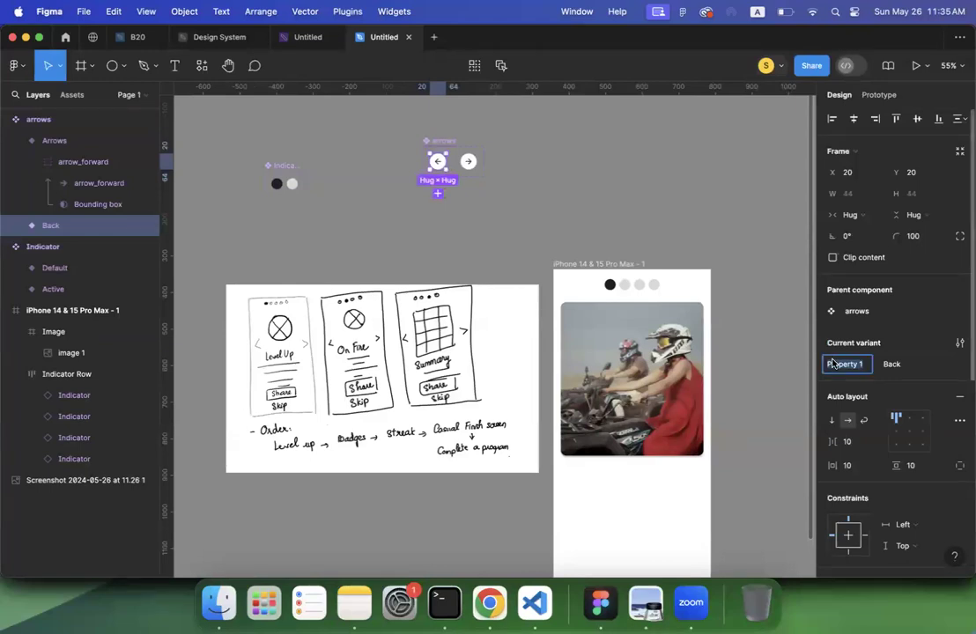
{"action": "type", "text": "direction"}
{"action": "key", "text": "Return"}
{"action": "double_click", "coordinate": [908, 368]}
Step: Set the forward arrow variant's direction to "Forward" and move the arrows component set next to the Indicator component
{"action": "left_click", "coordinate": [468, 162]}
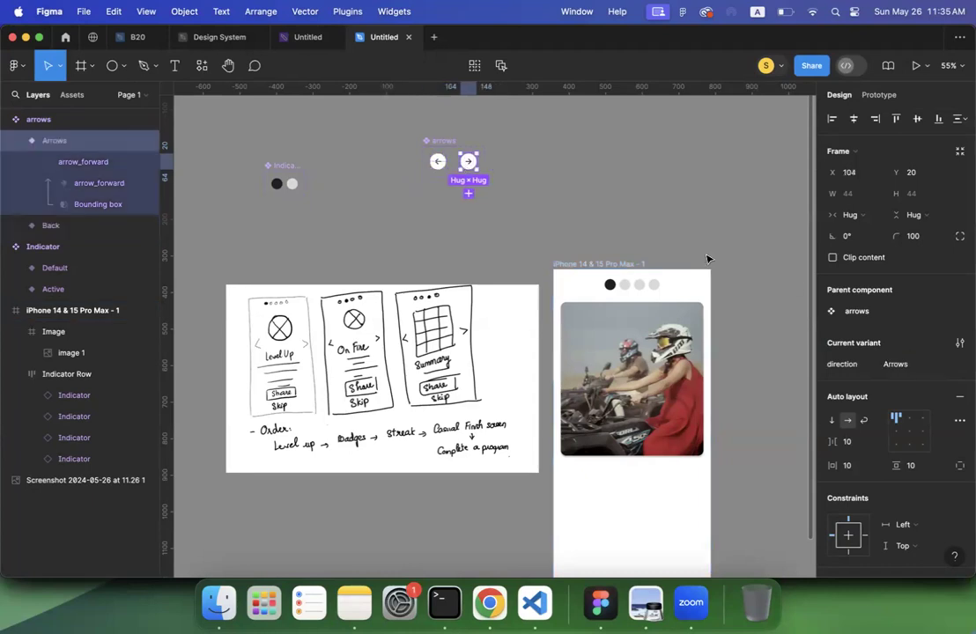
{"action": "double_click", "coordinate": [901, 369]}
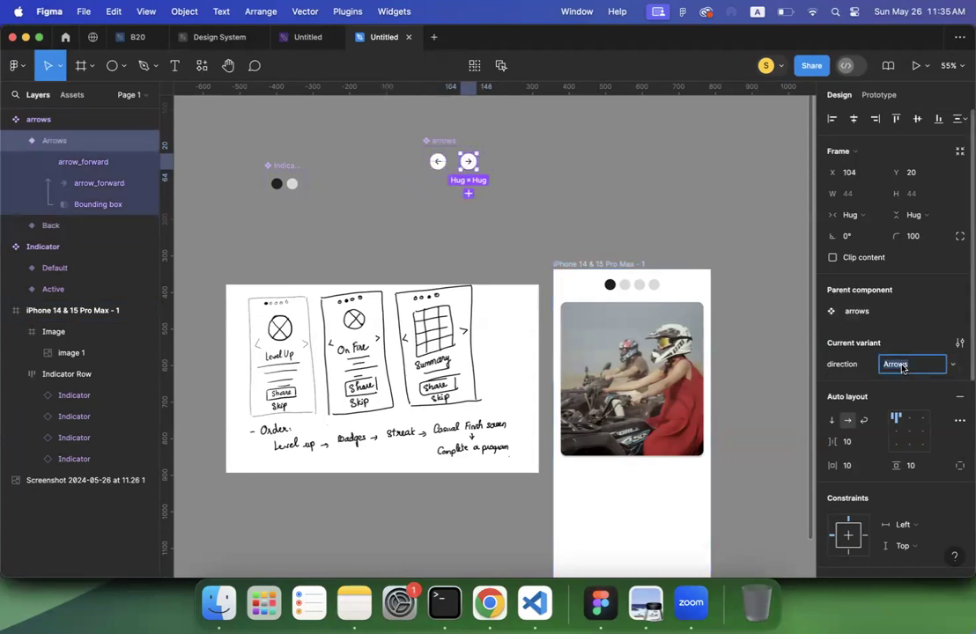
{"action": "type", "text": "Forward"}
{"action": "left_click", "coordinate": [591, 209]}
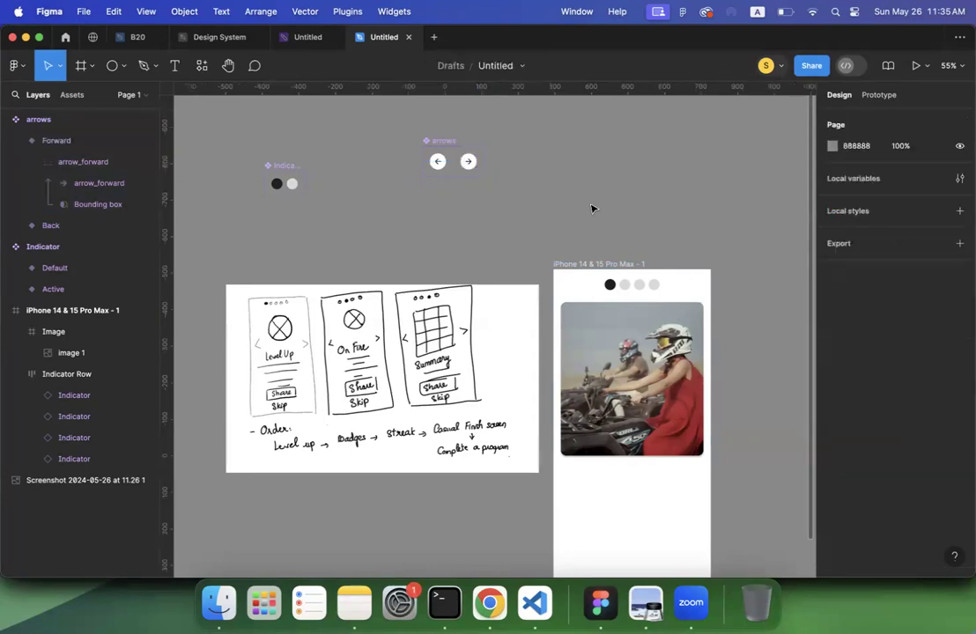
{"action": "left_click_drag", "start_coordinate": [449, 146], "coordinate": [339, 169]}
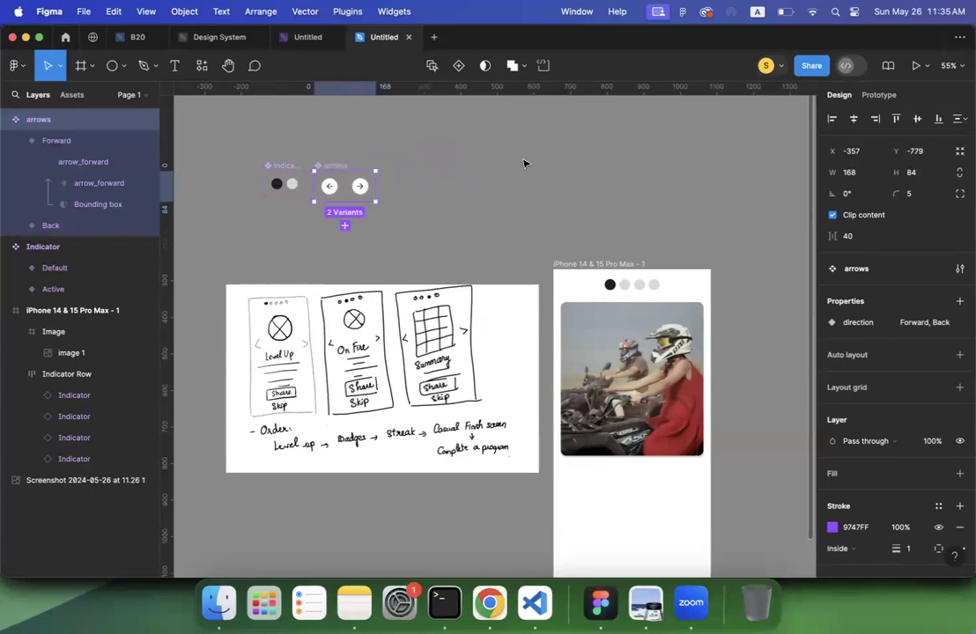
Step: Place an instance of the arrows component over the photo, near its left edge
{"action": "left_click", "coordinate": [523, 161]}
{"action": "left_click", "coordinate": [73, 95]}
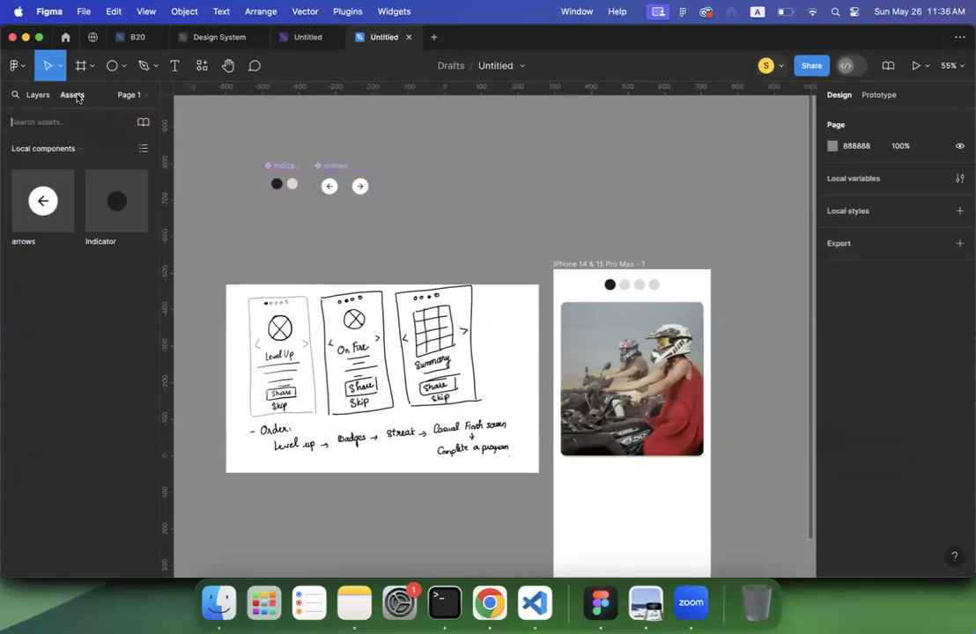
{"action": "left_click_drag", "start_coordinate": [42, 199], "coordinate": [582, 384]}
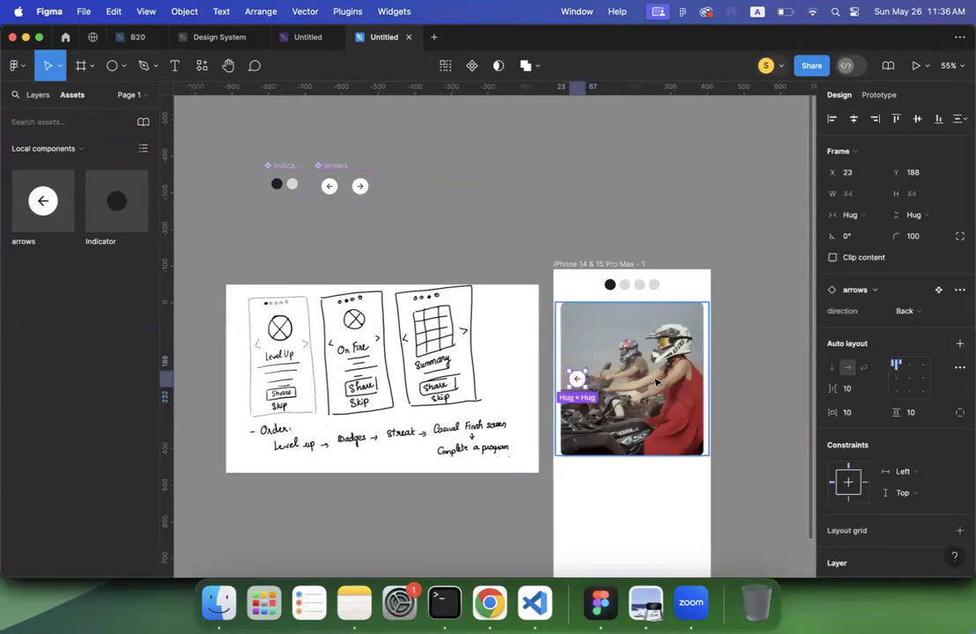
Step: Duplicate the back arrow to the photo's right side at the same height and set the copy's direction to Forward
{"action": "left_click_drag", "start_coordinate": [566, 390], "coordinate": [693, 383]}
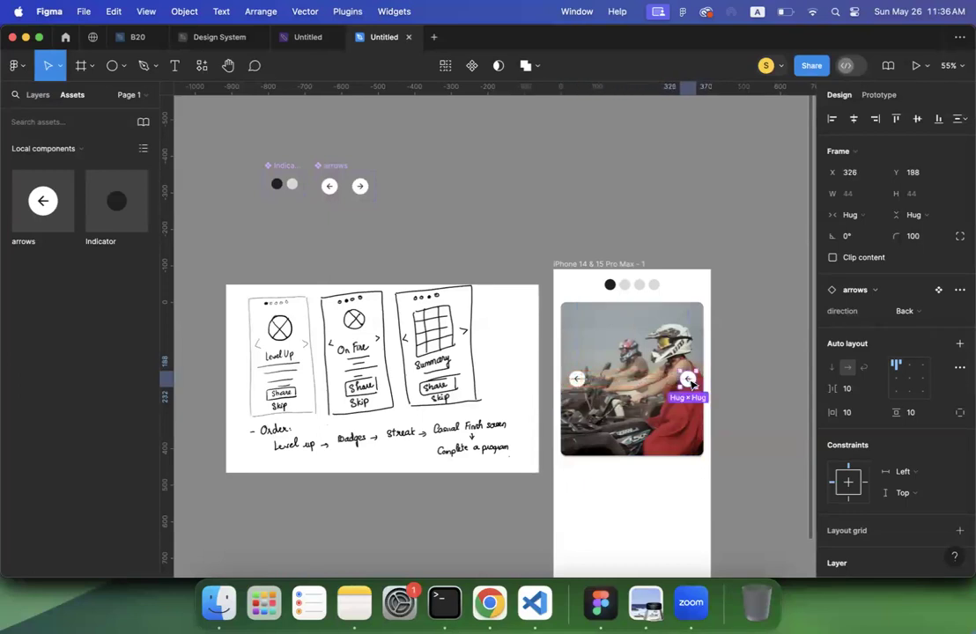
{"action": "left_click", "coordinate": [916, 314]}
{"action": "left_click", "coordinate": [894, 296]}
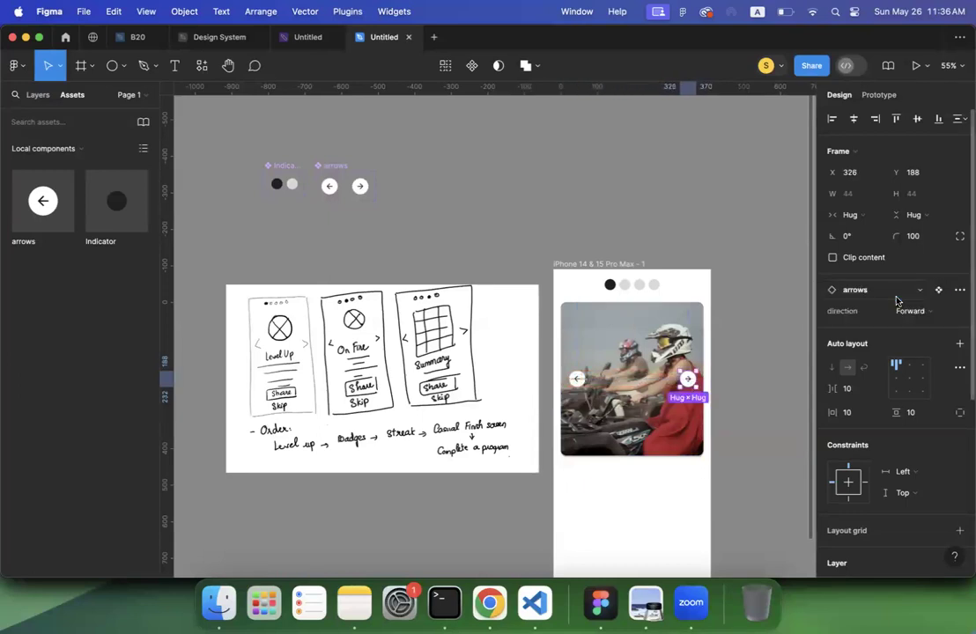
Step: Shift both arrow buttons together so they sit centred across the photo, and bring back the layer list
{"action": "left_click", "coordinate": [580, 381], "text": "shift"}
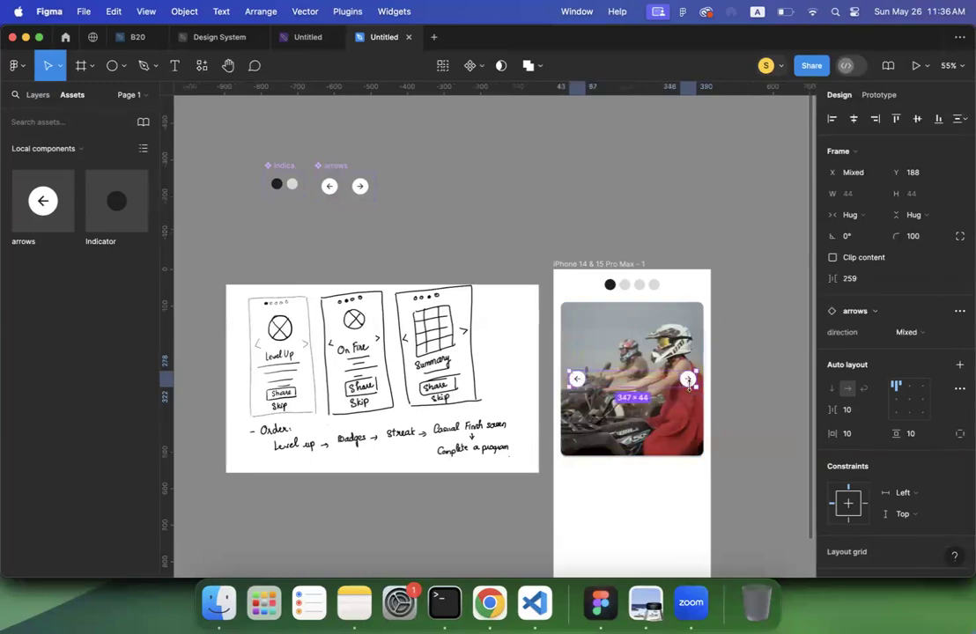
{"action": "left_click_drag", "start_coordinate": [688, 381], "coordinate": [690, 381]}
{"action": "left_click", "coordinate": [746, 403]}
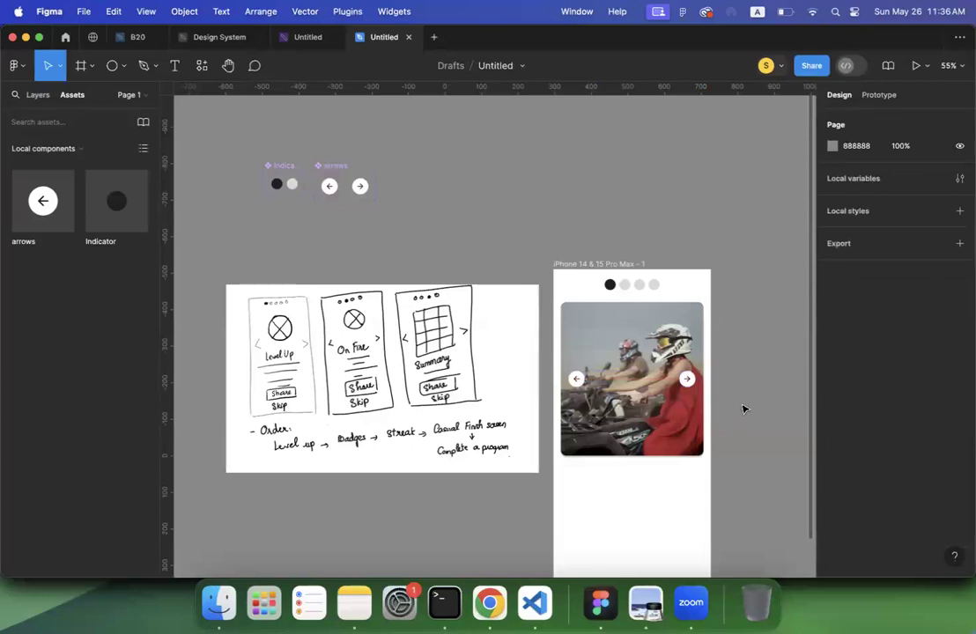
{"action": "scroll", "coordinate": [743, 408], "scroll_direction": "down", "scroll_amount": 3}
{"action": "scroll", "coordinate": [632, 410], "scroll_direction": "down", "scroll_amount": 2}
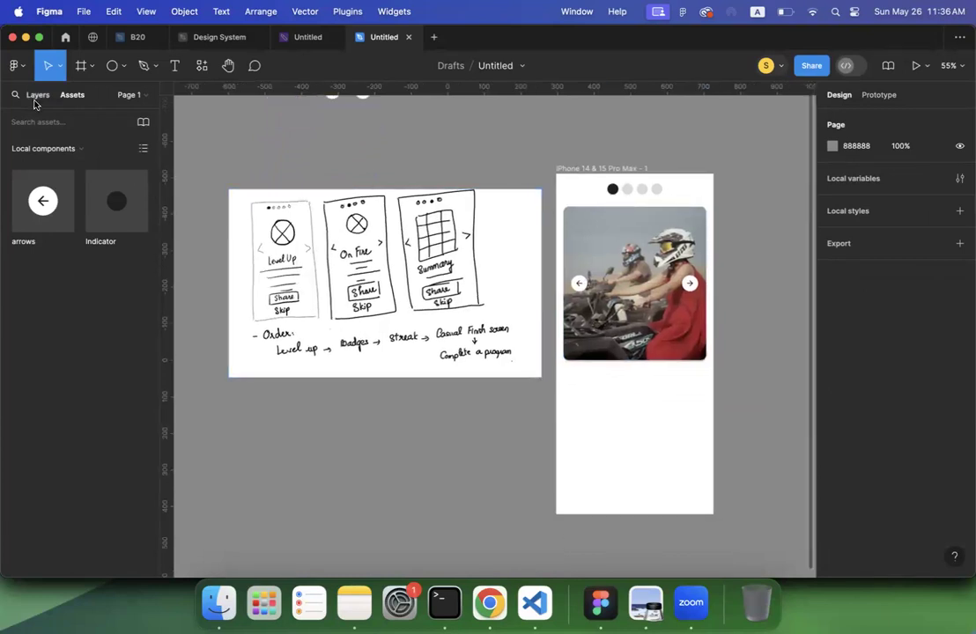
{"action": "left_click", "coordinate": [35, 97]}
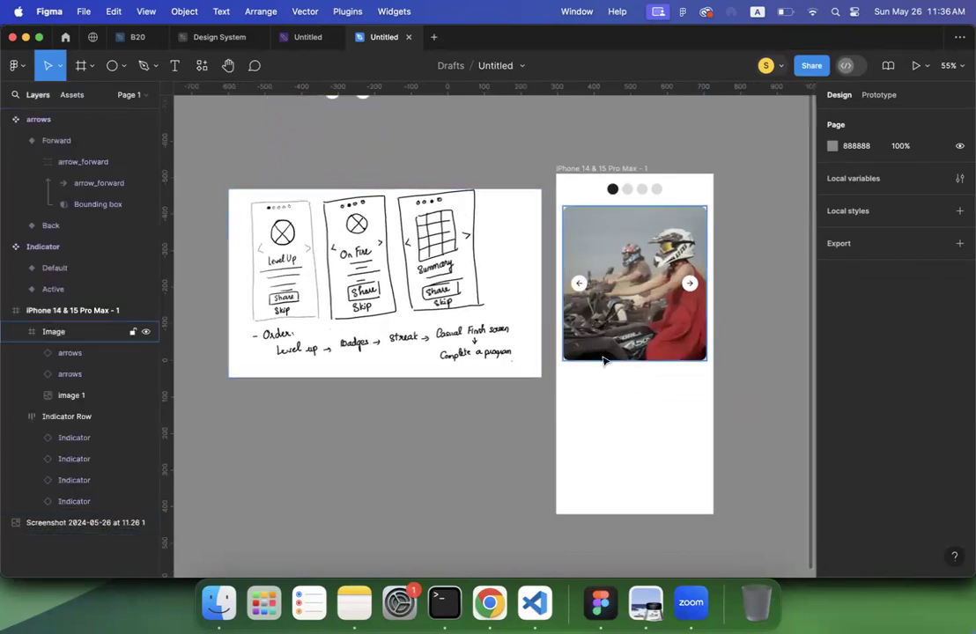
Step: Switch to Chrome and open dribbble.com in the tab with the Apple branding guidelines search
{"action": "left_click", "coordinate": [489, 603]}
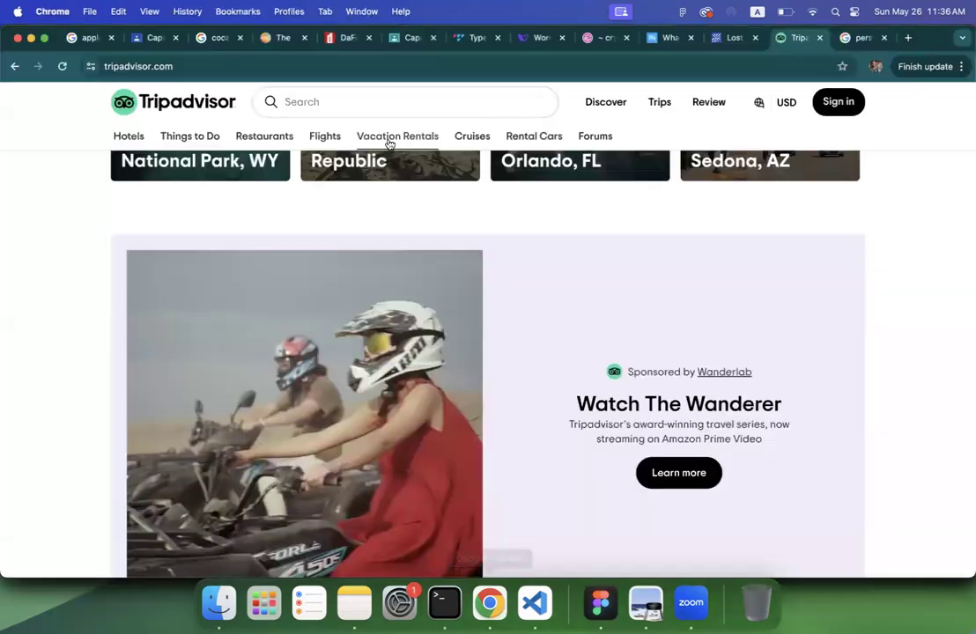
{"action": "left_click", "coordinate": [68, 37]}
{"action": "left_click", "coordinate": [147, 76]}
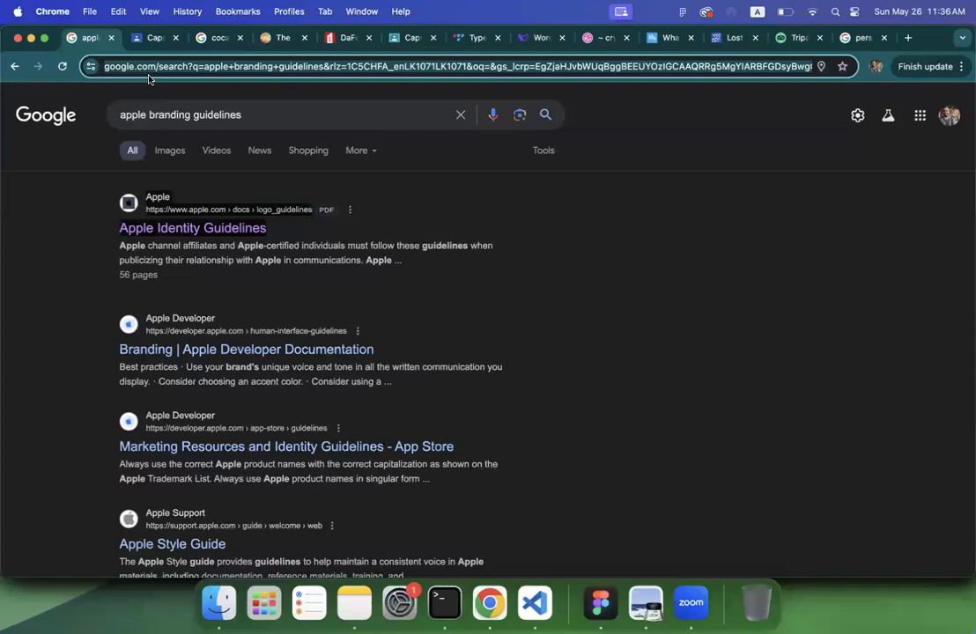
{"action": "type", "text": "dribbble.com"}
{"action": "key", "text": "Return"}
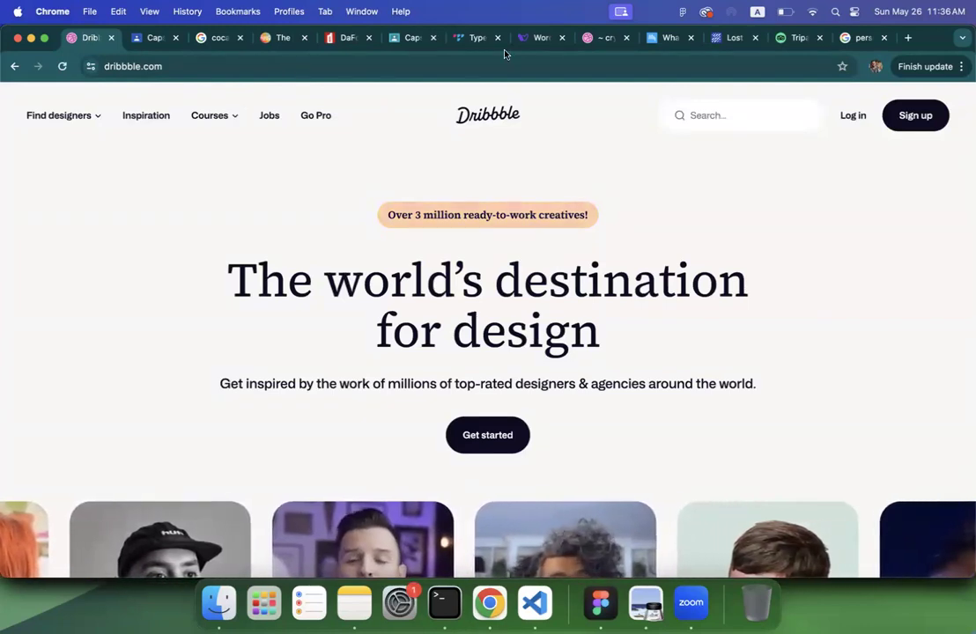
Step: Examine the heading sizes, body font and landing page preview on the open Typescale page
{"action": "key", "text": "super+7"}
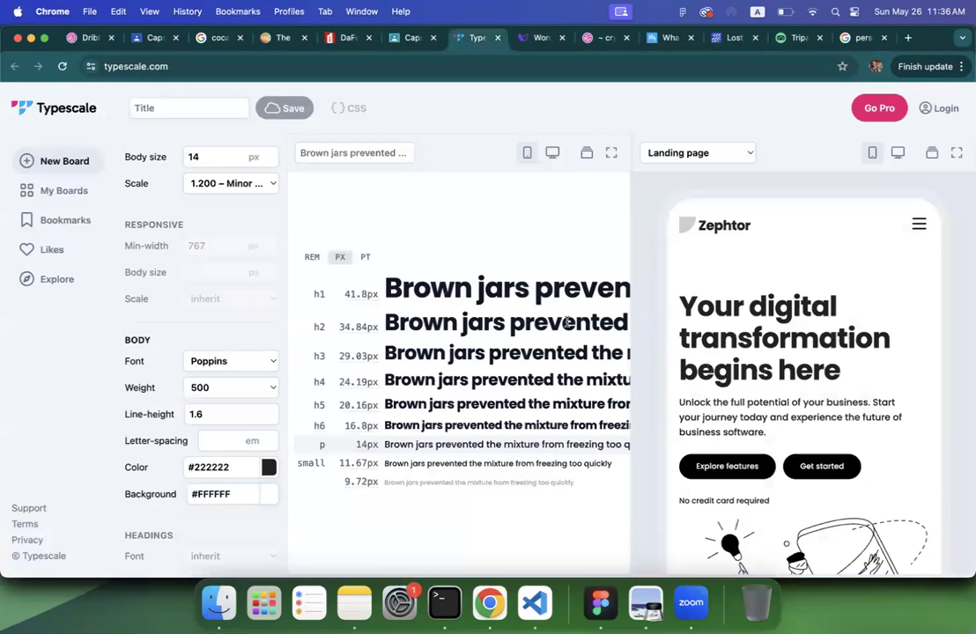
{"action": "mouse_move", "coordinate": [567, 323]}
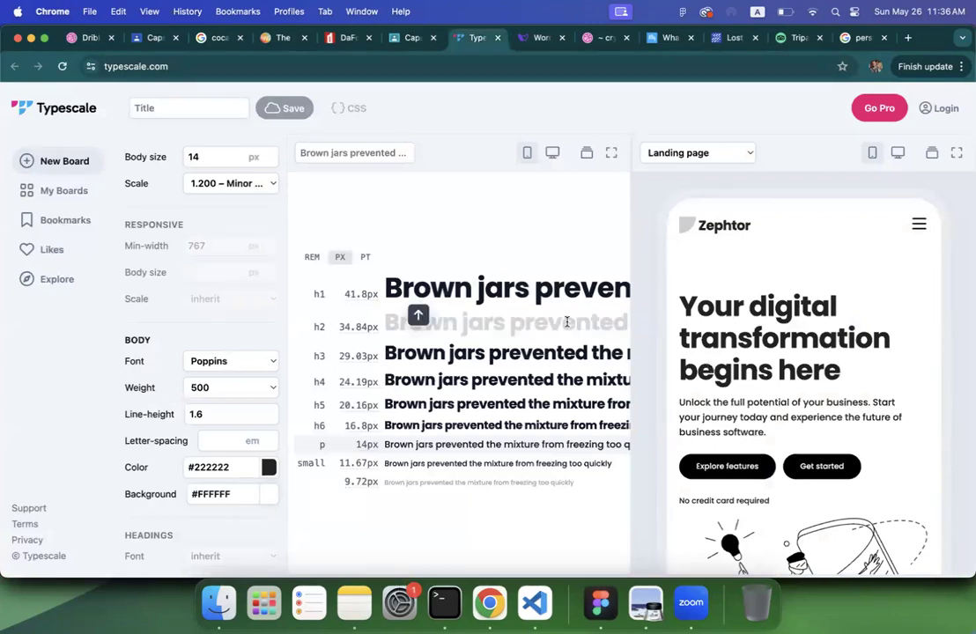
{"action": "scroll", "coordinate": [744, 354], "scroll_direction": "down", "scroll_amount": 2}
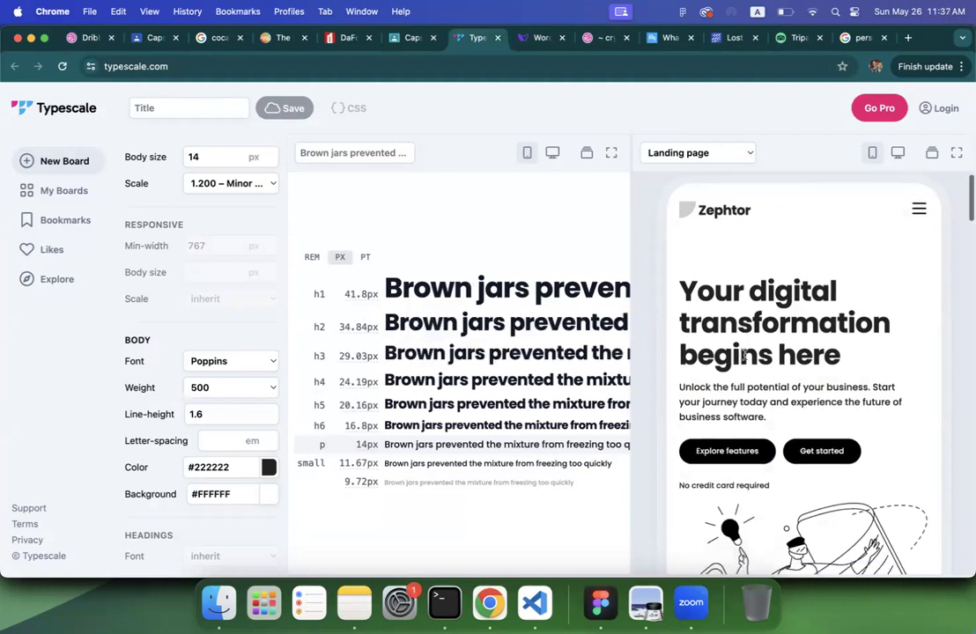
{"action": "mouse_move", "coordinate": [605, 340]}
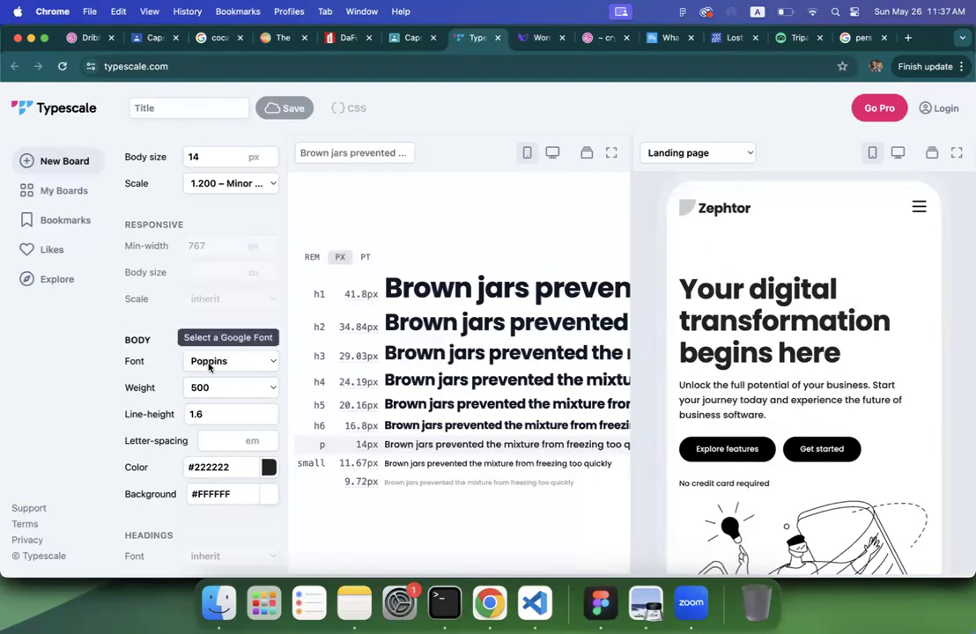
Step: Switch back to the carousel design in Figma
{"action": "left_click", "coordinate": [615, 607]}
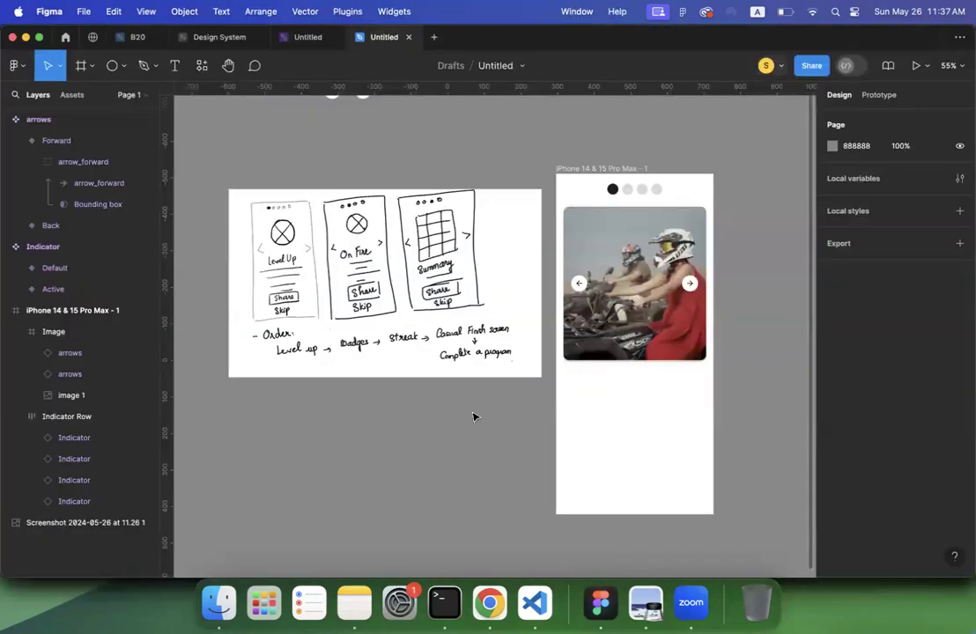
{"action": "scroll", "coordinate": [473, 414], "scroll_direction": "right", "scroll_amount": 3}
{"action": "scroll", "coordinate": [473, 415], "scroll_direction": "down", "scroll_amount": 2}
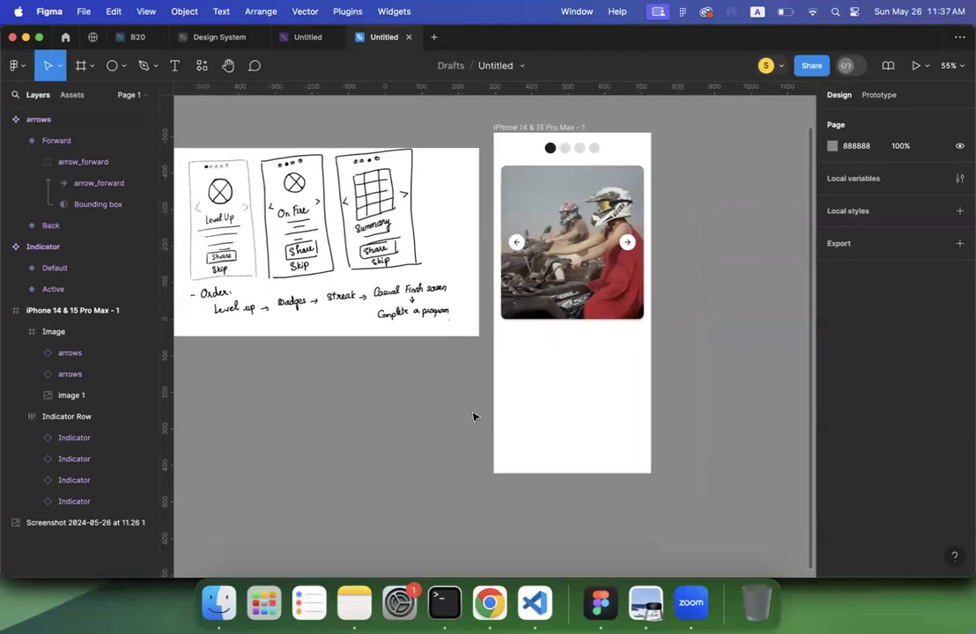
{"action": "left_click", "coordinate": [174, 65]}
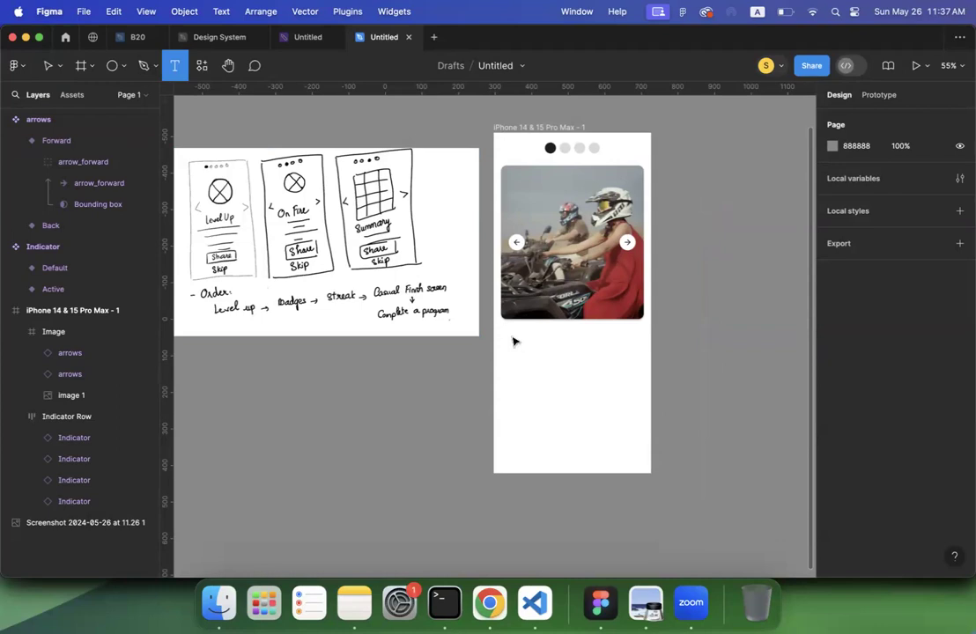
{"action": "left_click", "coordinate": [515, 343]}
{"action": "left_click", "coordinate": [514, 348]}
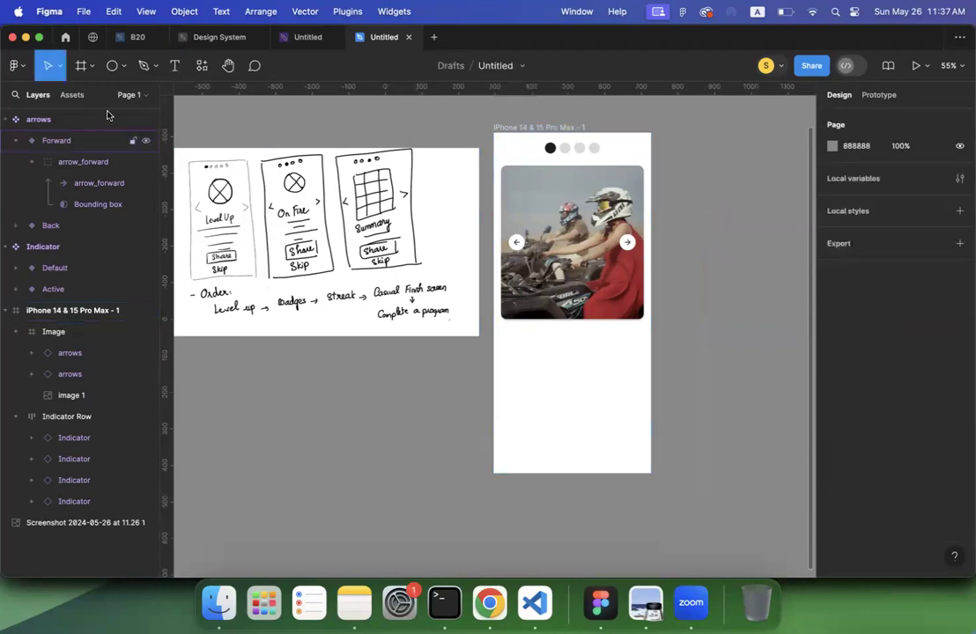
Step: Start a text layer below the photo and set its font to Poppins Bold at size 32
{"action": "left_click", "coordinate": [173, 67]}
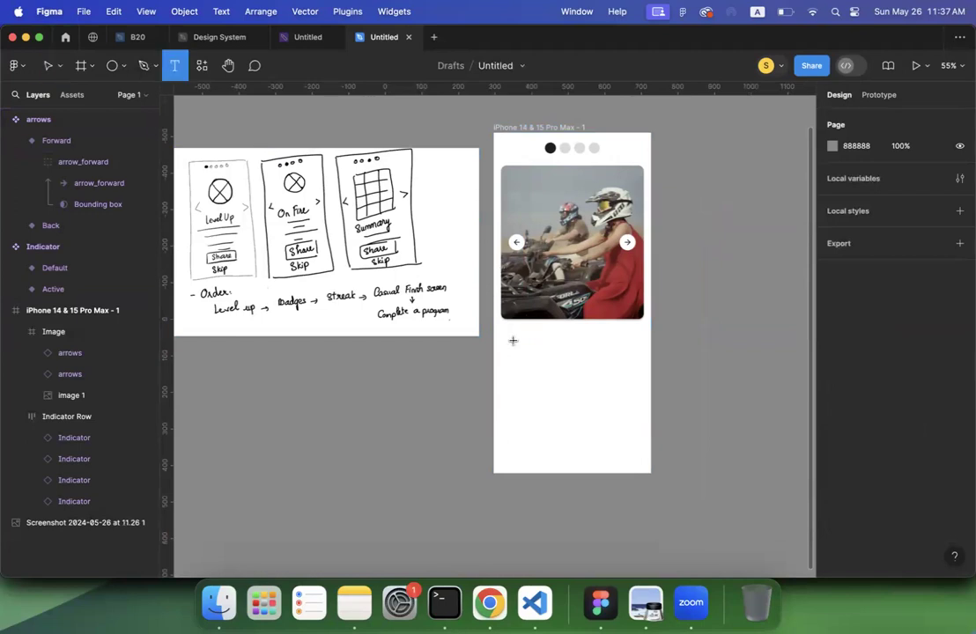
{"action": "left_click", "coordinate": [513, 342]}
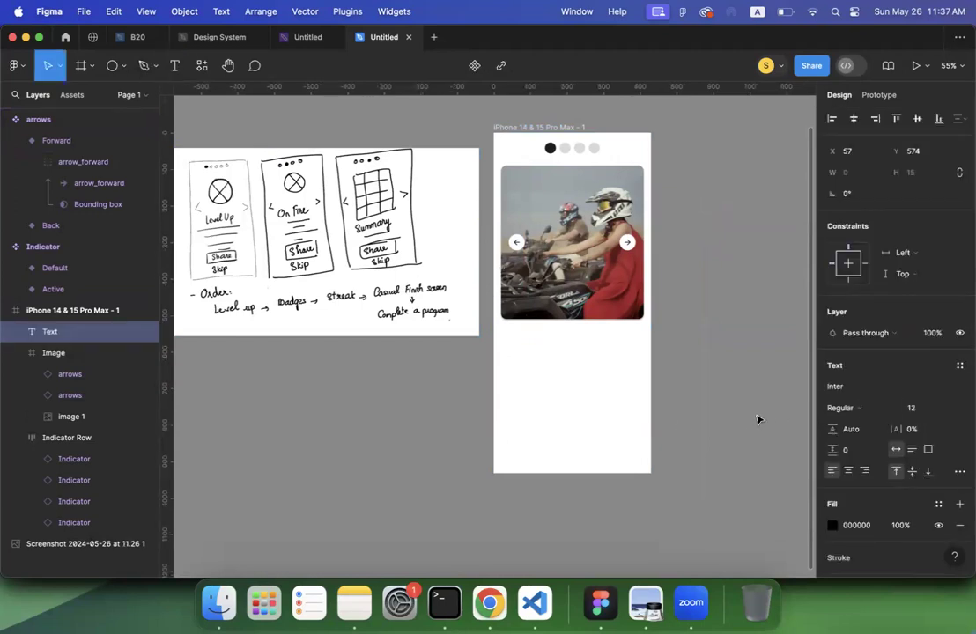
{"action": "left_click", "coordinate": [874, 386]}
{"action": "type", "text": "popp"}
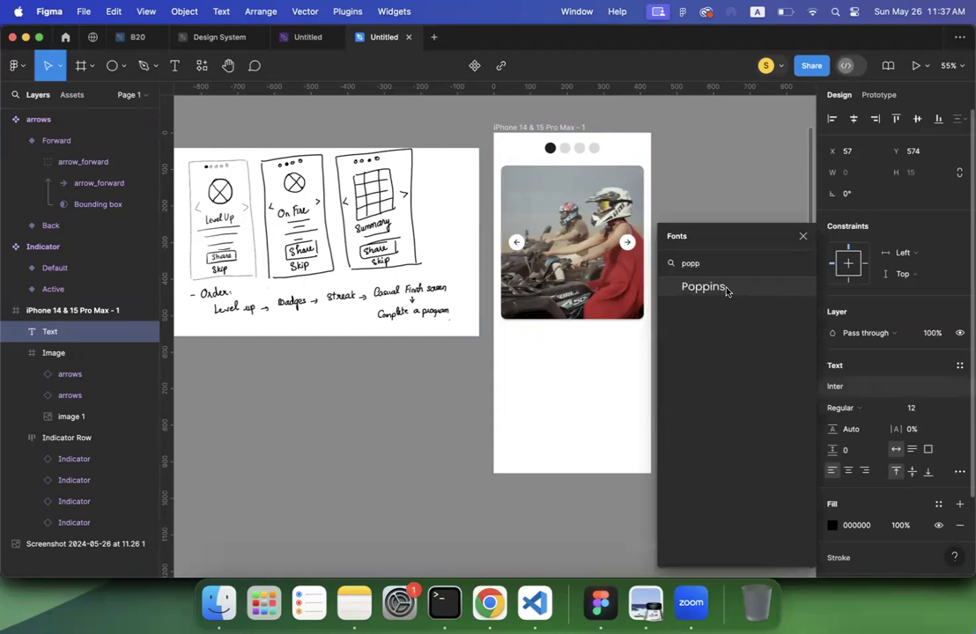
{"action": "left_click", "coordinate": [723, 291]}
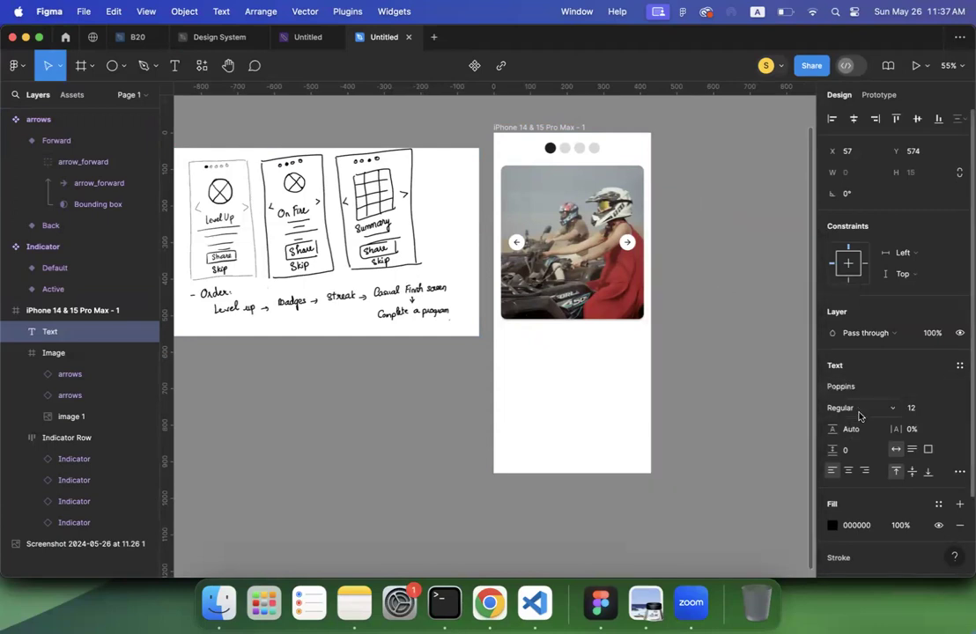
{"action": "left_click", "coordinate": [854, 410]}
{"action": "left_click", "coordinate": [855, 454]}
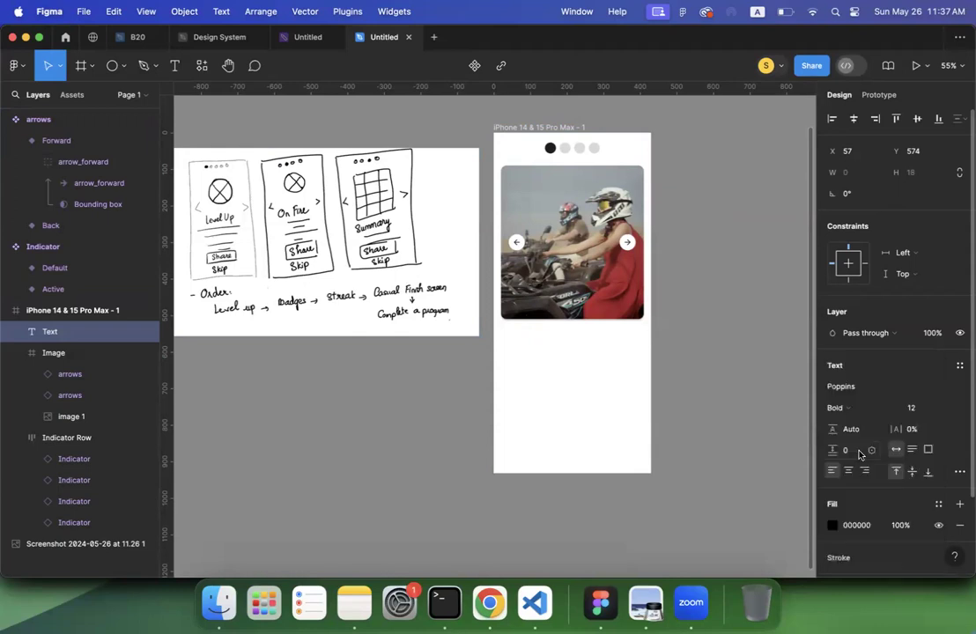
{"action": "left_click", "coordinate": [948, 411]}
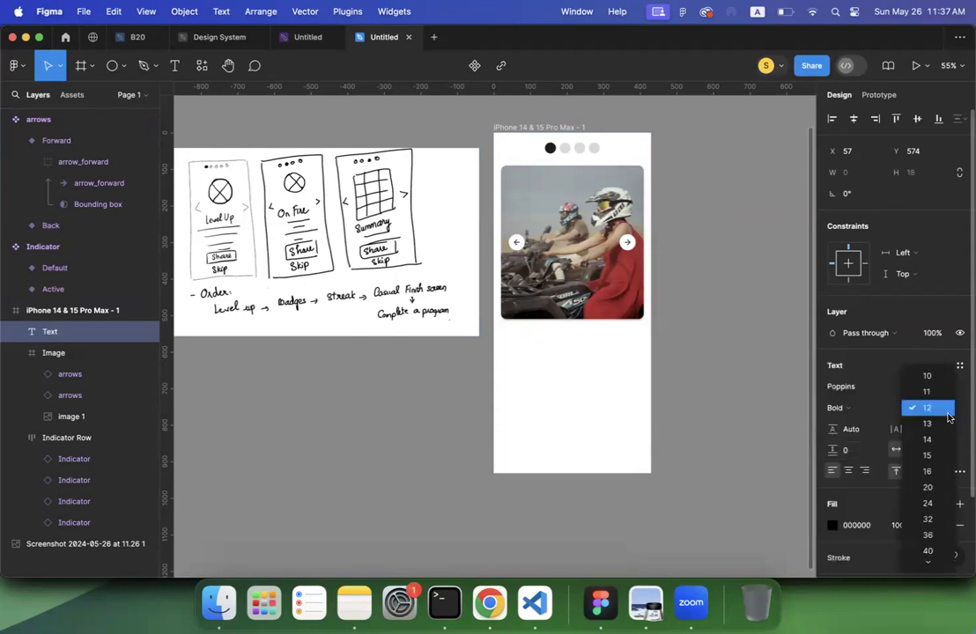
{"action": "left_click", "coordinate": [932, 522]}
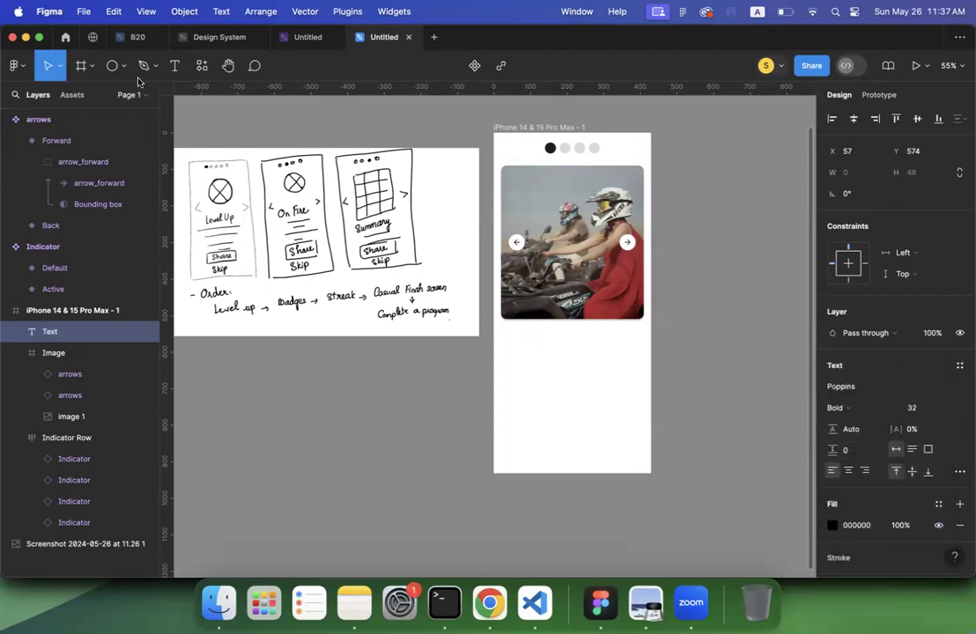
Step: Add the heading text "Hello World!" below the photo on the iPhone frame
{"action": "left_click", "coordinate": [174, 71]}
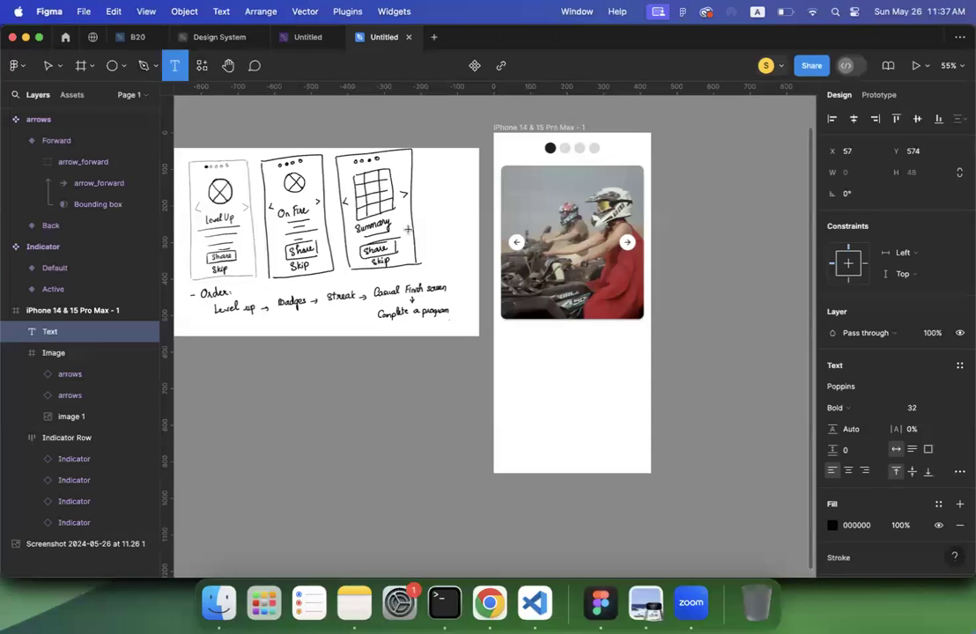
{"action": "left_click", "coordinate": [512, 345]}
{"action": "type", "text": "sds"}
{"action": "key", "text": "BackSpace"}
{"action": "key", "text": "BackSpace"}
{"action": "key", "text": "BackSpace"}
{"action": "type", "text": "Hello O"}
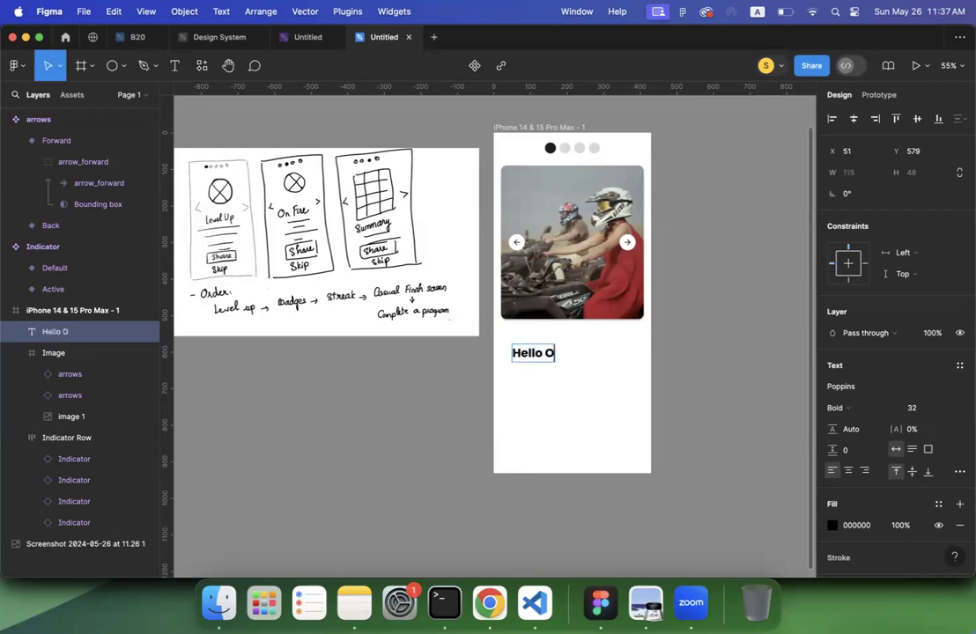
{"action": "key", "text": "BackSpace"}
{"action": "type", "text": "World!"}
{"action": "key", "text": "Escape"}
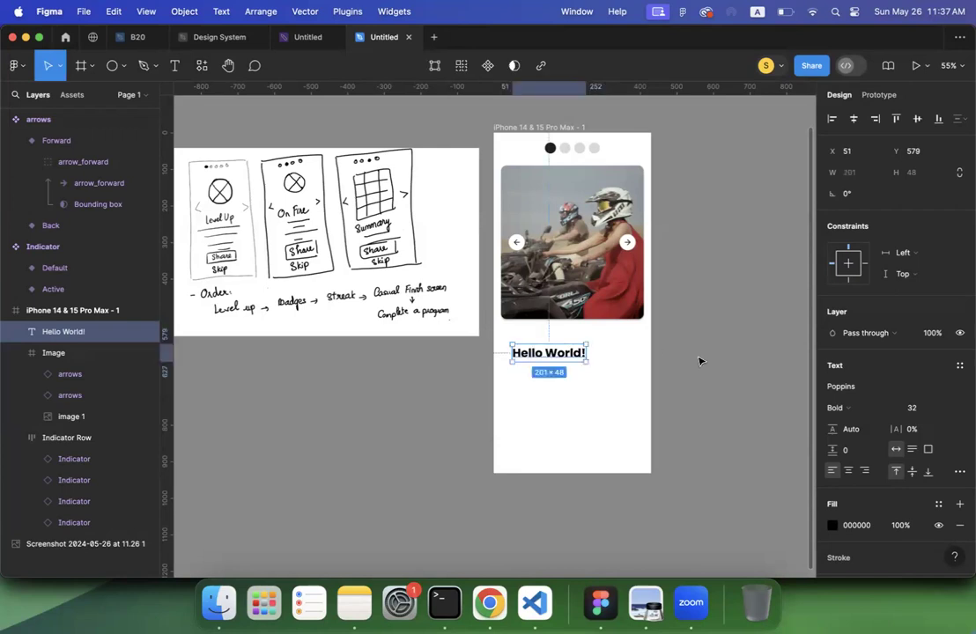
{"action": "key", "text": "Escape"}
Step: Move the "Hello World!" heading up closer to the photo and set its font size to 48
{"action": "left_click_drag", "start_coordinate": [561, 356], "coordinate": [583, 342]}
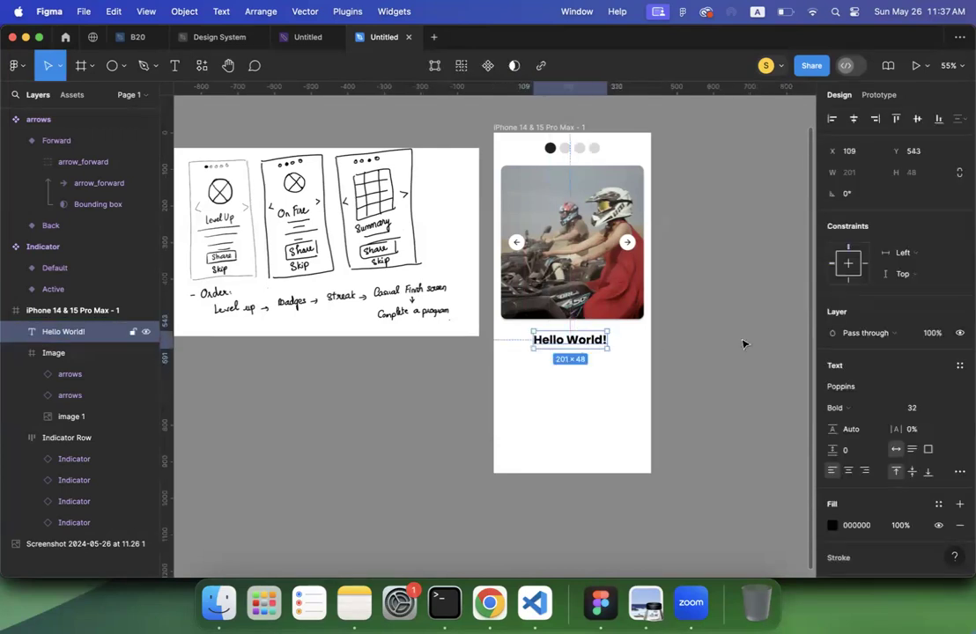
{"action": "left_click", "coordinate": [949, 408]}
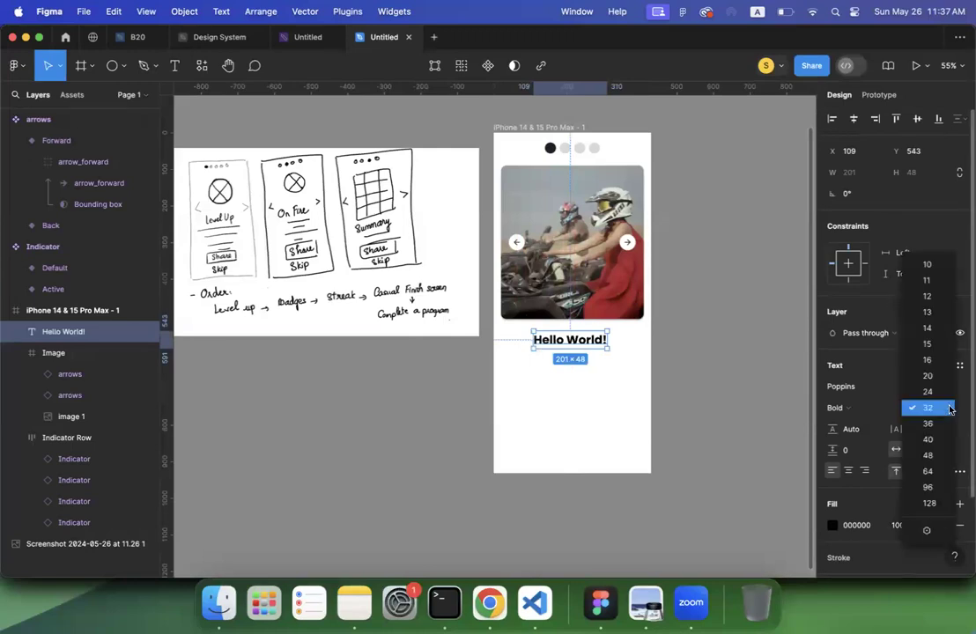
{"action": "left_click", "coordinate": [935, 456]}
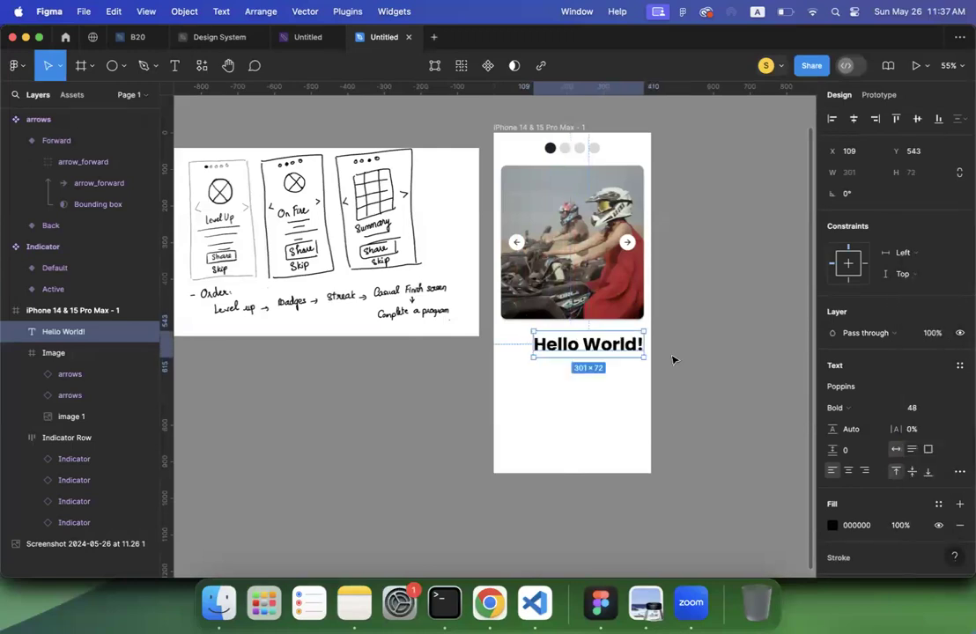
Step: Centre-align the heading's text and centre the heading horizontally in the iPhone frame
{"action": "left_click", "coordinate": [848, 471]}
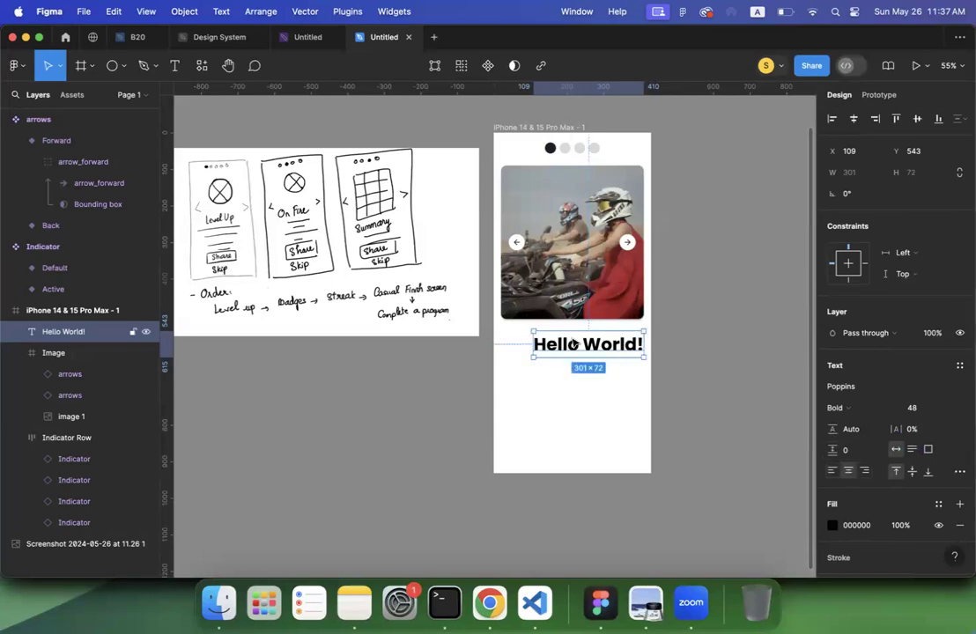
{"action": "left_click", "coordinate": [855, 119]}
{"action": "left_click", "coordinate": [740, 304]}
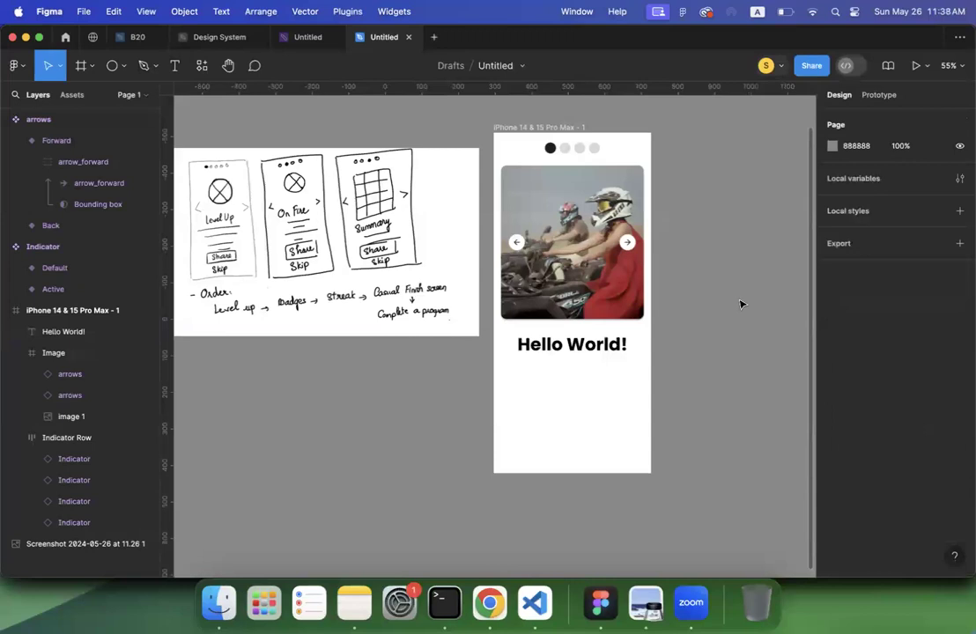
{"action": "scroll", "coordinate": [740, 303], "scroll_direction": "up", "scroll_amount": 2}
{"action": "scroll", "coordinate": [740, 304], "scroll_direction": "right", "scroll_amount": 2}
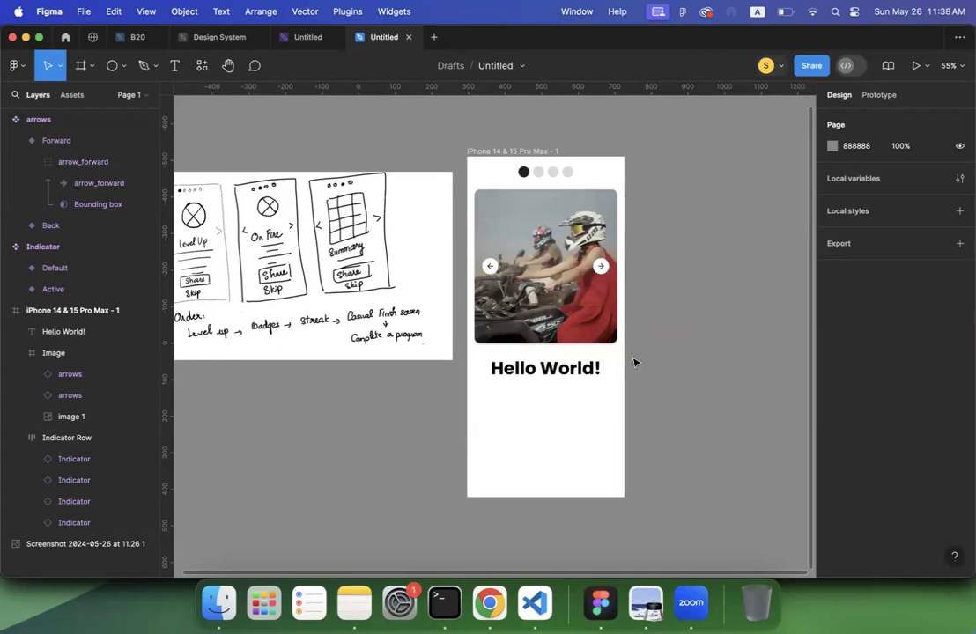
Step: Add a "Share" text layer on the empty canvas beside the arrows component set and move it farther right
{"action": "scroll", "coordinate": [635, 361], "scroll_direction": "down", "scroll_amount": 5}
{"action": "scroll", "coordinate": [638, 362], "scroll_direction": "up", "scroll_amount": 2}
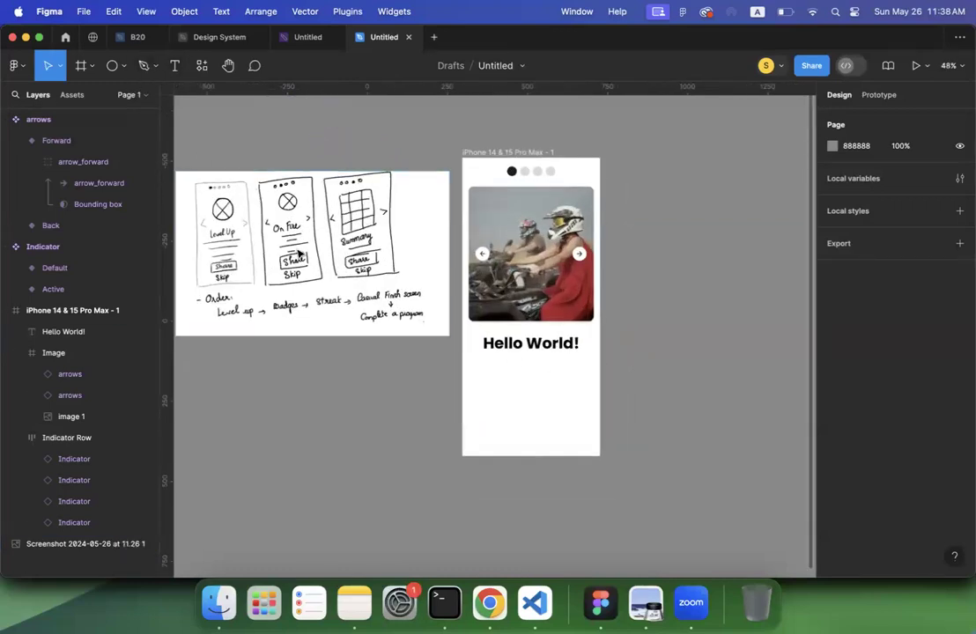
{"action": "scroll", "coordinate": [405, 376], "scroll_direction": "down", "scroll_amount": 3}
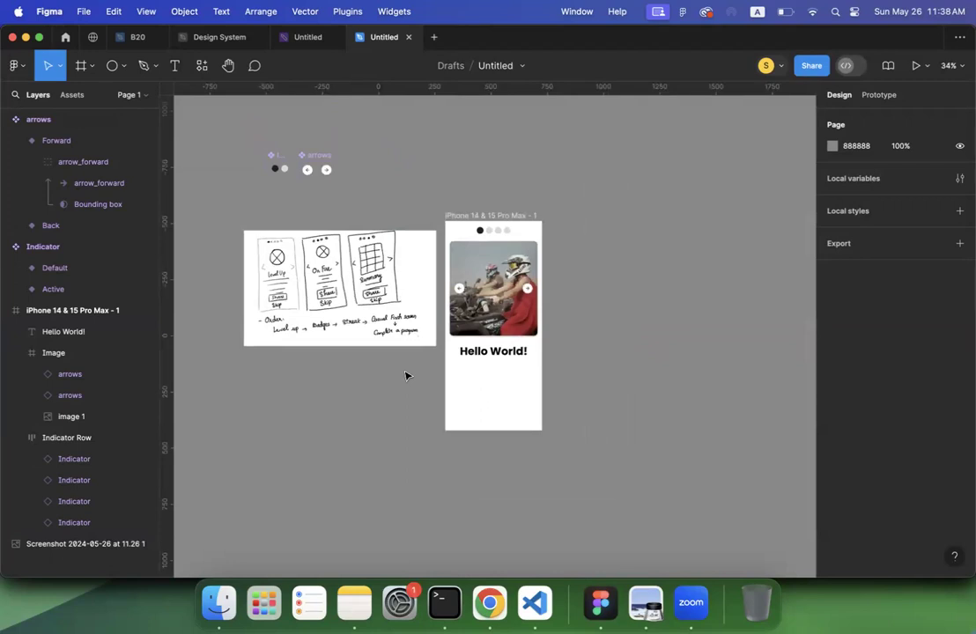
{"action": "scroll", "coordinate": [405, 376], "scroll_direction": "right", "scroll_amount": 2}
{"action": "scroll", "coordinate": [405, 376], "scroll_direction": "up", "scroll_amount": 2}
{"action": "scroll", "coordinate": [324, 242], "scroll_direction": "up", "scroll_amount": 5}
{"action": "scroll", "coordinate": [322, 239], "scroll_direction": "left", "scroll_amount": 5}
{"action": "scroll", "coordinate": [321, 238], "scroll_direction": "up", "scroll_amount": 2}
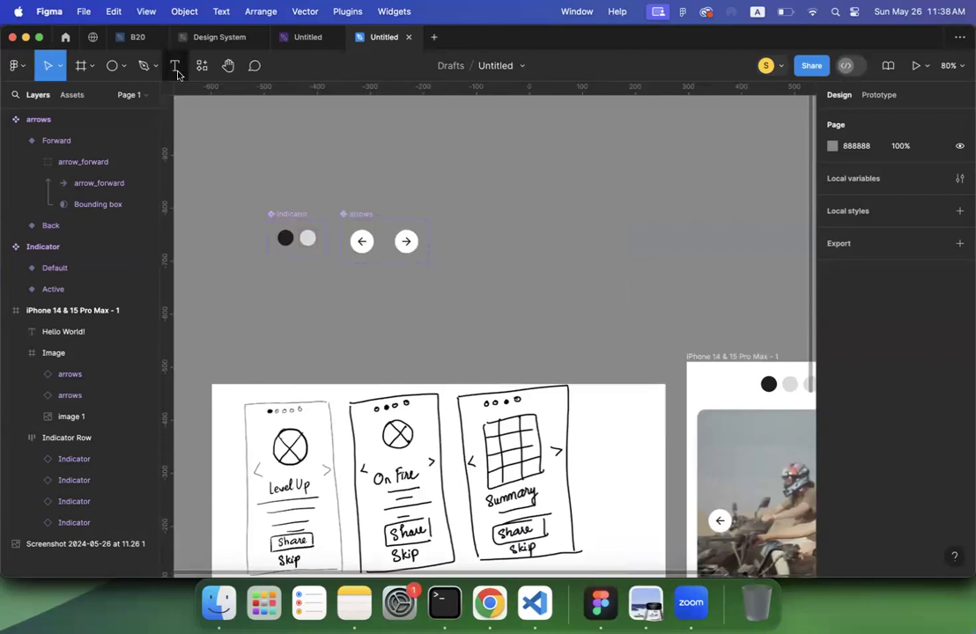
{"action": "left_click", "coordinate": [176, 68]}
{"action": "left_click", "coordinate": [488, 240]}
{"action": "scroll", "coordinate": [558, 274], "scroll_direction": "down", "scroll_amount": 5}
{"action": "scroll", "coordinate": [558, 274], "scroll_direction": "right", "scroll_amount": 3}
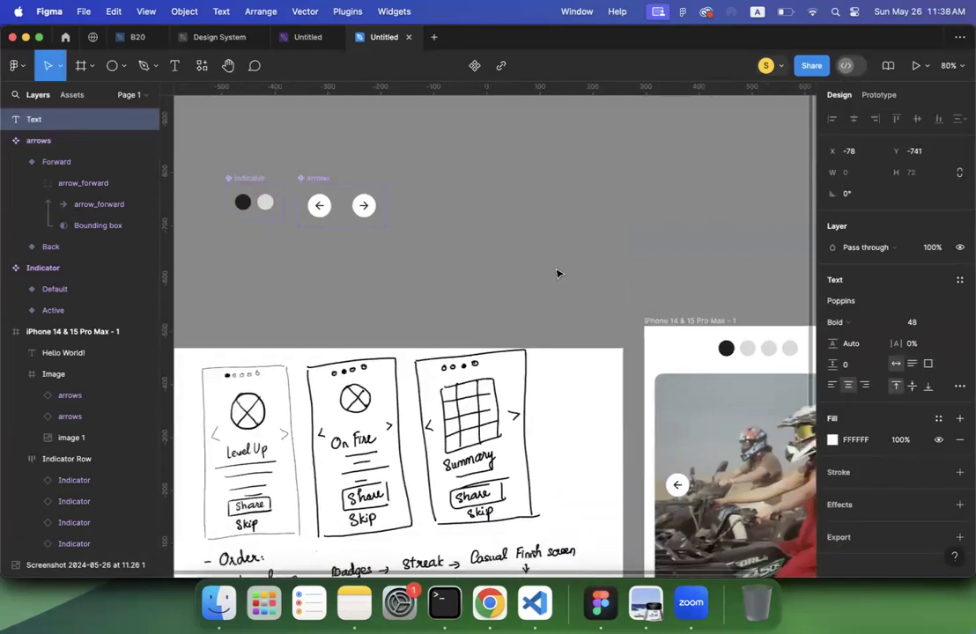
{"action": "scroll", "coordinate": [557, 274], "scroll_direction": "up", "scroll_amount": 5}
{"action": "scroll", "coordinate": [556, 274], "scroll_direction": "down", "scroll_amount": 2}
{"action": "scroll", "coordinate": [557, 274], "scroll_direction": "left", "scroll_amount": 2}
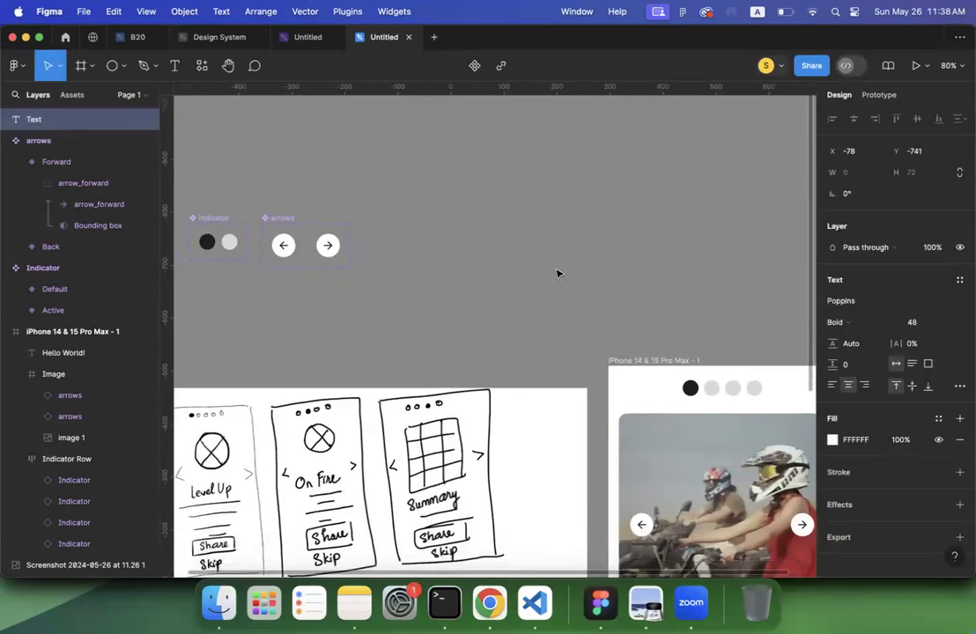
{"action": "type", "text": "Share"}
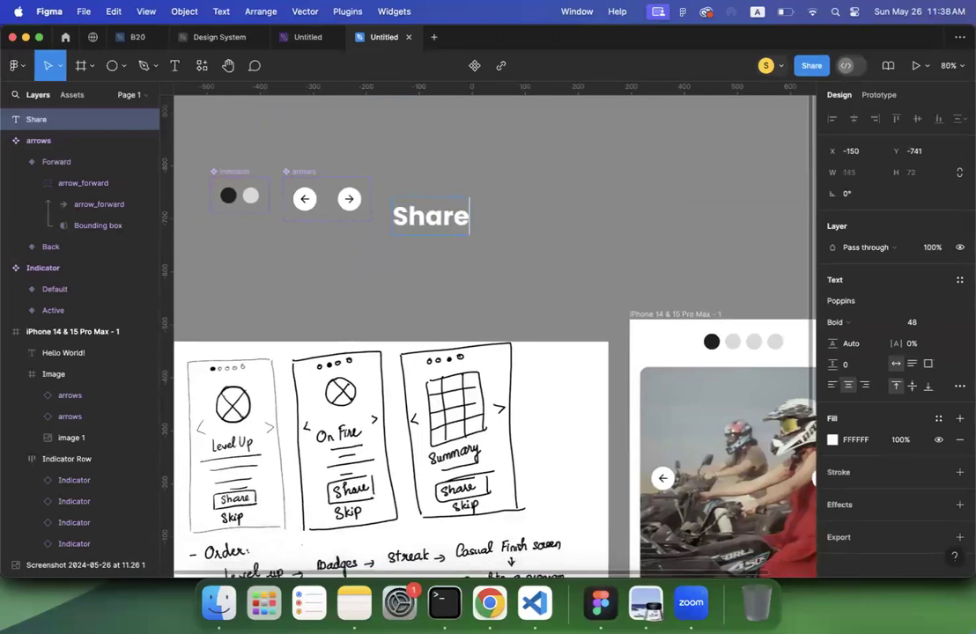
{"action": "key", "text": "Escape"}
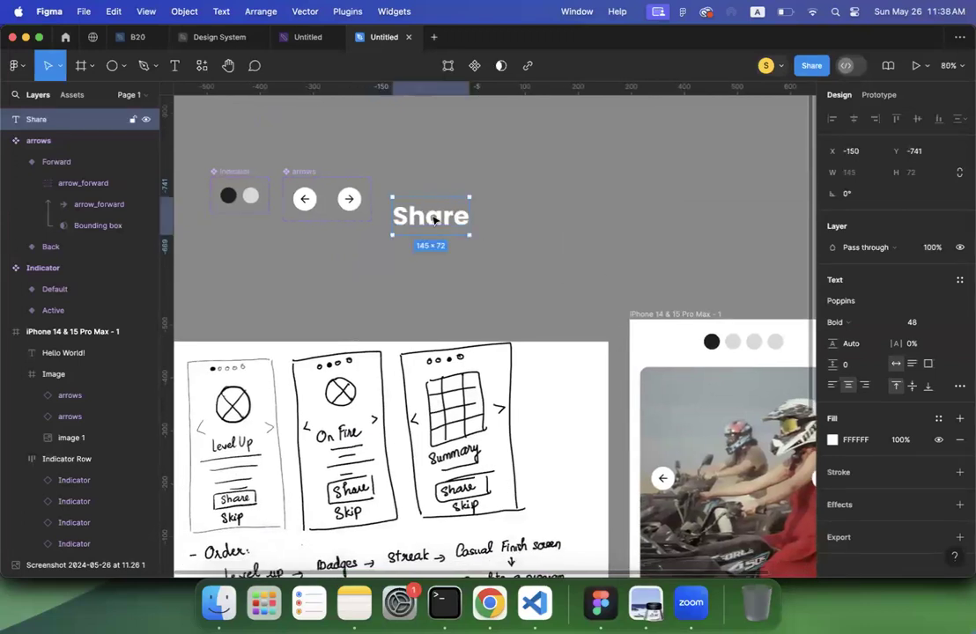
{"action": "left_click_drag", "start_coordinate": [428, 217], "coordinate": [508, 218]}
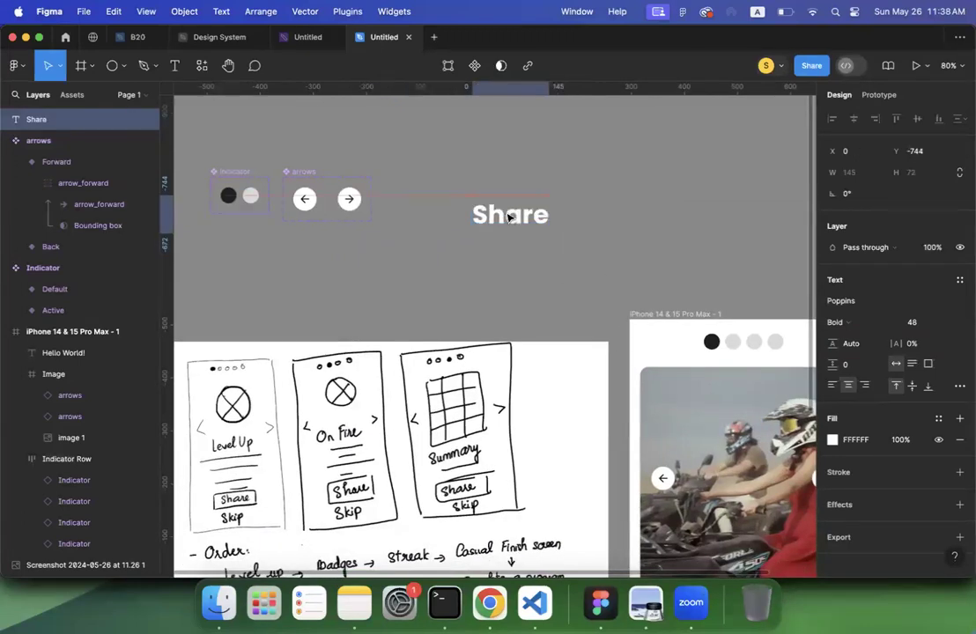
Step: Set the "Share" text to font size 24 and Medium weight
{"action": "left_click", "coordinate": [948, 325]}
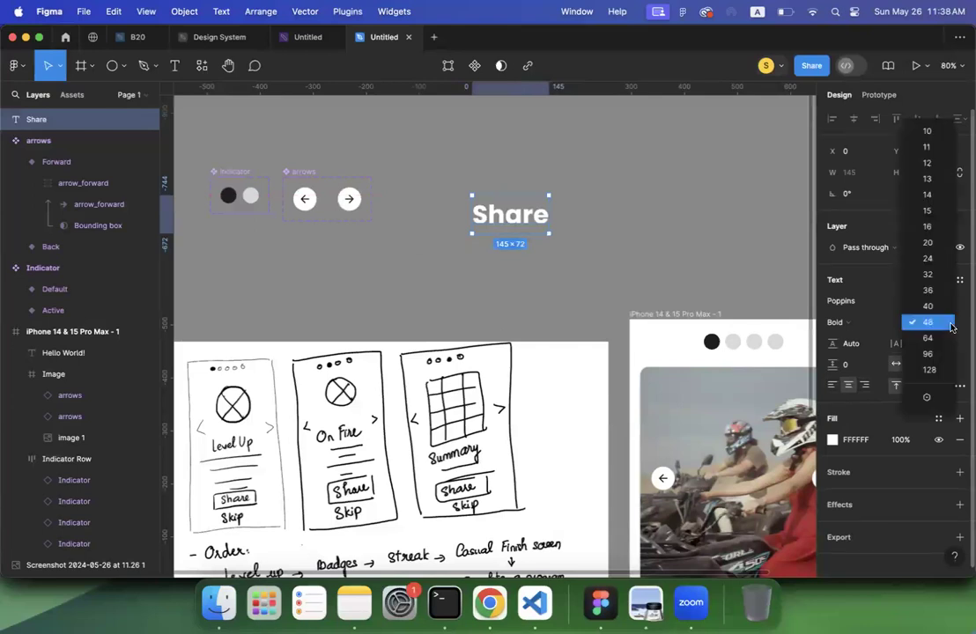
{"action": "left_click", "coordinate": [927, 260]}
{"action": "left_click", "coordinate": [866, 323]}
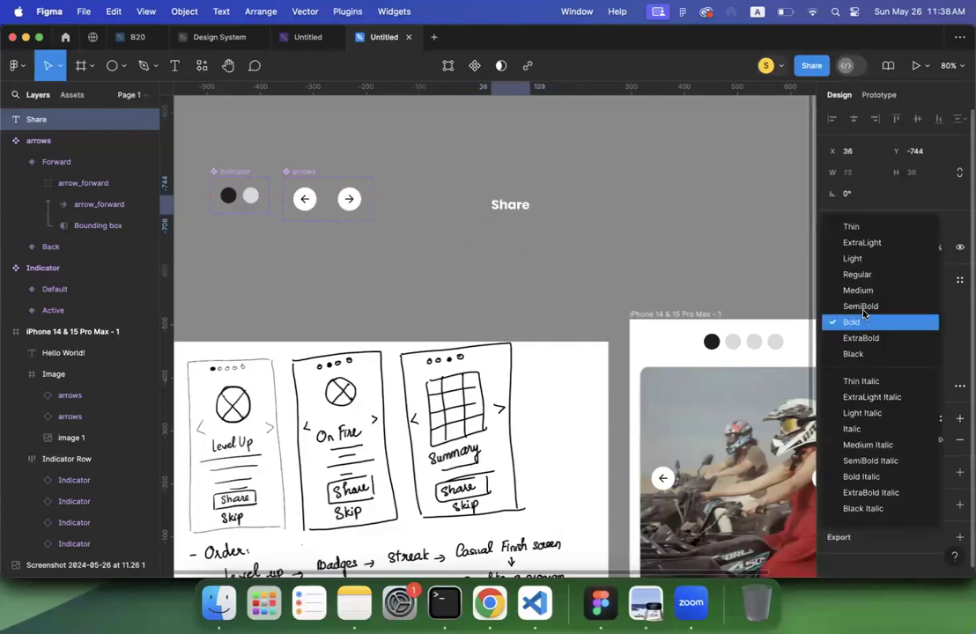
{"action": "left_click", "coordinate": [861, 293]}
{"action": "left_click", "coordinate": [547, 225]}
Step: Wrap the "Share" text in a frame and rename that frame "Button"
{"action": "left_click", "coordinate": [515, 206]}
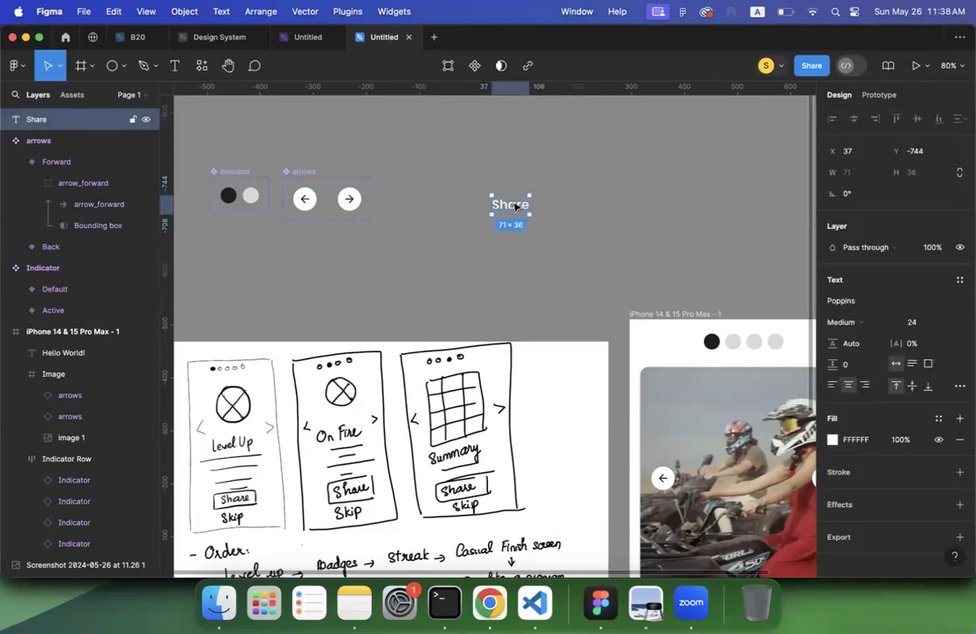
{"action": "right_click", "coordinate": [516, 206]}
{"action": "left_click", "coordinate": [548, 307]}
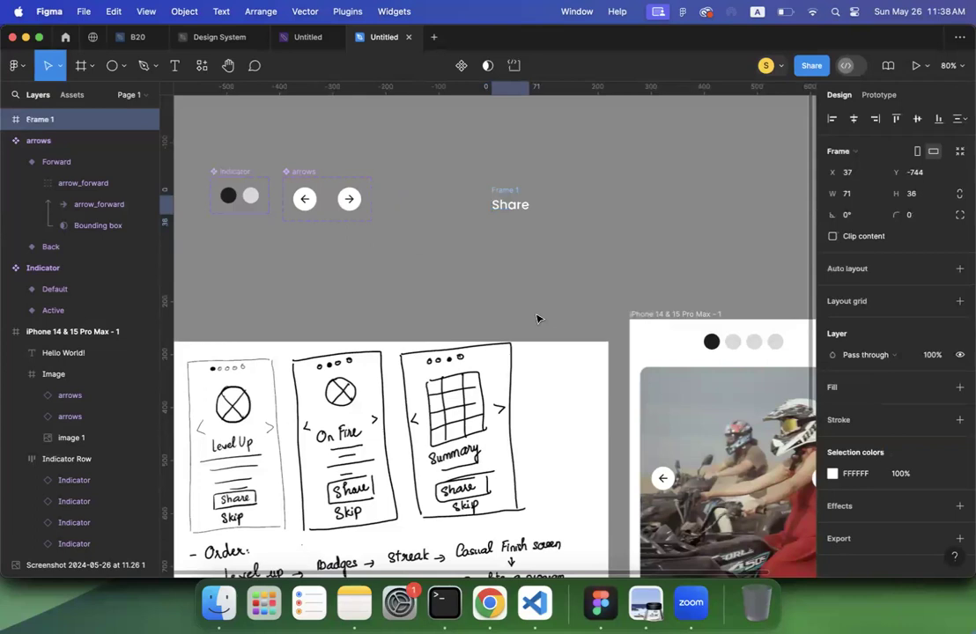
{"action": "double_click", "coordinate": [40, 119]}
{"action": "type", "text": "Bu"}
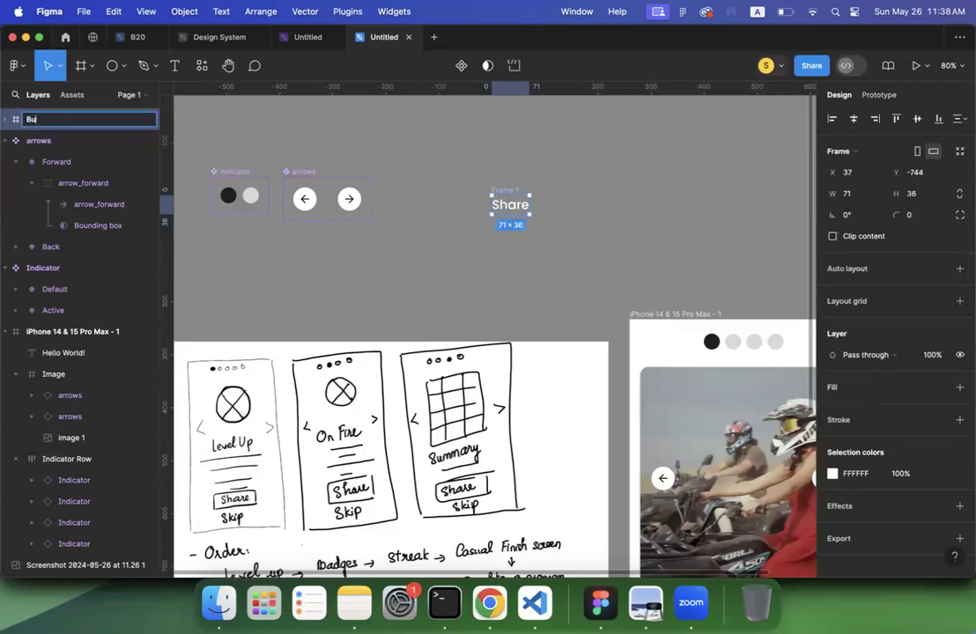
{"action": "type", "text": "tton"}
{"action": "key", "text": "Return"}
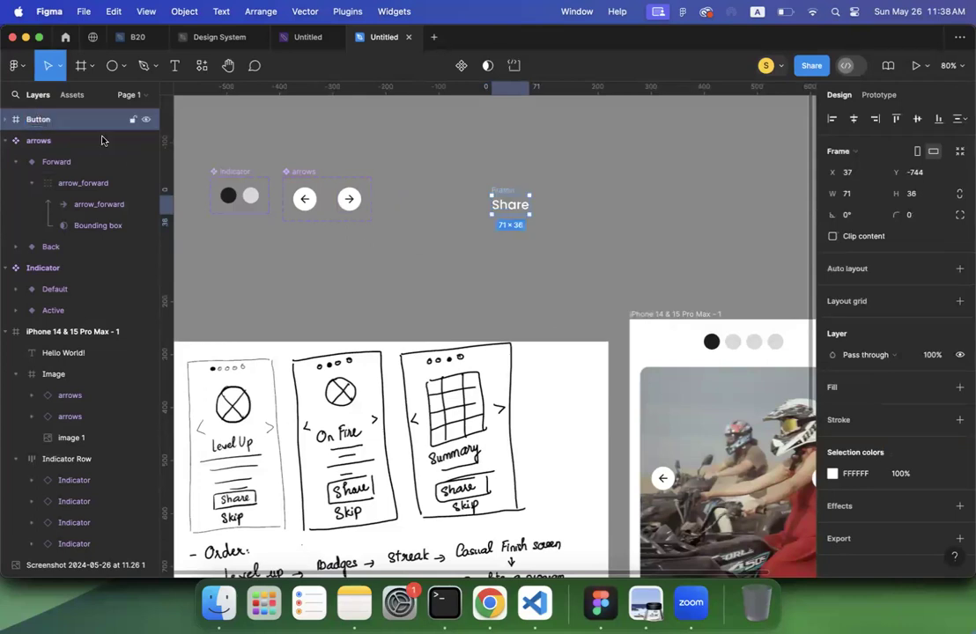
Step: Apply auto layout to the Button frame
{"action": "left_click", "coordinate": [471, 185]}
{"action": "left_click", "coordinate": [511, 205]}
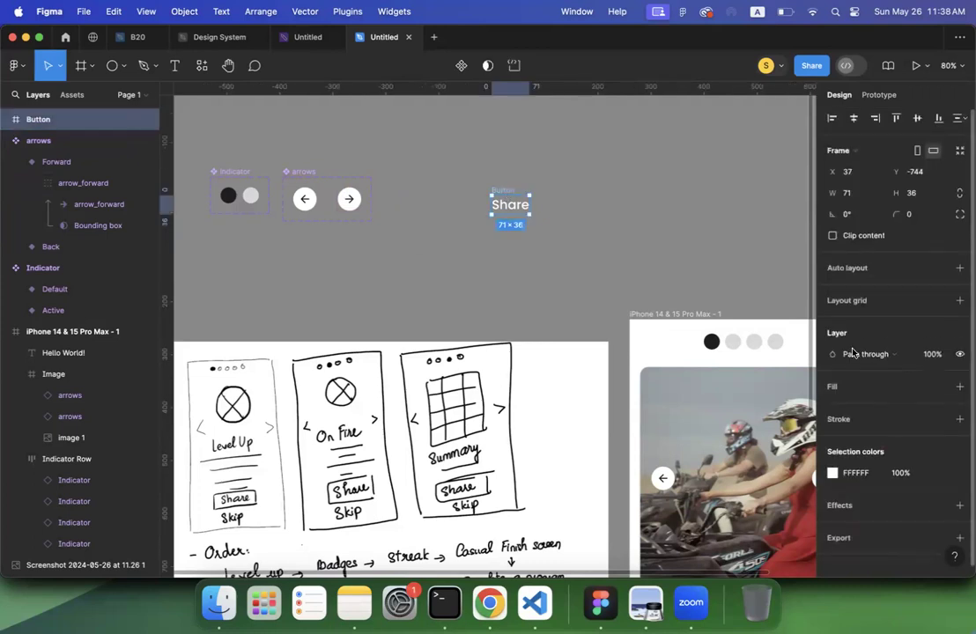
{"action": "scroll", "coordinate": [937, 310], "scroll_direction": "down", "scroll_amount": 1}
{"action": "key", "text": "shift+a"}
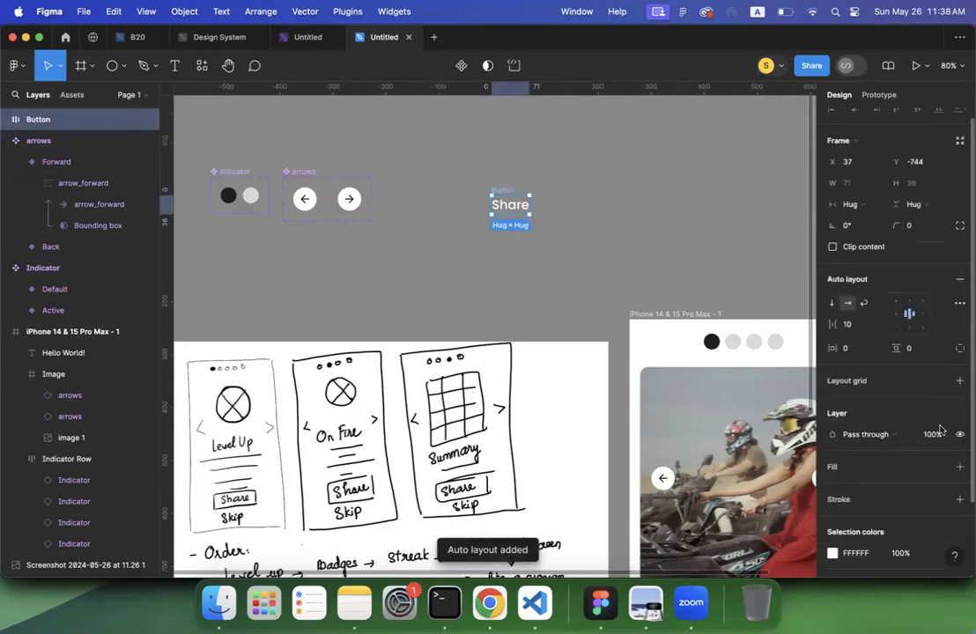
Step: Give the Button frame a linear gradient fill with its 0% stop coloured bright blue 0075FF
{"action": "scroll", "coordinate": [950, 397], "scroll_direction": "down", "scroll_amount": 2}
{"action": "left_click", "coordinate": [960, 376]}
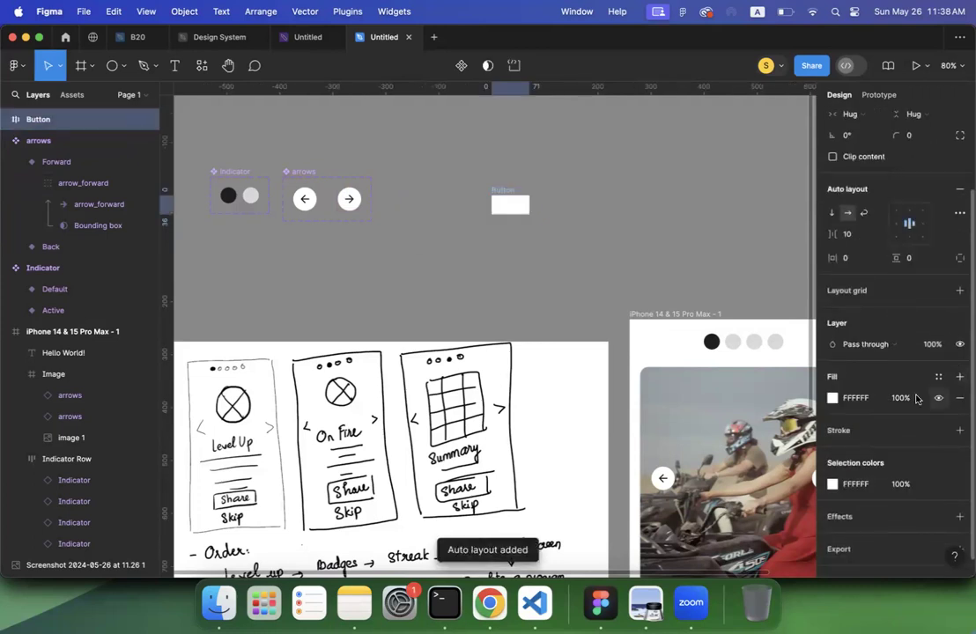
{"action": "left_click", "coordinate": [830, 401]}
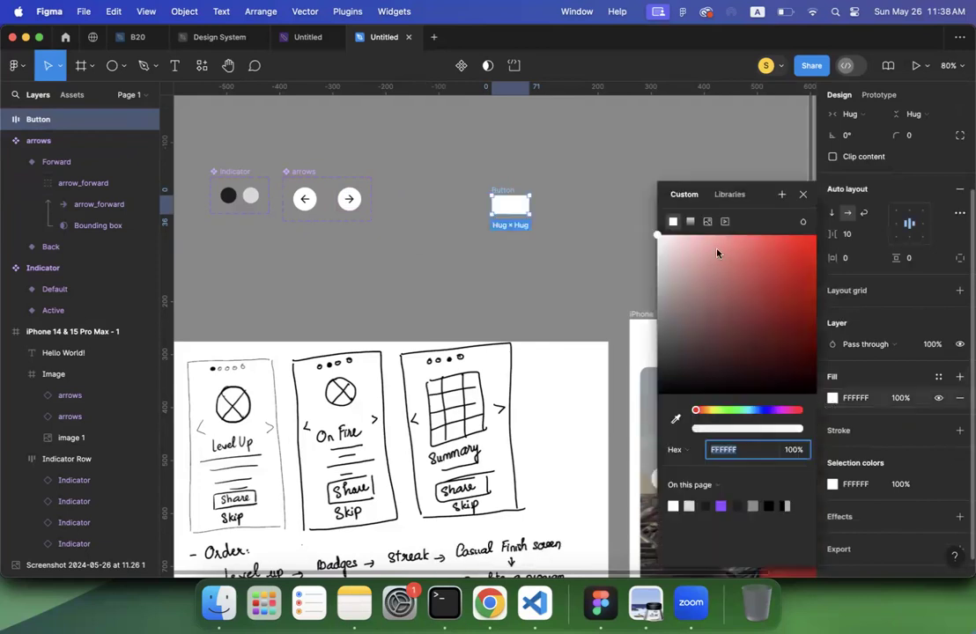
{"action": "left_click", "coordinate": [690, 222]}
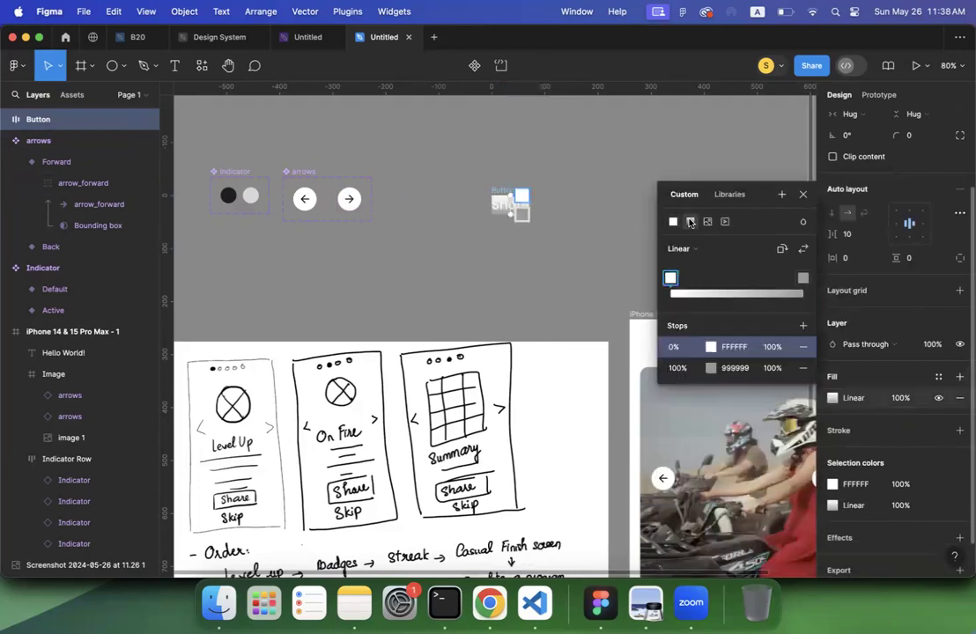
{"action": "left_click", "coordinate": [671, 278]}
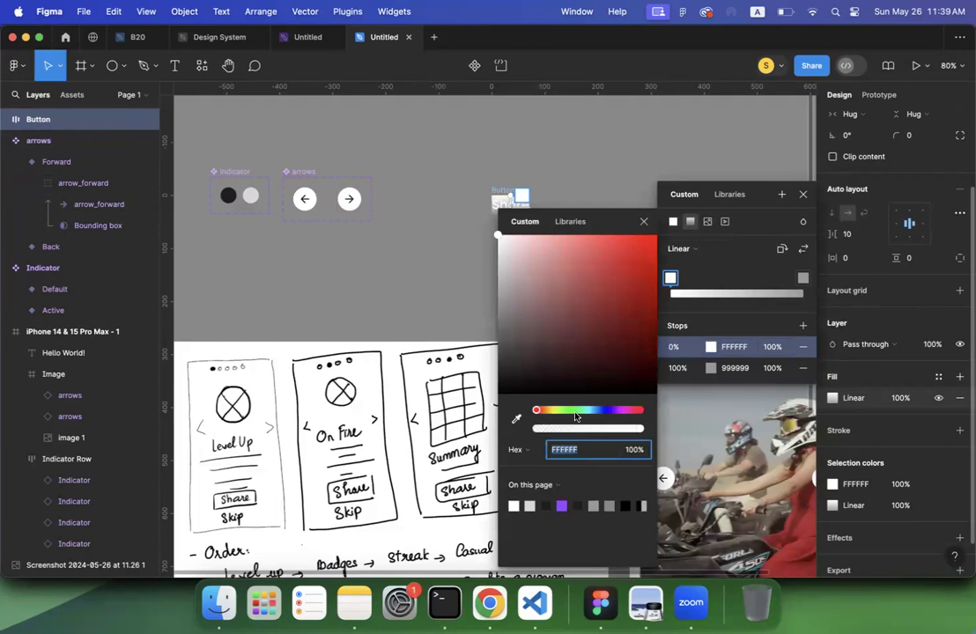
{"action": "left_click", "coordinate": [603, 411]}
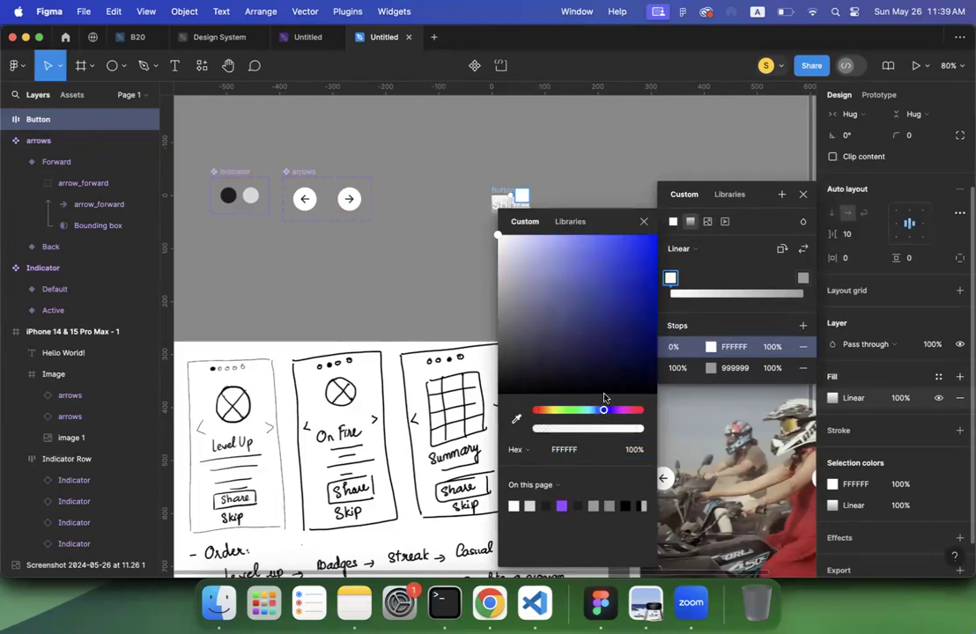
{"action": "left_click_drag", "start_coordinate": [601, 410], "coordinate": [598, 410]}
{"action": "left_click_drag", "start_coordinate": [636, 246], "coordinate": [678, 212]}
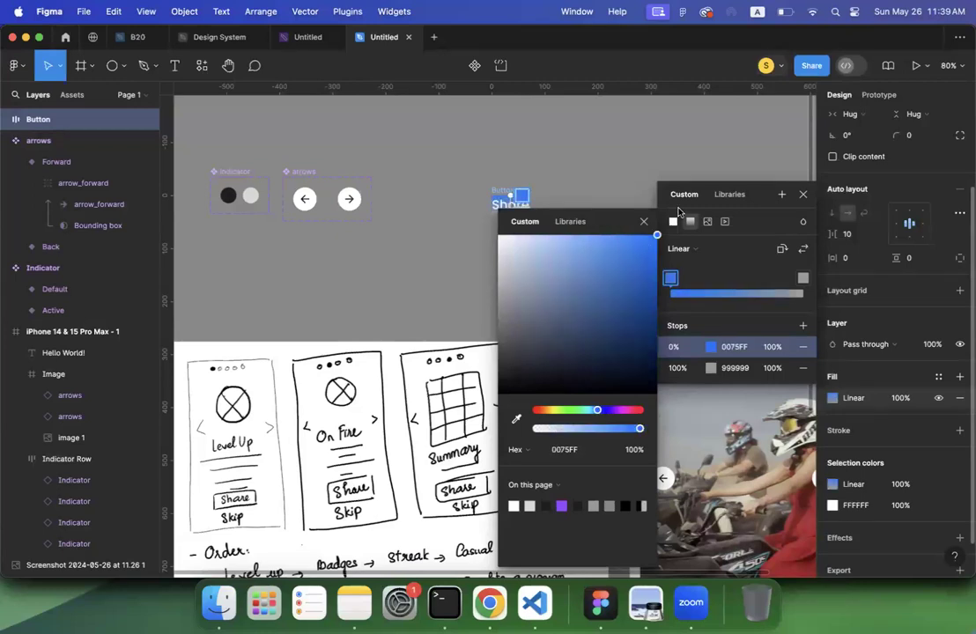
Step: Set the gradient's 100% stop to dark blue 050373 and rotate the gradient once
{"action": "left_click", "coordinate": [802, 278]}
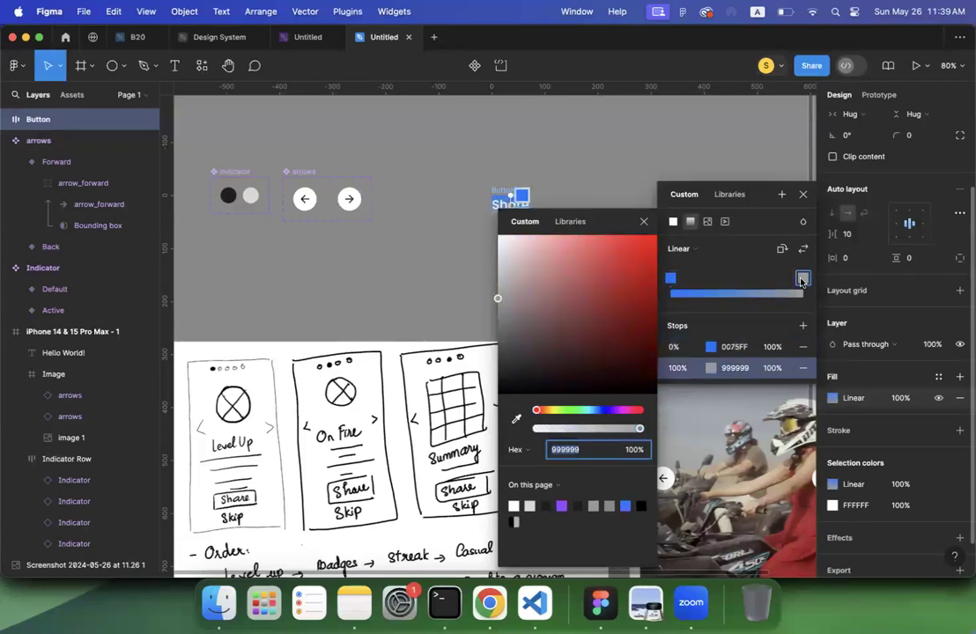
{"action": "left_click", "coordinate": [606, 411]}
{"action": "left_click_drag", "start_coordinate": [612, 331], "coordinate": [653, 323]}
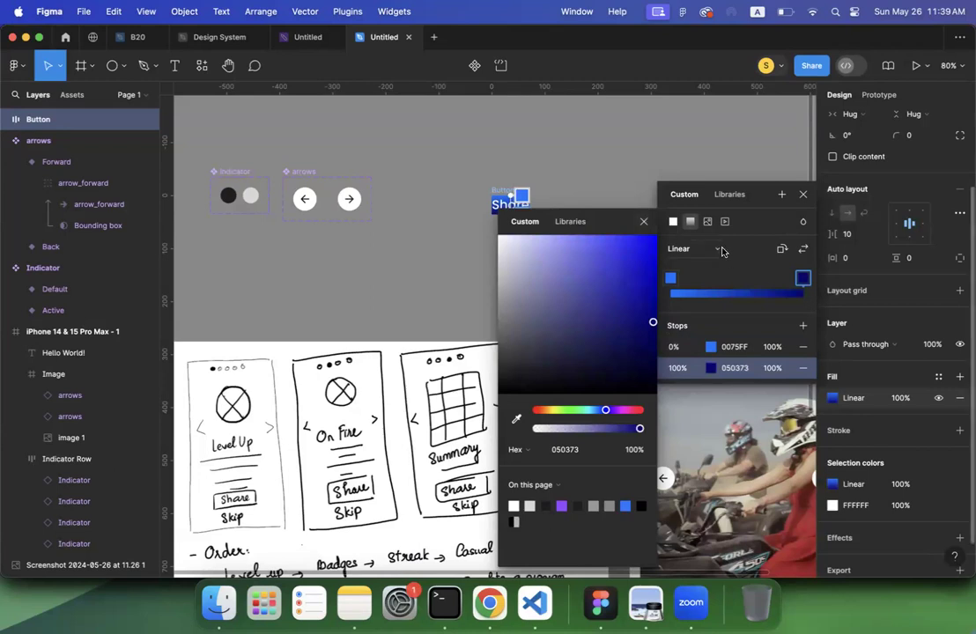
{"action": "left_click", "coordinate": [780, 251]}
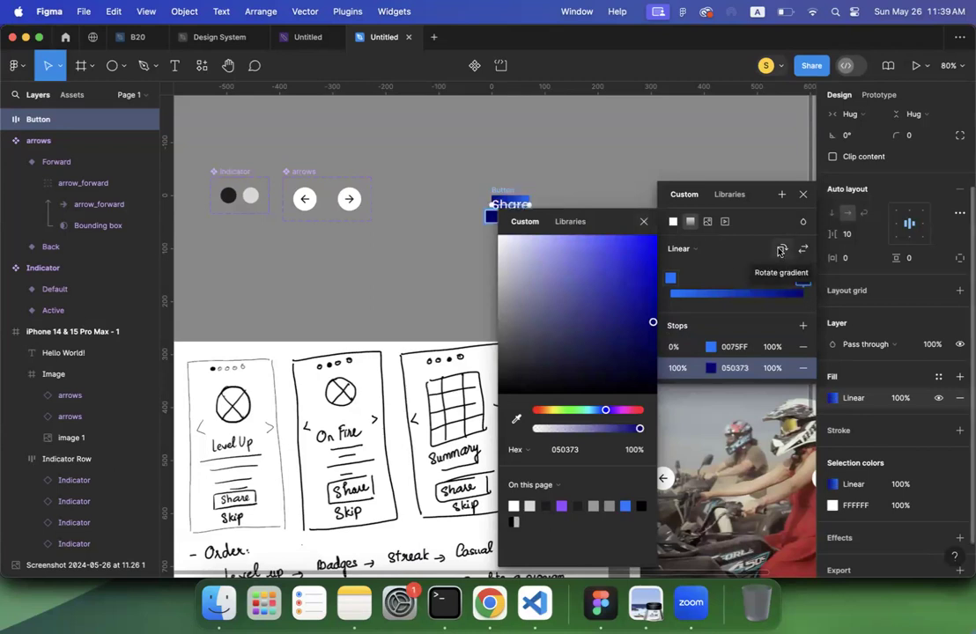
{"action": "left_click", "coordinate": [534, 169]}
Step: Increase the "Share" label's font size inside the button to 36
{"action": "left_click", "coordinate": [503, 192]}
{"action": "scroll", "coordinate": [503, 192], "scroll_direction": "up", "scroll_amount": 5}
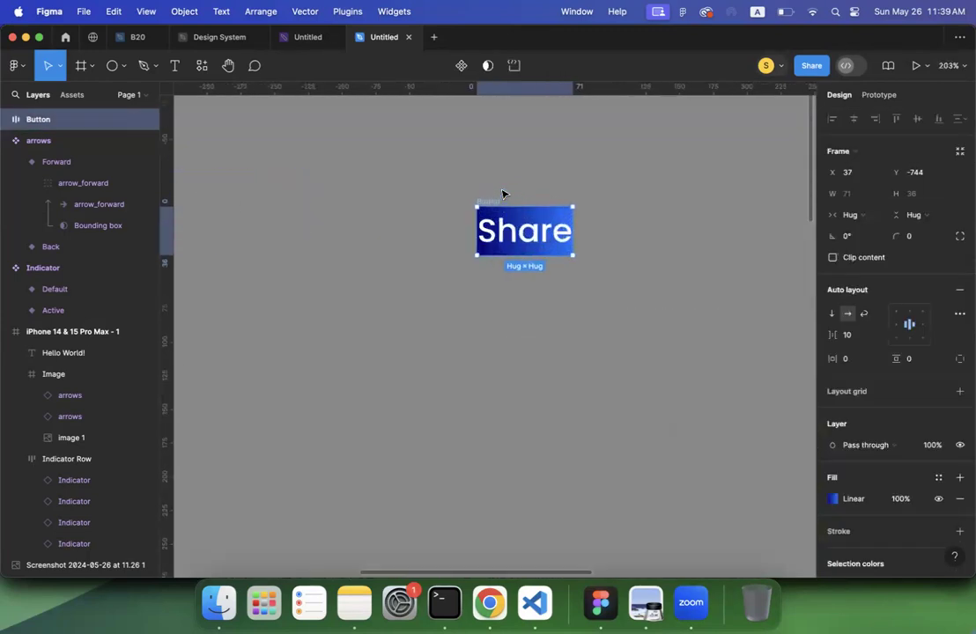
{"action": "scroll", "coordinate": [503, 192], "scroll_direction": "down", "scroll_amount": 3}
{"action": "scroll", "coordinate": [503, 192], "scroll_direction": "down", "scroll_amount": 5}
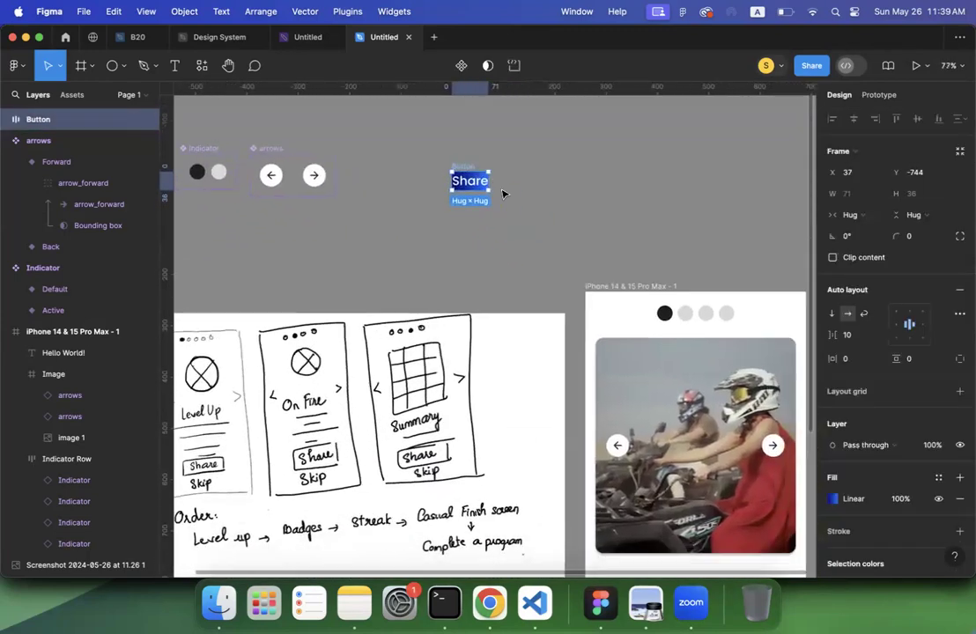
{"action": "scroll", "coordinate": [511, 192], "scroll_direction": "right", "scroll_amount": 1}
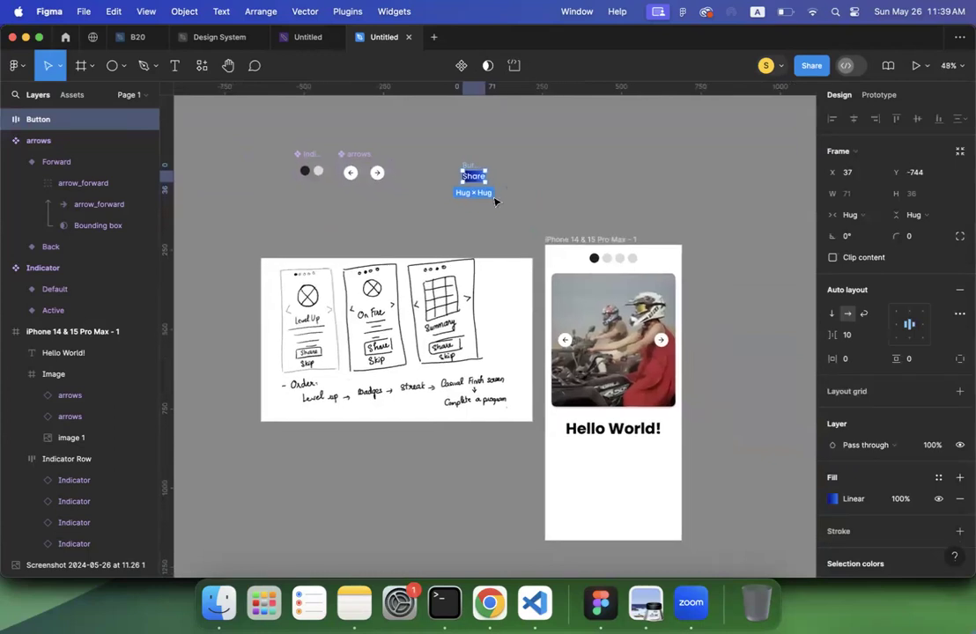
{"action": "double_click", "coordinate": [473, 176]}
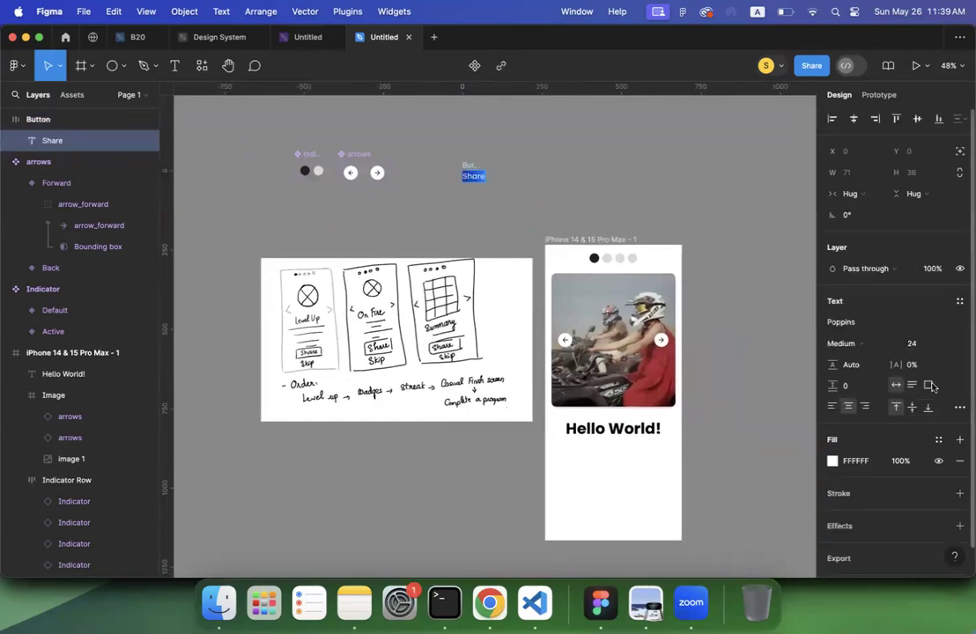
{"action": "left_click", "coordinate": [948, 345]}
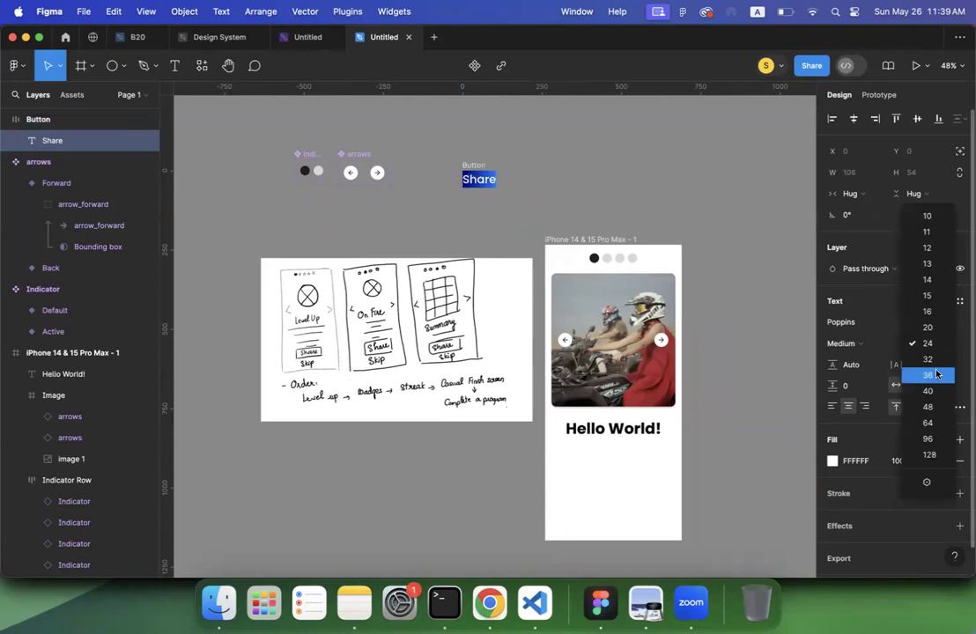
{"action": "left_click", "coordinate": [936, 374]}
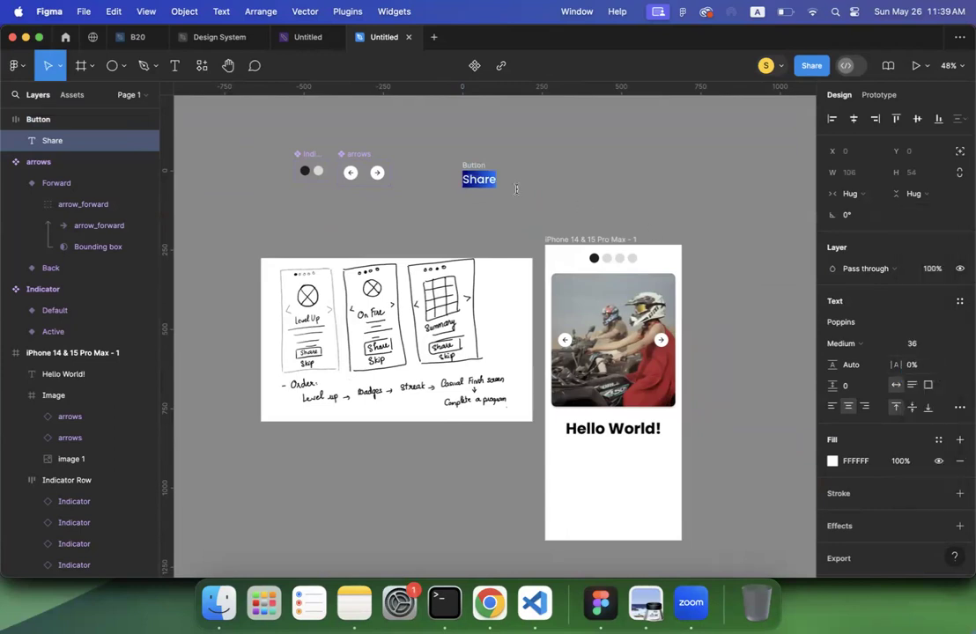
{"action": "key", "text": "Escape"}
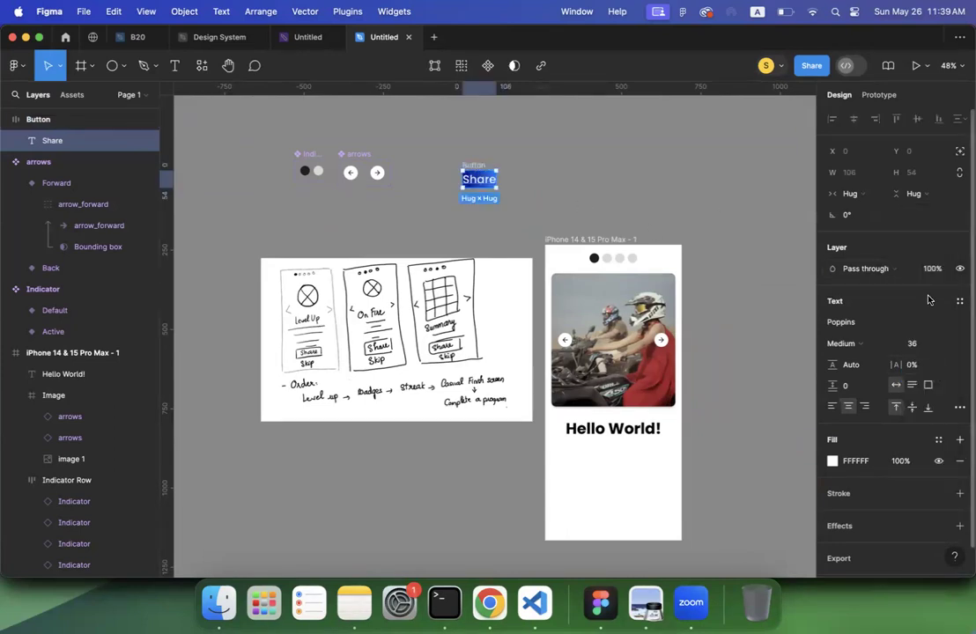
Step: Set the Button frame's horizontal auto layout padding to 30
{"action": "left_click", "coordinate": [40, 119]}
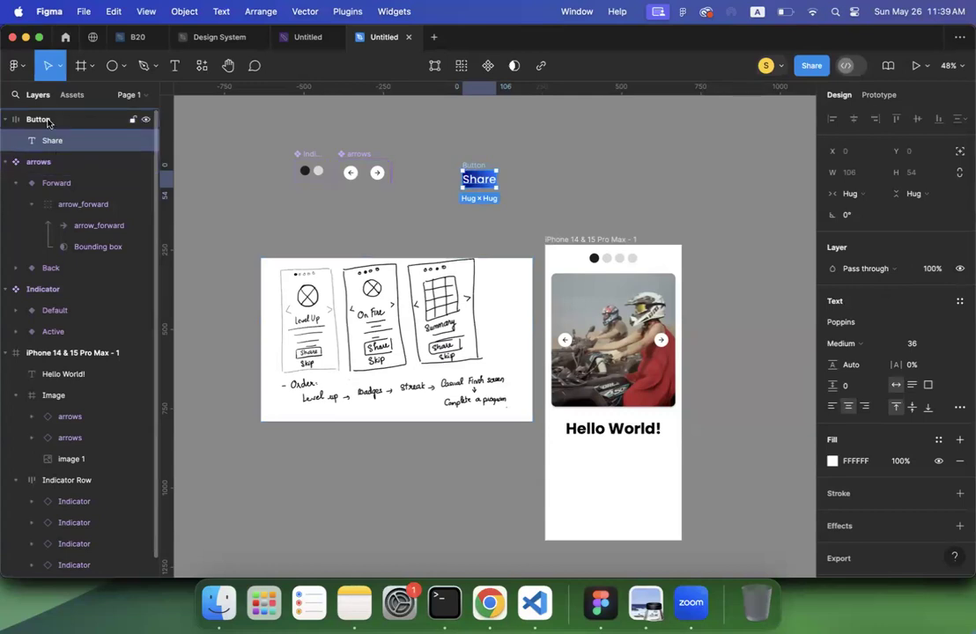
{"action": "left_click", "coordinate": [853, 360]}
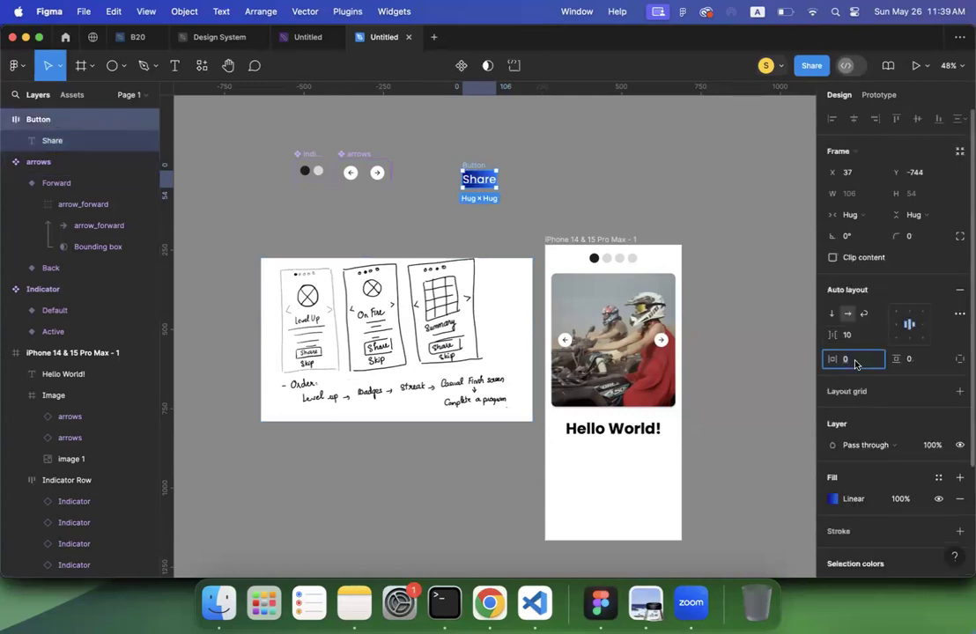
{"action": "type", "text": "30"}
{"action": "key", "text": "Return"}
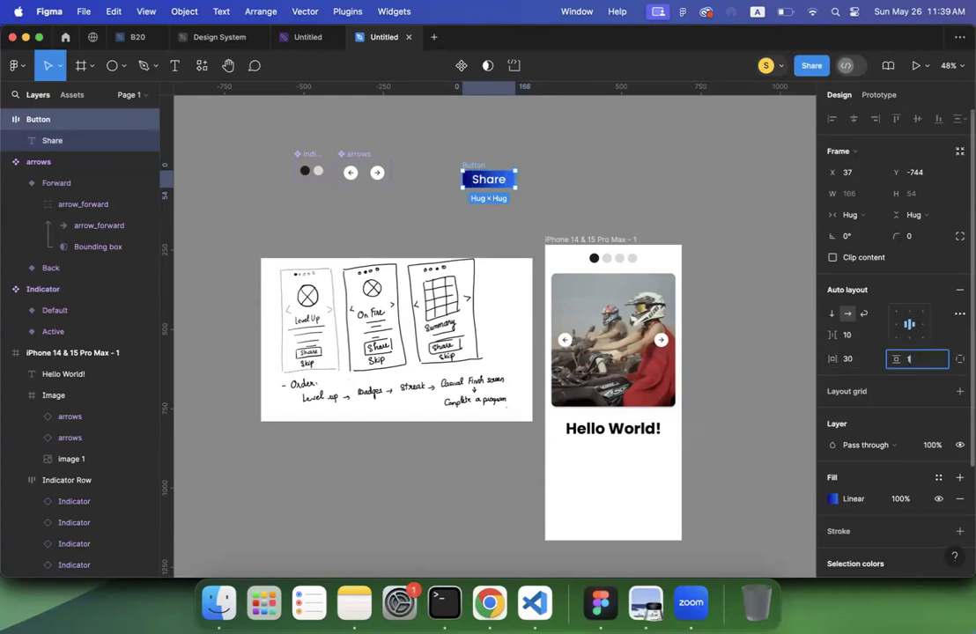
Step: Set the Button frame's auto layout padding to 15 vertically and 60 horizontally
{"action": "type", "text": "5"}
{"action": "key", "text": "Return"}
{"action": "left_click", "coordinate": [865, 361]}
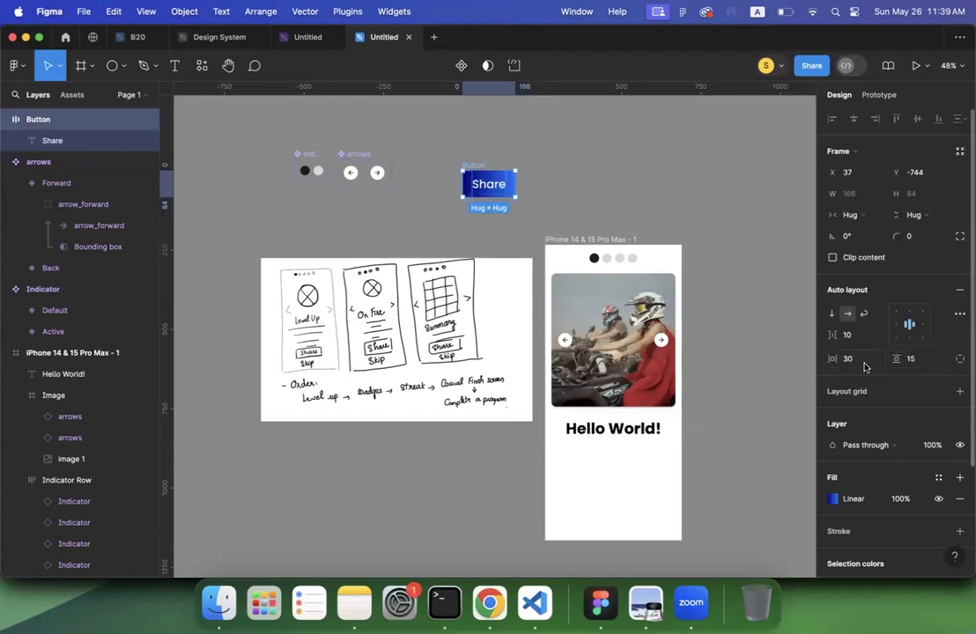
{"action": "type", "text": "60"}
{"action": "key", "text": "Return"}
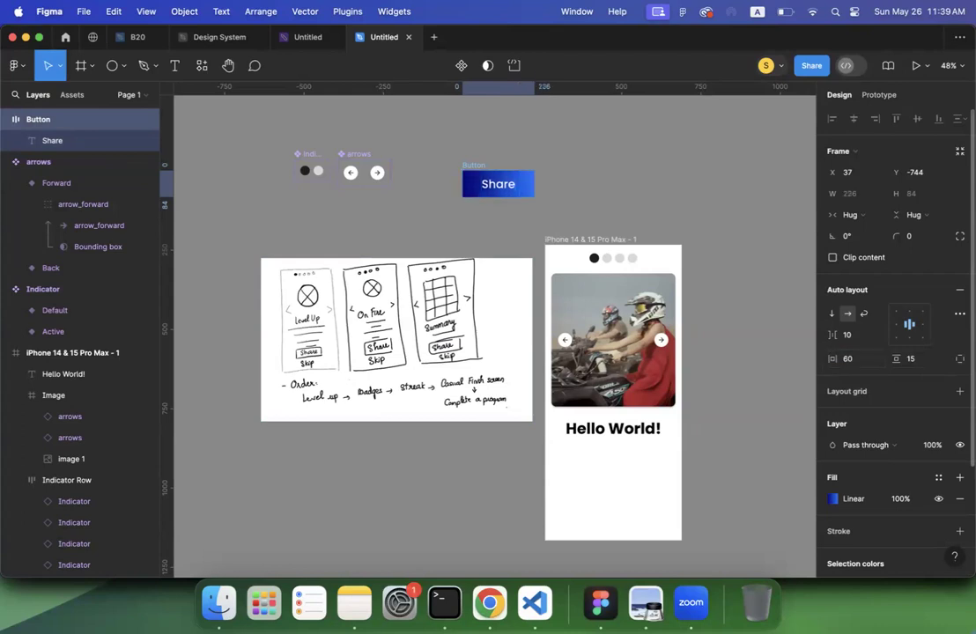
{"action": "left_click", "coordinate": [589, 167]}
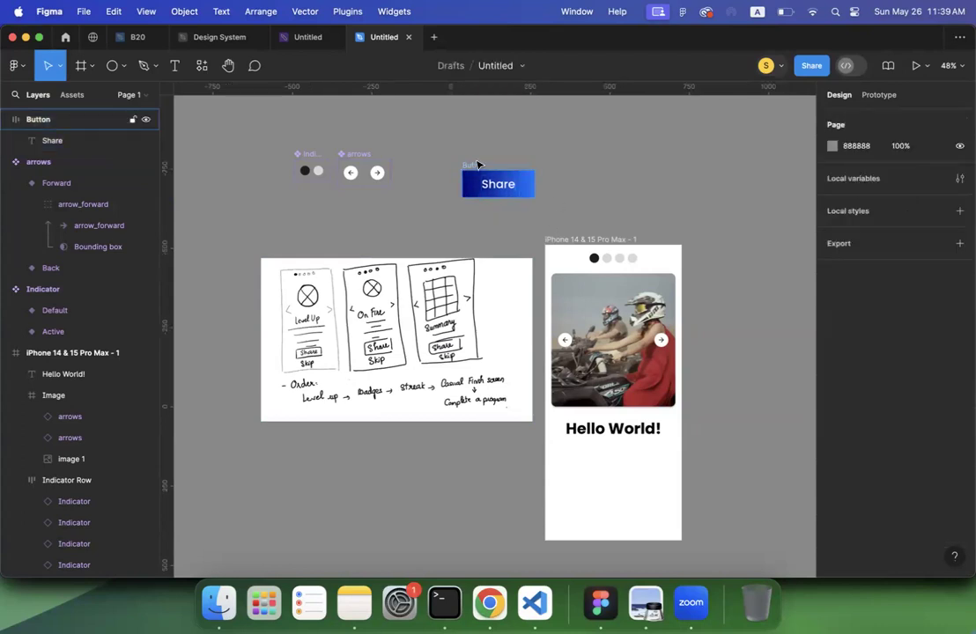
Step: Give the Button frame a corner radius of 10
{"action": "left_click", "coordinate": [483, 172]}
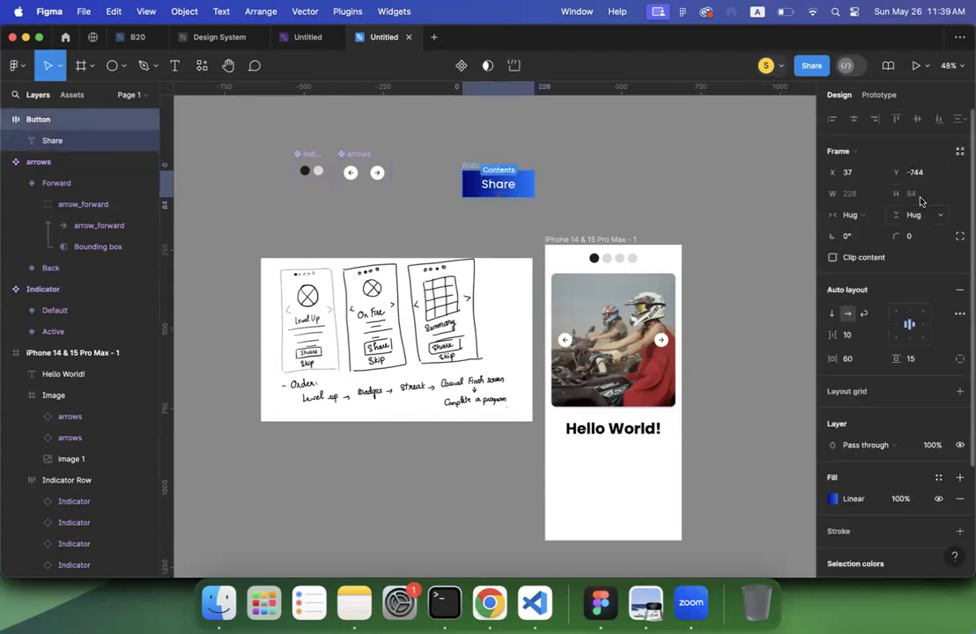
{"action": "left_click", "coordinate": [914, 238]}
{"action": "type", "text": "10"}
{"action": "key", "text": "Return"}
{"action": "left_click", "coordinate": [577, 167]}
Step: Place a duplicate of the Button frame beside the original, level with it and about 40 px apart
{"action": "scroll", "coordinate": [577, 167], "scroll_direction": "right", "scroll_amount": 2}
{"action": "left_click", "coordinate": [423, 156]}
{"action": "left_click_drag", "start_coordinate": [423, 156], "coordinate": [511, 163]}
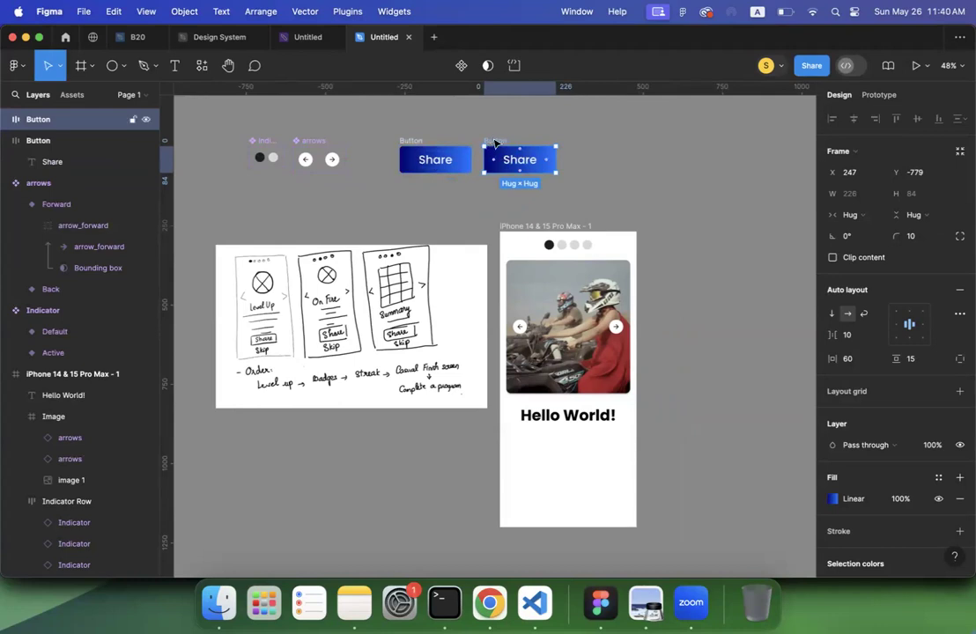
Step: Darken the duplicate button's gradient by setting its 100% stop to 02004D and its 0% stop to 004DA8
{"action": "left_click", "coordinate": [834, 500]}
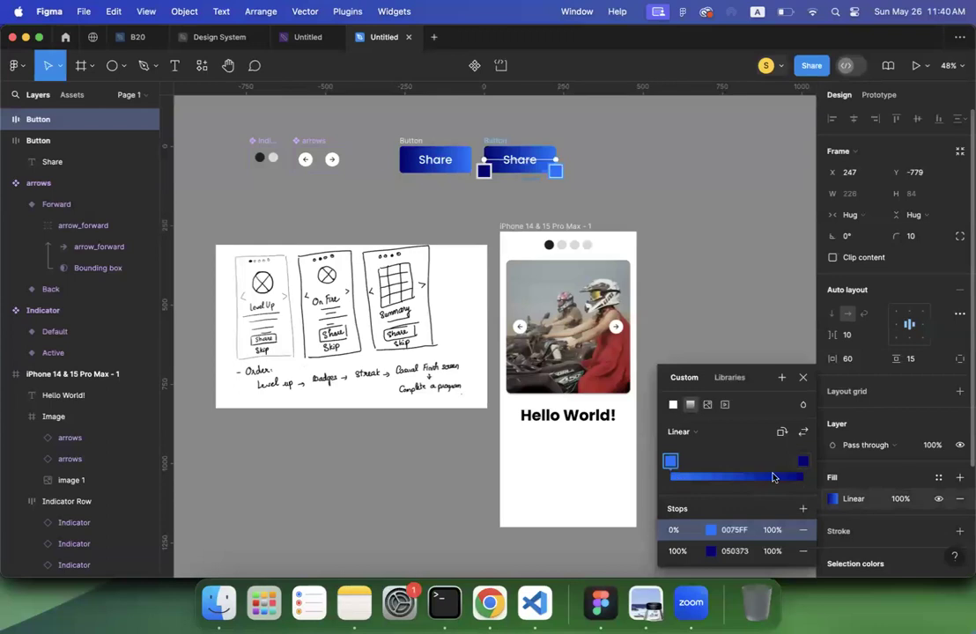
{"action": "left_click", "coordinate": [803, 462]}
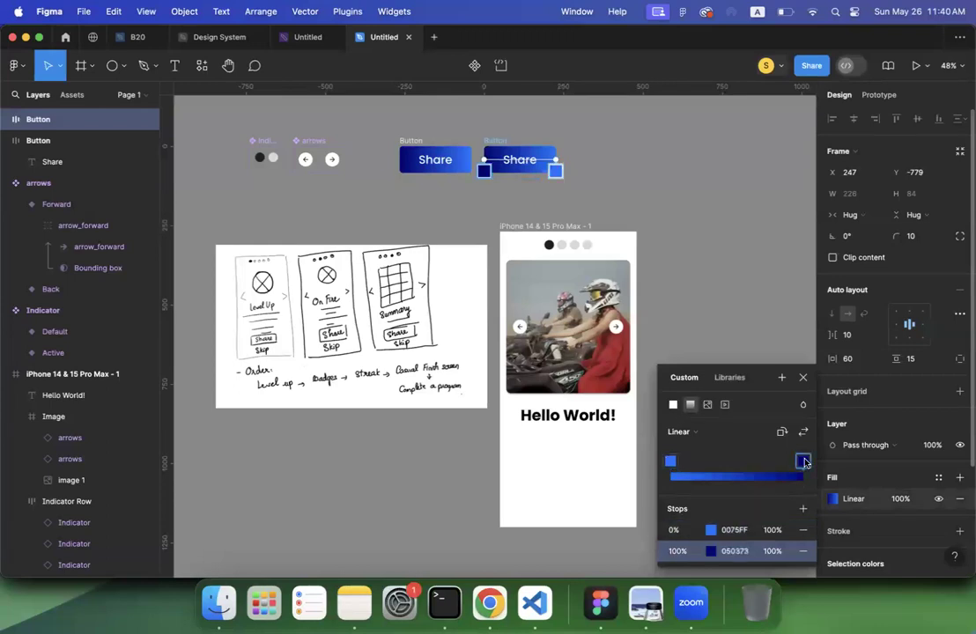
{"action": "left_click", "coordinate": [712, 551]}
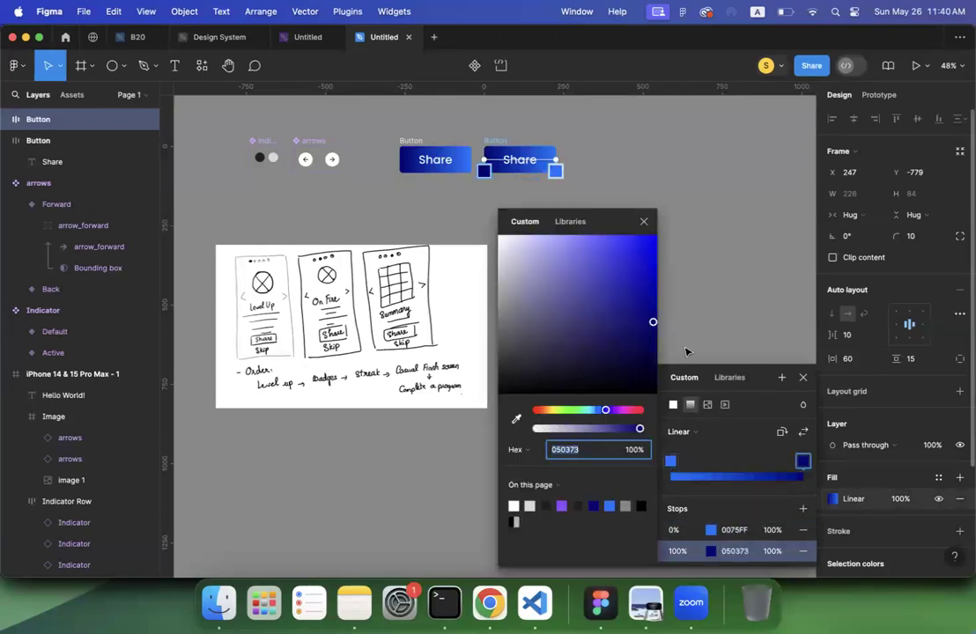
{"action": "left_click", "coordinate": [651, 320]}
{"action": "left_click_drag", "start_coordinate": [659, 346], "coordinate": [659, 348]}
{"action": "left_click", "coordinate": [672, 460]}
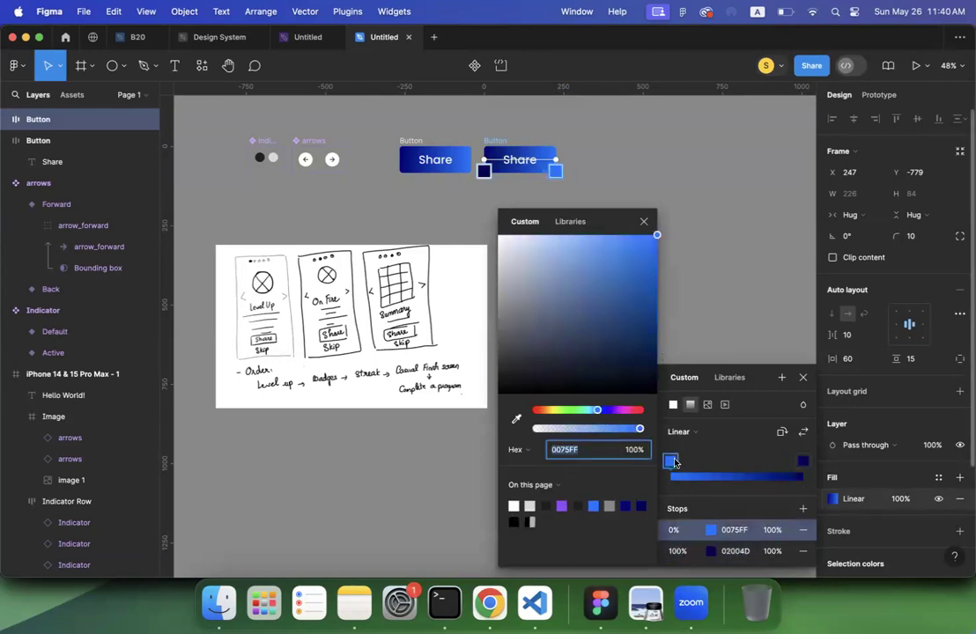
{"action": "left_click_drag", "start_coordinate": [654, 255], "coordinate": [663, 291]}
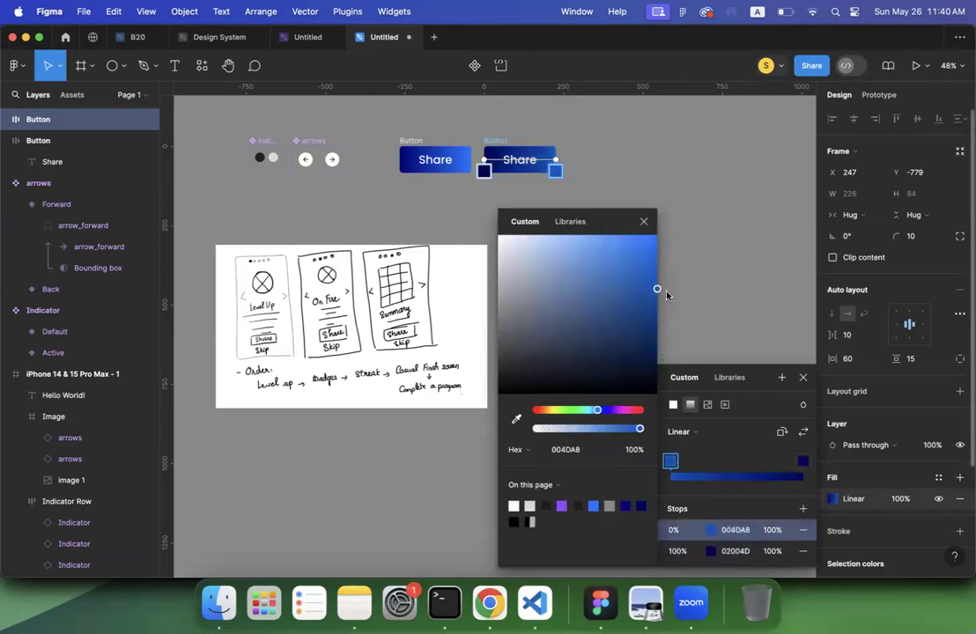
{"action": "left_click", "coordinate": [721, 234]}
Step: Rename the original button frame to Default and the darker duplicate to Hover
{"action": "left_click", "coordinate": [411, 140]}
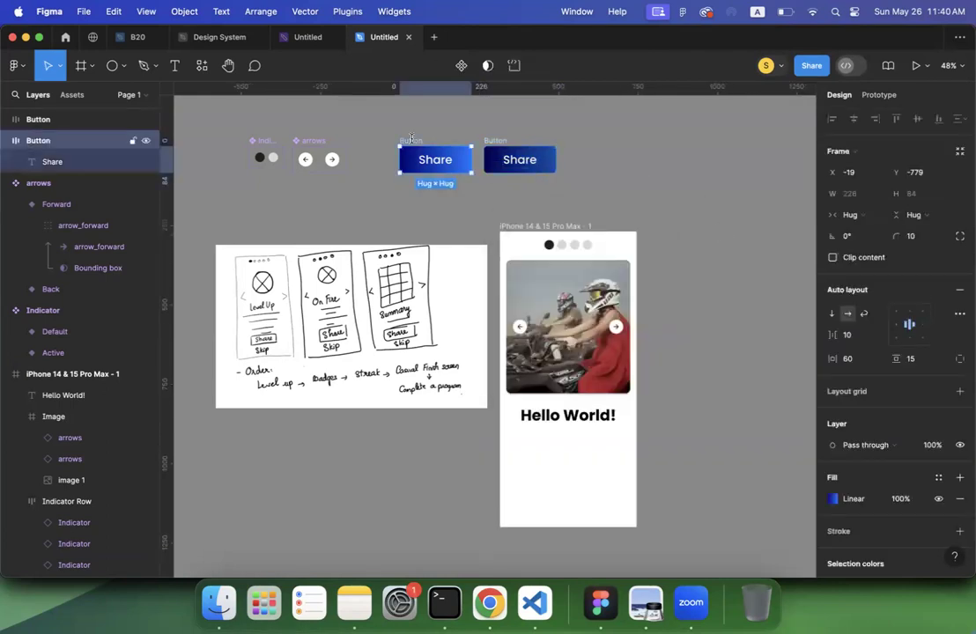
{"action": "type", "text": "Default"}
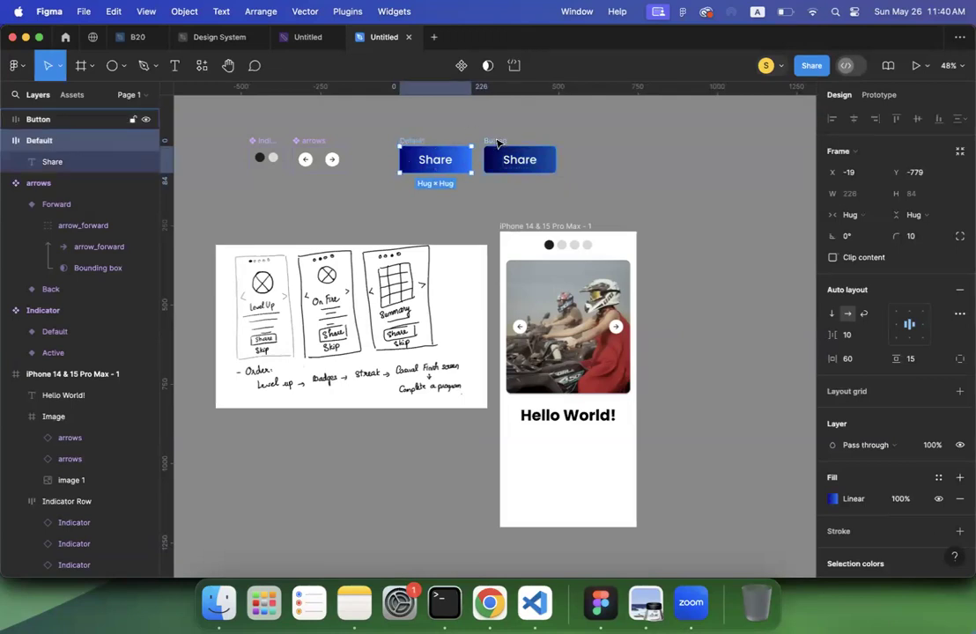
{"action": "double_click", "coordinate": [495, 140]}
{"action": "type", "text": "Hover"}
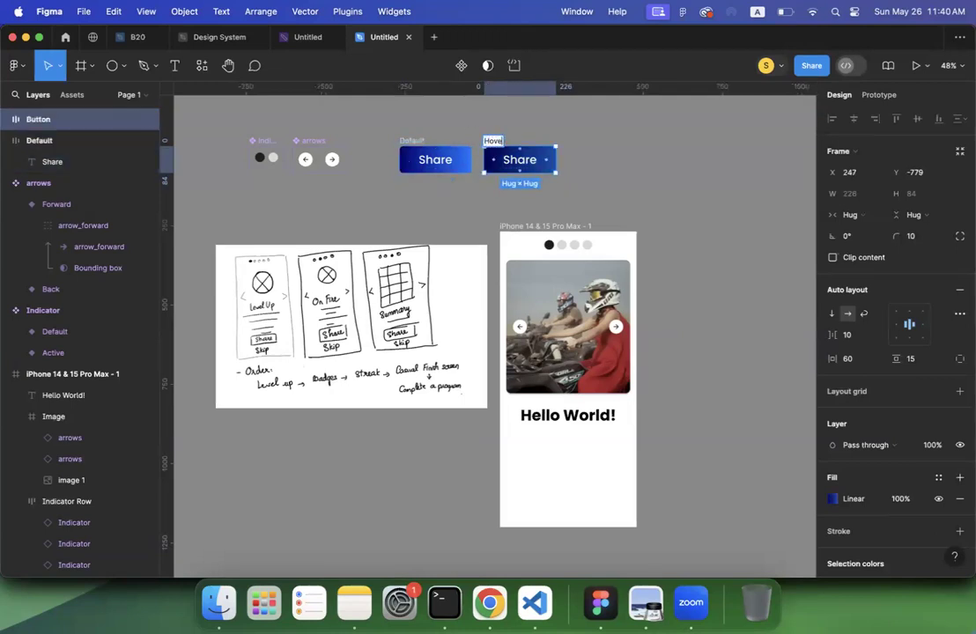
{"action": "left_click", "coordinate": [579, 138]}
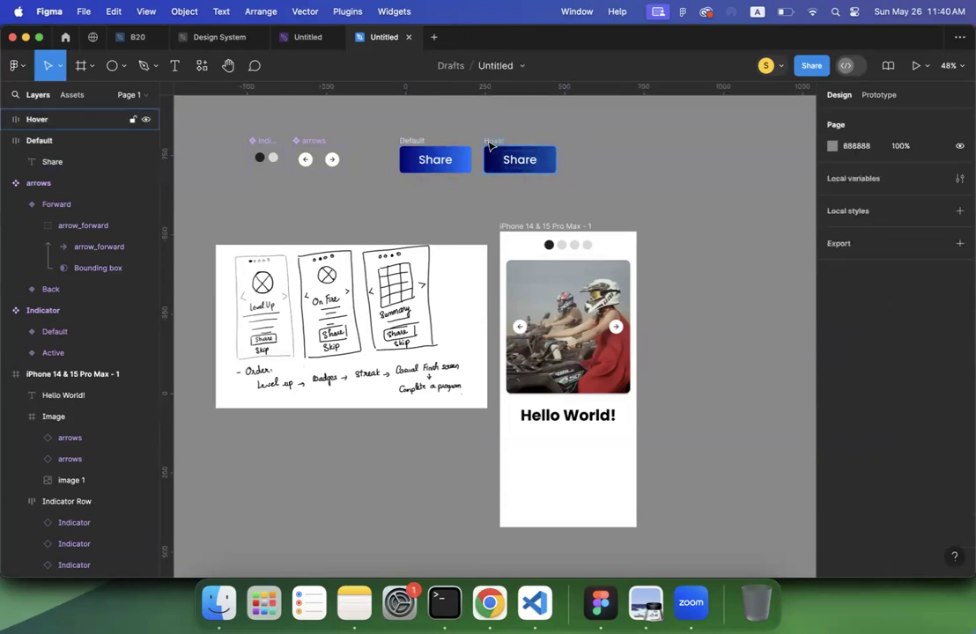
Step: Duplicate the Hover button and rename the copy to Inactive
{"action": "left_click", "coordinate": [492, 152]}
{"action": "key", "text": "super+d"}
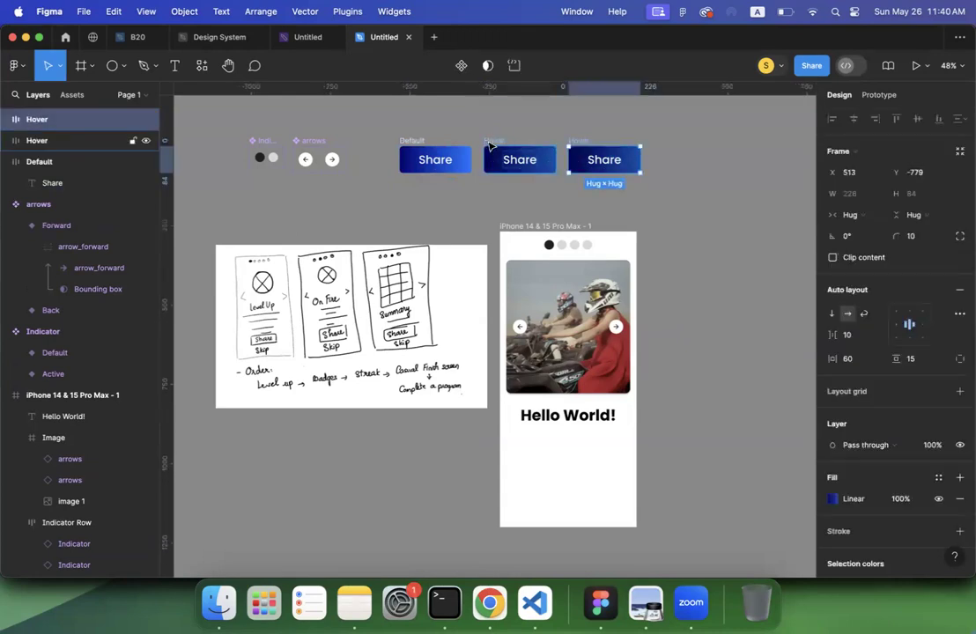
{"action": "double_click", "coordinate": [577, 141]}
{"action": "key", "text": "BackSpace"}
{"action": "type", "text": "Inactive"}
{"action": "key", "text": "Return"}
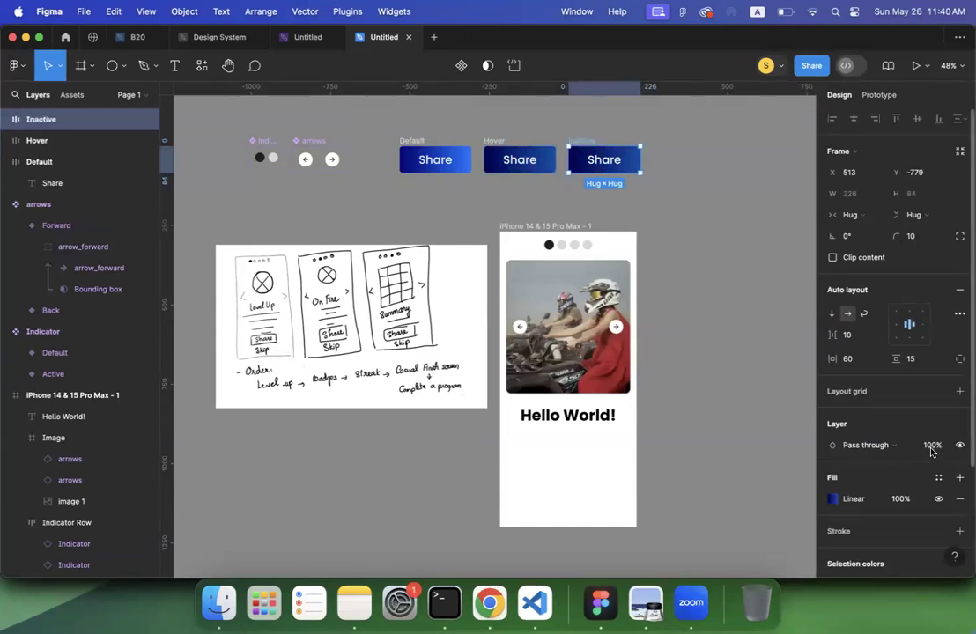
Step: Set the Inactive button's gradient fill opacity to 50%
{"action": "left_click", "coordinate": [900, 500]}
{"action": "type", "text": "50"}
{"action": "key", "text": "Return"}
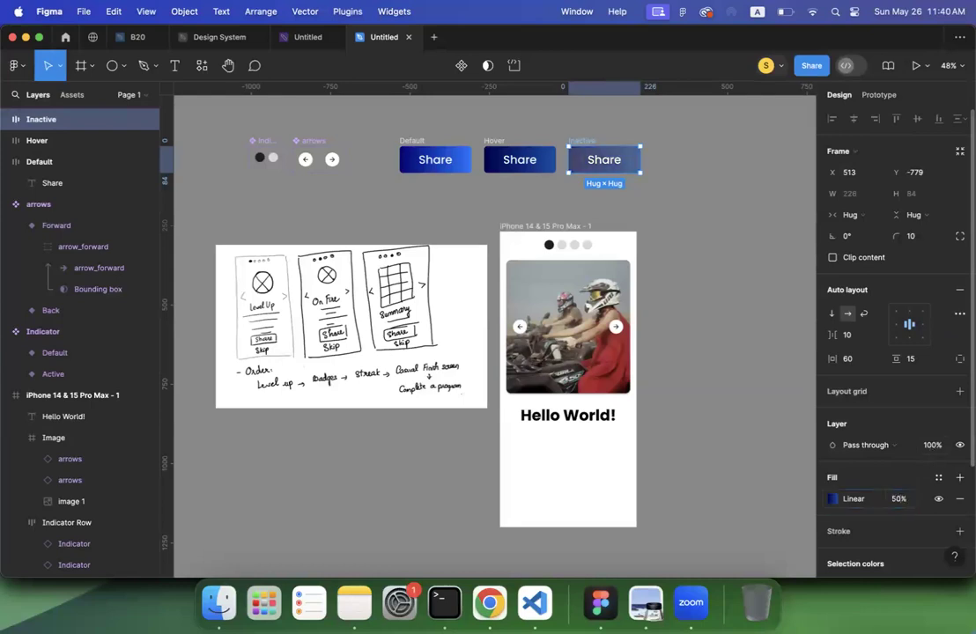
{"action": "left_click", "coordinate": [688, 315]}
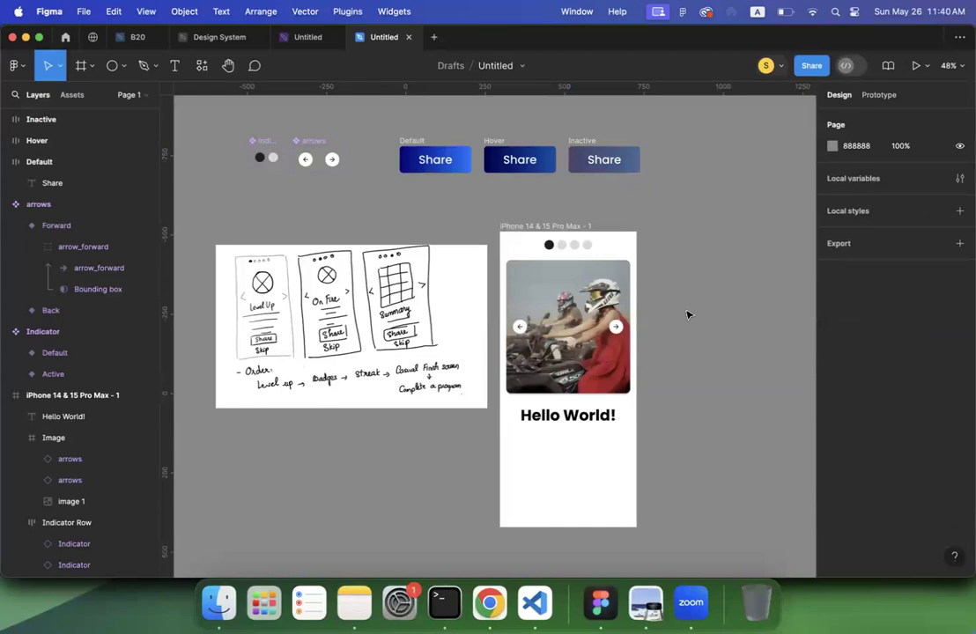
Step: Combine the Default, Hover and Inactive buttons into a component set named Button
{"action": "left_click_drag", "start_coordinate": [380, 122], "coordinate": [634, 192]}
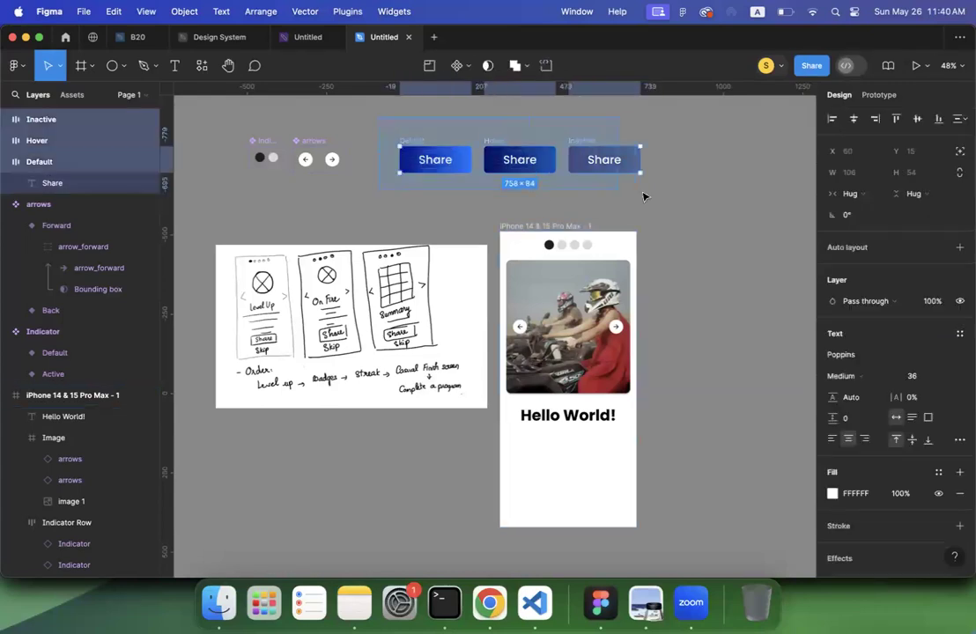
{"action": "left_click", "coordinate": [468, 70]}
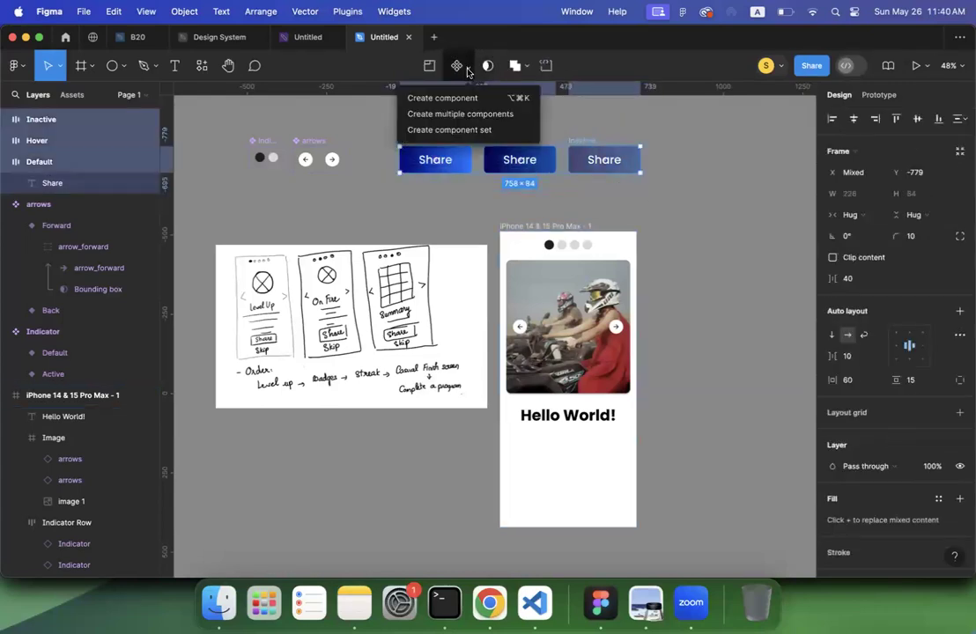
{"action": "left_click", "coordinate": [459, 130]}
{"action": "double_click", "coordinate": [433, 133]}
{"action": "type", "text": "Button"}
{"action": "key", "text": "Return"}
Step: Rename the Button set's variant property to State and check it on each of the three variants
{"action": "left_click", "coordinate": [443, 168]}
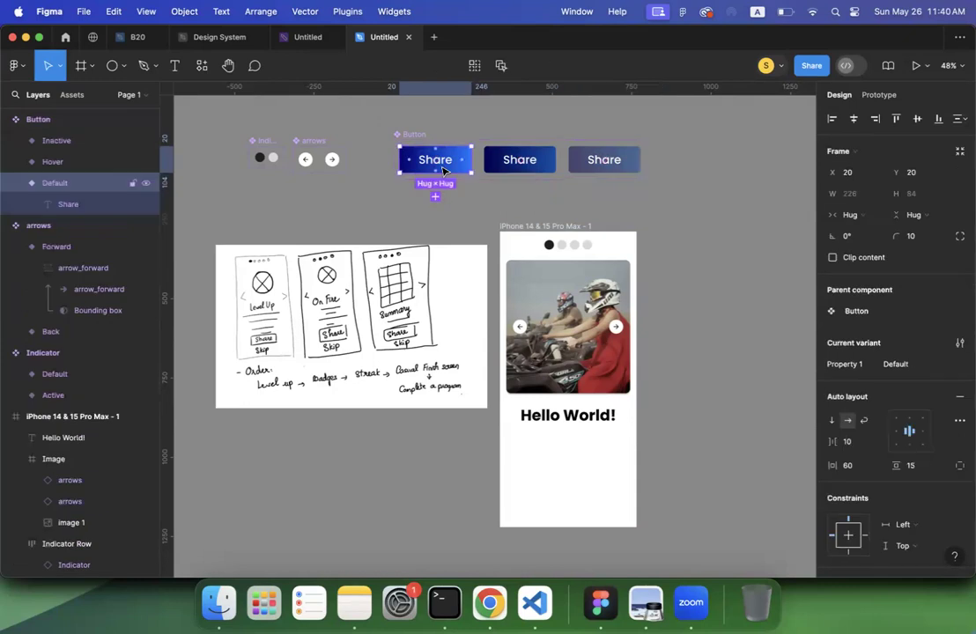
{"action": "left_click", "coordinate": [412, 134]}
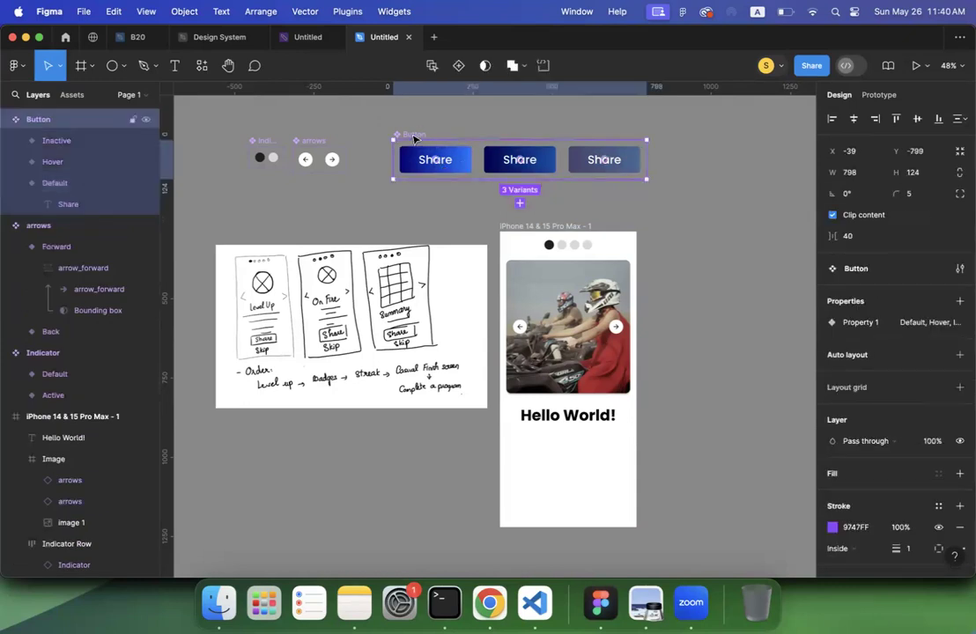
{"action": "double_click", "coordinate": [859, 323]}
{"action": "type", "text": "State"}
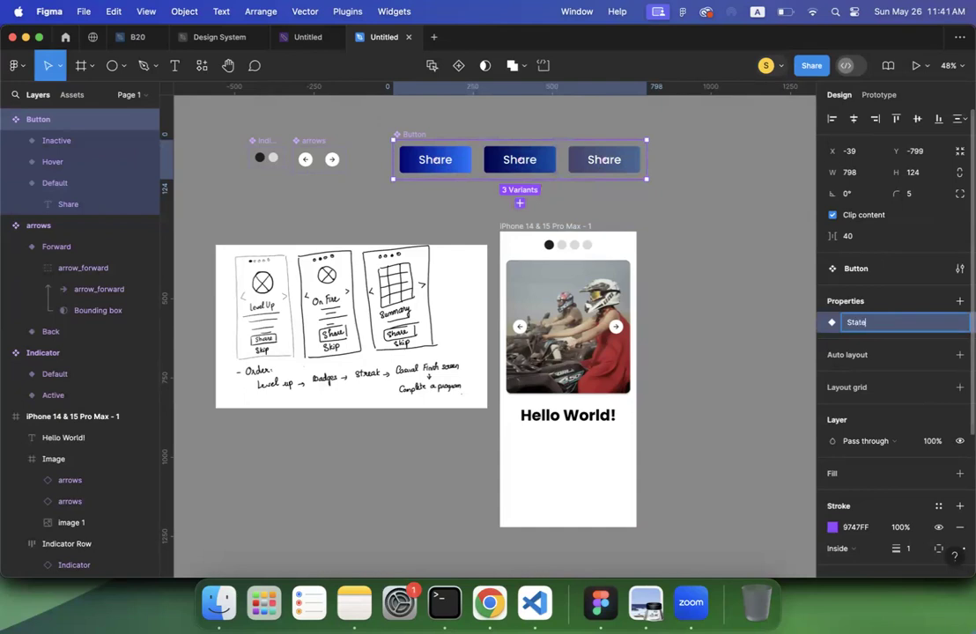
{"action": "key", "text": "Return"}
{"action": "left_click", "coordinate": [456, 170]}
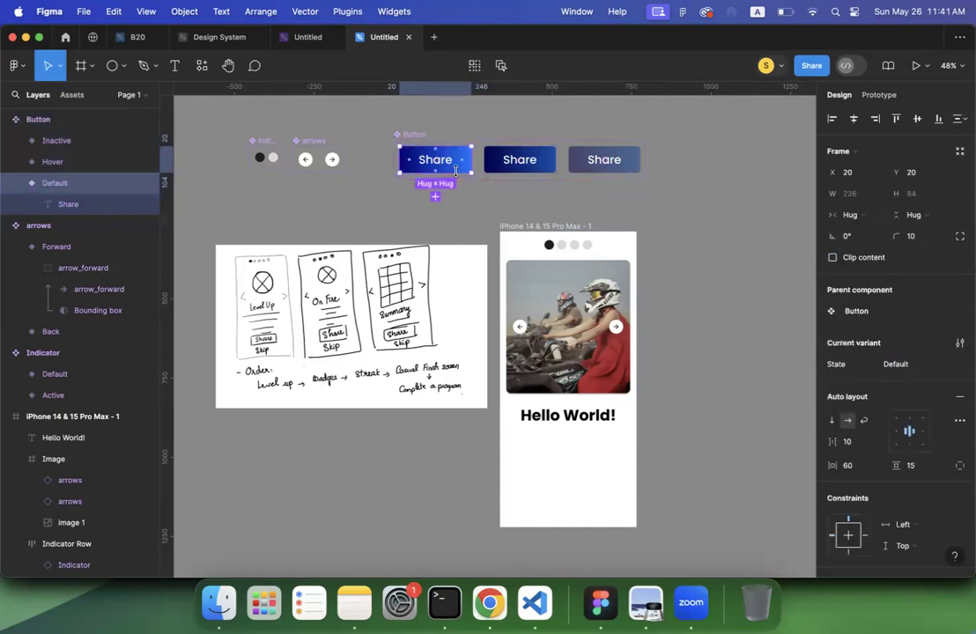
{"action": "left_click", "coordinate": [523, 171]}
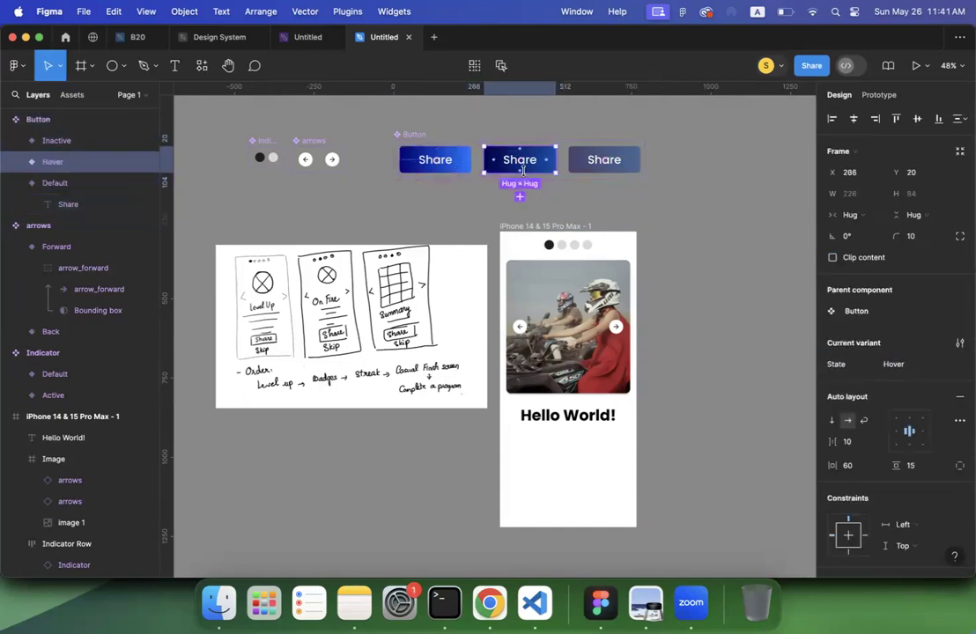
{"action": "left_click", "coordinate": [606, 173]}
{"action": "left_click", "coordinate": [745, 191]}
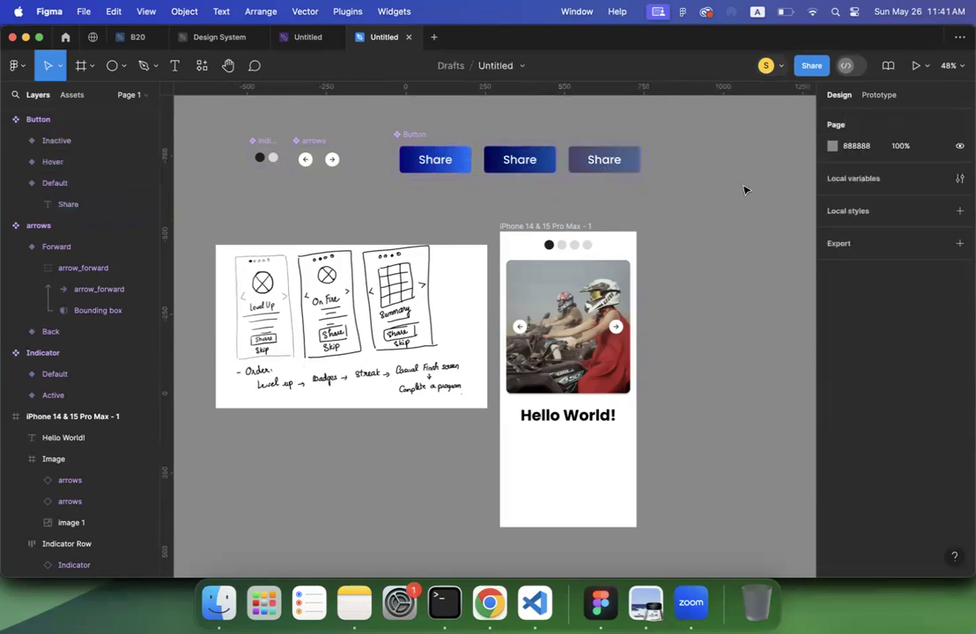
{"action": "scroll", "coordinate": [744, 190], "scroll_direction": "down", "scroll_amount": 3}
{"action": "scroll", "coordinate": [744, 191], "scroll_direction": "down", "scroll_amount": 3}
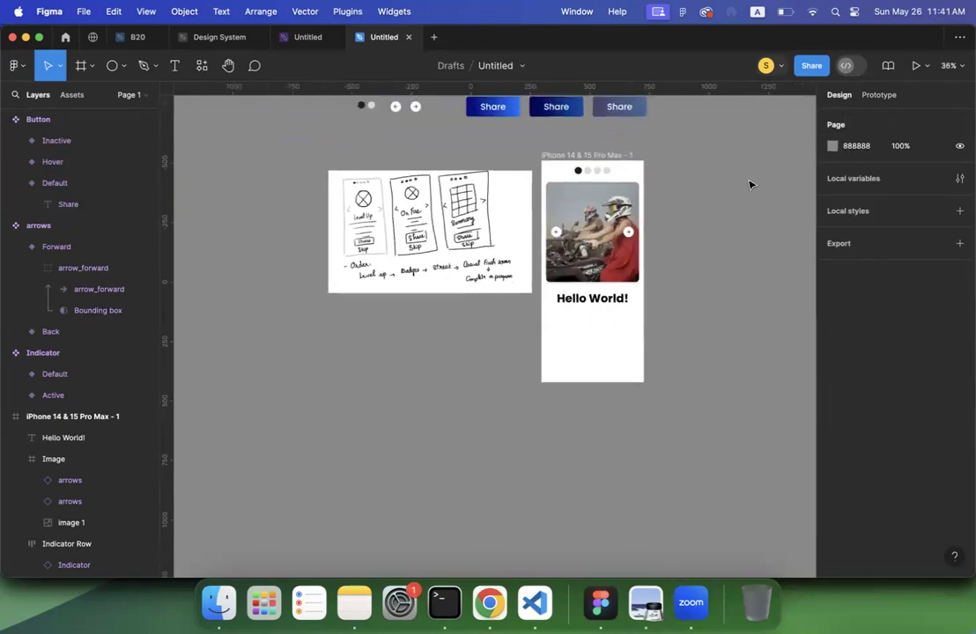
{"action": "scroll", "coordinate": [498, 154], "scroll_direction": "up", "scroll_amount": 2}
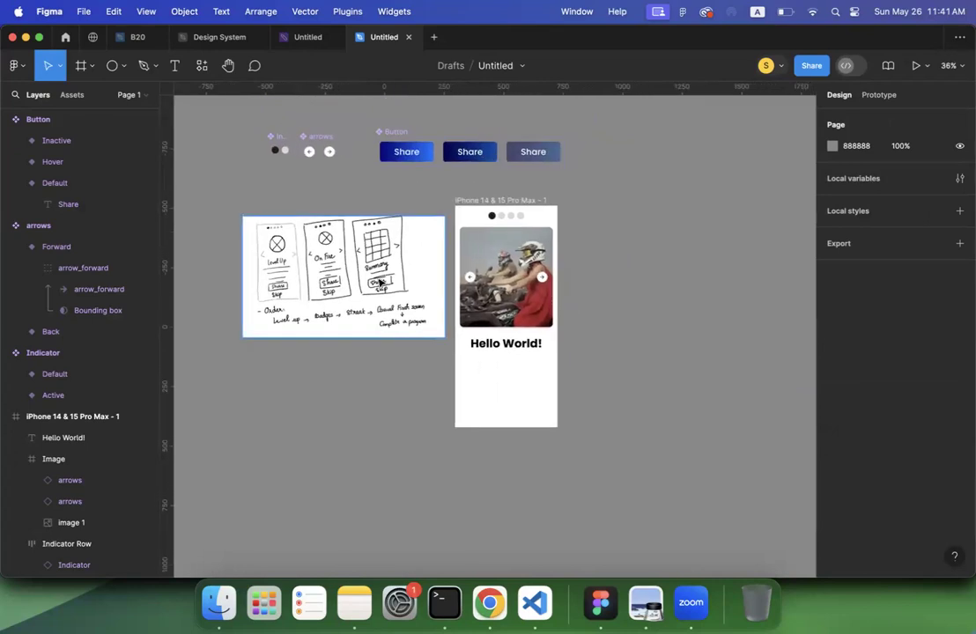
{"action": "key", "text": "t"}
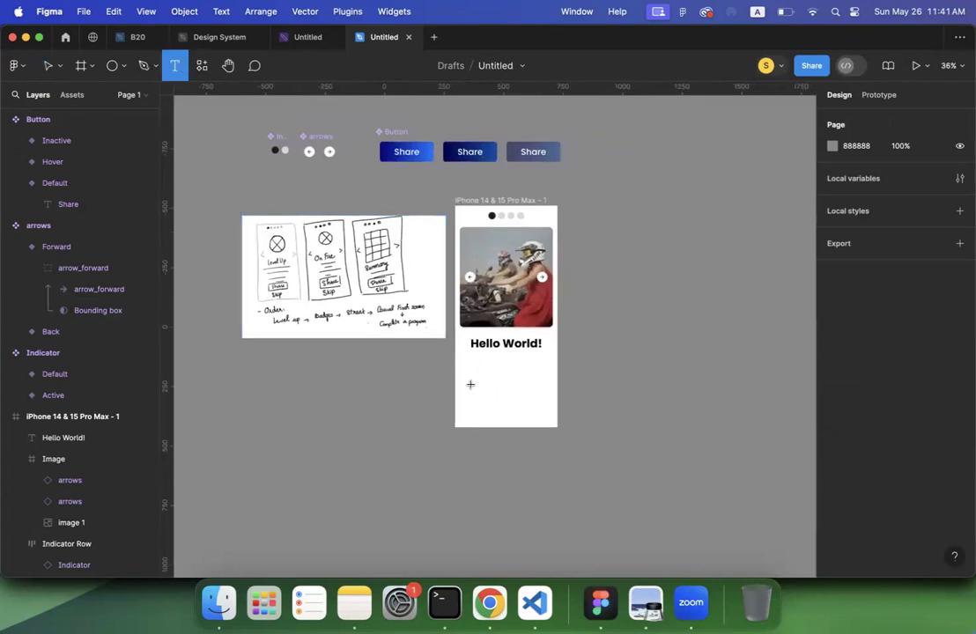
{"action": "left_click_drag", "start_coordinate": [462, 348], "coordinate": [550, 408]}
{"action": "scroll", "coordinate": [498, 345], "scroll_direction": "up", "scroll_amount": 5}
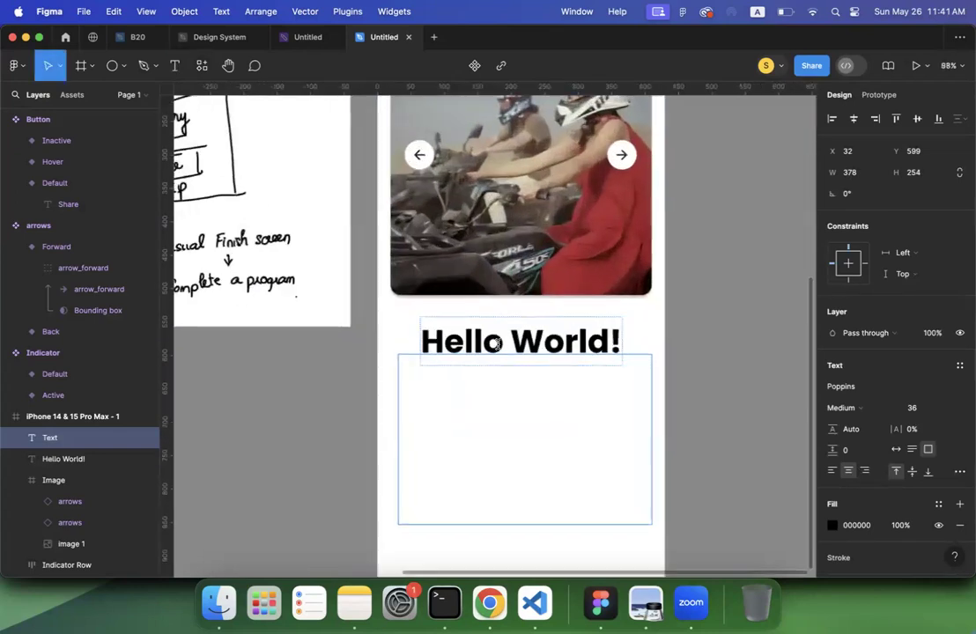
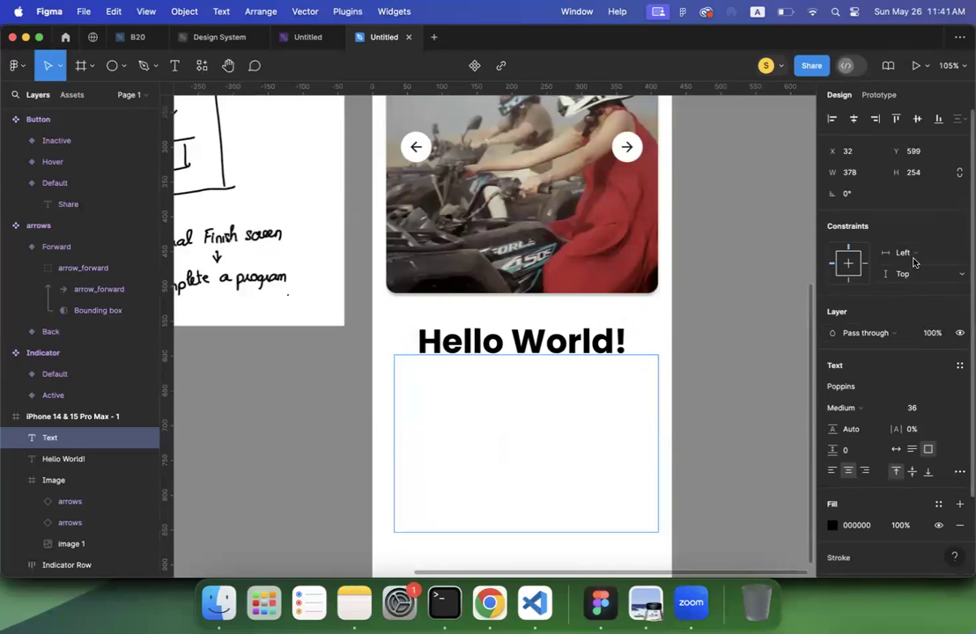
{"action": "scroll", "coordinate": [725, 243], "scroll_direction": "down", "scroll_amount": 3}
{"action": "scroll", "coordinate": [726, 243], "scroll_direction": "down", "scroll_amount": 2}
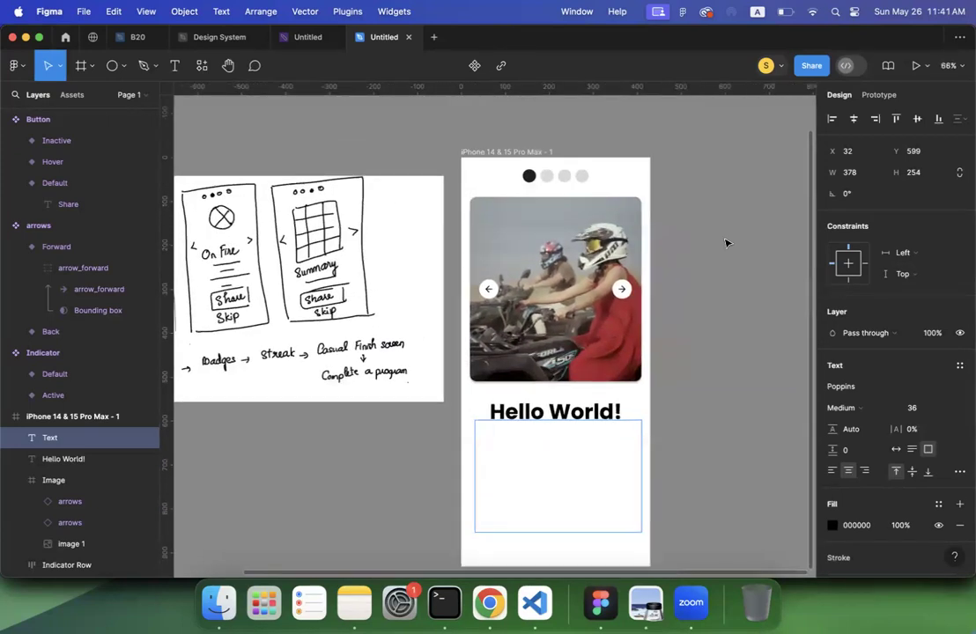
{"action": "left_click", "coordinate": [759, 272]}
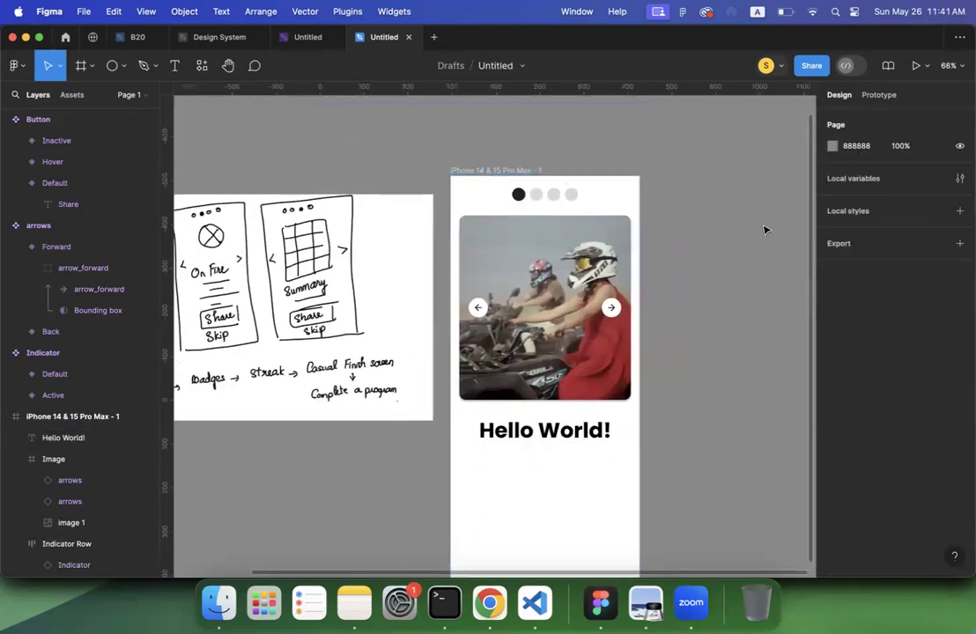
Step: Add a layout grid to the iPhone 14 & 15 Pro Max - 1 frame and switch it from Grid to Columns
{"action": "left_click", "coordinate": [497, 173]}
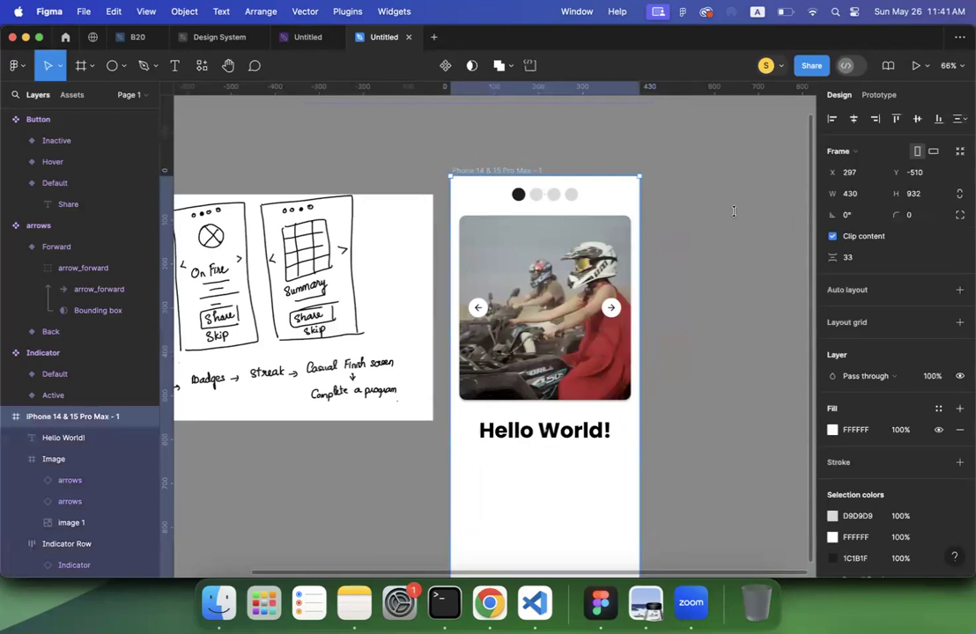
{"action": "scroll", "coordinate": [850, 290], "scroll_direction": "down", "scroll_amount": 1}
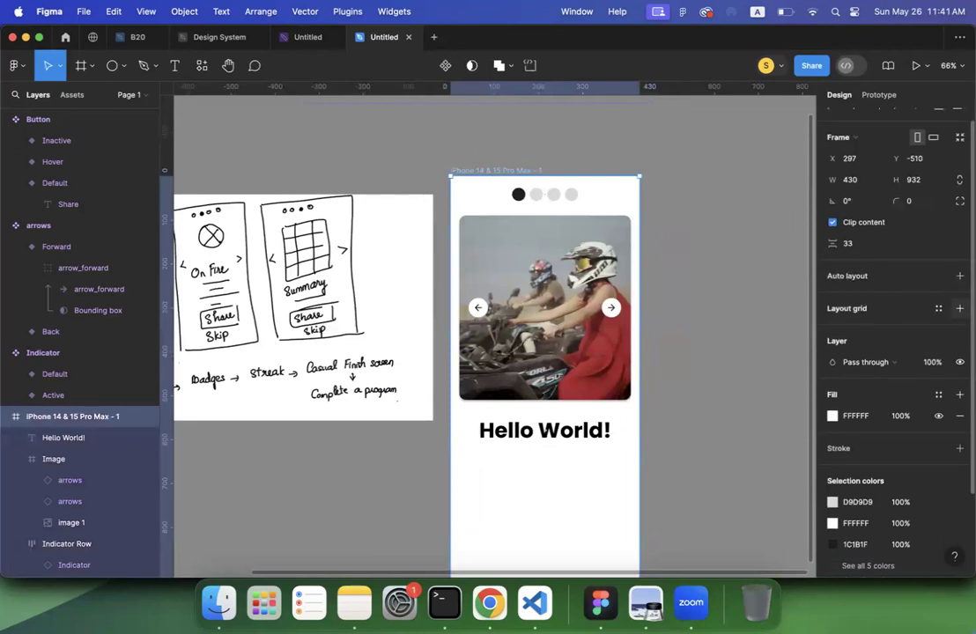
{"action": "left_click", "coordinate": [960, 309]}
{"action": "left_click", "coordinate": [837, 331]}
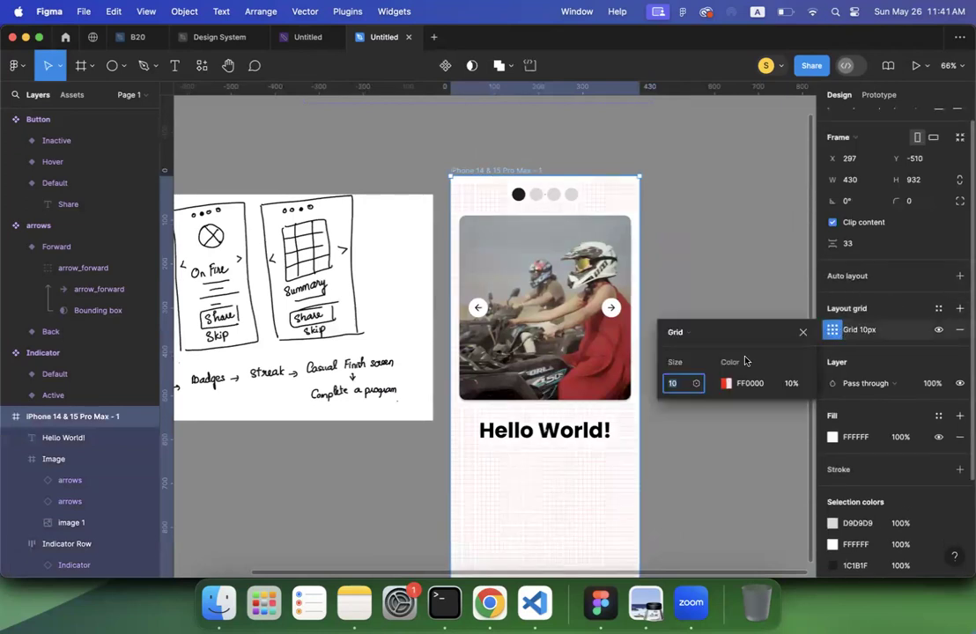
{"action": "left_click", "coordinate": [685, 332]}
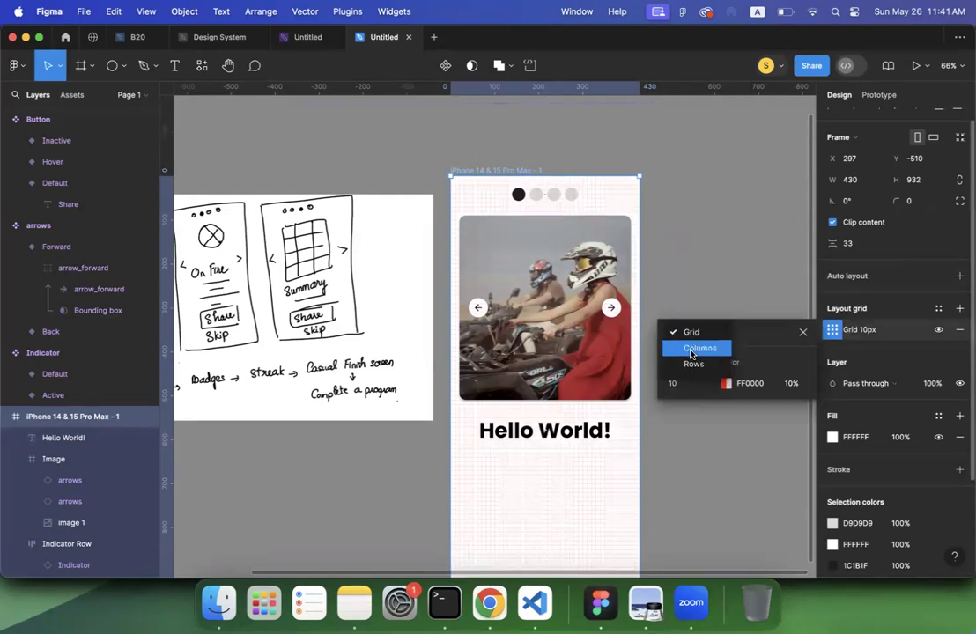
{"action": "left_click", "coordinate": [692, 348]}
{"action": "left_click", "coordinate": [682, 253]}
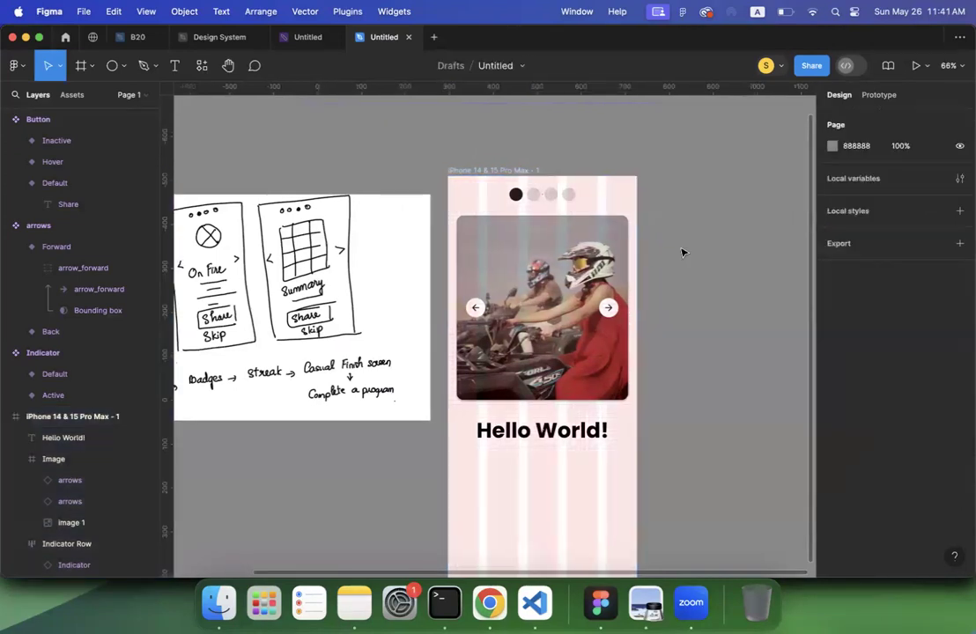
Step: Set the iPhone frame's column grid to 4 columns with a margin of 30
{"action": "scroll", "coordinate": [682, 253], "scroll_direction": "right", "scroll_amount": 2}
{"action": "scroll", "coordinate": [682, 253], "scroll_direction": "down", "scroll_amount": 1}
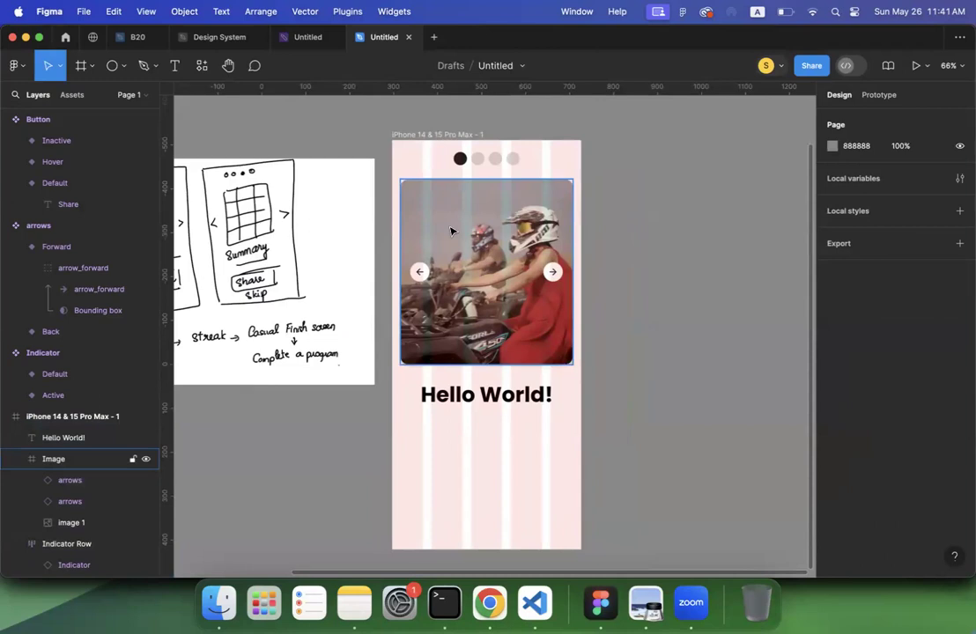
{"action": "left_click", "coordinate": [414, 137]}
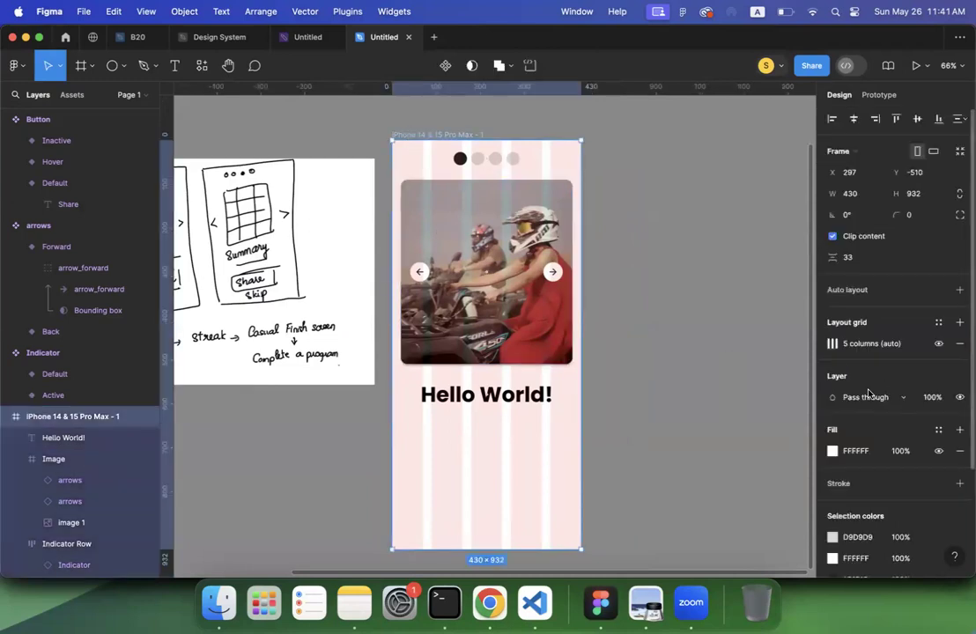
{"action": "left_click", "coordinate": [832, 344]}
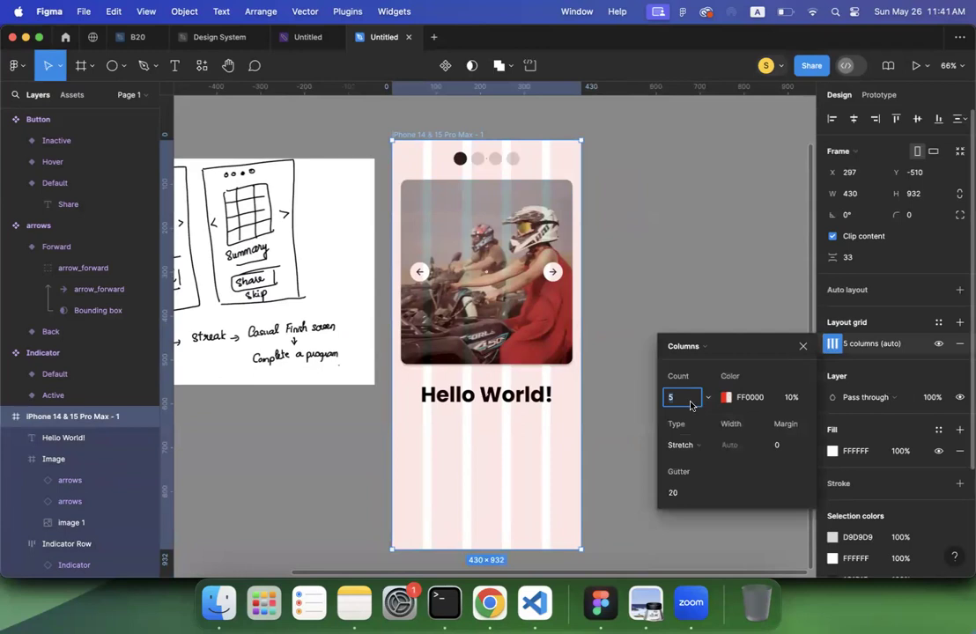
{"action": "type", "text": "4"}
{"action": "key", "text": "Return"}
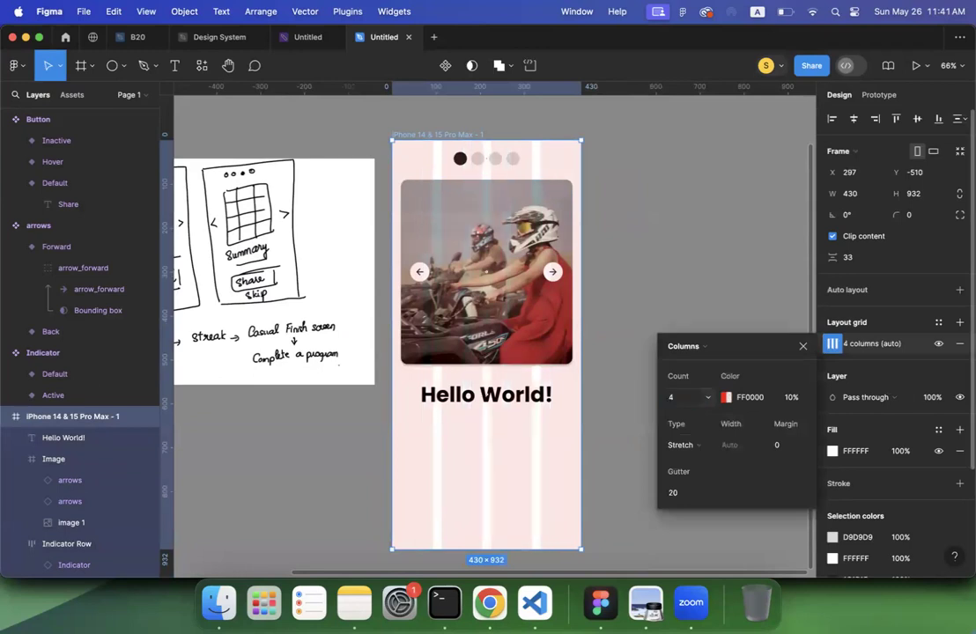
{"action": "left_click", "coordinate": [684, 494]}
{"action": "left_click", "coordinate": [781, 446]}
{"action": "key", "text": "Return"}
{"action": "left_click", "coordinate": [692, 300]}
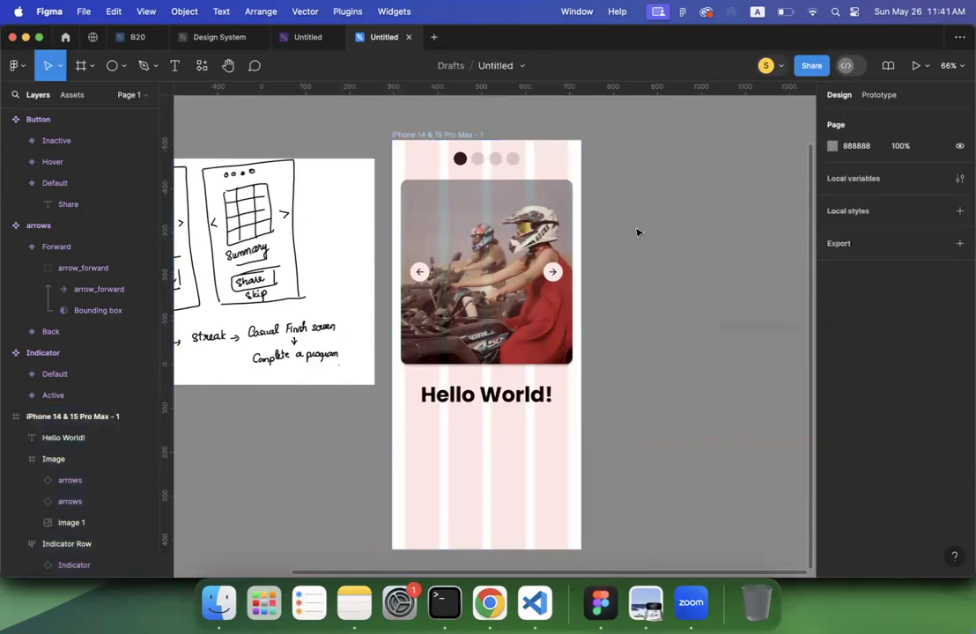
Step: Resize the Image frame horizontally to fit the outer columns, with X at 30 and width 370
{"action": "scroll", "coordinate": [639, 233], "scroll_direction": "up", "scroll_amount": 5}
{"action": "scroll", "coordinate": [639, 232], "scroll_direction": "left", "scroll_amount": 3}
{"action": "scroll", "coordinate": [638, 233], "scroll_direction": "up", "scroll_amount": 1}
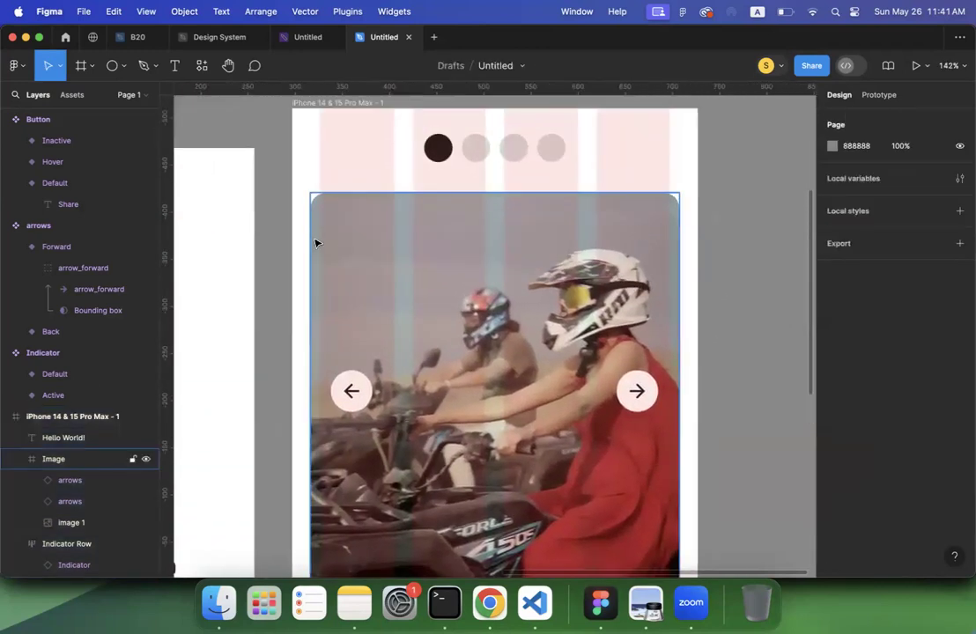
{"action": "left_click", "coordinate": [308, 280]}
{"action": "left_click_drag", "start_coordinate": [310, 285], "coordinate": [320, 286]}
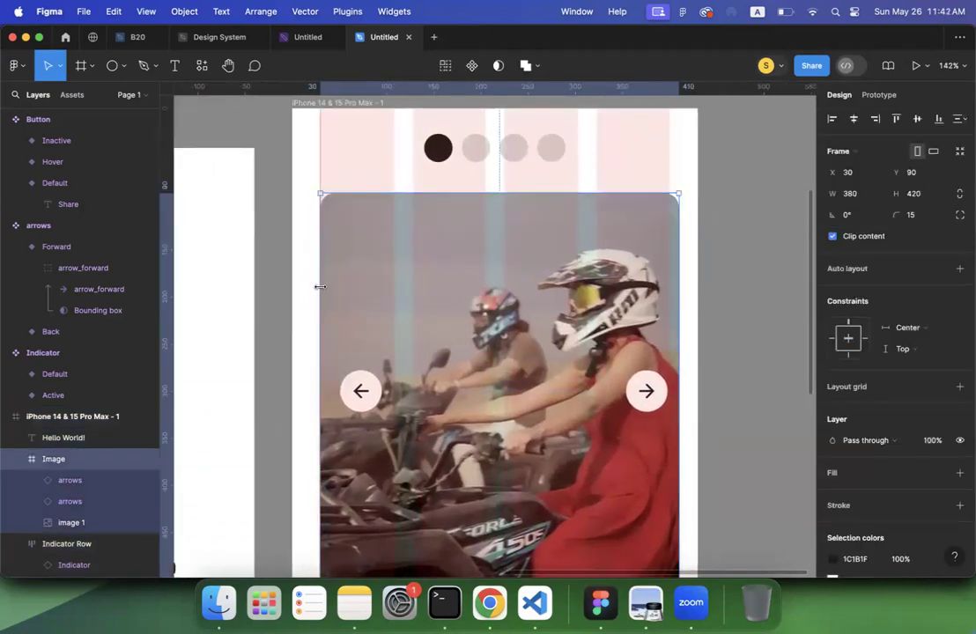
{"action": "left_click_drag", "start_coordinate": [680, 303], "coordinate": [671, 303]}
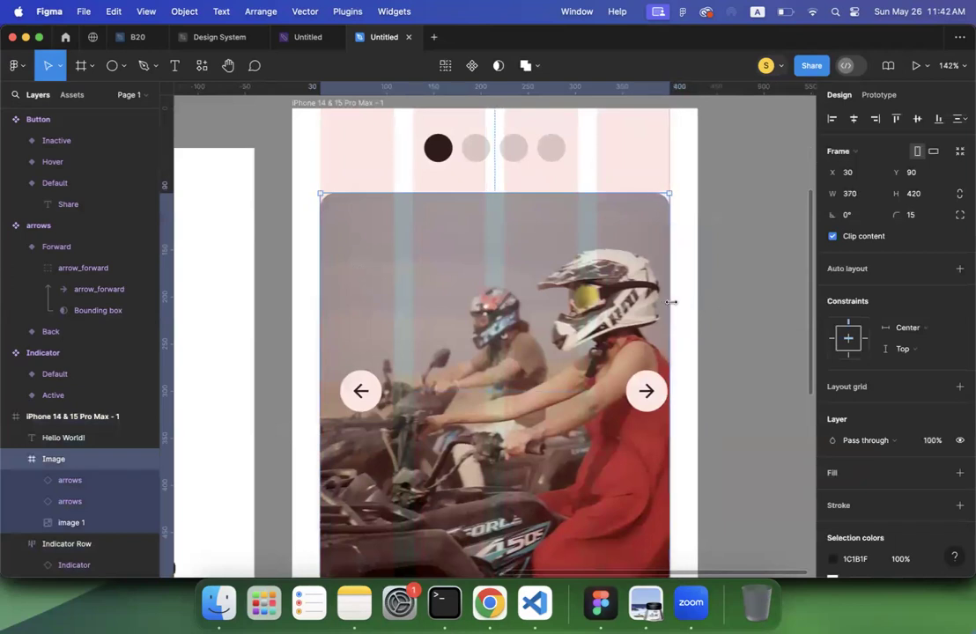
{"action": "left_click", "coordinate": [737, 333]}
Step: Shift the back and forward arrows together to the left so the pair is centered in the resized image
{"action": "left_click", "coordinate": [649, 394]}
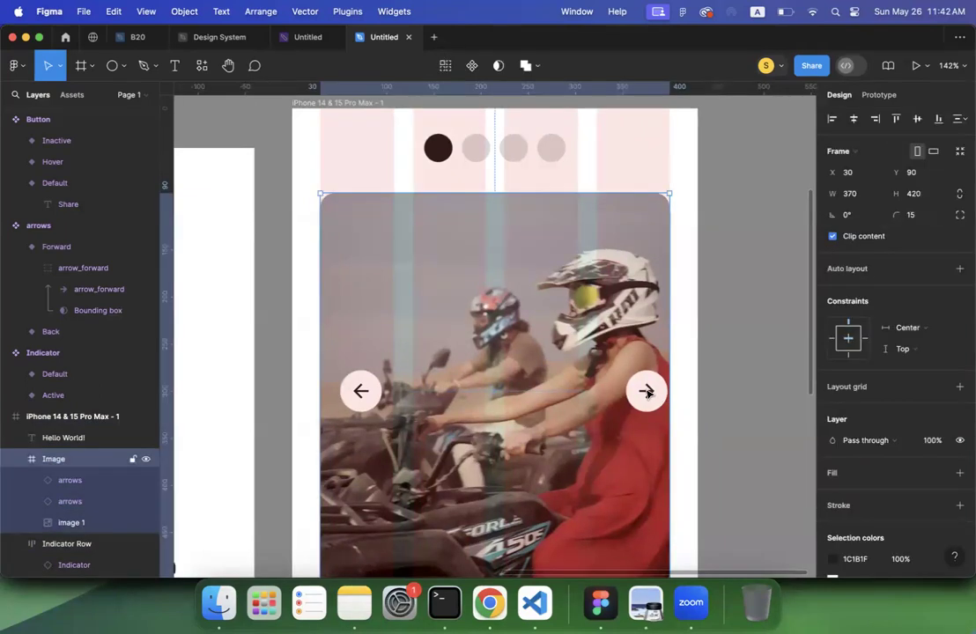
{"action": "left_click", "coordinate": [648, 393]}
{"action": "left_click", "coordinate": [352, 400], "text": "shift"}
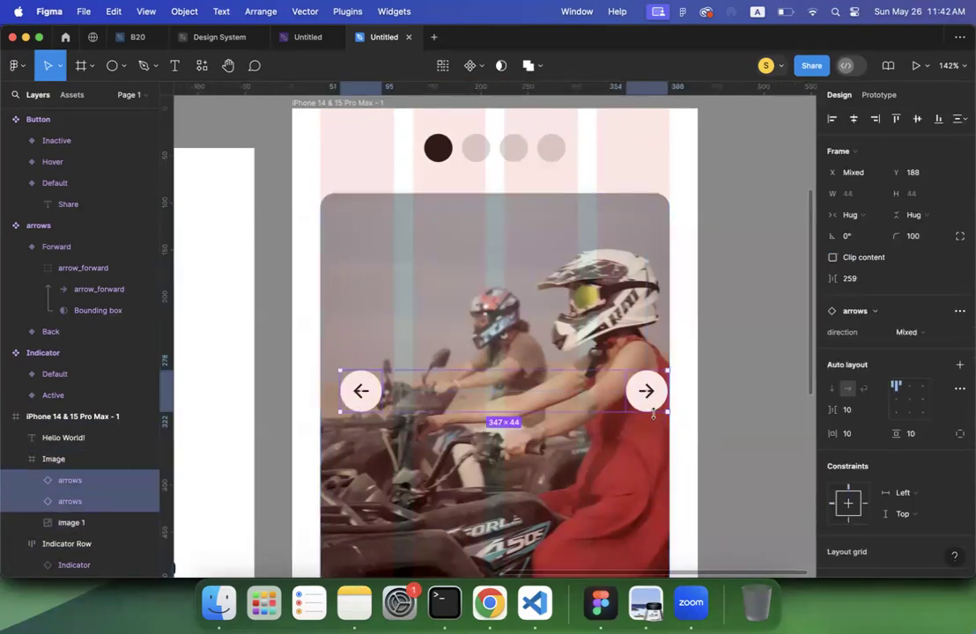
{"action": "left_click_drag", "start_coordinate": [650, 403], "coordinate": [638, 407]}
{"action": "left_click", "coordinate": [779, 308]}
{"action": "scroll", "coordinate": [780, 308], "scroll_direction": "down", "scroll_amount": 3}
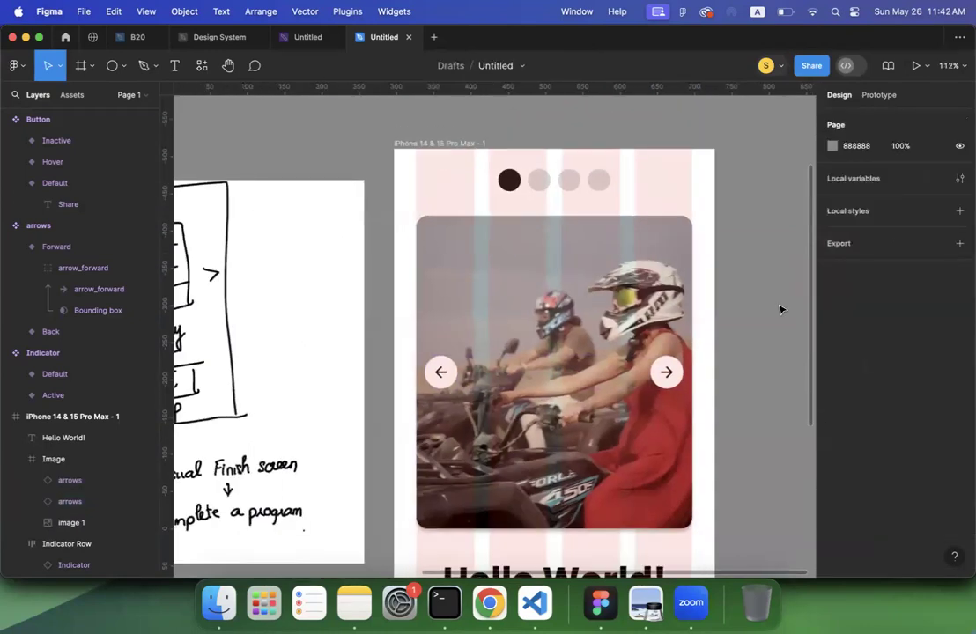
Step: Place vertical guides on the iPhone frame at 30 and 400, along the outer edges of the column grid
{"action": "scroll", "coordinate": [779, 309], "scroll_direction": "down", "scroll_amount": 5}
{"action": "scroll", "coordinate": [780, 309], "scroll_direction": "up", "scroll_amount": 3}
{"action": "scroll", "coordinate": [780, 307], "scroll_direction": "down", "scroll_amount": 3}
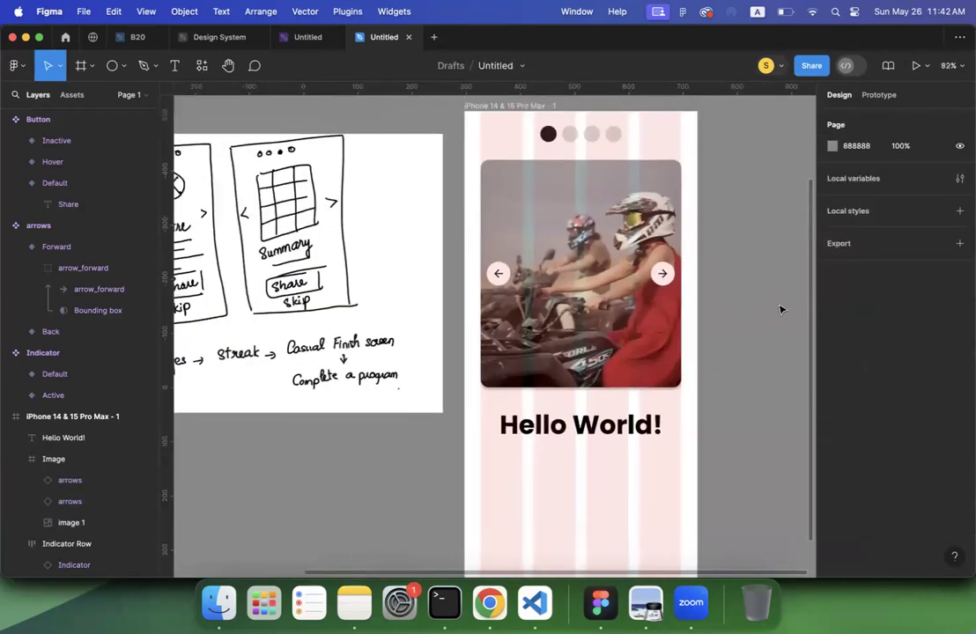
{"action": "scroll", "coordinate": [780, 308], "scroll_direction": "right", "scroll_amount": 3}
{"action": "scroll", "coordinate": [779, 307], "scroll_direction": "down", "scroll_amount": 3}
{"action": "left_click", "coordinate": [411, 288]}
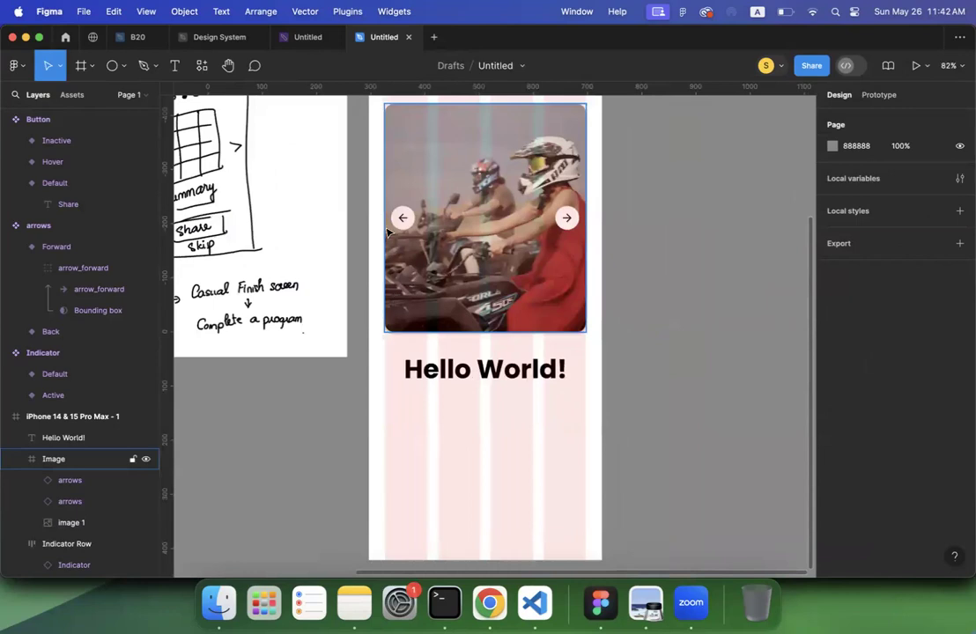
{"action": "scroll", "coordinate": [388, 229], "scroll_direction": "up", "scroll_amount": 4}
{"action": "left_click", "coordinate": [392, 253]}
{"action": "scroll", "coordinate": [384, 206], "scroll_direction": "down", "scroll_amount": 3}
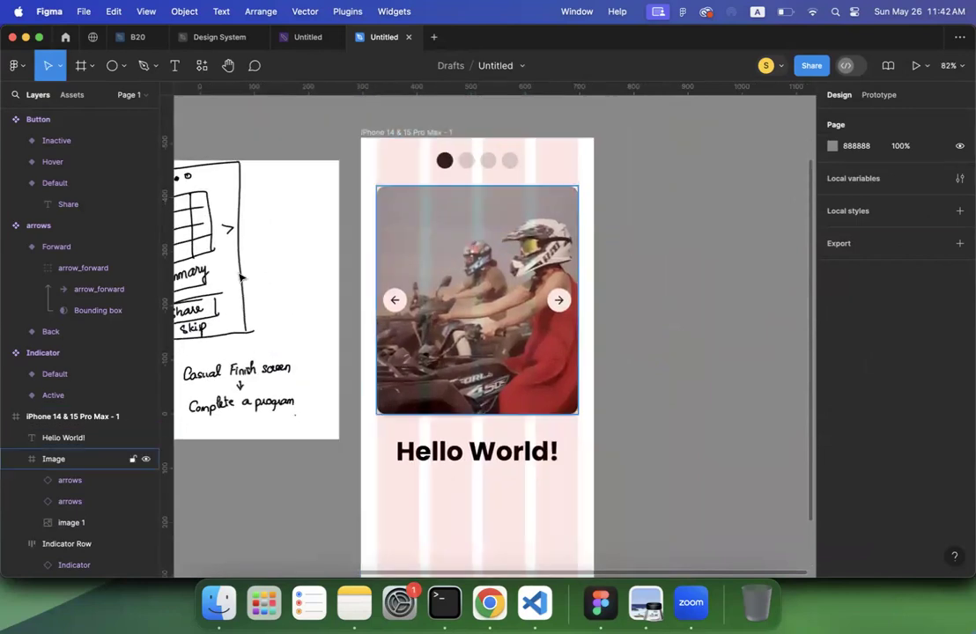
{"action": "left_click_drag", "start_coordinate": [375, 319], "coordinate": [533, 382]}
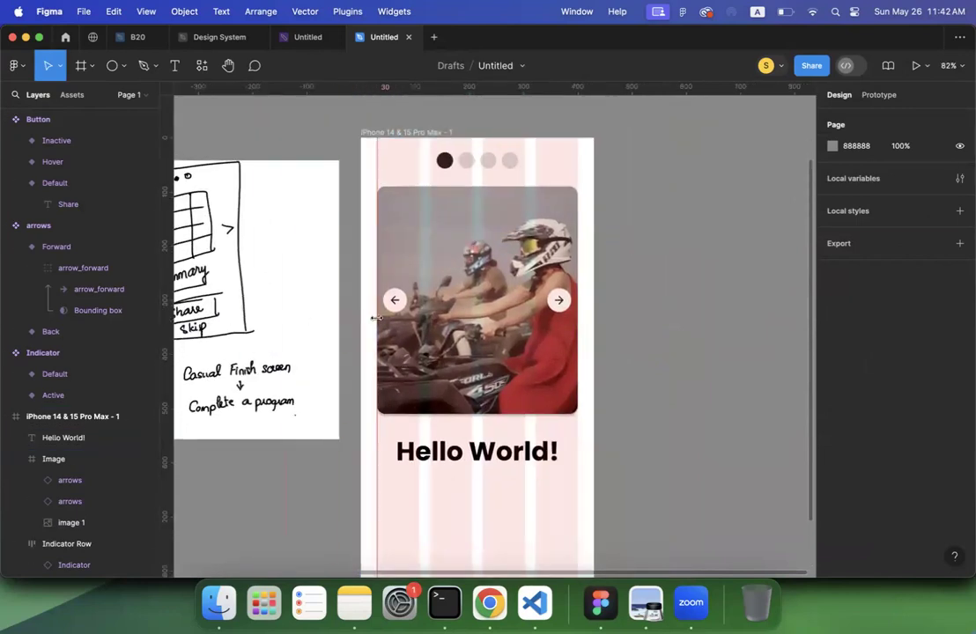
{"action": "left_click_drag", "start_coordinate": [592, 382], "coordinate": [578, 388]}
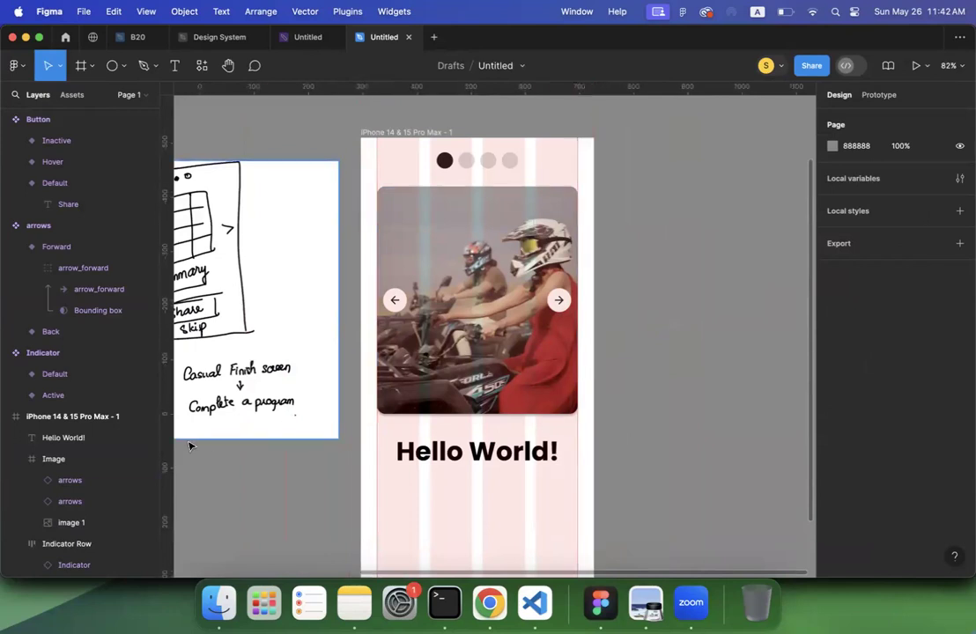
{"action": "mouse_move", "coordinate": [166, 370]}
{"action": "left_mouse_down"}
{"action": "mouse_move", "coordinate": [368, 438]}
{"action": "mouse_move", "coordinate": [347, 441]}
{"action": "left_mouse_up"}
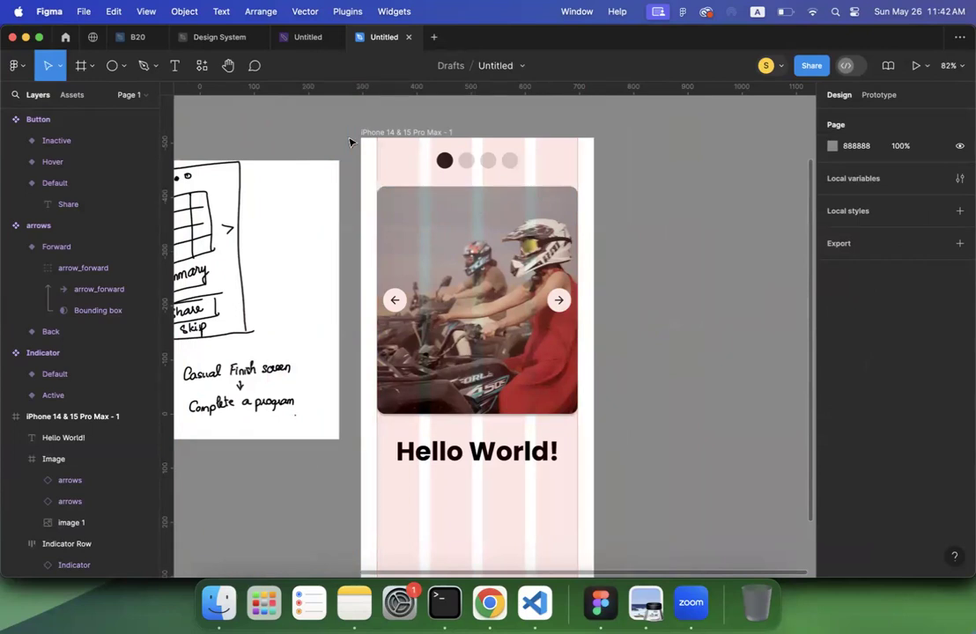
Step: Create a text box about 370 × 185 below the Hello World! heading, spanning between the two guides
{"action": "scroll", "coordinate": [350, 141], "scroll_direction": "down", "scroll_amount": 3}
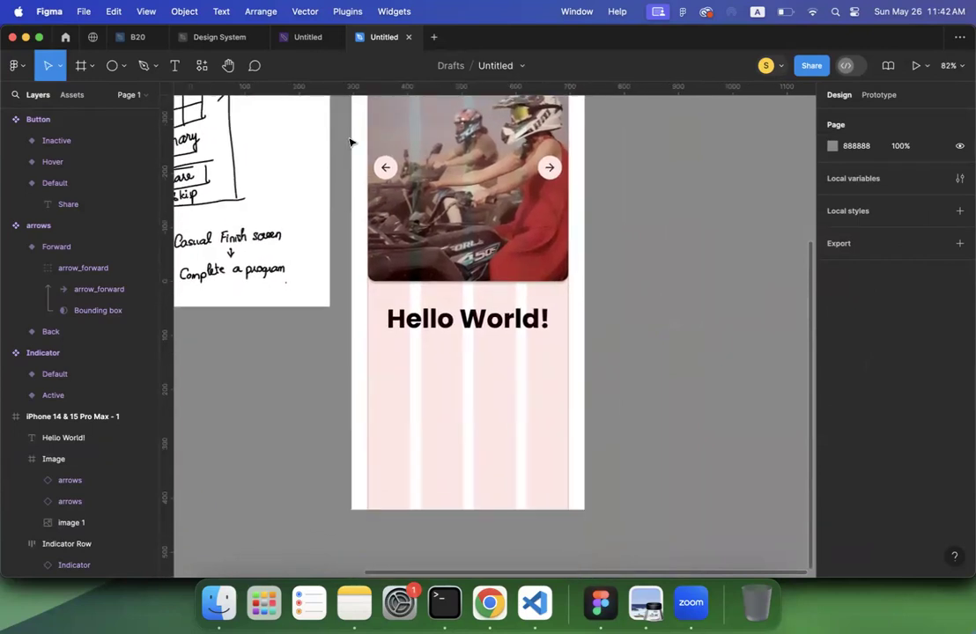
{"action": "left_click", "coordinate": [387, 204]}
{"action": "scroll", "coordinate": [387, 204], "scroll_direction": "up", "scroll_amount": 3}
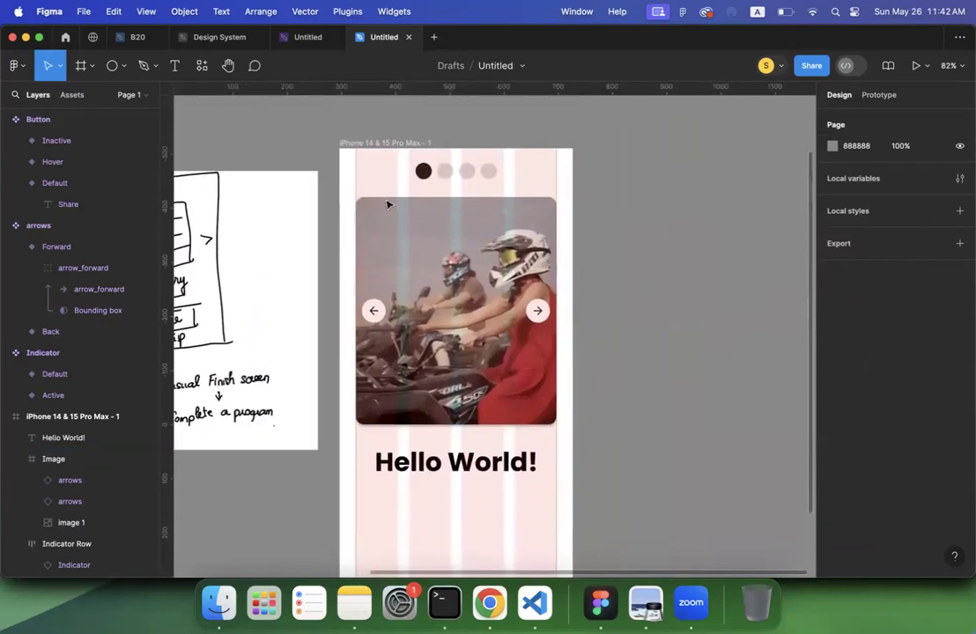
{"action": "scroll", "coordinate": [429, 170], "scroll_direction": "down", "scroll_amount": 1}
{"action": "left_click", "coordinate": [440, 159]}
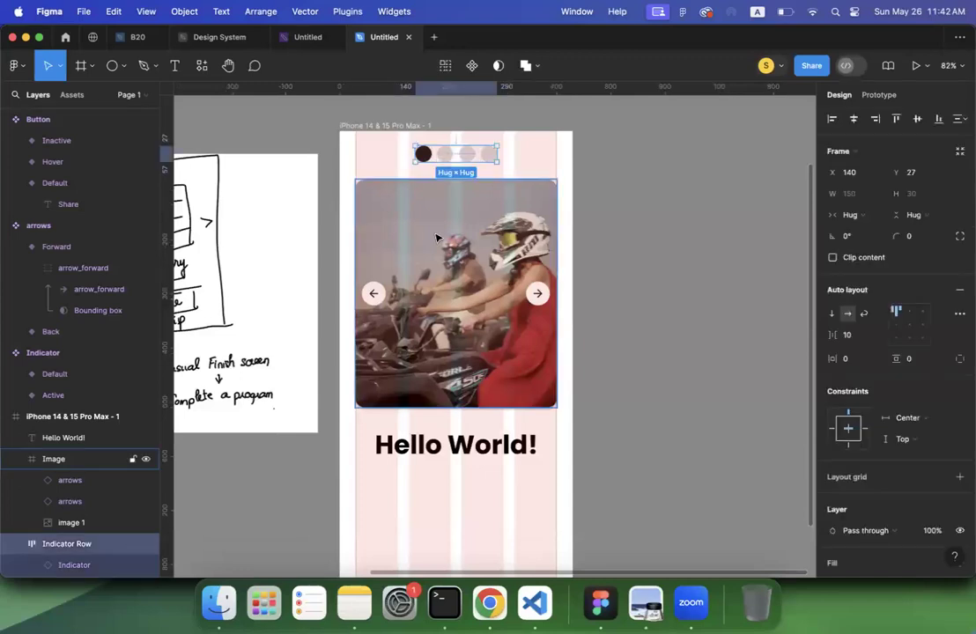
{"action": "scroll", "coordinate": [440, 168], "scroll_direction": "down", "scroll_amount": 5}
{"action": "key", "text": "t"}
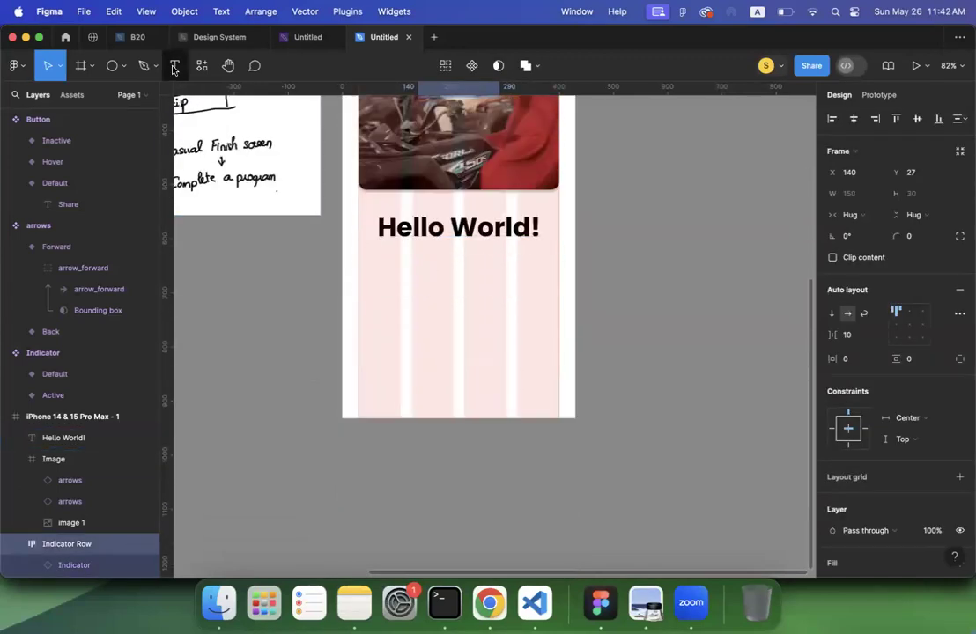
{"action": "left_click_drag", "start_coordinate": [358, 247], "coordinate": [558, 345]}
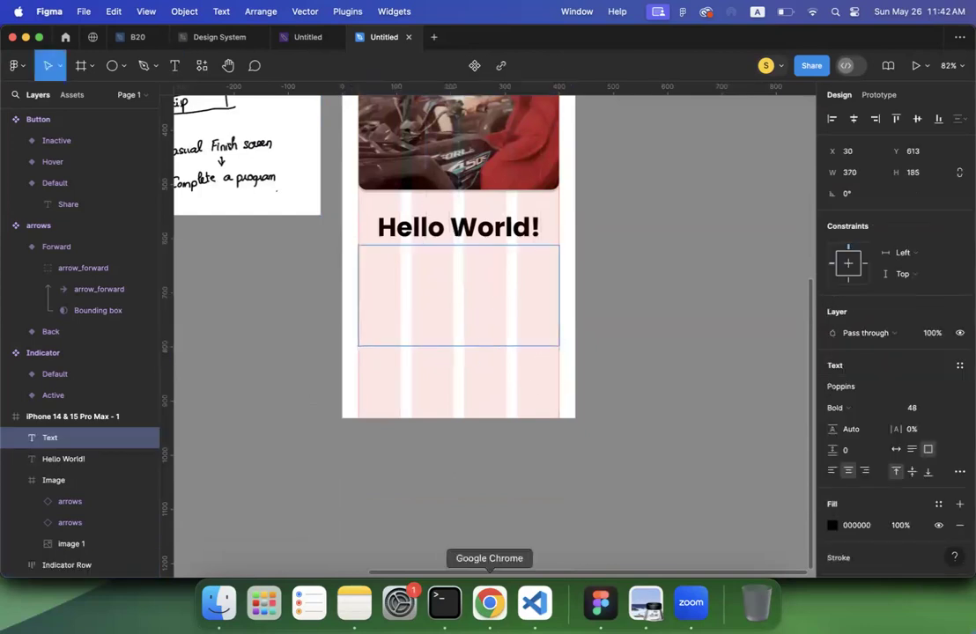
Step: Copy the "Among our top 1% of places, stays, eats" paragraph from Tripadvisor in Chrome into the new Figma text box
{"action": "left_click", "coordinate": [490, 602]}
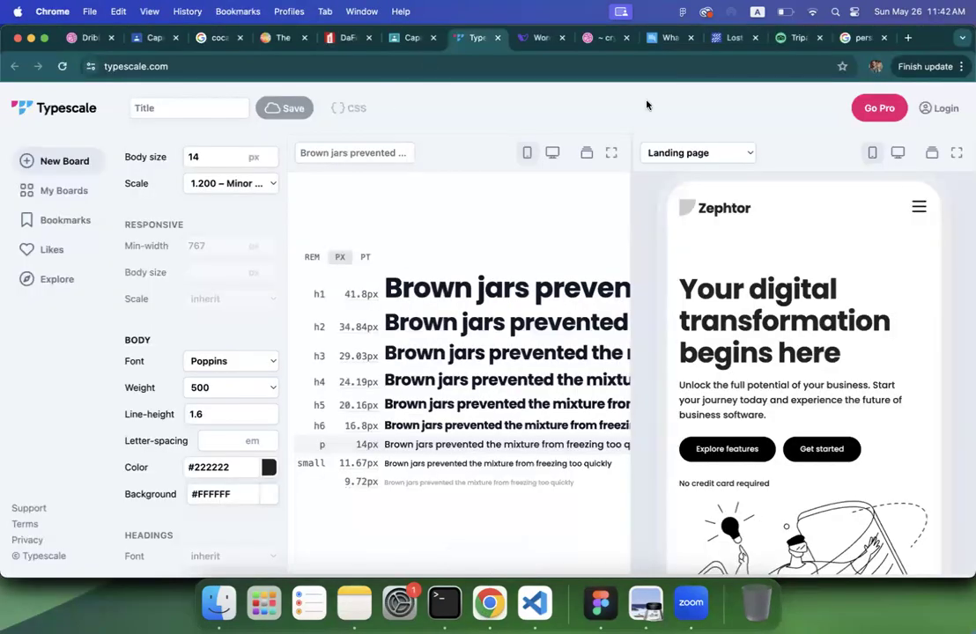
{"action": "left_click", "coordinate": [606, 38]}
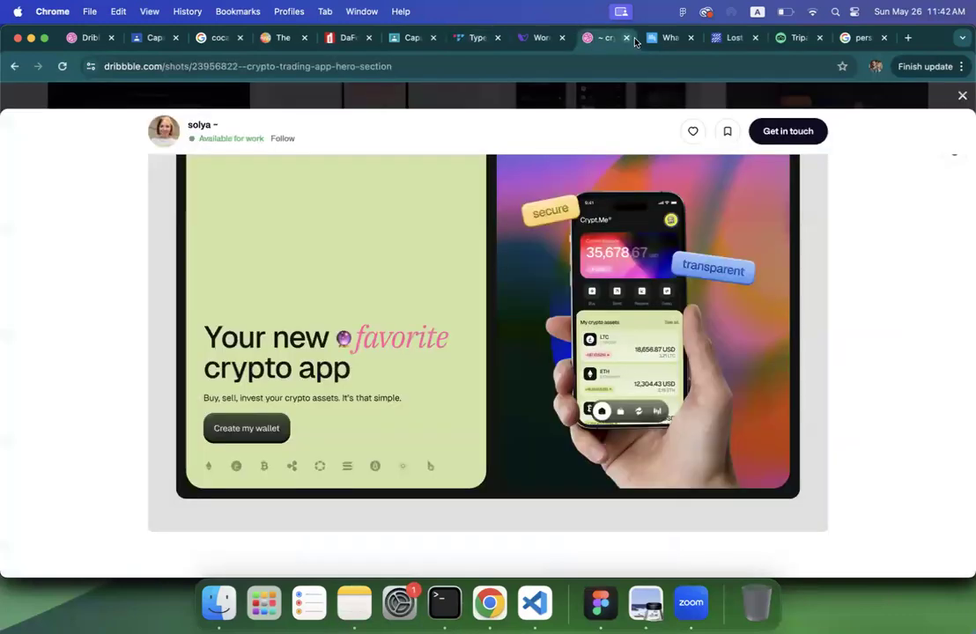
{"action": "left_click", "coordinate": [788, 38]}
{"action": "scroll", "coordinate": [433, 304], "scroll_direction": "down", "scroll_amount": 5}
{"action": "scroll", "coordinate": [433, 304], "scroll_direction": "down", "scroll_amount": 4}
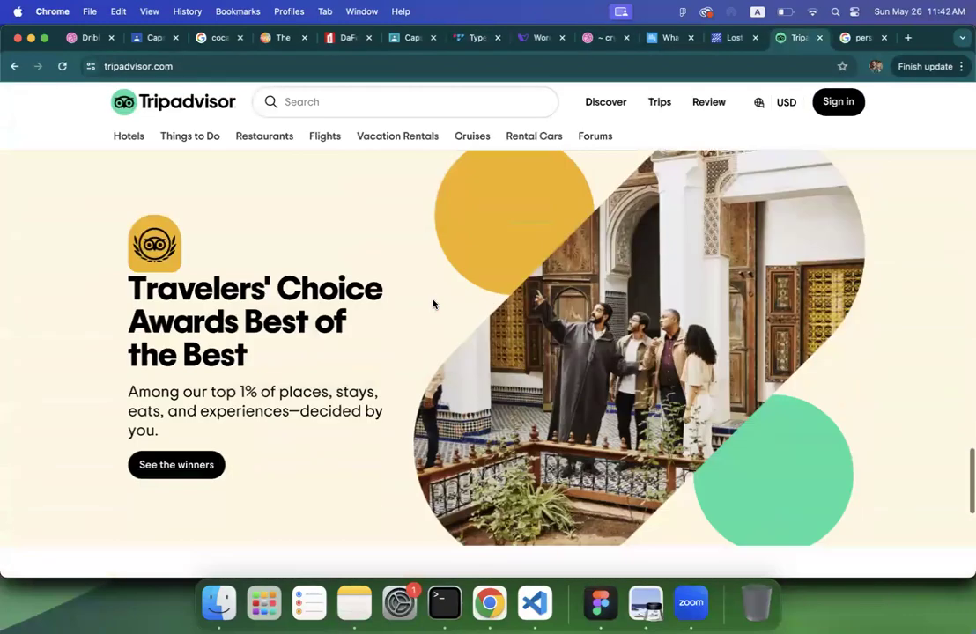
{"action": "triple_click", "coordinate": [254, 391]}
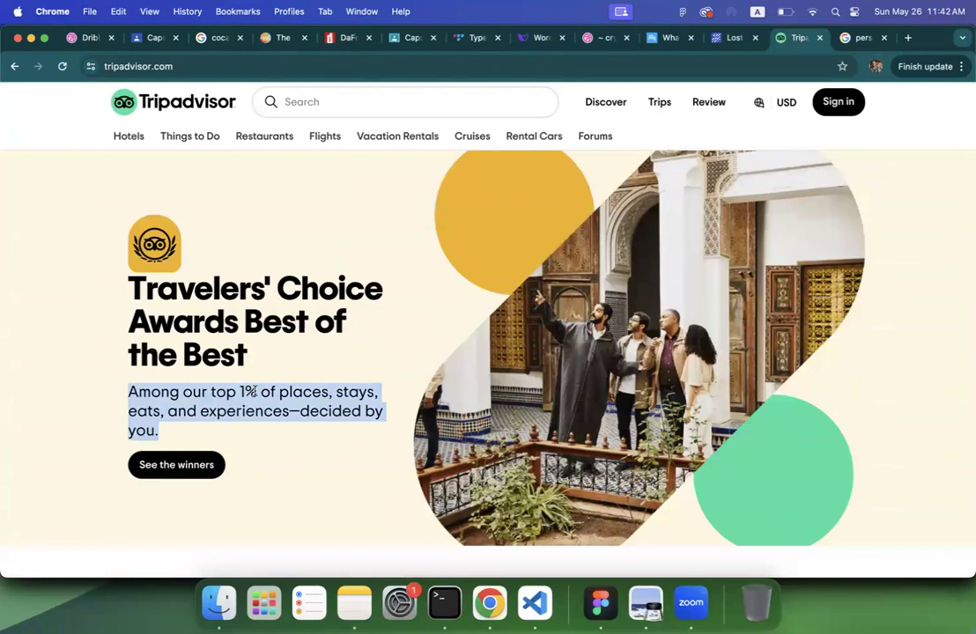
{"action": "left_click", "coordinate": [600, 602]}
{"action": "key", "text": "super+v"}
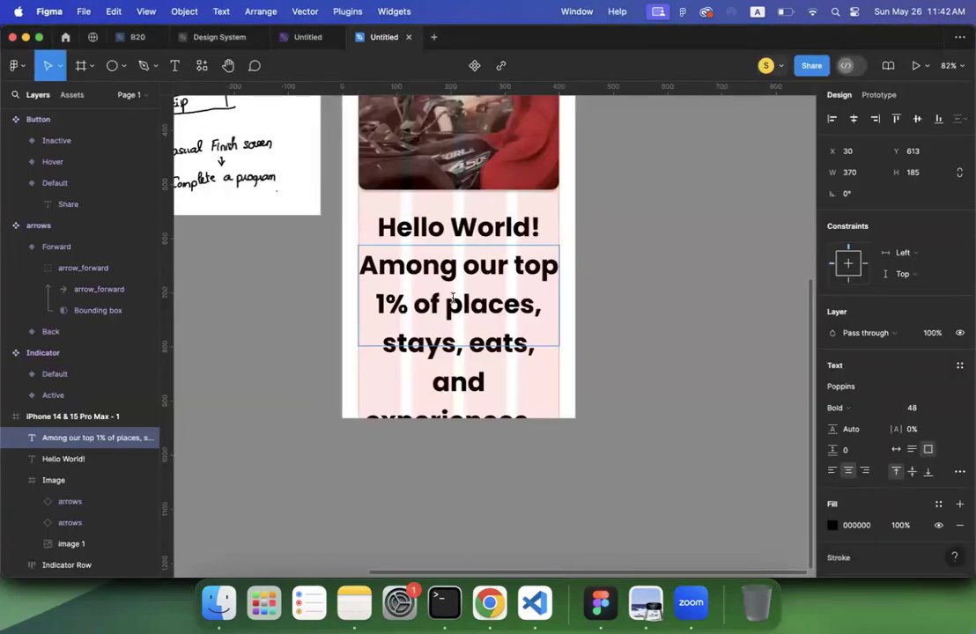
Step: Set the paragraph below the Hello World! heading to Poppins Regular at size 16
{"action": "double_click", "coordinate": [453, 298]}
{"action": "left_click", "coordinate": [862, 408]}
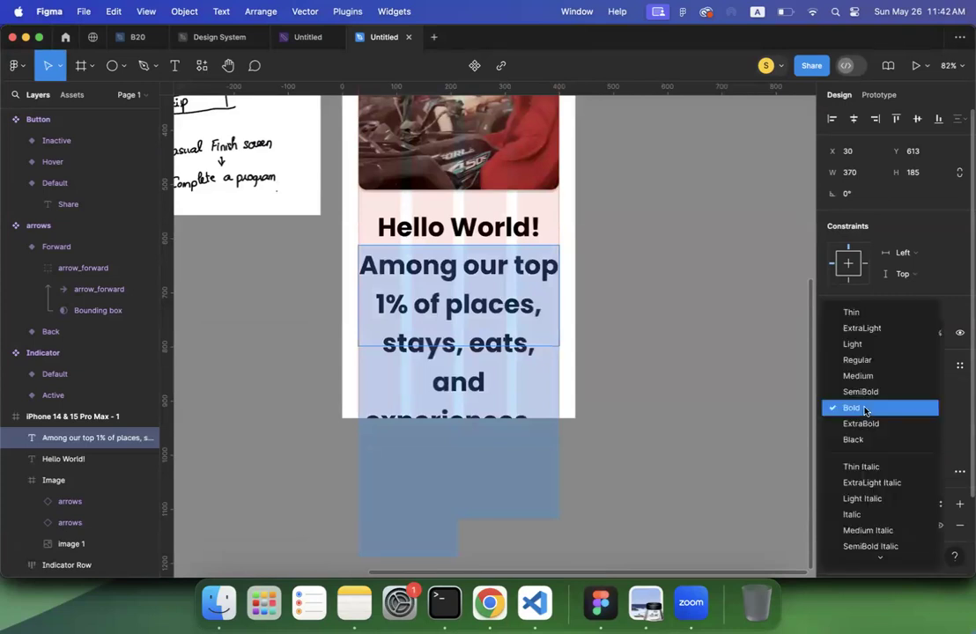
{"action": "left_click", "coordinate": [856, 359]}
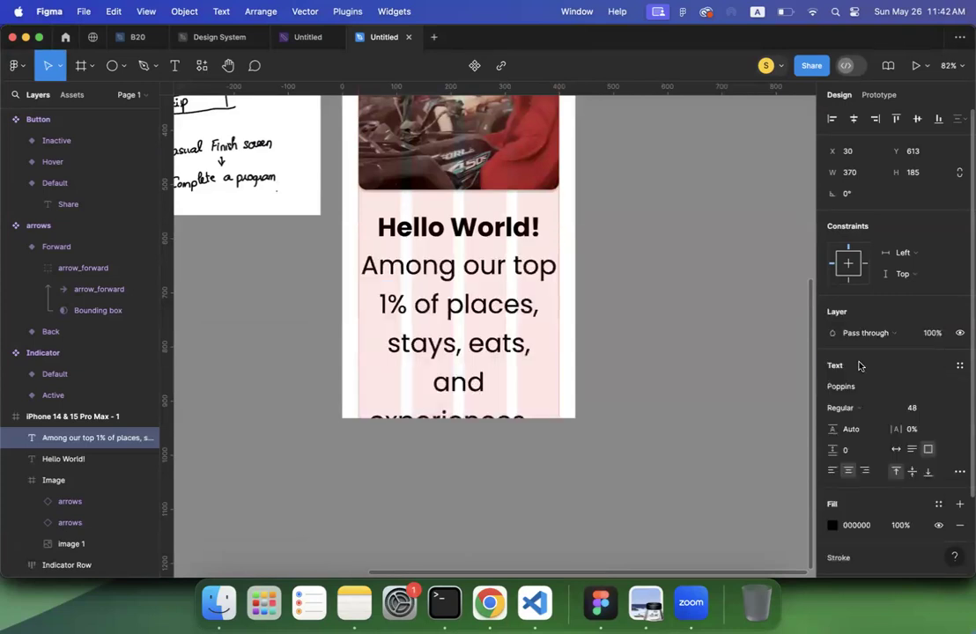
{"action": "left_click", "coordinate": [943, 407]}
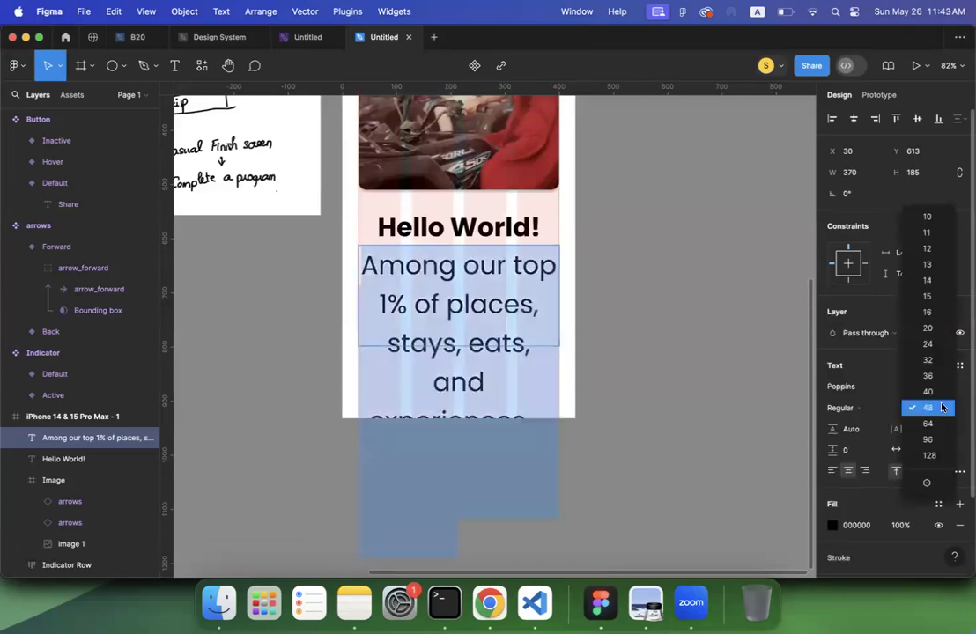
{"action": "left_click", "coordinate": [925, 313]}
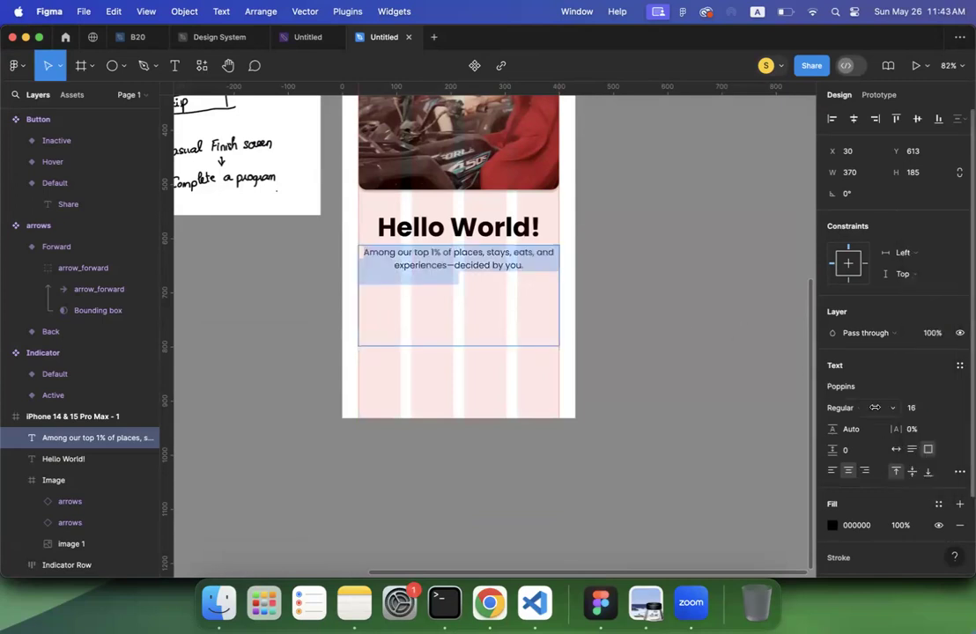
{"action": "key", "text": "Escape"}
{"action": "left_click", "coordinate": [640, 316]}
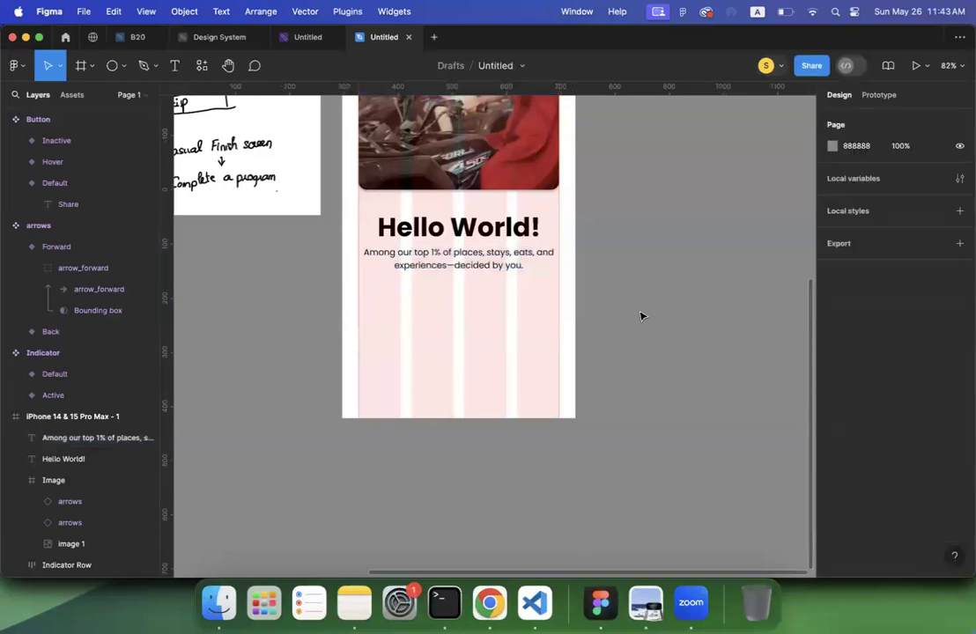
Step: Move the indicator row from above the photo to Y 513, between the image and the Hello World! heading
{"action": "scroll", "coordinate": [641, 316], "scroll_direction": "up", "scroll_amount": 5}
{"action": "scroll", "coordinate": [641, 316], "scroll_direction": "down", "scroll_amount": 5}
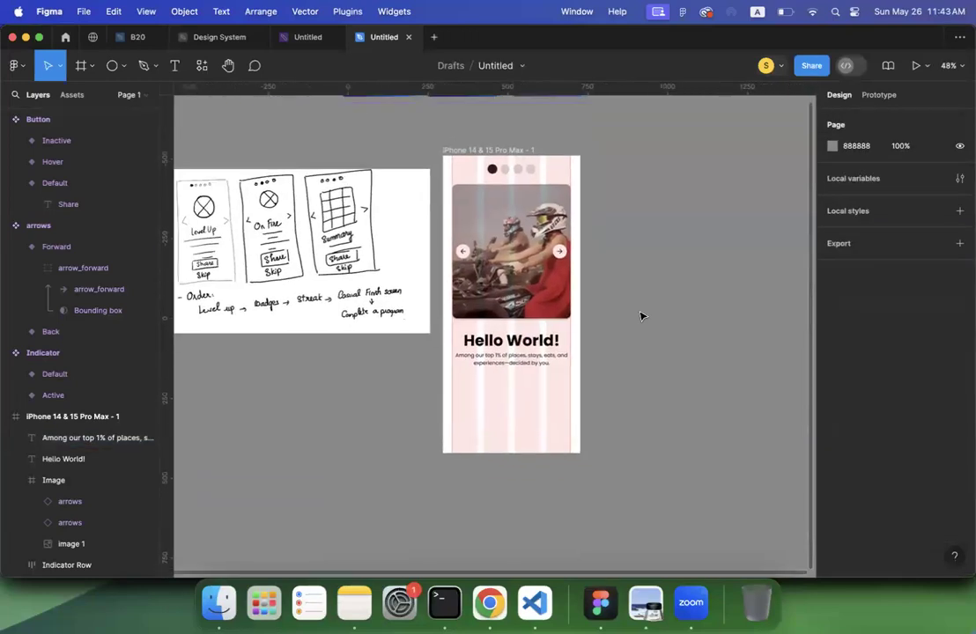
{"action": "scroll", "coordinate": [640, 316], "scroll_direction": "down", "scroll_amount": 2}
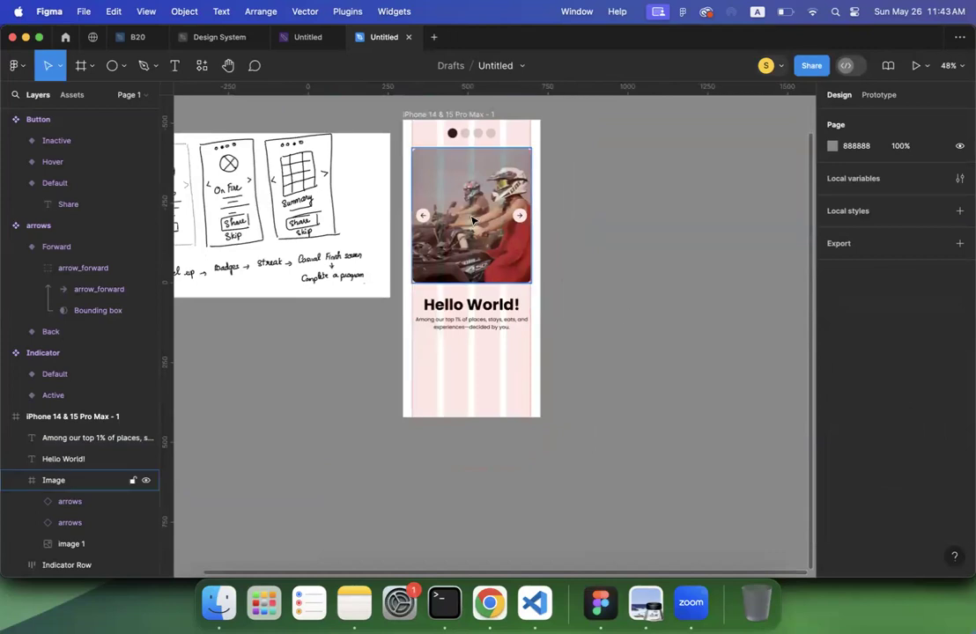
{"action": "left_click", "coordinate": [467, 128]}
{"action": "left_click_drag", "start_coordinate": [467, 128], "coordinate": [469, 292]}
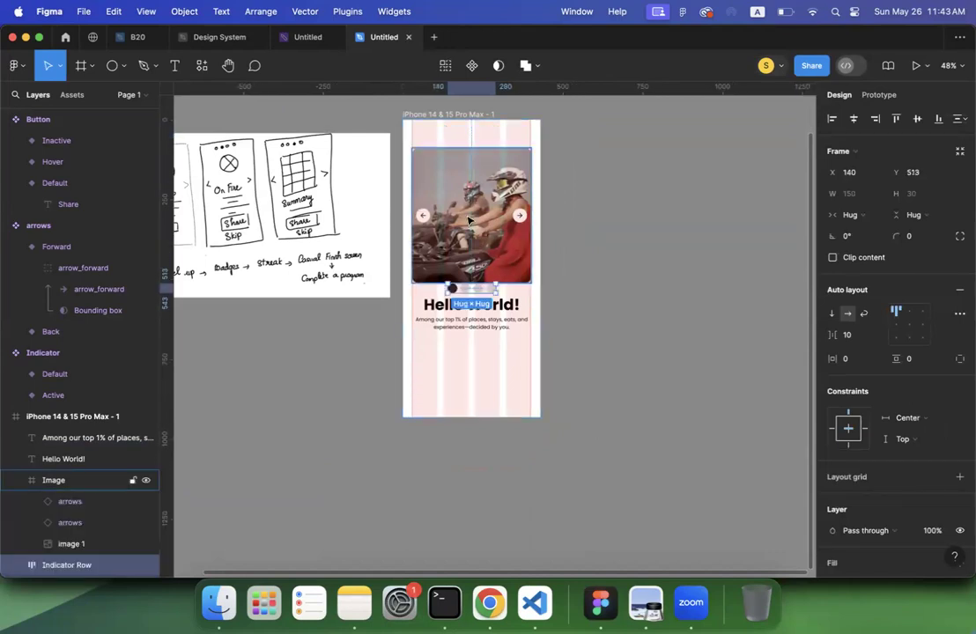
{"action": "left_click", "coordinate": [428, 218]}
{"action": "left_click", "coordinate": [570, 223]}
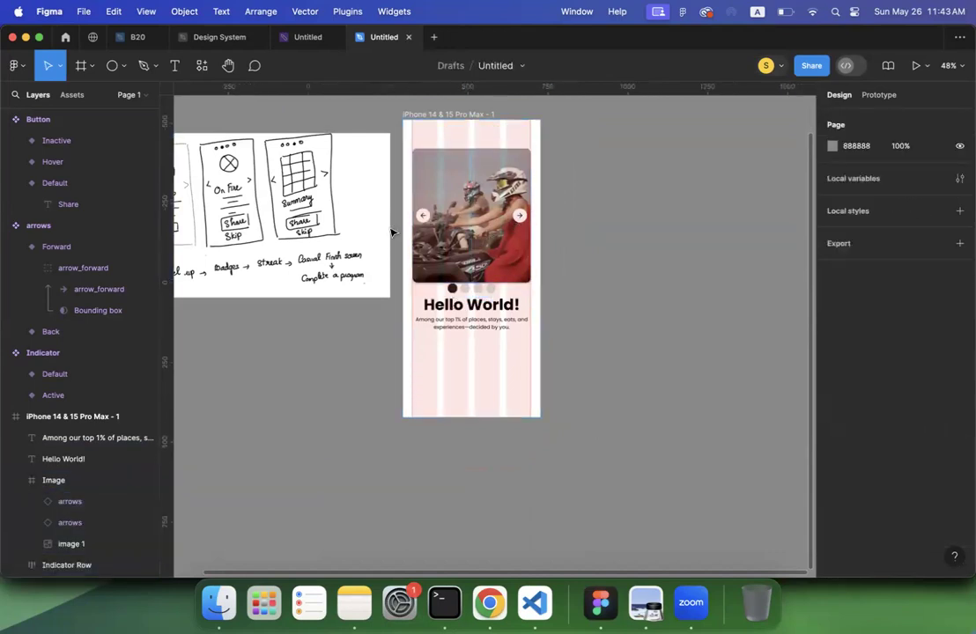
Step: Move the Image frame with its photo and arrows up to Y 40 on the iPhone frame
{"action": "scroll", "coordinate": [41, 510], "scroll_direction": "down", "scroll_amount": 1}
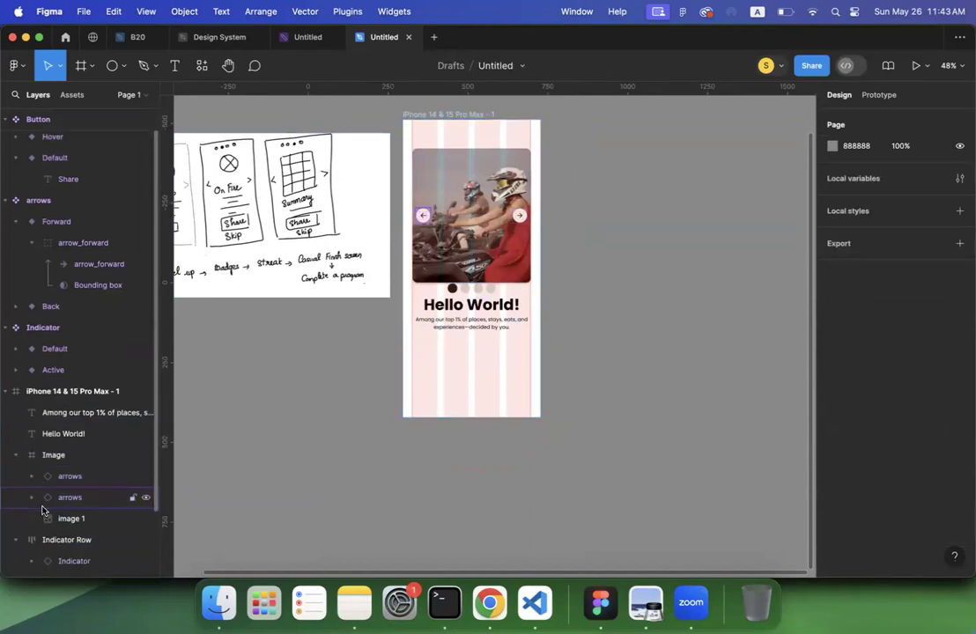
{"action": "left_click", "coordinate": [44, 456]}
{"action": "left_click", "coordinate": [15, 456]}
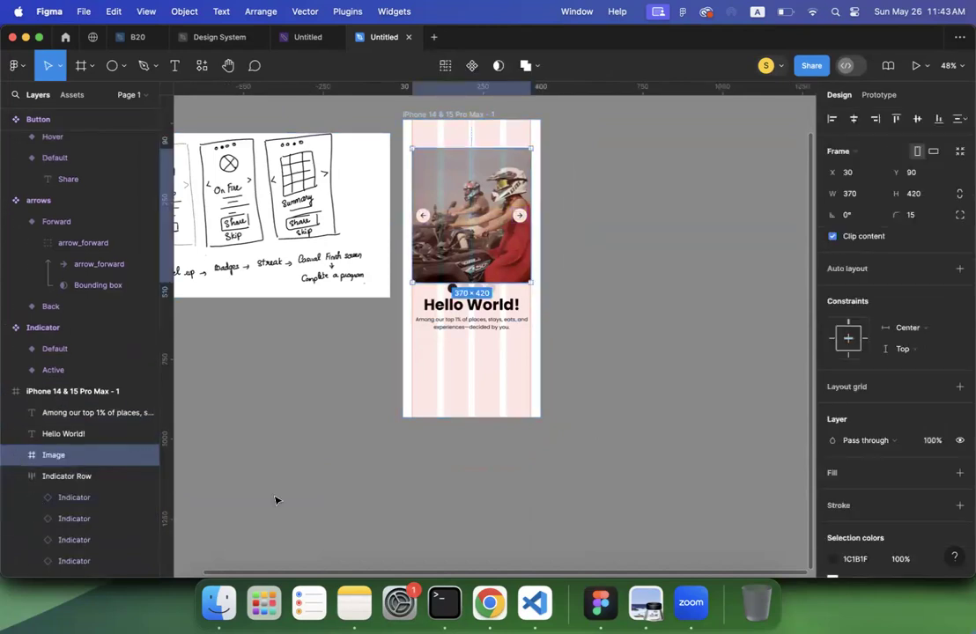
{"action": "key", "text": "shift+Up"}
{"action": "key", "text": "shift+Up"}
{"action": "key", "text": "shift+Up"}
{"action": "key", "text": "shift+Up"}
{"action": "key", "text": "shift+Up"}
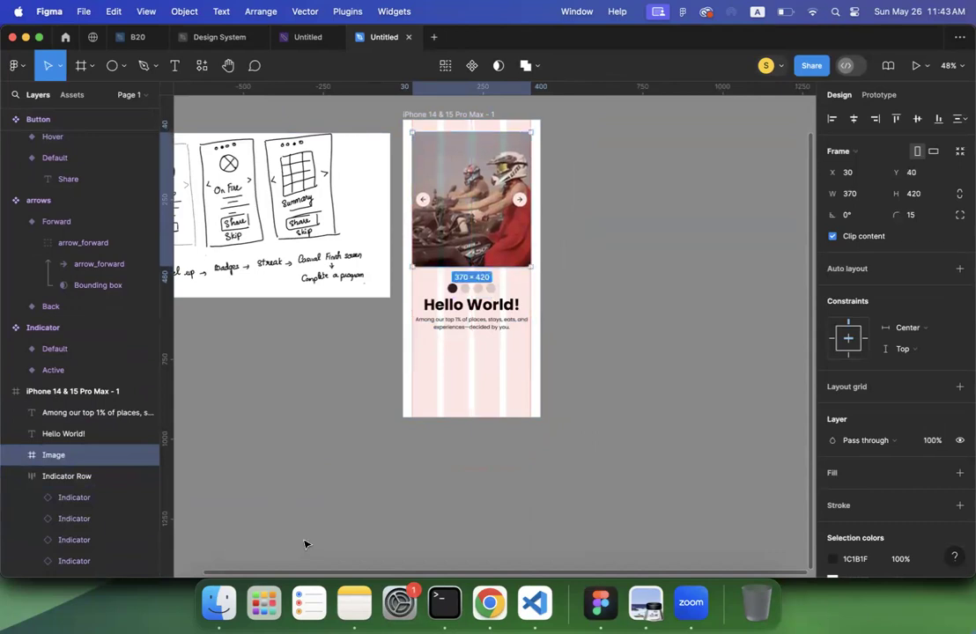
Step: Raise the indicator row to Y 483, leaving space between it and the heading
{"action": "left_click", "coordinate": [467, 285]}
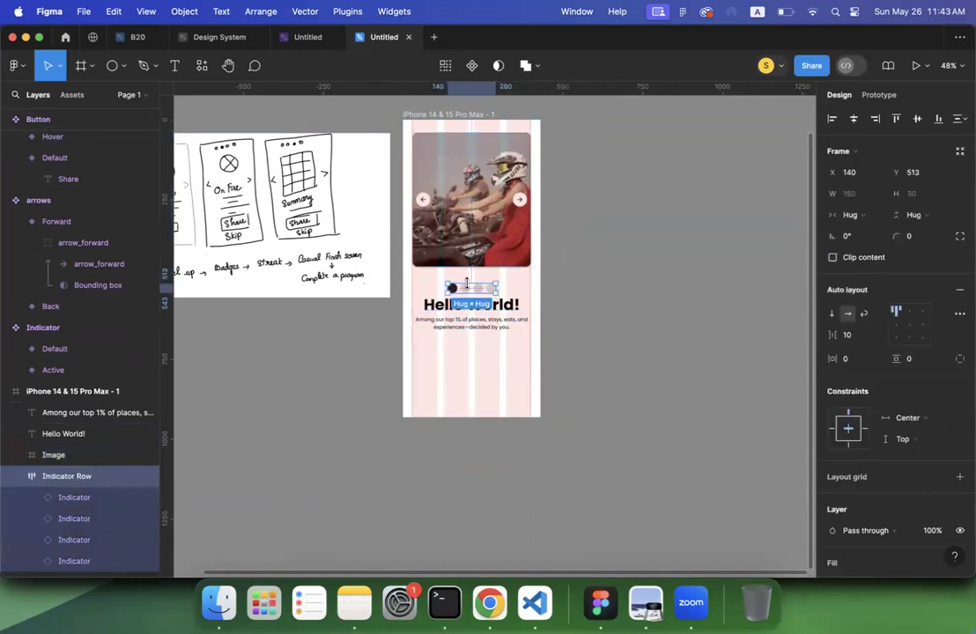
{"action": "key", "text": "shift+Up"}
{"action": "key", "text": "shift+Up"}
{"action": "key", "text": "shift+Up"}
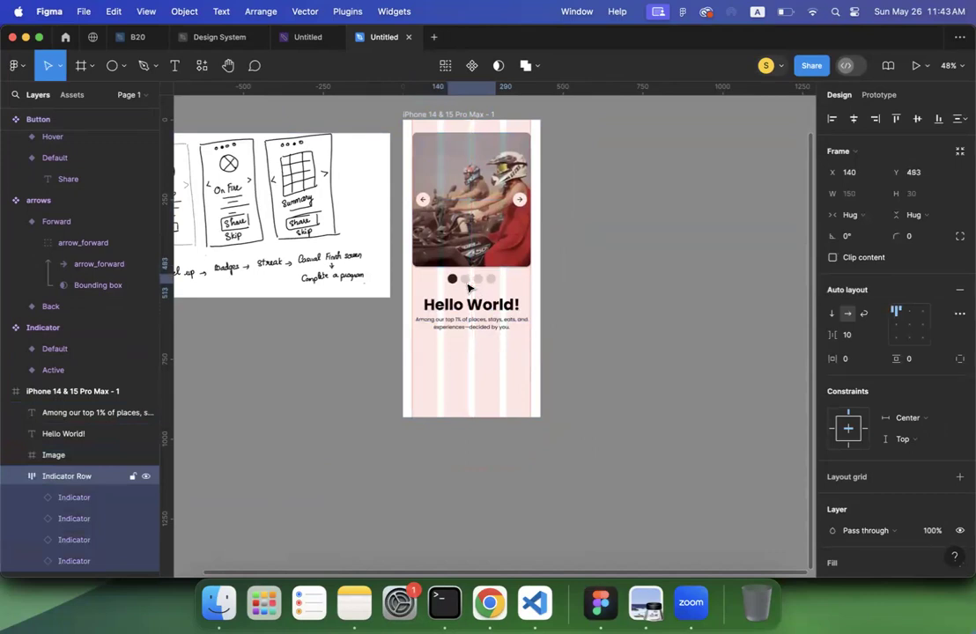
{"action": "left_click", "coordinate": [664, 290]}
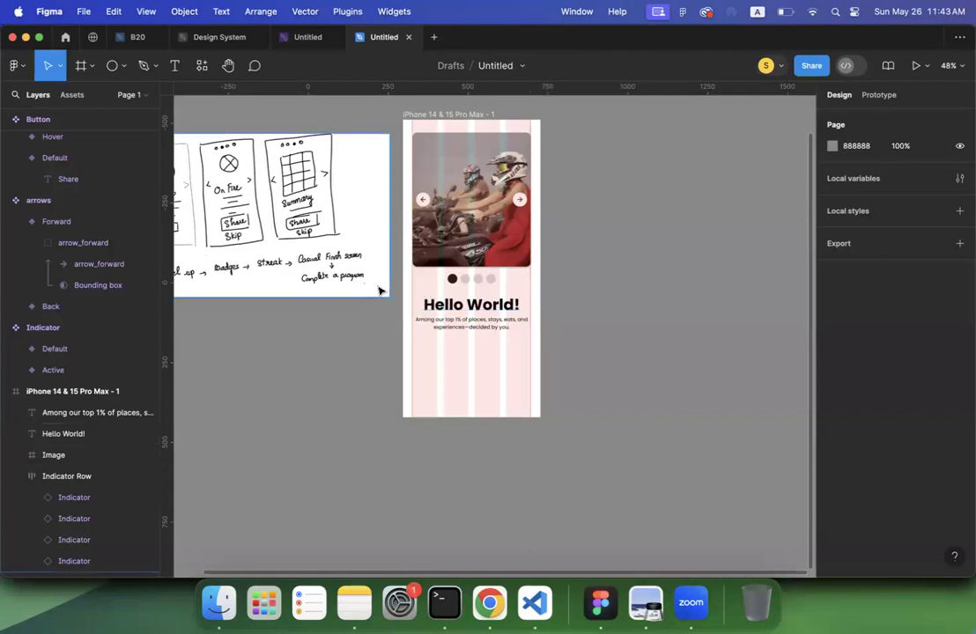
Step: Place a Default-state instance of the Share button component below the paragraph, horizontally centered in the iPhone frame at X 102, Y 714
{"action": "scroll", "coordinate": [381, 289], "scroll_direction": "up", "scroll_amount": 8}
{"action": "scroll", "coordinate": [380, 291], "scroll_direction": "down", "scroll_amount": 3}
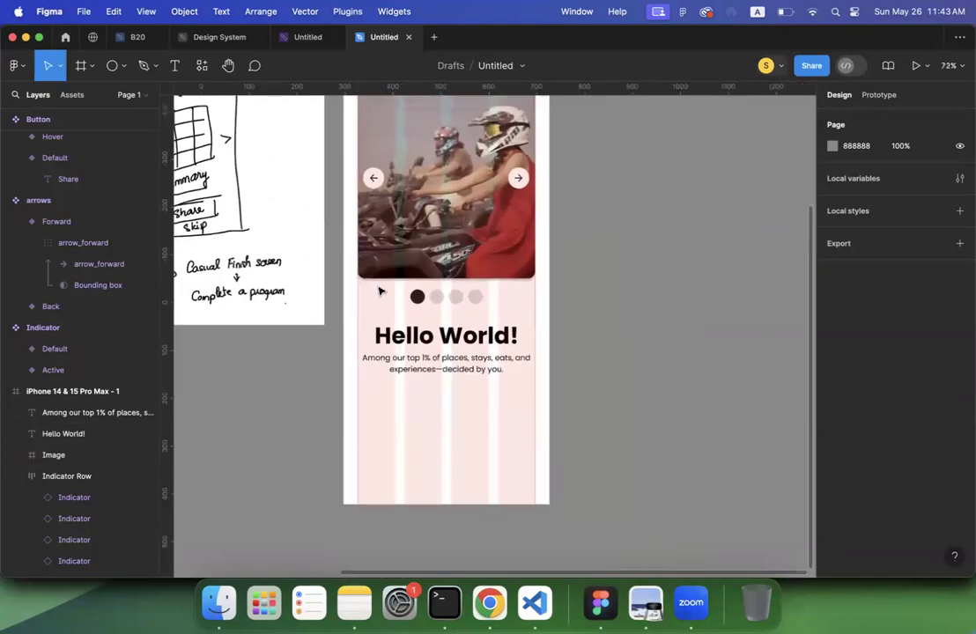
{"action": "scroll", "coordinate": [381, 290], "scroll_direction": "down", "scroll_amount": 2}
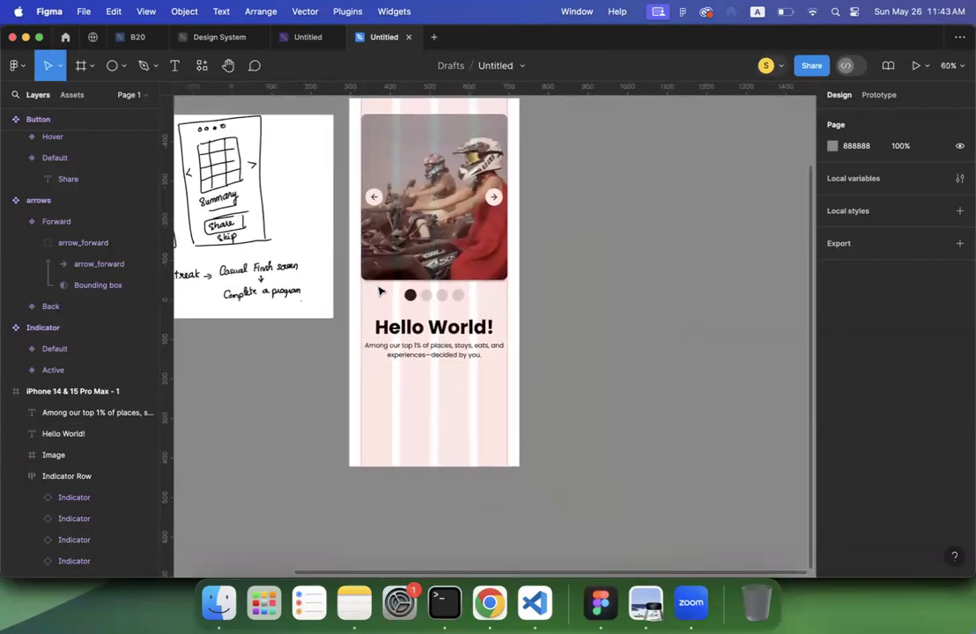
{"action": "scroll", "coordinate": [379, 291], "scroll_direction": "down", "scroll_amount": 3}
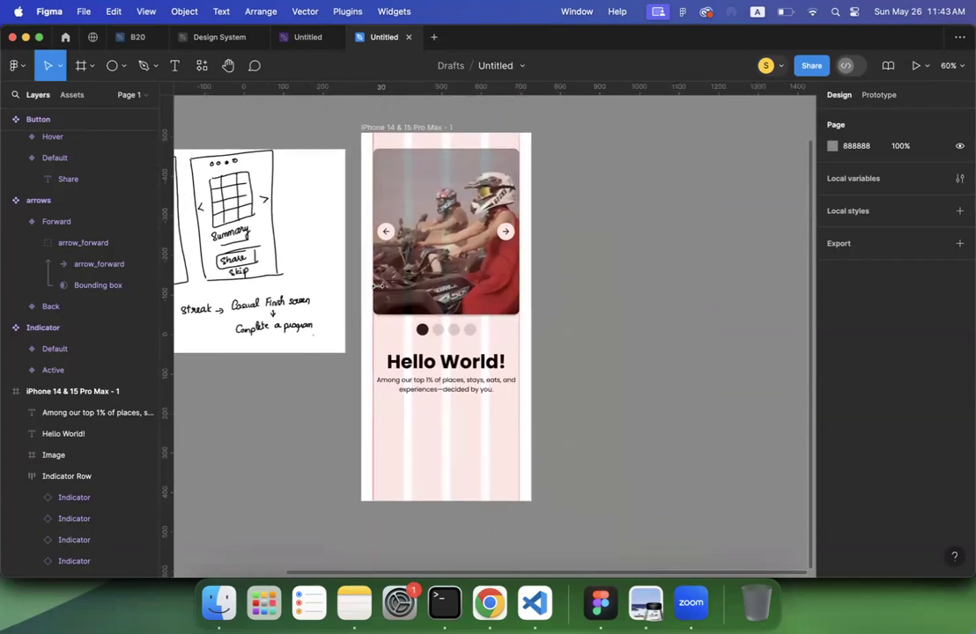
{"action": "scroll", "coordinate": [381, 291], "scroll_direction": "left", "scroll_amount": 3}
{"action": "scroll", "coordinate": [380, 290], "scroll_direction": "down", "scroll_amount": 3}
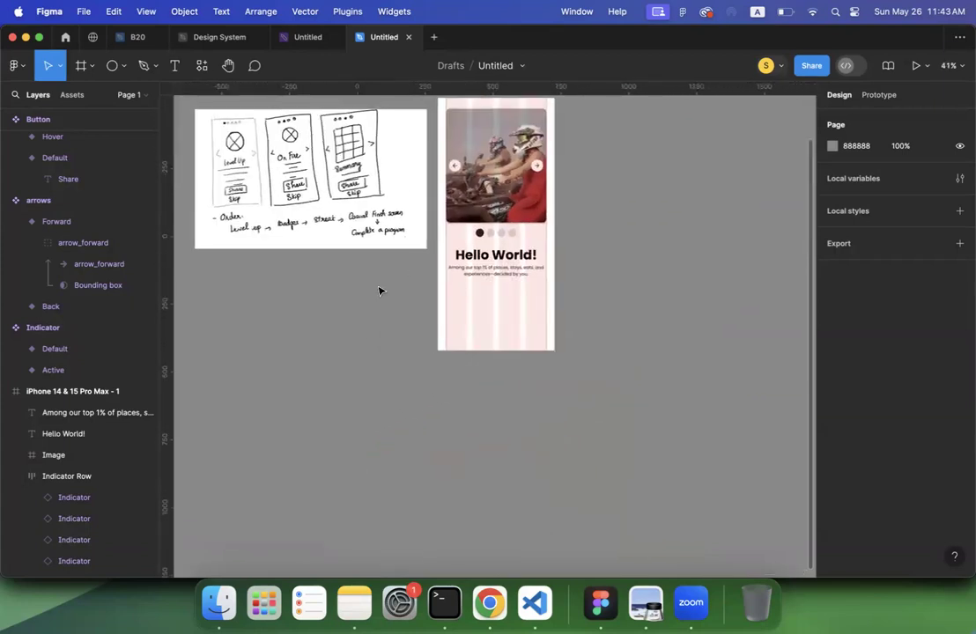
{"action": "scroll", "coordinate": [381, 291], "scroll_direction": "left", "scroll_amount": 1}
{"action": "scroll", "coordinate": [449, 323], "scroll_direction": "down", "scroll_amount": 2}
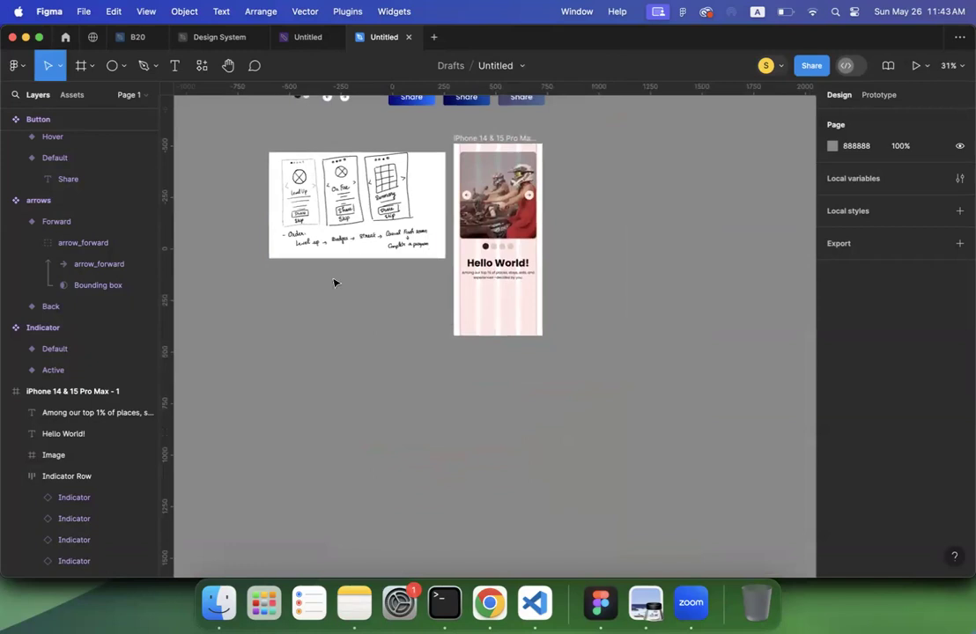
{"action": "left_click", "coordinate": [74, 95]}
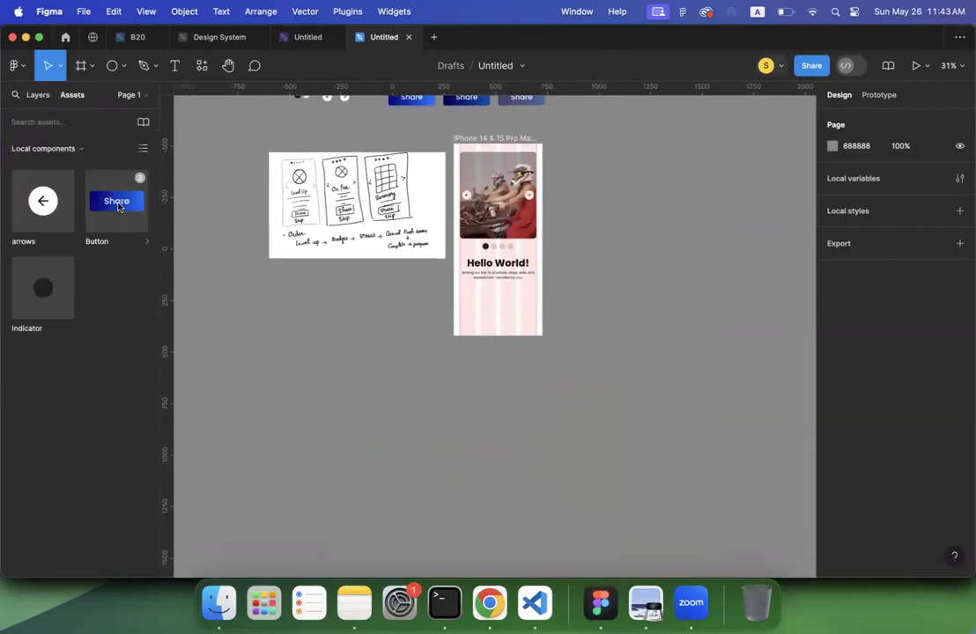
{"action": "left_click_drag", "start_coordinate": [117, 208], "coordinate": [503, 307]}
{"action": "scroll", "coordinate": [503, 306], "scroll_direction": "up", "scroll_amount": 4}
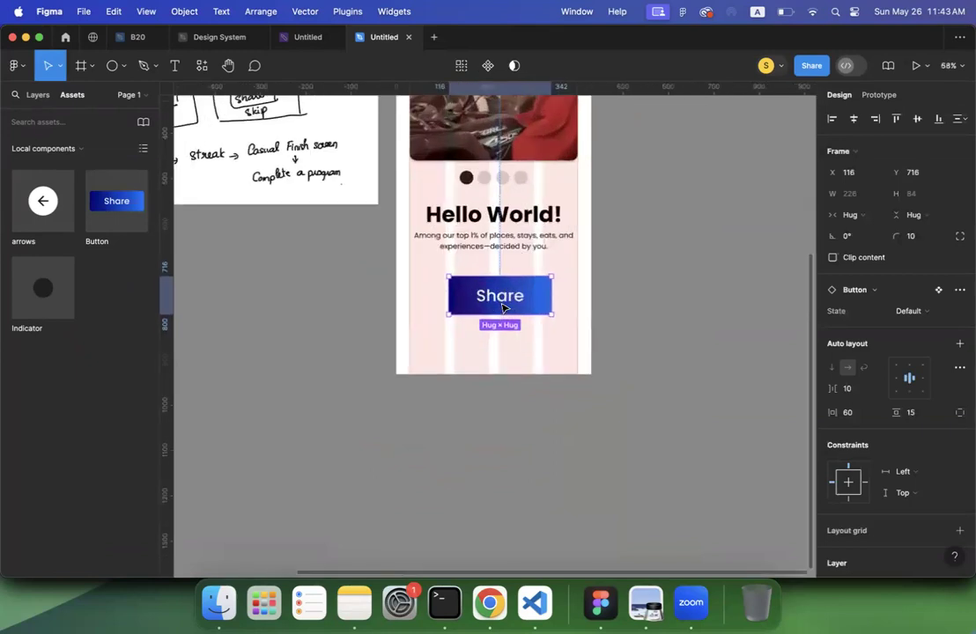
{"action": "left_click_drag", "start_coordinate": [491, 299], "coordinate": [493, 299]}
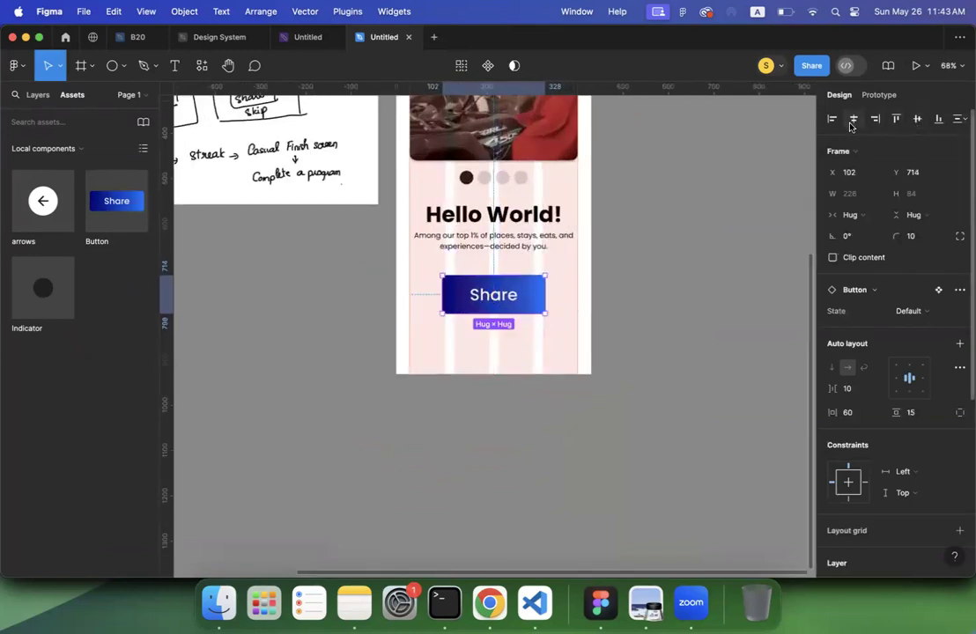
{"action": "left_click", "coordinate": [646, 315]}
Step: Add the text "Skip" on the canvas above the Share button variants
{"action": "scroll", "coordinate": [646, 316], "scroll_direction": "down", "scroll_amount": 2}
{"action": "scroll", "coordinate": [647, 315], "scroll_direction": "up", "scroll_amount": 2}
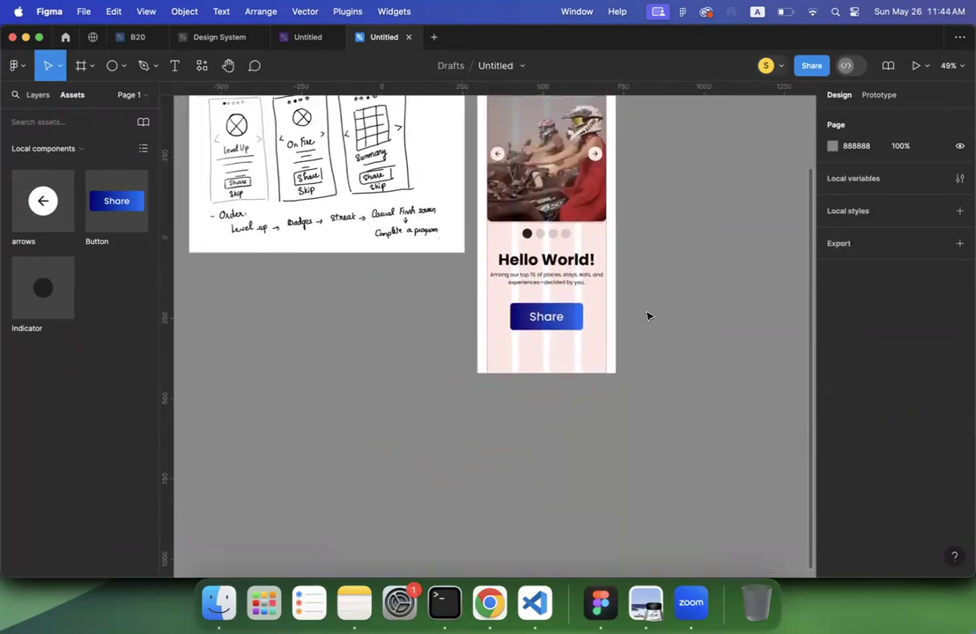
{"action": "scroll", "coordinate": [647, 315], "scroll_direction": "up", "scroll_amount": 10}
{"action": "scroll", "coordinate": [647, 316], "scroll_direction": "right", "scroll_amount": 3}
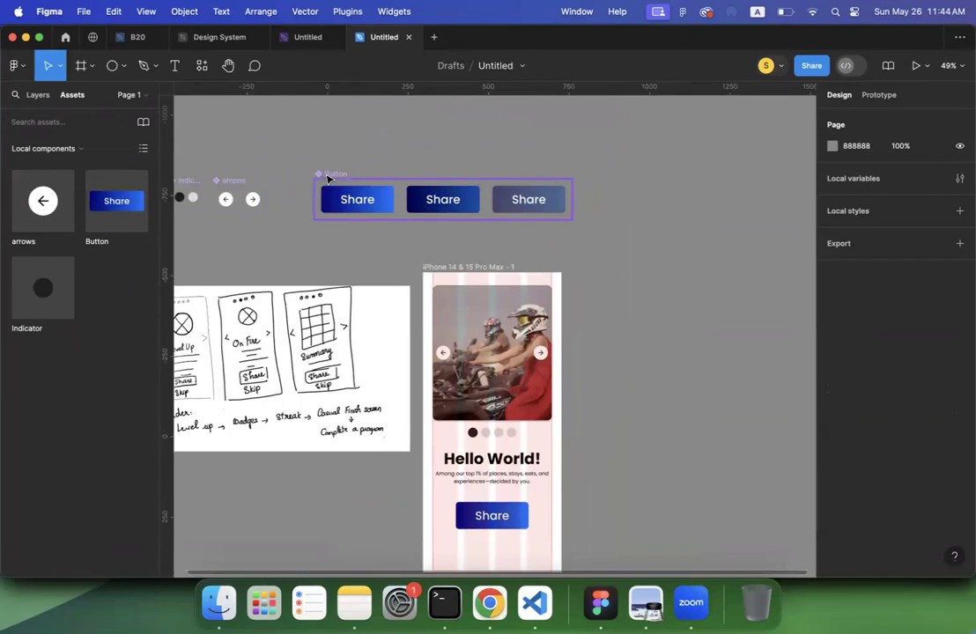
{"action": "scroll", "coordinate": [327, 179], "scroll_direction": "right", "scroll_amount": 2}
{"action": "scroll", "coordinate": [327, 178], "scroll_direction": "up", "scroll_amount": 1}
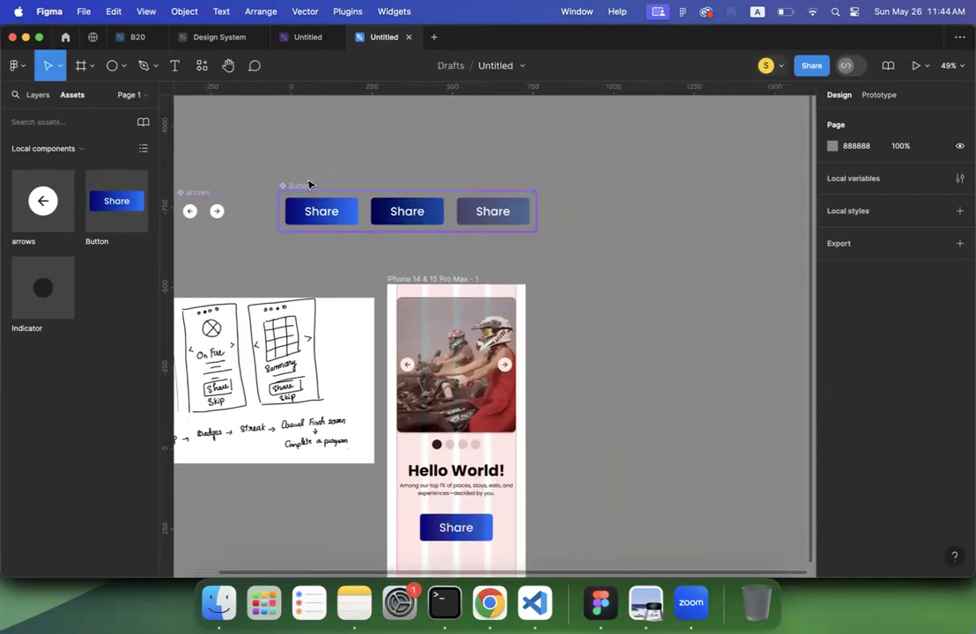
{"action": "left_click", "coordinate": [174, 66]}
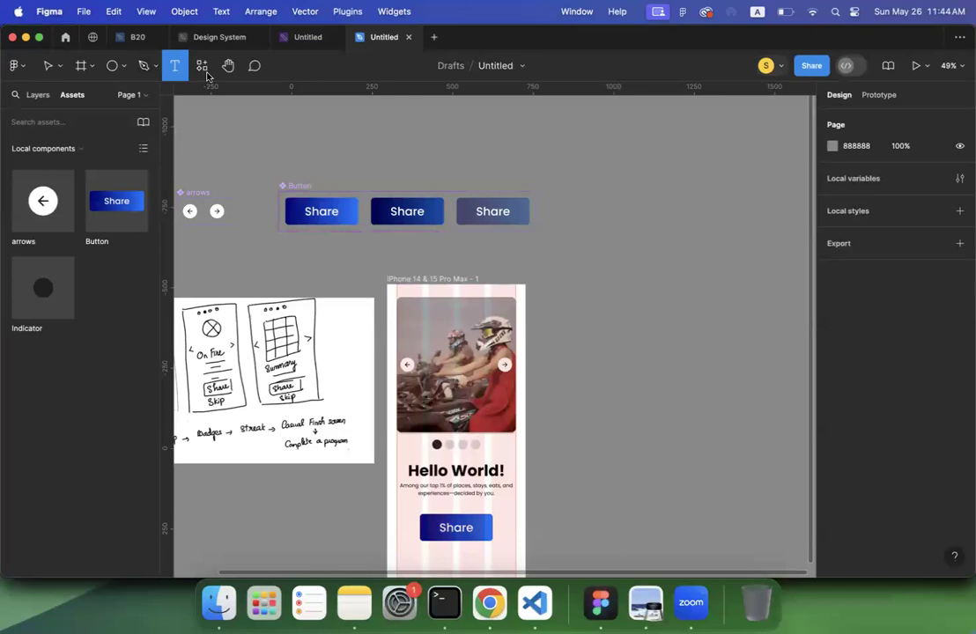
{"action": "left_click", "coordinate": [365, 138]}
{"action": "type", "text": "Skip"}
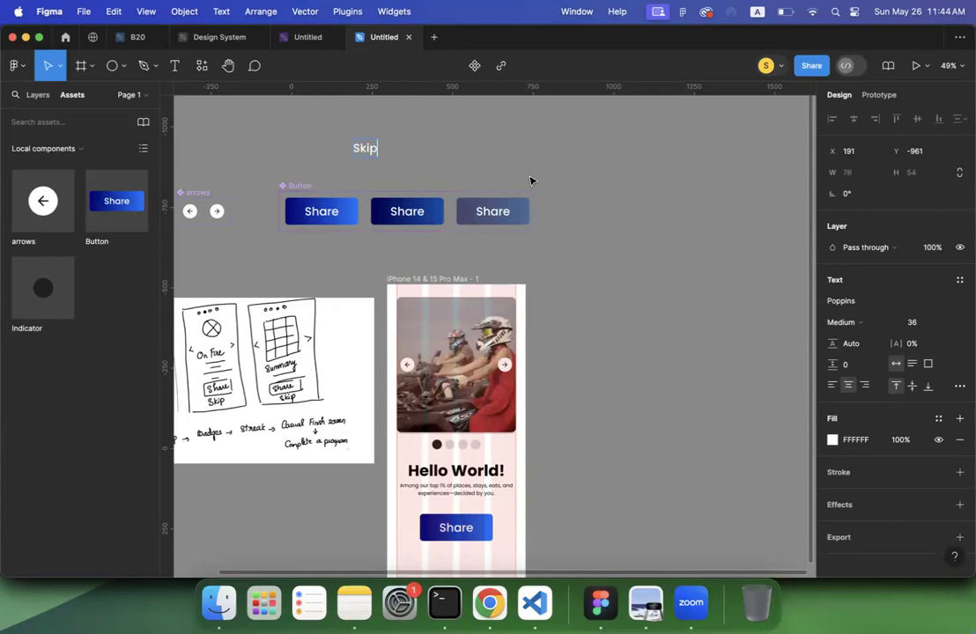
{"action": "key", "text": "Escape"}
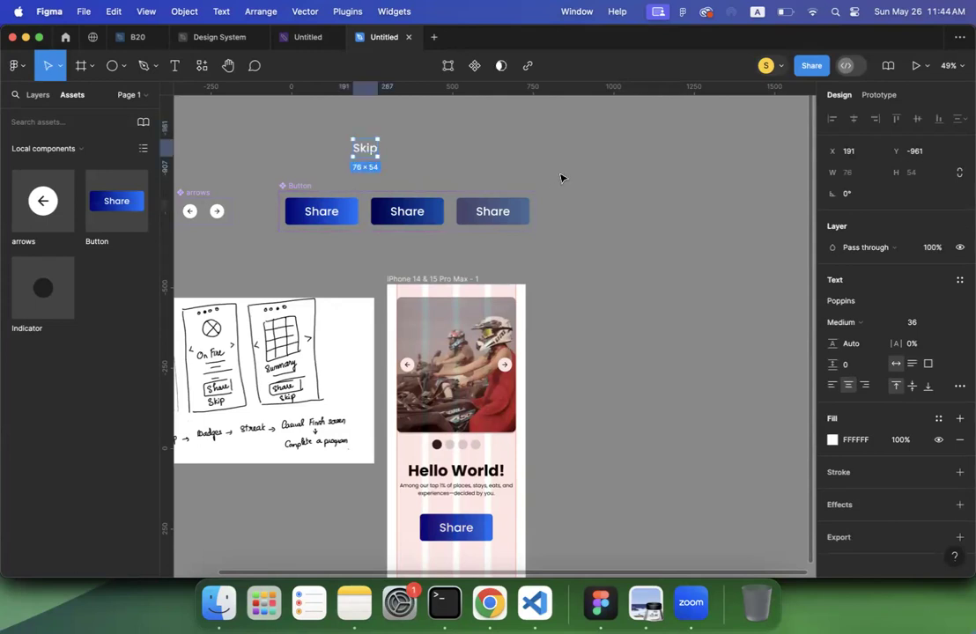
Step: Move the Skip text to X 45 above the default Share variant and wrap it in its own frame
{"action": "left_click", "coordinate": [274, 146]}
{"action": "left_click", "coordinate": [290, 186]}
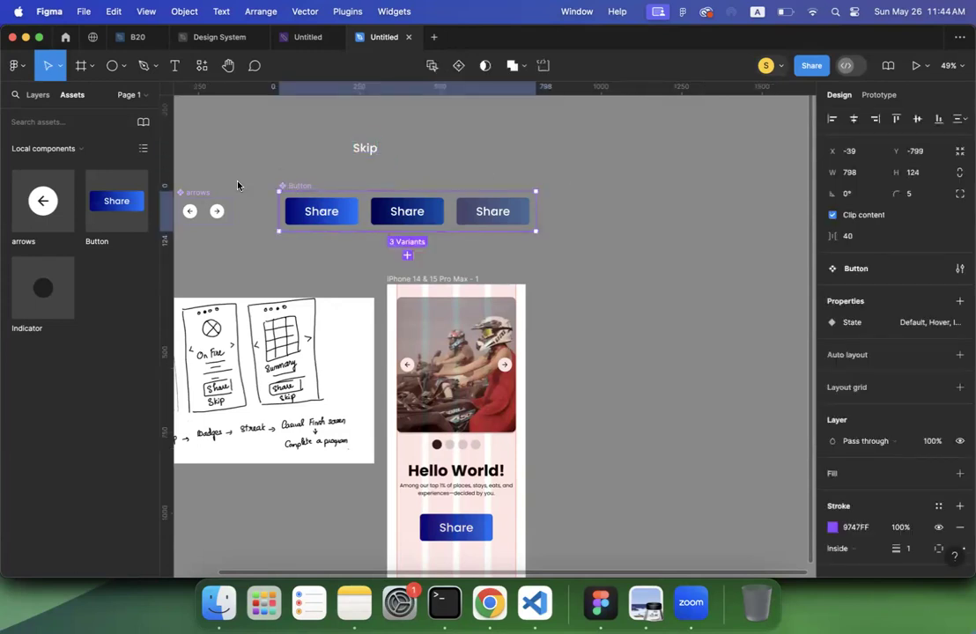
{"action": "left_click", "coordinate": [37, 94]}
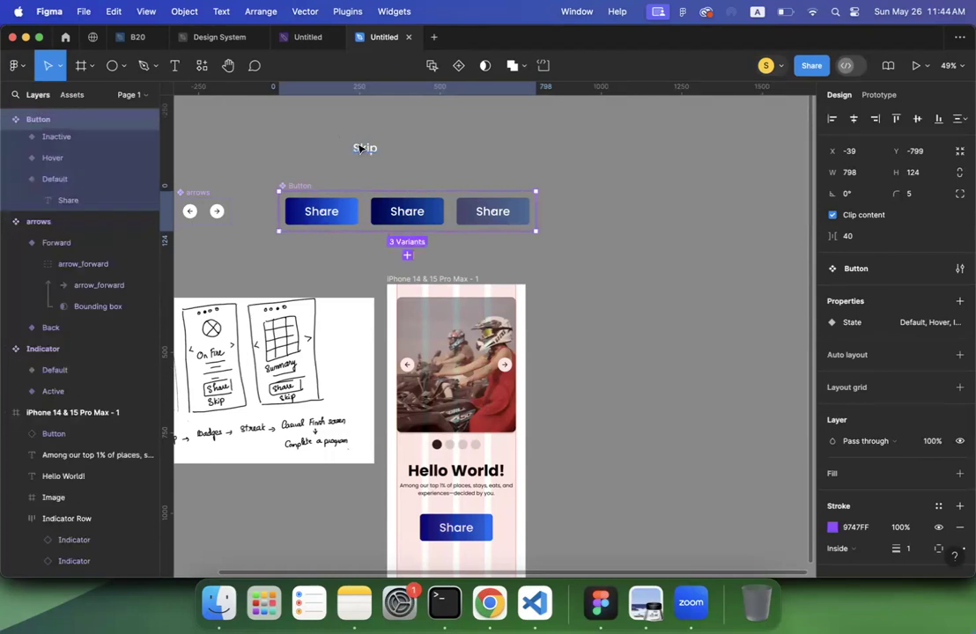
{"action": "left_click_drag", "start_coordinate": [359, 148], "coordinate": [318, 150]}
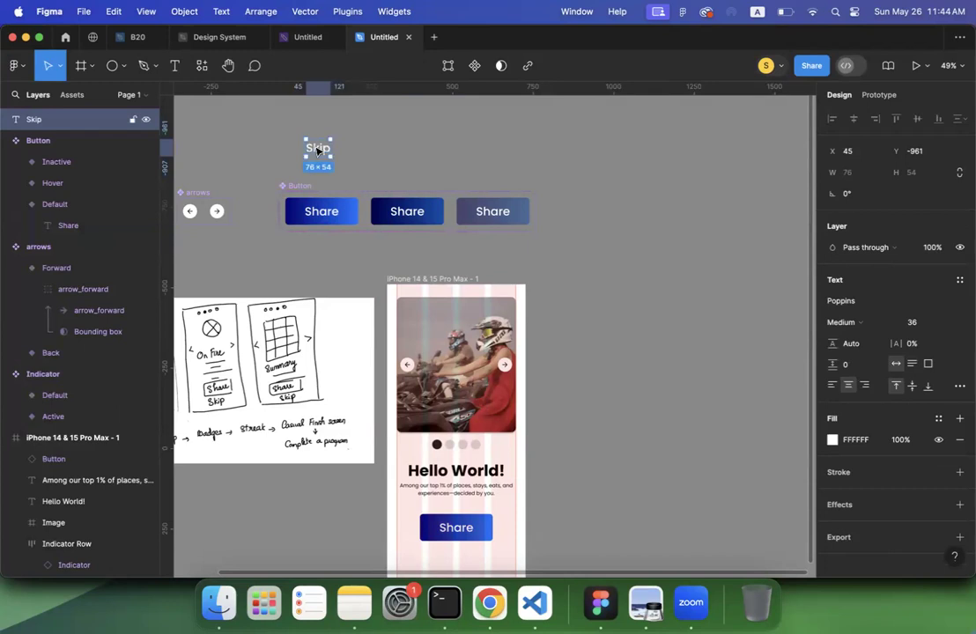
{"action": "right_click", "coordinate": [317, 149]}
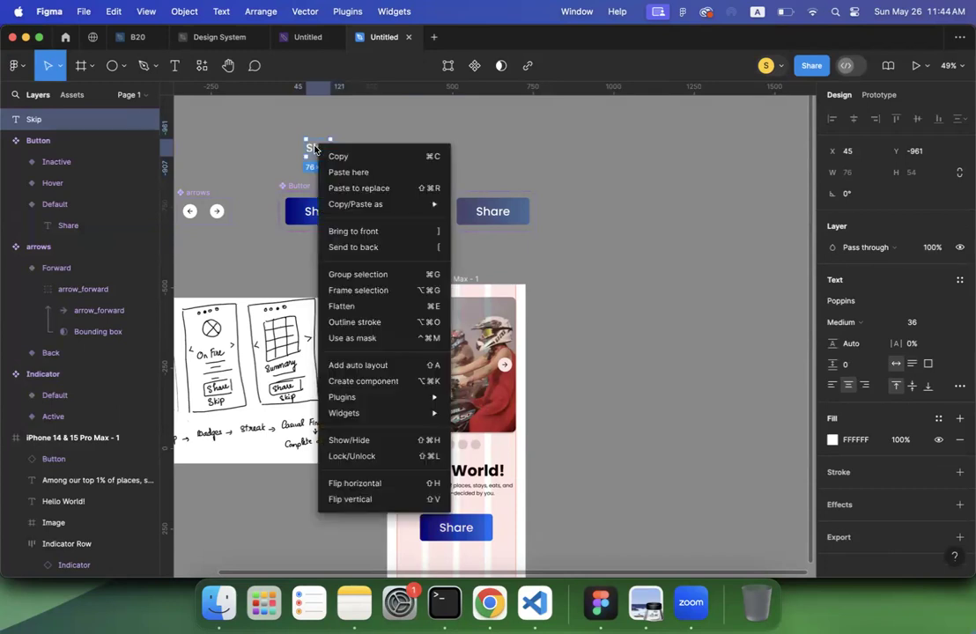
{"action": "left_click", "coordinate": [356, 290]}
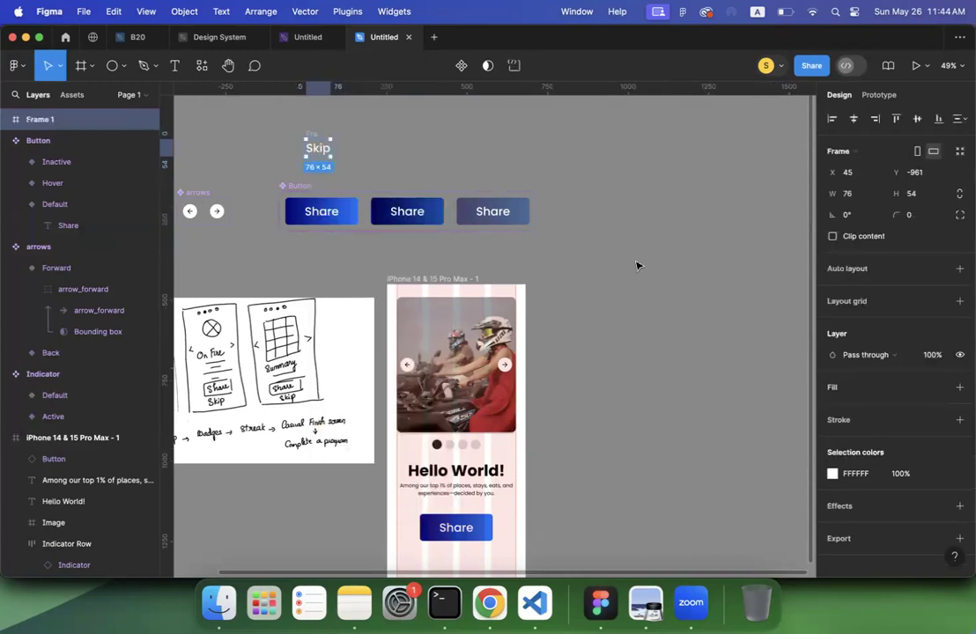
{"action": "scroll", "coordinate": [917, 308], "scroll_direction": "down", "scroll_amount": 1}
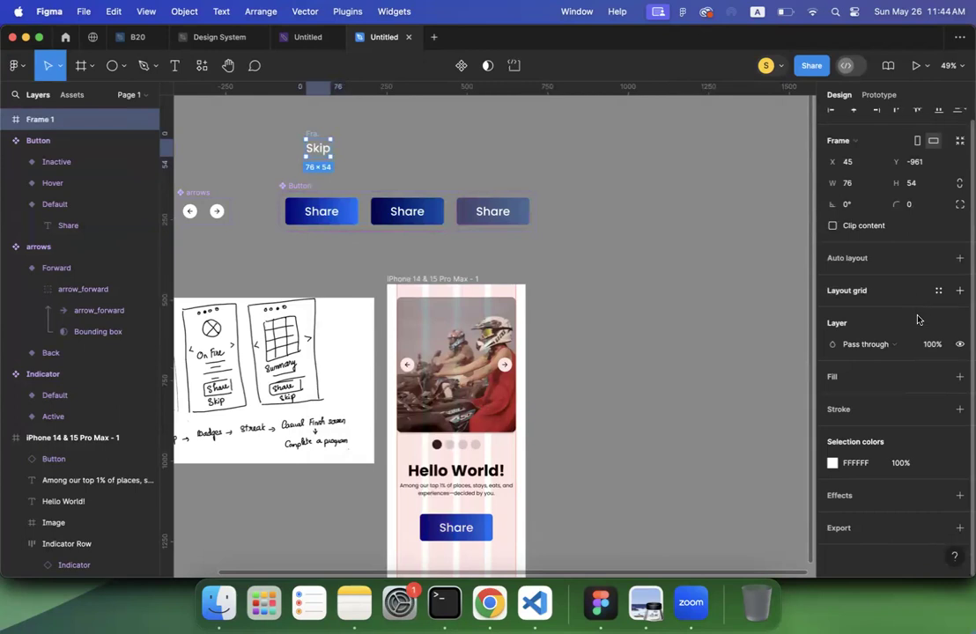
Step: Give the Skip frame a black 000000 fill at 25% opacity
{"action": "left_click", "coordinate": [959, 376]}
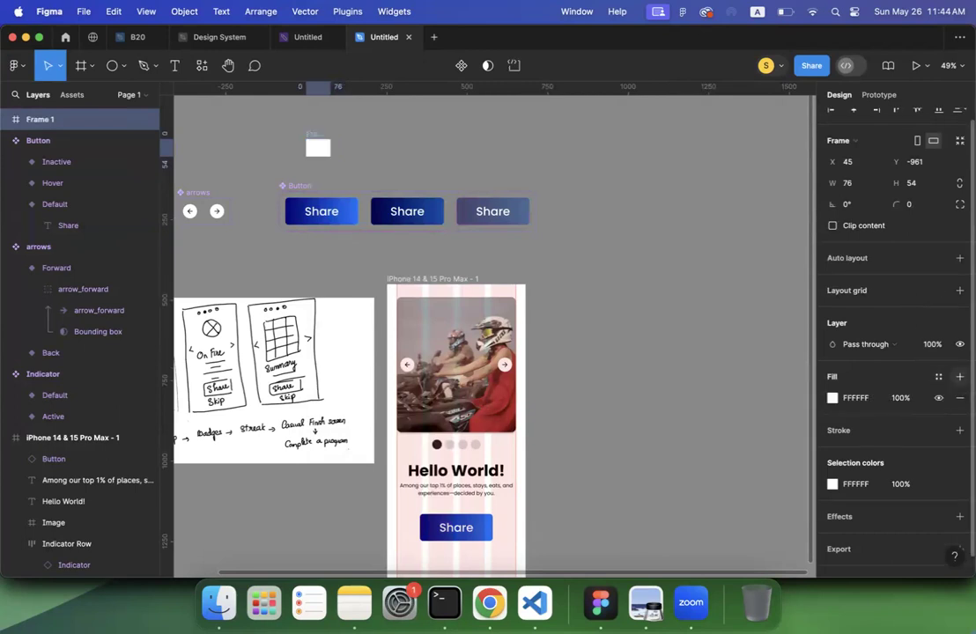
{"action": "left_click", "coordinate": [833, 398]}
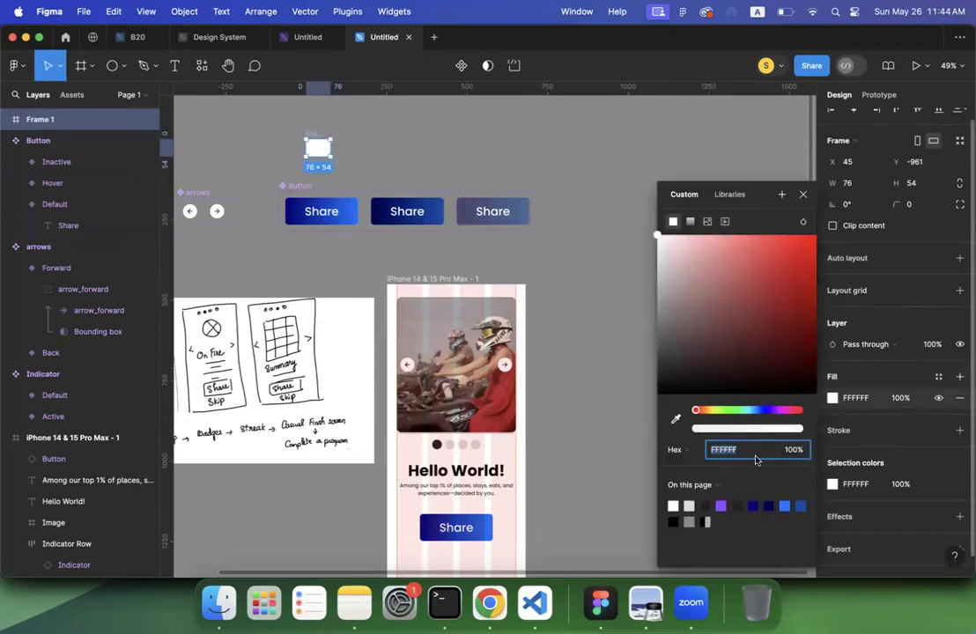
{"action": "left_click", "coordinate": [704, 522]}
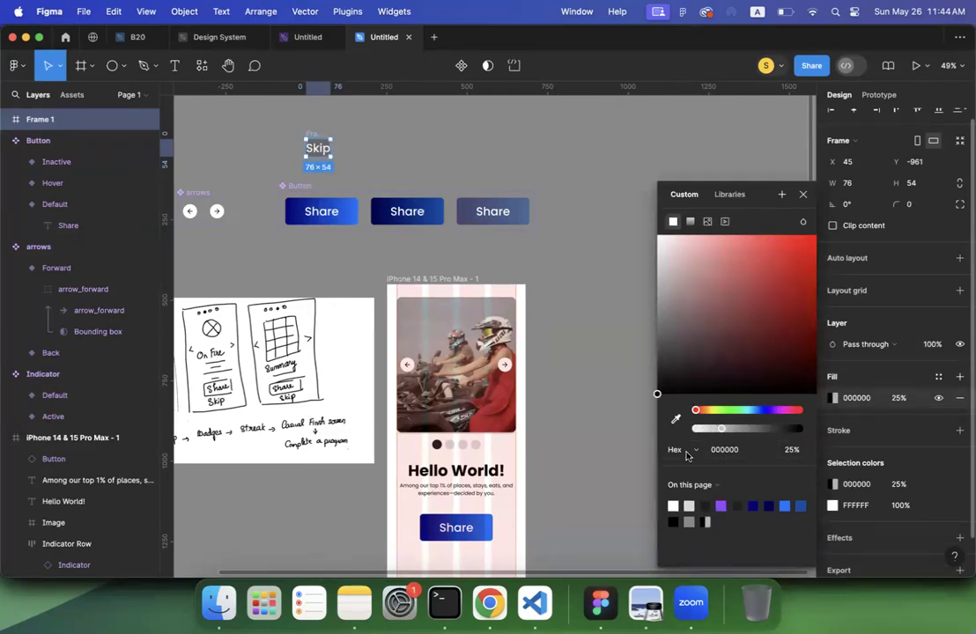
Step: Apply auto layout to the Skip frame with 60 horizontal and 15 vertical padding, matching the Share button
{"action": "left_click", "coordinate": [344, 211]}
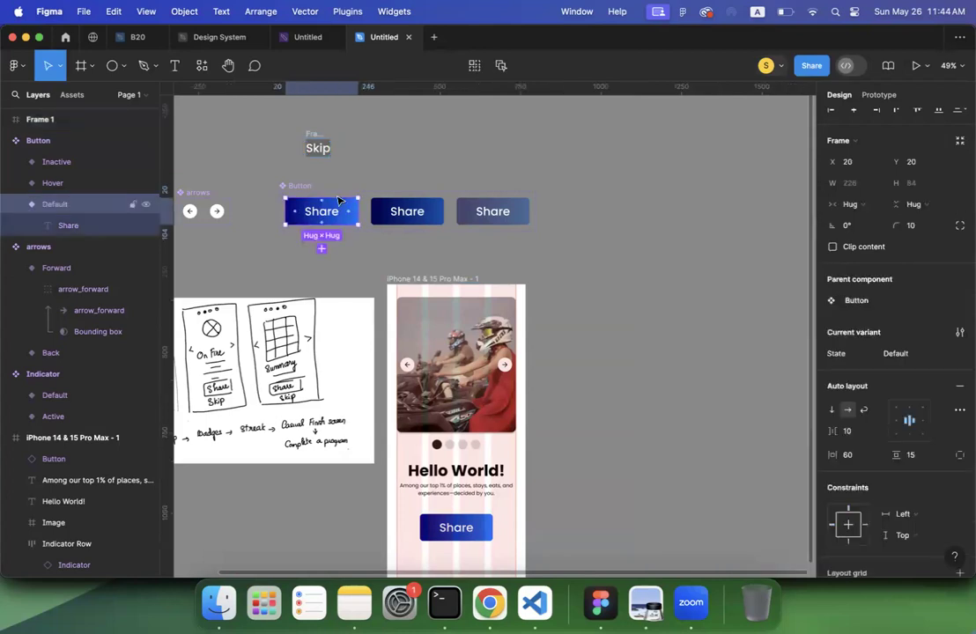
{"action": "left_click", "coordinate": [318, 148]}
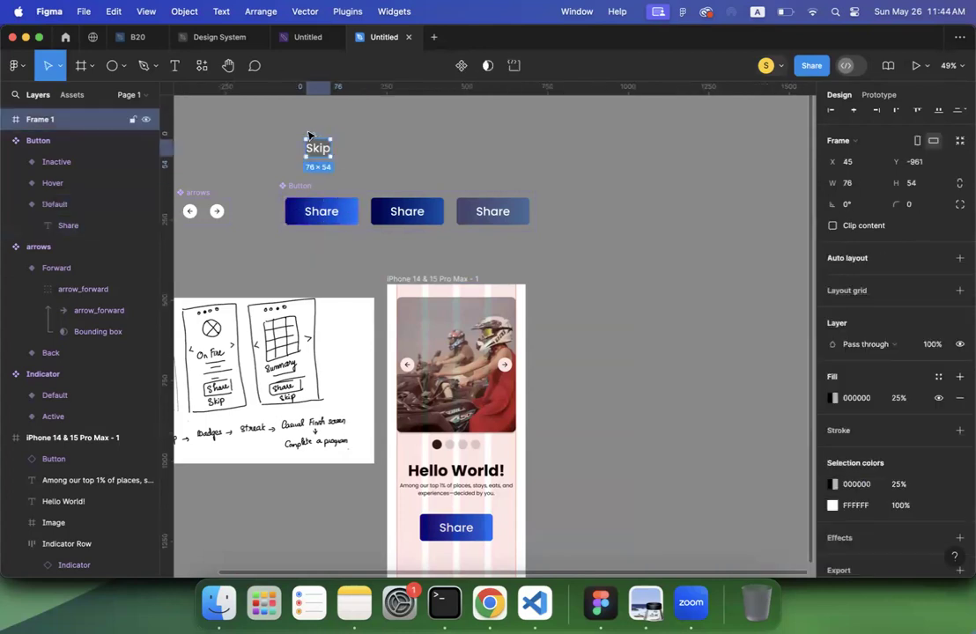
{"action": "left_click", "coordinate": [960, 258]}
{"action": "left_click", "coordinate": [851, 348]}
{"action": "type", "text": "60"}
{"action": "key", "text": "Tab"}
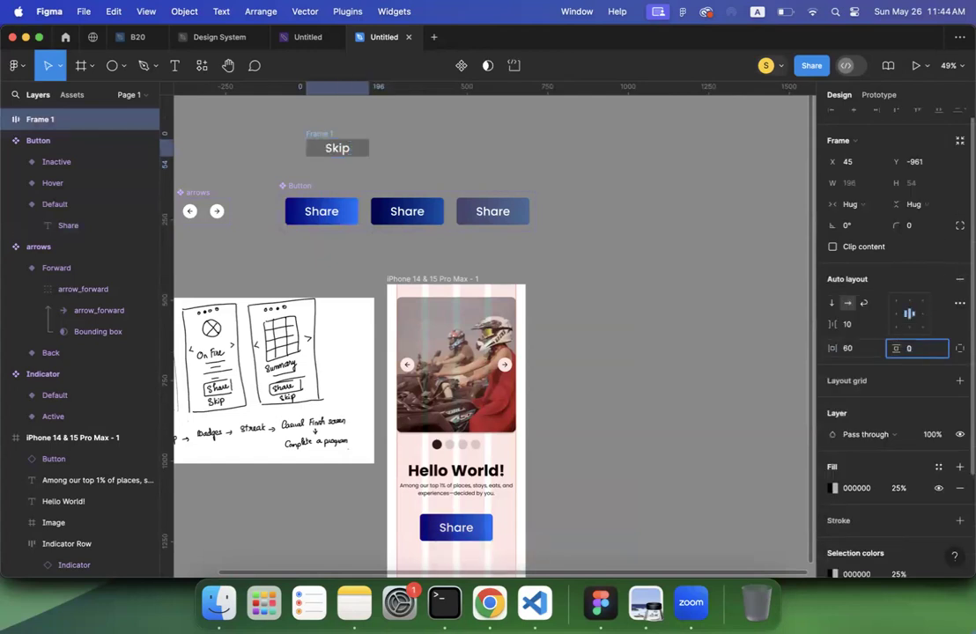
{"action": "type", "text": "15"}
{"action": "key", "text": "Return"}
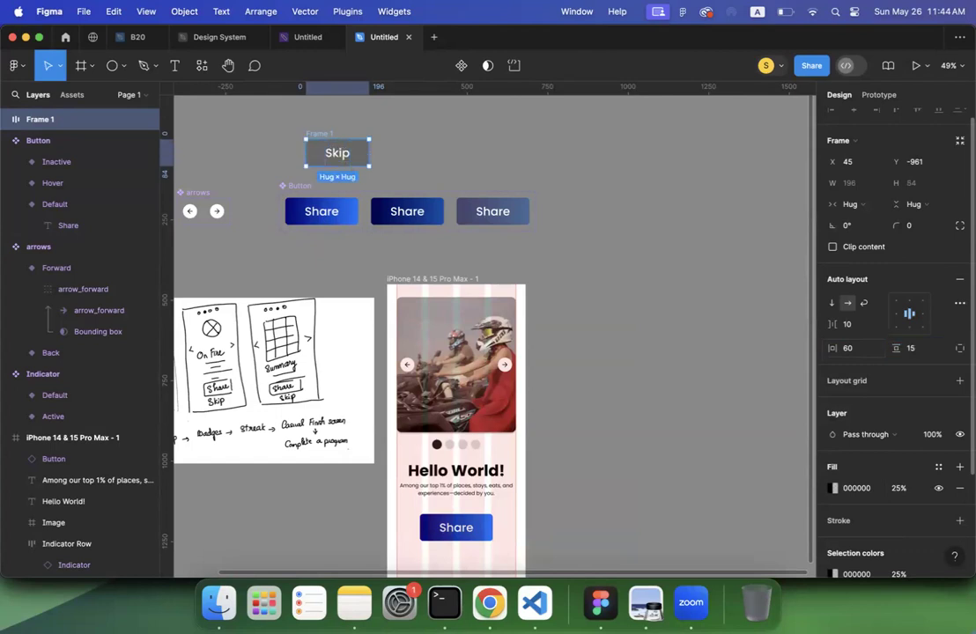
Step: Round the Skip frame's corners to a radius of 10
{"action": "key", "text": "1"}
{"action": "key", "text": "0"}
{"action": "left_click", "coordinate": [917, 228]}
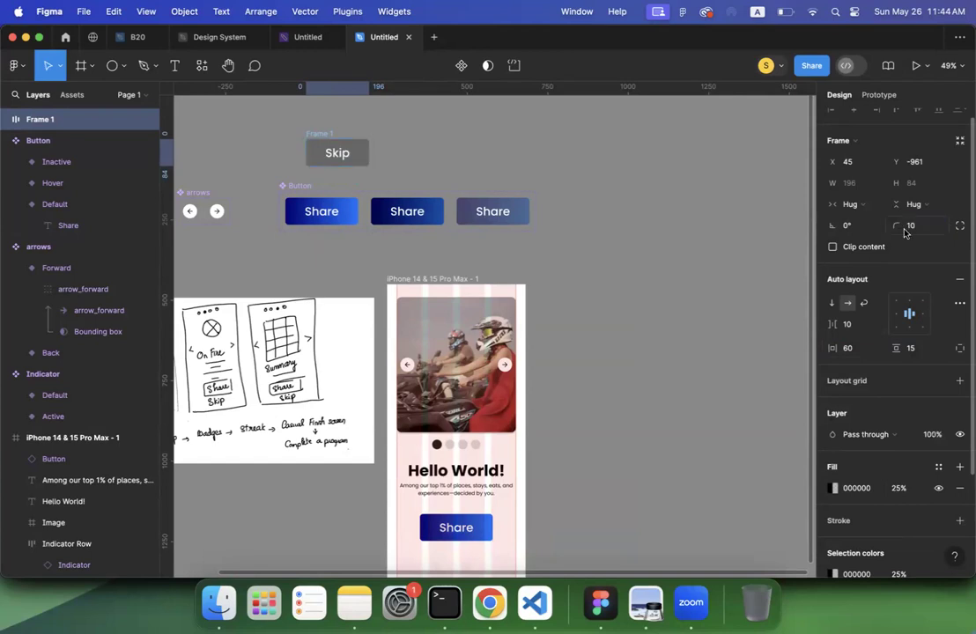
{"action": "left_click", "coordinate": [582, 238]}
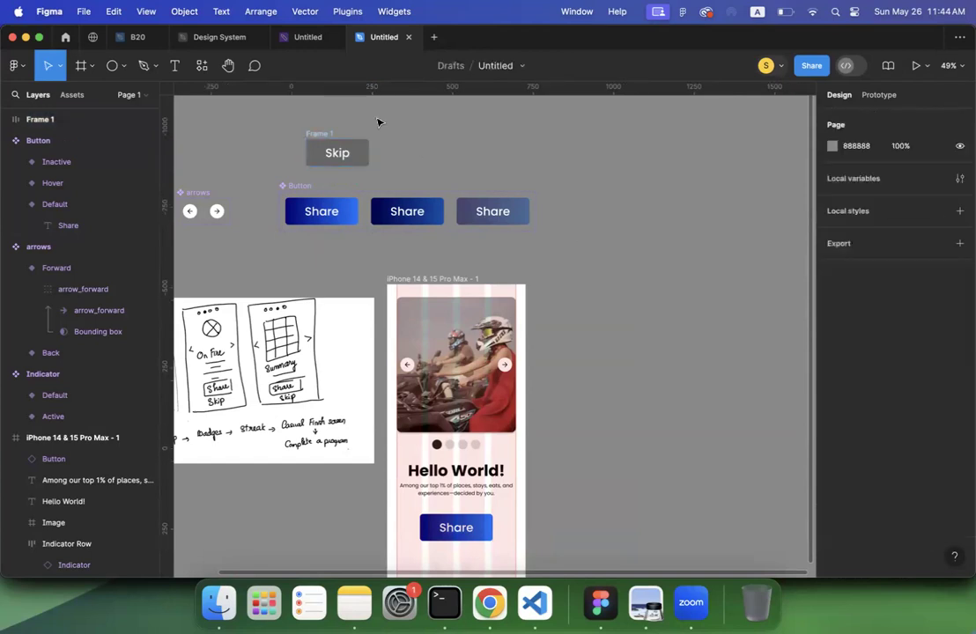
Step: Move the Skip frame to X -23, Y -963 above the Share variants and rename it Default
{"action": "left_click_drag", "start_coordinate": [321, 136], "coordinate": [303, 139]}
{"action": "double_click", "coordinate": [297, 133]}
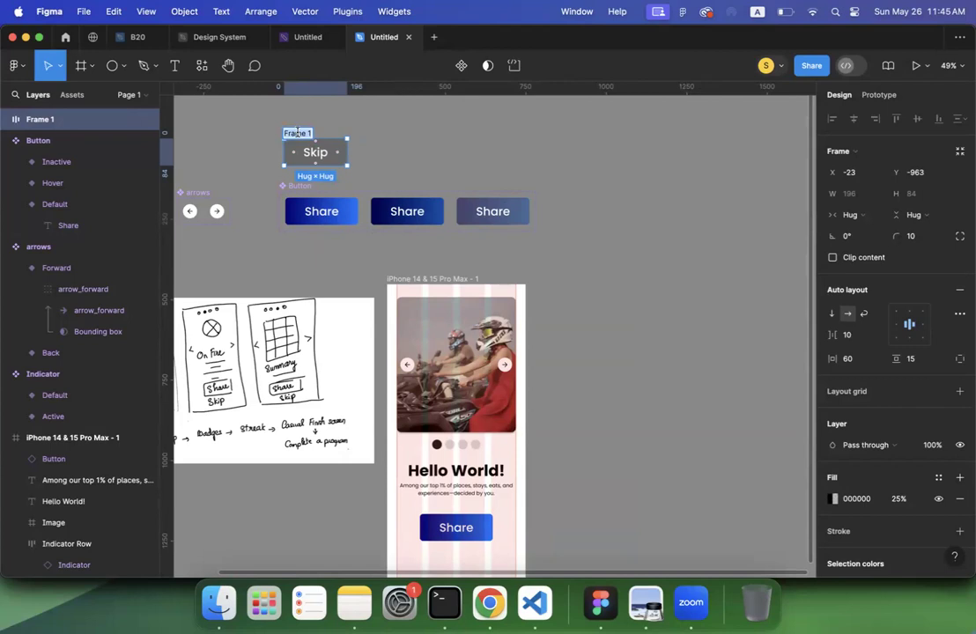
{"action": "type", "text": "Regula"}
{"action": "double_click", "coordinate": [302, 133]}
{"action": "type", "text": "Default"}
{"action": "key", "text": "Return"}
{"action": "left_click", "coordinate": [374, 134]}
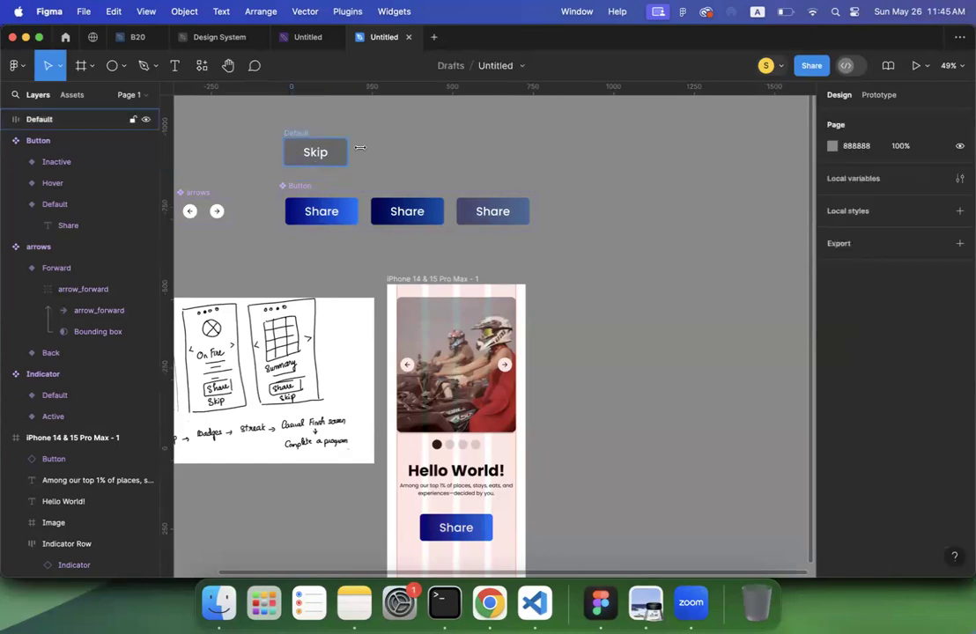
Step: Duplicate the Default Skip frame beside itself and name the copy Hover
{"action": "left_click", "coordinate": [324, 151]}
{"action": "key", "text": "super+d"}
{"action": "double_click", "coordinate": [372, 133]}
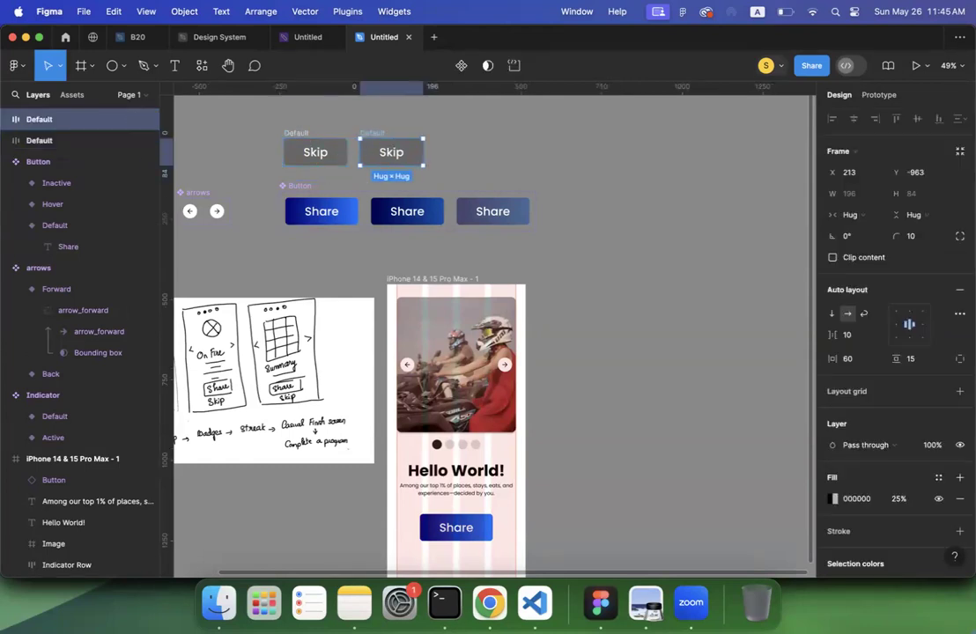
{"action": "type", "text": "Hover!"}
{"action": "key", "text": "BackSpace"}
{"action": "key", "text": "Return"}
Step: Duplicate the Hover Skip frame as a third state and name the copy Inactive
{"action": "key", "text": "super+d"}
{"action": "double_click", "coordinate": [448, 136]}
{"action": "type", "text": "Inac"}
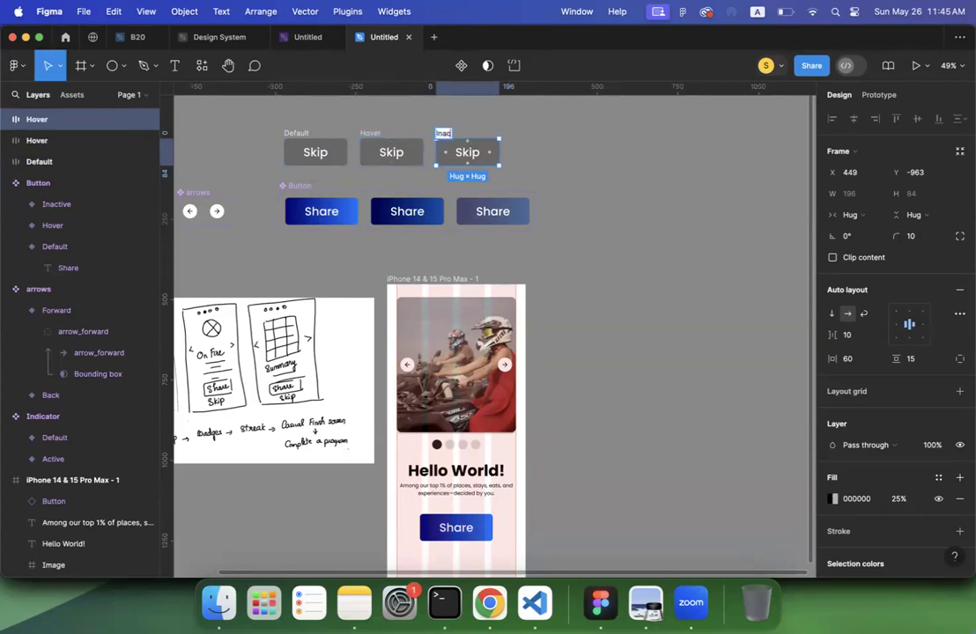
{"action": "type", "text": "tive"}
{"action": "key", "text": "Return"}
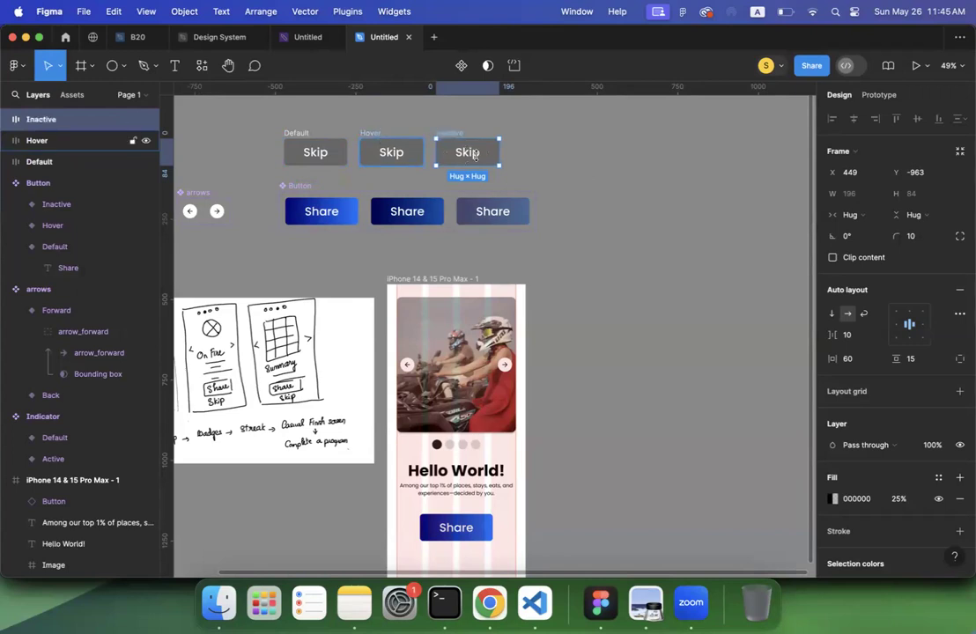
Step: Set the Hover Skip frame's fill opacity to 50%
{"action": "left_click", "coordinate": [378, 133]}
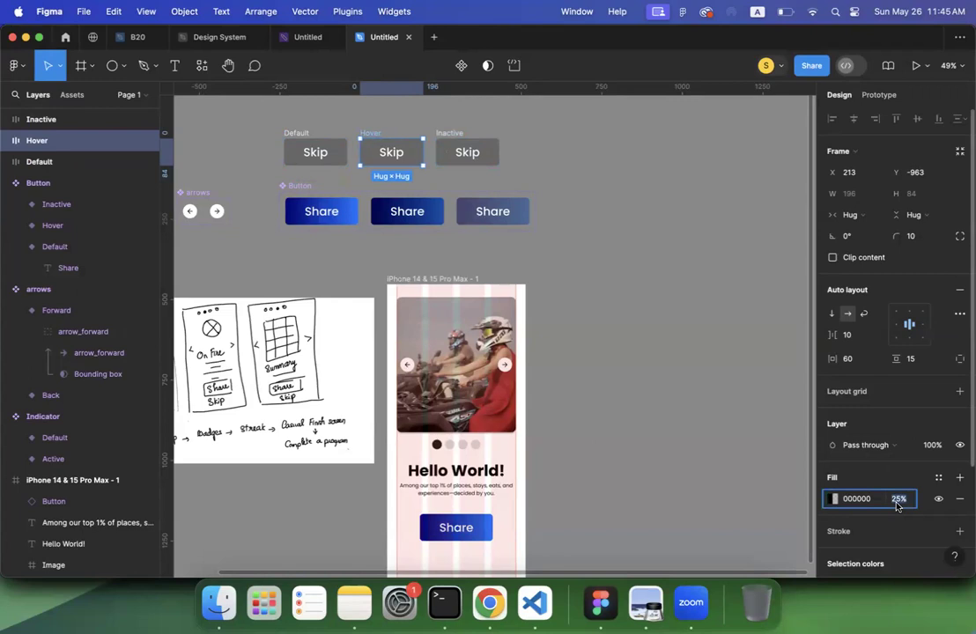
{"action": "type", "text": "50"}
{"action": "key", "text": "Return"}
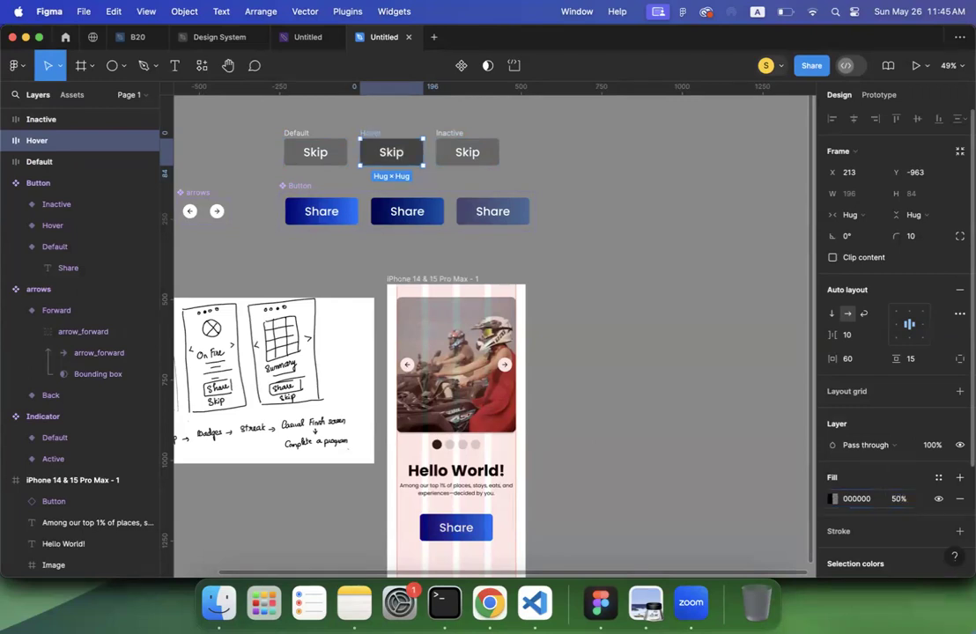
Step: Try a 0% fill opacity on the Inactive Skip frame and set it back to 25%
{"action": "left_click", "coordinate": [456, 139]}
{"action": "left_click", "coordinate": [895, 499]}
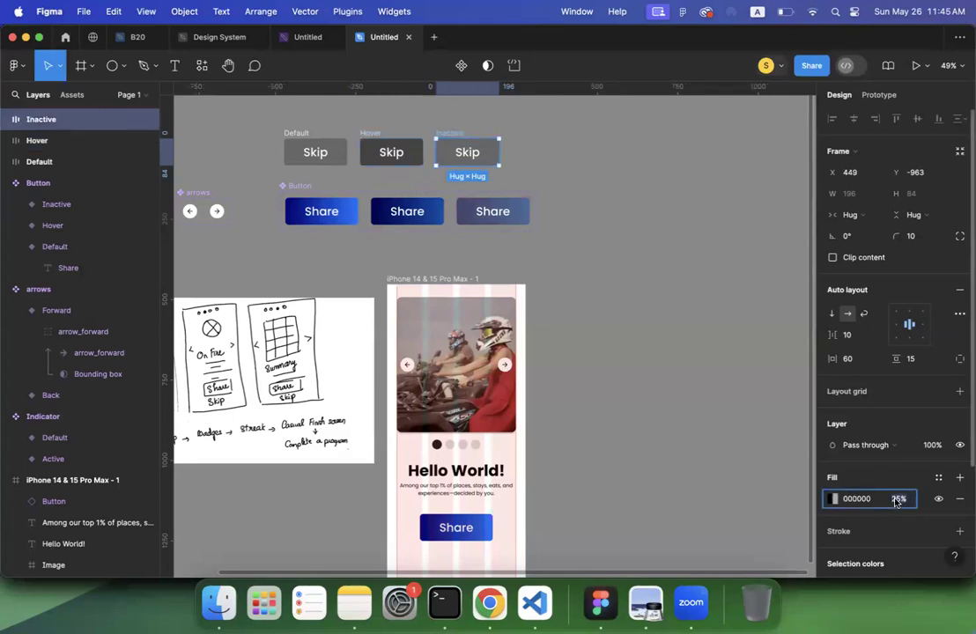
{"action": "type", "text": "0"}
{"action": "key", "text": "Return"}
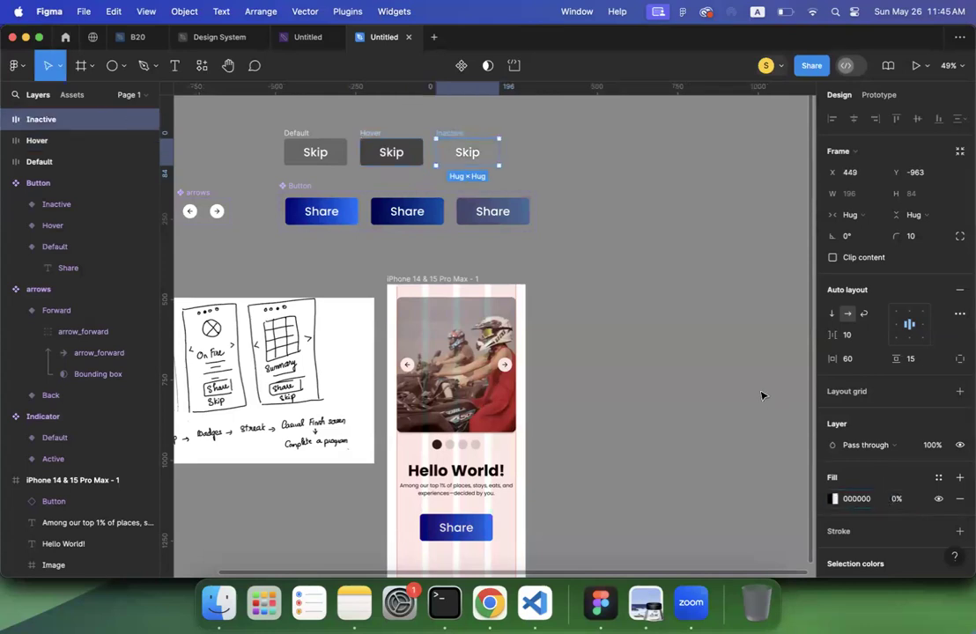
{"action": "left_click", "coordinate": [899, 499]}
{"action": "type", "text": "2"}
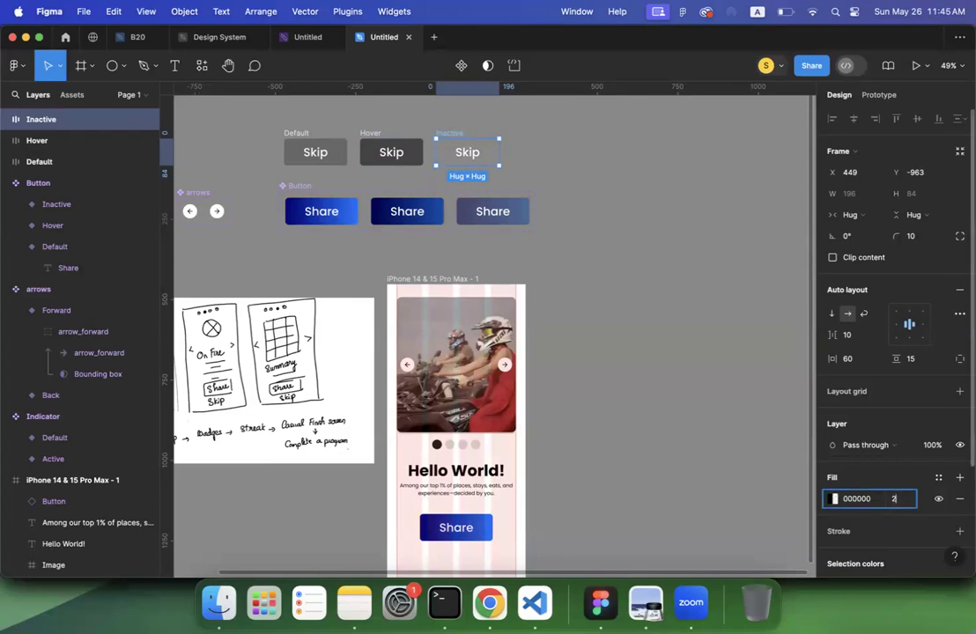
{"action": "type", "text": "5"}
{"action": "key", "text": "Return"}
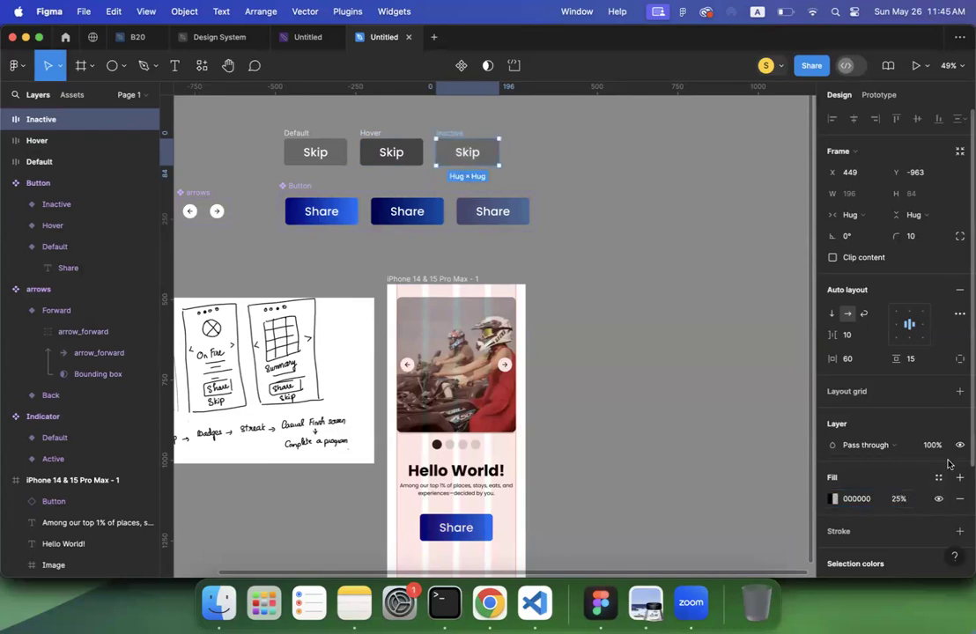
Step: Set the Inactive Skip frame's layer opacity to 50%
{"action": "left_click", "coordinate": [931, 446]}
{"action": "type", "text": "50"}
{"action": "key", "text": "Return"}
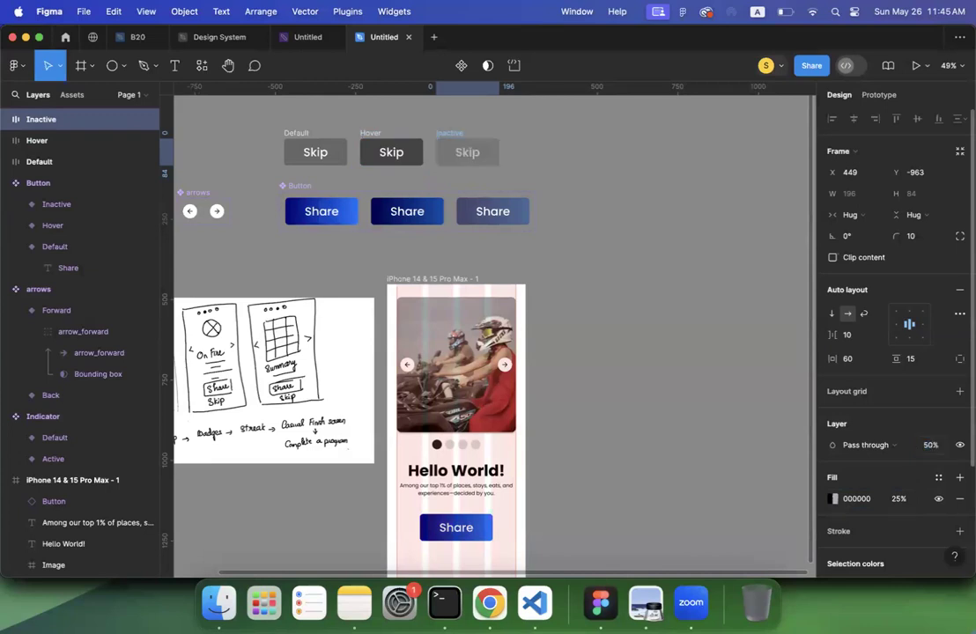
{"action": "left_click", "coordinate": [622, 279]}
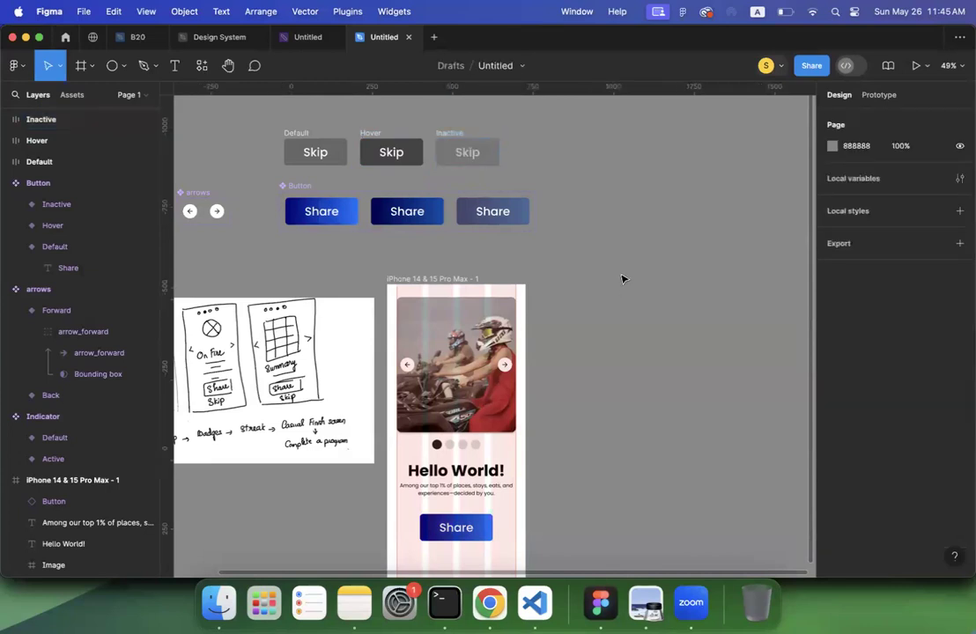
Step: Move the three Skip frames together to Y -957 and combine them into a component set
{"action": "left_click_drag", "start_coordinate": [242, 110], "coordinate": [512, 180]}
{"action": "mouse_move", "coordinate": [297, 134]}
{"action": "left_mouse_down"}
{"action": "mouse_move", "coordinate": [557, 174]}
{"action": "mouse_move", "coordinate": [576, 199]}
{"action": "mouse_move", "coordinate": [393, 231]}
{"action": "mouse_move", "coordinate": [331, 138]}
{"action": "mouse_move", "coordinate": [289, 136]}
{"action": "left_mouse_up"}
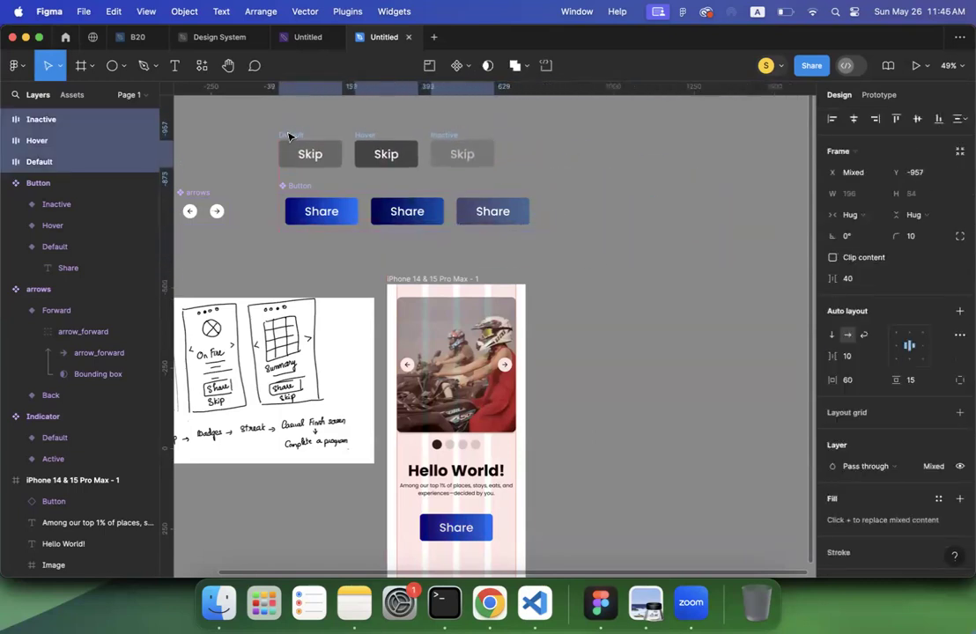
{"action": "left_click", "coordinate": [465, 66]}
{"action": "left_click", "coordinate": [467, 129]}
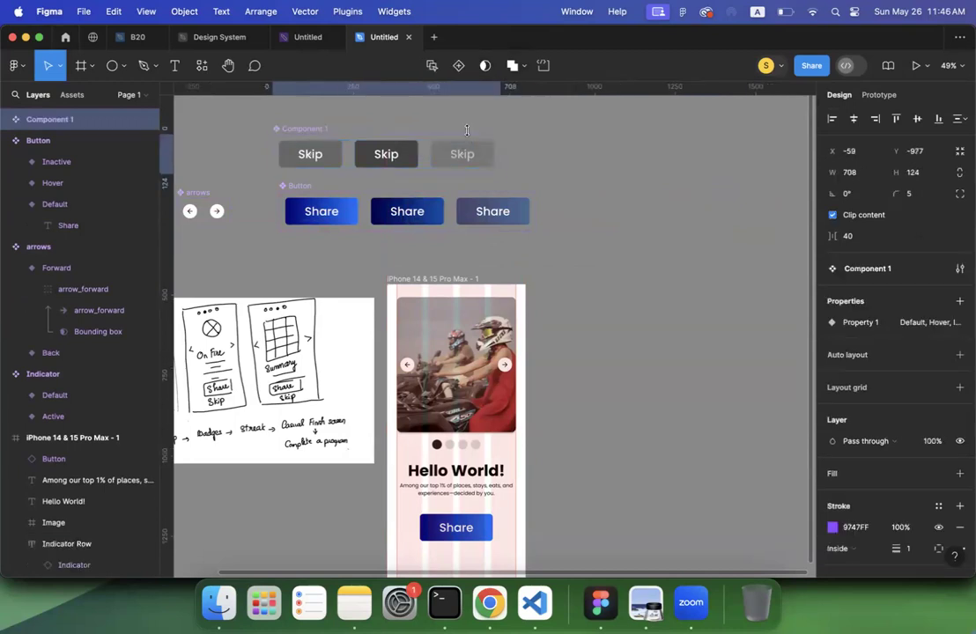
Step: Rename the Skip component set as Secondary Button, name its variant property State, and check the variants
{"action": "double_click", "coordinate": [305, 132]}
{"action": "type", "text": "S"}
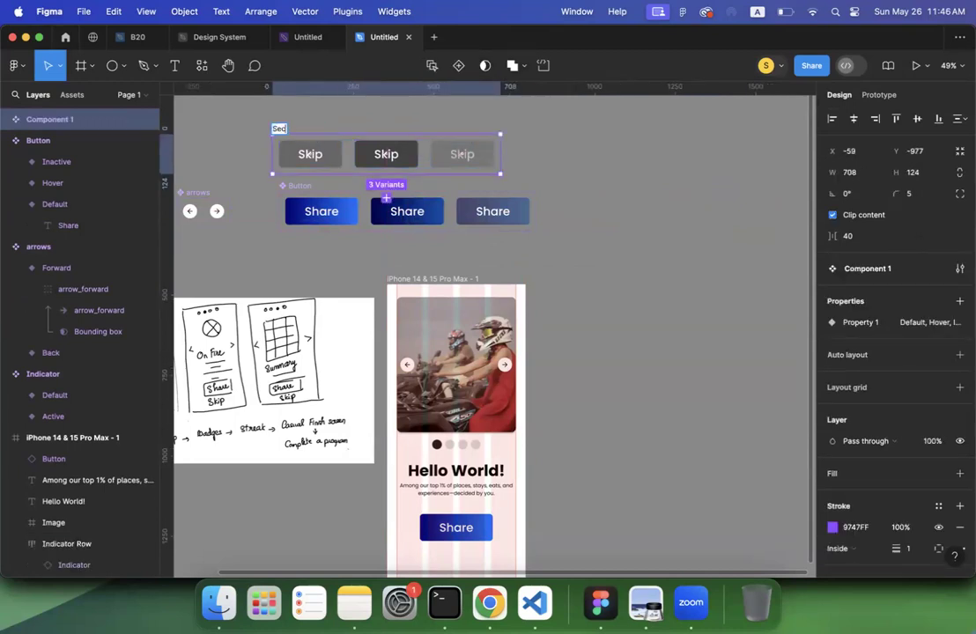
{"action": "type", "text": "econdary Button"}
{"action": "key", "text": "Return"}
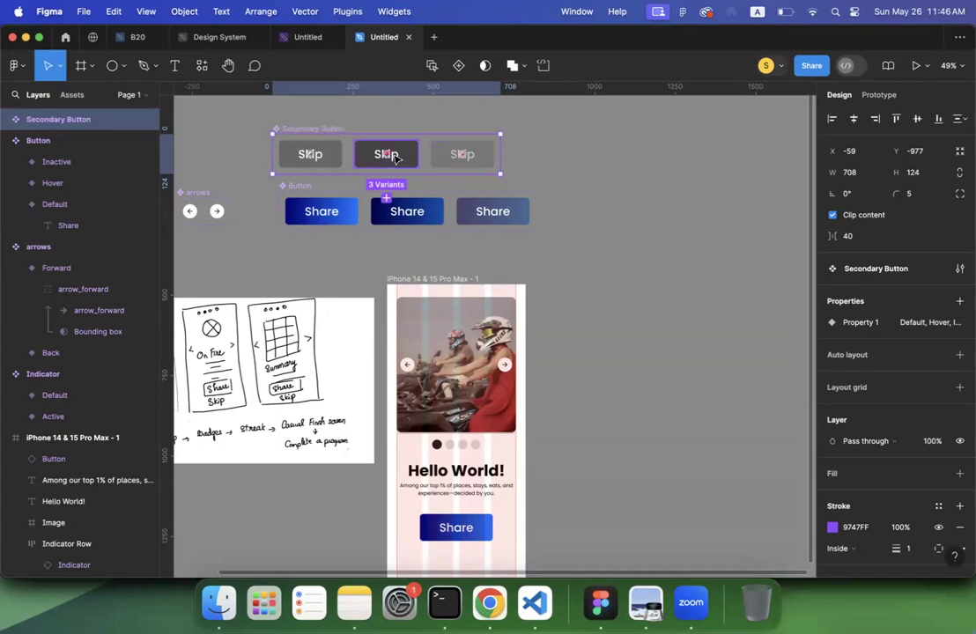
{"action": "double_click", "coordinate": [859, 322]}
{"action": "type", "text": "State"}
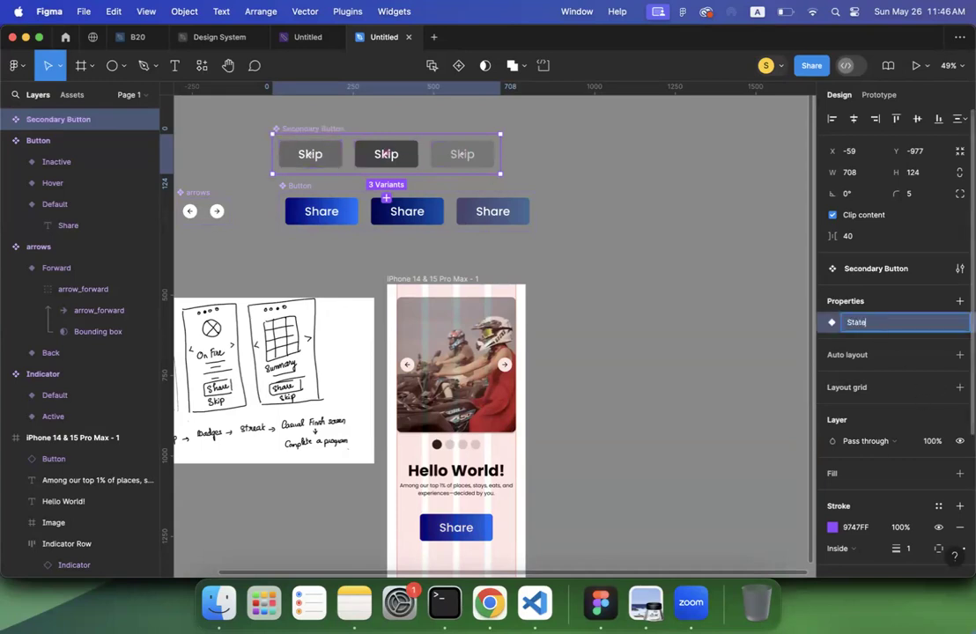
{"action": "key", "text": "Return"}
{"action": "left_click", "coordinate": [319, 165]}
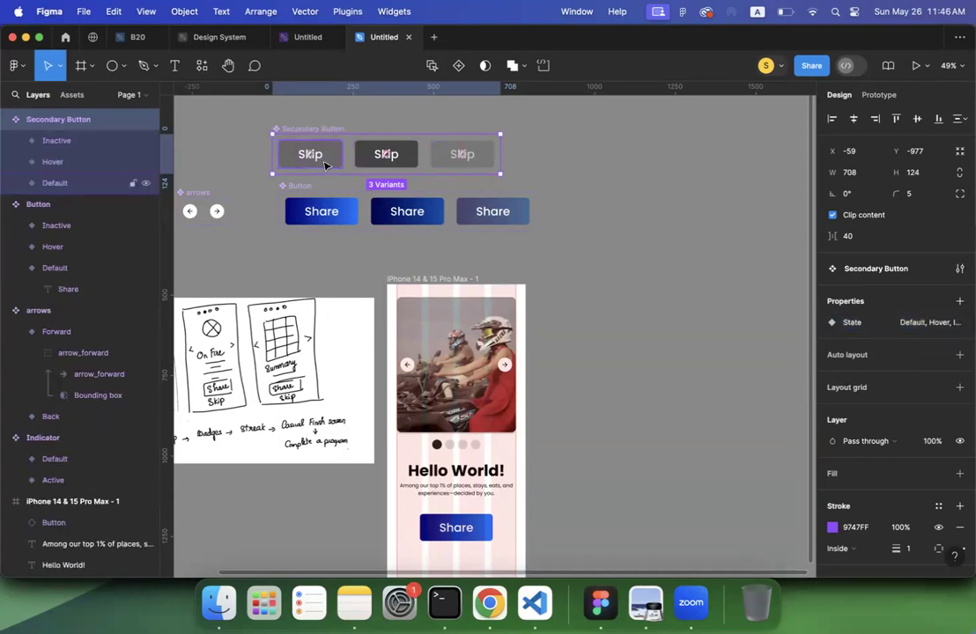
{"action": "left_click", "coordinate": [387, 164]}
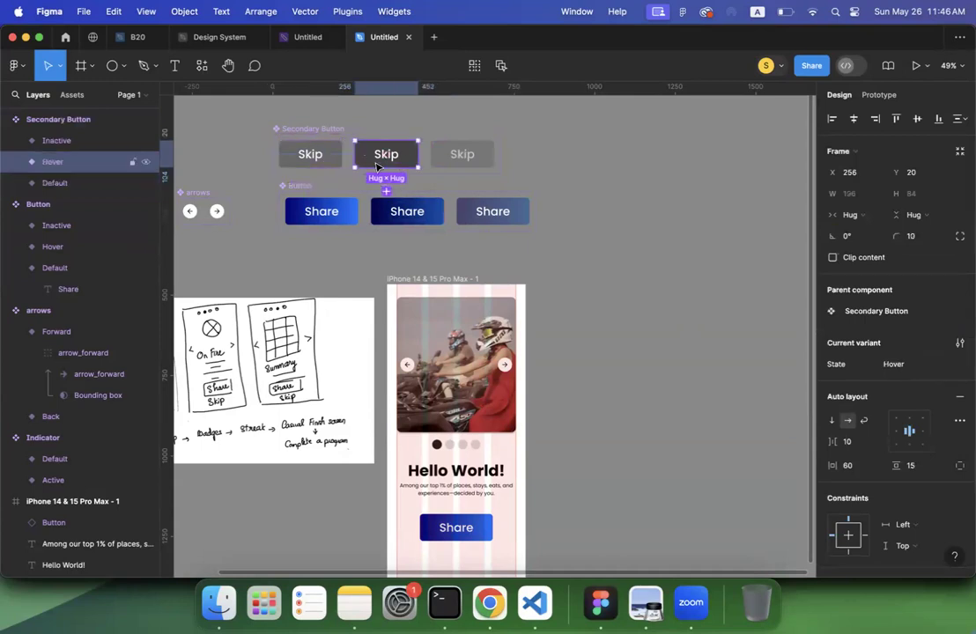
{"action": "left_click", "coordinate": [460, 168]}
{"action": "left_click", "coordinate": [672, 253]}
Step: Place a Default-state Secondary Button instance below the Share button in the iPhone frame at X 117, Y 821
{"action": "scroll", "coordinate": [672, 253], "scroll_direction": "down", "scroll_amount": 5}
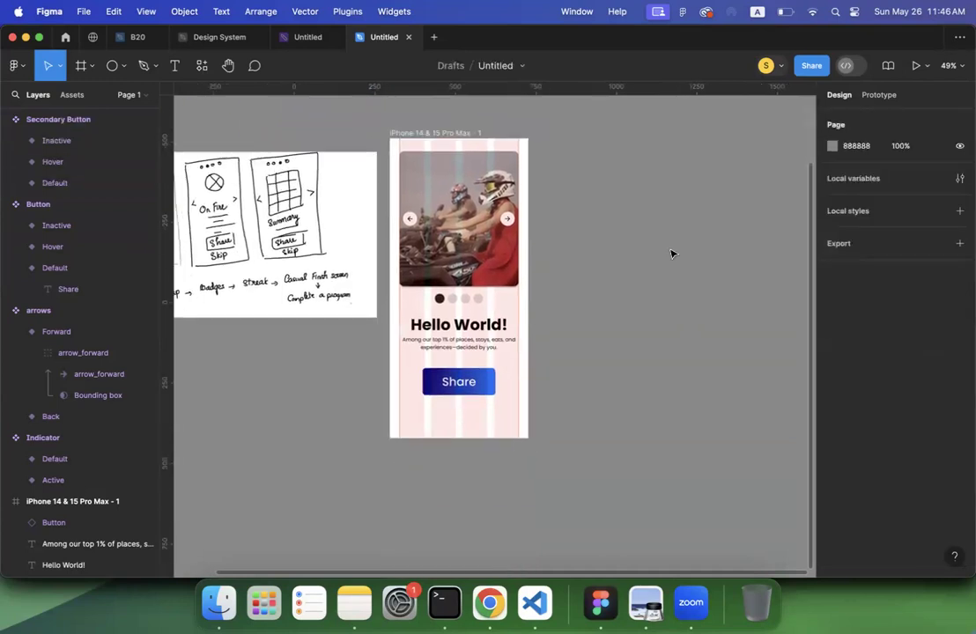
{"action": "left_click", "coordinate": [465, 388]}
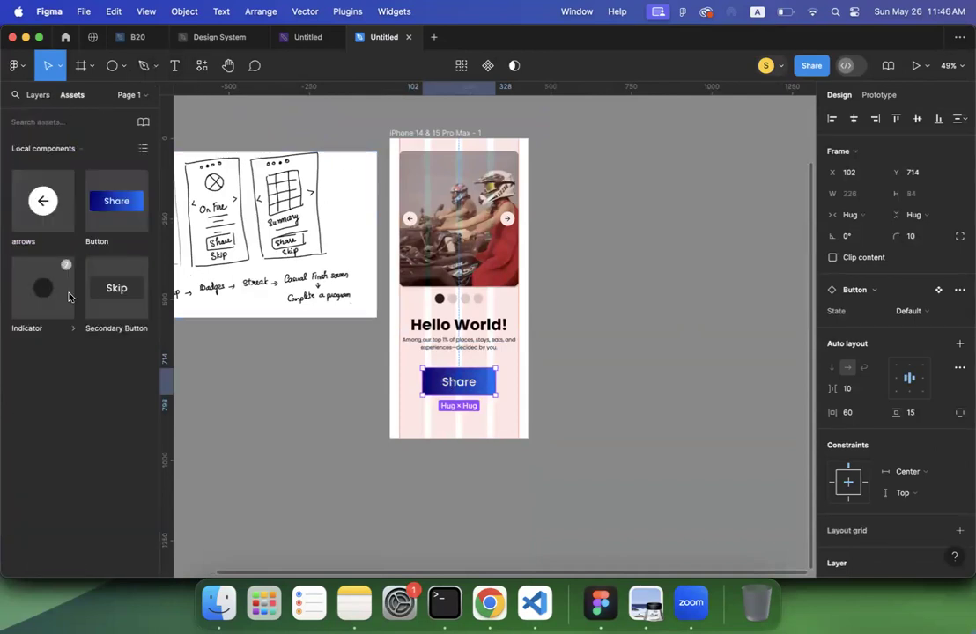
{"action": "left_click_drag", "start_coordinate": [104, 295], "coordinate": [469, 417]}
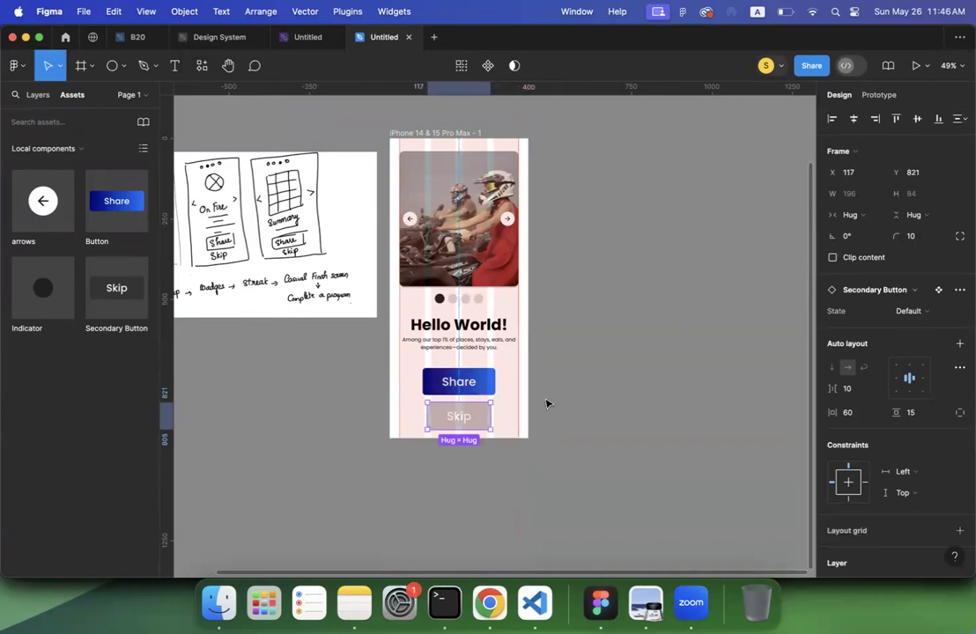
Step: Widen the Skip instance on both sides to X 102 and a width of 226, matching the Share button
{"action": "scroll", "coordinate": [392, 429], "scroll_direction": "up", "scroll_amount": 5}
{"action": "scroll", "coordinate": [401, 435], "scroll_direction": "up", "scroll_amount": 3}
{"action": "scroll", "coordinate": [401, 435], "scroll_direction": "right", "scroll_amount": 3}
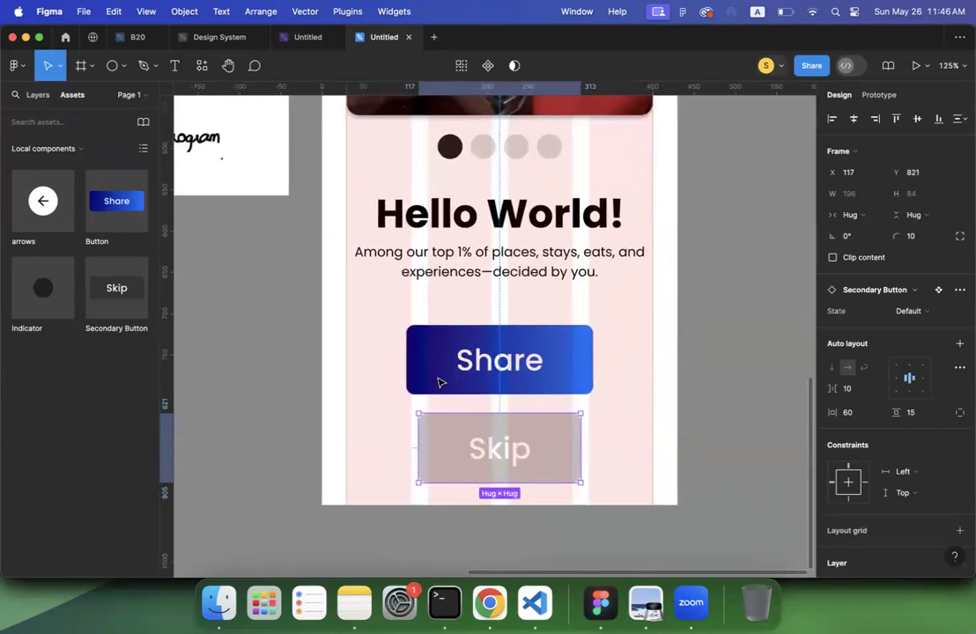
{"action": "left_click_drag", "start_coordinate": [414, 429], "coordinate": [406, 430]}
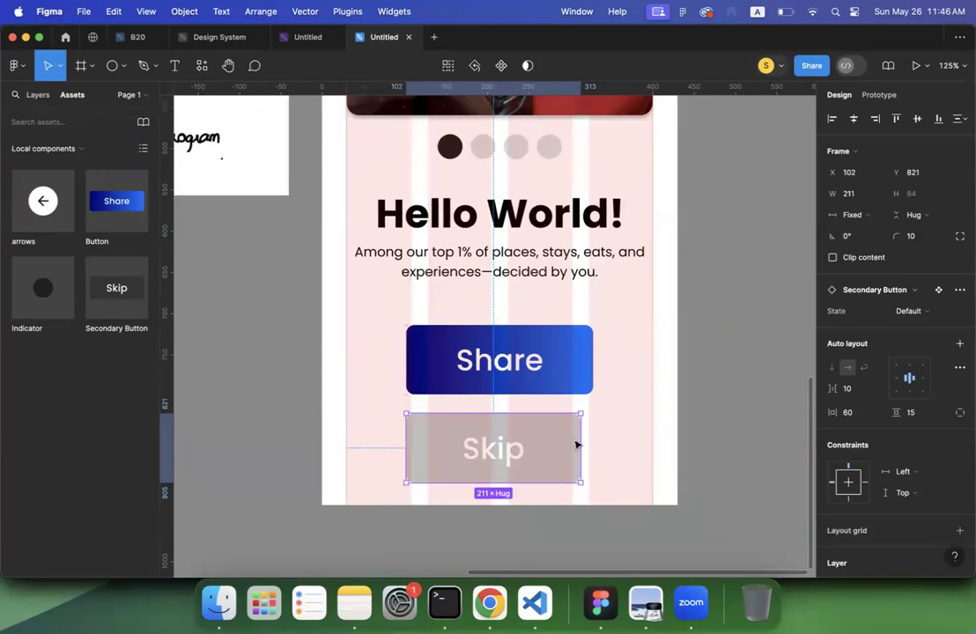
{"action": "left_click_drag", "start_coordinate": [583, 442], "coordinate": [595, 442]}
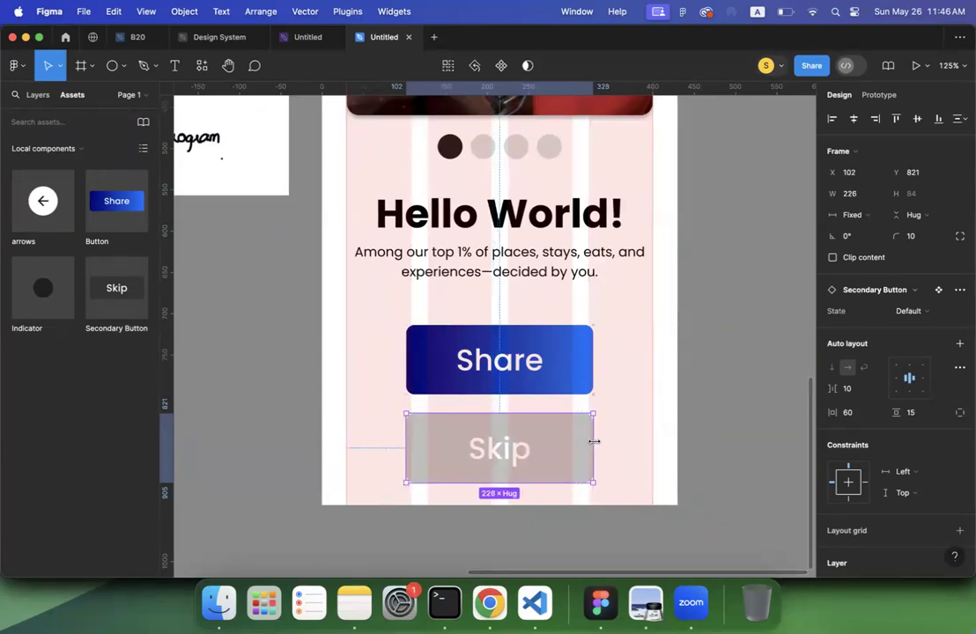
Step: Review the iPhone screen with the resized Skip button and compare it with the Secondary Button and Button component sets
{"action": "left_click", "coordinate": [737, 437]}
{"action": "scroll", "coordinate": [739, 440], "scroll_direction": "down", "scroll_amount": 3}
{"action": "scroll", "coordinate": [738, 440], "scroll_direction": "right", "scroll_amount": 3}
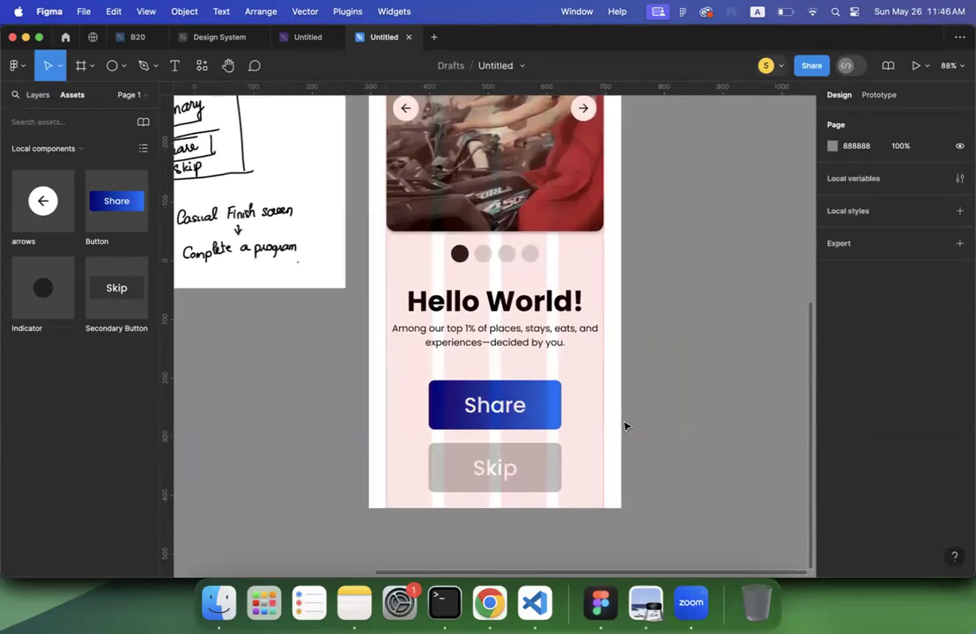
{"action": "scroll", "coordinate": [549, 434], "scroll_direction": "down", "scroll_amount": 3}
{"action": "scroll", "coordinate": [511, 387], "scroll_direction": "up", "scroll_amount": 5}
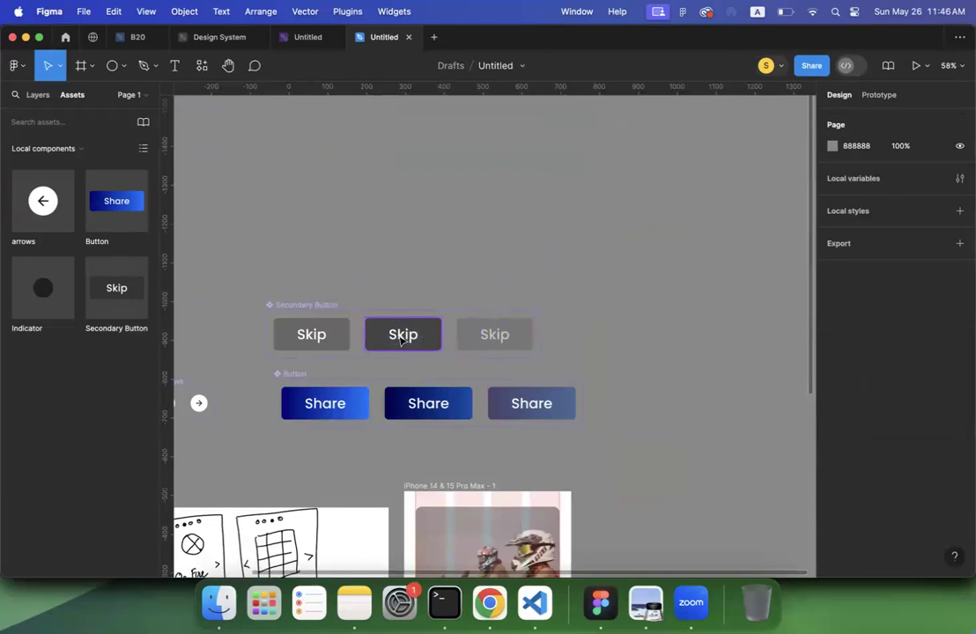
{"action": "scroll", "coordinate": [401, 339], "scroll_direction": "down", "scroll_amount": 10}
{"action": "scroll", "coordinate": [468, 296], "scroll_direction": "up", "scroll_amount": 1}
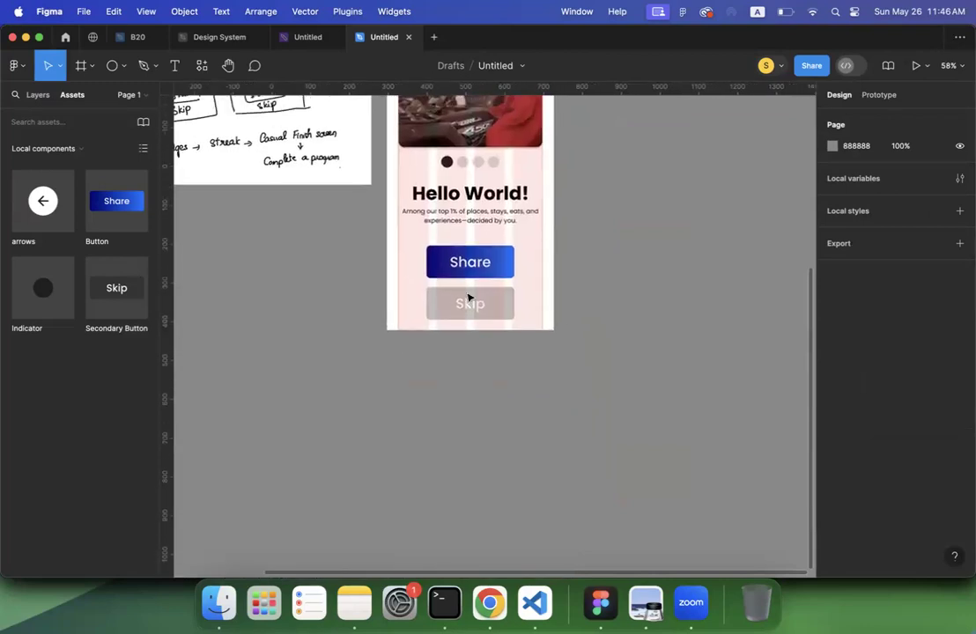
{"action": "scroll", "coordinate": [621, 296], "scroll_direction": "down", "scroll_amount": 3}
{"action": "scroll", "coordinate": [621, 296], "scroll_direction": "down", "scroll_amount": 1}
{"action": "scroll", "coordinate": [621, 296], "scroll_direction": "up", "scroll_amount": 3}
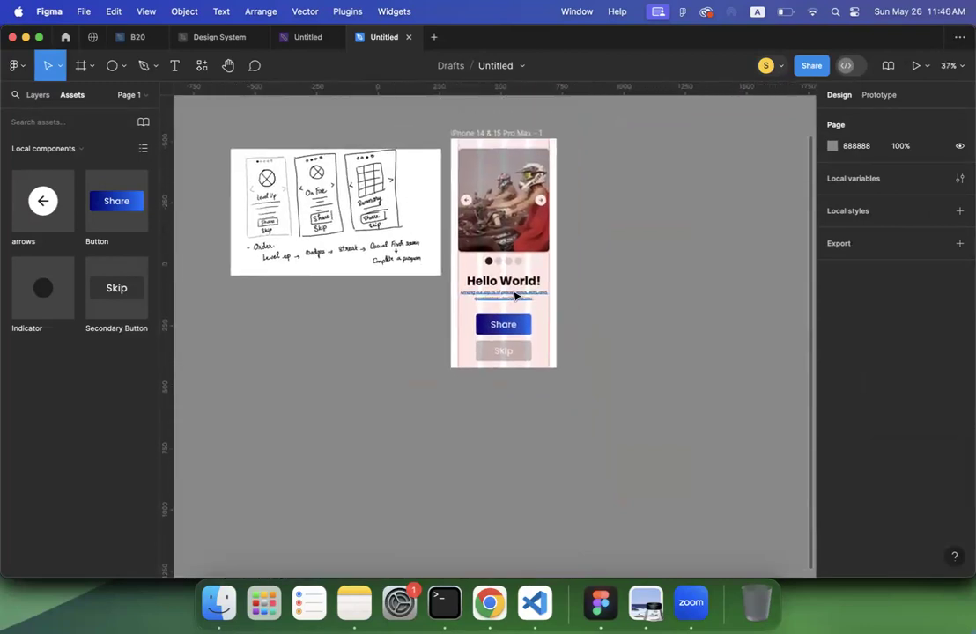
Step: Hide the 4-column layout grid on the iPhone frame and check the clean screen against the wireframes
{"action": "left_click", "coordinate": [490, 134]}
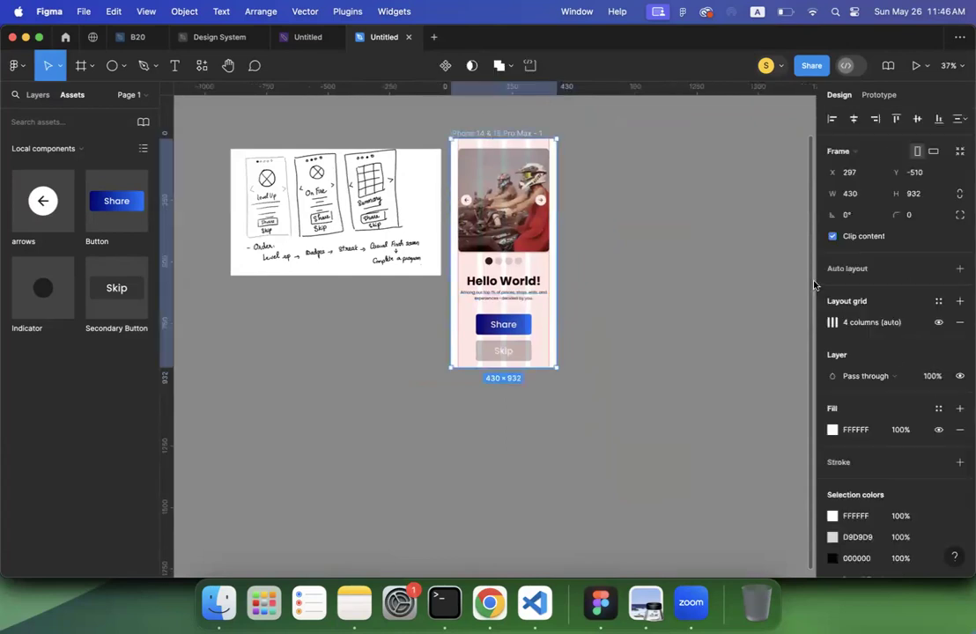
{"action": "left_click", "coordinate": [938, 324]}
{"action": "left_click", "coordinate": [660, 290]}
{"action": "scroll", "coordinate": [661, 291], "scroll_direction": "up", "scroll_amount": 5}
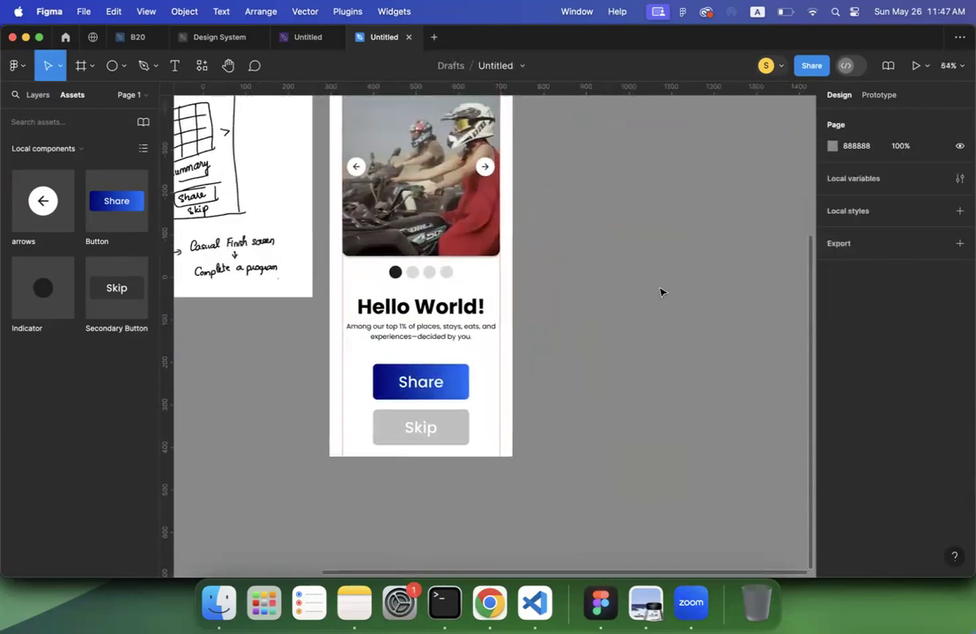
{"action": "scroll", "coordinate": [661, 292], "scroll_direction": "up", "scroll_amount": 3}
{"action": "scroll", "coordinate": [660, 292], "scroll_direction": "left", "scroll_amount": 2}
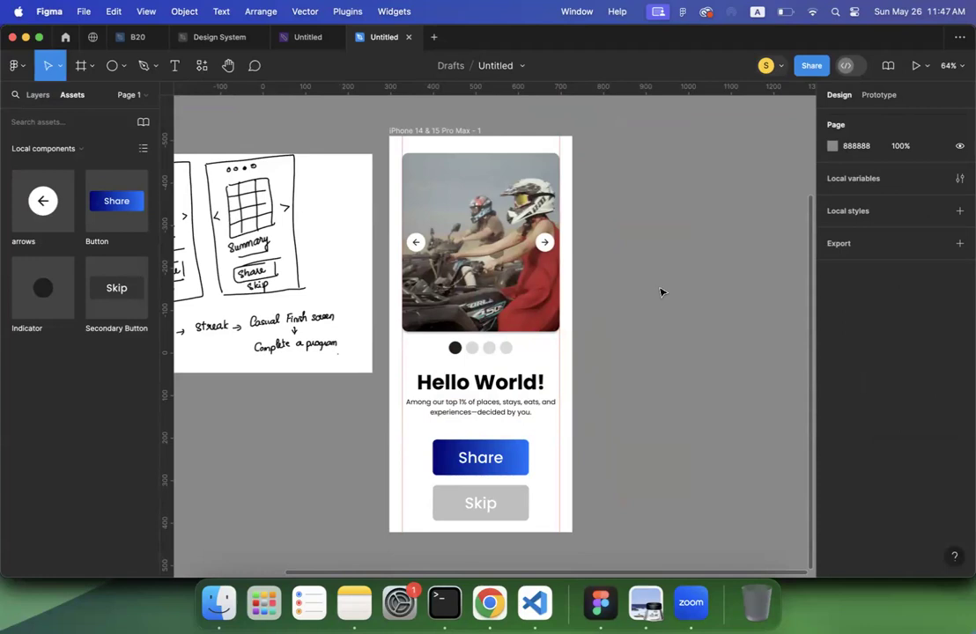
{"action": "scroll", "coordinate": [660, 291], "scroll_direction": "down", "scroll_amount": 1}
{"action": "scroll", "coordinate": [661, 291], "scroll_direction": "left", "scroll_amount": 3}
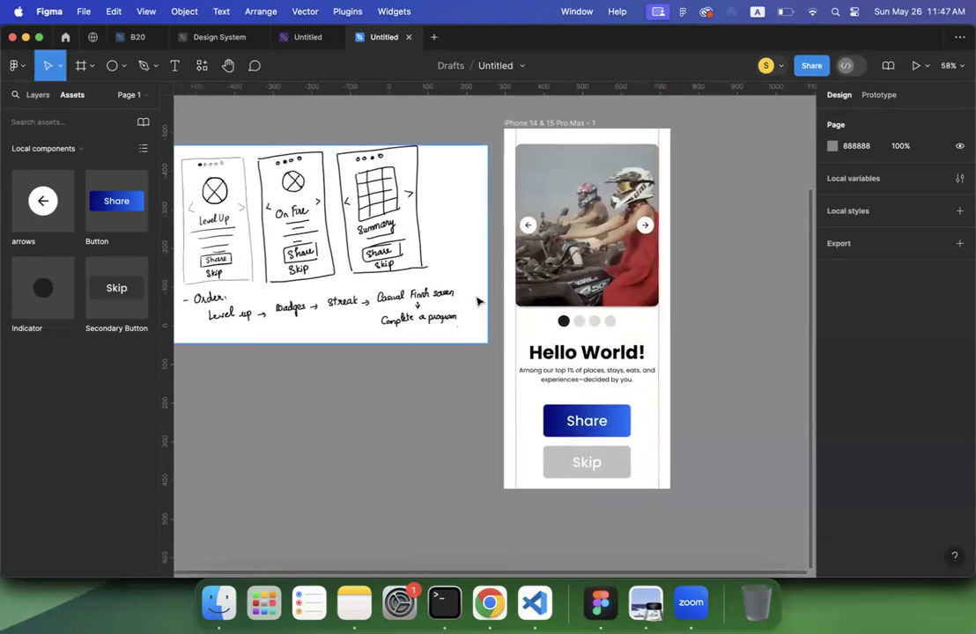
{"action": "scroll", "coordinate": [478, 302], "scroll_direction": "right", "scroll_amount": 1}
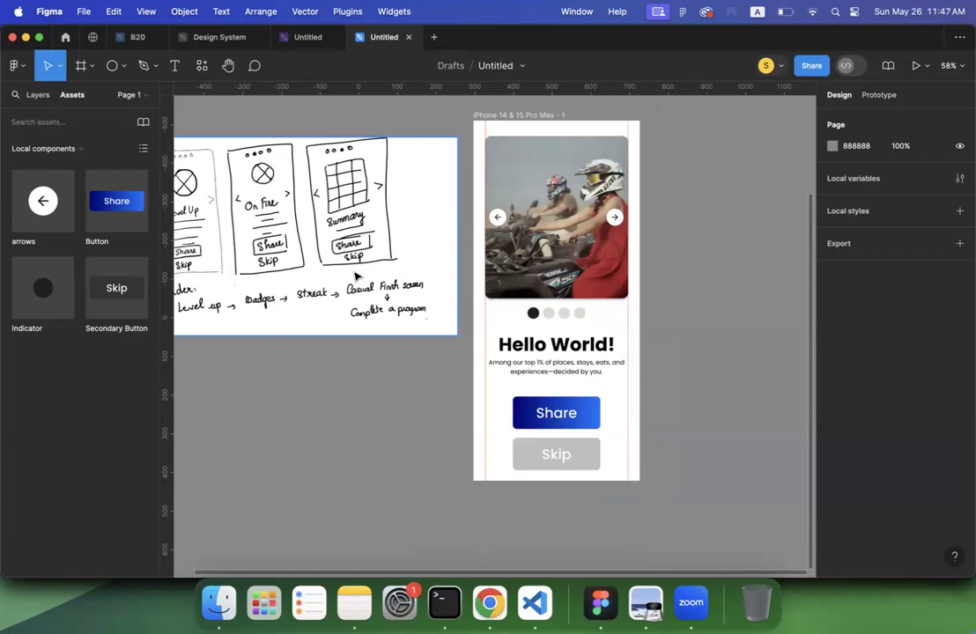
Step: Duplicate the iPhone frame beside the original and name the two frames 1 and 2
{"action": "left_click", "coordinate": [537, 116]}
{"action": "scroll", "coordinate": [537, 116], "scroll_direction": "right", "scroll_amount": 3}
{"action": "scroll", "coordinate": [536, 116], "scroll_direction": "up", "scroll_amount": 1}
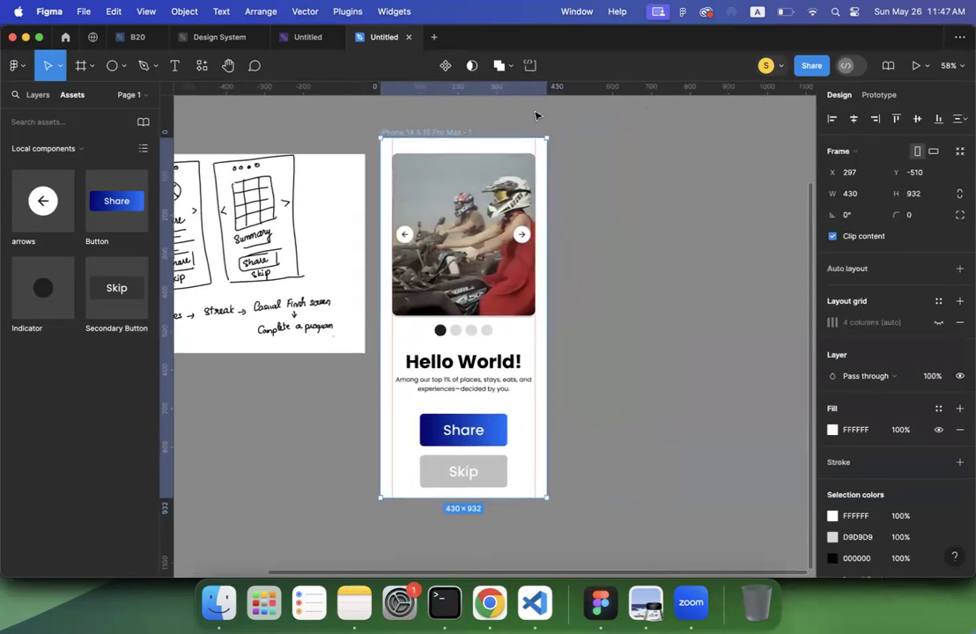
{"action": "double_click", "coordinate": [446, 365]}
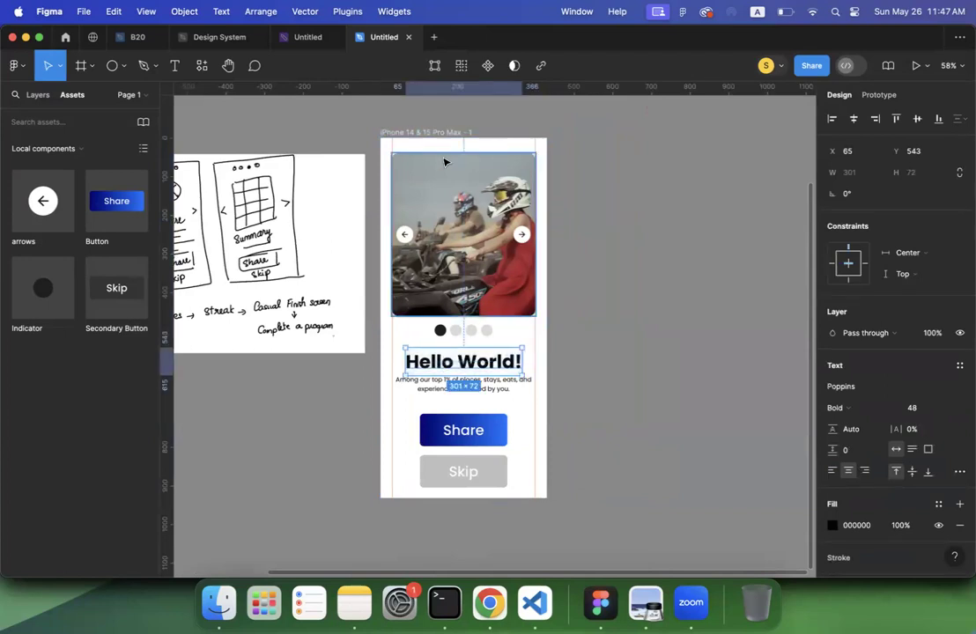
{"action": "left_click", "coordinate": [425, 136]}
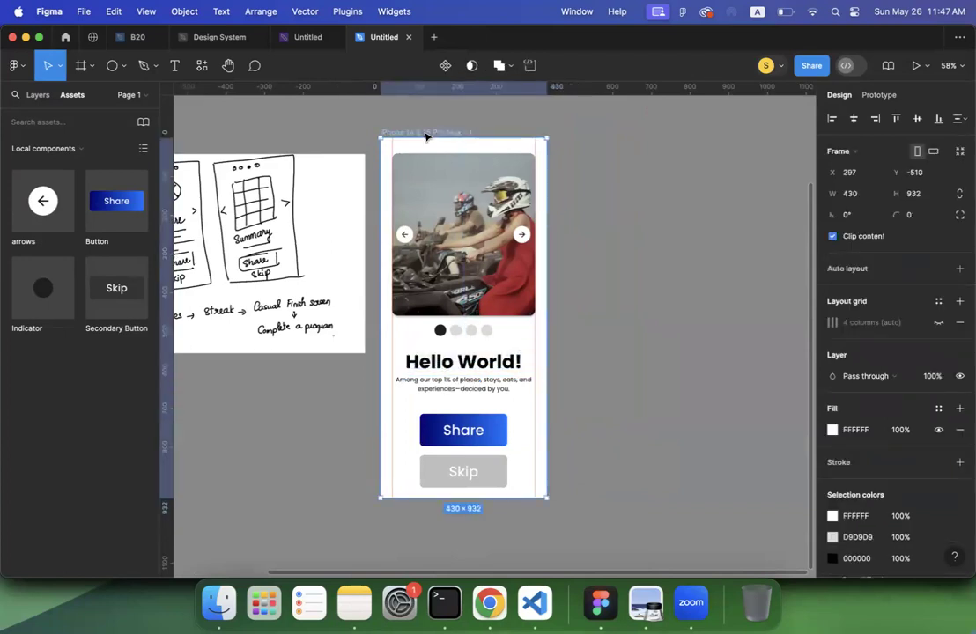
{"action": "key", "text": "super+d"}
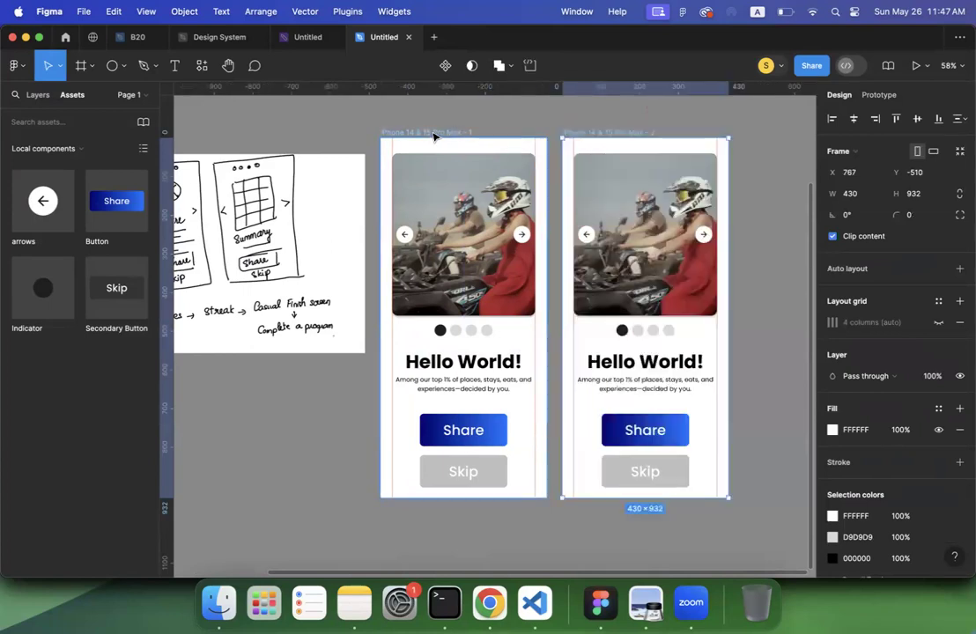
{"action": "left_click", "coordinate": [580, 134]}
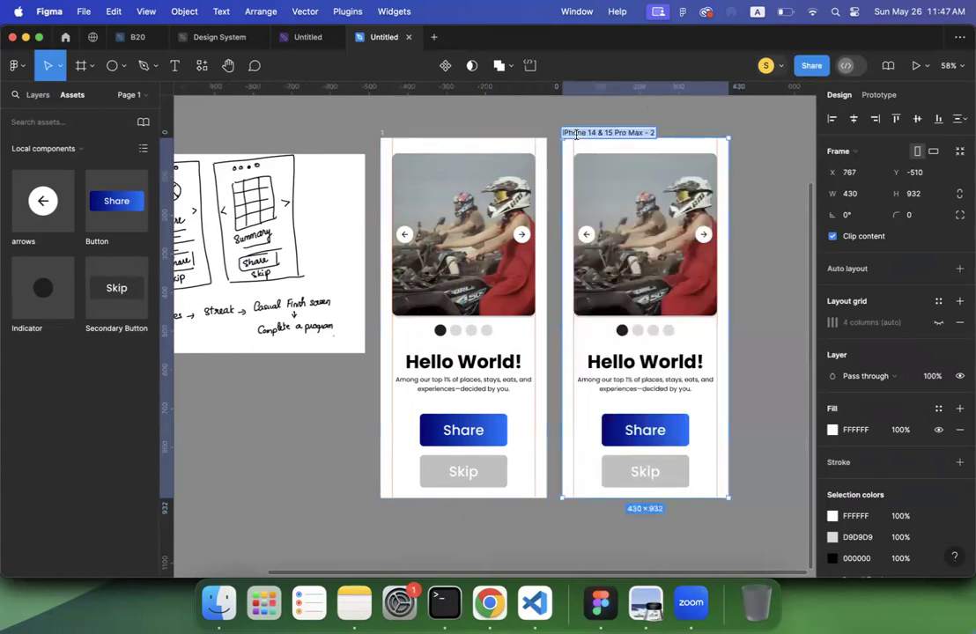
{"action": "left_click", "coordinate": [502, 123]}
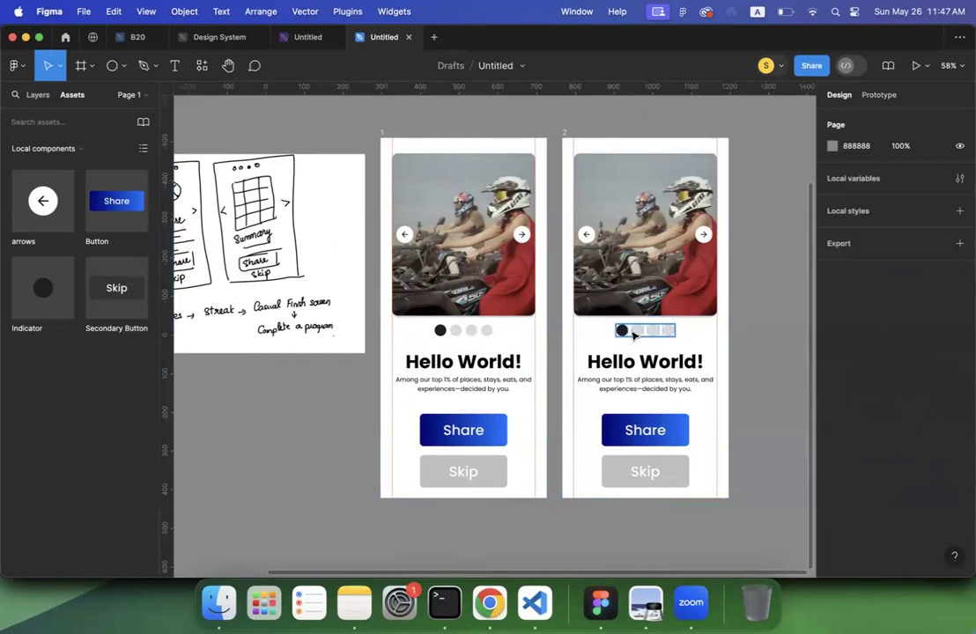
Step: On frame 2, set the first indicator to Default and the second to Active, and change the heading to Step2
{"action": "left_click", "coordinate": [632, 335]}
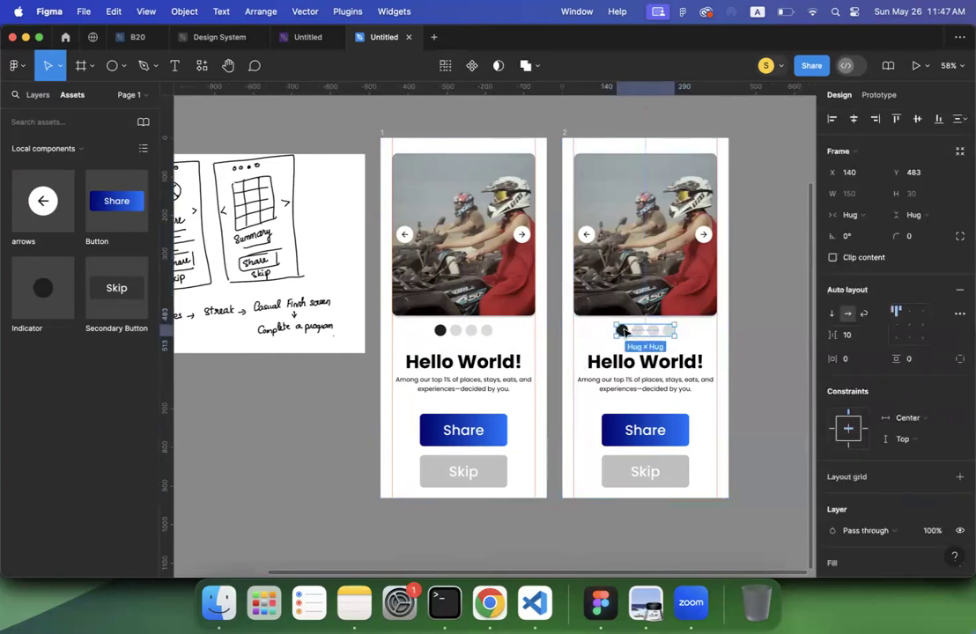
{"action": "left_click", "coordinate": [623, 331]}
{"action": "left_click", "coordinate": [904, 311]}
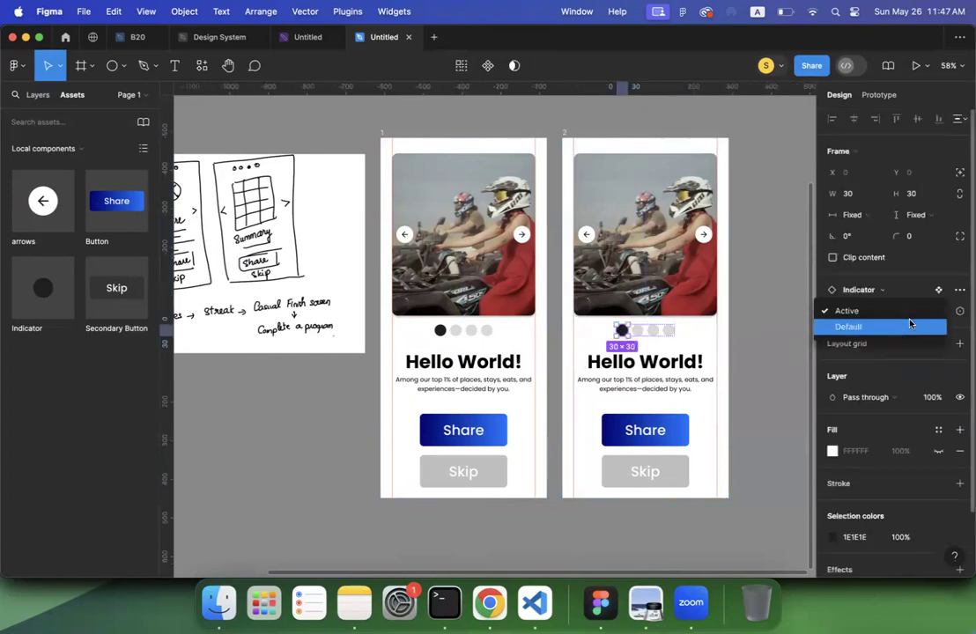
{"action": "left_click", "coordinate": [894, 331]}
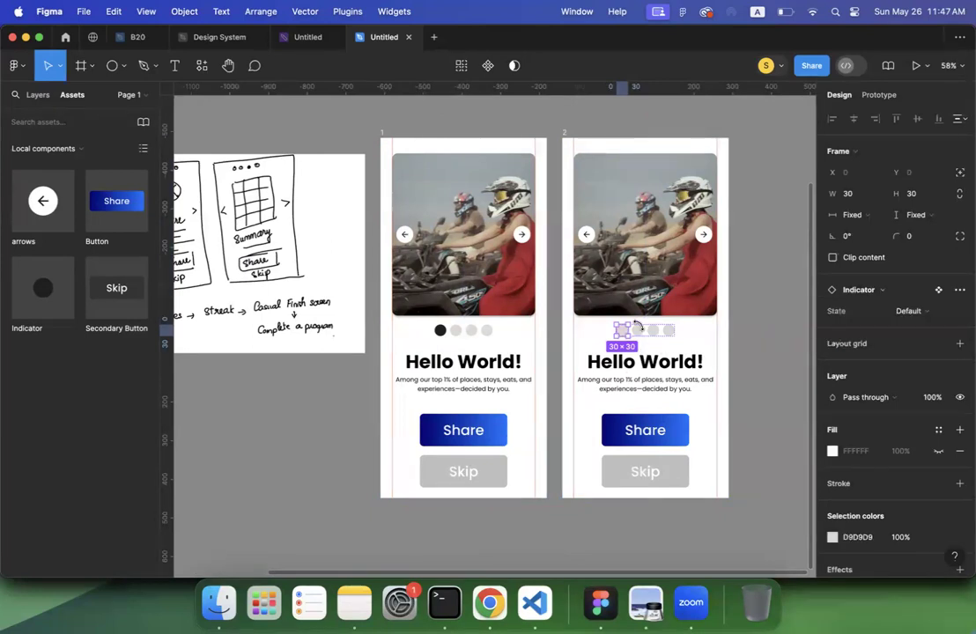
{"action": "left_click", "coordinate": [637, 330]}
{"action": "left_click", "coordinate": [903, 311]}
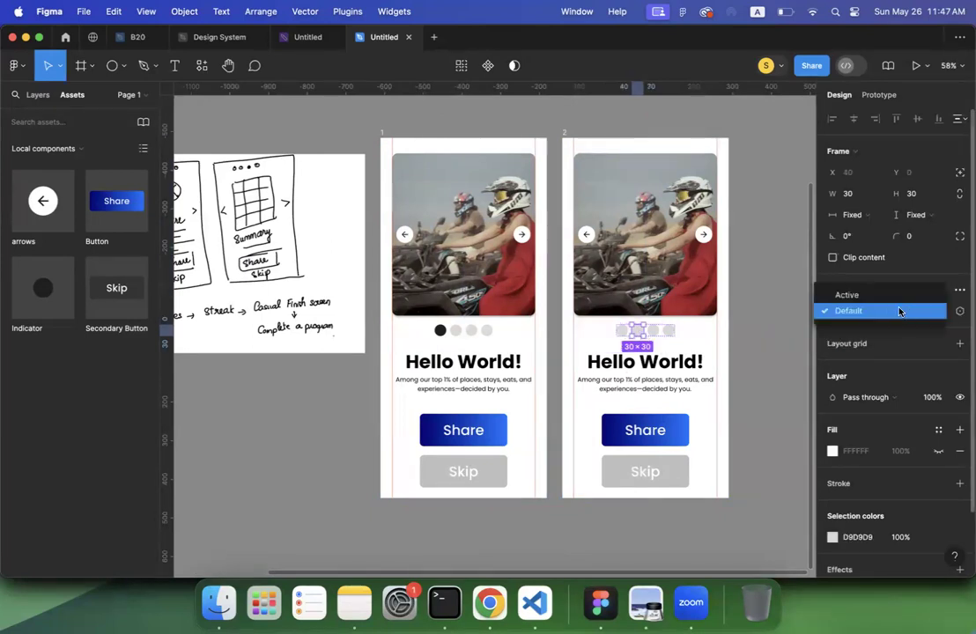
{"action": "left_click", "coordinate": [890, 294]}
{"action": "double_click", "coordinate": [649, 362]}
{"action": "type", "text": "Step2"}
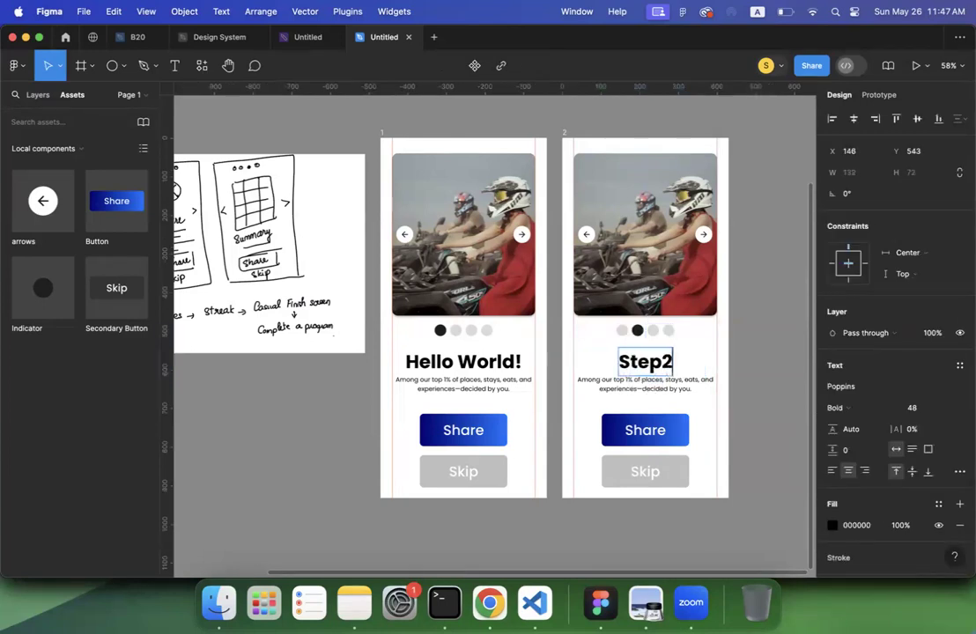
Step: Select frame 2's photo frame, switch to Chrome and copy the Yellowstone National Park image from Tripadvisor's top destinations
{"action": "left_click", "coordinate": [657, 266]}
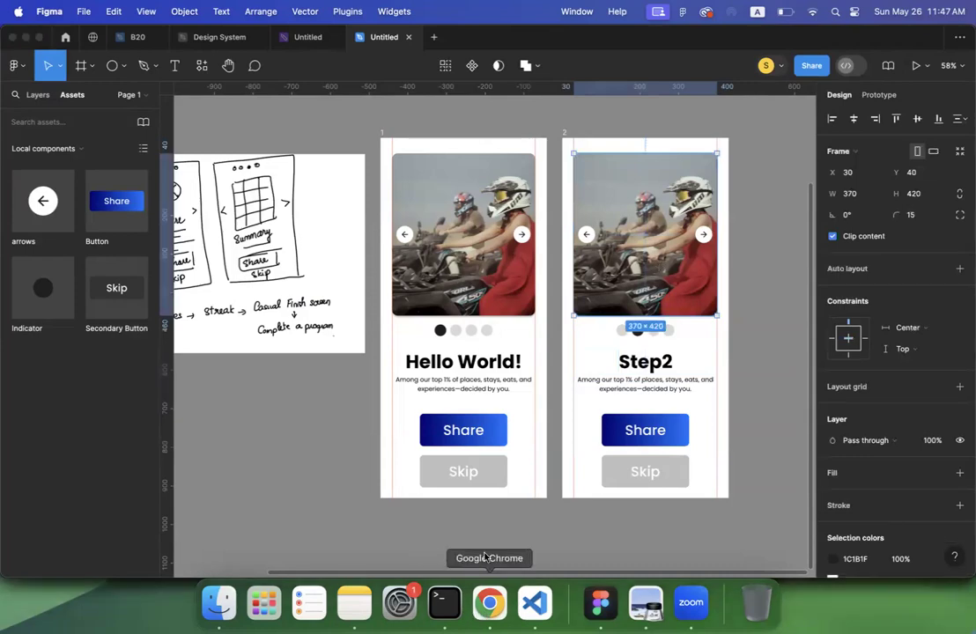
{"action": "left_click", "coordinate": [489, 603]}
{"action": "right_click", "coordinate": [571, 350]}
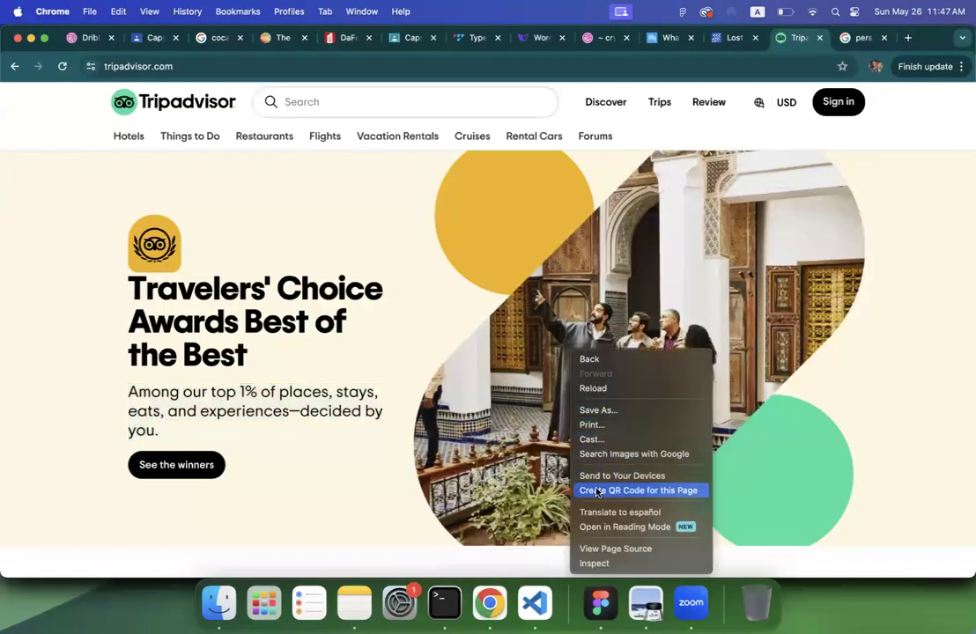
{"action": "left_click", "coordinate": [366, 332]}
{"action": "scroll", "coordinate": [366, 333], "scroll_direction": "up", "scroll_amount": 1}
{"action": "scroll", "coordinate": [366, 332], "scroll_direction": "up", "scroll_amount": 10}
{"action": "scroll", "coordinate": [367, 333], "scroll_direction": "down", "scroll_amount": 2}
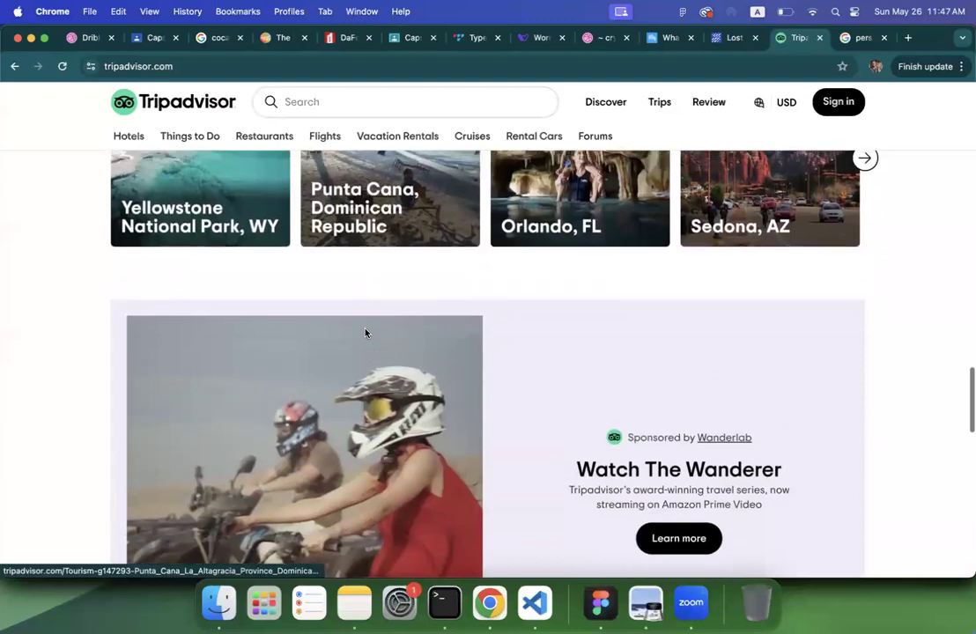
{"action": "scroll", "coordinate": [367, 332], "scroll_direction": "up", "scroll_amount": 2}
{"action": "right_click", "coordinate": [211, 269]}
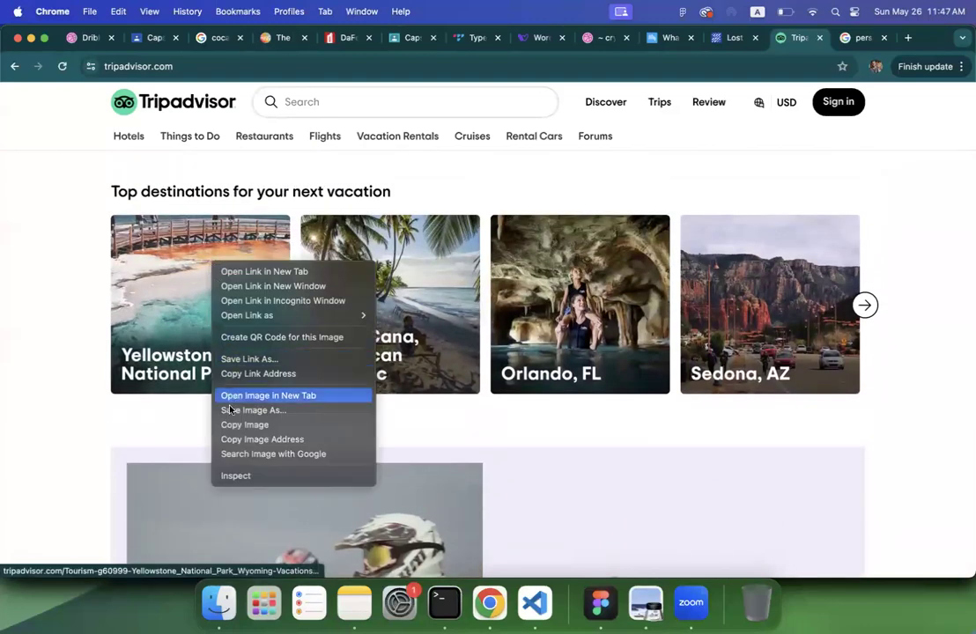
{"action": "left_click", "coordinate": [246, 425]}
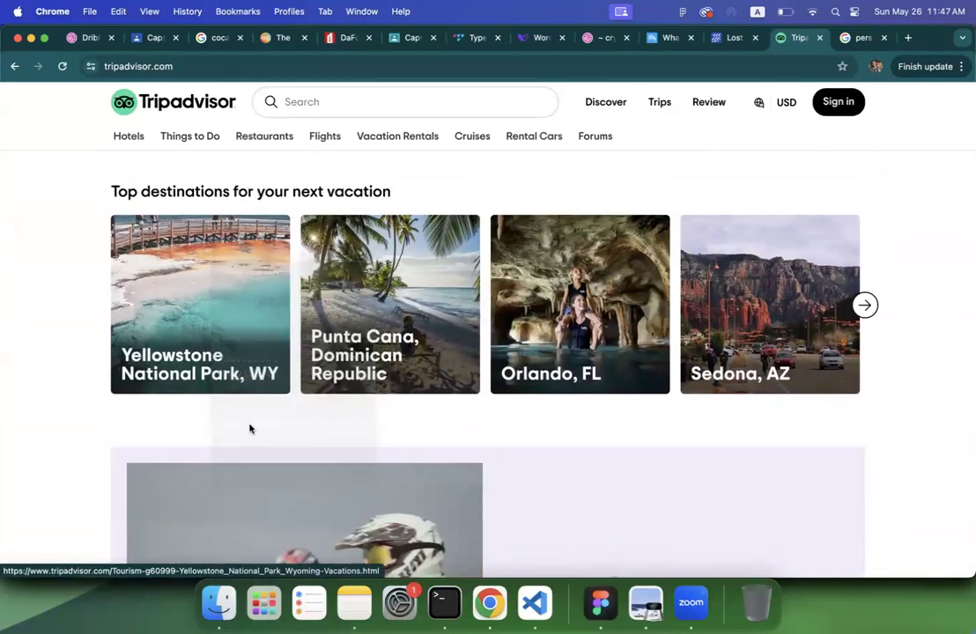
Step: Switch back to Figma and replace image 1 inside frame 2 with the copied Yellowstone picture
{"action": "left_click", "coordinate": [600, 603]}
{"action": "key", "text": "super+v"}
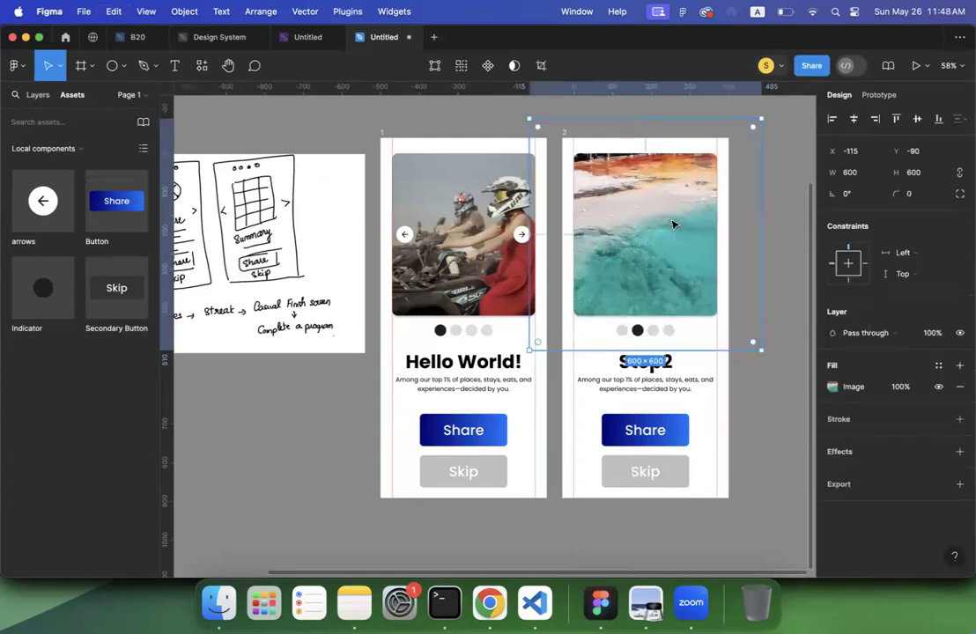
{"action": "left_click", "coordinate": [37, 94]}
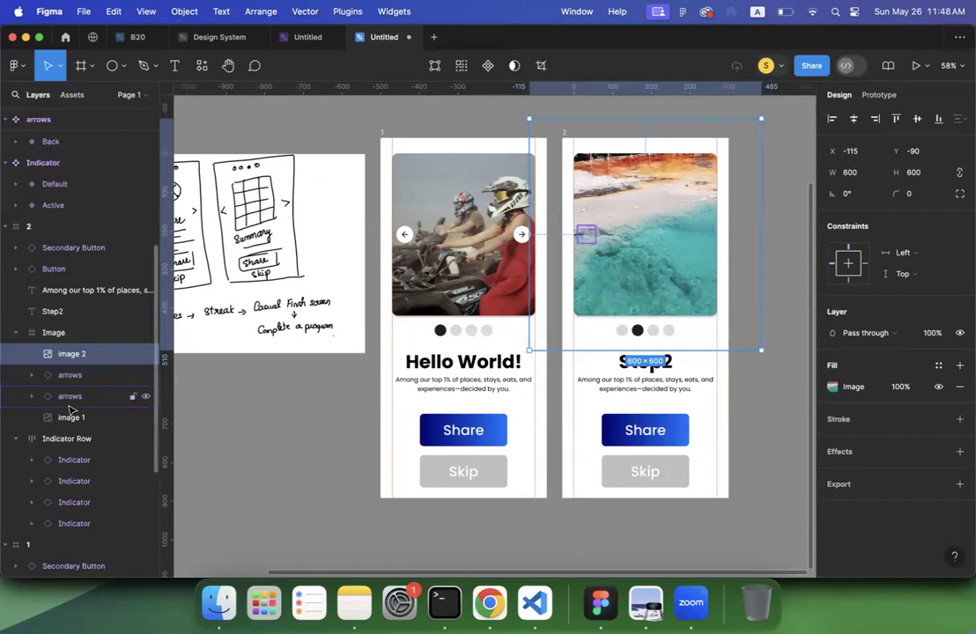
{"action": "key", "text": "super+z"}
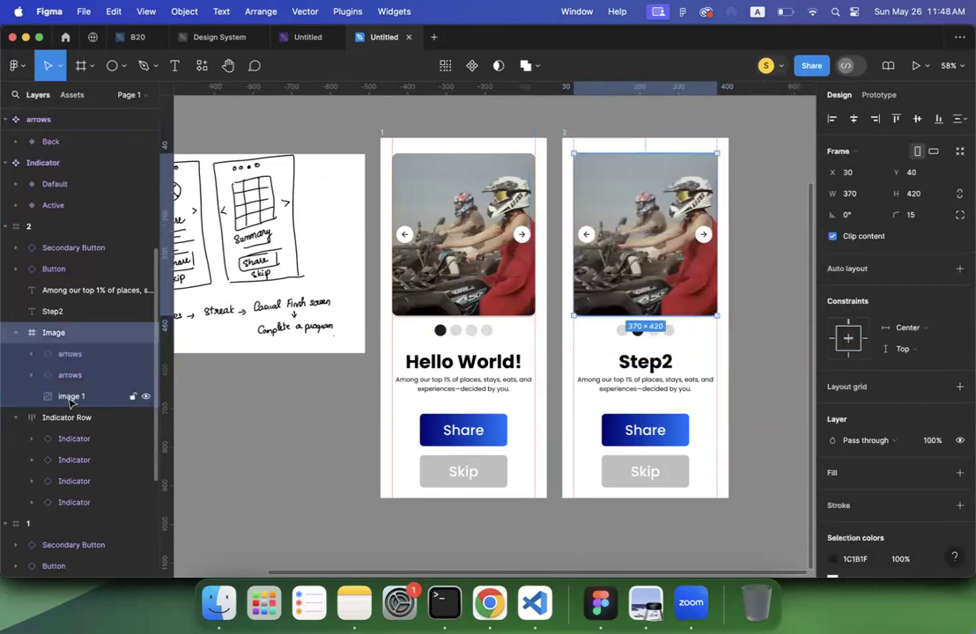
{"action": "left_click", "coordinate": [72, 399]}
{"action": "key", "text": "super+shift+r"}
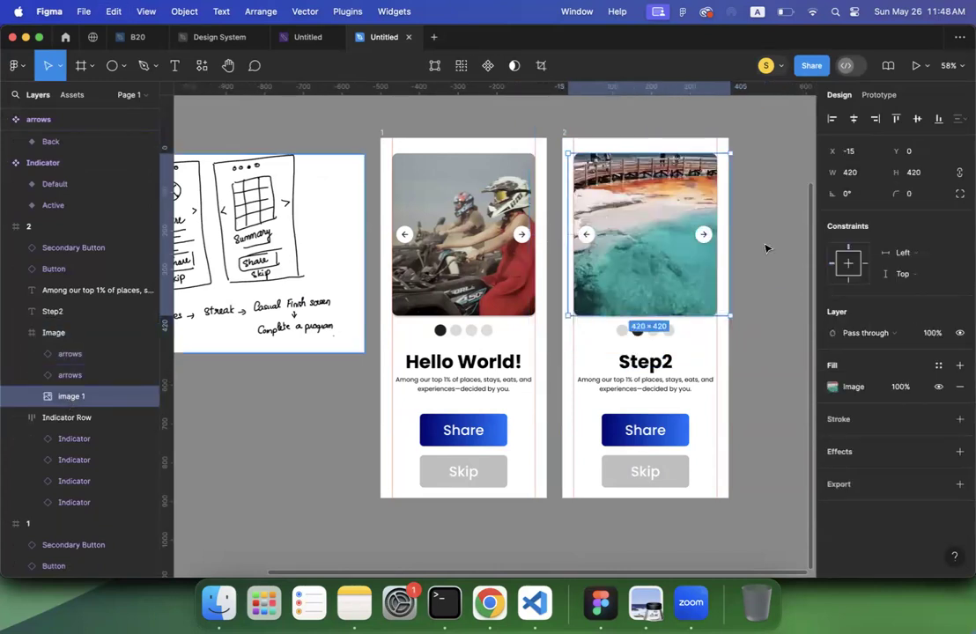
{"action": "left_click", "coordinate": [765, 247]}
Step: Duplicate frame 2 as a third screen beside it and change the copy's heading to Step3
{"action": "scroll", "coordinate": [764, 248], "scroll_direction": "right", "scroll_amount": 5}
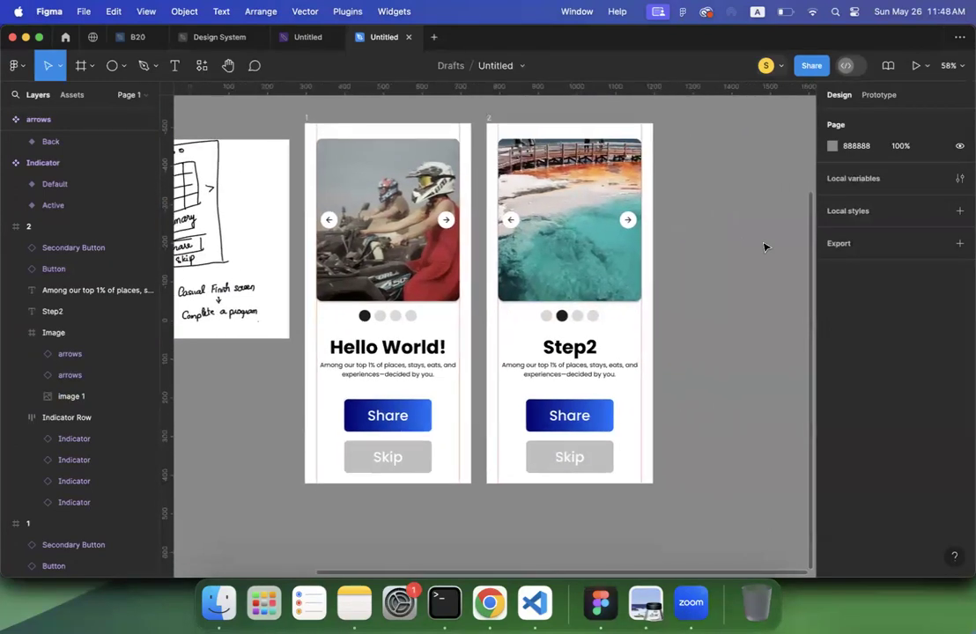
{"action": "left_click", "coordinate": [450, 149]}
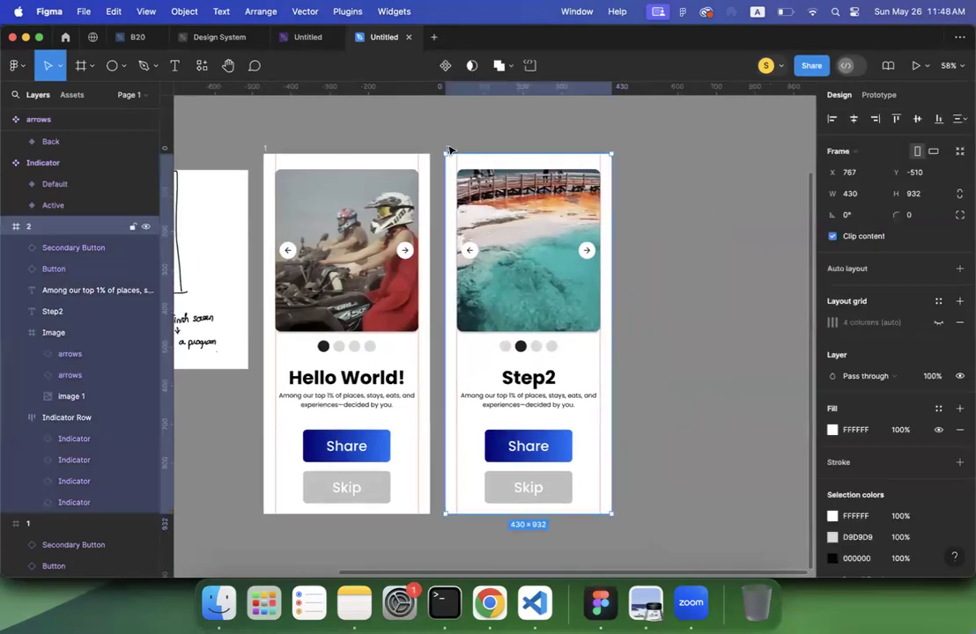
{"action": "key", "text": "super+d"}
{"action": "scroll", "coordinate": [450, 149], "scroll_direction": "right", "scroll_amount": 1}
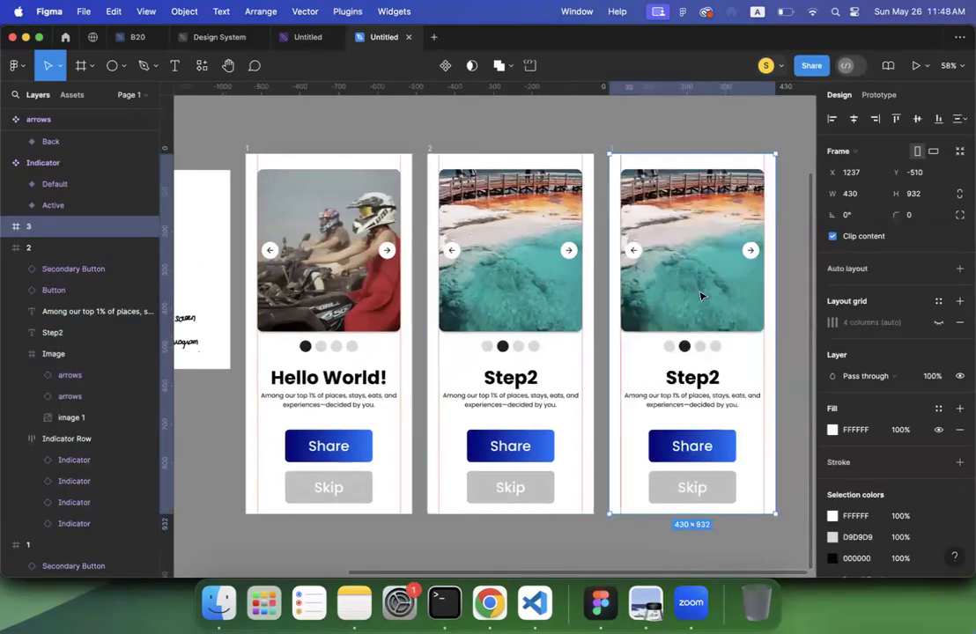
{"action": "double_click", "coordinate": [704, 377]}
{"action": "key", "text": "Right"}
{"action": "key", "text": "BackSpace"}
{"action": "type", "text": "3"}
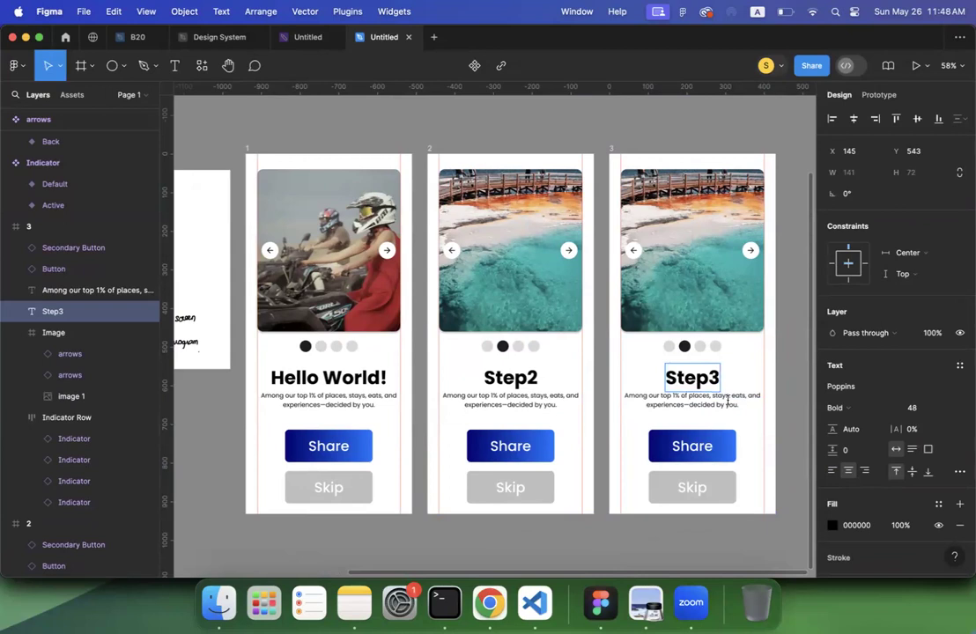
{"action": "key", "text": "Escape"}
Step: Select frame 3's photo frame, switch to Chrome and copy the Punta Cana image from Tripadvisor's top destinations
{"action": "scroll", "coordinate": [784, 407], "scroll_direction": "right", "scroll_amount": 5}
{"action": "scroll", "coordinate": [784, 407], "scroll_direction": "down", "scroll_amount": 2}
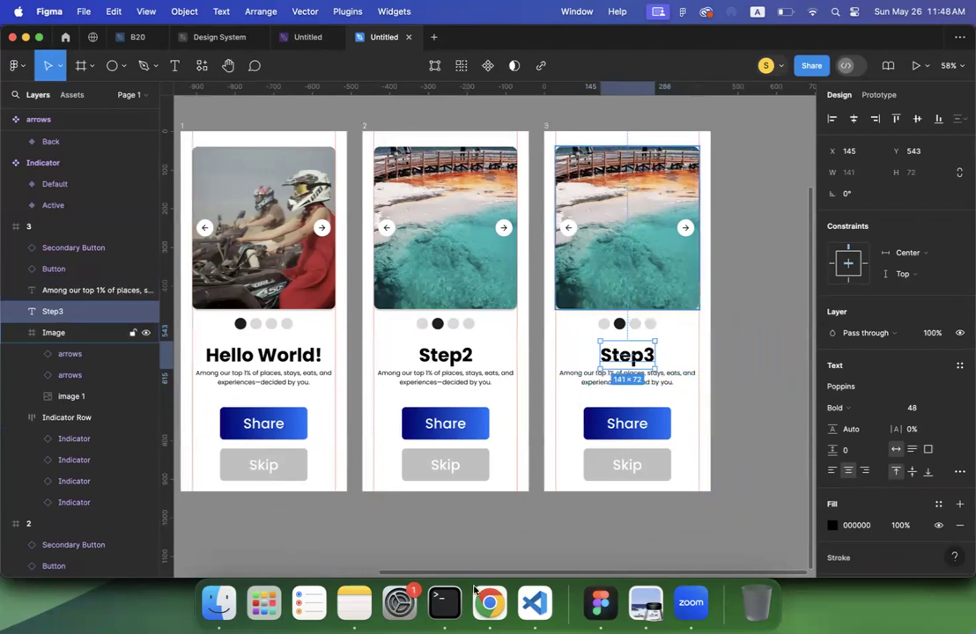
{"action": "left_click", "coordinate": [602, 259]}
{"action": "left_click", "coordinate": [490, 602]}
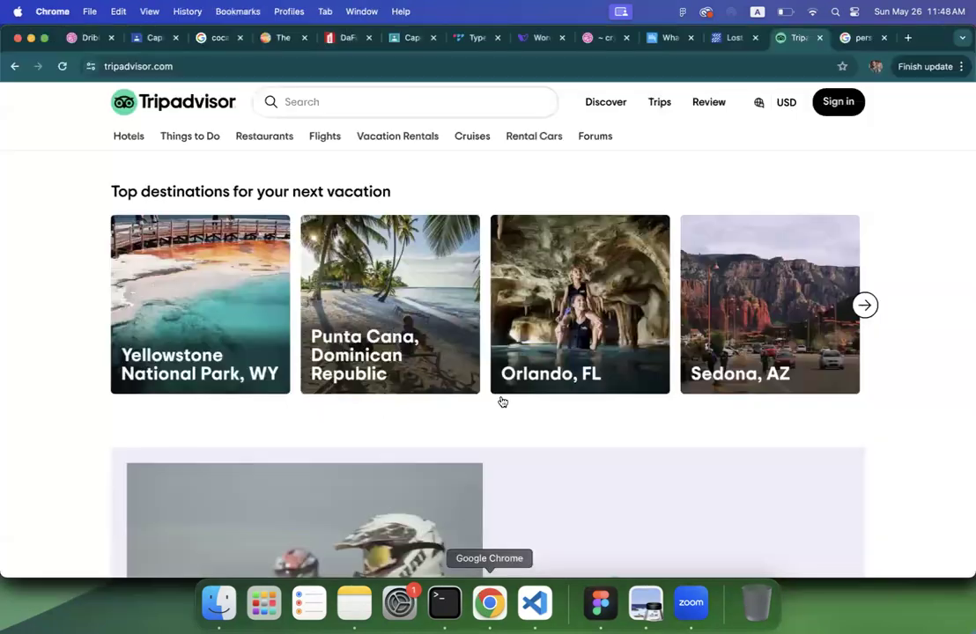
{"action": "right_click", "coordinate": [389, 278]}
{"action": "left_click", "coordinate": [458, 438]}
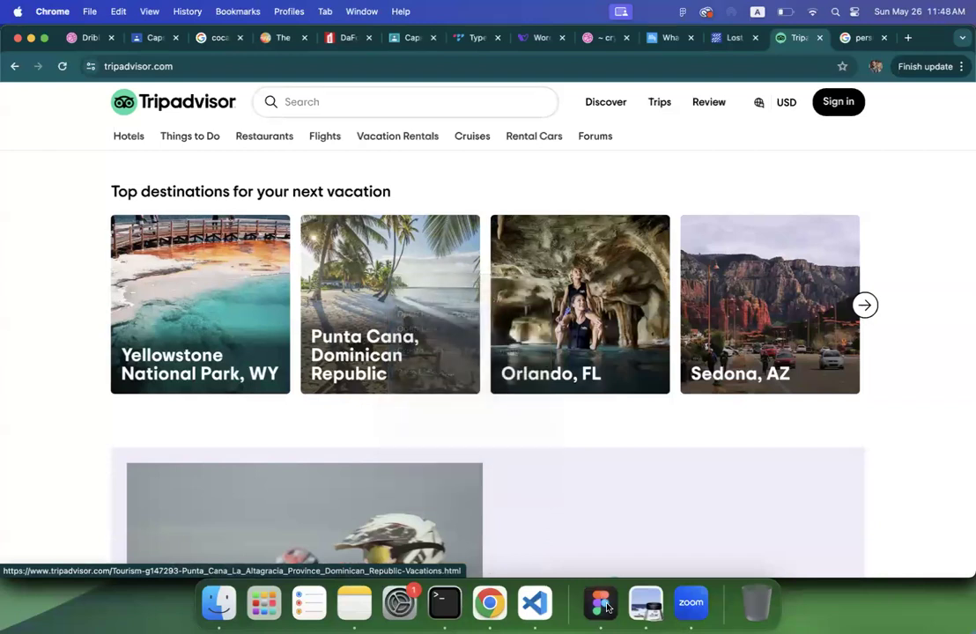
Step: Switch back to Figma and replace image 1 inside frame 3 with the copied Punta Cana picture
{"action": "left_click", "coordinate": [601, 603]}
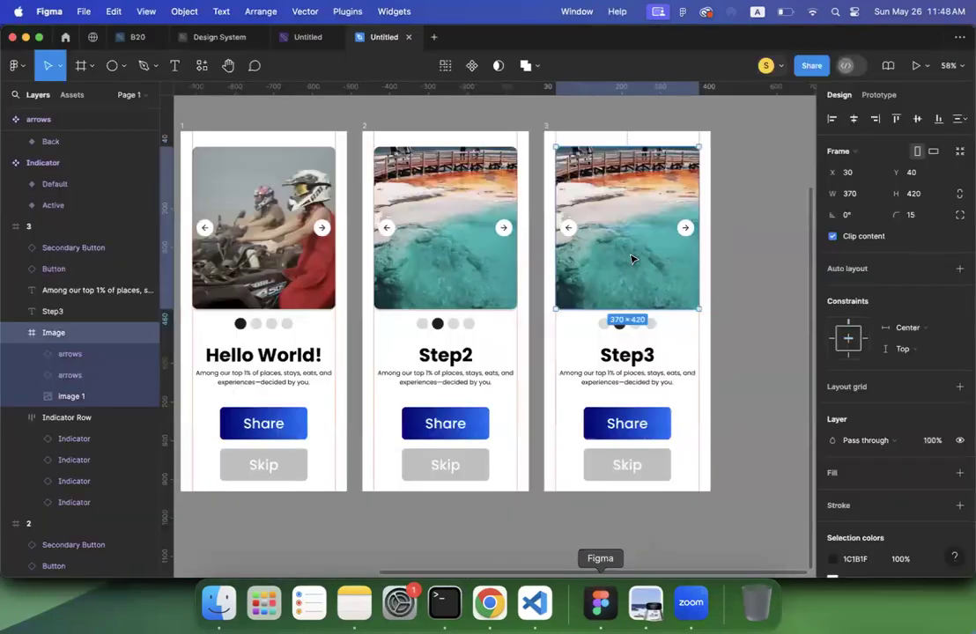
{"action": "left_click", "coordinate": [69, 396]}
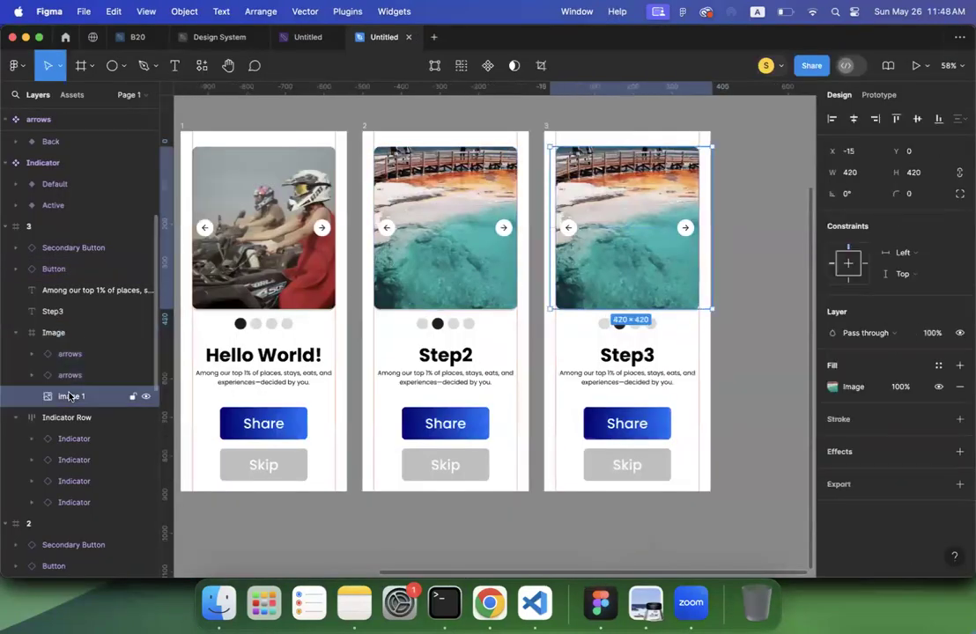
{"action": "key", "text": "super+v"}
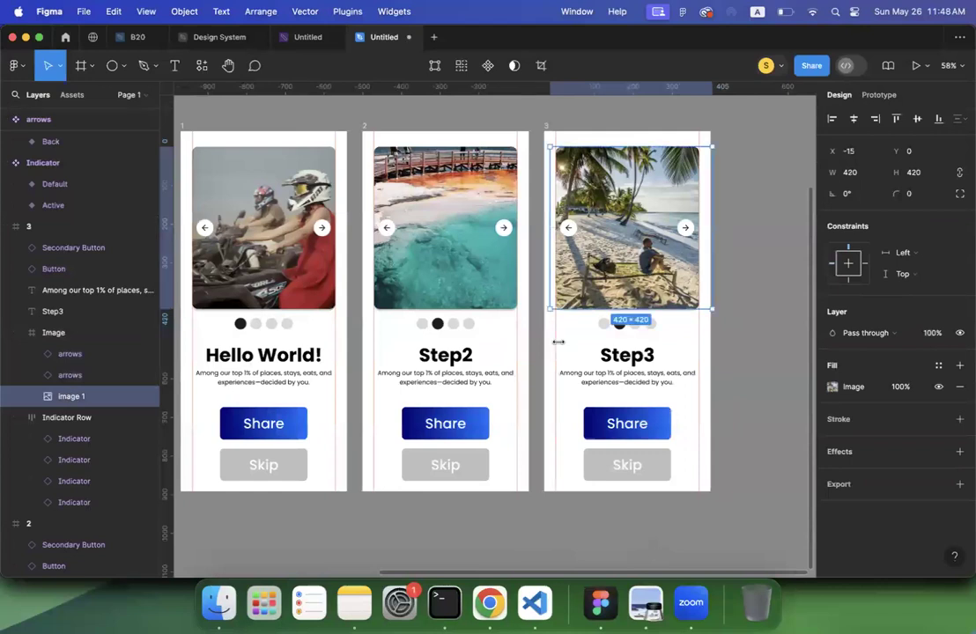
{"action": "key", "text": "Escape"}
Step: Duplicate frame 3 as a fourth screen beside it and change the copy's heading to Step4
{"action": "scroll", "coordinate": [559, 342], "scroll_direction": "right", "scroll_amount": 5}
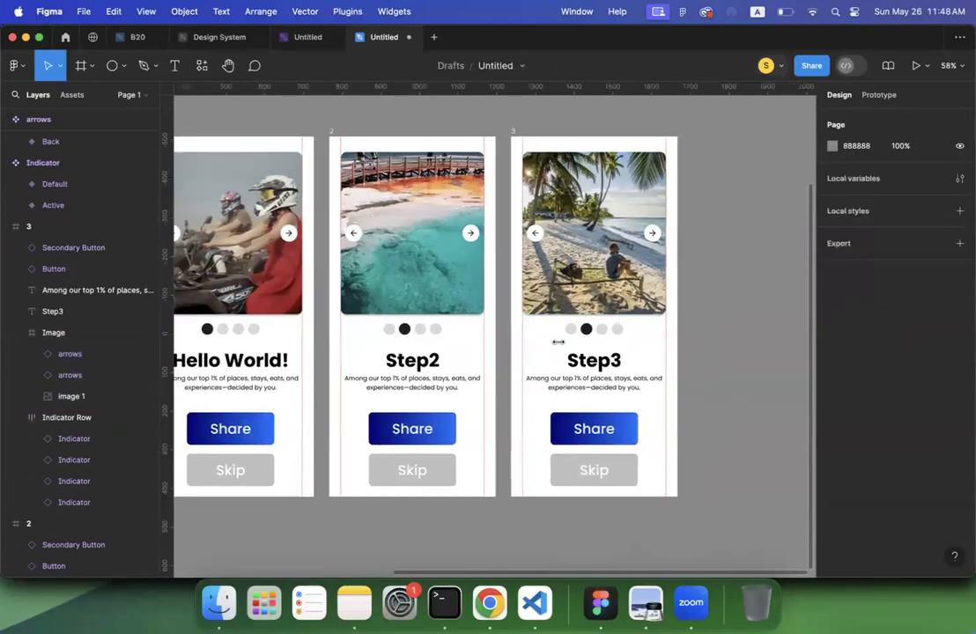
{"action": "left_click", "coordinate": [559, 342]}
{"action": "key", "text": "super+d"}
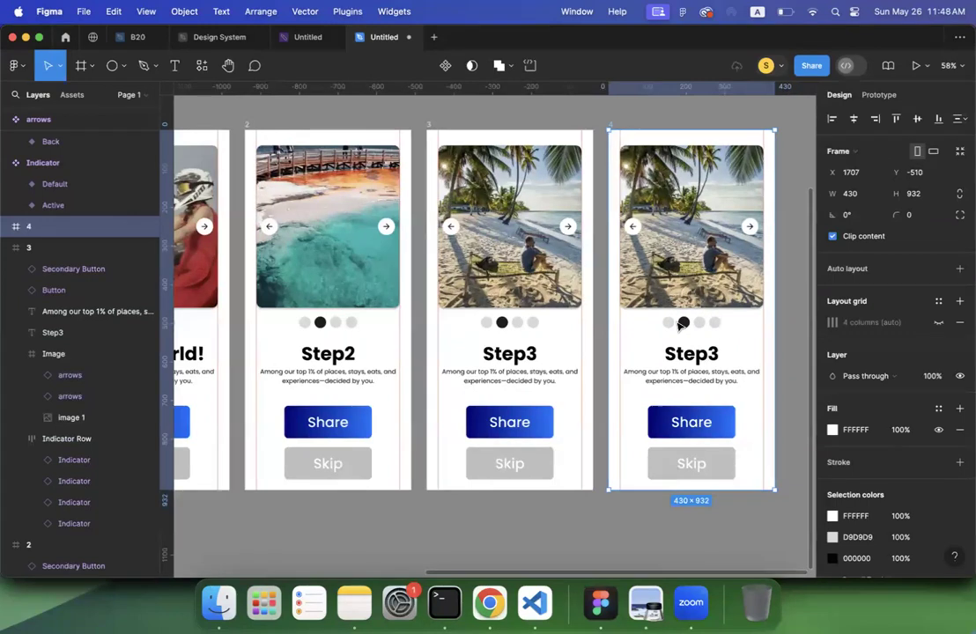
{"action": "left_click", "coordinate": [716, 355]}
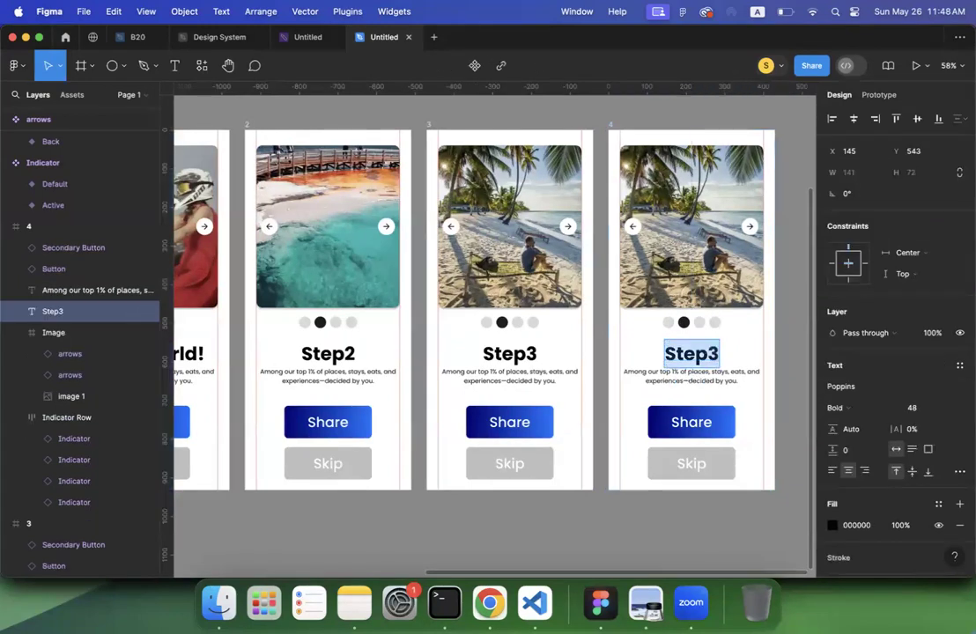
{"action": "key", "text": "Right"}
{"action": "key", "text": "BackSpace"}
{"action": "type", "text": "4"}
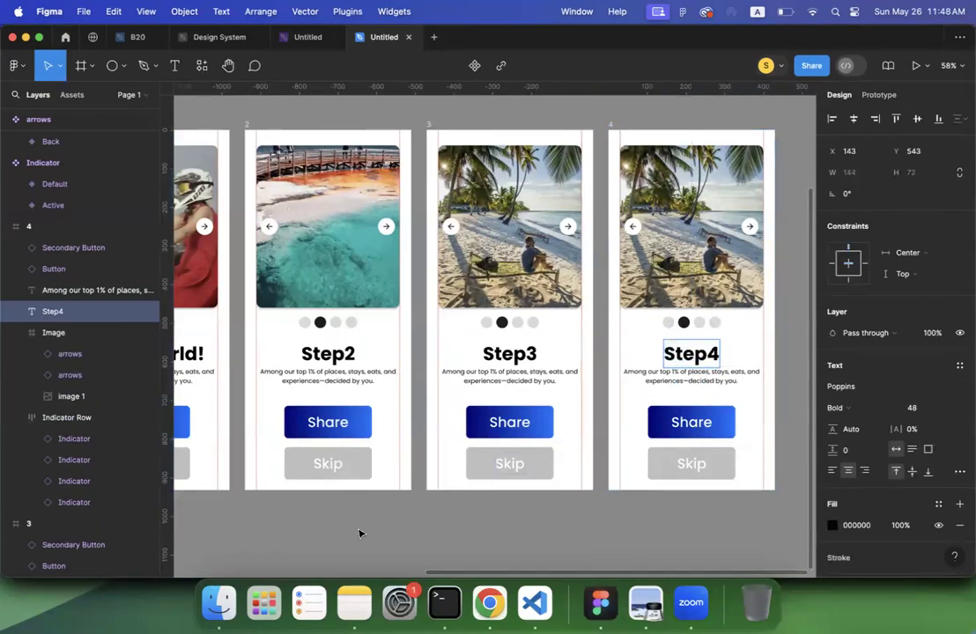
{"action": "key", "text": "Escape"}
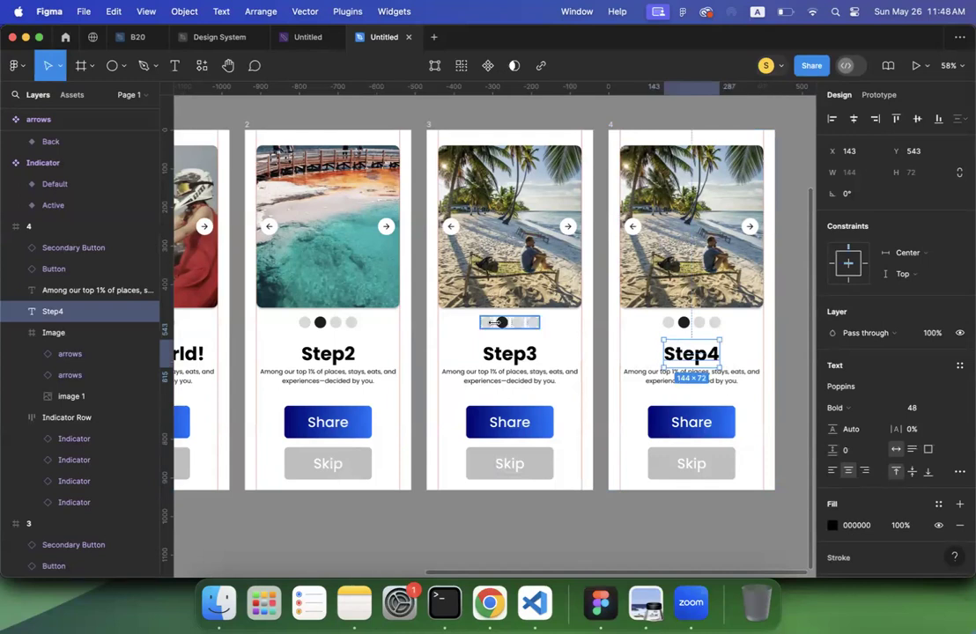
Step: On frame 3, set the second indicator's state to Default and the third indicator's state to Active
{"action": "left_click", "coordinate": [499, 327]}
{"action": "left_click", "coordinate": [501, 323]}
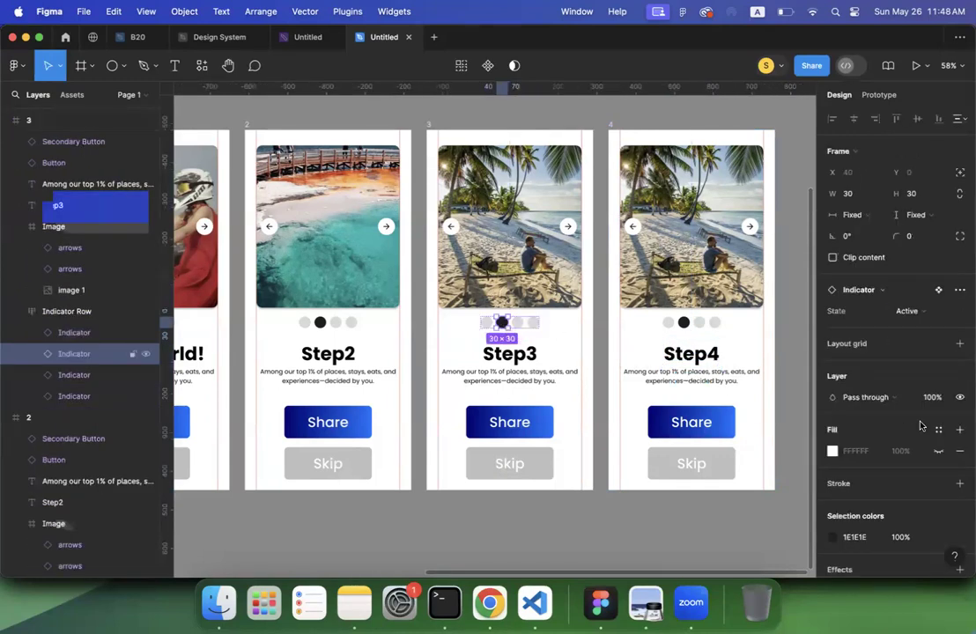
{"action": "left_click", "coordinate": [916, 311]}
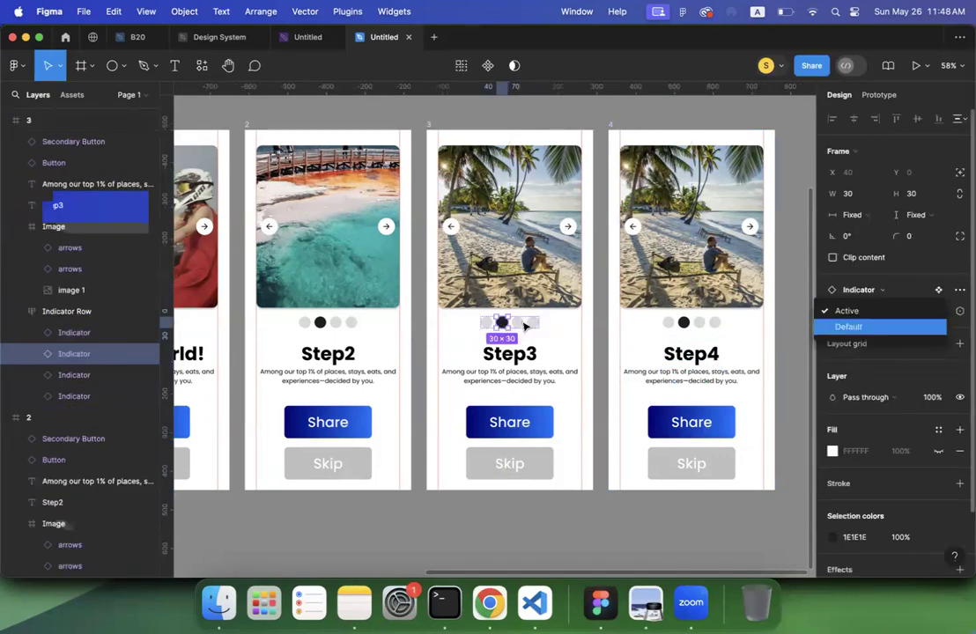
{"action": "left_click", "coordinate": [849, 327]}
{"action": "left_click", "coordinate": [88, 374]}
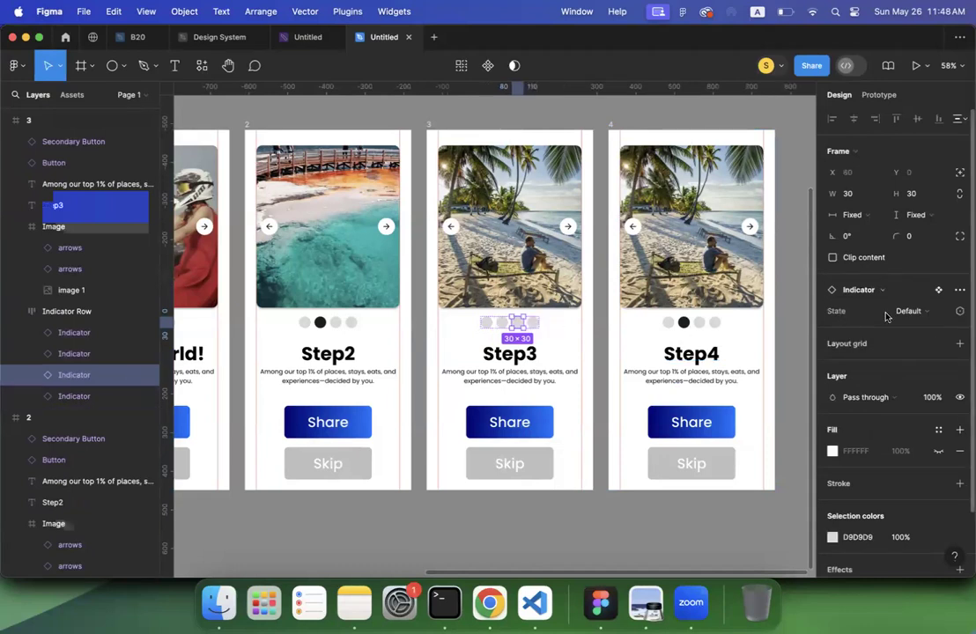
{"action": "left_click", "coordinate": [905, 314]}
{"action": "left_click", "coordinate": [873, 296]}
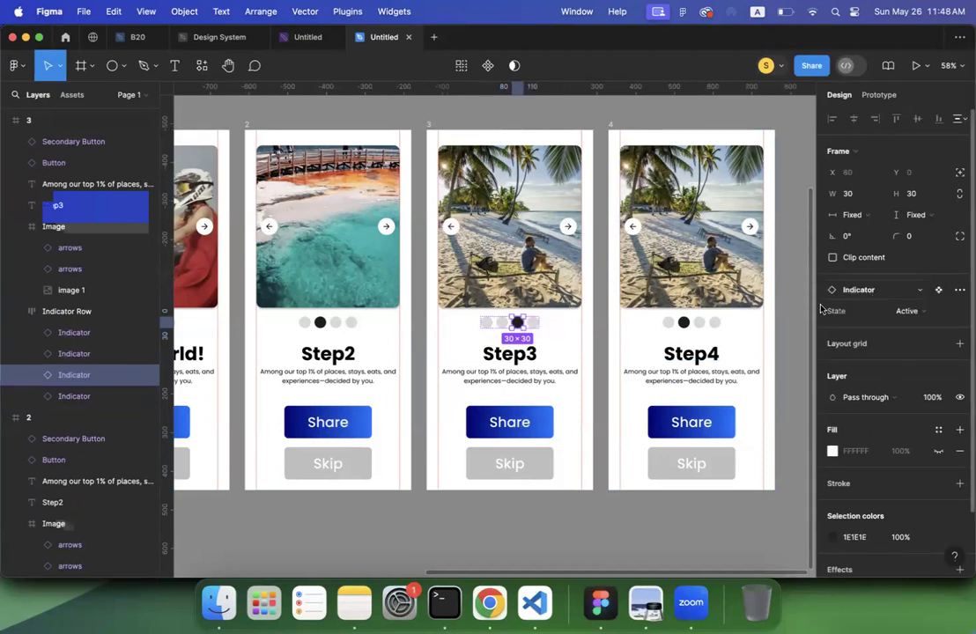
Step: On frame 4, set the second indicator's state to Default and the fourth indicator's state to Active
{"action": "left_click", "coordinate": [683, 324]}
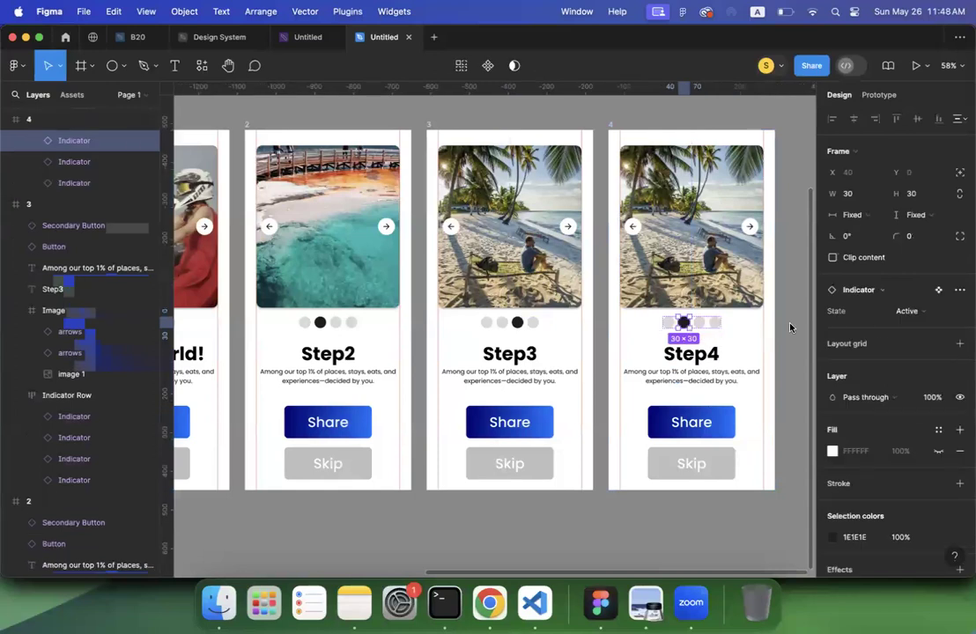
{"action": "left_click", "coordinate": [907, 313]}
{"action": "left_click", "coordinate": [906, 327]}
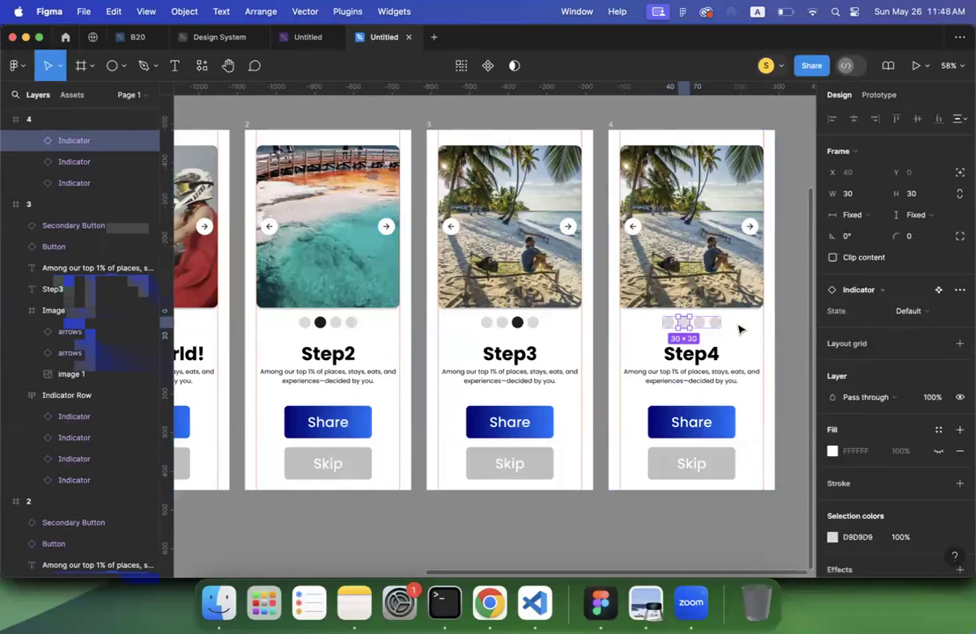
{"action": "left_click", "coordinate": [715, 322]}
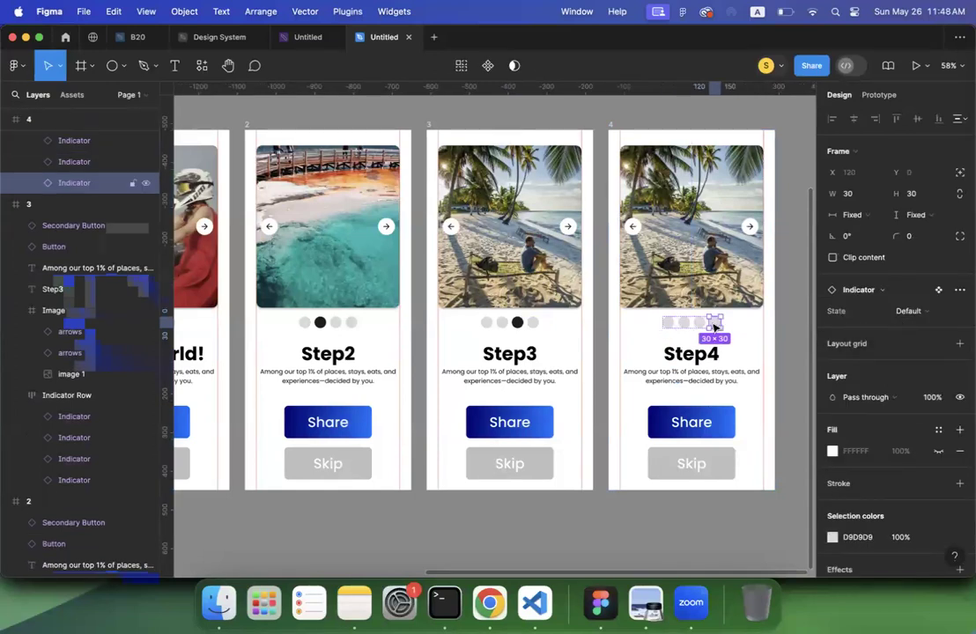
{"action": "left_click", "coordinate": [920, 316]}
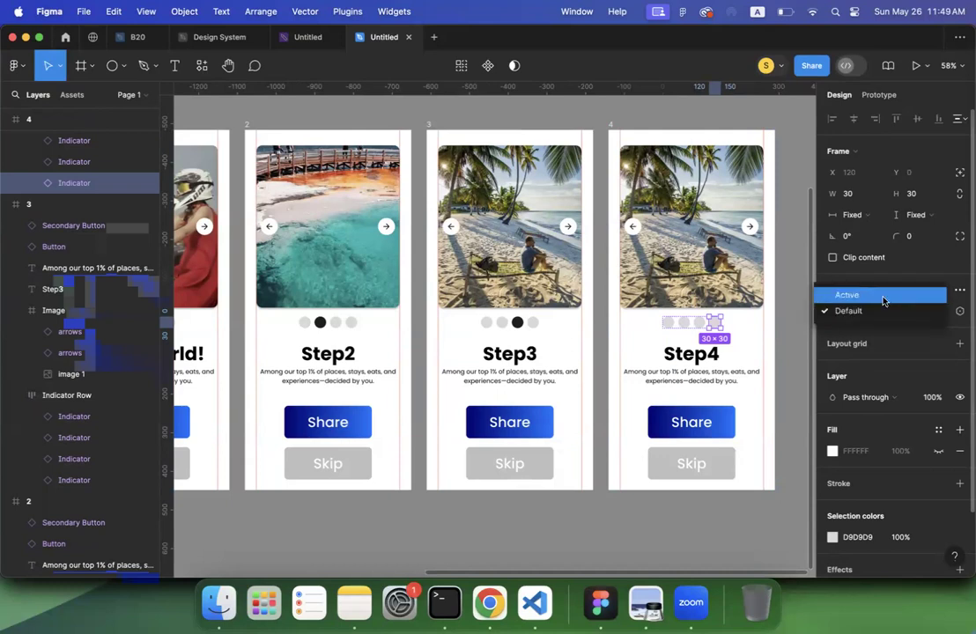
{"action": "left_click", "coordinate": [884, 299]}
{"action": "key", "text": "XF86AudioRaiseVolume"}
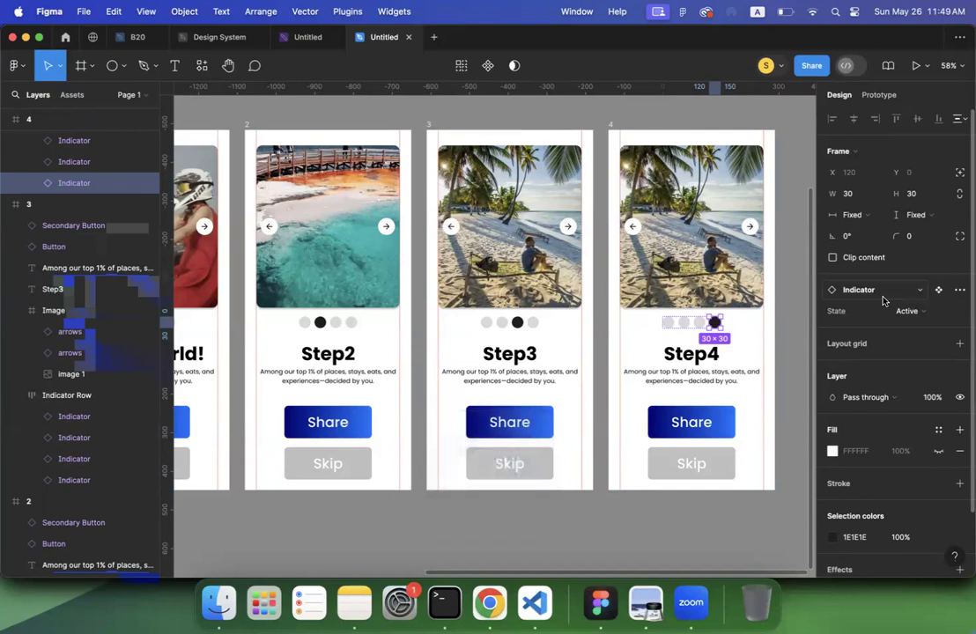
{"action": "left_click", "coordinate": [732, 523]}
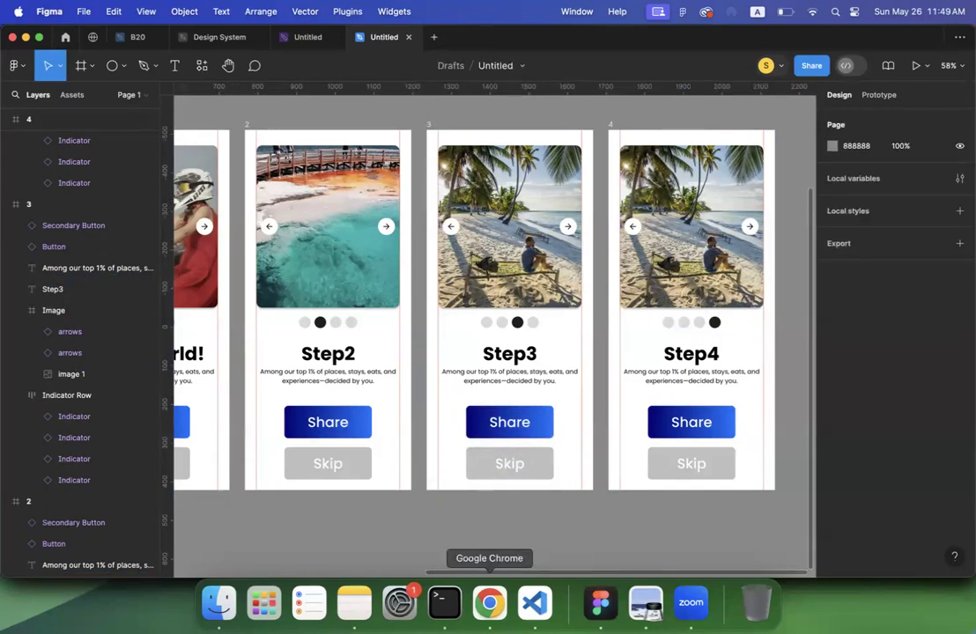
Step: Switch to Chrome, copy the Sedona image from Tripadvisor's top destinations and return to Figma
{"action": "left_click", "coordinate": [489, 603]}
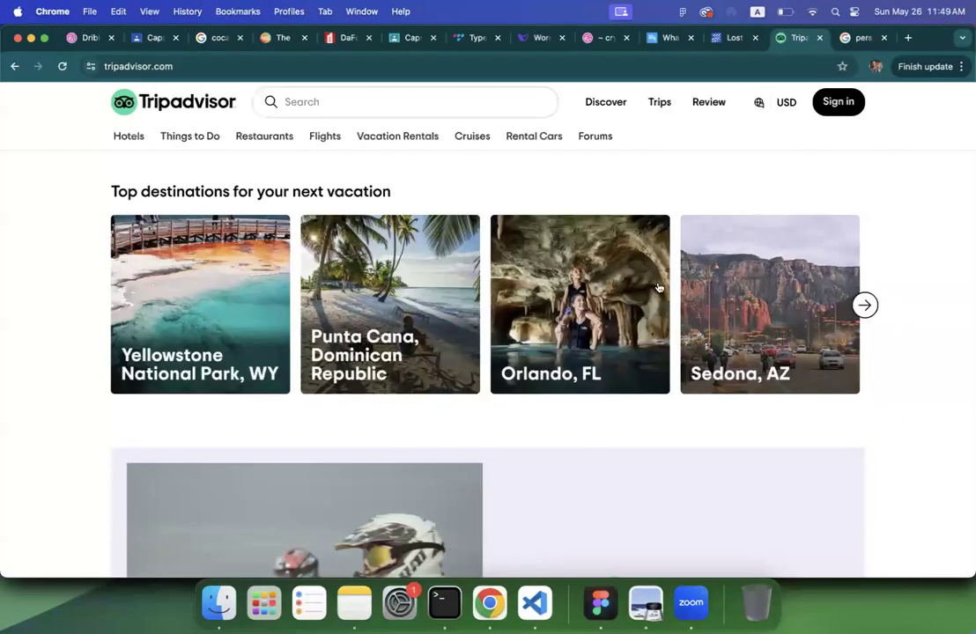
{"action": "right_click", "coordinate": [741, 289]}
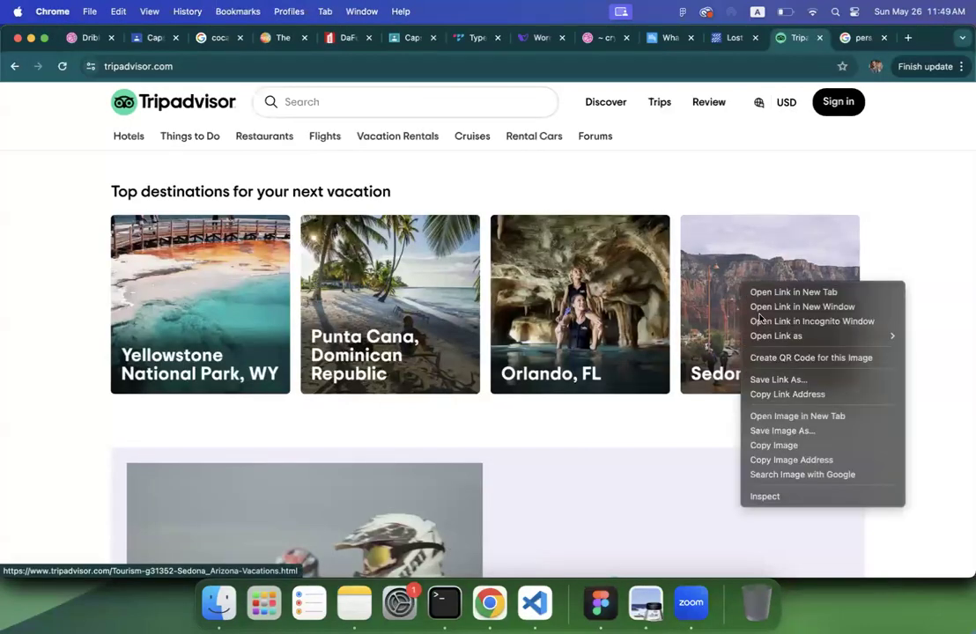
{"action": "left_click", "coordinate": [765, 445]}
{"action": "left_click", "coordinate": [601, 603]}
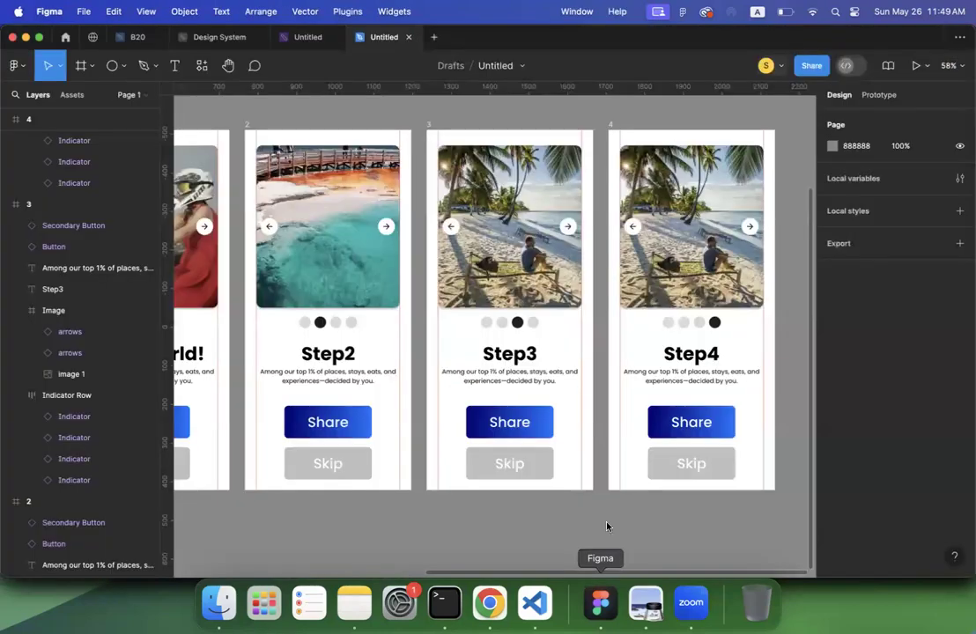
{"action": "left_click", "coordinate": [698, 261]}
{"action": "key", "text": "super+v"}
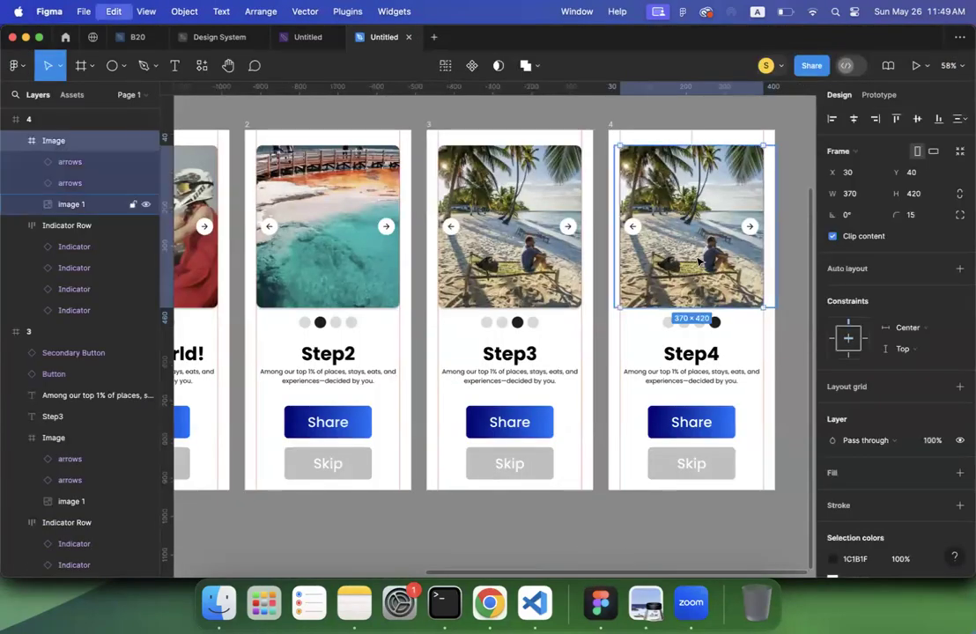
{"action": "key", "text": "super+z"}
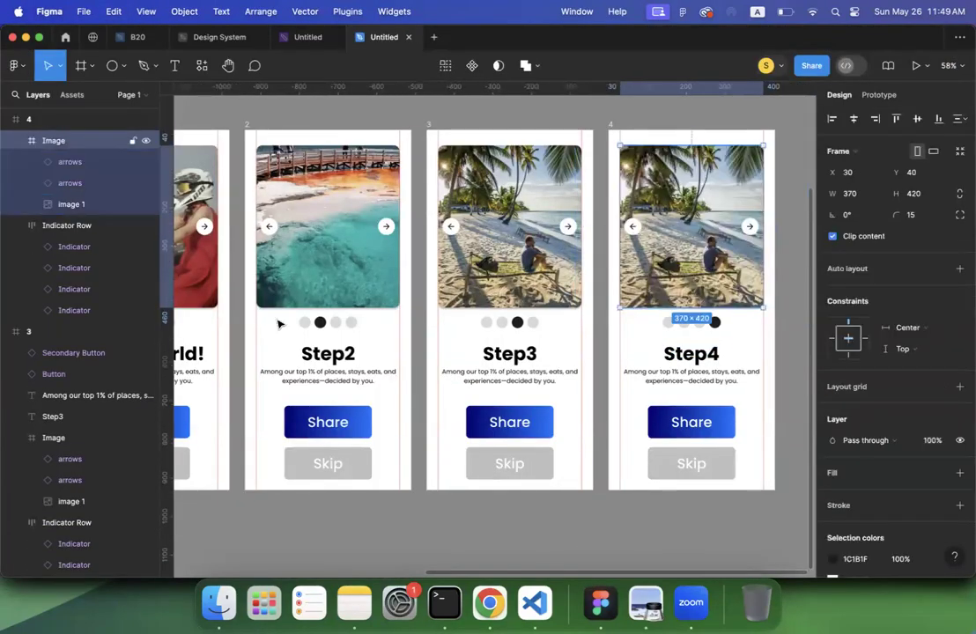
Step: Replace image 1 inside frame 4's photo frame with the copied Sedona picture
{"action": "left_click", "coordinate": [69, 205]}
{"action": "scroll", "coordinate": [69, 207], "scroll_direction": "up", "scroll_amount": 2}
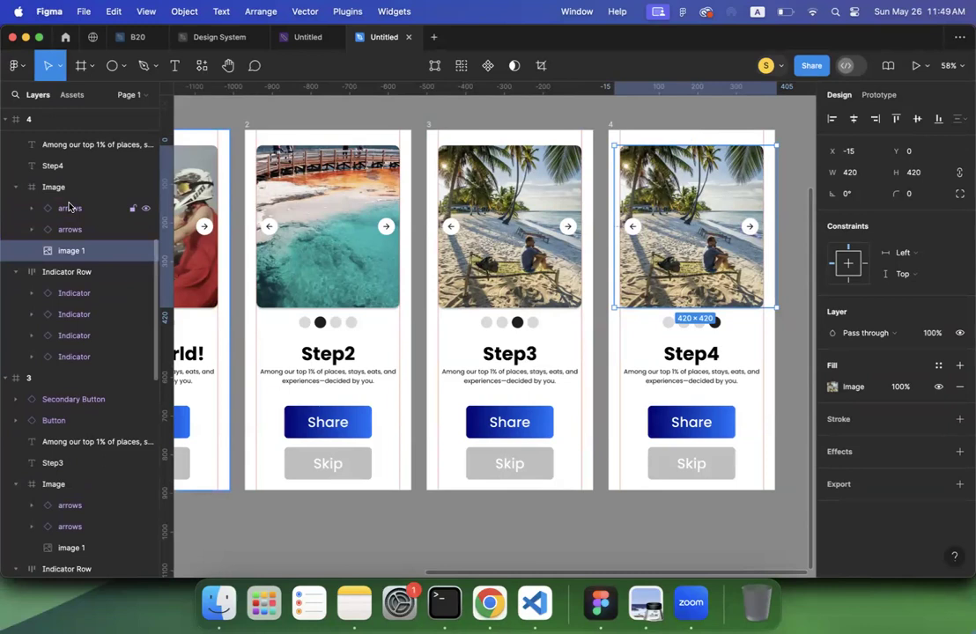
{"action": "key", "text": "super+v"}
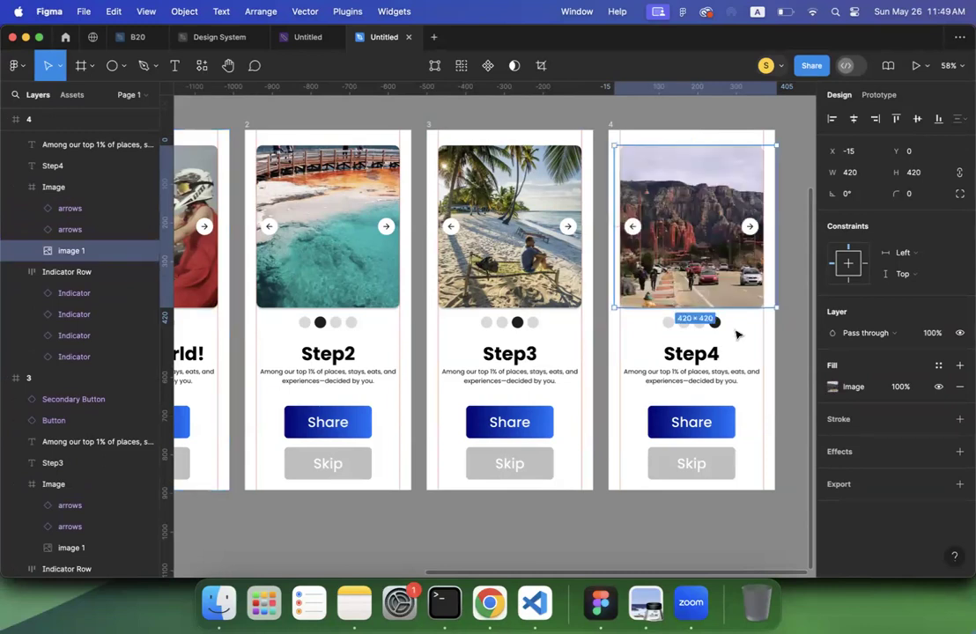
{"action": "left_click", "coordinate": [799, 367]}
Step: Review the four carousel screens alongside the wireframe sketch and the button, indicator and arrow components
{"action": "scroll", "coordinate": [798, 368], "scroll_direction": "down", "scroll_amount": 5}
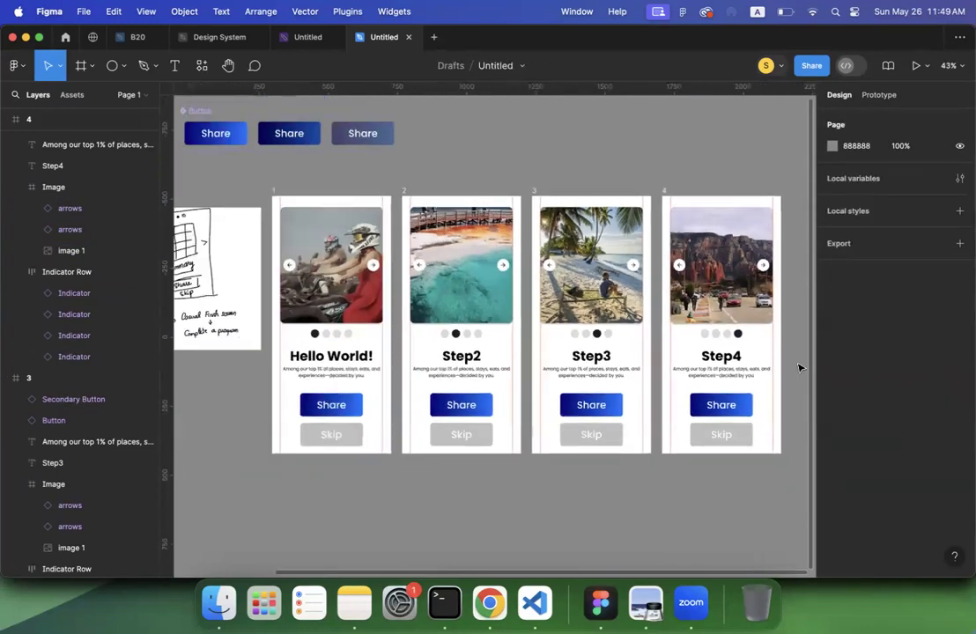
{"action": "scroll", "coordinate": [798, 368], "scroll_direction": "right", "scroll_amount": 2}
{"action": "scroll", "coordinate": [798, 367], "scroll_direction": "down", "scroll_amount": 1}
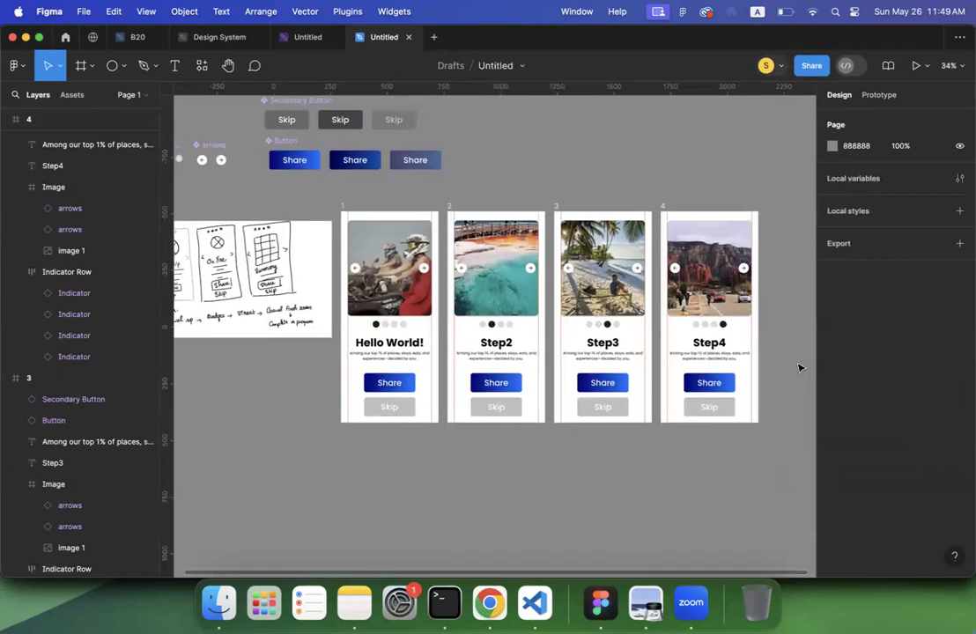
{"action": "left_click", "coordinate": [258, 281]}
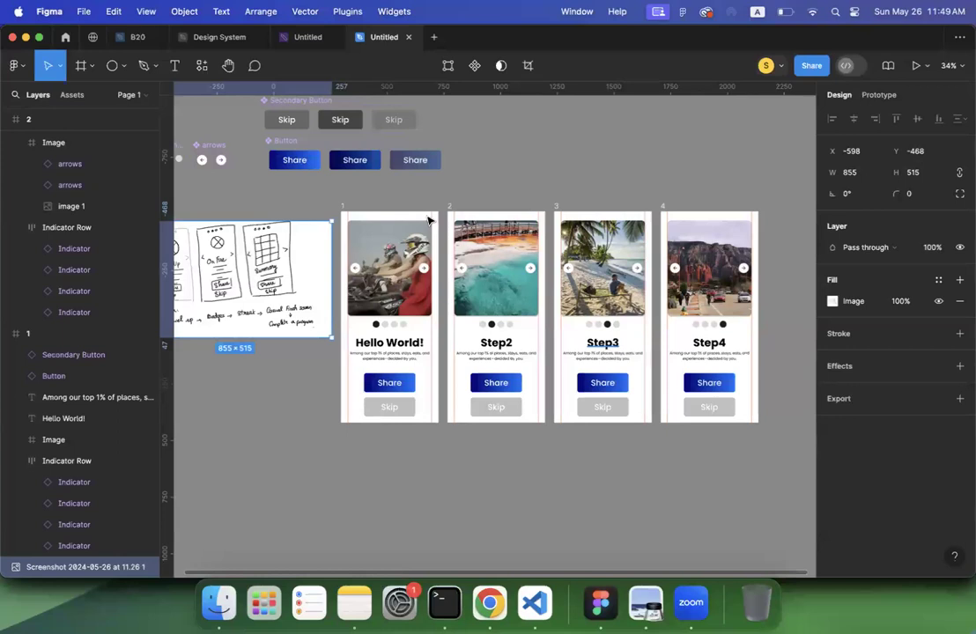
{"action": "scroll", "coordinate": [574, 336], "scroll_direction": "up", "scroll_amount": 4}
{"action": "scroll", "coordinate": [574, 336], "scroll_direction": "up", "scroll_amount": 1}
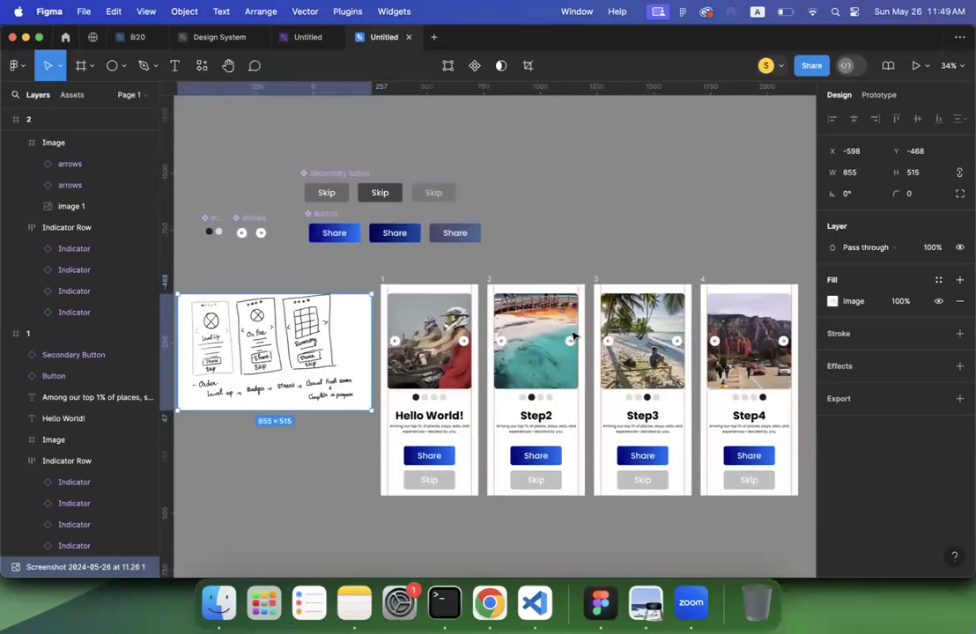
{"action": "scroll", "coordinate": [572, 337], "scroll_direction": "up", "scroll_amount": 1}
{"action": "scroll", "coordinate": [573, 336], "scroll_direction": "right", "scroll_amount": 1}
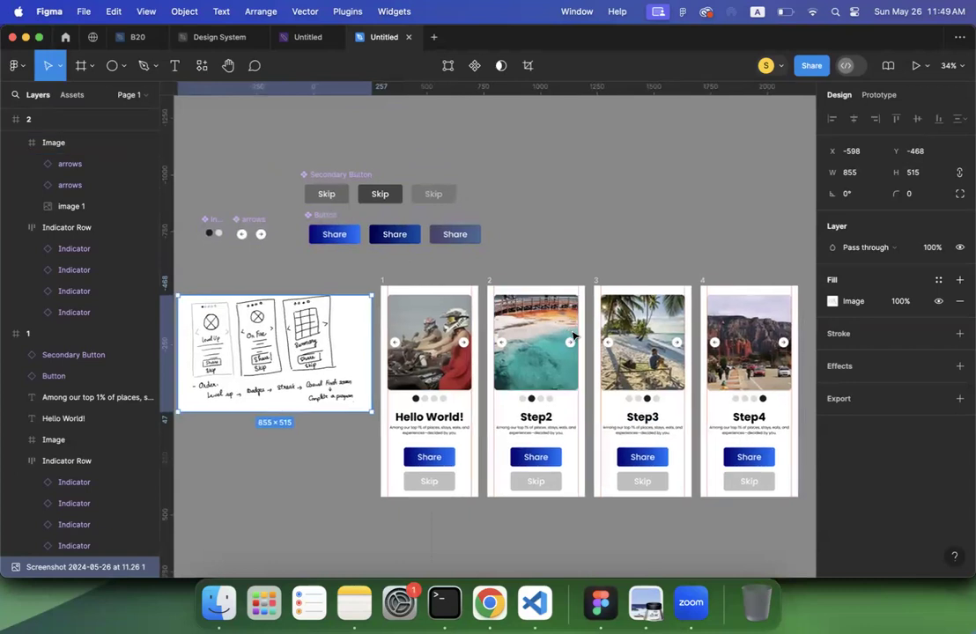
{"action": "scroll", "coordinate": [574, 336], "scroll_direction": "right", "scroll_amount": 5}
{"action": "scroll", "coordinate": [575, 336], "scroll_direction": "down", "scroll_amount": 2}
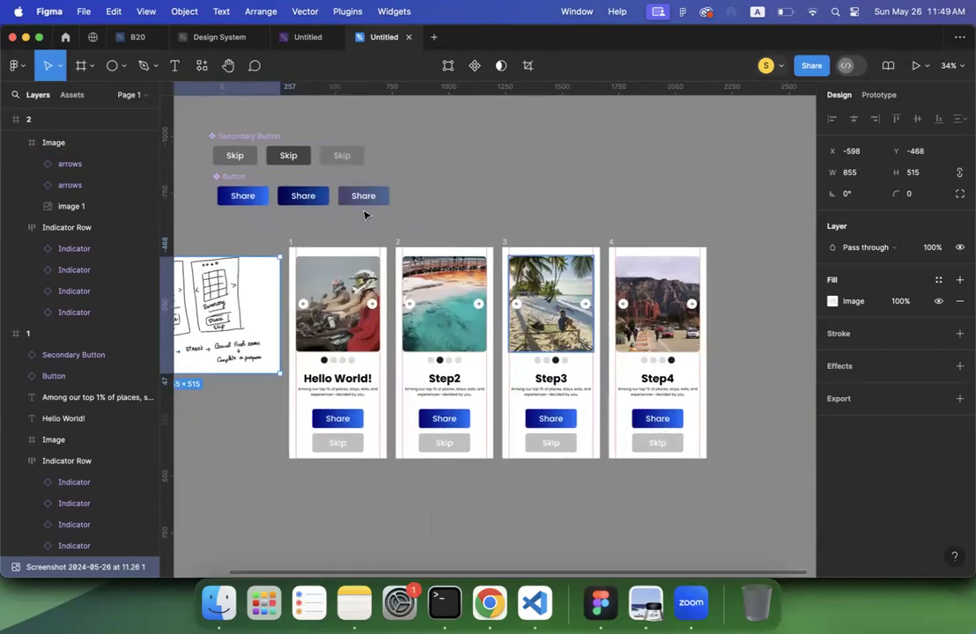
{"action": "left_click", "coordinate": [306, 237]}
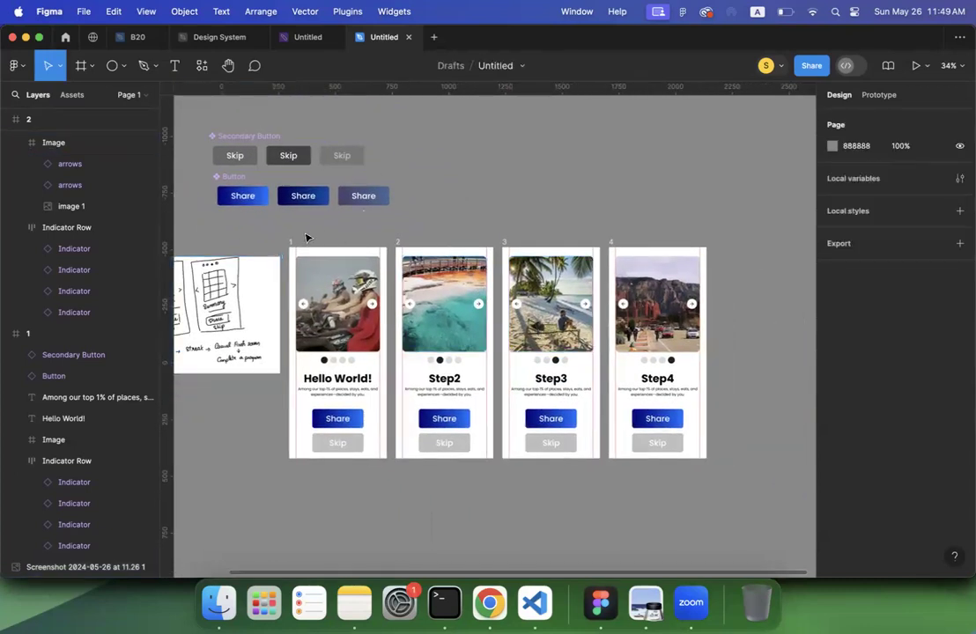
Step: Move the wireframe sketch well above the four screens, and reposition the button, indicator and arrow components between the sketch and the screens
{"action": "scroll", "coordinate": [307, 237], "scroll_direction": "right", "scroll_amount": 1}
{"action": "scroll", "coordinate": [306, 237], "scroll_direction": "down", "scroll_amount": 1}
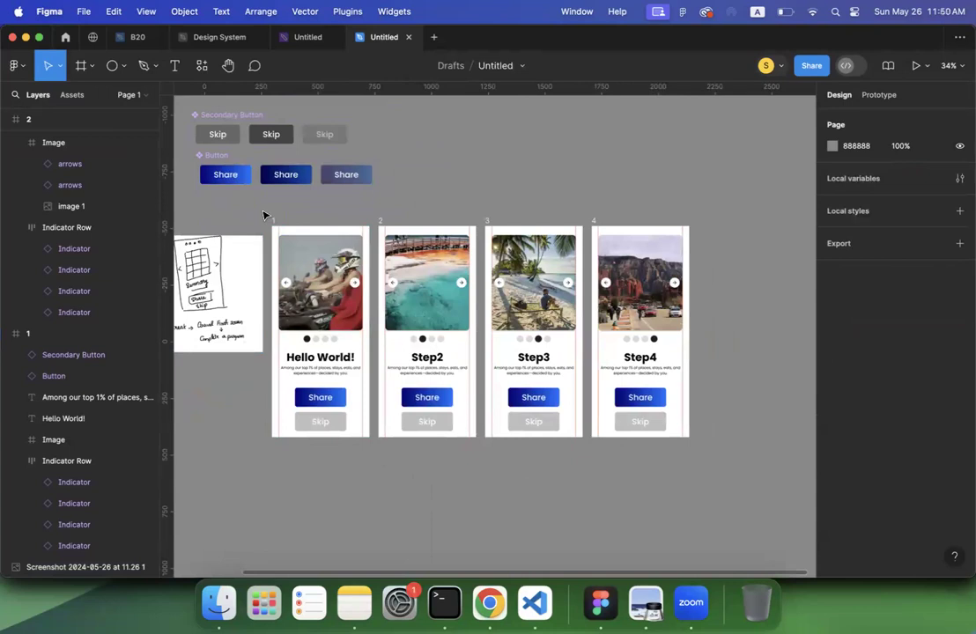
{"action": "scroll", "coordinate": [482, 228], "scroll_direction": "left", "scroll_amount": 4}
{"action": "scroll", "coordinate": [482, 228], "scroll_direction": "up", "scroll_amount": 3}
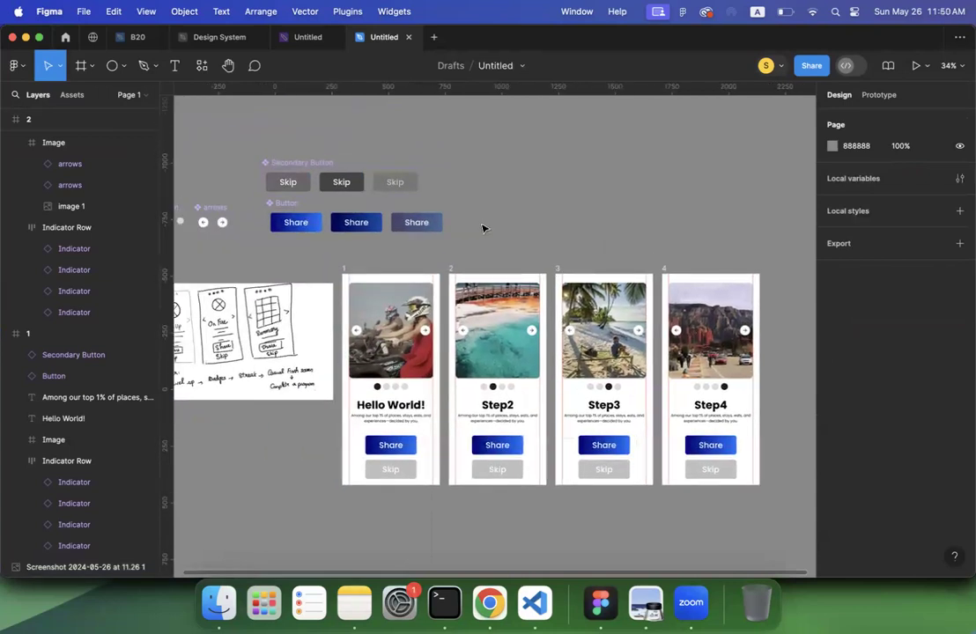
{"action": "scroll", "coordinate": [482, 228], "scroll_direction": "up", "scroll_amount": 2}
{"action": "scroll", "coordinate": [482, 229], "scroll_direction": "left", "scroll_amount": 1}
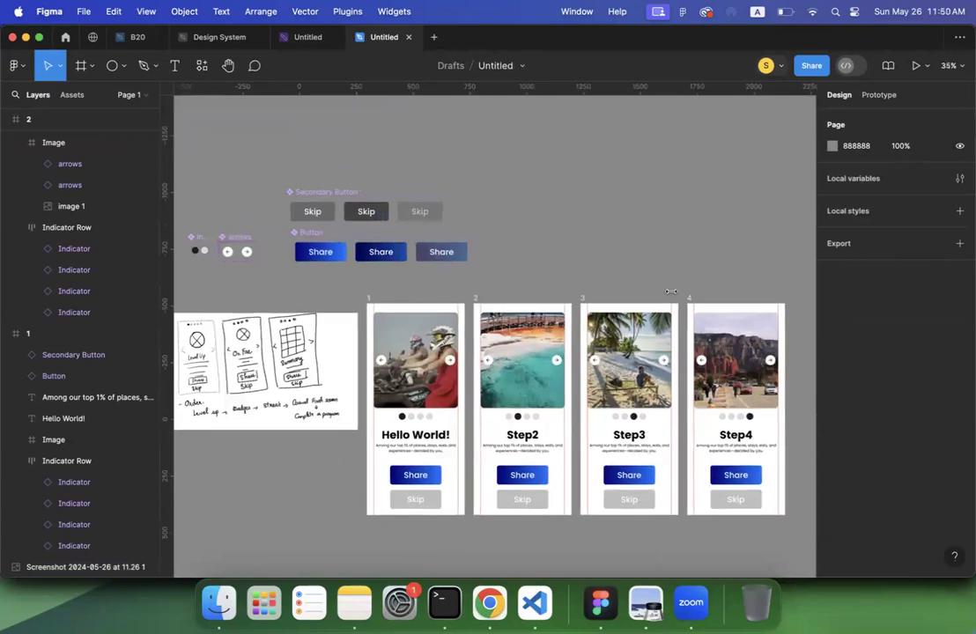
{"action": "scroll", "coordinate": [671, 291], "scroll_direction": "down", "scroll_amount": 6}
{"action": "mouse_move", "coordinate": [375, 347]}
{"action": "left_mouse_down"}
{"action": "mouse_move", "coordinate": [432, 167]}
{"action": "mouse_move", "coordinate": [463, 146]}
{"action": "left_mouse_up"}
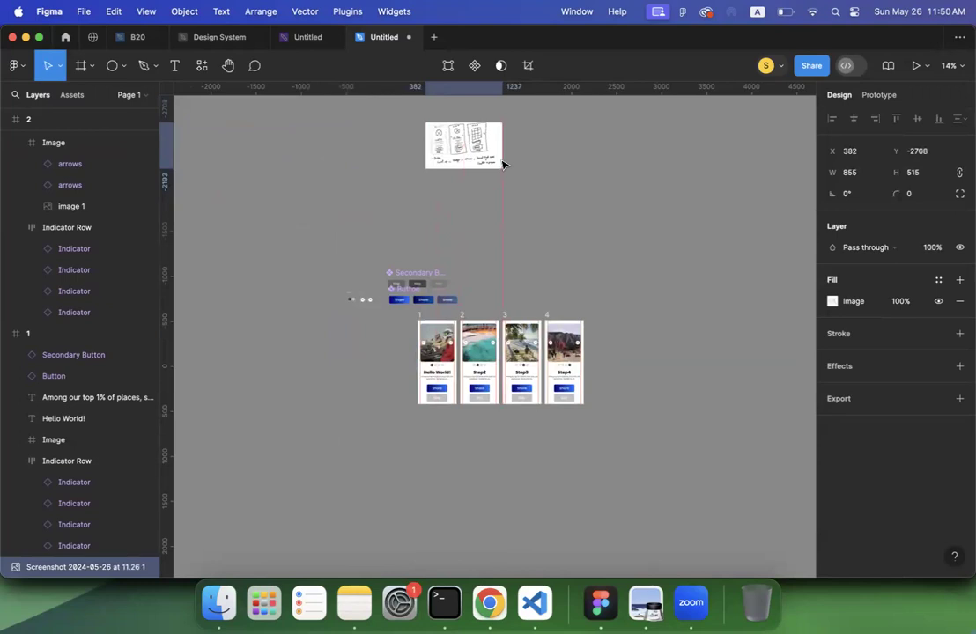
{"action": "left_click_drag", "start_coordinate": [318, 259], "coordinate": [484, 308]}
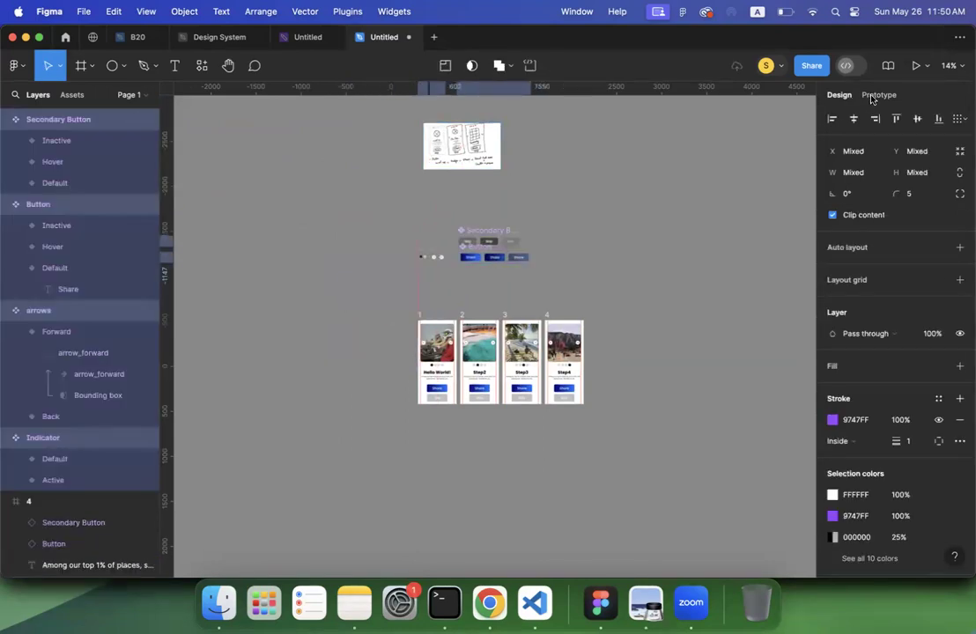
{"action": "left_click", "coordinate": [215, 158]}
Step: Add a prototype flow starting point to frame 1 and name it Onboarding
{"action": "scroll", "coordinate": [231, 181], "scroll_direction": "up", "scroll_amount": 5}
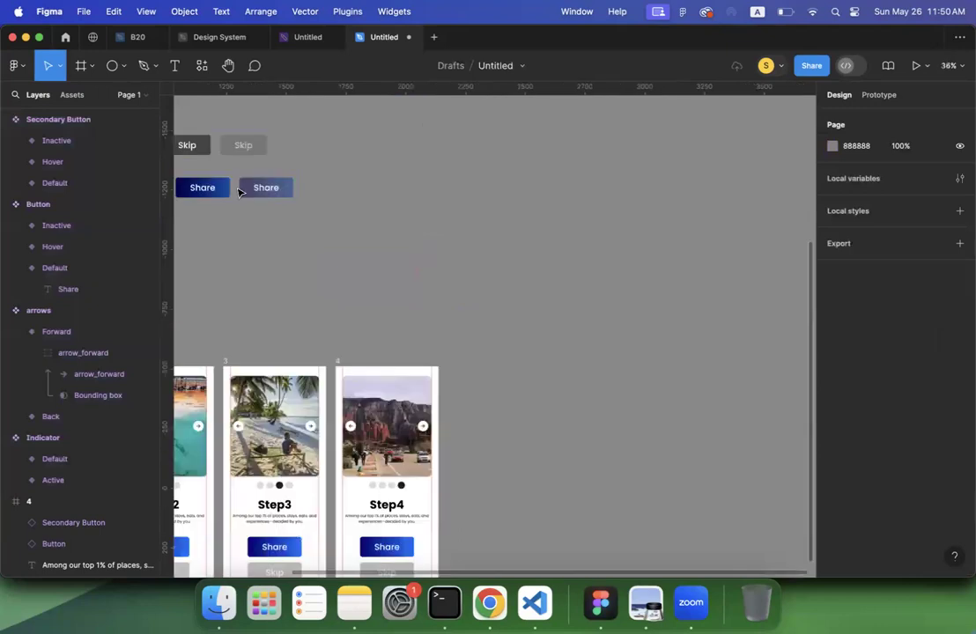
{"action": "scroll", "coordinate": [238, 192], "scroll_direction": "down", "scroll_amount": 3}
{"action": "scroll", "coordinate": [282, 181], "scroll_direction": "left", "scroll_amount": 3}
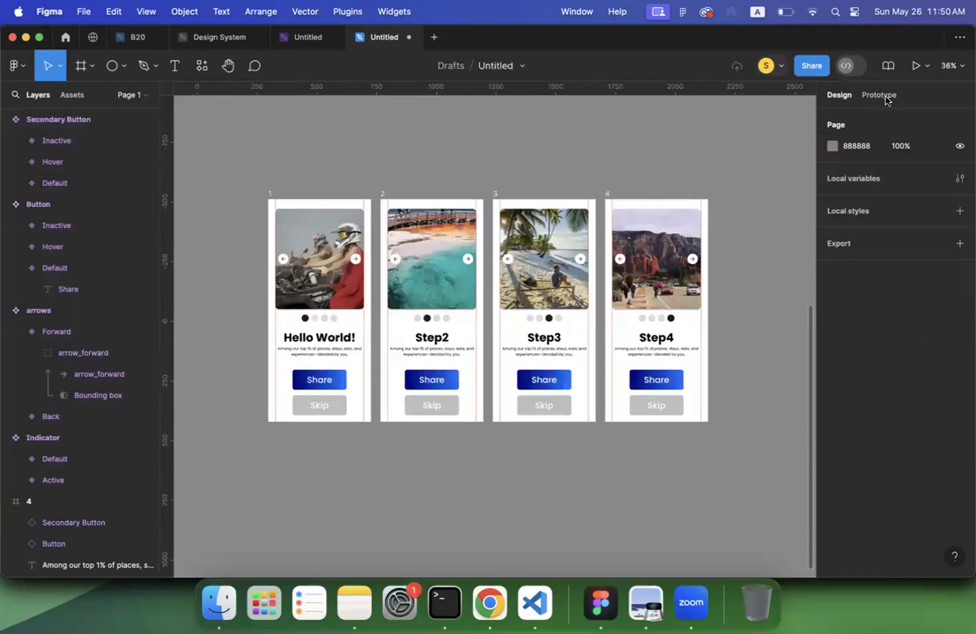
{"action": "scroll", "coordinate": [489, 309], "scroll_direction": "right", "scroll_amount": 1}
{"action": "left_click", "coordinate": [238, 187]}
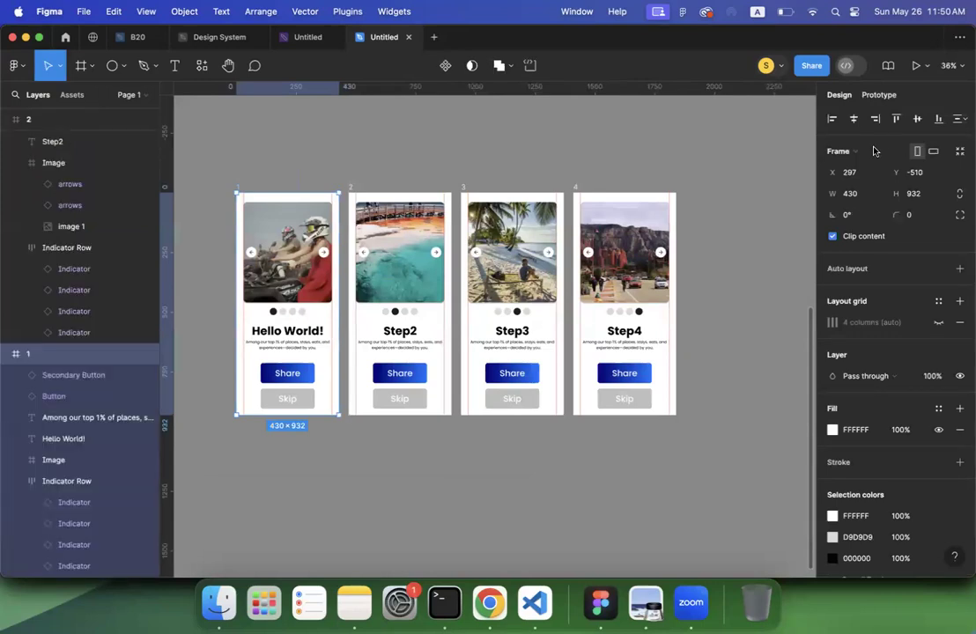
{"action": "key", "text": "Escape"}
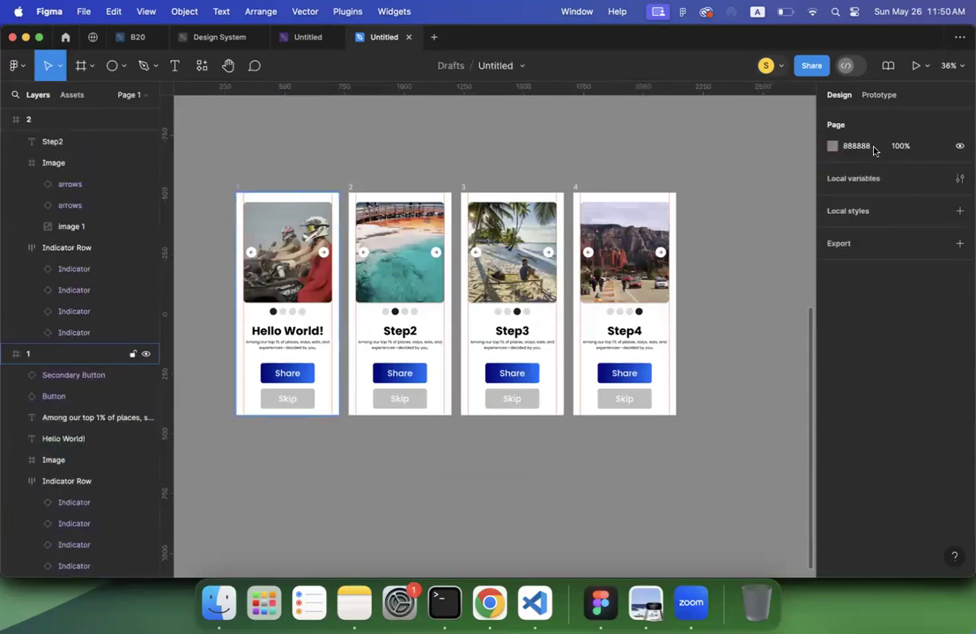
{"action": "left_click", "coordinate": [237, 187]}
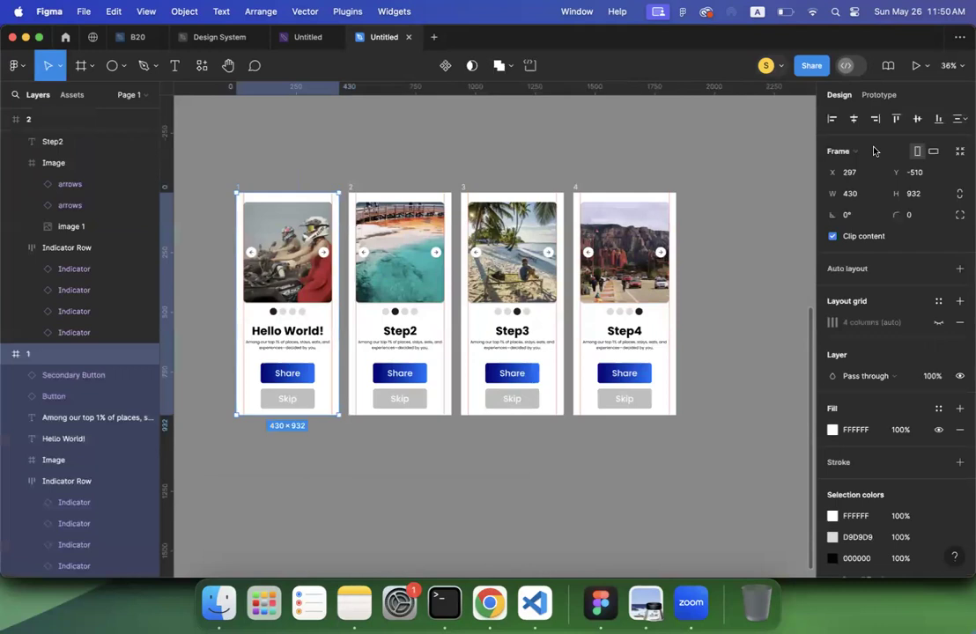
{"action": "key", "text": "shift+e"}
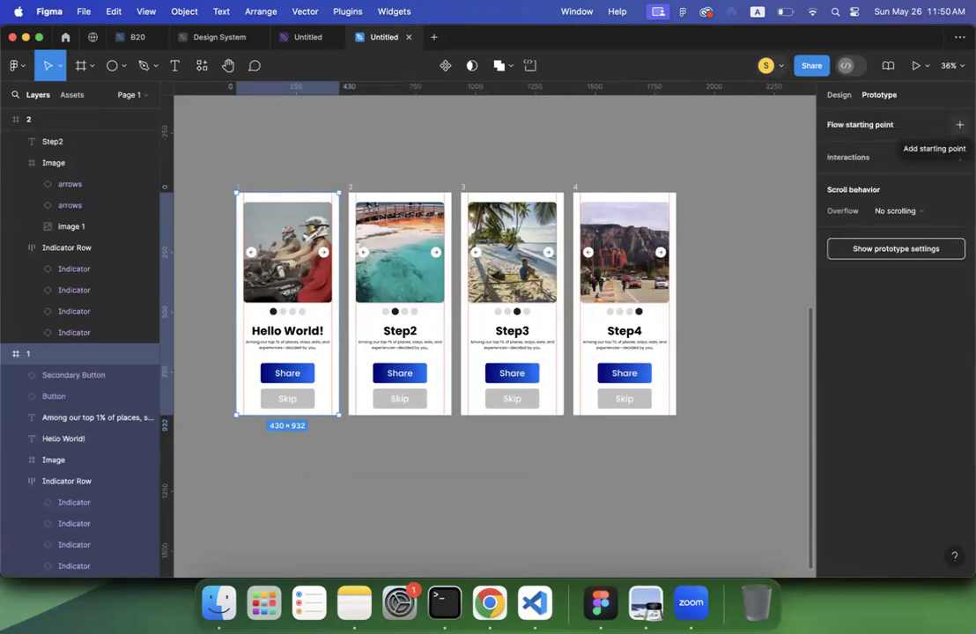
{"action": "left_click", "coordinate": [959, 124]}
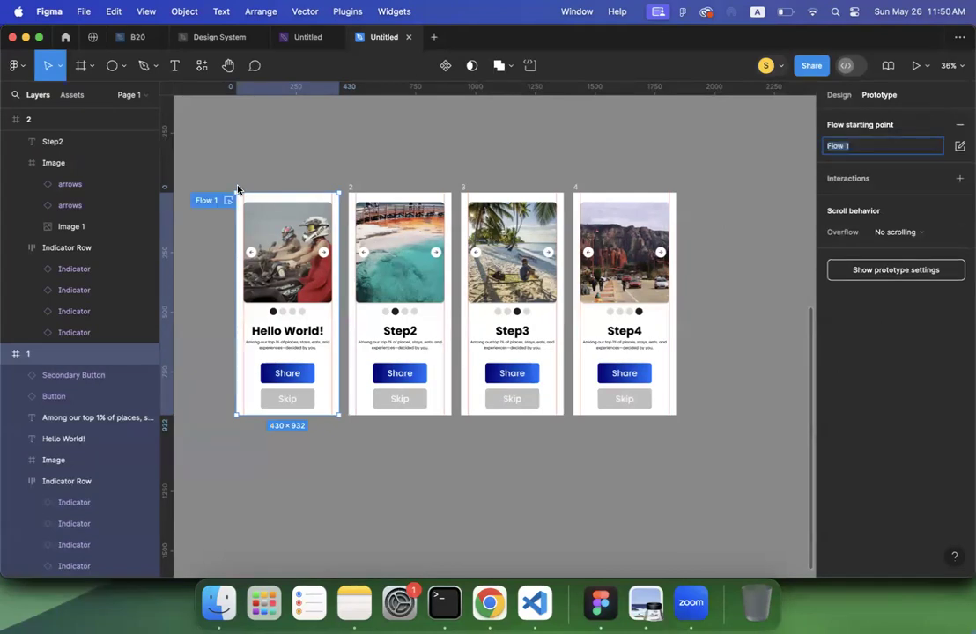
{"action": "type", "text": "Onboarding"}
{"action": "key", "text": "Return"}
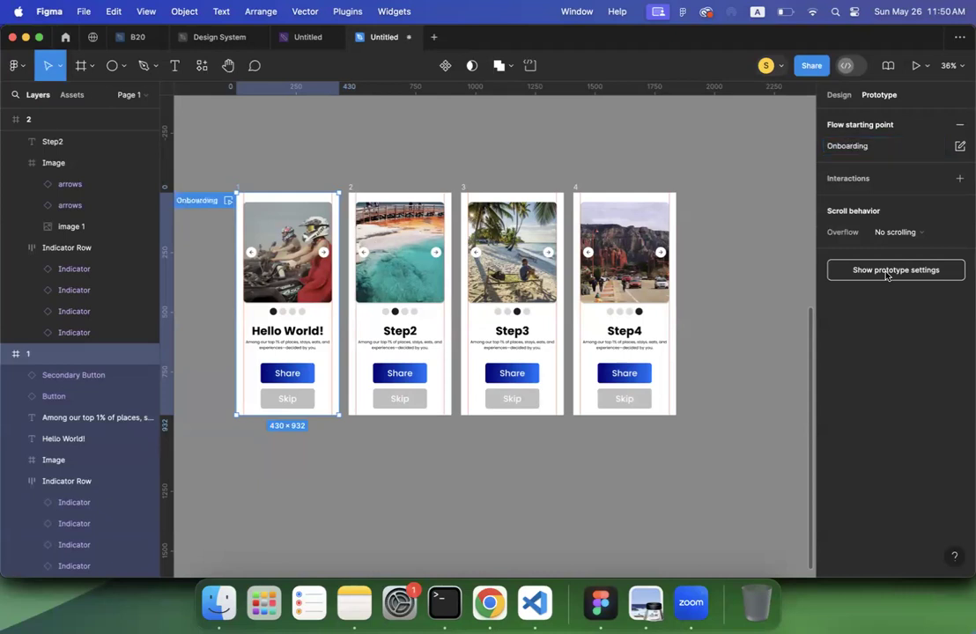
Step: In the prototype settings, set the iPhone 15 Pro Max device's model to Blue Titanium
{"action": "left_click", "coordinate": [871, 185]}
{"action": "left_click", "coordinate": [857, 165]}
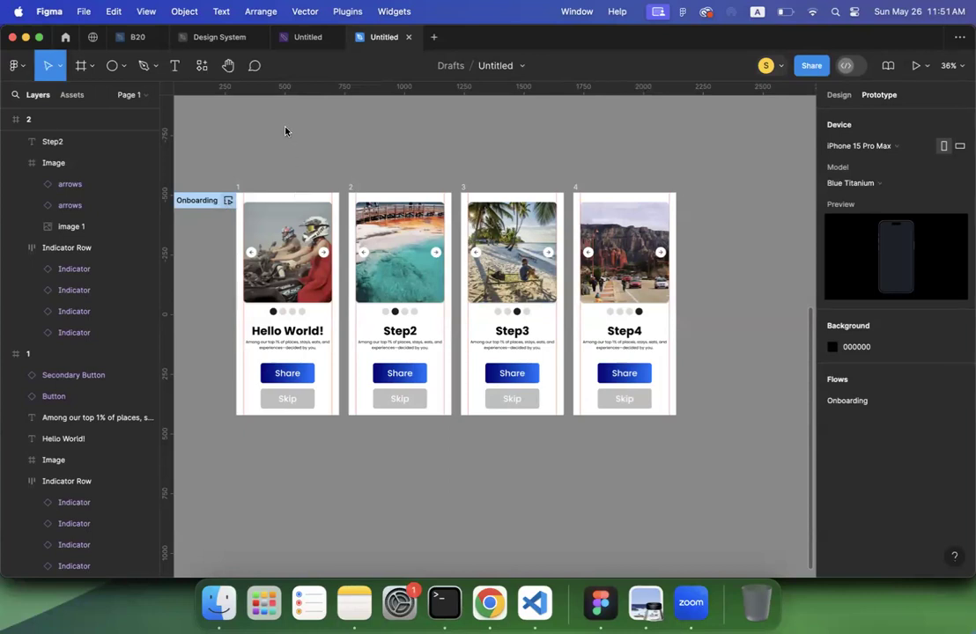
Step: Preview the Onboarding flow inline from the Hello World! frame, moving the preview window clear of the frames, and close it
{"action": "key", "text": "shift+space"}
{"action": "left_click_drag", "start_coordinate": [275, 109], "coordinate": [778, 91]}
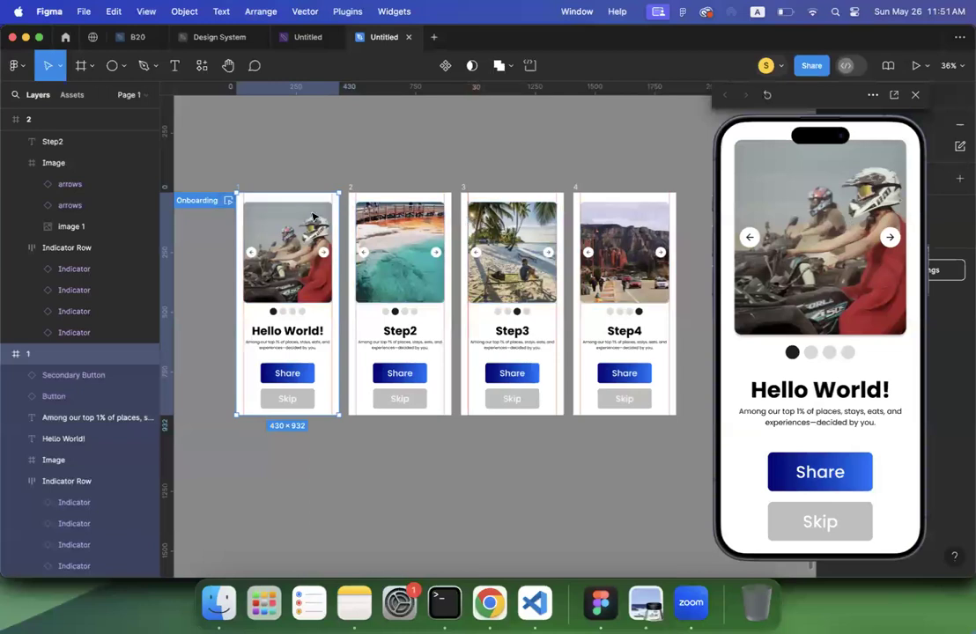
{"action": "left_click", "coordinate": [379, 134]}
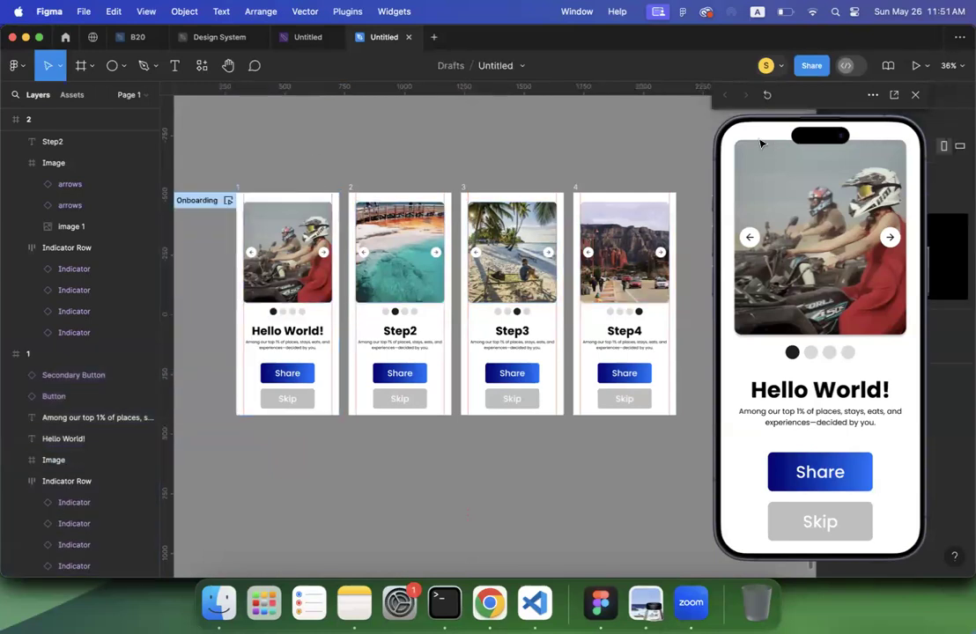
{"action": "left_click", "coordinate": [300, 280]}
{"action": "scroll", "coordinate": [373, 277], "scroll_direction": "up", "scroll_amount": 2}
{"action": "scroll", "coordinate": [414, 203], "scroll_direction": "up", "scroll_amount": 2}
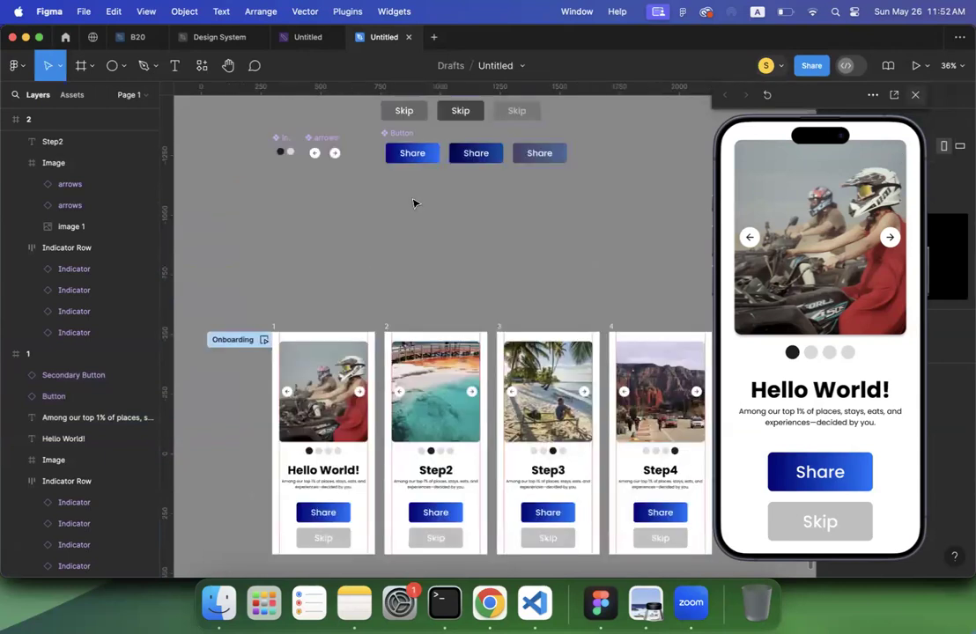
{"action": "key", "text": "Escape"}
Step: Add a While hovering interaction to the Secondary Button's Default variant that changes it to the Hover state
{"action": "scroll", "coordinate": [410, 214], "scroll_direction": "up", "scroll_amount": 2}
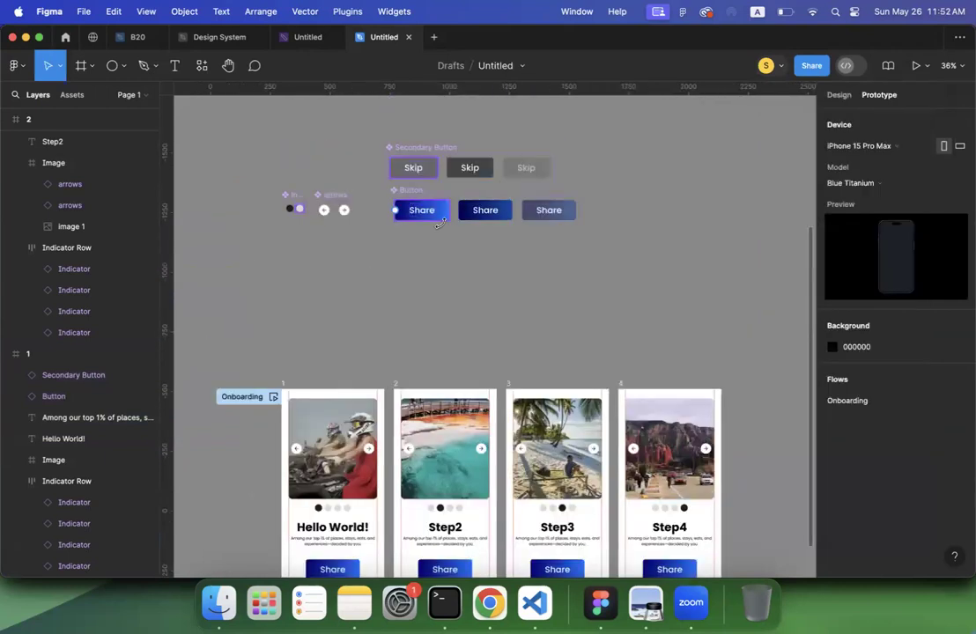
{"action": "left_click", "coordinate": [419, 212]}
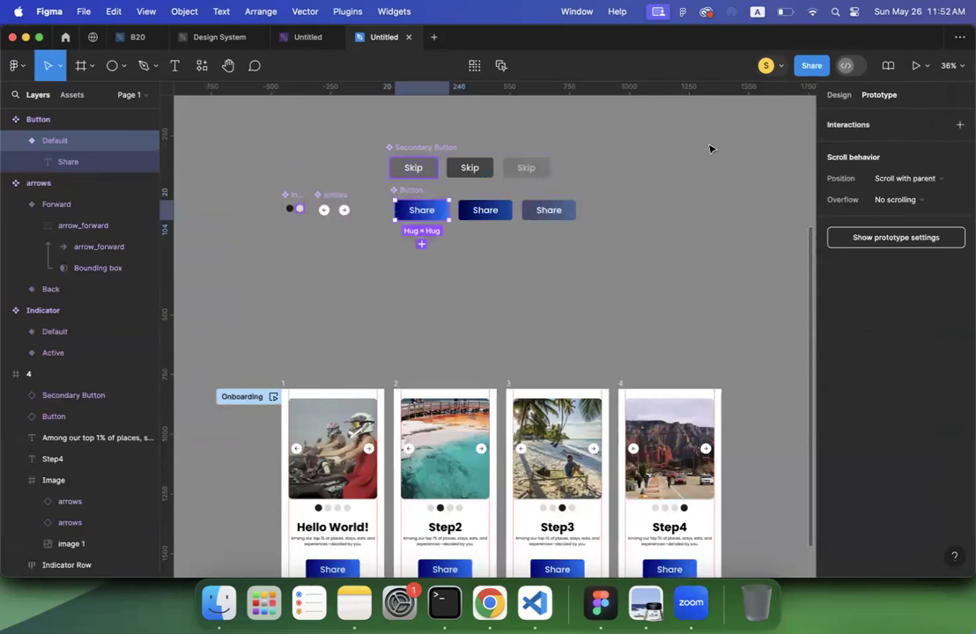
{"action": "left_click", "coordinate": [412, 152]}
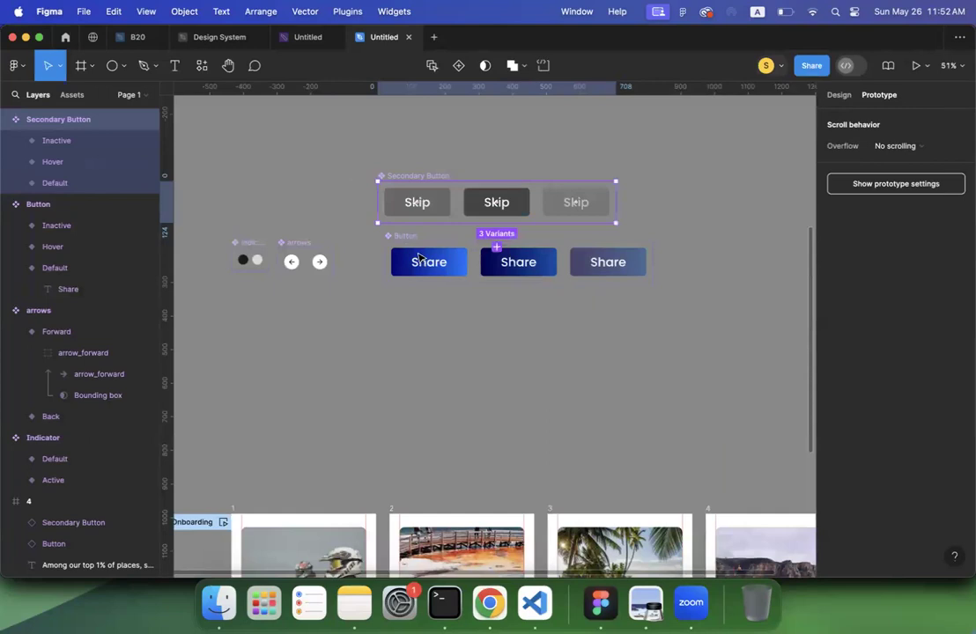
{"action": "left_click", "coordinate": [401, 208]}
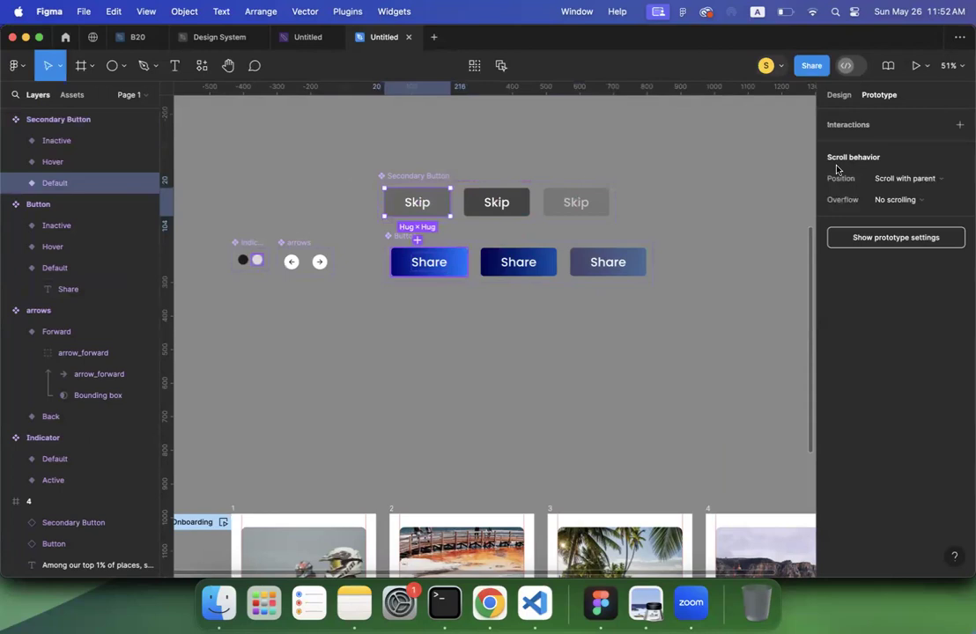
{"action": "left_click", "coordinate": [958, 127]}
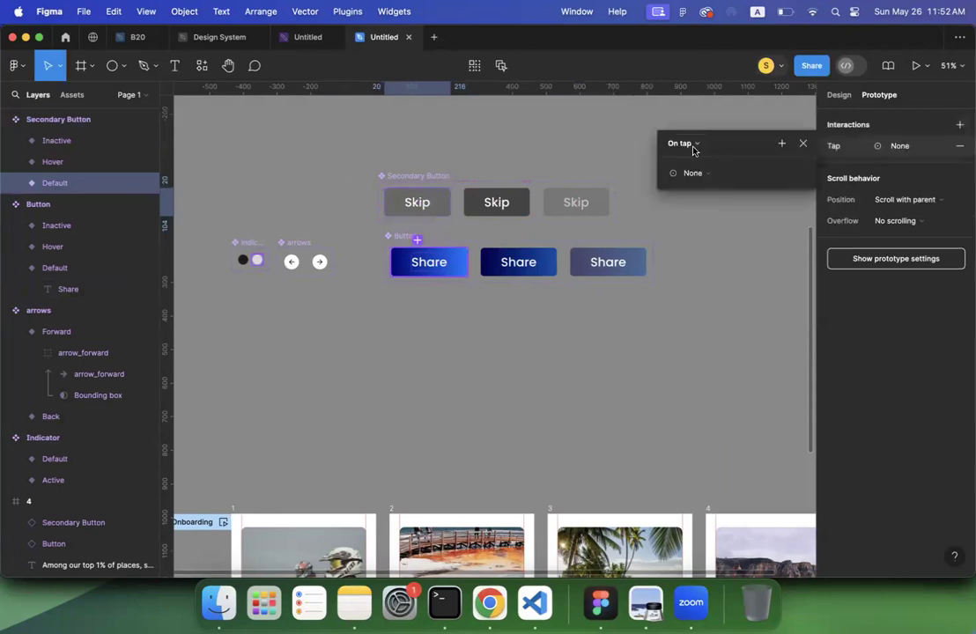
{"action": "left_click", "coordinate": [684, 144]}
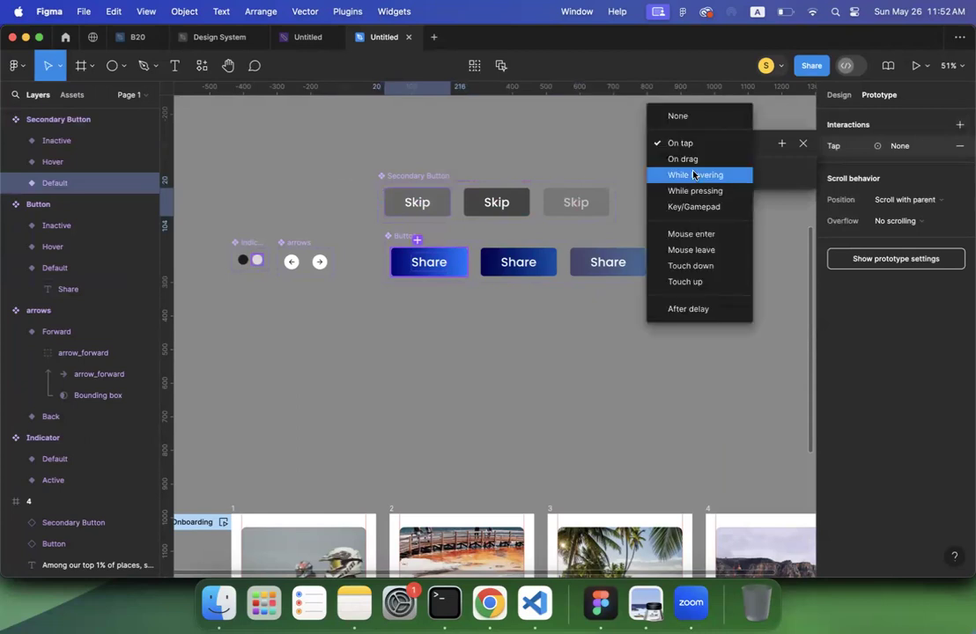
{"action": "left_click", "coordinate": [694, 175]}
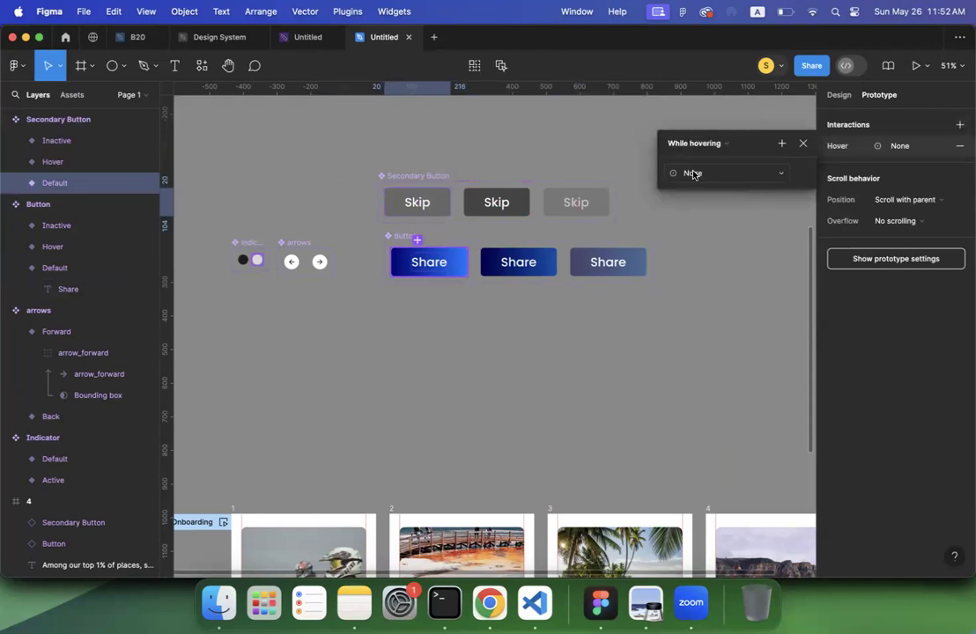
{"action": "left_click", "coordinate": [694, 173]}
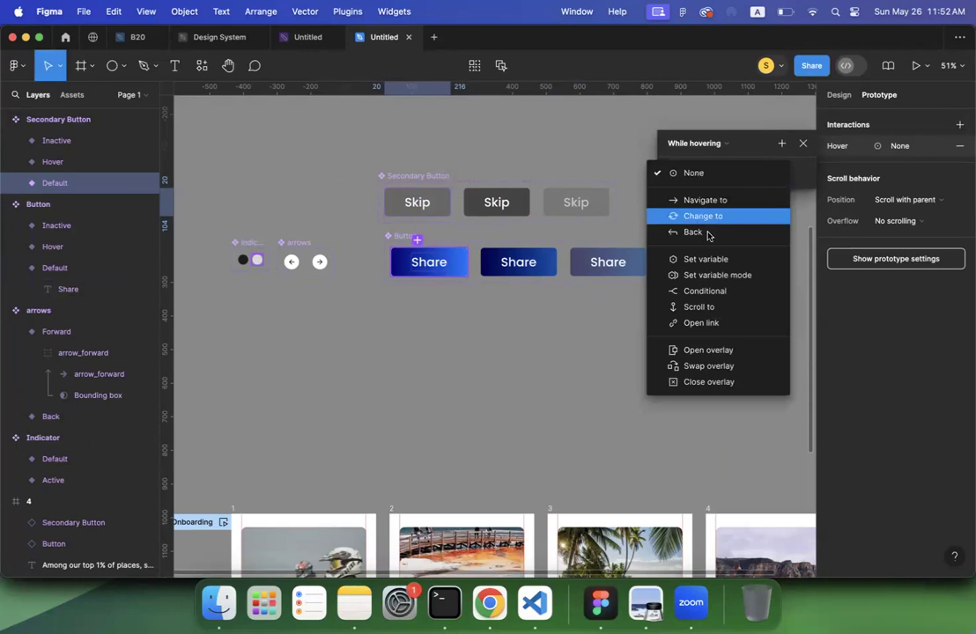
{"action": "left_click", "coordinate": [756, 214]}
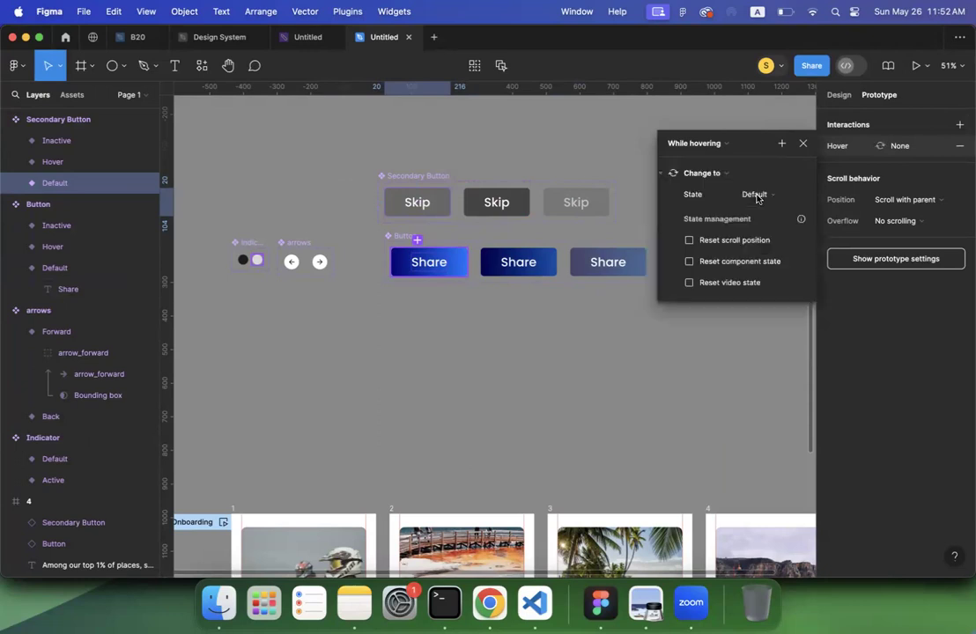
{"action": "left_click", "coordinate": [756, 196]}
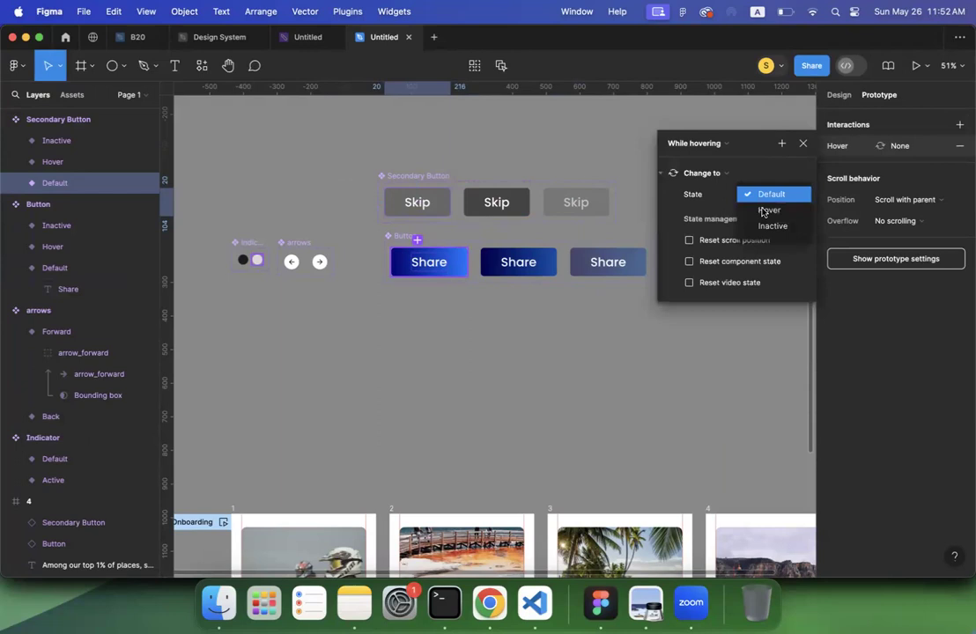
{"action": "left_click", "coordinate": [763, 212]}
{"action": "left_click", "coordinate": [802, 143]}
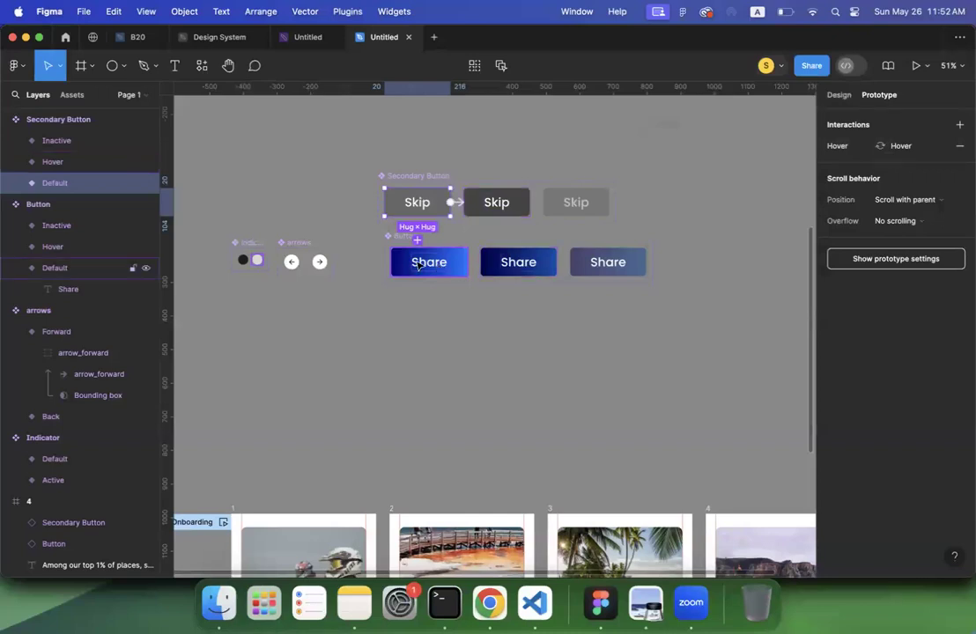
Step: Give the Share Button component's Default variant a While hovering interaction that changes it to the Hover state
{"action": "left_click", "coordinate": [420, 265]}
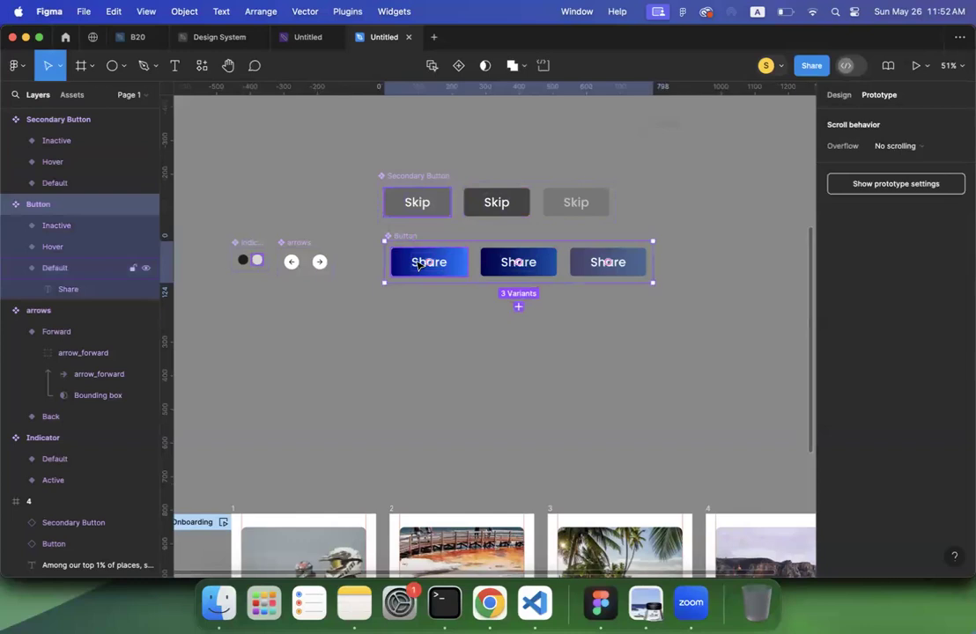
{"action": "left_click", "coordinate": [420, 265]}
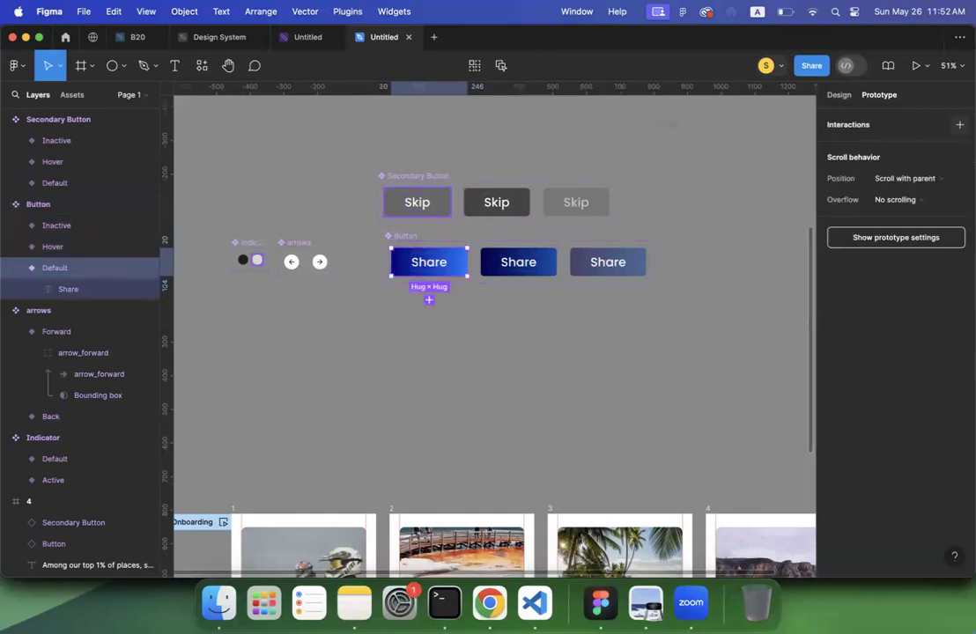
{"action": "left_click", "coordinate": [959, 125]}
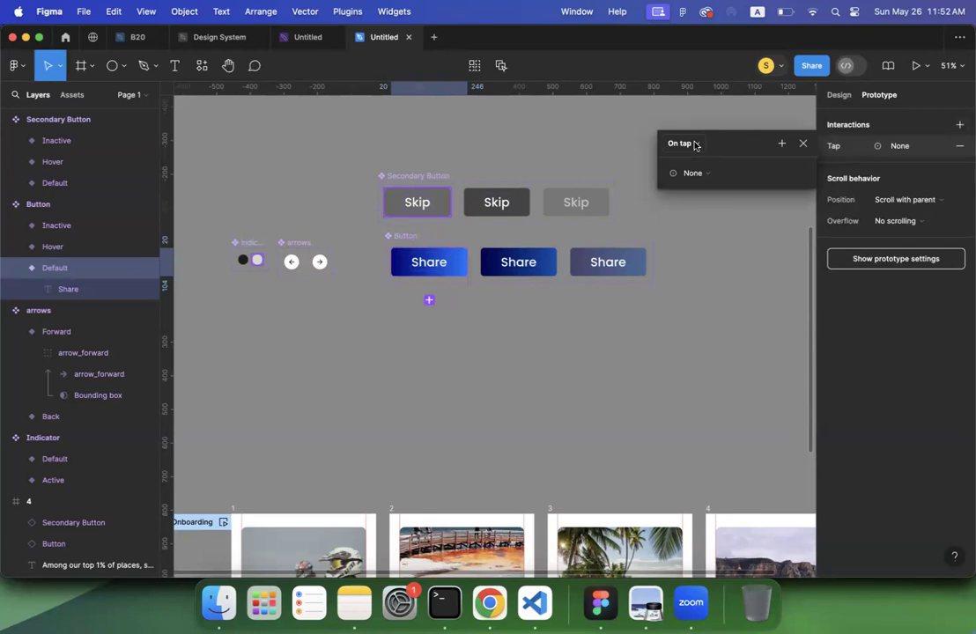
{"action": "left_click", "coordinate": [694, 146]}
{"action": "left_click", "coordinate": [698, 173]}
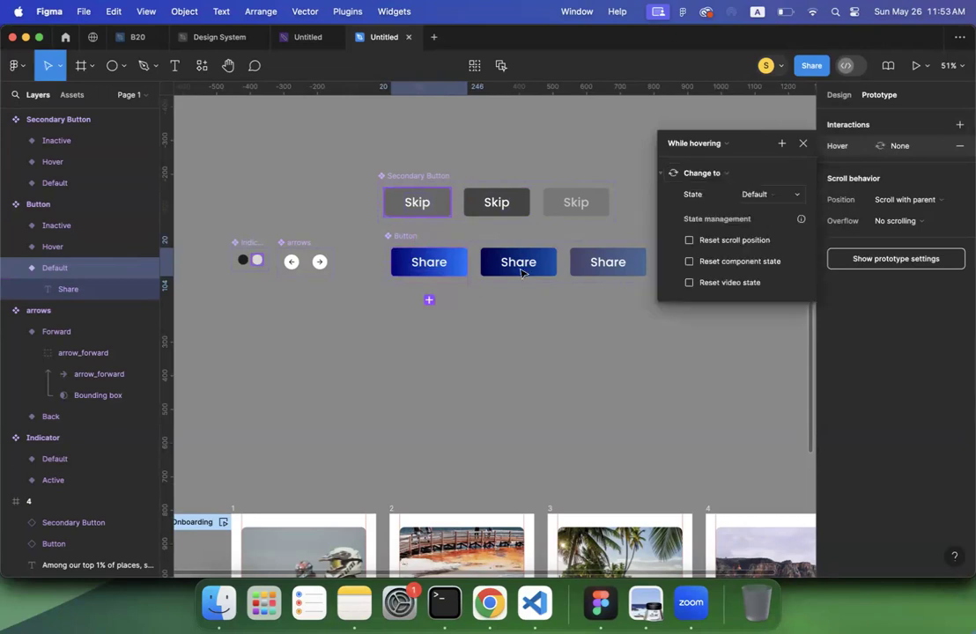
{"action": "key", "text": "Return"}
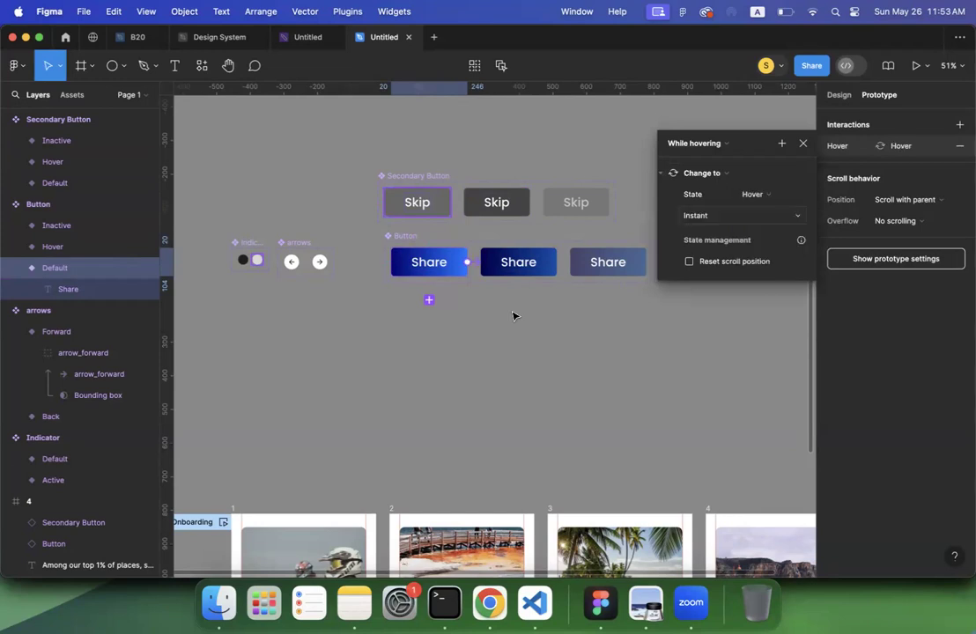
{"action": "left_click", "coordinate": [485, 390]}
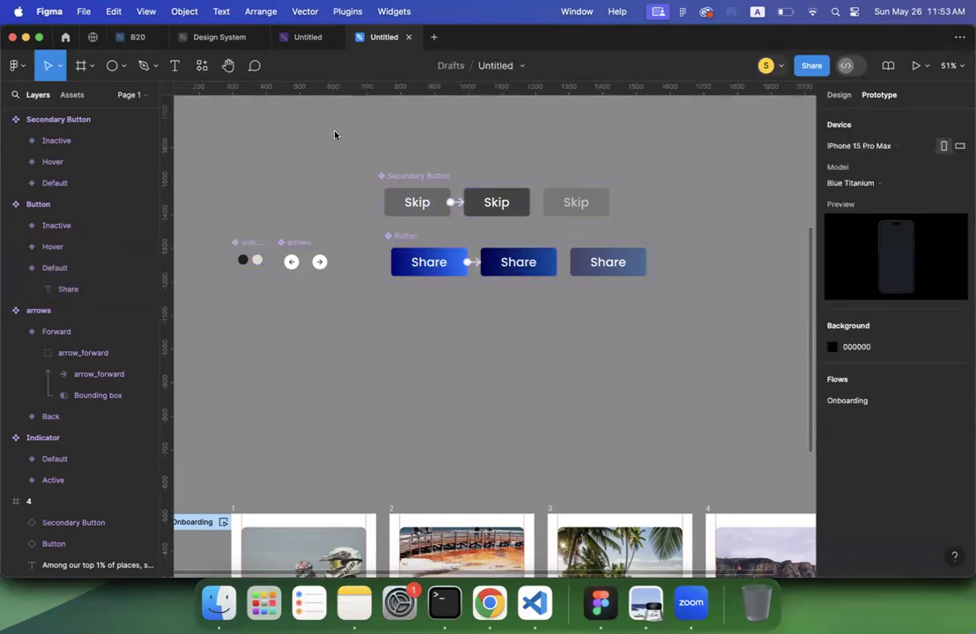
Step: Test the Share and Skip buttons' hover behaviour in the inline preview of the Onboarding flow, and close the preview
{"action": "scroll", "coordinate": [744, 472], "scroll_direction": "down", "scroll_amount": 5}
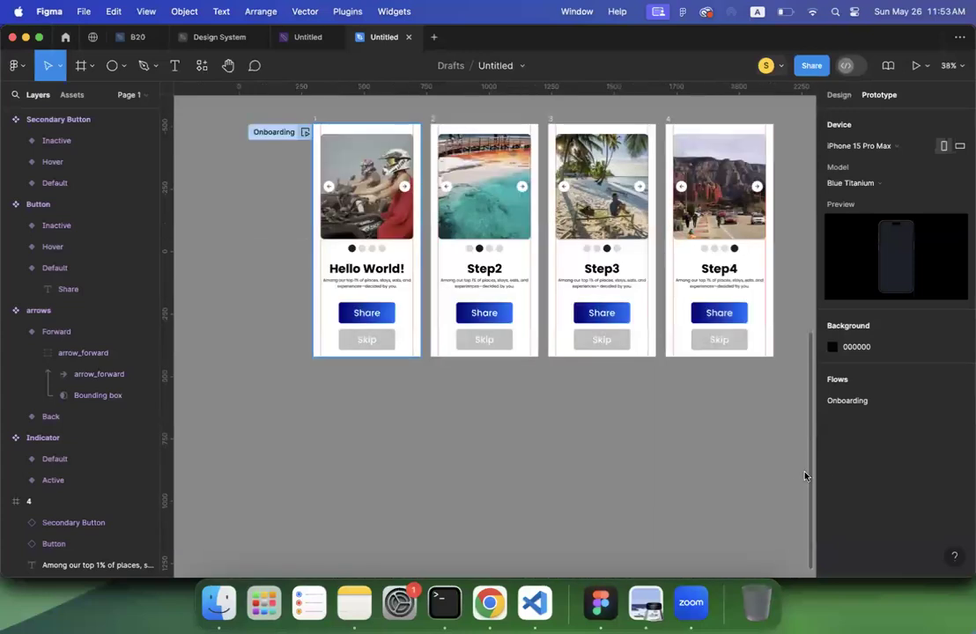
{"action": "key", "text": "shift+space"}
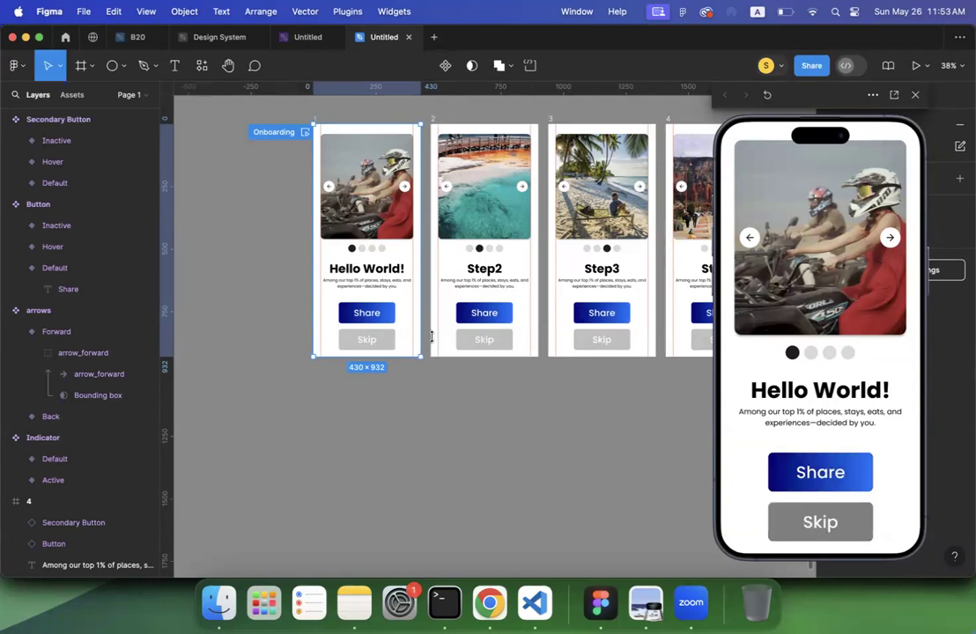
{"action": "key", "text": "shift+space"}
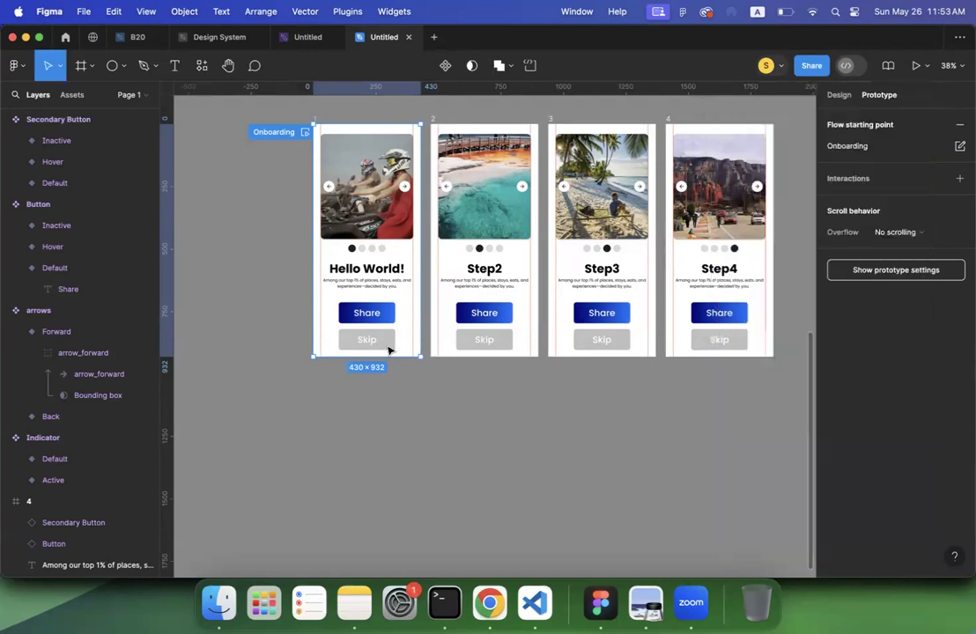
{"action": "left_click", "coordinate": [370, 345]}
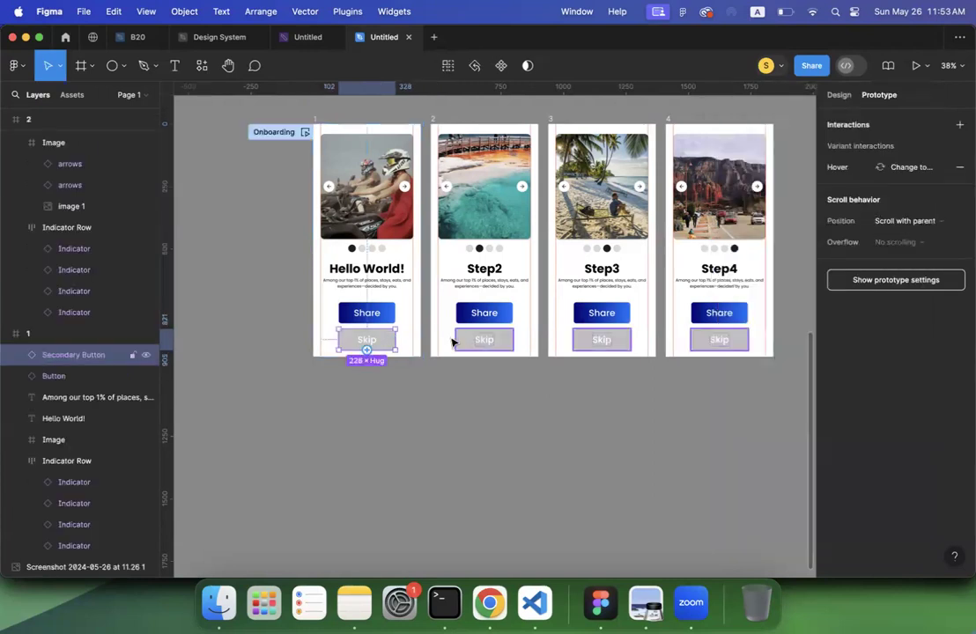
{"action": "left_click_drag", "start_coordinate": [396, 340], "coordinate": [453, 342]}
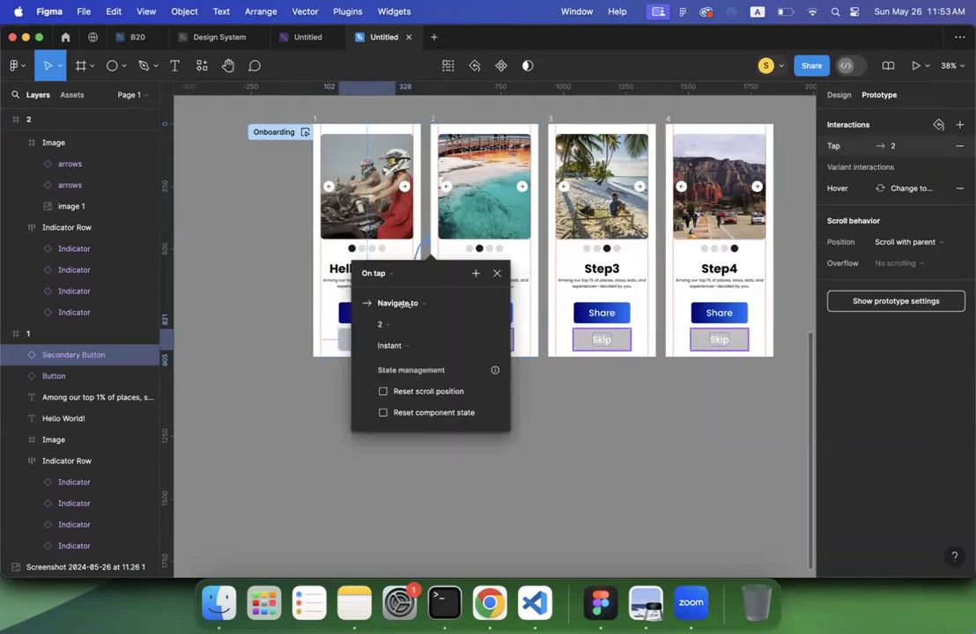
{"action": "scroll", "coordinate": [370, 314], "scroll_direction": "right", "scroll_amount": 3}
{"action": "key", "text": "Escape"}
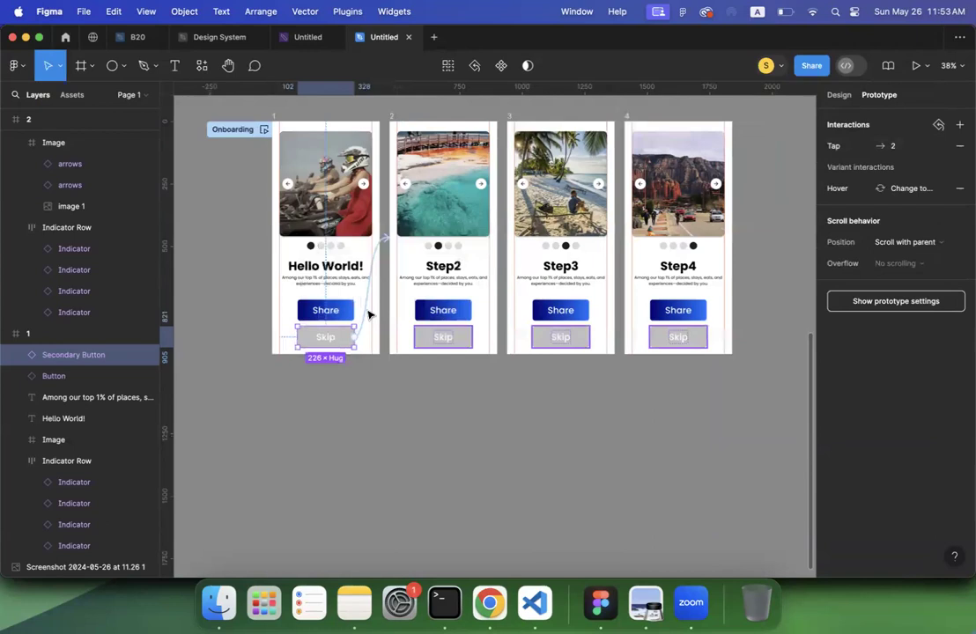
{"action": "left_click", "coordinate": [368, 313]}
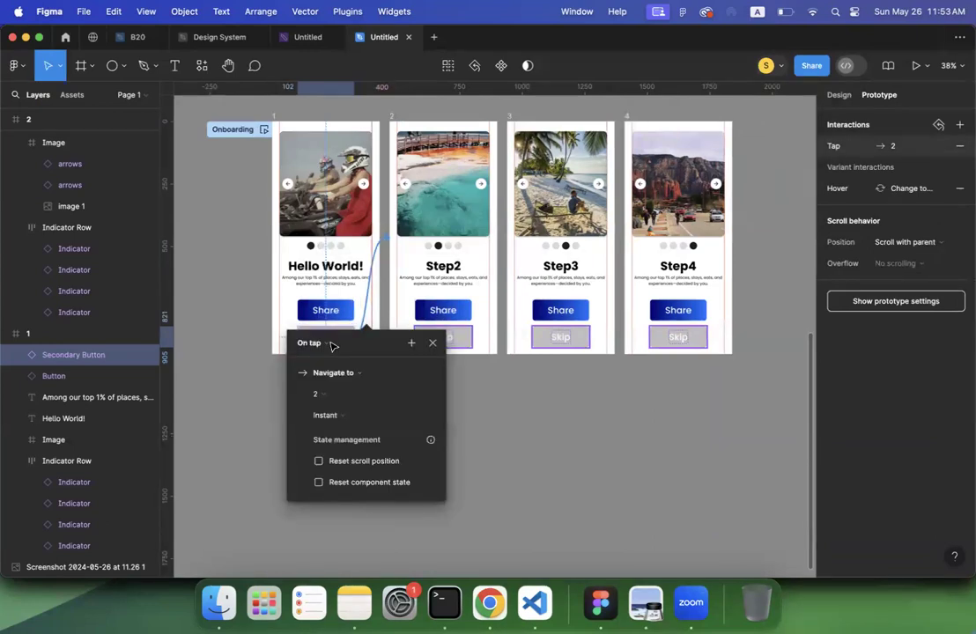
{"action": "key", "text": "super+z"}
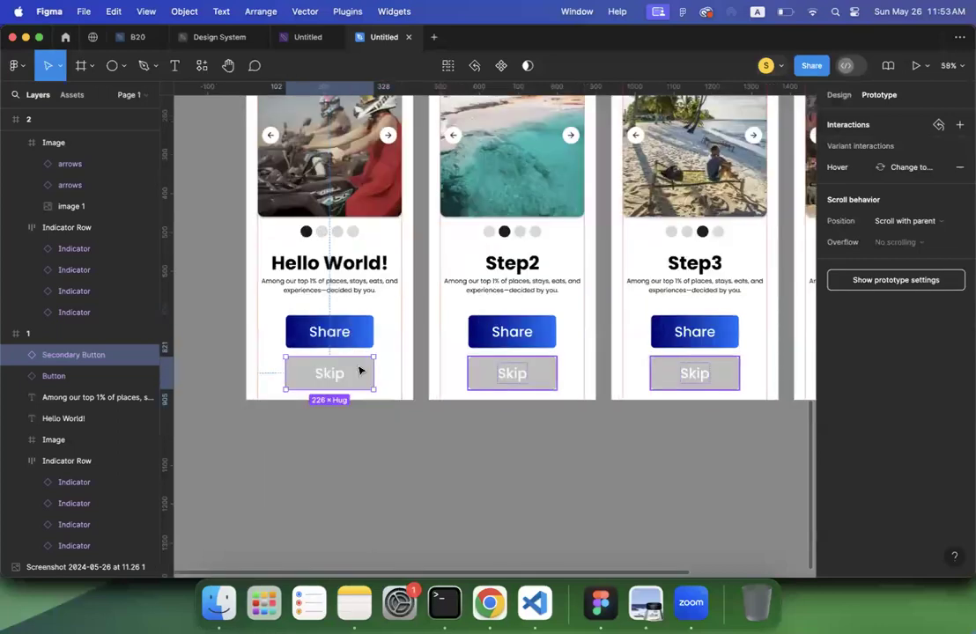
Step: Connect the Skip button on the Hello World! frame to frame 2 with a prototype link
{"action": "scroll", "coordinate": [372, 373], "scroll_direction": "down", "scroll_amount": 2}
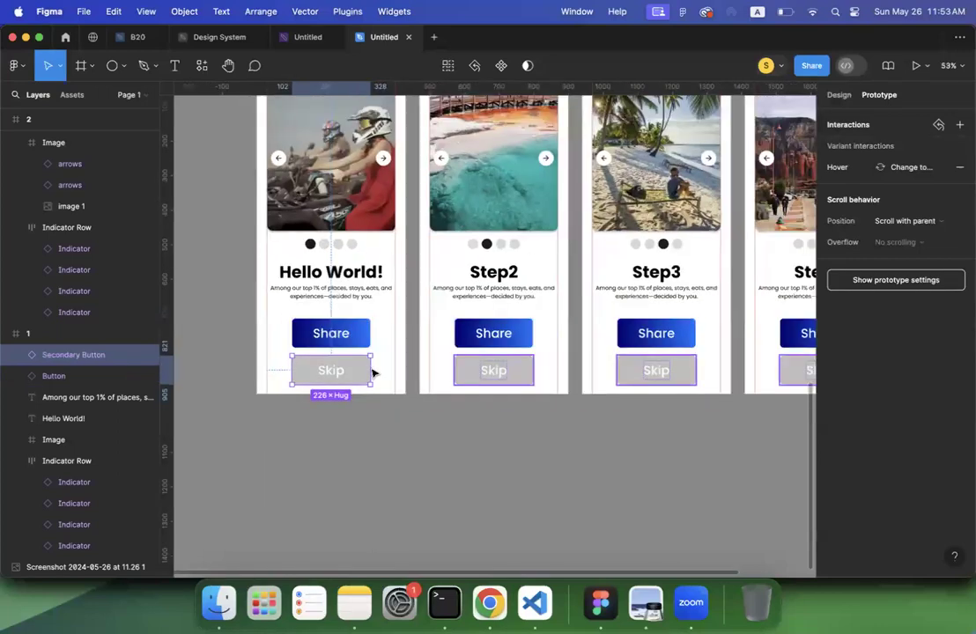
{"action": "left_click_drag", "start_coordinate": [372, 373], "coordinate": [444, 357]}
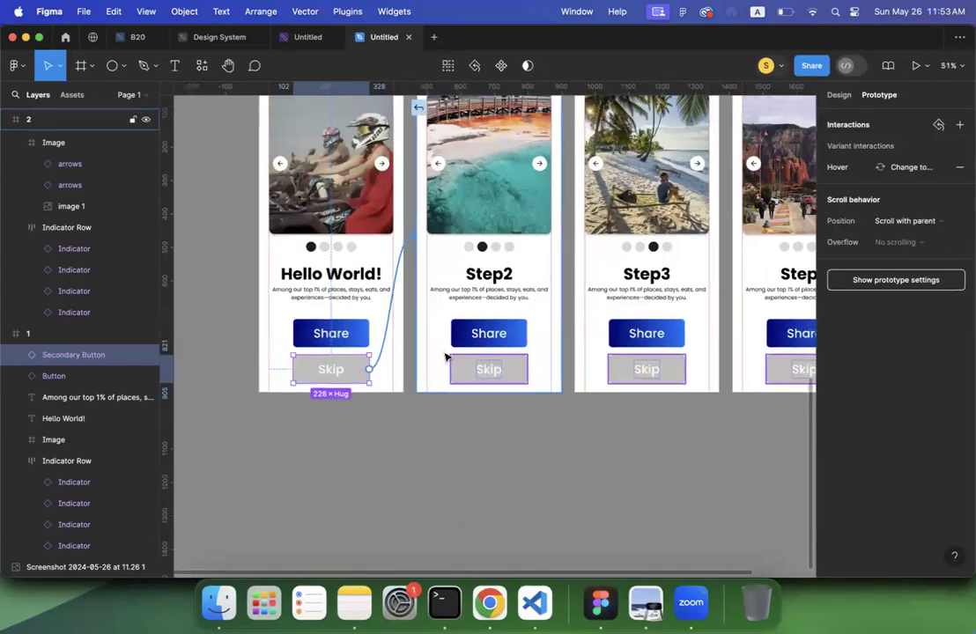
{"action": "left_click", "coordinate": [299, 442]}
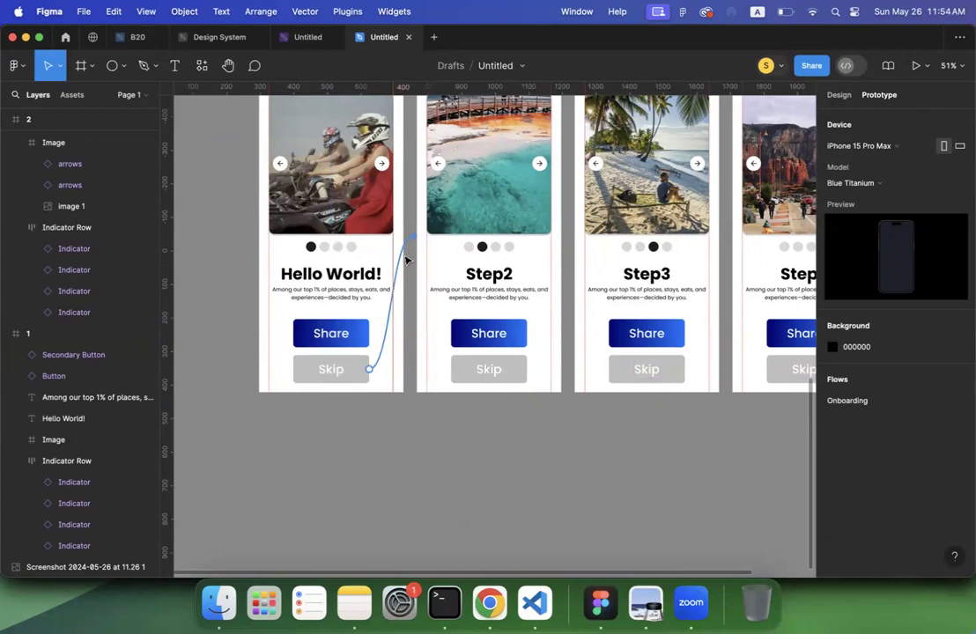
{"action": "left_click", "coordinate": [223, 348]}
{"action": "scroll", "coordinate": [319, 311], "scroll_direction": "down", "scroll_amount": 3}
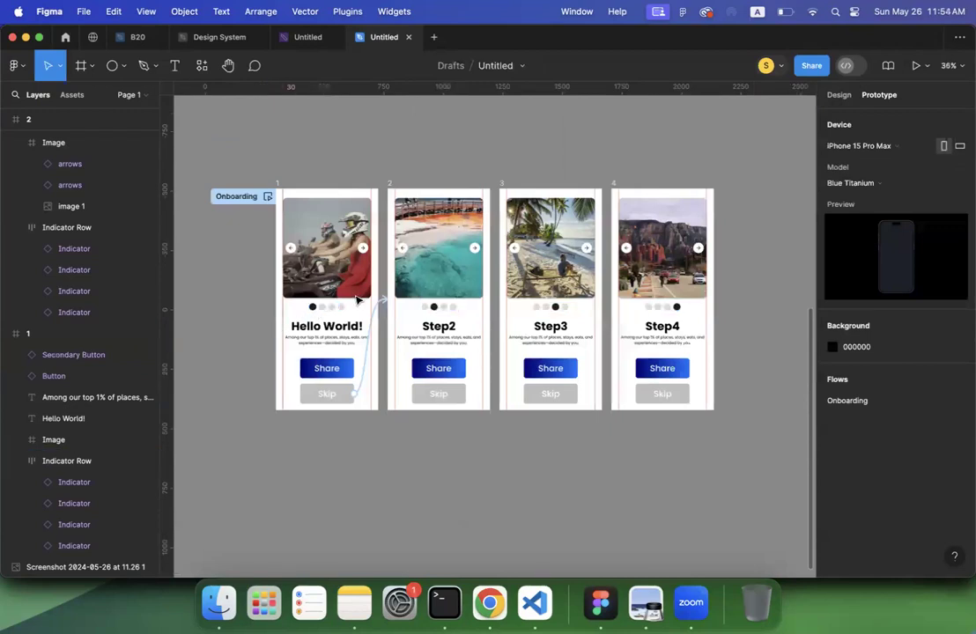
Step: Link the second indicator dot on the Hello World! frame to frame 2 with an instant On tap Navigate to interaction
{"action": "scroll", "coordinate": [356, 301], "scroll_direction": "up", "scroll_amount": 5}
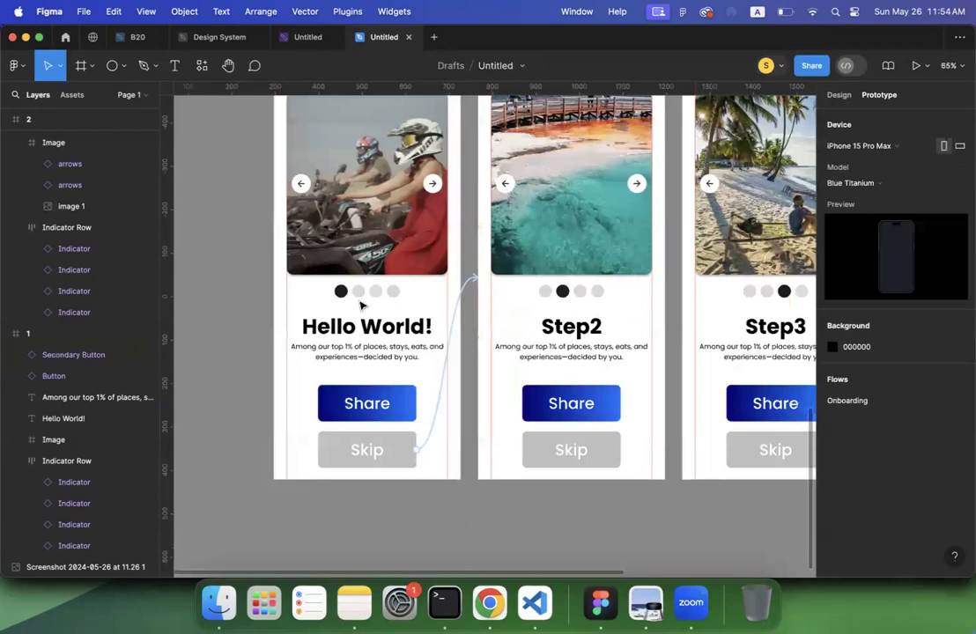
{"action": "double_click", "coordinate": [358, 292]}
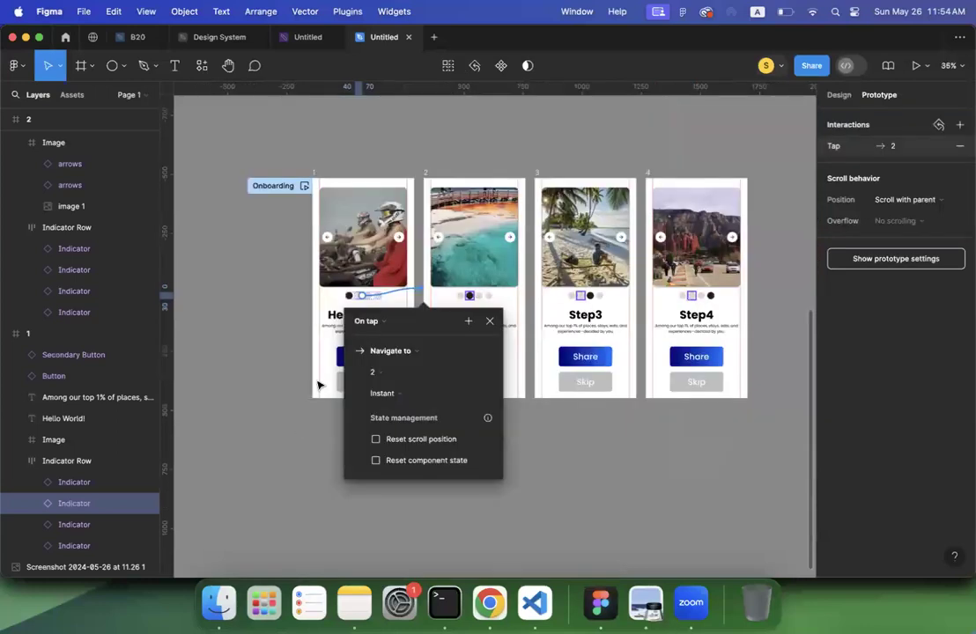
{"action": "scroll", "coordinate": [318, 386], "scroll_direction": "up", "scroll_amount": 5}
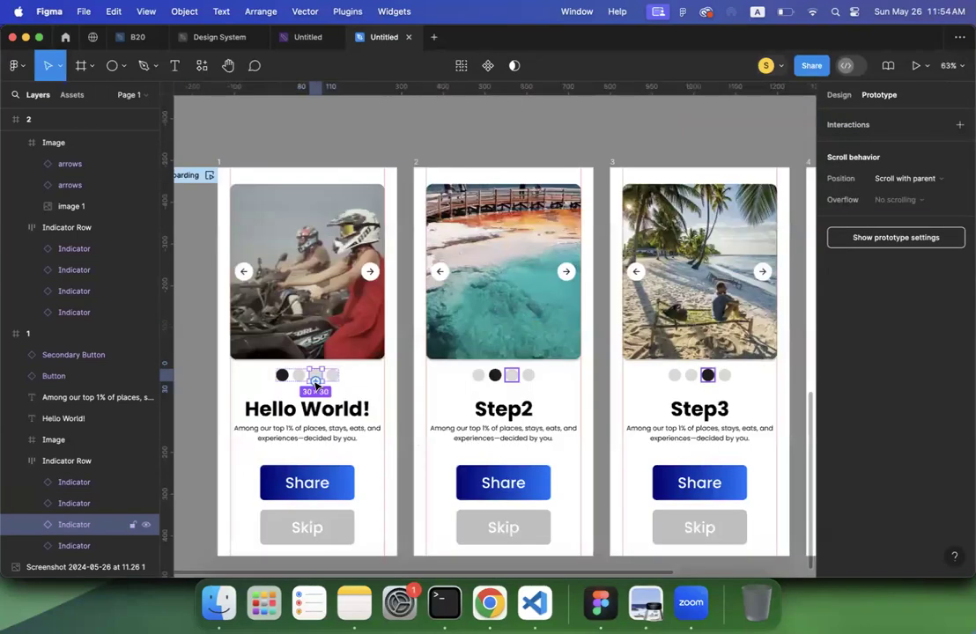
Step: Link the third indicator dot on the Hello World! frame to frame 3 with an instant On tap Navigate to interaction
{"action": "left_click_drag", "start_coordinate": [318, 386], "coordinate": [520, 353]}
{"action": "left_click_drag", "start_coordinate": [676, 349], "coordinate": [673, 346]}
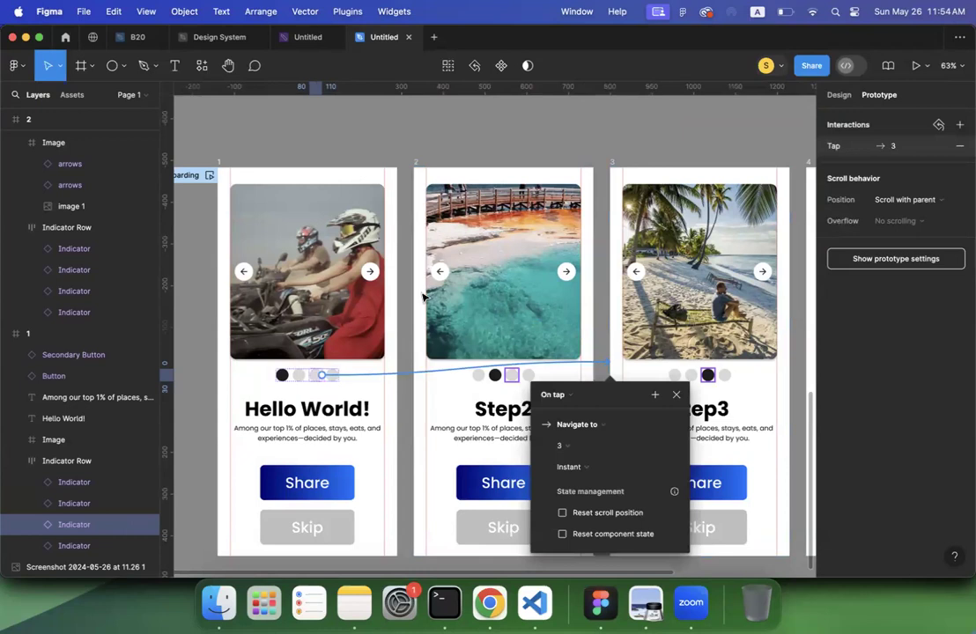
{"action": "scroll", "coordinate": [586, 276], "scroll_direction": "down", "scroll_amount": 5}
{"action": "scroll", "coordinate": [423, 319], "scroll_direction": "up", "scroll_amount": 5}
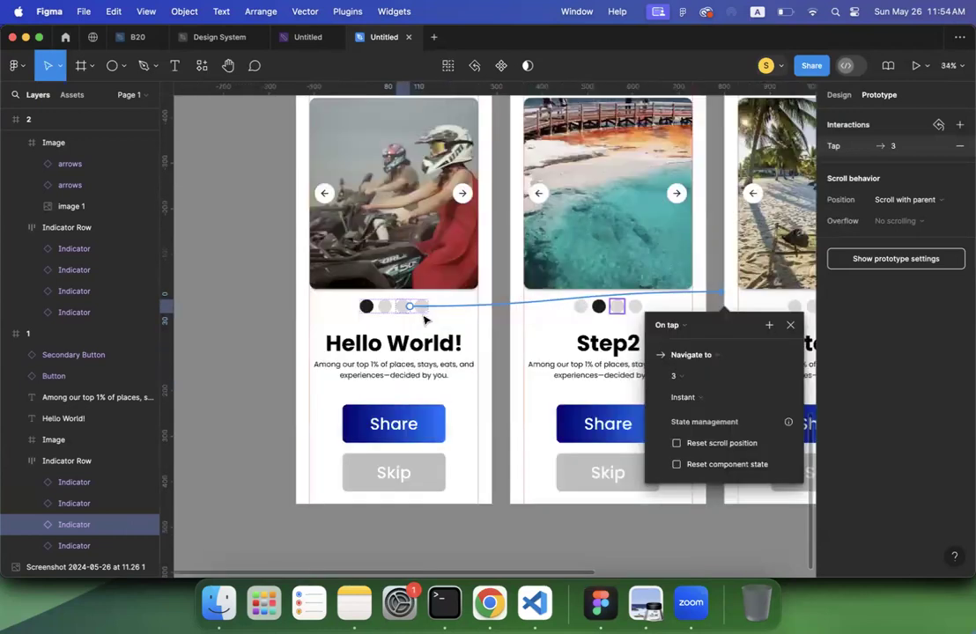
Step: Link the fourth indicator dot on the Hello World! frame to frame 4 with an instant On tap Navigate to interaction
{"action": "left_click", "coordinate": [423, 308]}
{"action": "scroll", "coordinate": [416, 324], "scroll_direction": "down", "scroll_amount": 3}
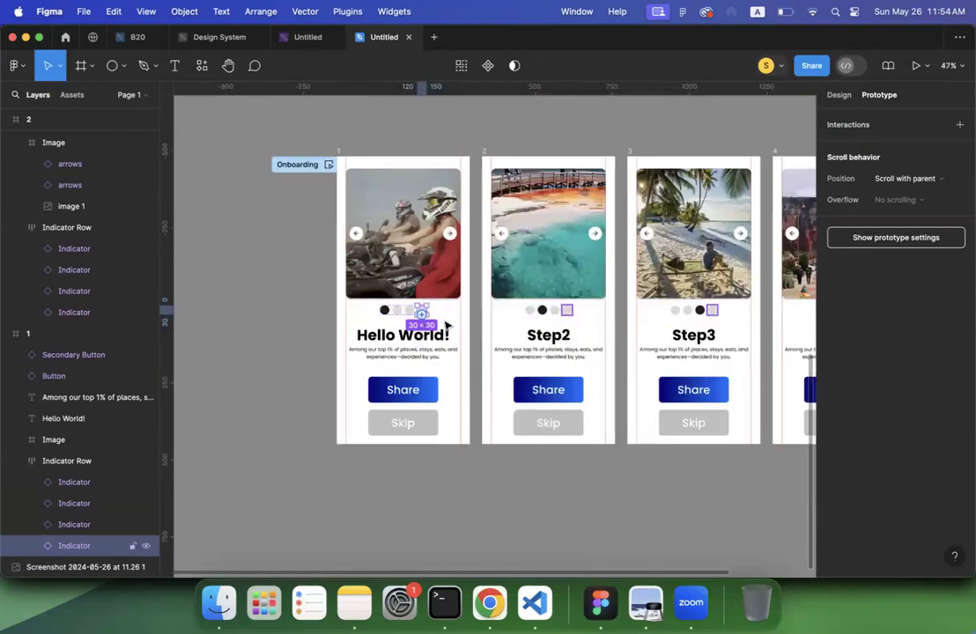
{"action": "scroll", "coordinate": [446, 326], "scroll_direction": "right", "scroll_amount": 2}
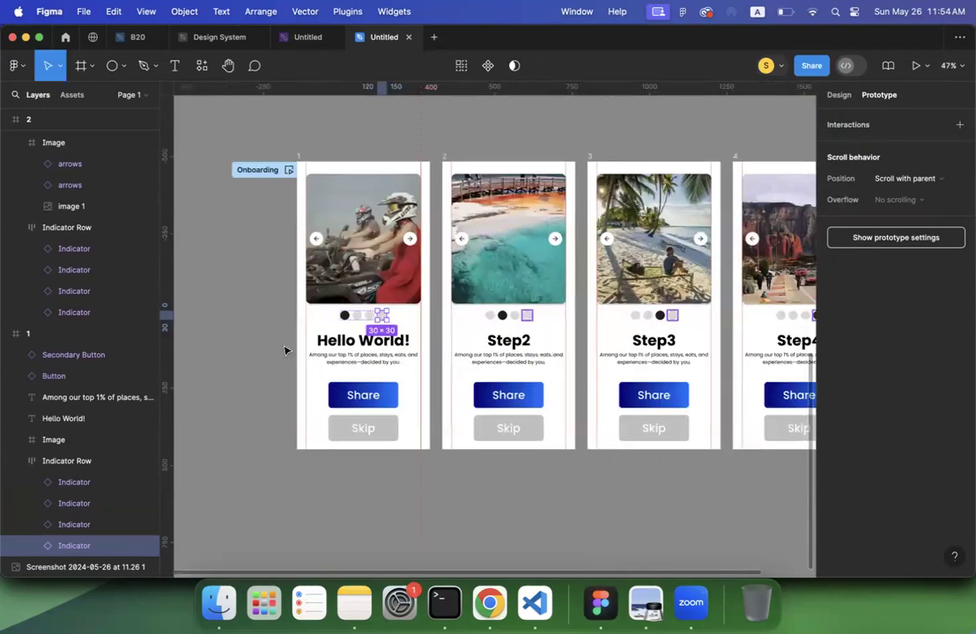
{"action": "scroll", "coordinate": [285, 350], "scroll_direction": "right", "scroll_amount": 5}
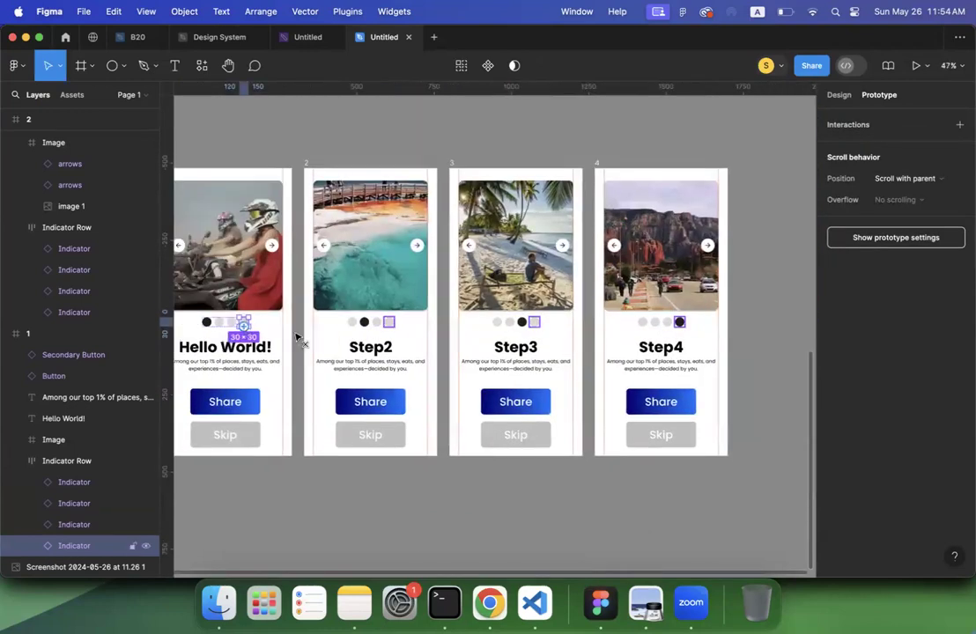
{"action": "left_click_drag", "start_coordinate": [251, 323], "coordinate": [636, 361]}
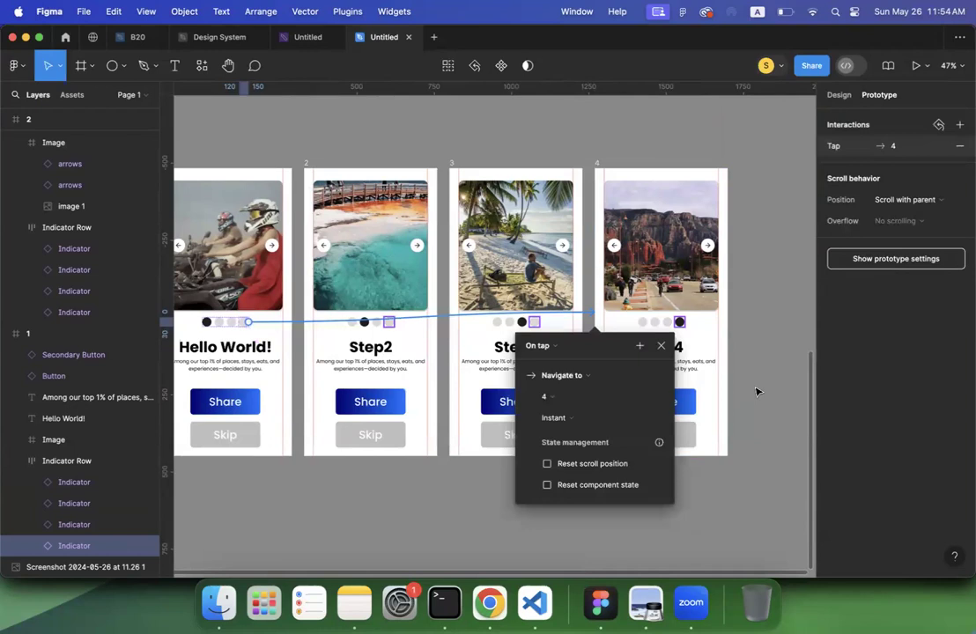
{"action": "left_click", "coordinate": [756, 391]}
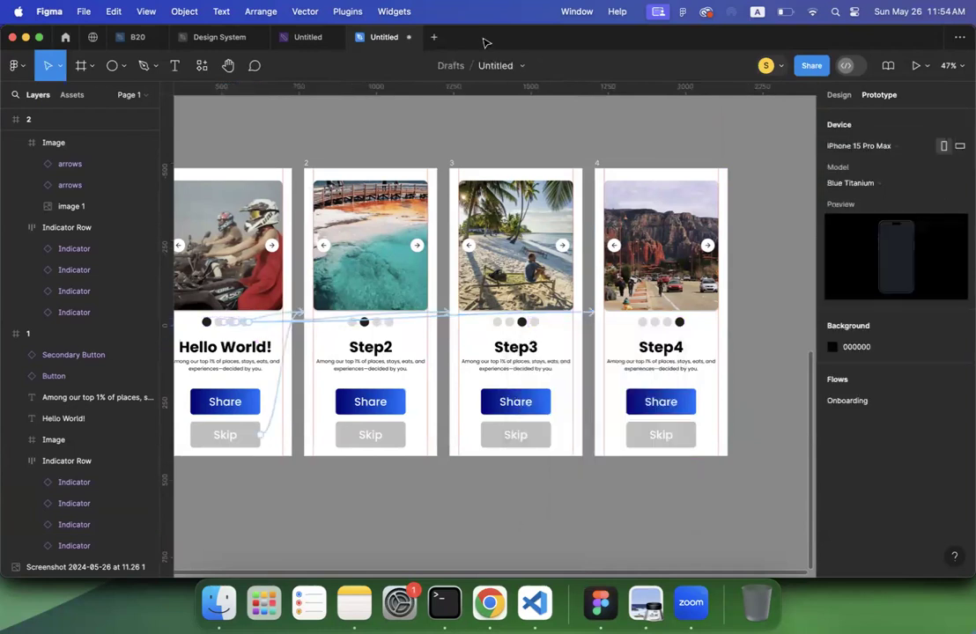
Step: Test the Hello World! indicator dots in the inline preview of the Onboarding flow, restarting between tests, and close the preview
{"action": "scroll", "coordinate": [756, 391], "scroll_direction": "down", "scroll_amount": 3}
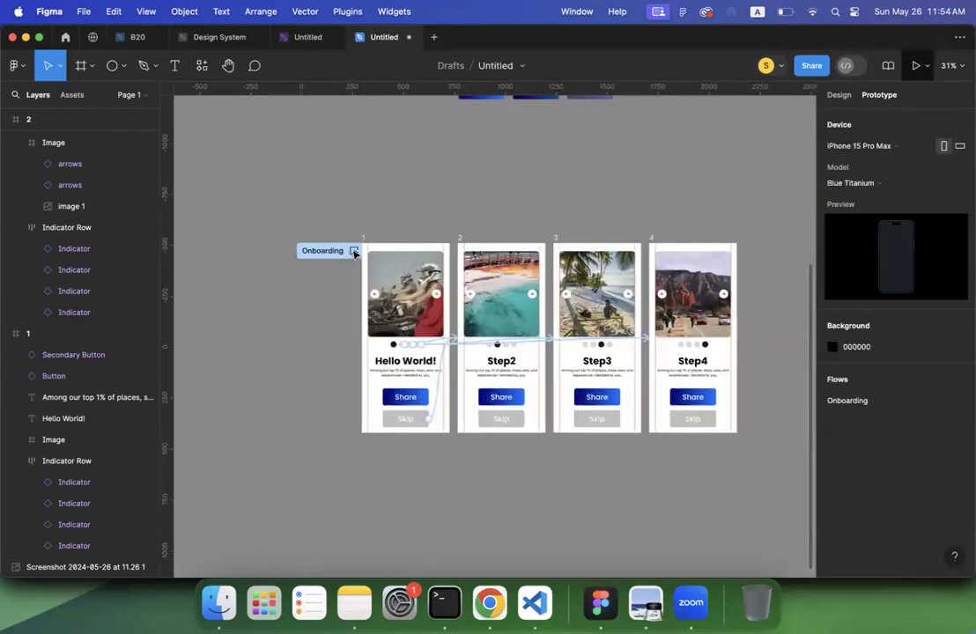
{"action": "left_click", "coordinate": [355, 254]}
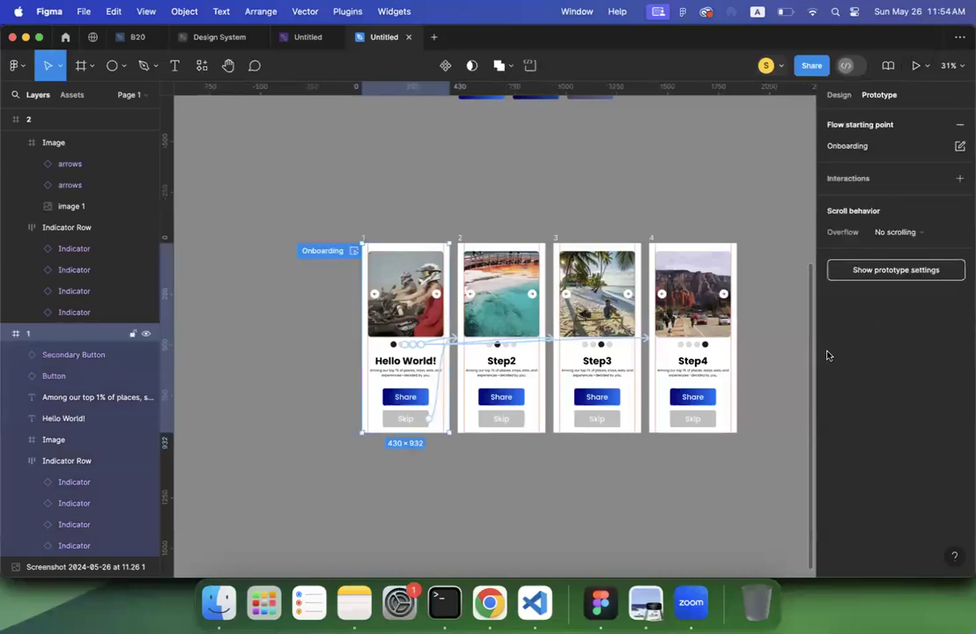
{"action": "key", "text": "shift+space"}
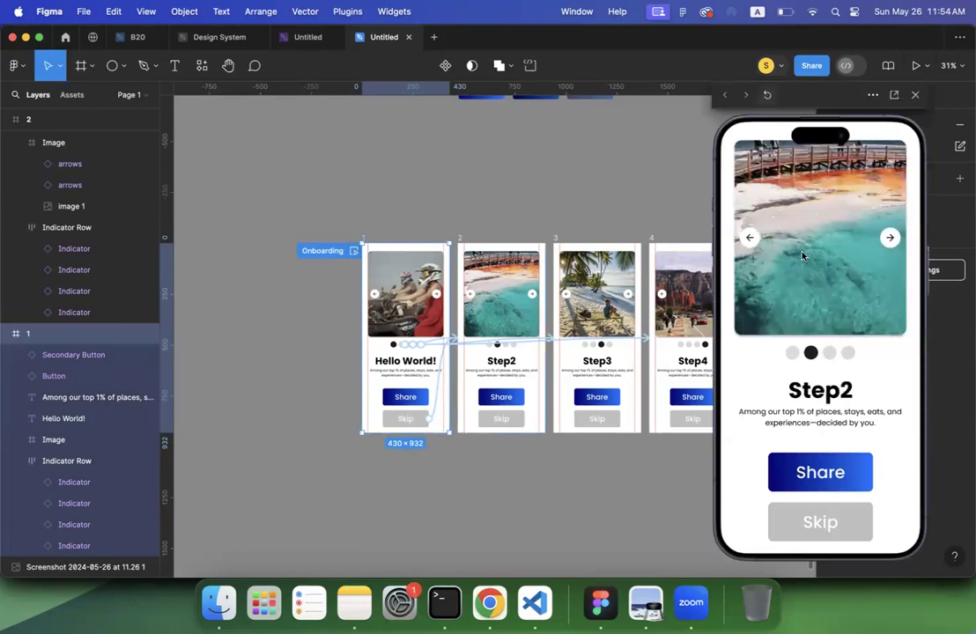
{"action": "left_click", "coordinate": [768, 95]}
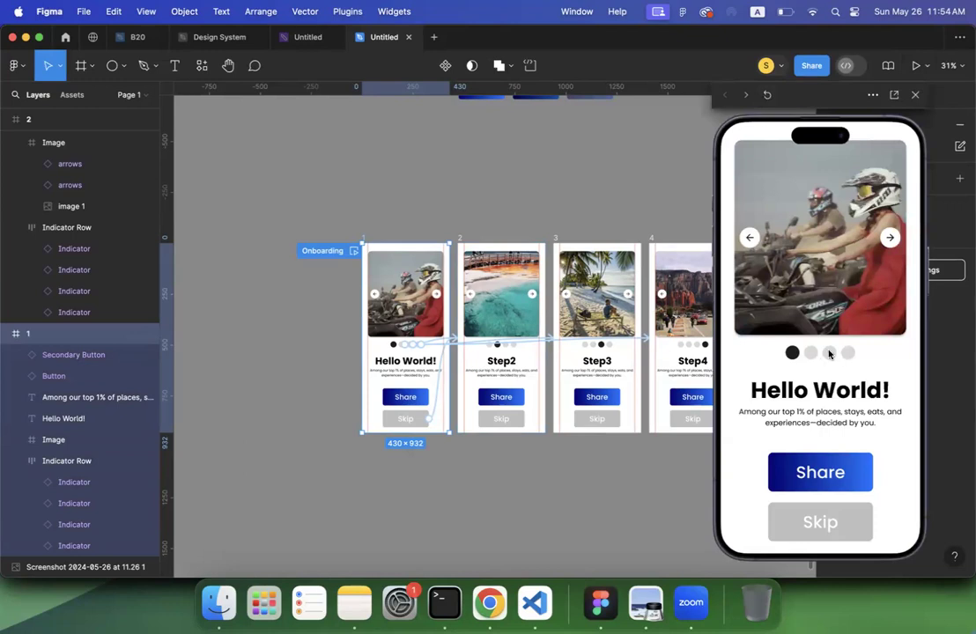
{"action": "left_click", "coordinate": [829, 353]}
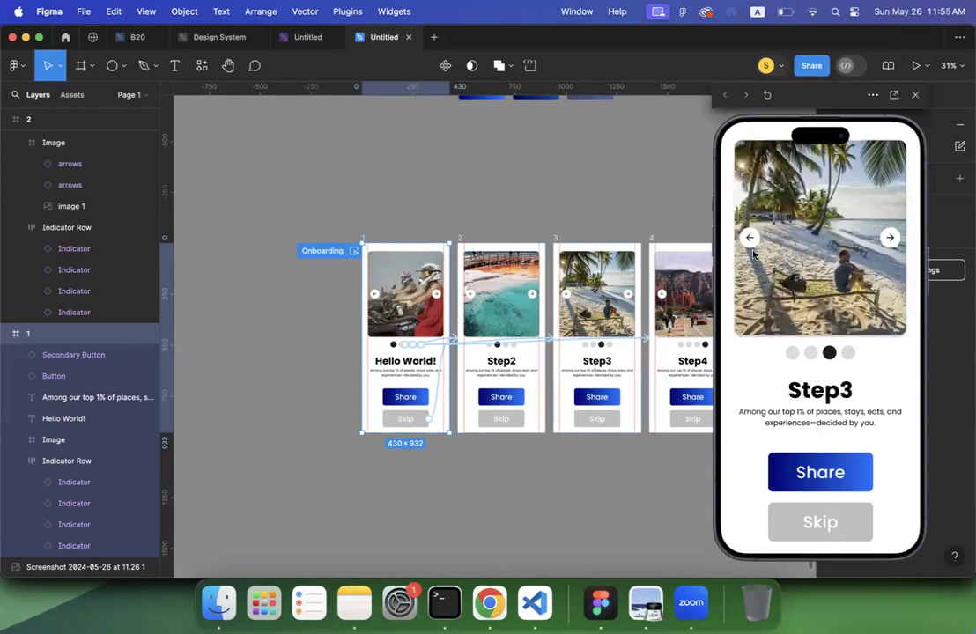
{"action": "left_click", "coordinate": [768, 95]}
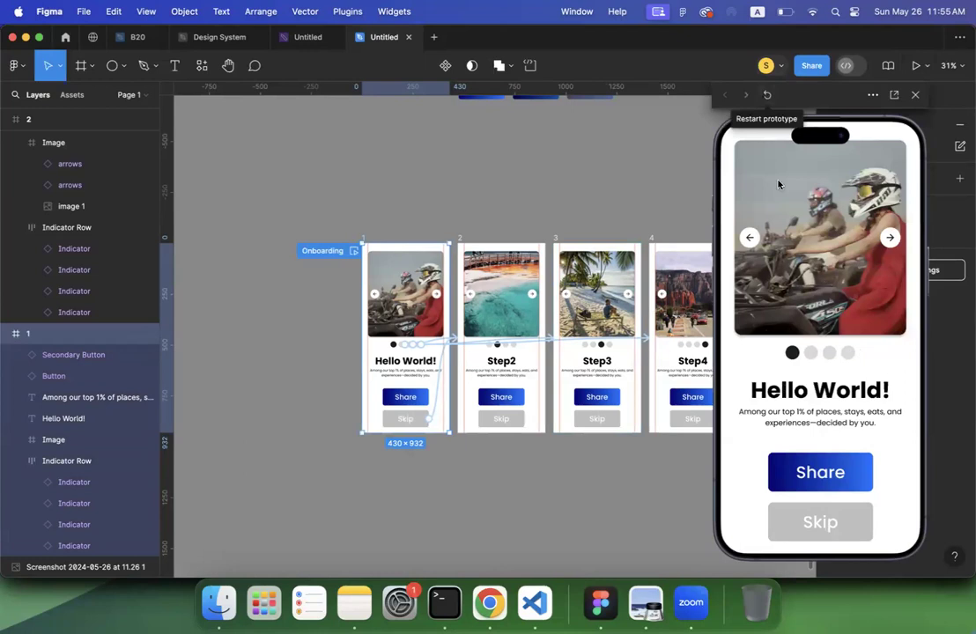
{"action": "left_click", "coordinate": [848, 353]}
{"action": "left_click", "coordinate": [915, 97]}
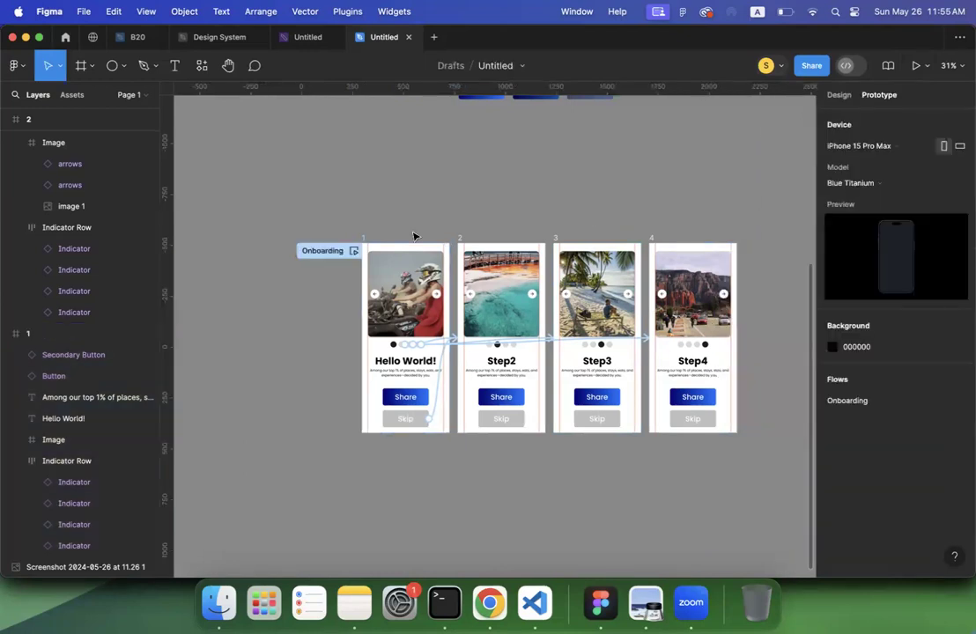
Step: Link the first indicator dot on the Step2 frame back to frame 1 with an instant On tap Navigate to interaction
{"action": "scroll", "coordinate": [414, 236], "scroll_direction": "up", "scroll_amount": 5}
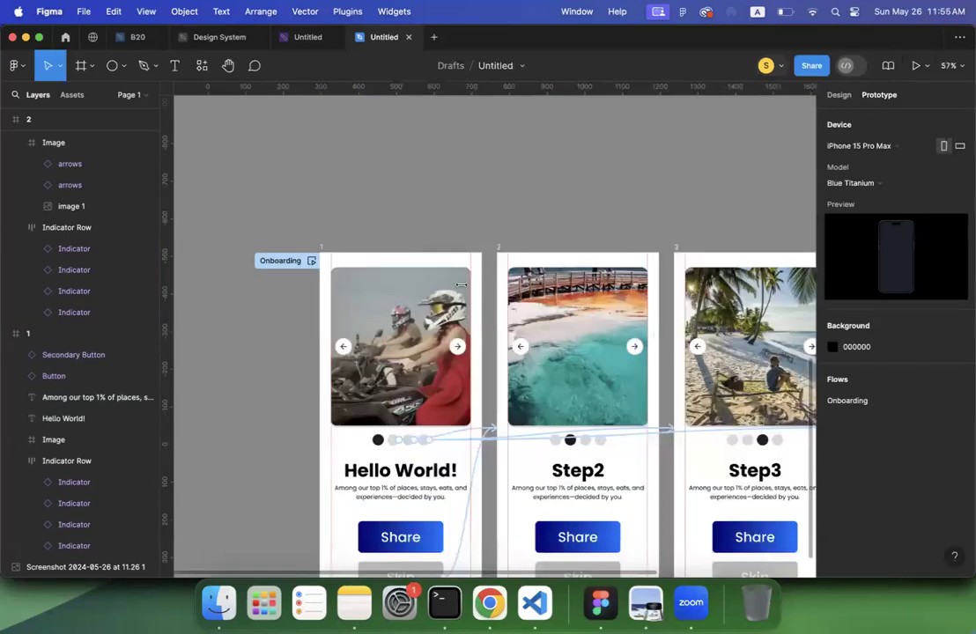
{"action": "scroll", "coordinate": [471, 300], "scroll_direction": "down", "scroll_amount": 5}
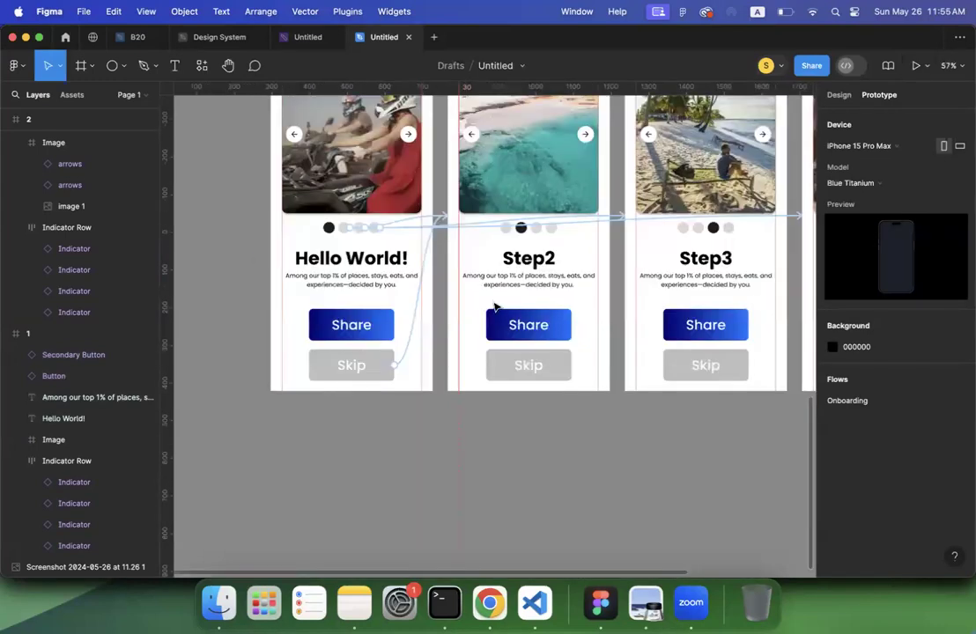
{"action": "scroll", "coordinate": [495, 305], "scroll_direction": "up", "scroll_amount": 2}
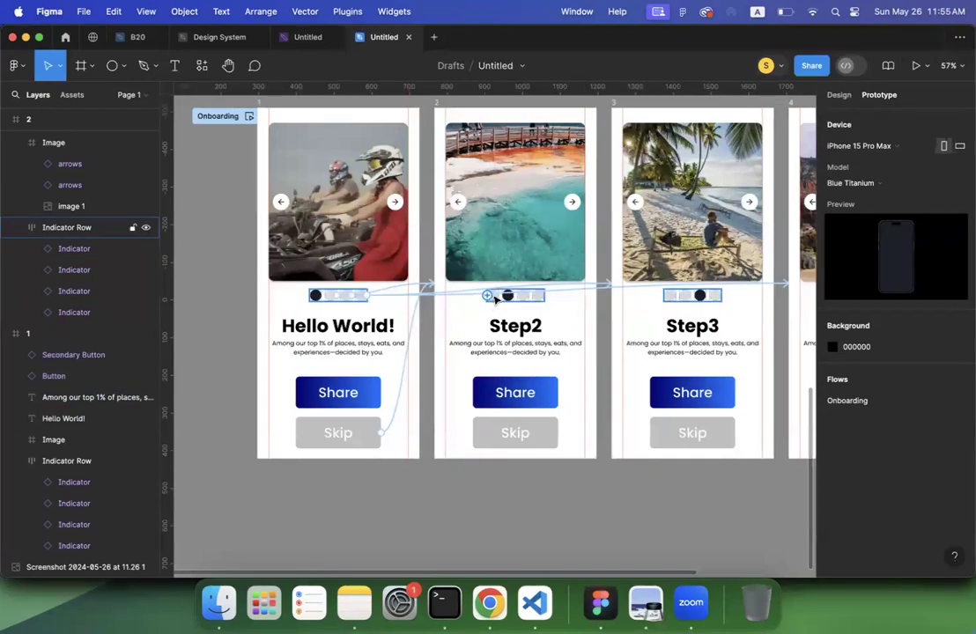
{"action": "left_click", "coordinate": [495, 299]}
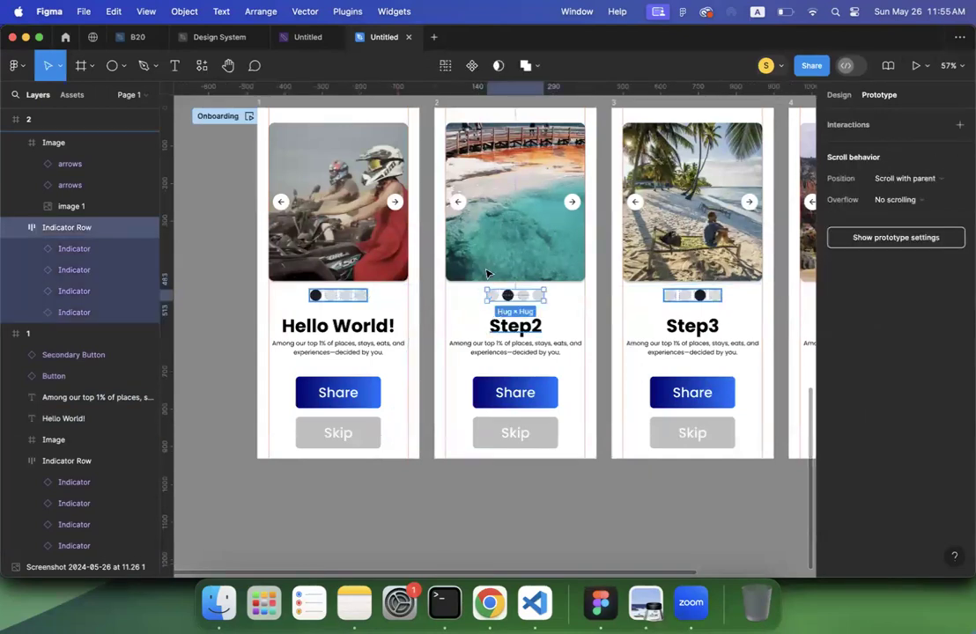
{"action": "scroll", "coordinate": [487, 274], "scroll_direction": "up", "scroll_amount": 5}
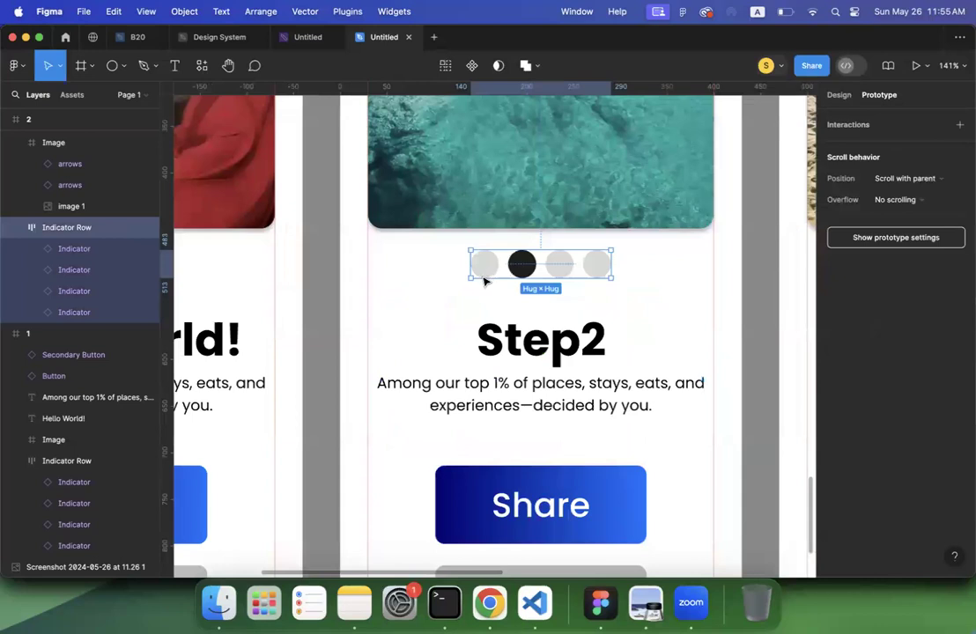
{"action": "left_click", "coordinate": [485, 279]}
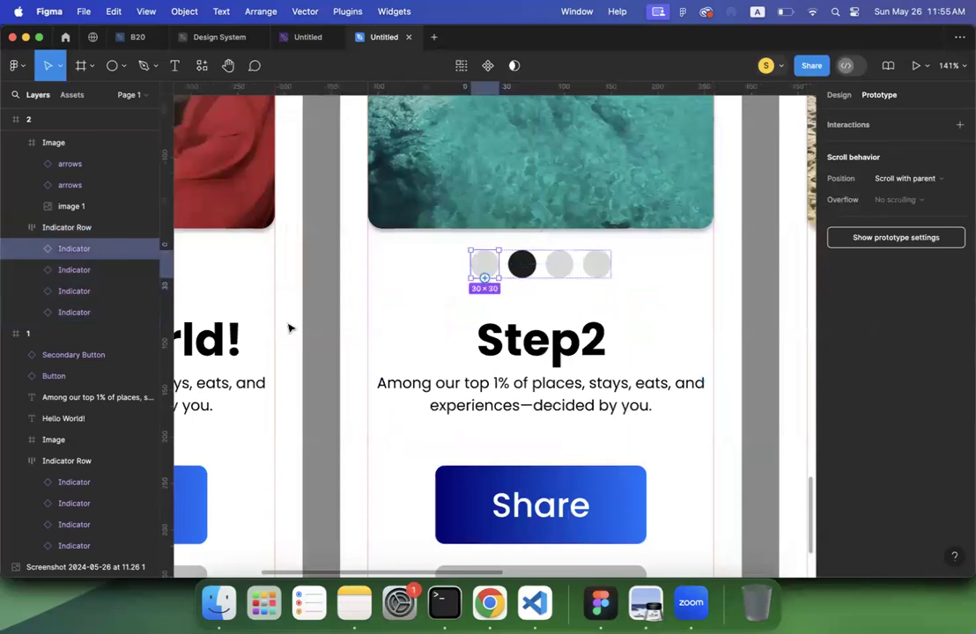
{"action": "left_click_drag", "start_coordinate": [484, 278], "coordinate": [434, 347]}
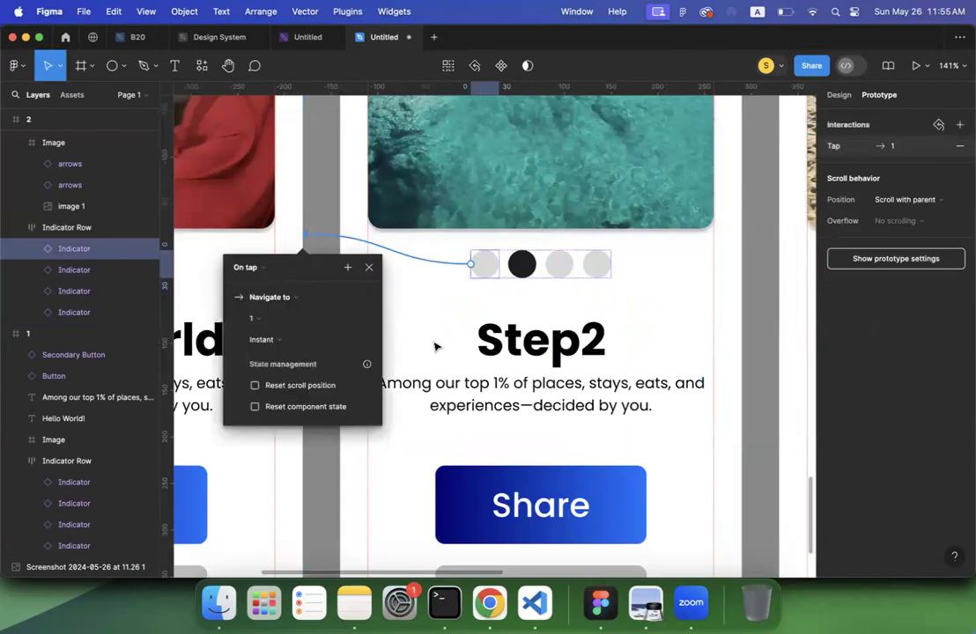
{"action": "scroll", "coordinate": [345, 263], "scroll_direction": "right", "scroll_amount": 3}
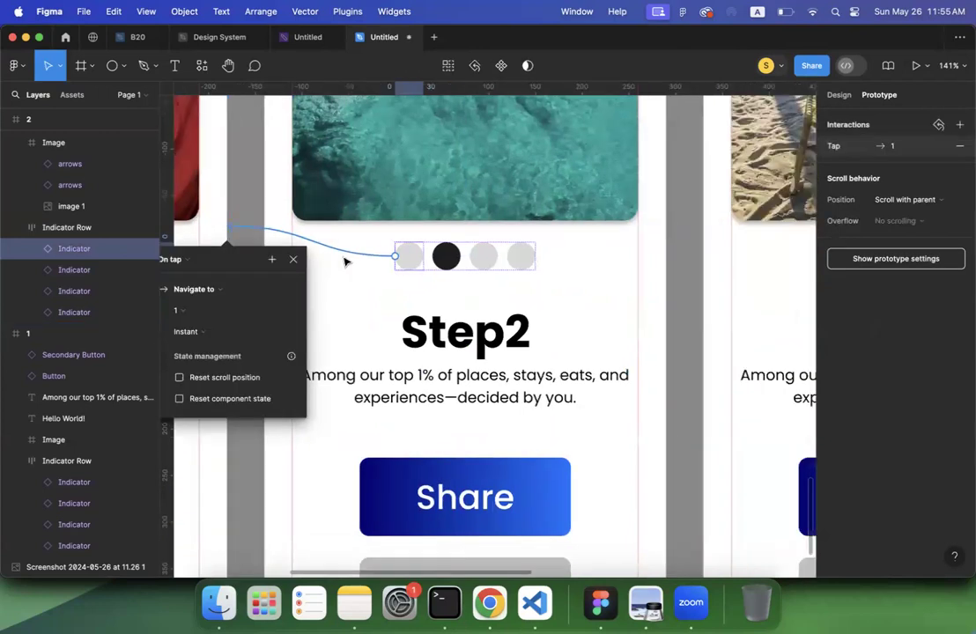
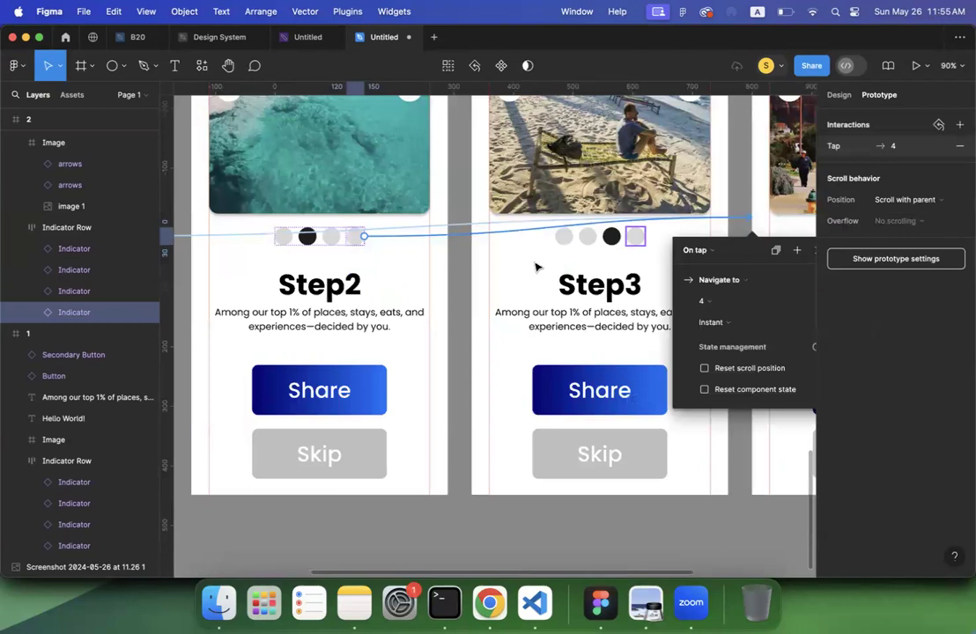
{"action": "key", "text": "Escape"}
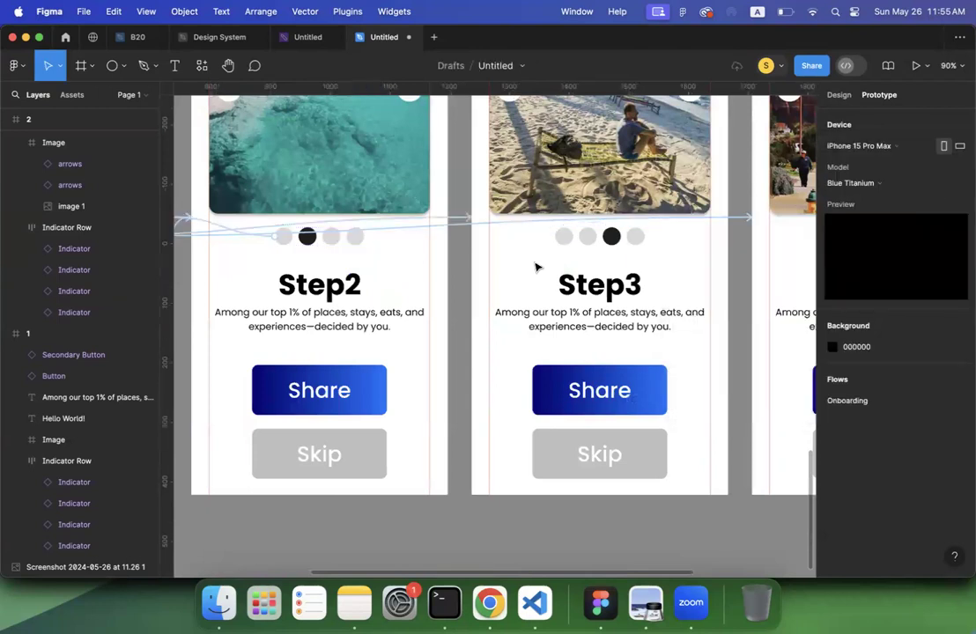
Step: Link the first indicator dot on the Step3 frame back to frame 1 with an On tap interaction
{"action": "scroll", "coordinate": [535, 266], "scroll_direction": "down", "scroll_amount": 5}
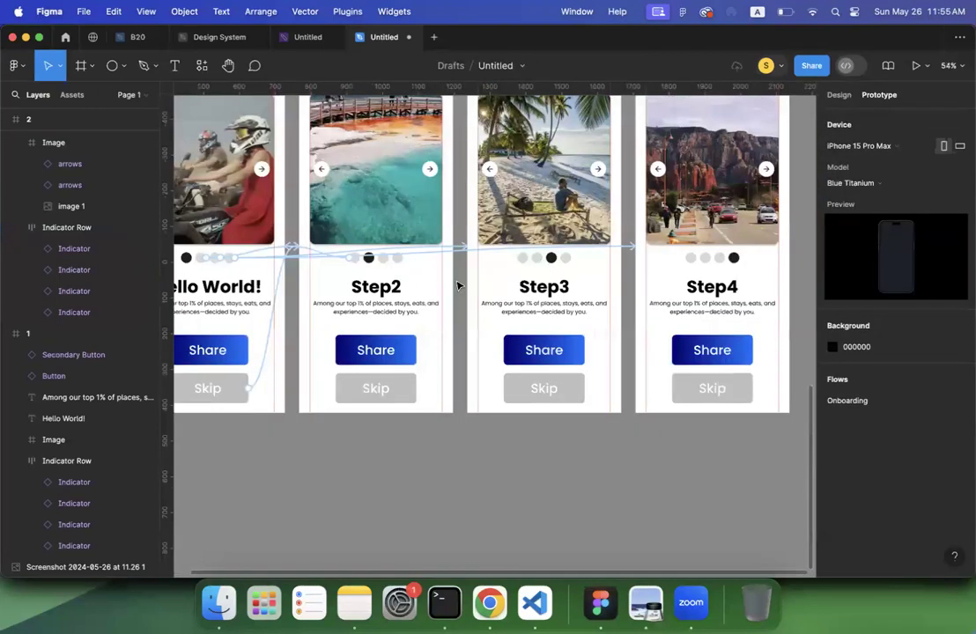
{"action": "scroll", "coordinate": [516, 260], "scroll_direction": "up", "scroll_amount": 5}
{"action": "left_click", "coordinate": [560, 264]}
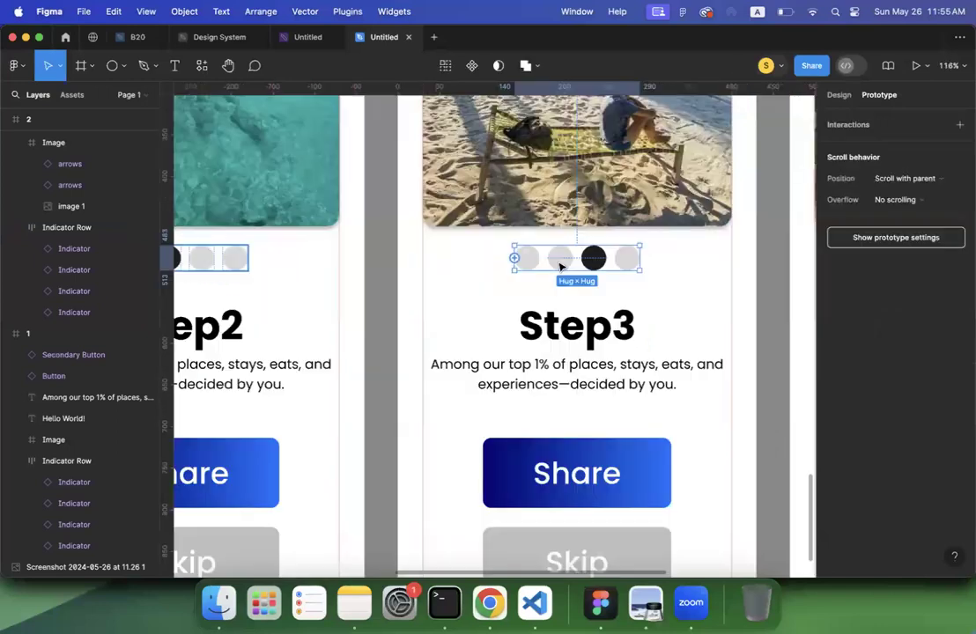
{"action": "double_click", "coordinate": [526, 260]}
{"action": "scroll", "coordinate": [537, 263], "scroll_direction": "down", "scroll_amount": 5}
{"action": "left_click_drag", "start_coordinate": [536, 261], "coordinate": [291, 255]}
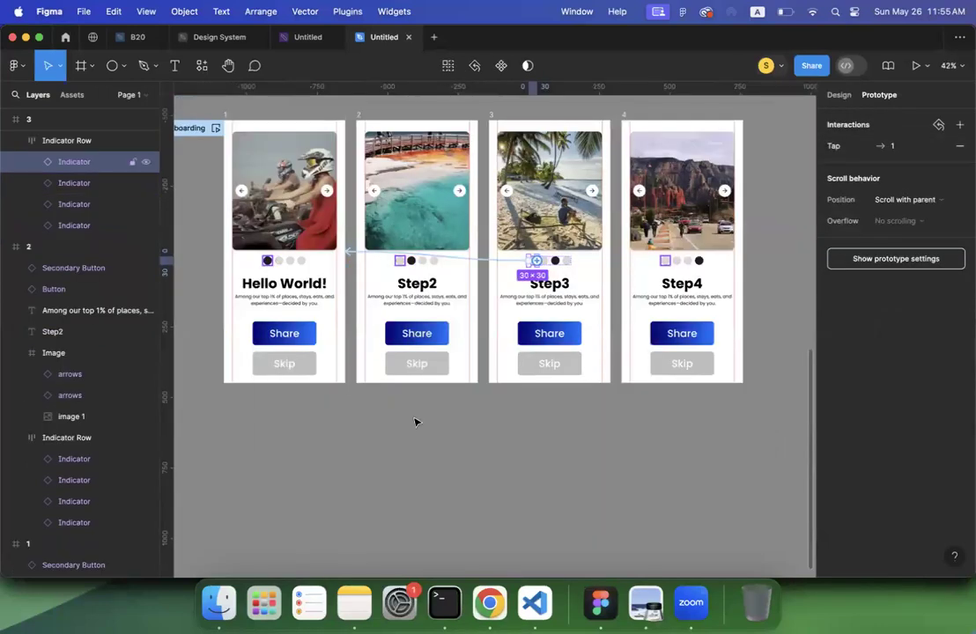
Step: Add an On drag Smart animate link from the Step3 frame's first indicator dot to frame 2 and review its trigger options
{"action": "left_click", "coordinate": [566, 260]}
{"action": "left_click_drag", "start_coordinate": [571, 261], "coordinate": [636, 252]}
{"action": "key", "text": "Escape"}
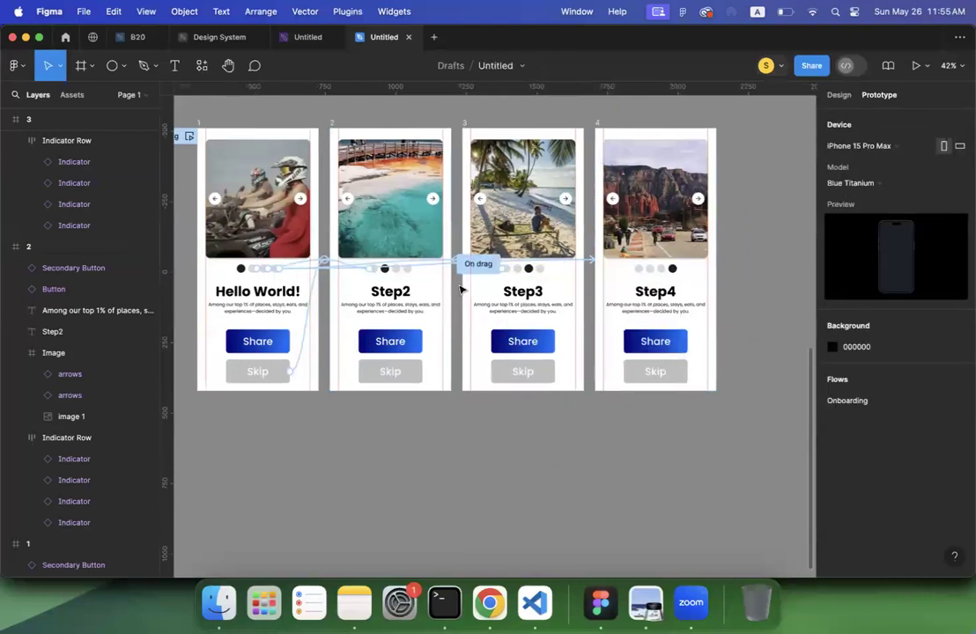
{"action": "scroll", "coordinate": [460, 289], "scroll_direction": "right", "scroll_amount": 2}
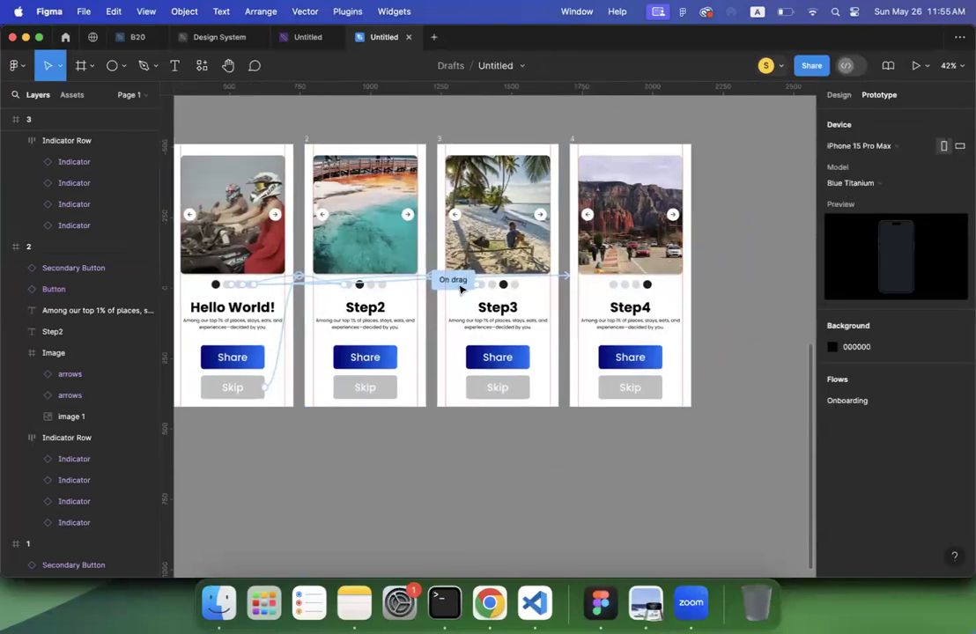
{"action": "left_click", "coordinate": [453, 280]}
{"action": "left_click", "coordinate": [405, 318]}
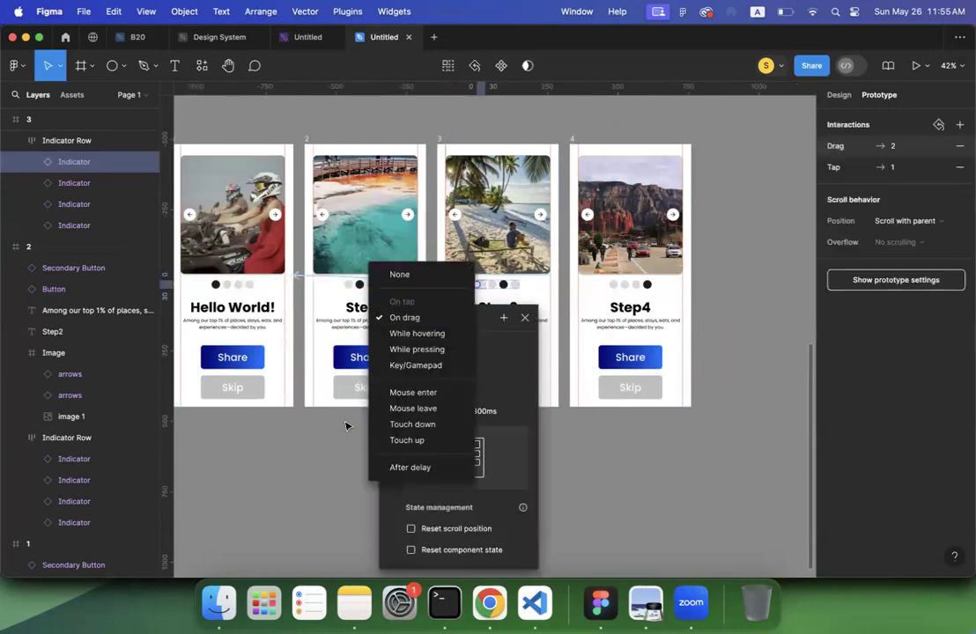
{"action": "left_click", "coordinate": [564, 391]}
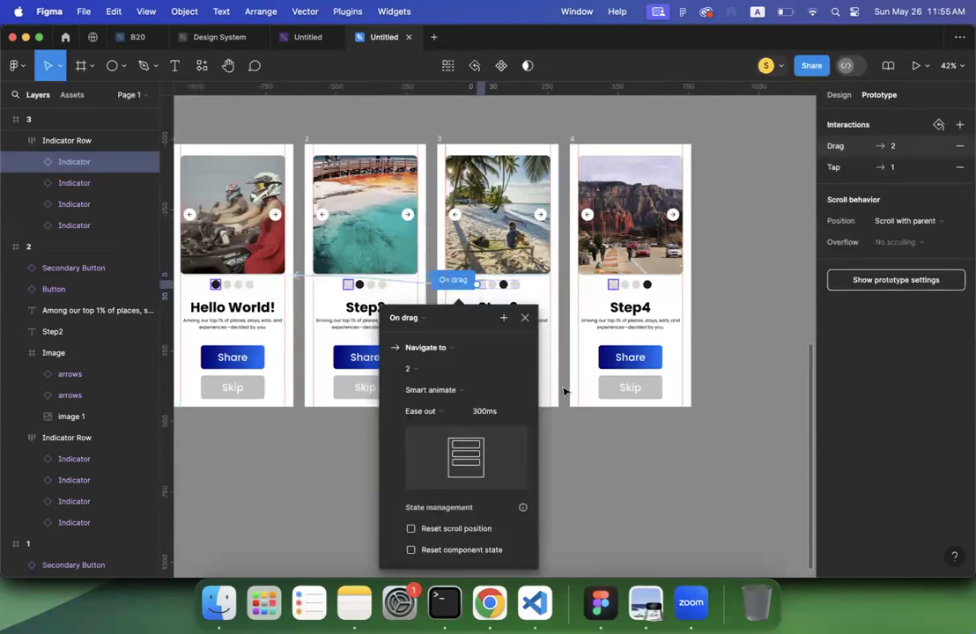
{"action": "left_click", "coordinate": [564, 391]}
Step: Link the first indicator dot on the Step4 frame back to frame 1 with an instant On tap Navigate to interaction
{"action": "left_click", "coordinate": [617, 285]}
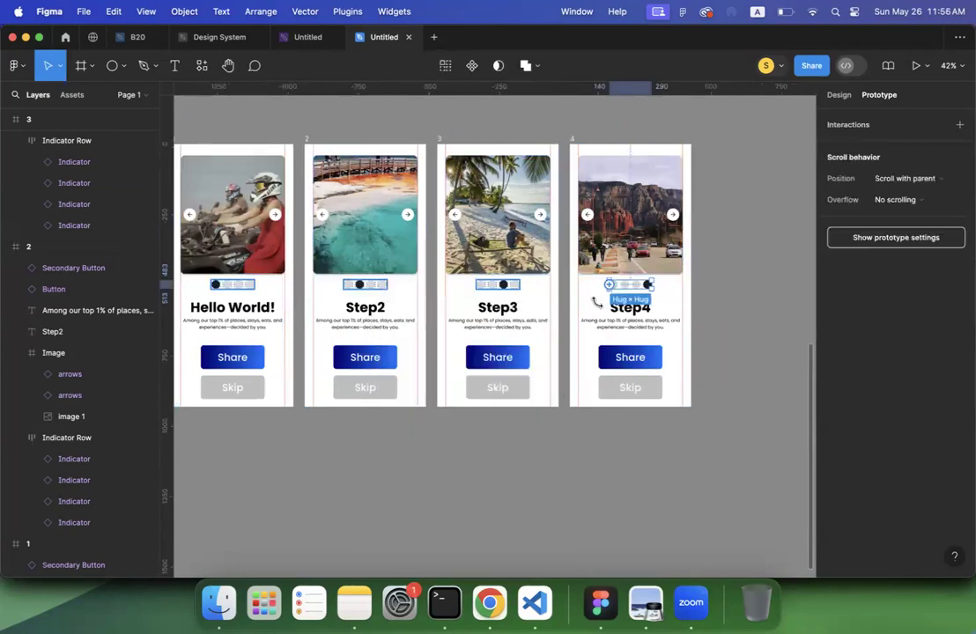
{"action": "scroll", "coordinate": [636, 276], "scroll_direction": "up", "scroll_amount": 1}
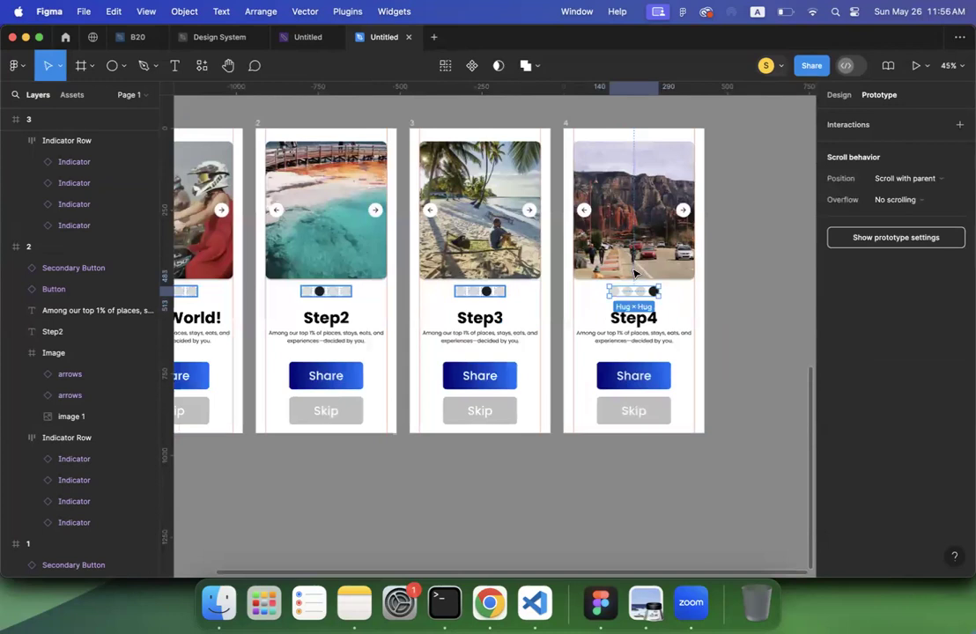
{"action": "scroll", "coordinate": [635, 274], "scroll_direction": "up", "scroll_amount": 5}
{"action": "double_click", "coordinate": [631, 270]}
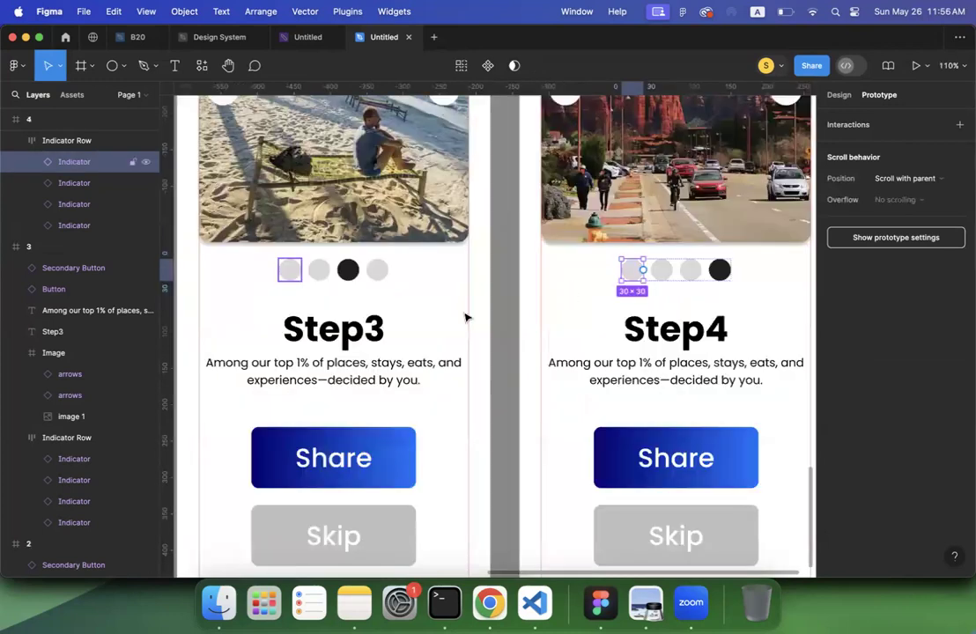
{"action": "scroll", "coordinate": [394, 327], "scroll_direction": "down", "scroll_amount": 5}
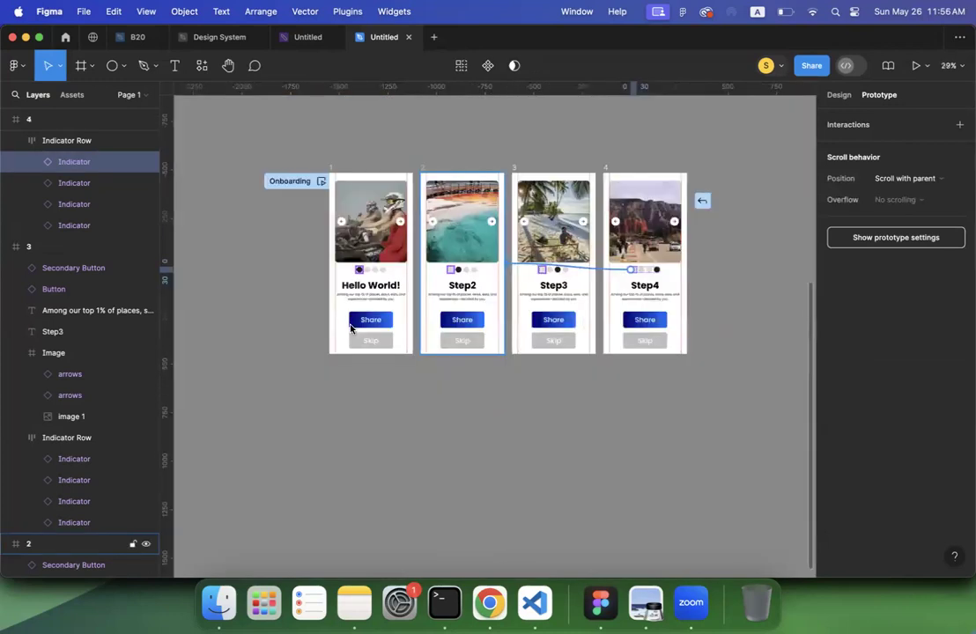
{"action": "left_click_drag", "start_coordinate": [349, 328], "coordinate": [350, 329]}
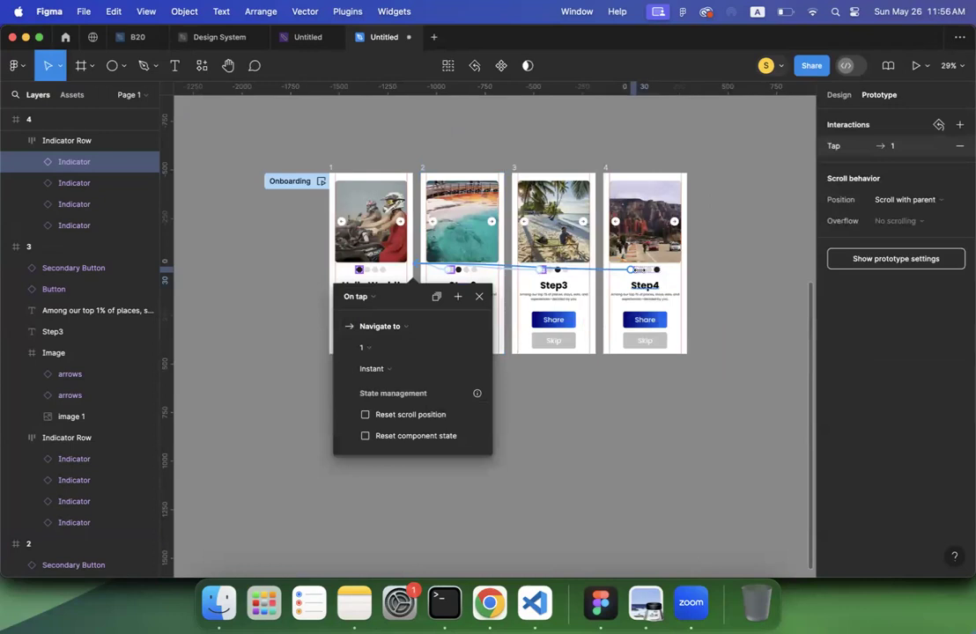
Step: Link the Step4 frame's second indicator dot to frame 2 with an instant On tap interaction and its third dot to frame 3
{"action": "key", "text": "Escape"}
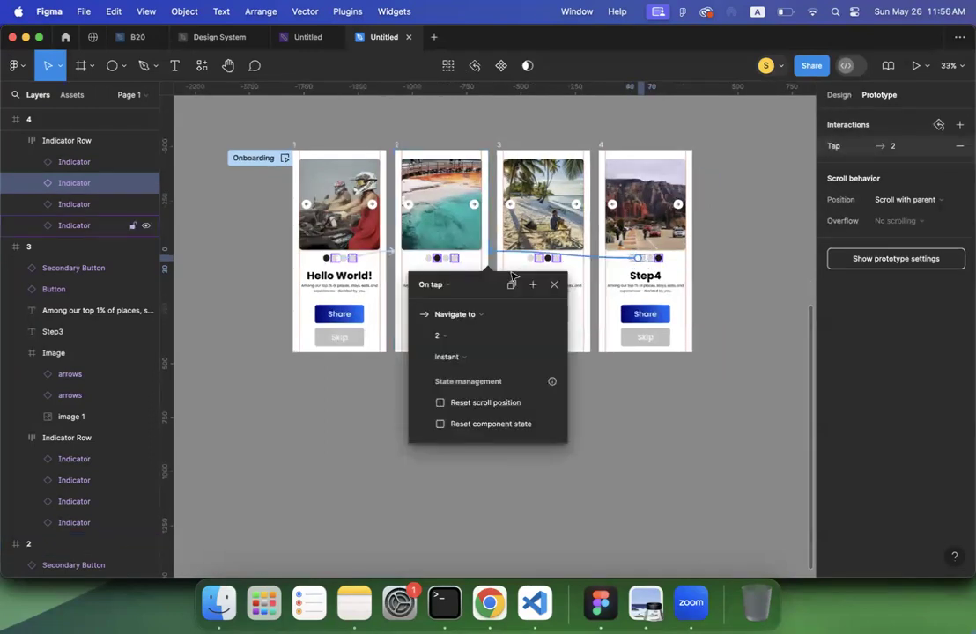
{"action": "left_click", "coordinate": [658, 262]}
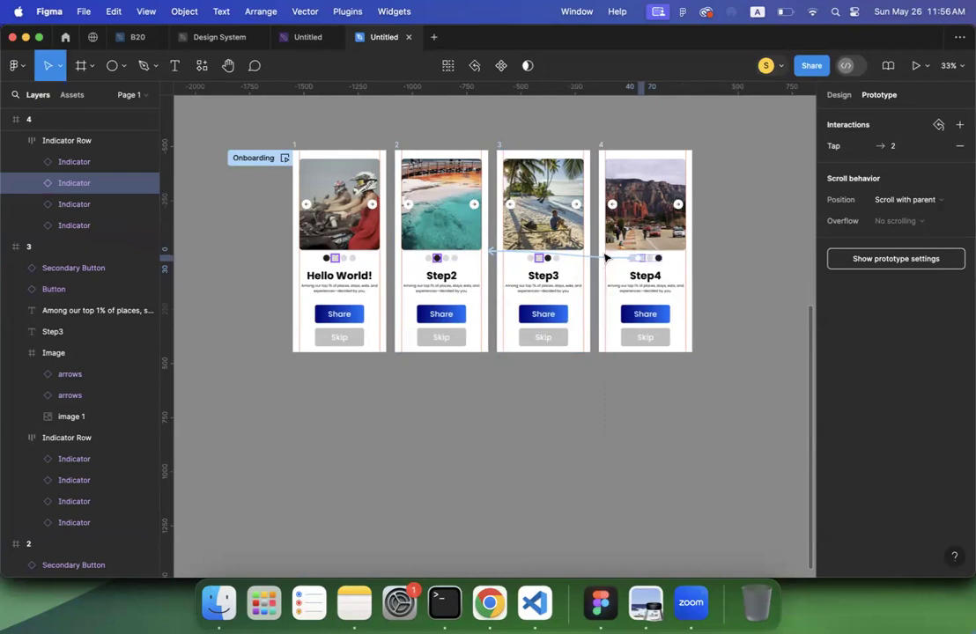
{"action": "scroll", "coordinate": [602, 256], "scroll_direction": "up", "scroll_amount": 5}
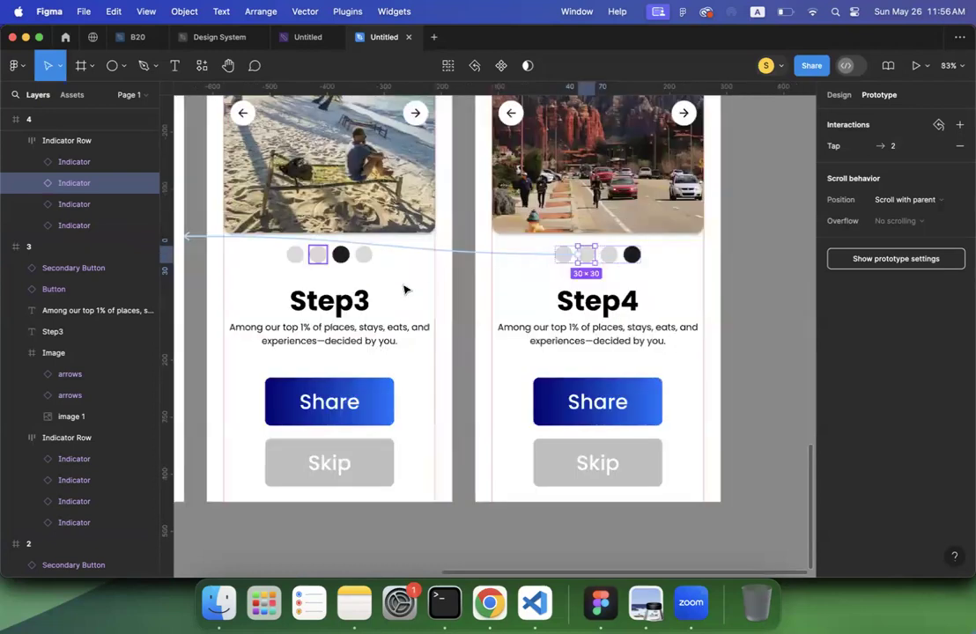
{"action": "scroll", "coordinate": [753, 308], "scroll_direction": "up", "scroll_amount": 1}
{"action": "key", "text": "Tab"}
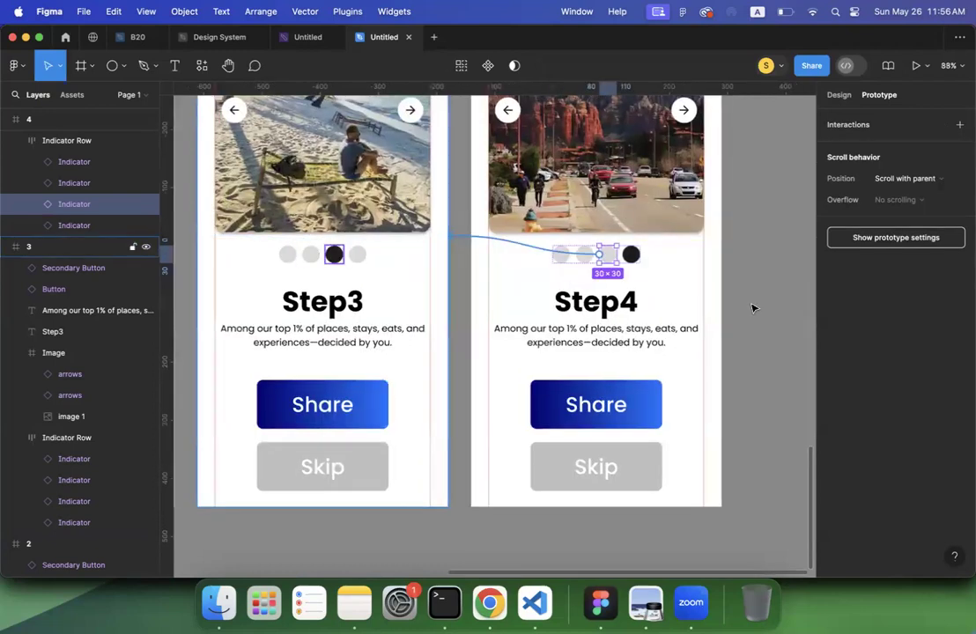
{"action": "left_click", "coordinate": [754, 307]}
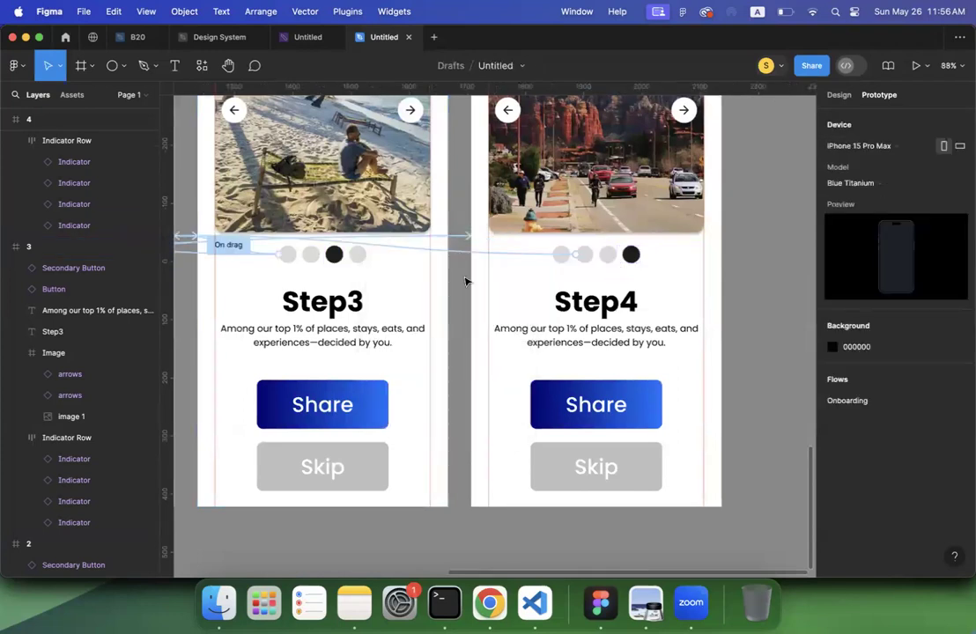
Step: Detach the On drag link of the Step3 frame's first indicator dot from its destination
{"action": "scroll", "coordinate": [423, 313], "scroll_direction": "down", "scroll_amount": 5}
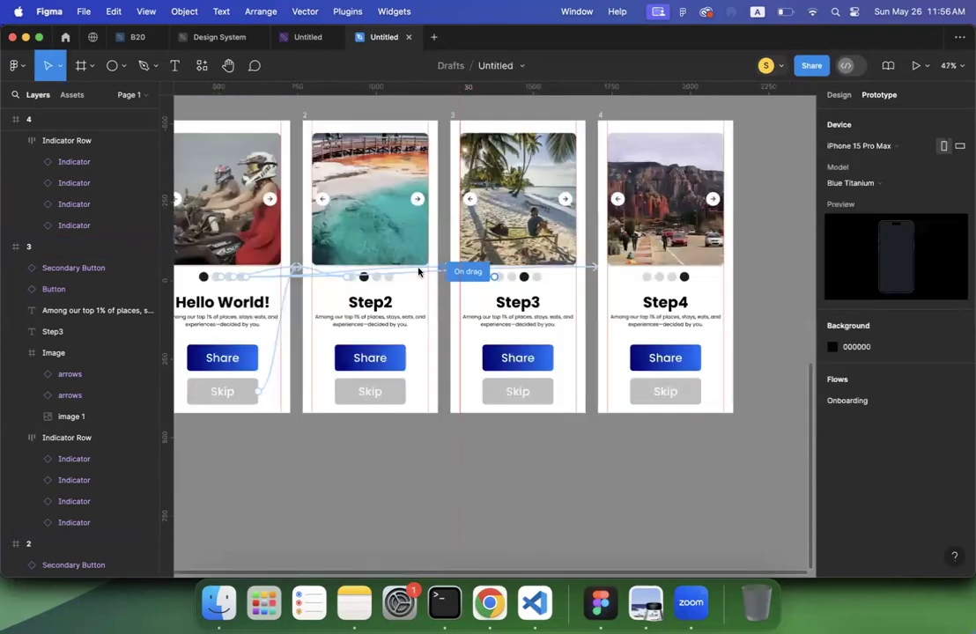
{"action": "left_click", "coordinate": [460, 272]}
{"action": "left_click", "coordinate": [401, 262]}
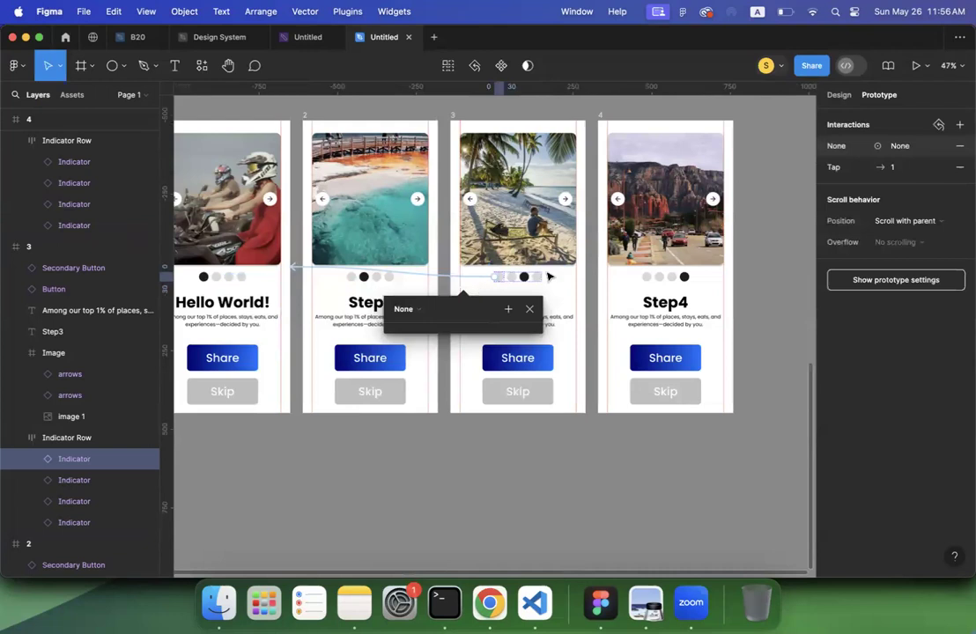
Step: Link the second indicator dot on the Step3 frame to frame 2 with an instant On tap Navigate to interaction
{"action": "scroll", "coordinate": [492, 272], "scroll_direction": "up", "scroll_amount": 5}
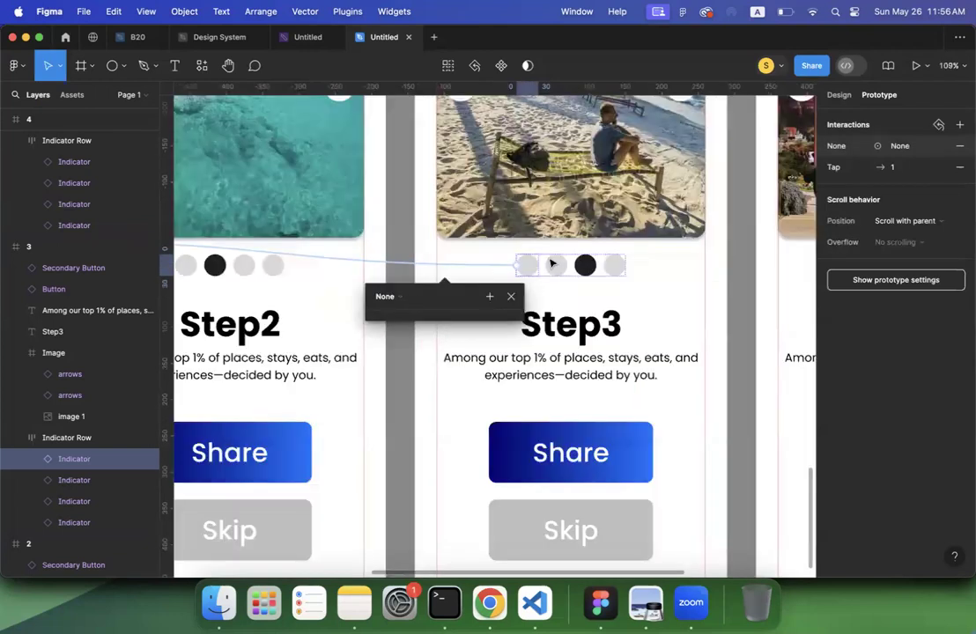
{"action": "left_click", "coordinate": [557, 263]}
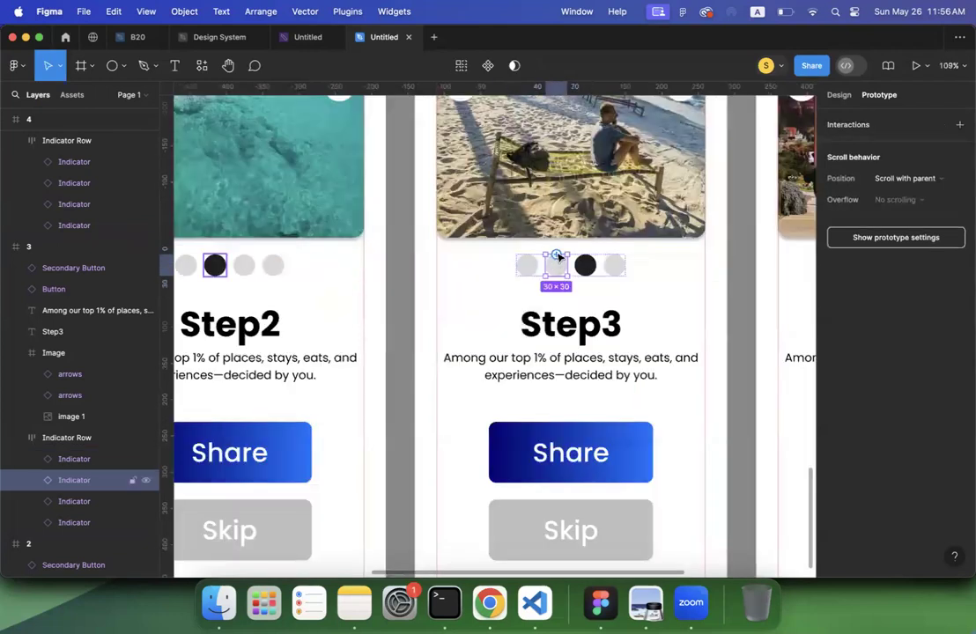
{"action": "scroll", "coordinate": [420, 275], "scroll_direction": "down", "scroll_amount": 3}
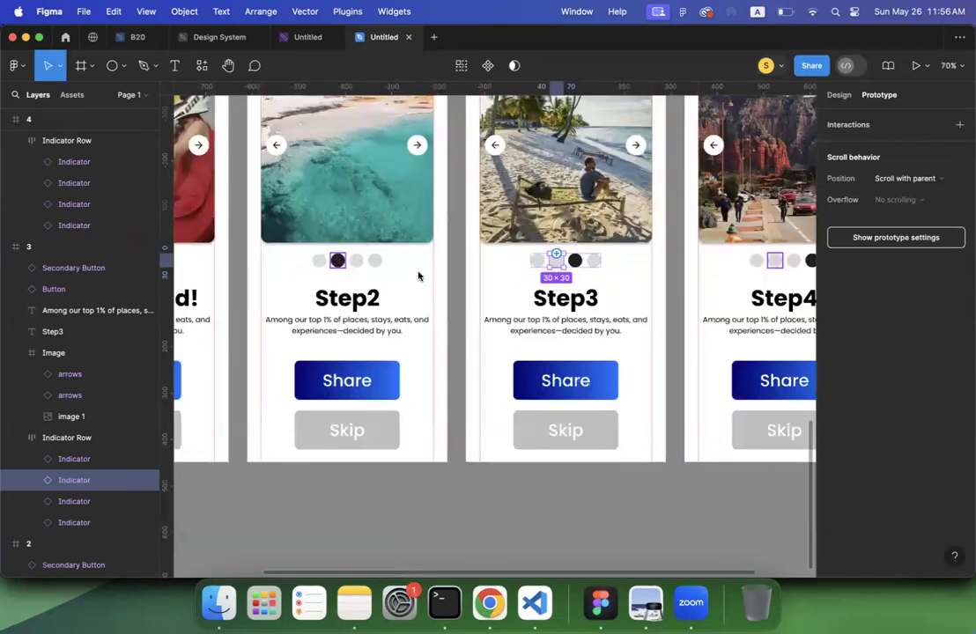
{"action": "left_click_drag", "start_coordinate": [557, 254], "coordinate": [370, 353]}
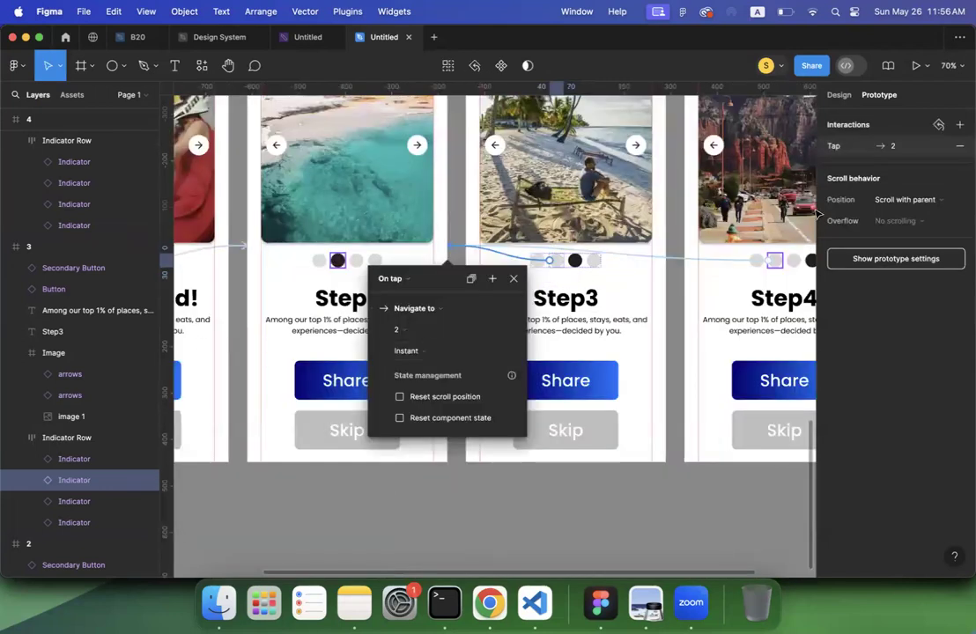
{"action": "left_click", "coordinate": [219, 290]}
Step: Open the inline preview of the Onboarding flow and test the indicator dots on the Hello World! and Step2 screens
{"action": "scroll", "coordinate": [219, 249], "scroll_direction": "down", "scroll_amount": 5}
{"action": "left_click", "coordinate": [220, 250]}
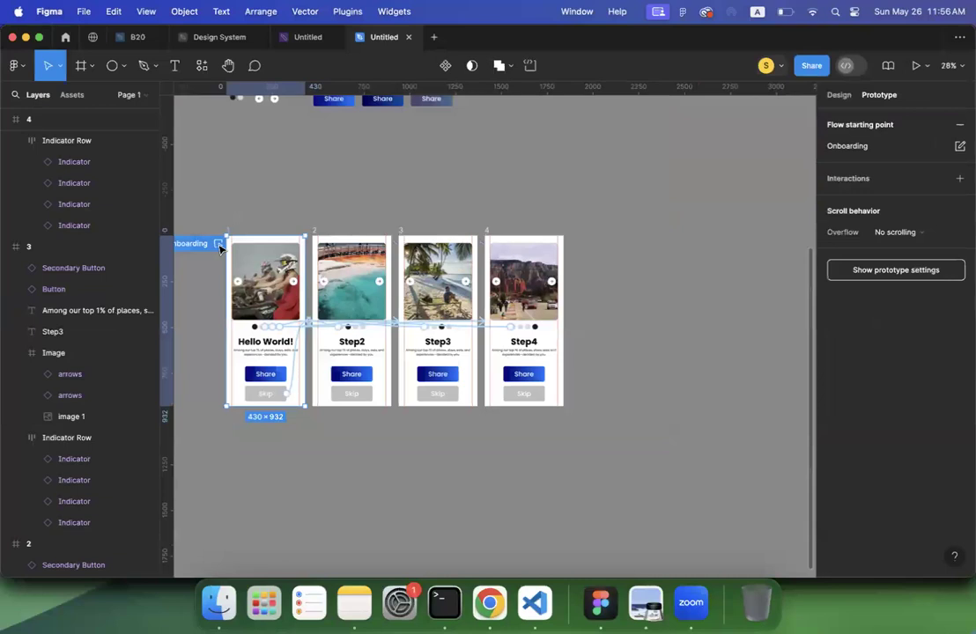
{"action": "left_click", "coordinate": [220, 246]}
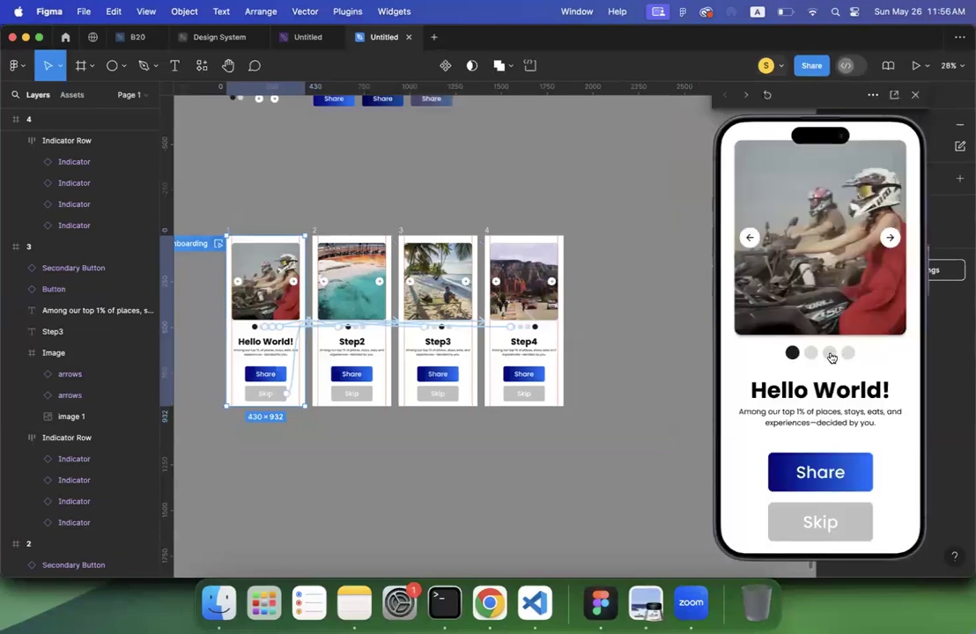
{"action": "left_click", "coordinate": [831, 356]}
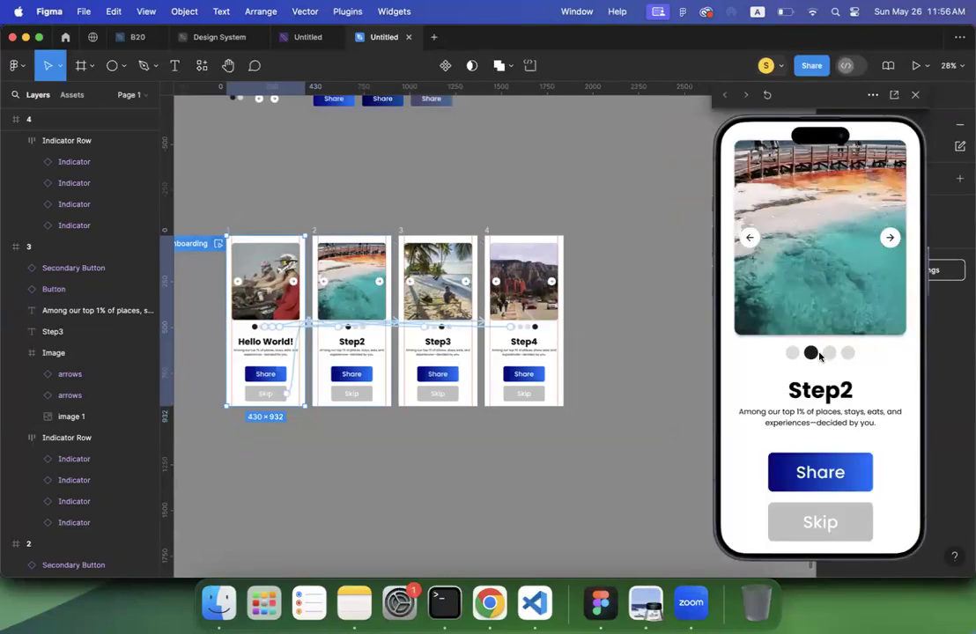
{"action": "left_click", "coordinate": [807, 353]}
{"action": "left_click", "coordinate": [794, 353]}
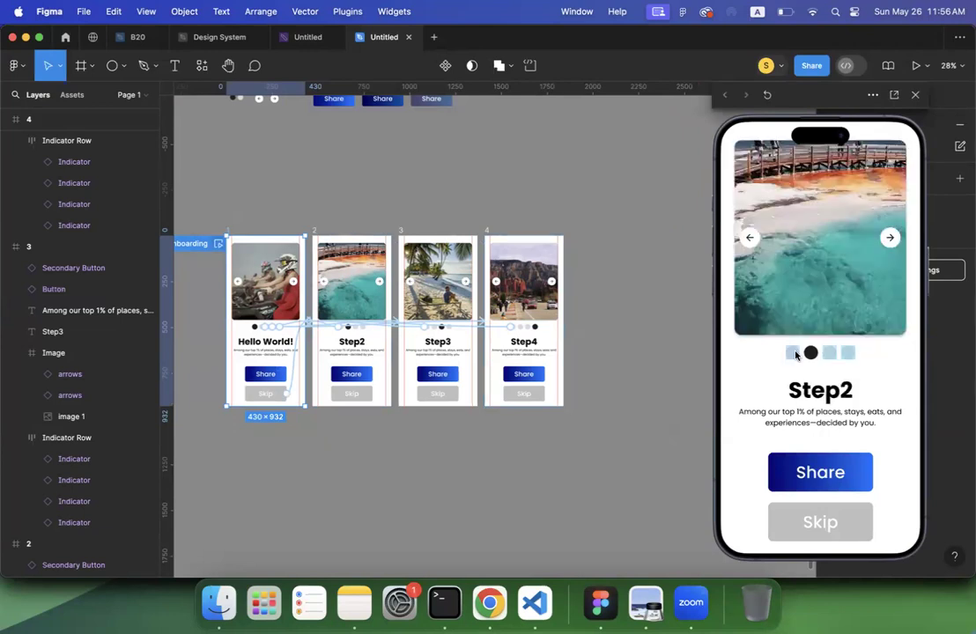
{"action": "left_click", "coordinate": [811, 354]}
{"action": "left_click", "coordinate": [838, 356]}
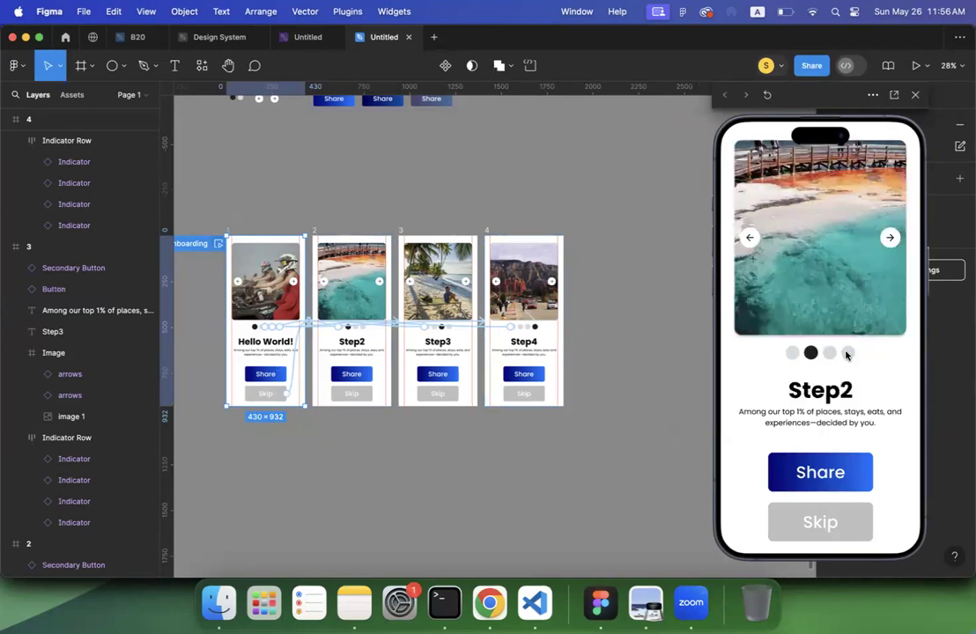
Step: Test moving between the Step2, Step3 and Step4 screens with the indicator dots in the preview
{"action": "left_click", "coordinate": [831, 353]}
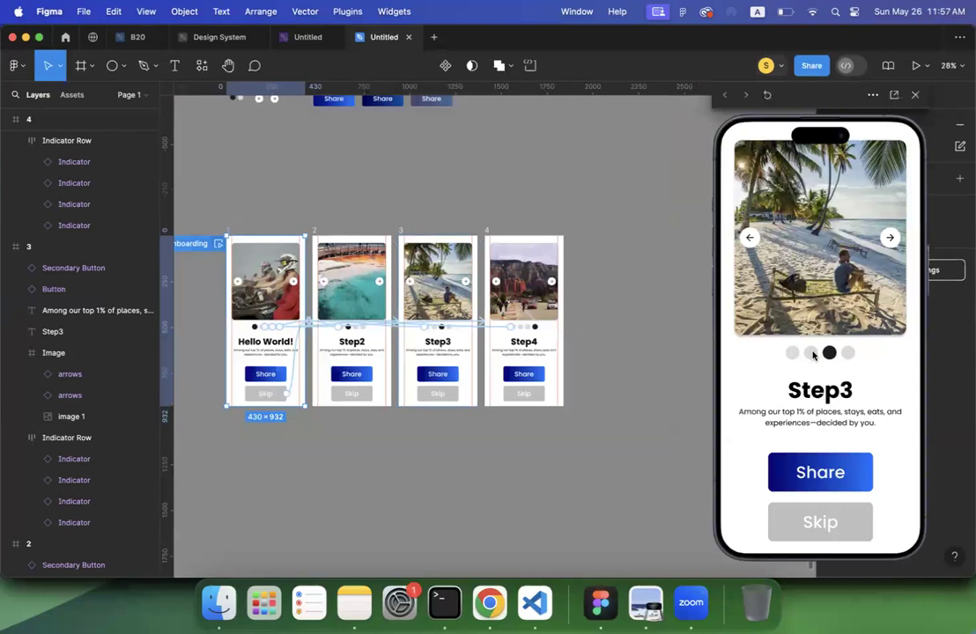
{"action": "left_click", "coordinate": [815, 356]}
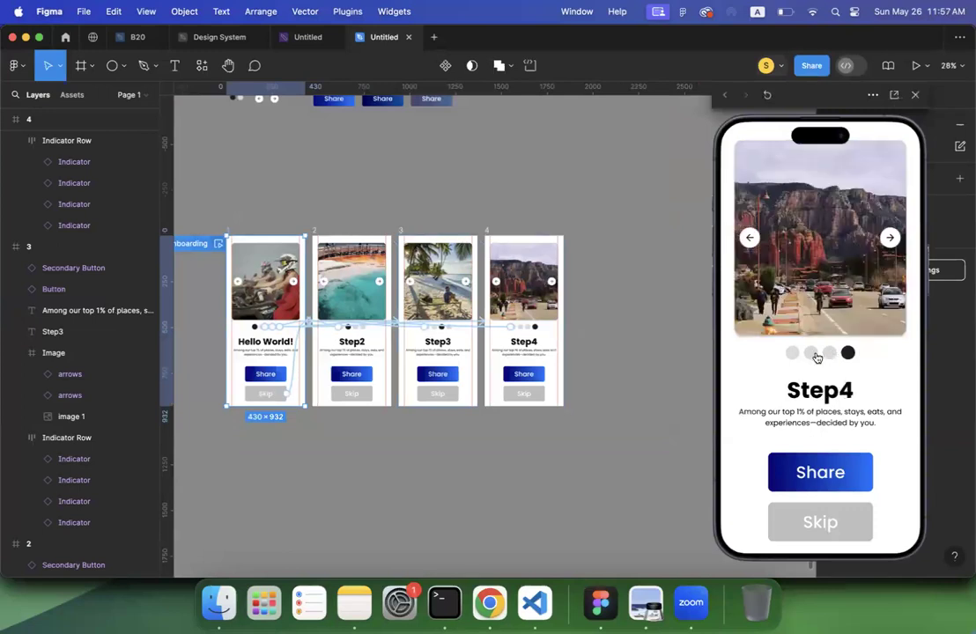
{"action": "left_click", "coordinate": [794, 354]}
{"action": "left_click", "coordinate": [811, 354]}
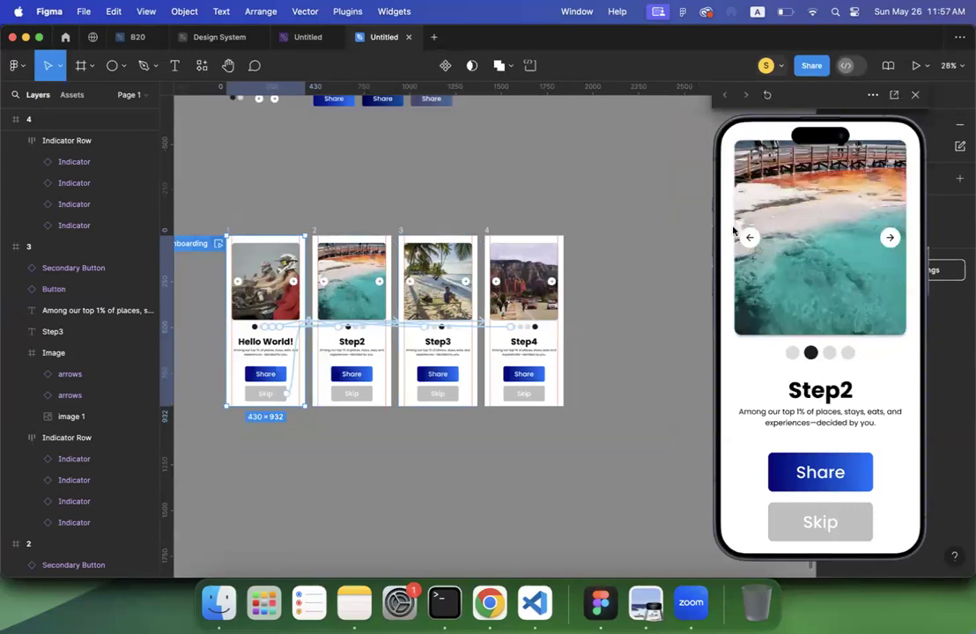
{"action": "left_click", "coordinate": [848, 354]}
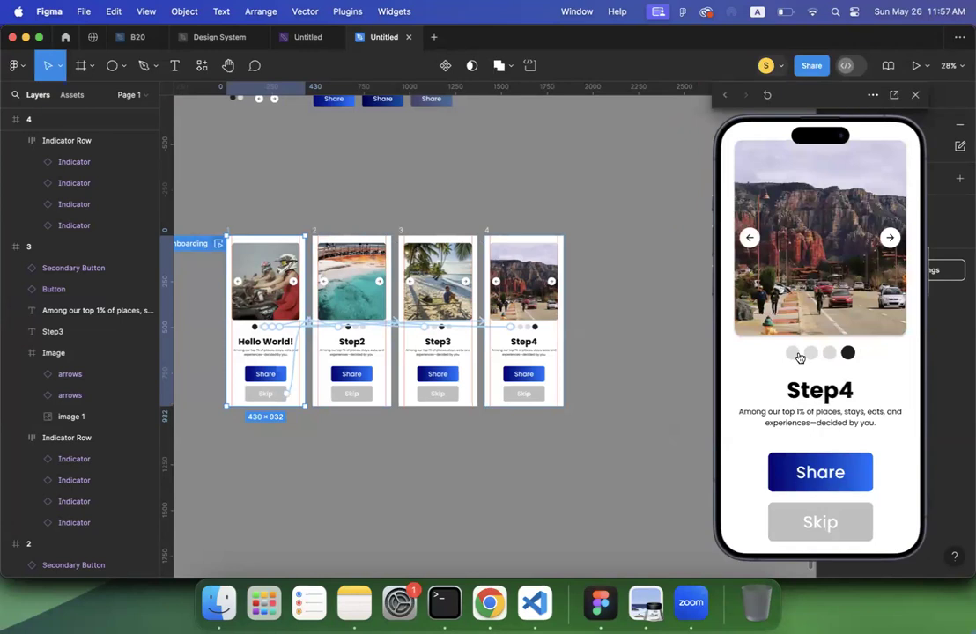
{"action": "left_click", "coordinate": [586, 395]}
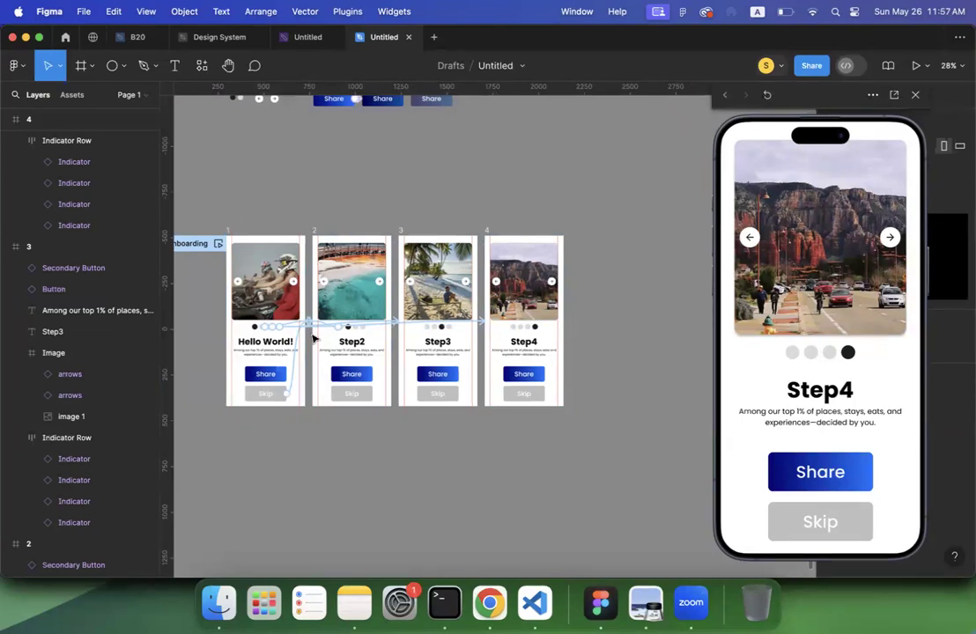
{"action": "scroll", "coordinate": [313, 339], "scroll_direction": "left", "scroll_amount": 3}
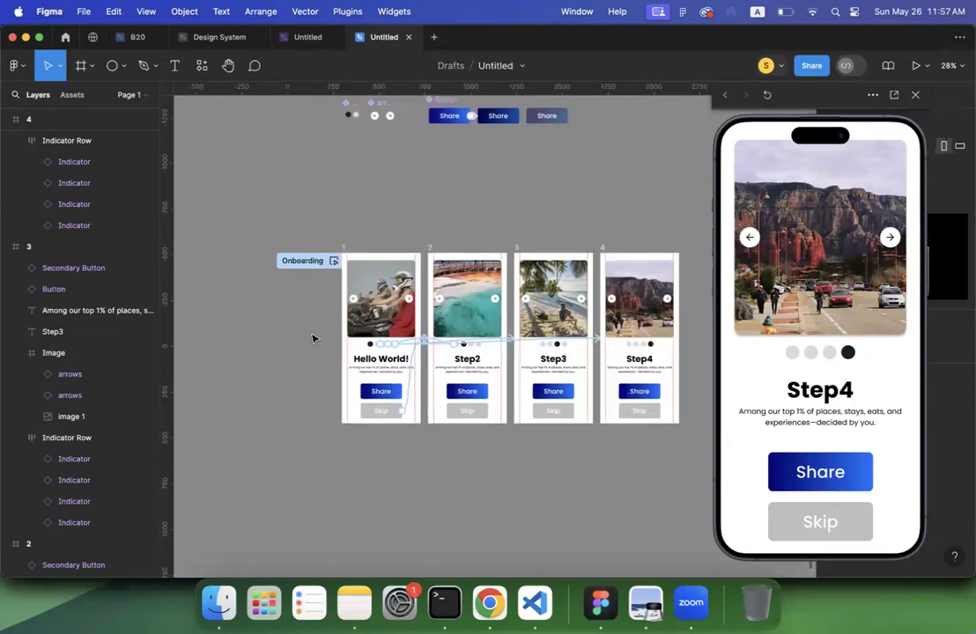
{"action": "key", "text": "ctrl+Tab"}
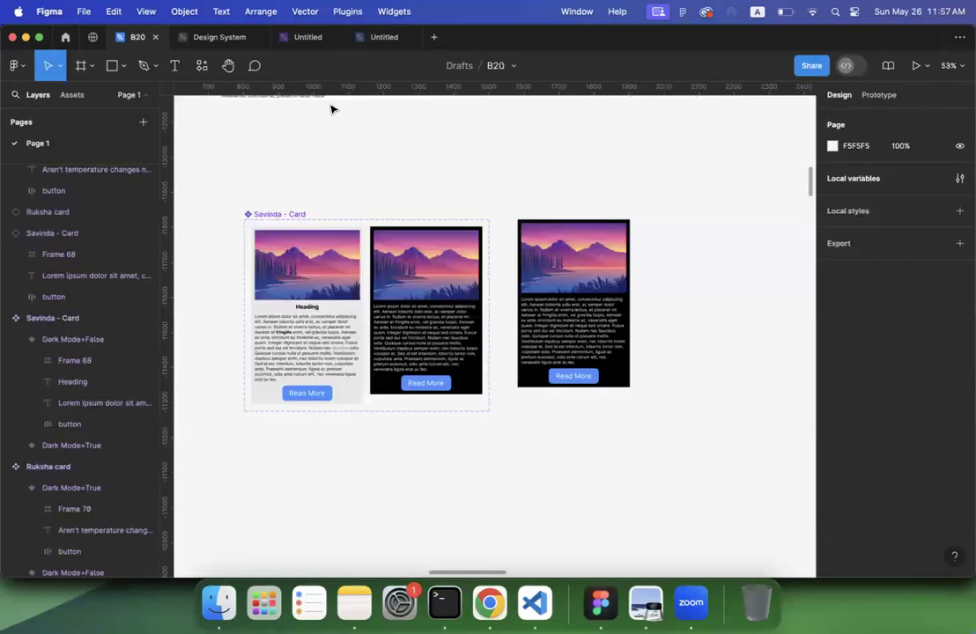
{"action": "key", "text": "ctrl+shift+Tab"}
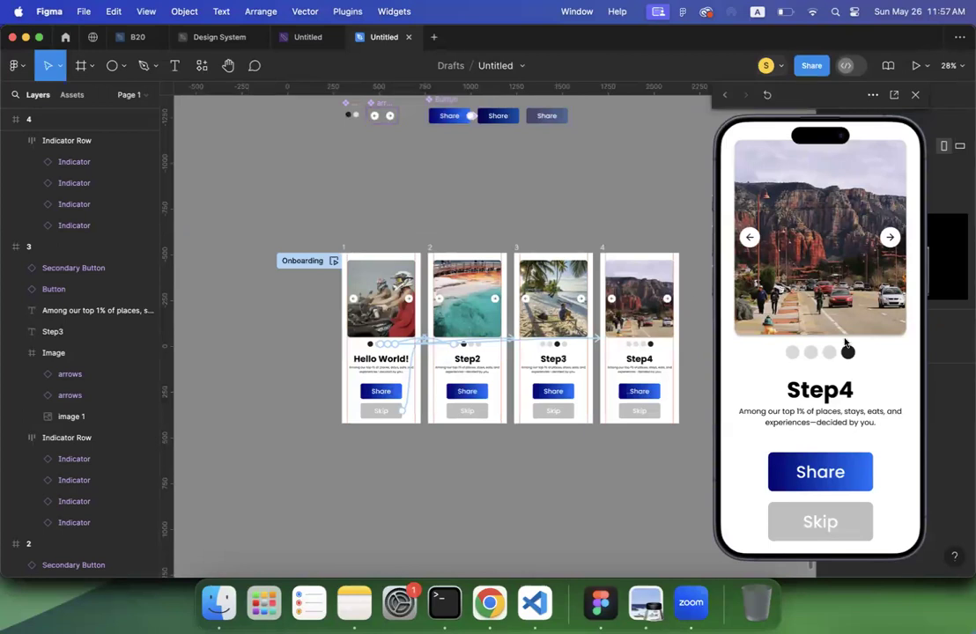
Step: Go back from Step4 to the Hello World! screen in the inline preview, and close the preview
{"action": "left_click", "coordinate": [790, 356]}
{"action": "key", "text": "Left"}
{"action": "key", "text": "Left"}
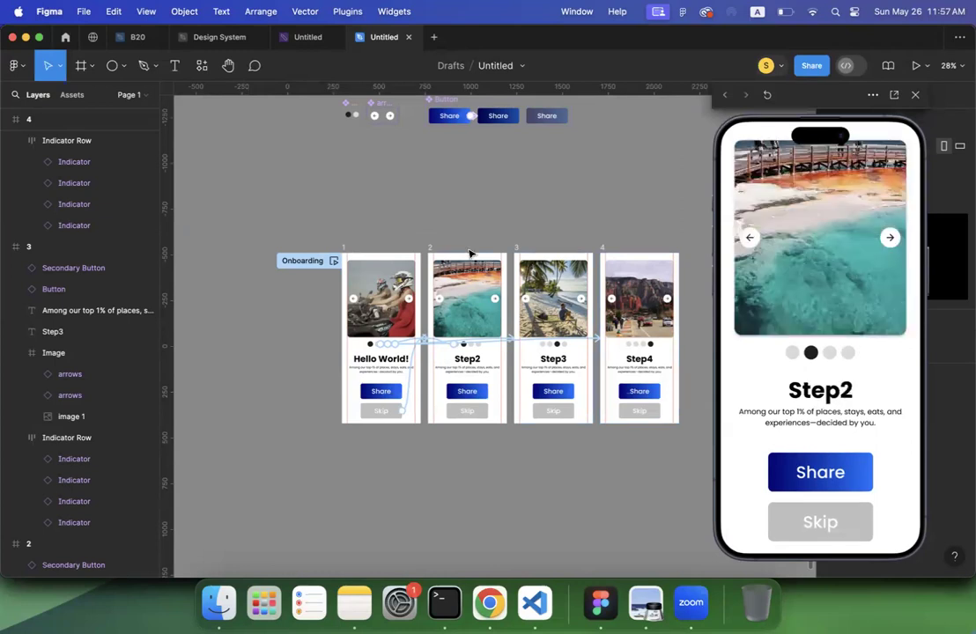
{"action": "scroll", "coordinate": [470, 254], "scroll_direction": "up", "scroll_amount": 2}
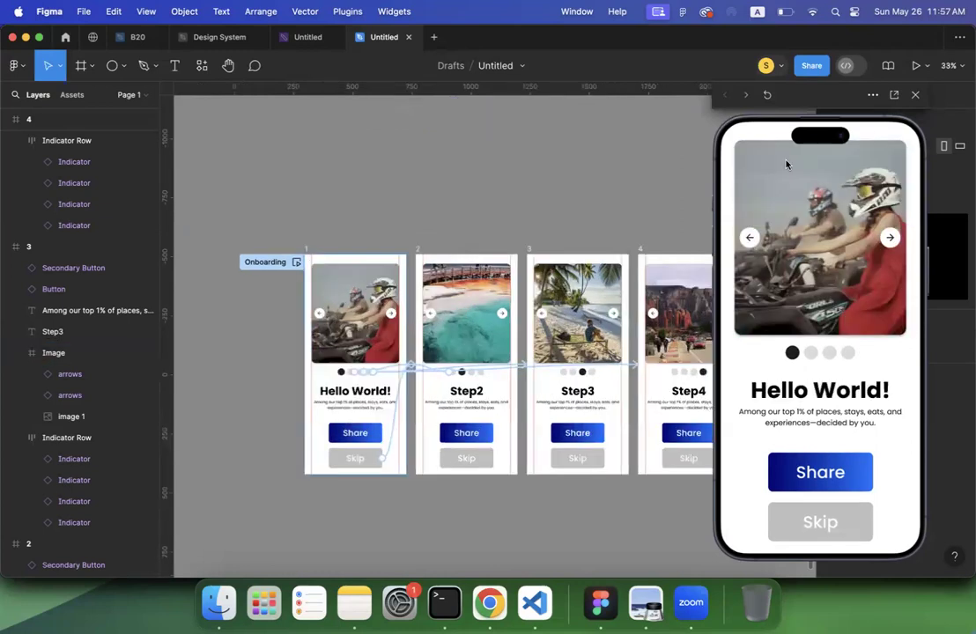
{"action": "scroll", "coordinate": [544, 401], "scroll_direction": "up", "scroll_amount": 5}
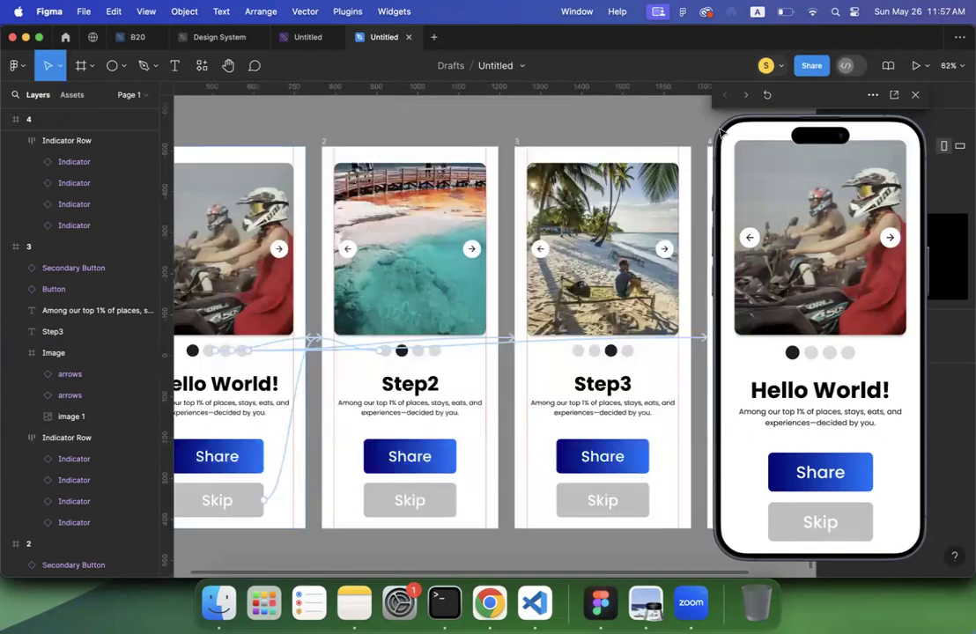
{"action": "key", "text": "shift+space"}
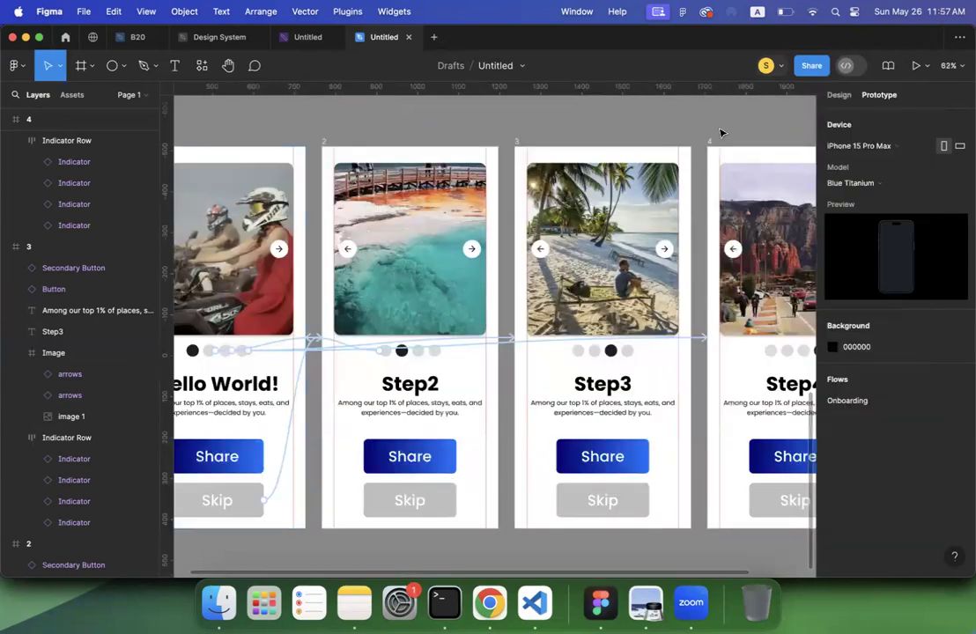
{"action": "scroll", "coordinate": [720, 133], "scroll_direction": "right", "scroll_amount": 5}
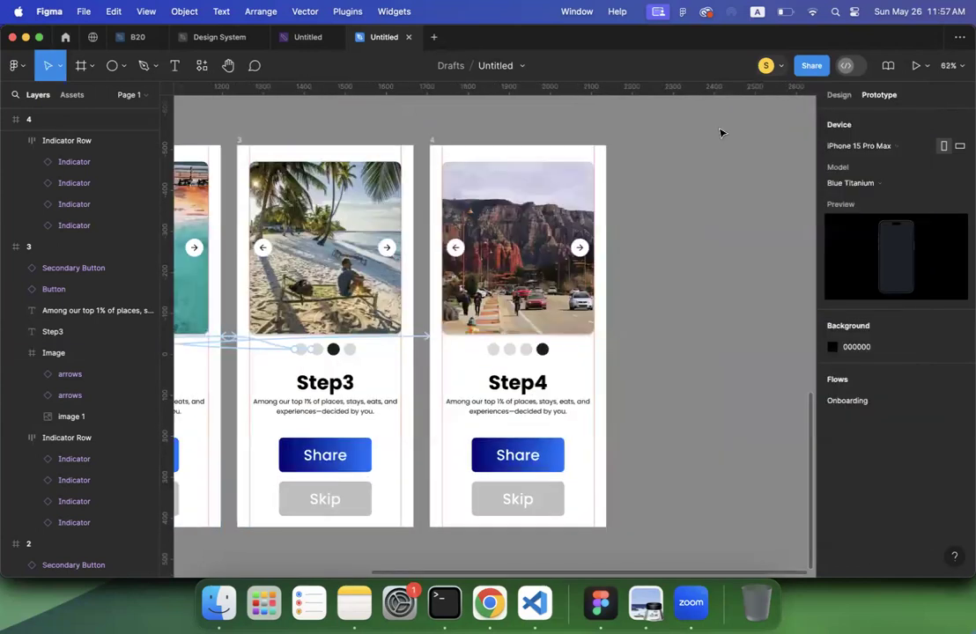
{"action": "scroll", "coordinate": [719, 133], "scroll_direction": "down", "scroll_amount": 4}
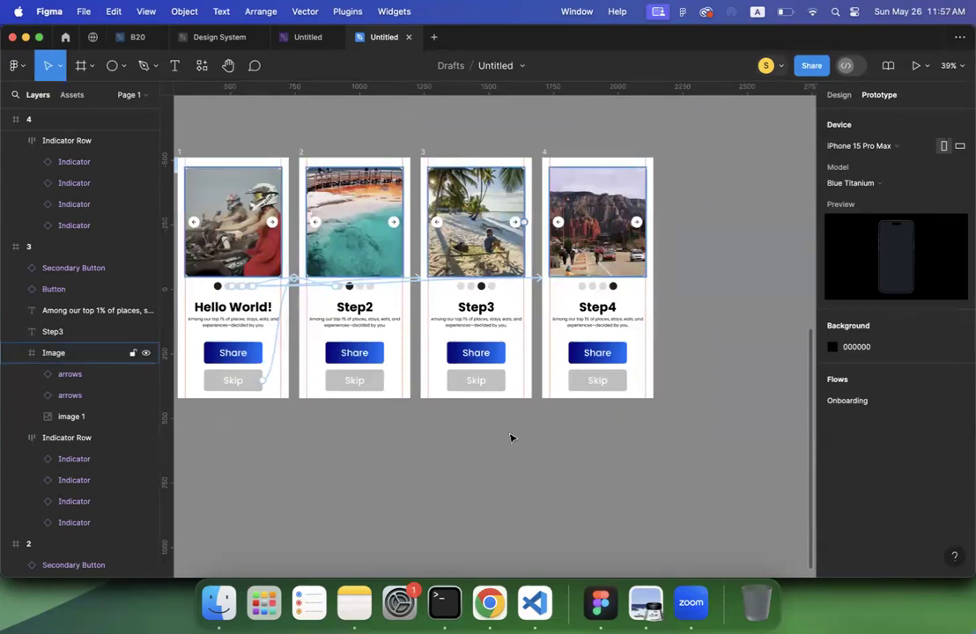
Step: Add an iPhone 14 & 15 Pro Max frame on the empty canvas above and beyond the onboarding screens
{"action": "scroll", "coordinate": [510, 438], "scroll_direction": "down", "scroll_amount": 3}
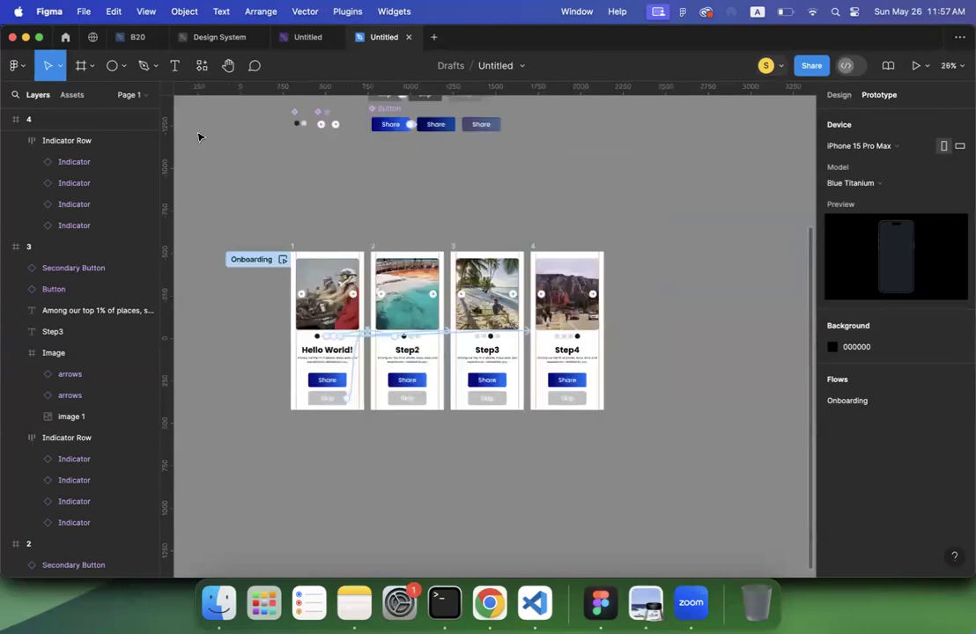
{"action": "scroll", "coordinate": [82, 73], "scroll_direction": "up", "scroll_amount": 1}
{"action": "scroll", "coordinate": [83, 72], "scroll_direction": "right", "scroll_amount": 1}
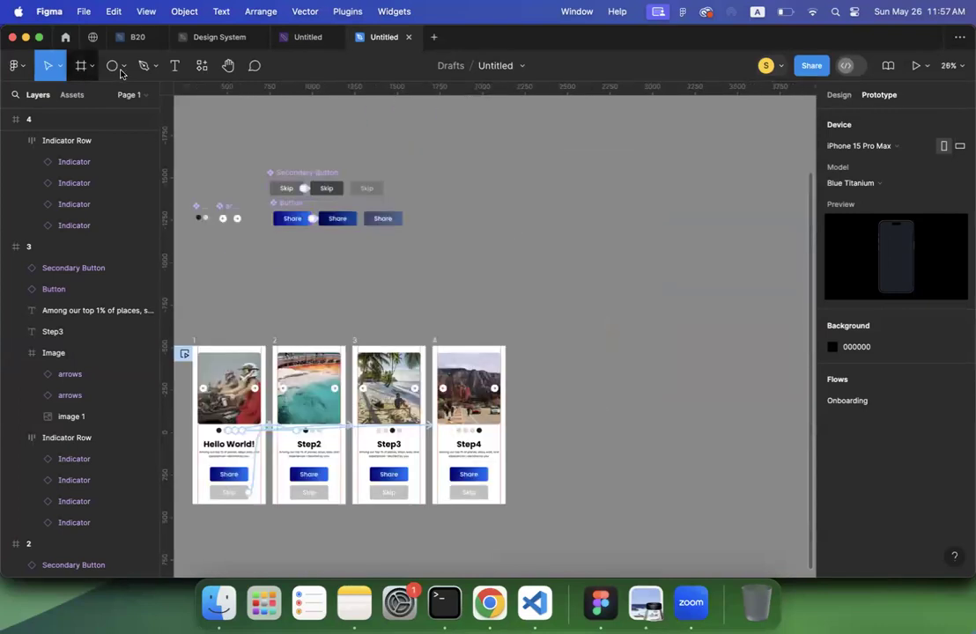
{"action": "left_click", "coordinate": [79, 65]}
{"action": "left_click", "coordinate": [878, 163]}
{"action": "left_click_drag", "start_coordinate": [535, 247], "coordinate": [570, 153]}
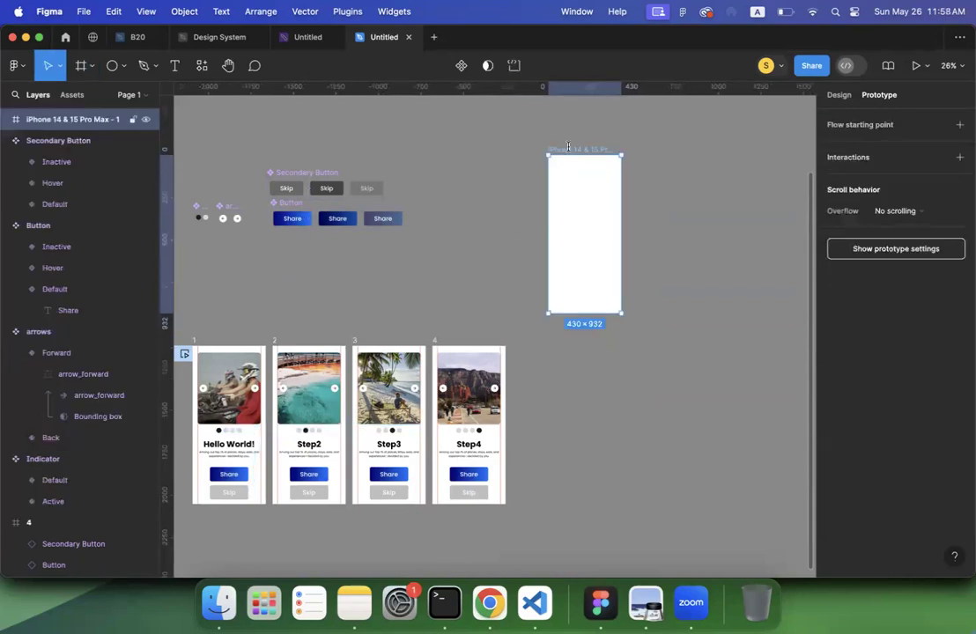
Step: Rename the new iPhone frame as Dashboard
{"action": "double_click", "coordinate": [563, 152]}
{"action": "type", "text": "Dashboard"}
{"action": "key", "text": "Return"}
{"action": "left_click", "coordinate": [504, 210]}
{"action": "scroll", "coordinate": [504, 209], "scroll_direction": "right", "scroll_amount": 2}
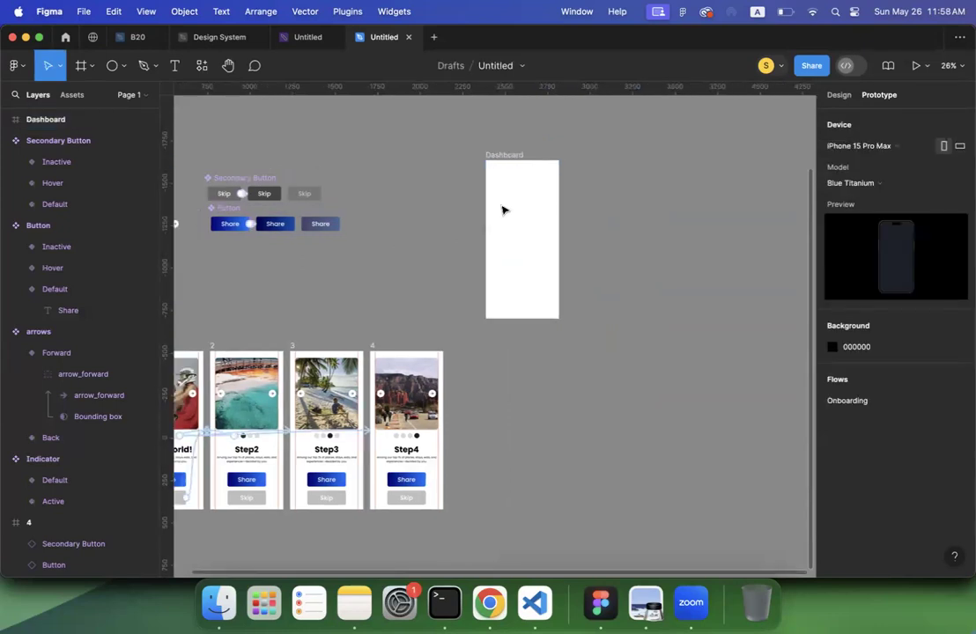
Step: Draw a square frame of about 81 × 81 in the upper-right corner of the Dashboard frame
{"action": "scroll", "coordinate": [502, 210], "scroll_direction": "up", "scroll_amount": 3}
{"action": "scroll", "coordinate": [502, 210], "scroll_direction": "right", "scroll_amount": 1}
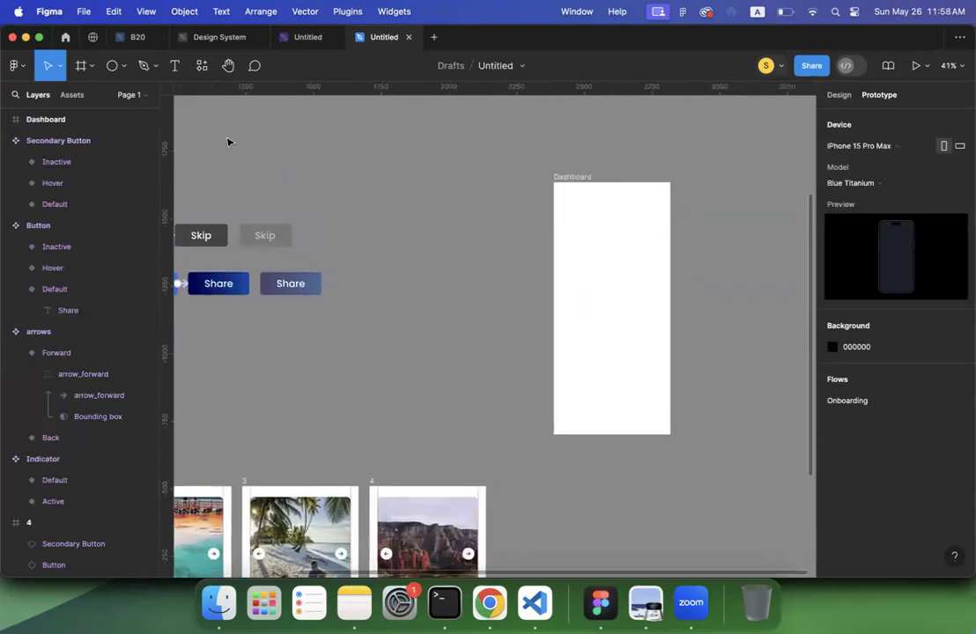
{"action": "scroll", "coordinate": [229, 142], "scroll_direction": "right", "scroll_amount": 3}
{"action": "left_click", "coordinate": [80, 65]}
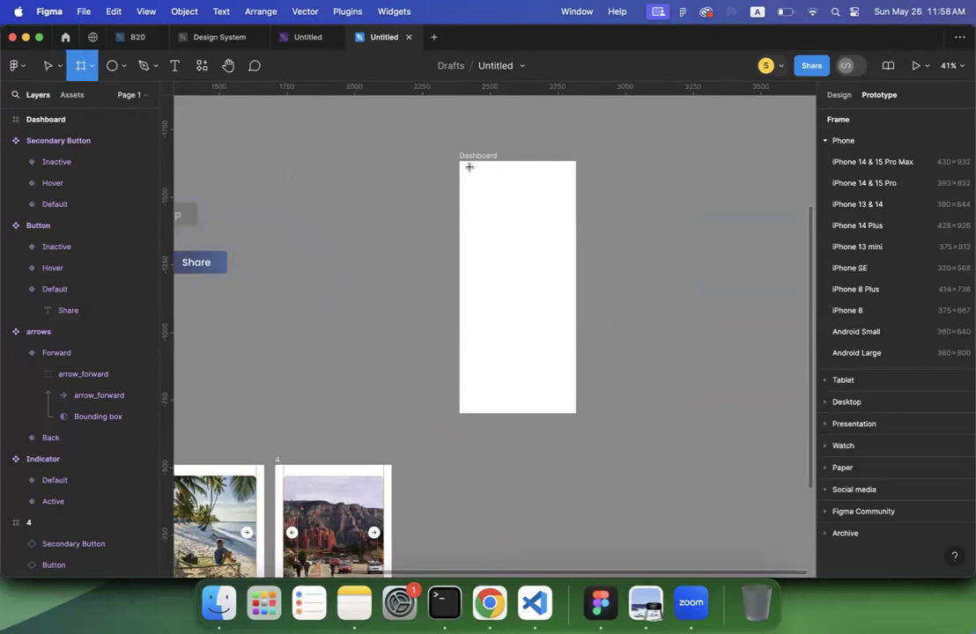
{"action": "left_click_drag", "start_coordinate": [544, 169], "coordinate": [569, 195]}
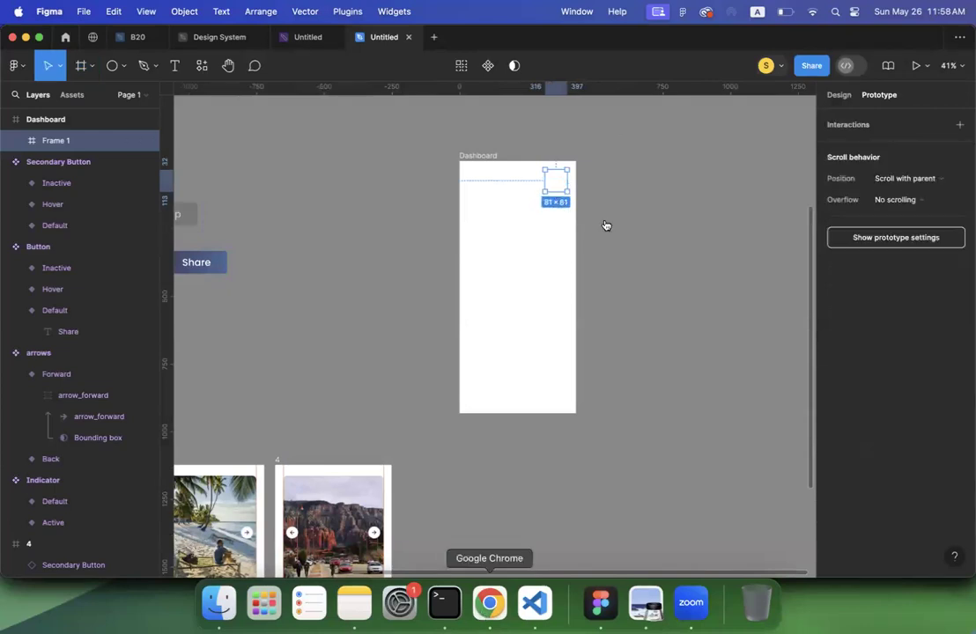
Step: Switch to Chrome and search Google Images for "headshot"
{"action": "left_click", "coordinate": [489, 604]}
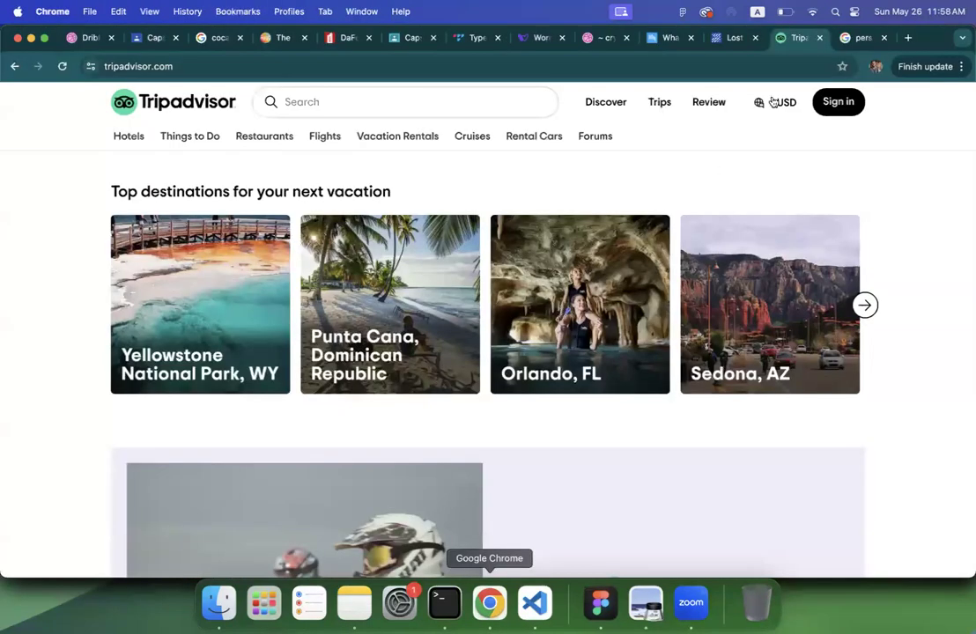
{"action": "scroll", "coordinate": [726, 66], "scroll_direction": "down", "scroll_amount": 7}
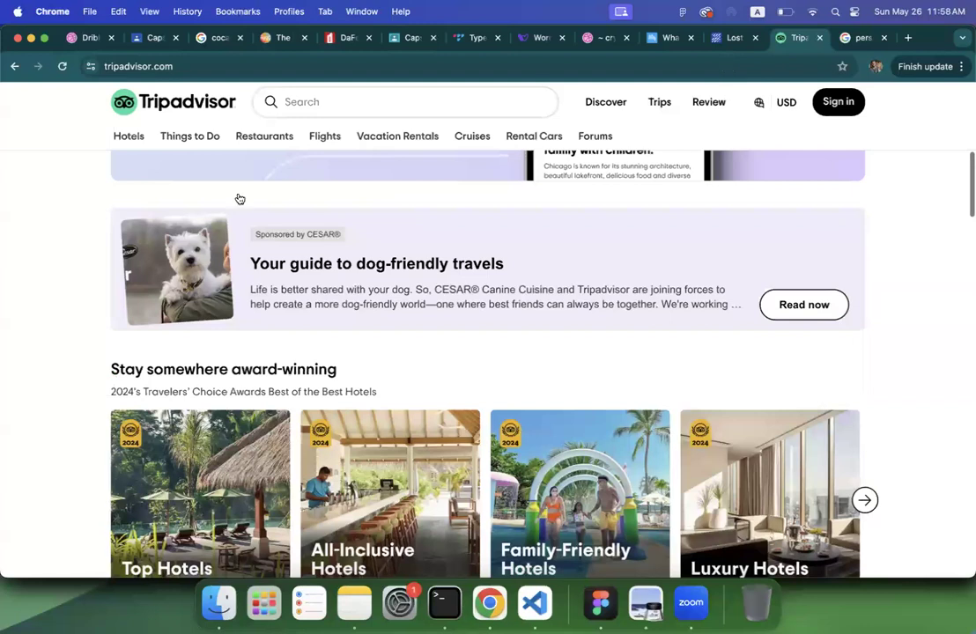
{"action": "key", "text": "ctrl+Tab"}
{"action": "left_click", "coordinate": [727, 68]}
{"action": "type", "text": "hea"}
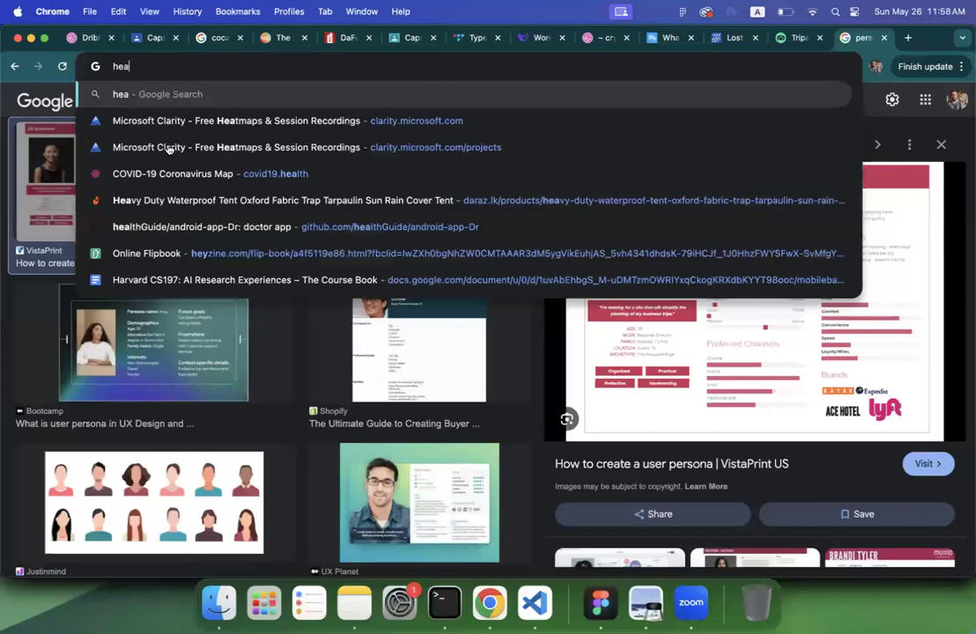
{"action": "type", "text": "dshot"}
{"action": "key", "text": "Return"}
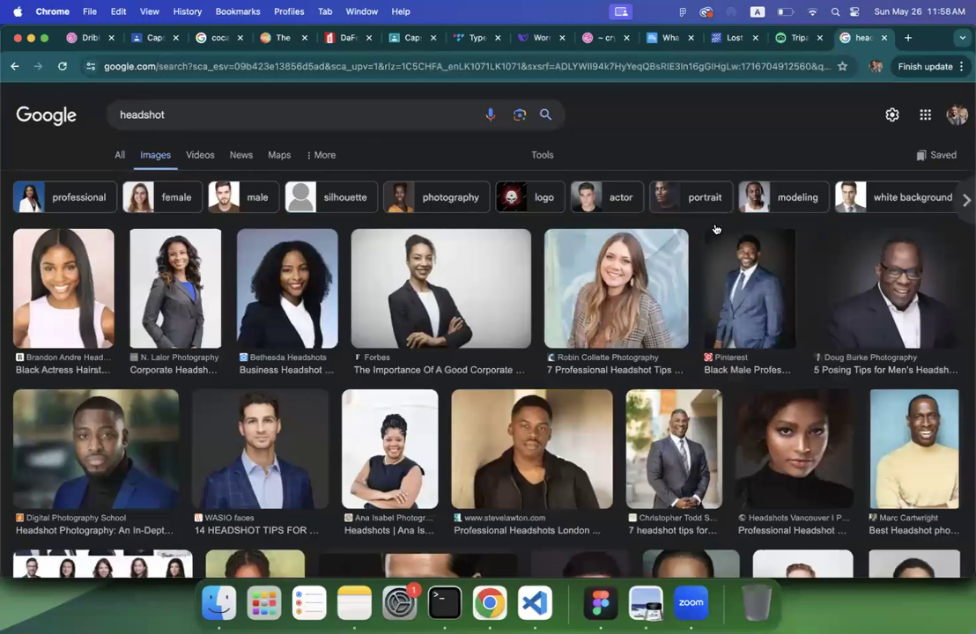
Step: Copy the headshot of the man in the blue suit and paste it into the small square frame in Figma
{"action": "left_click", "coordinate": [761, 231]}
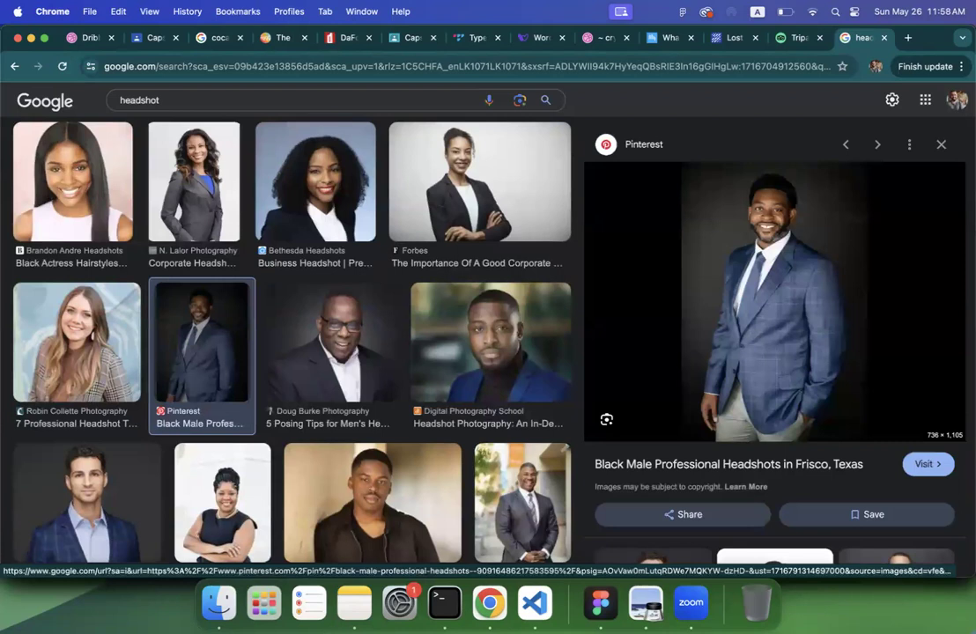
{"action": "left_click", "coordinate": [601, 603]}
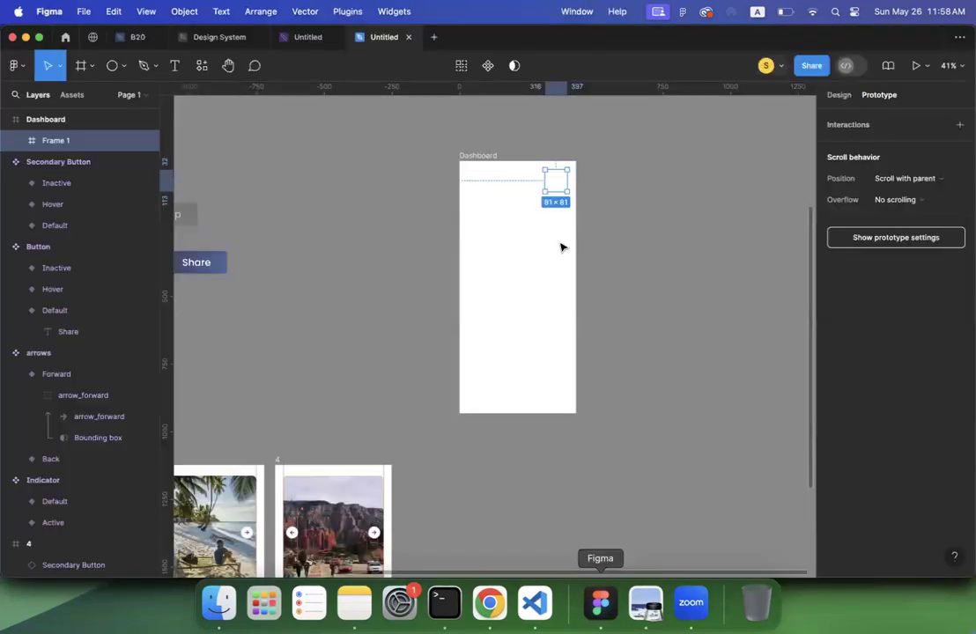
{"action": "key", "text": "super+v"}
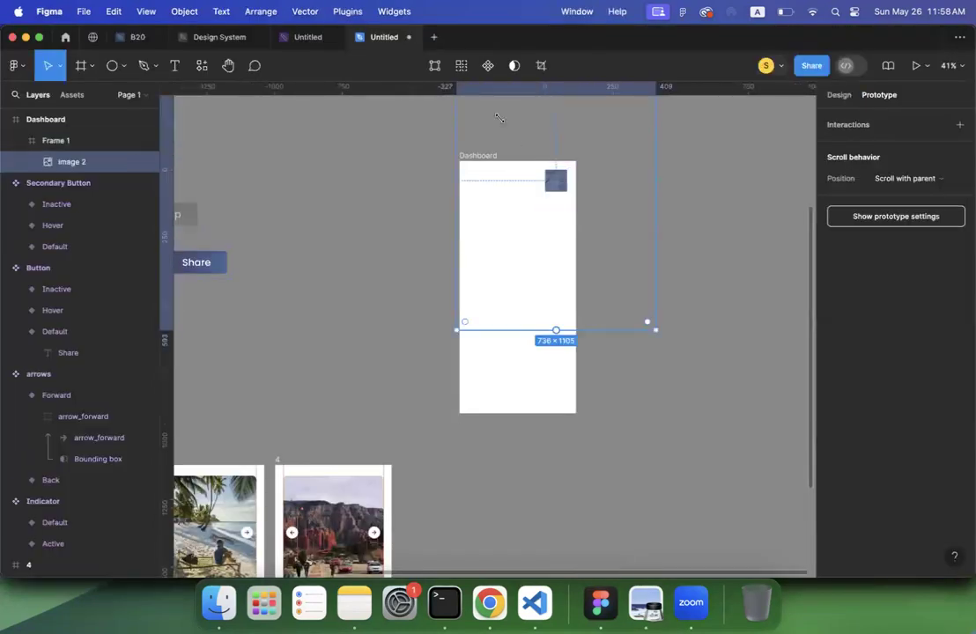
Step: Scale the pasted headshot down to about 117 × 176 and position it so the face and shoulders fill the square frame
{"action": "scroll", "coordinate": [546, 204], "scroll_direction": "down", "scroll_amount": 5}
{"action": "left_click_drag", "start_coordinate": [501, 117], "coordinate": [546, 183]}
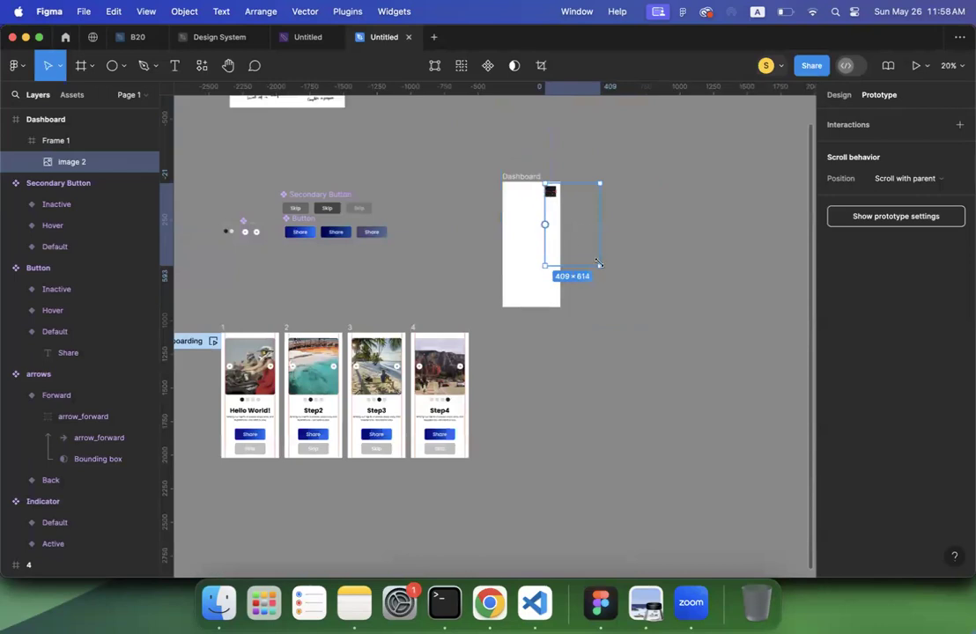
{"action": "left_click_drag", "start_coordinate": [607, 258], "coordinate": [545, 205]}
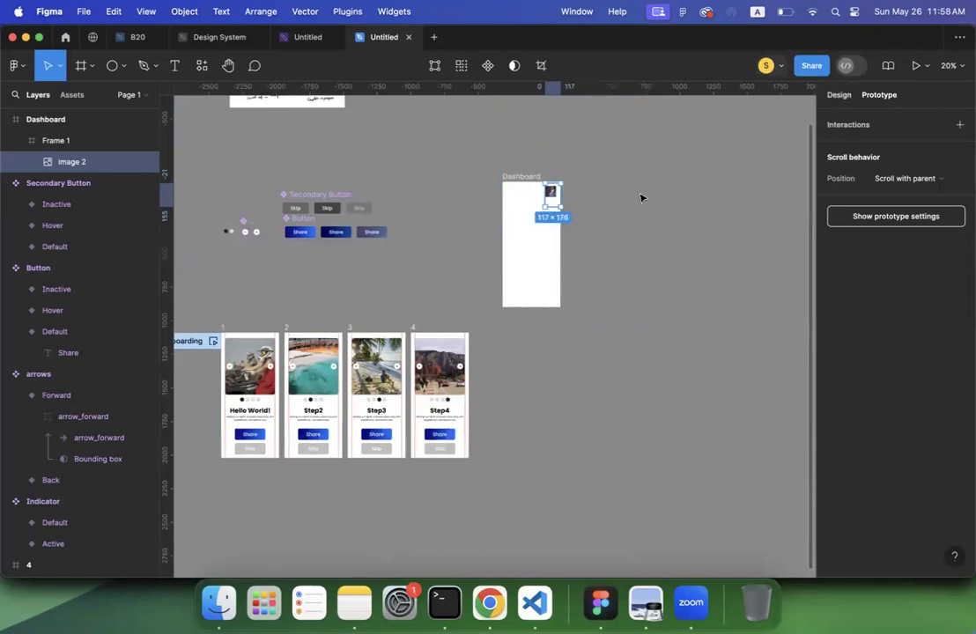
{"action": "key", "text": "shift+e"}
{"action": "scroll", "coordinate": [641, 198], "scroll_direction": "up", "scroll_amount": 8}
{"action": "scroll", "coordinate": [642, 198], "scroll_direction": "right", "scroll_amount": 2}
{"action": "scroll", "coordinate": [483, 204], "scroll_direction": "right", "scroll_amount": 3}
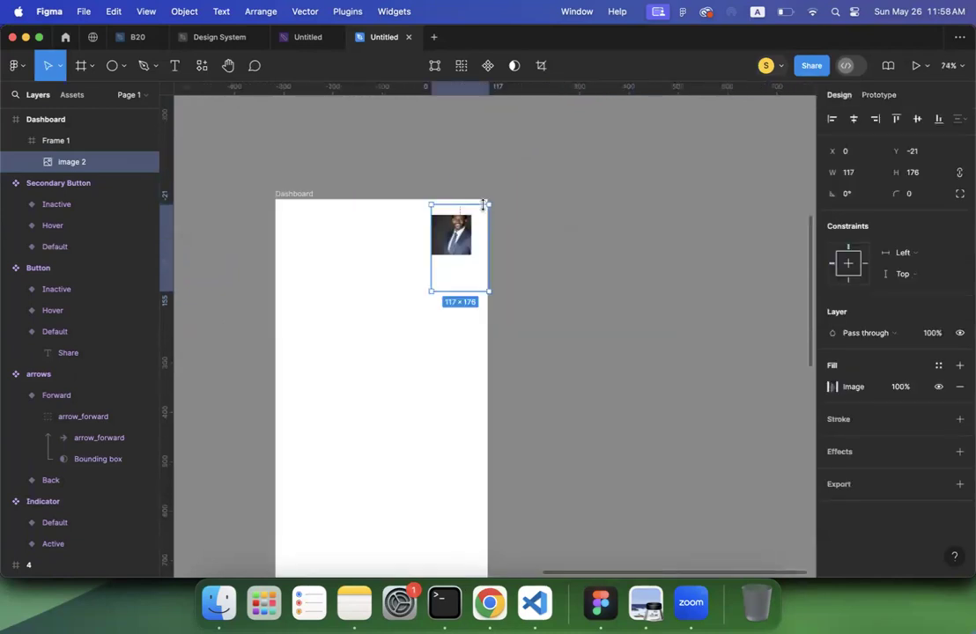
{"action": "scroll", "coordinate": [483, 204], "scroll_direction": "up", "scroll_amount": 5}
{"action": "scroll", "coordinate": [537, 273], "scroll_direction": "left", "scroll_amount": 3}
{"action": "left_click_drag", "start_coordinate": [530, 283], "coordinate": [527, 297]}
{"action": "left_click", "coordinate": [619, 279]}
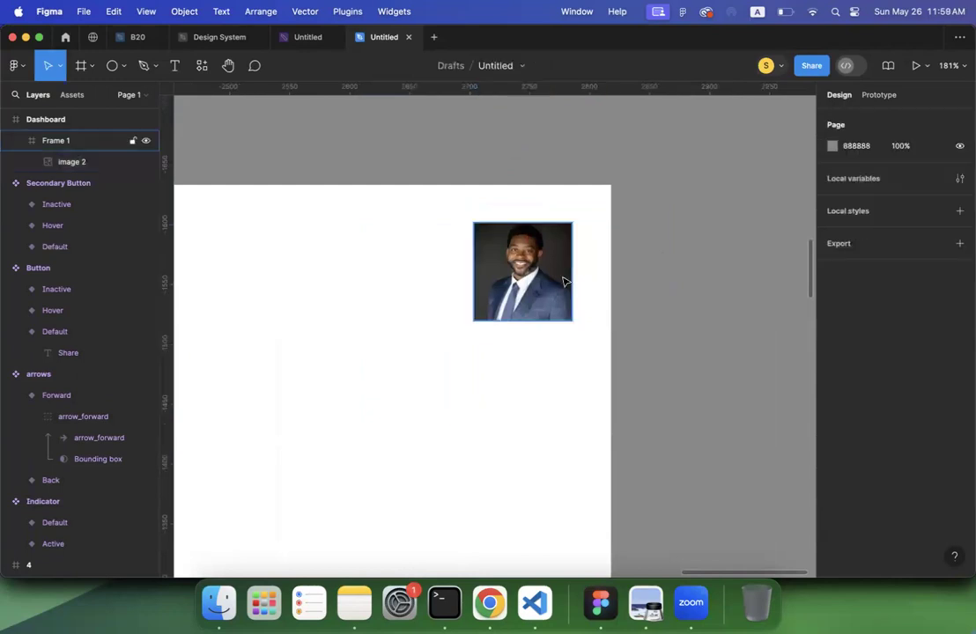
Step: Round the headshot frame into a circle with a corner radius of 100
{"action": "left_click", "coordinate": [563, 281]}
{"action": "left_click", "coordinate": [919, 217]}
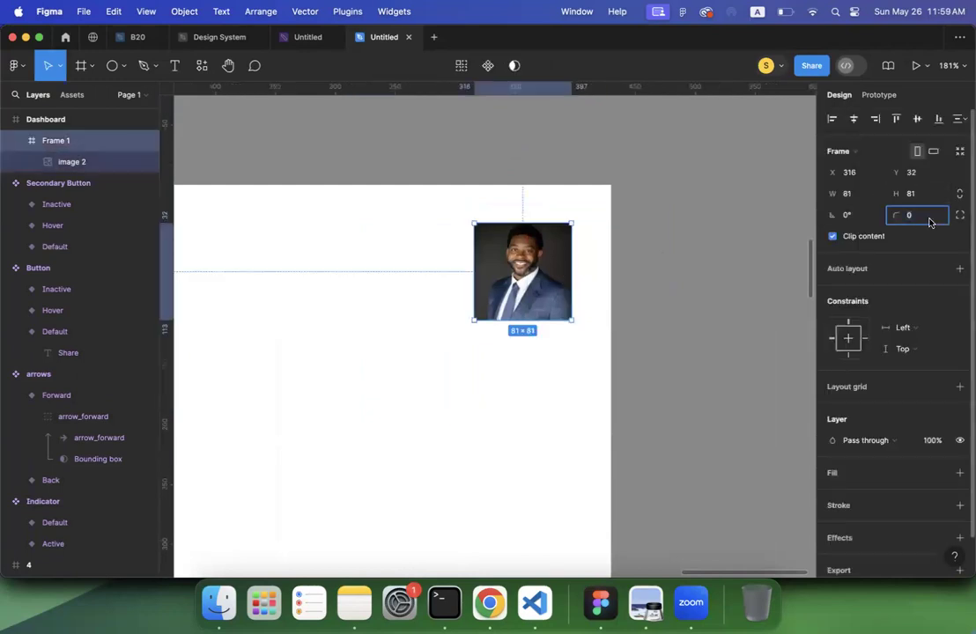
{"action": "type", "text": "100"}
{"action": "key", "text": "Return"}
{"action": "left_click", "coordinate": [670, 288]}
Step: Move the round headshot closer to the Dashboard's upper-right corner, to about X 324, Y 17
{"action": "scroll", "coordinate": [670, 288], "scroll_direction": "down", "scroll_amount": 5}
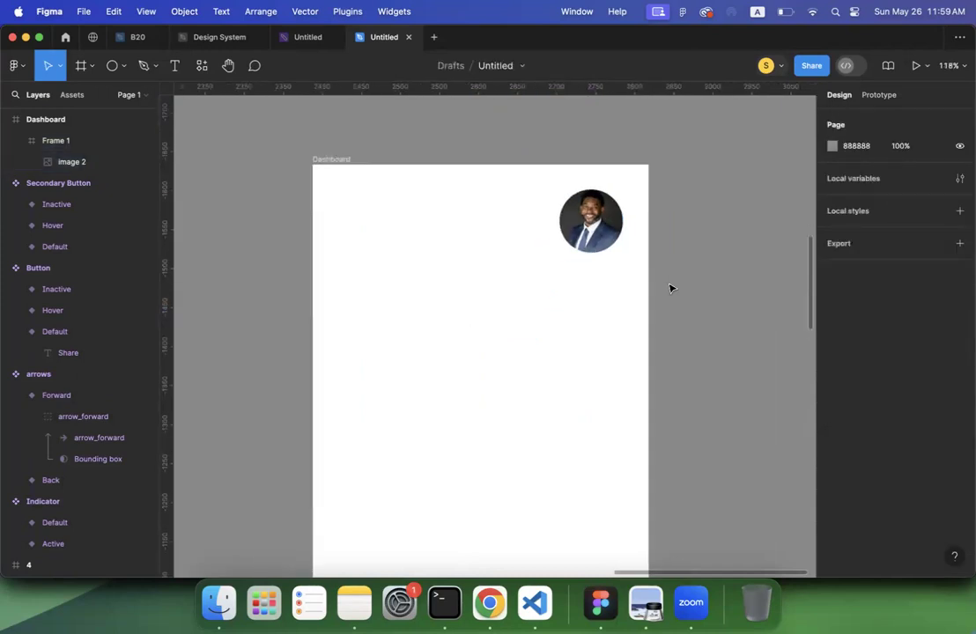
{"action": "scroll", "coordinate": [670, 288], "scroll_direction": "down", "scroll_amount": 2}
{"action": "mouse_move", "coordinate": [610, 196]}
{"action": "left_mouse_down"}
{"action": "mouse_move", "coordinate": [393, 194]}
{"action": "mouse_move", "coordinate": [626, 199]}
{"action": "mouse_move", "coordinate": [620, 196]}
{"action": "left_mouse_up"}
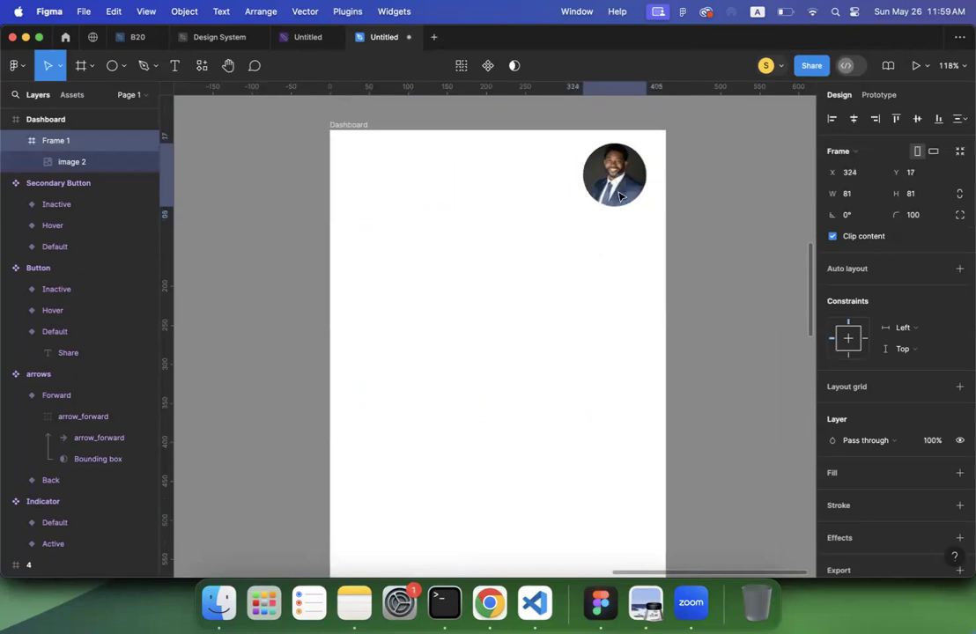
{"action": "left_click", "coordinate": [693, 224]}
Step: Copy the Step2 heading into the Dashboard frame and place it in the upper-left area, level with the headshot
{"action": "scroll", "coordinate": [692, 224], "scroll_direction": "down", "scroll_amount": 6}
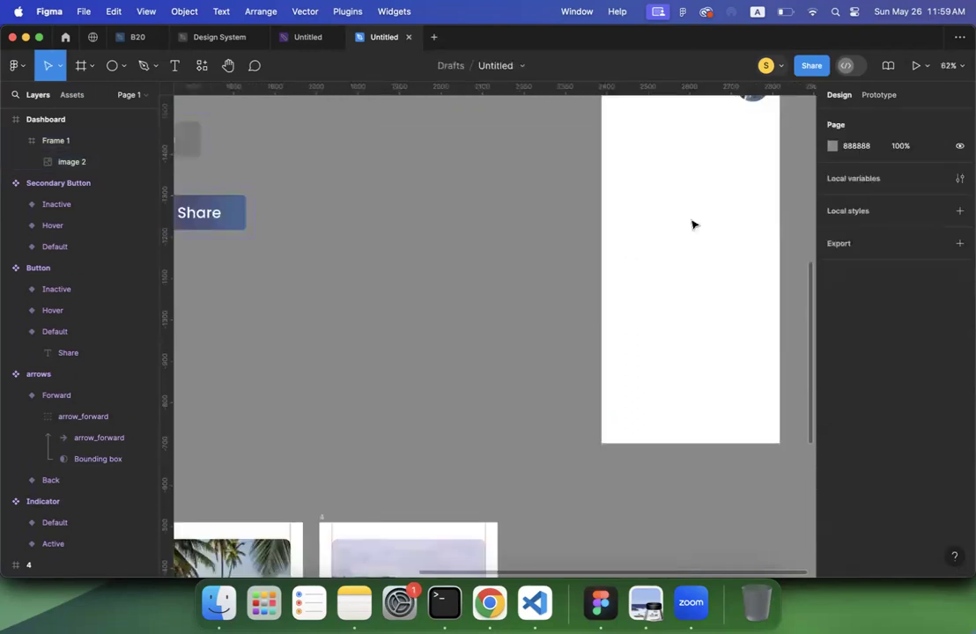
{"action": "scroll", "coordinate": [693, 224], "scroll_direction": "down", "scroll_amount": 6}
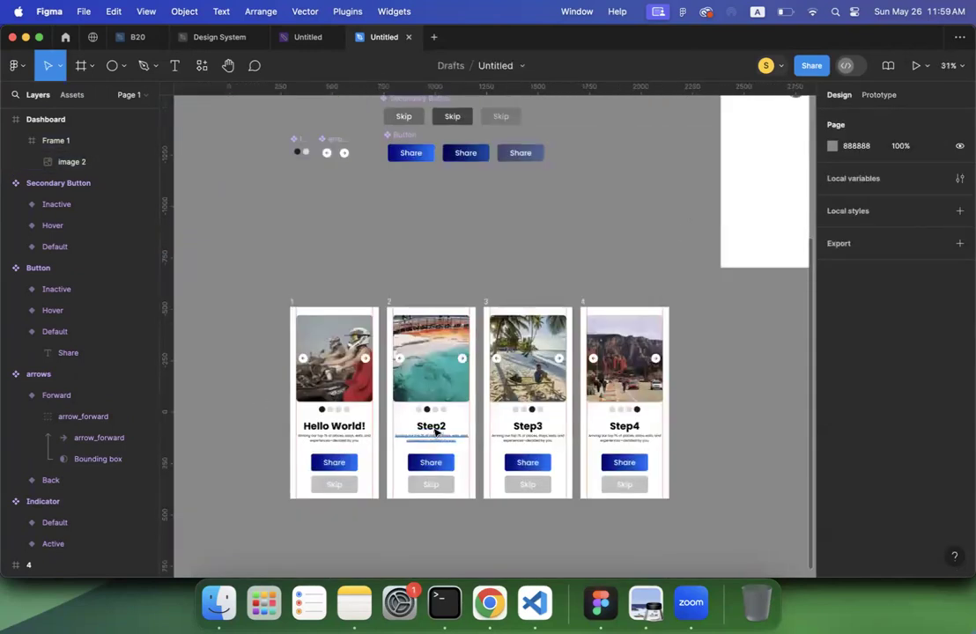
{"action": "left_click", "coordinate": [434, 429]}
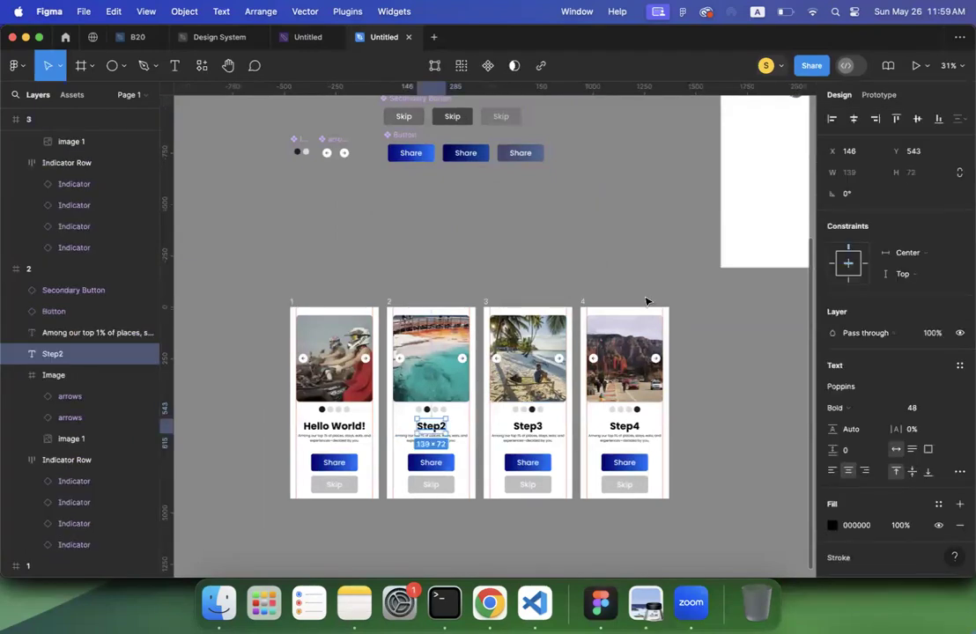
{"action": "scroll", "coordinate": [617, 273], "scroll_direction": "up", "scroll_amount": 3}
{"action": "scroll", "coordinate": [617, 273], "scroll_direction": "right", "scroll_amount": 3}
{"action": "scroll", "coordinate": [577, 257], "scroll_direction": "up", "scroll_amount": 6}
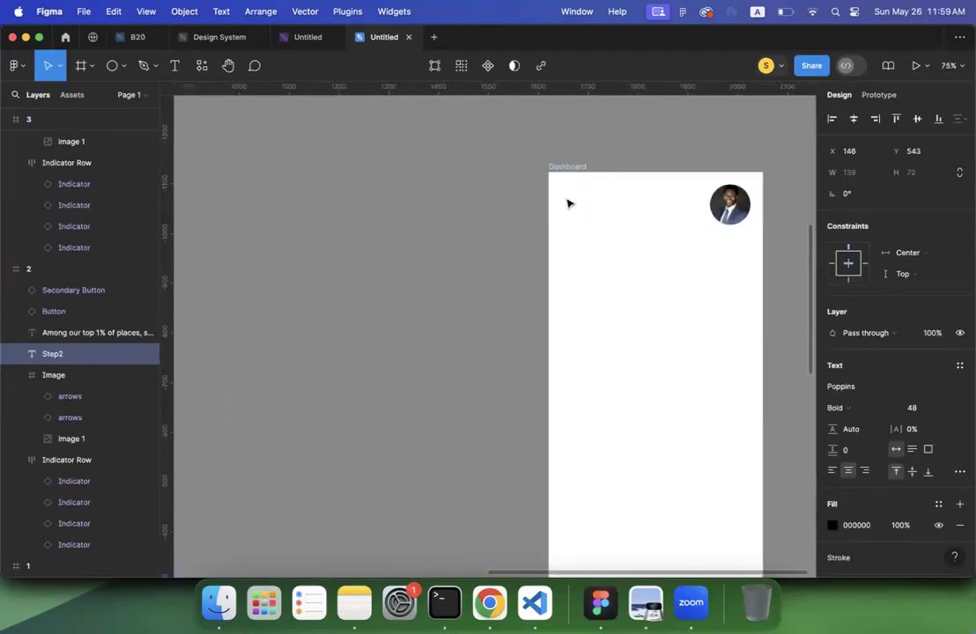
{"action": "left_click", "coordinate": [567, 203]}
{"action": "key", "text": "super+v"}
{"action": "left_click_drag", "start_coordinate": [471, 333], "coordinate": [588, 206]}
Step: Change the copied heading's text to "Welcome" and align the text left
{"action": "double_click", "coordinate": [588, 204]}
{"action": "type", "text": "Welc"}
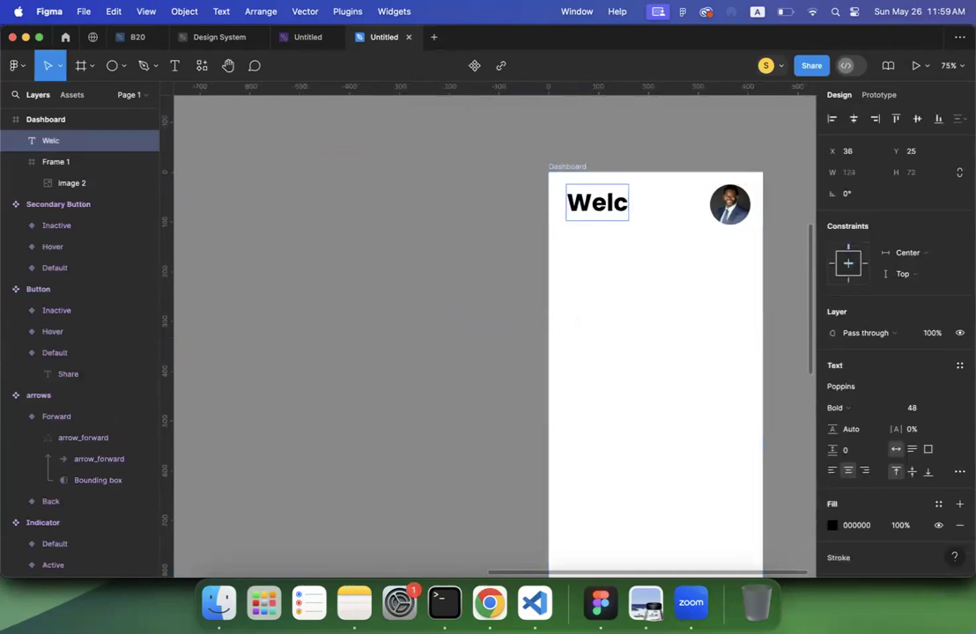
{"action": "type", "text": "ome"}
{"action": "key", "text": "super+a"}
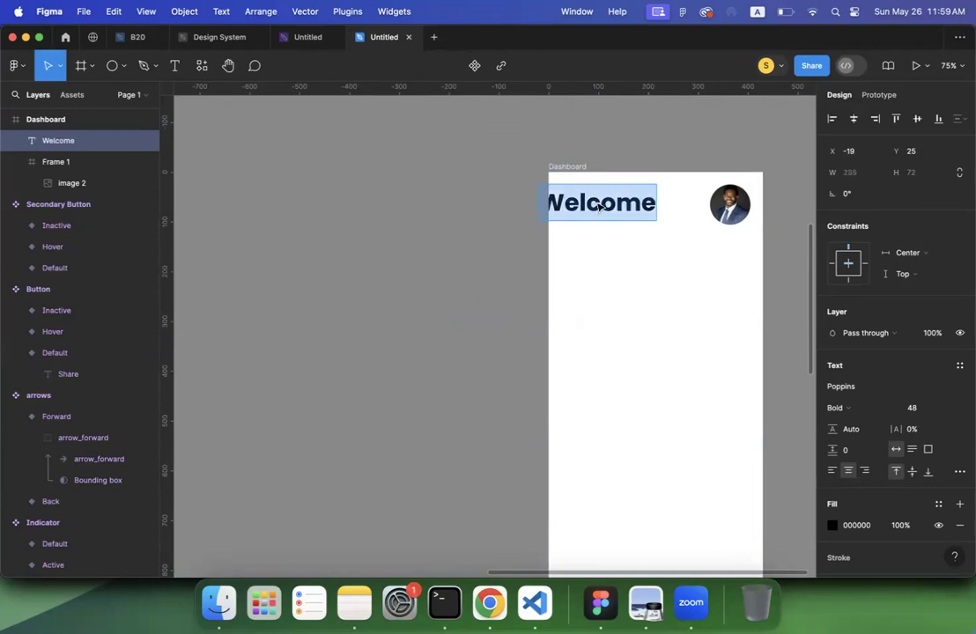
{"action": "left_click", "coordinate": [832, 471]}
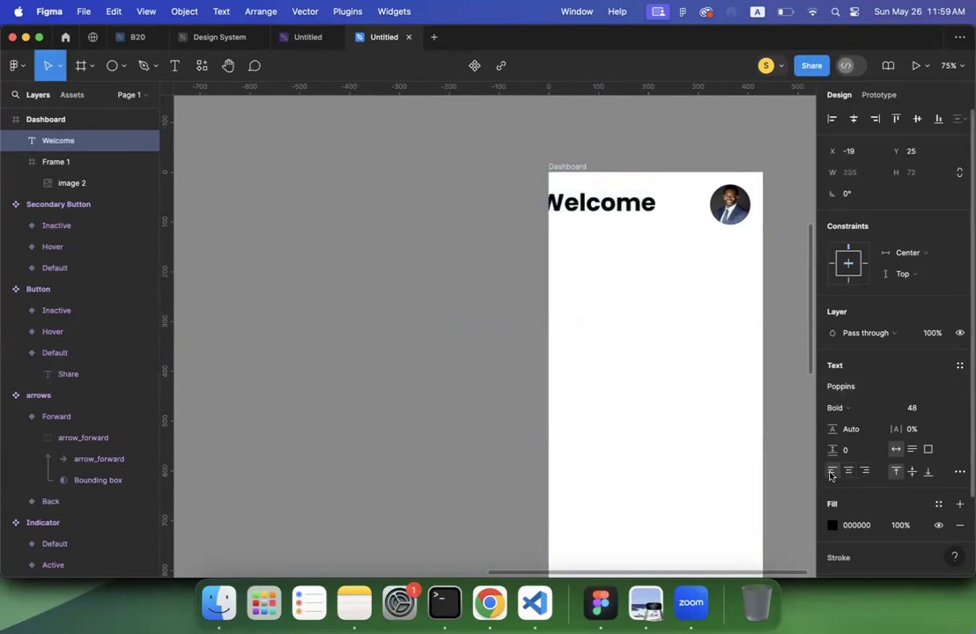
Step: Nudge the Welcome heading horizontally to X 30 inside the Dashboard frame
{"action": "left_click", "coordinate": [483, 318]}
{"action": "key", "text": "shift+Right"}
{"action": "key", "text": "shift+Right"}
{"action": "key", "text": "shift+Right"}
{"action": "key", "text": "shift+Right"}
{"action": "key", "text": "shift+Right"}
{"action": "key", "text": "shift+Right"}
{"action": "key", "text": "Left"}
{"action": "key", "text": "Left"}
{"action": "key", "text": "Left"}
{"action": "key", "text": "Left"}
{"action": "key", "text": "Left"}
{"action": "key", "text": "Left"}
{"action": "key", "text": "Left"}
{"action": "key", "text": "Left"}
{"action": "key", "text": "Left"}
{"action": "key", "text": "Left"}
{"action": "key", "text": "Left"}
{"action": "key", "text": "Left"}
{"action": "key", "text": "Left"}
{"action": "key", "text": "Left"}
{"action": "key", "text": "Left"}
{"action": "key", "text": "Left"}
{"action": "key", "text": "Left"}
{"action": "key", "text": "Left"}
{"action": "key", "text": "Left"}
{"action": "key", "text": "Right"}
{"action": "key", "text": "Right"}
{"action": "key", "text": "Right"}
{"action": "key", "text": "Right"}
{"action": "key", "text": "Right"}
{"action": "key", "text": "Right"}
{"action": "key", "text": "Right"}
{"action": "key", "text": "Right"}
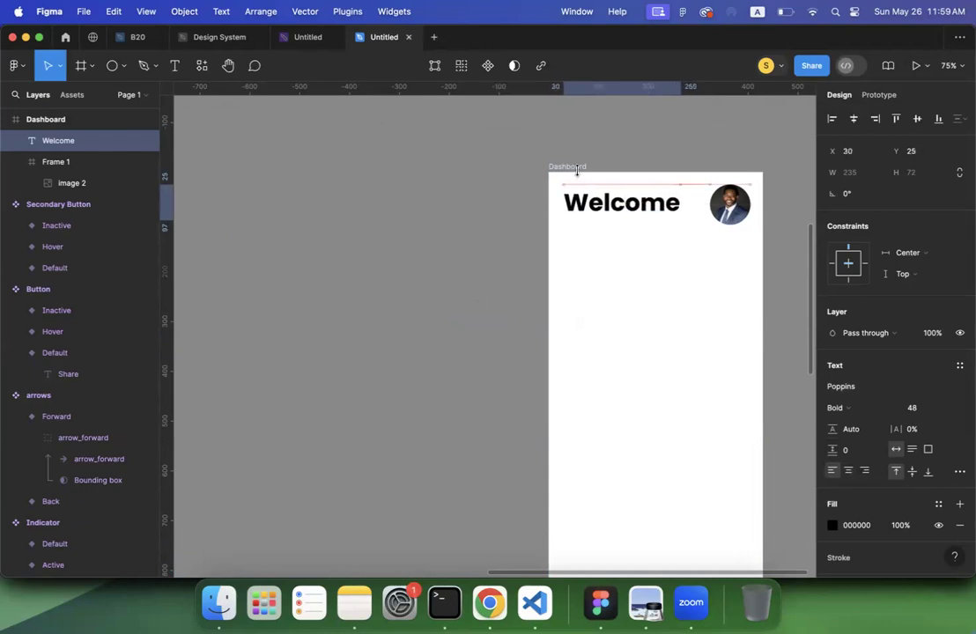
Step: Add a column layout grid to the Dashboard frame with 4 columns and a margin of 30
{"action": "left_click", "coordinate": [577, 168]}
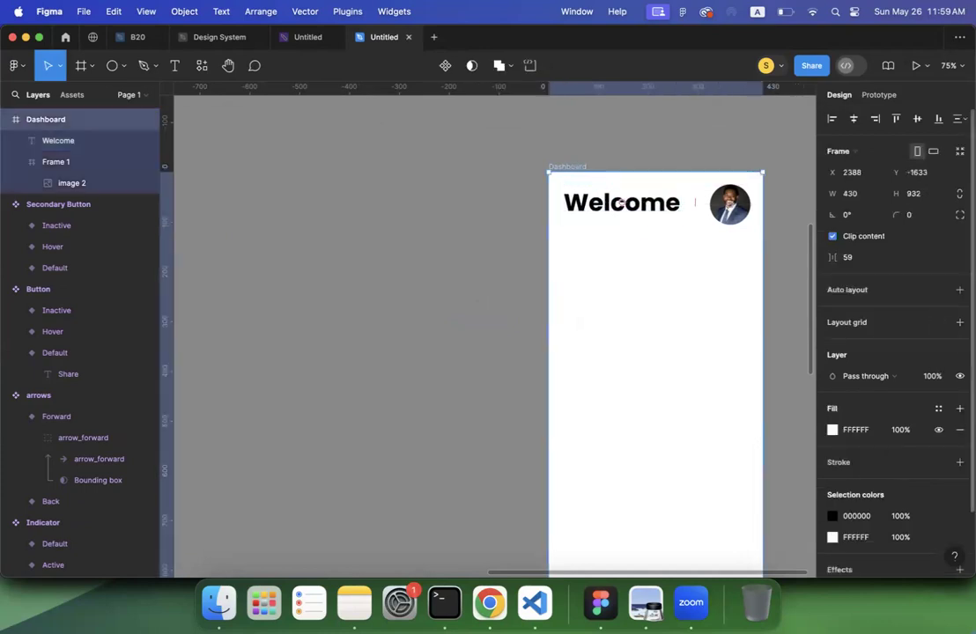
{"action": "left_click", "coordinate": [960, 322]}
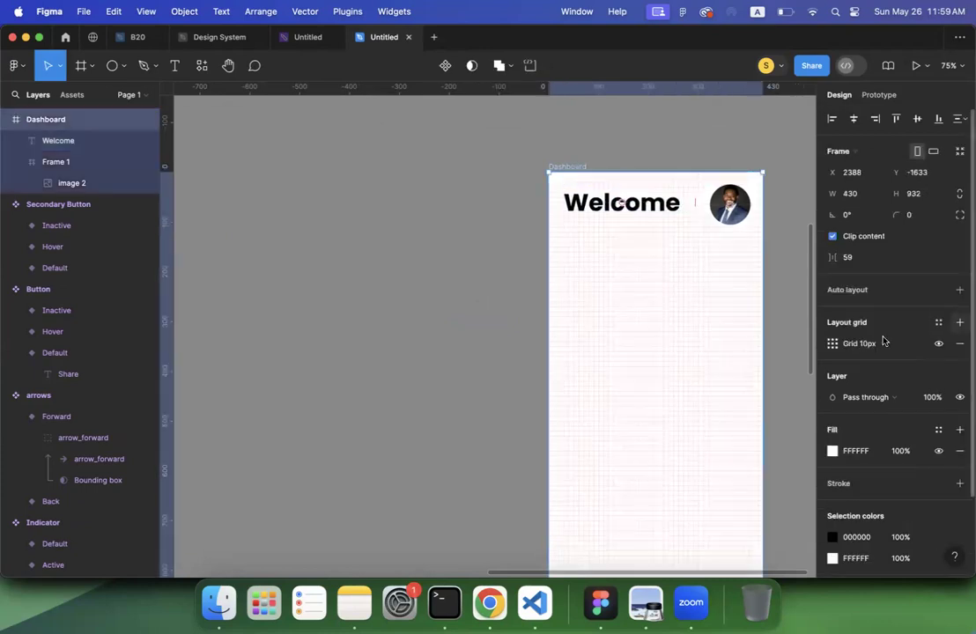
{"action": "left_click", "coordinate": [833, 343]}
{"action": "left_click", "coordinate": [703, 348]}
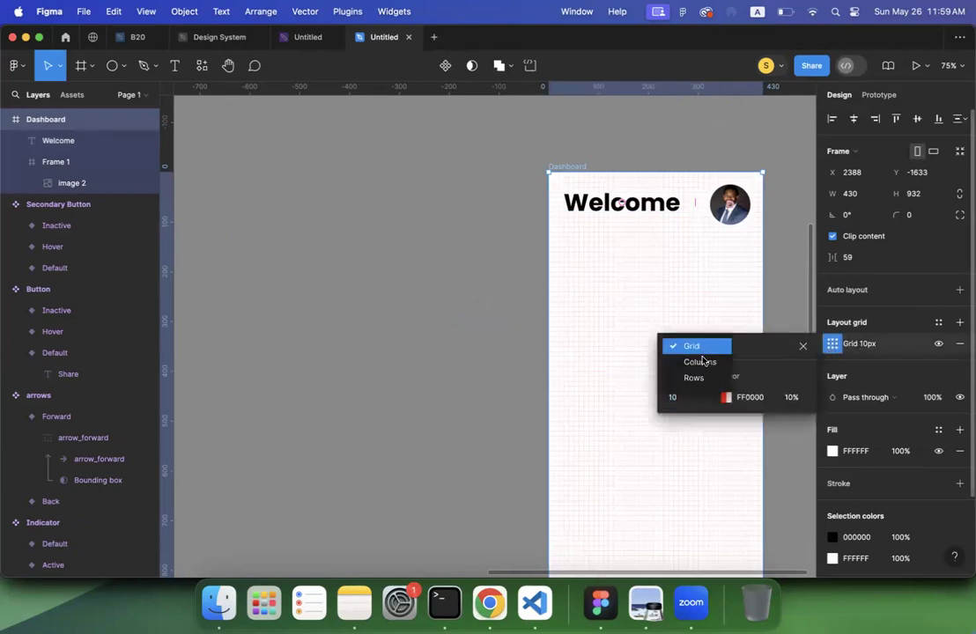
{"action": "left_click", "coordinate": [701, 362]}
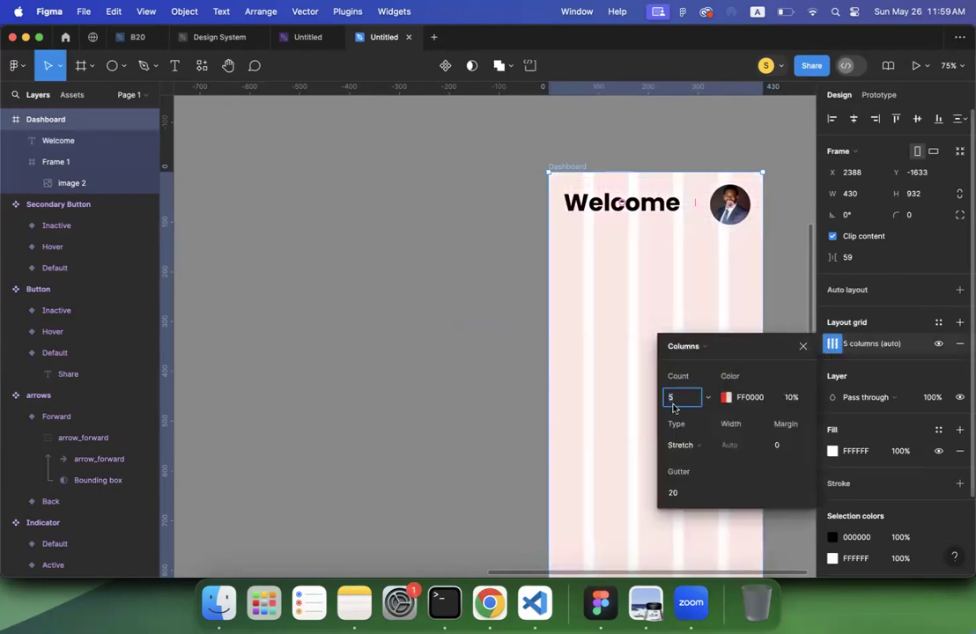
{"action": "type", "text": "4"}
{"action": "key", "text": "Return"}
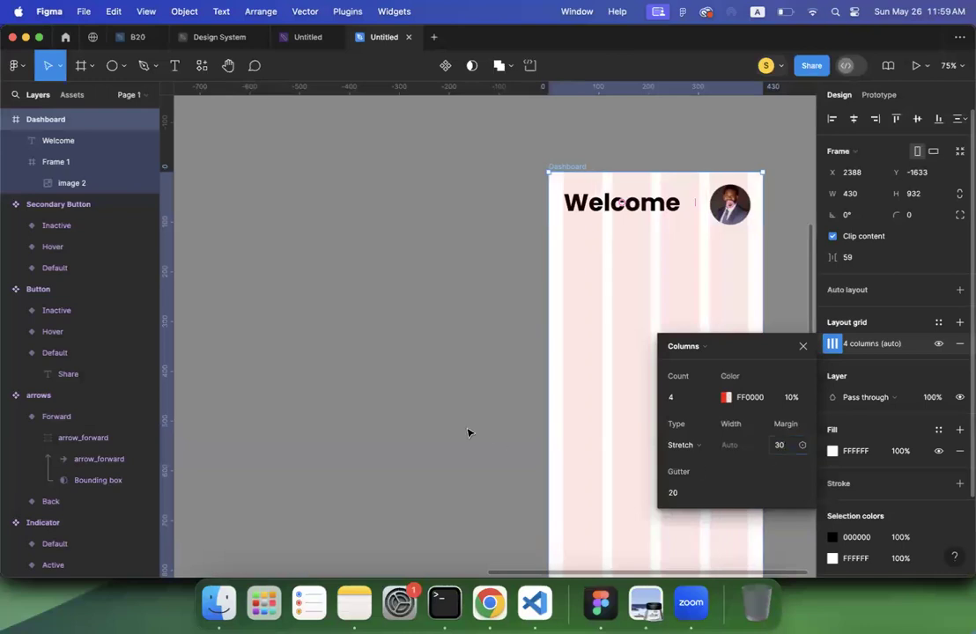
{"action": "left_click", "coordinate": [476, 344]}
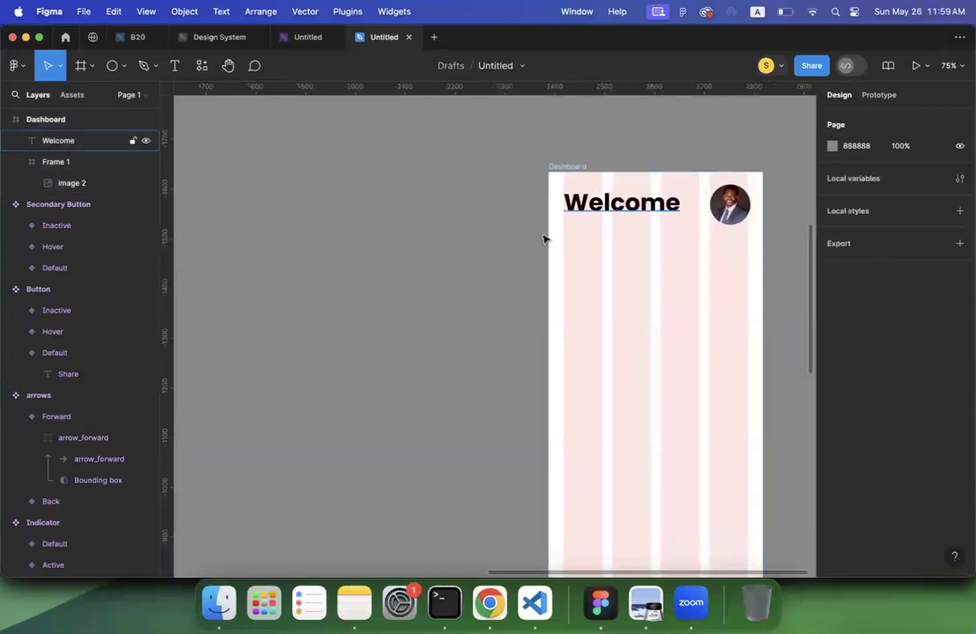
Step: Add two vertical guides to the Dashboard frame, along the outer edges of the first and last grid columns
{"action": "left_click_drag", "start_coordinate": [167, 331], "coordinate": [563, 333]}
{"action": "left_click_drag", "start_coordinate": [165, 333], "coordinate": [748, 329]}
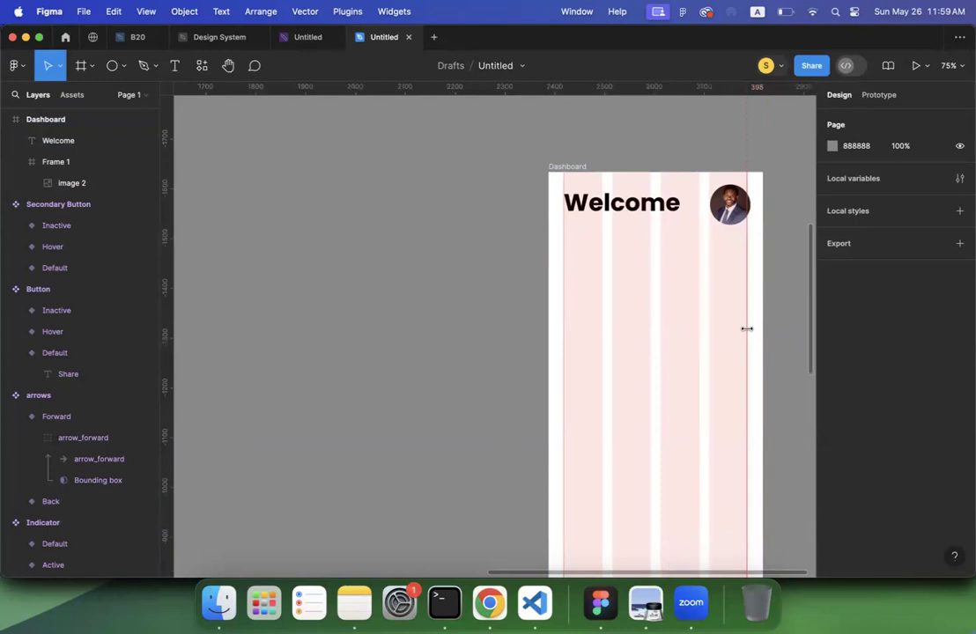
{"action": "scroll", "coordinate": [747, 328], "scroll_direction": "up", "scroll_amount": 10}
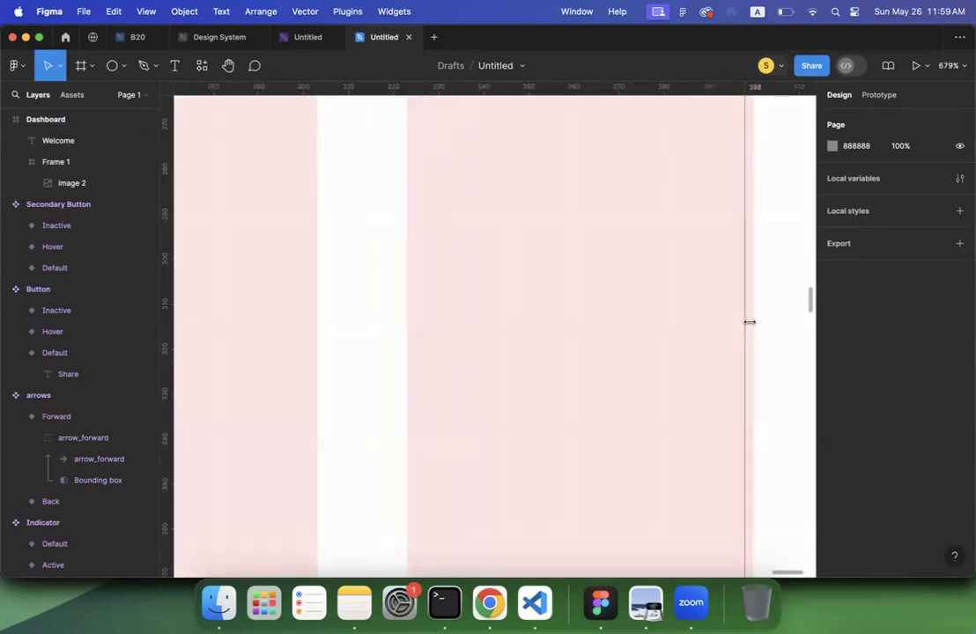
{"action": "scroll", "coordinate": [662, 332], "scroll_direction": "down", "scroll_amount": 5}
{"action": "scroll", "coordinate": [663, 332], "scroll_direction": "up", "scroll_amount": 10}
Step: Nudge the profile photo frame left to X 319 so its right edge meets the last column's outer edge
{"action": "left_click", "coordinate": [639, 249]}
{"action": "key", "text": "Left"}
{"action": "key", "text": "Left"}
{"action": "key", "text": "Left"}
{"action": "key", "text": "Left"}
{"action": "key", "text": "Left"}
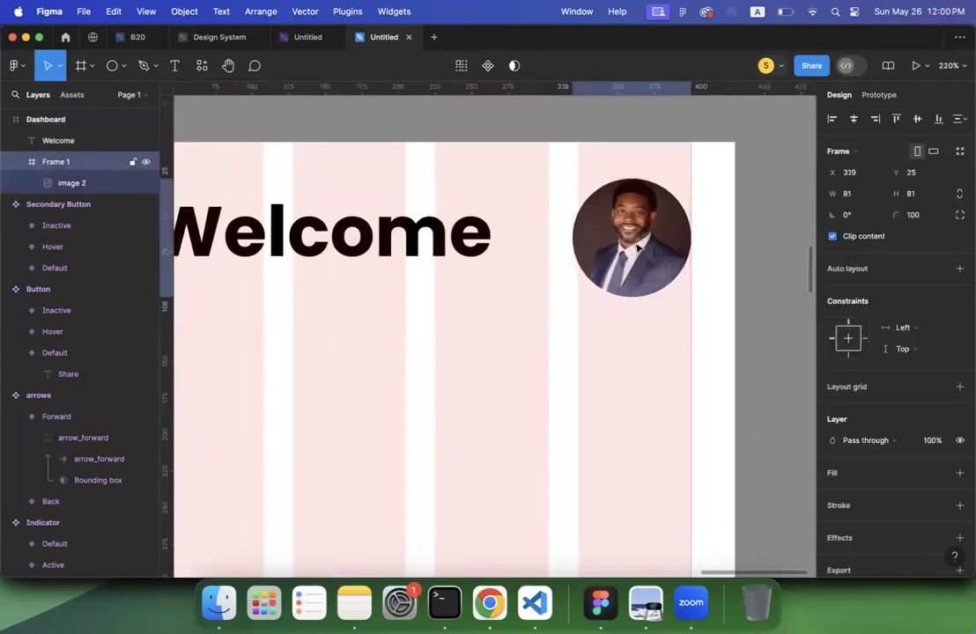
Step: Check the Welcome heading's alignment with the first column edge and review the whole Dashboard frame
{"action": "scroll", "coordinate": [502, 241], "scroll_direction": "left", "scroll_amount": 5}
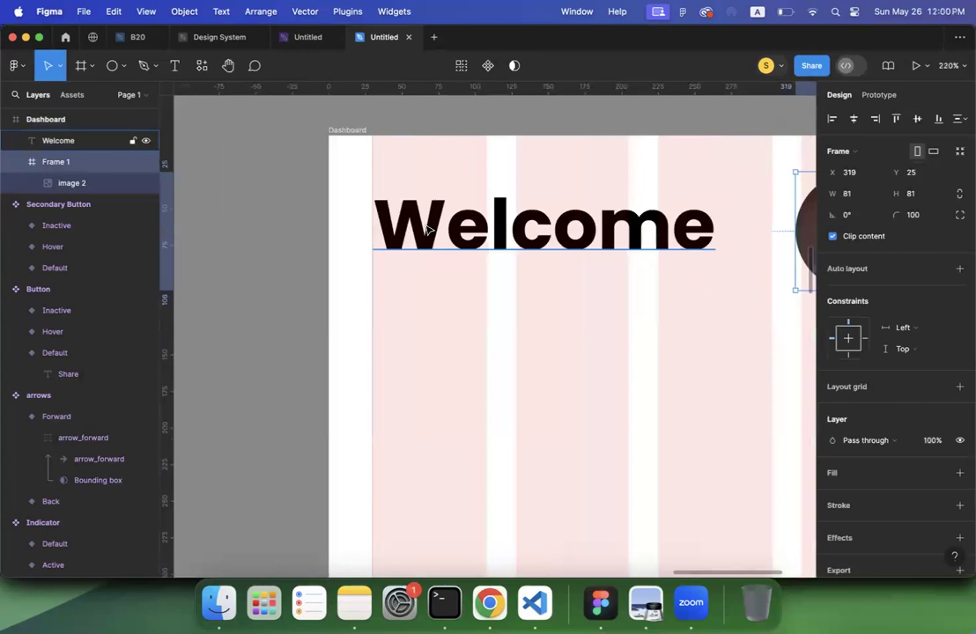
{"action": "left_click", "coordinate": [427, 229]}
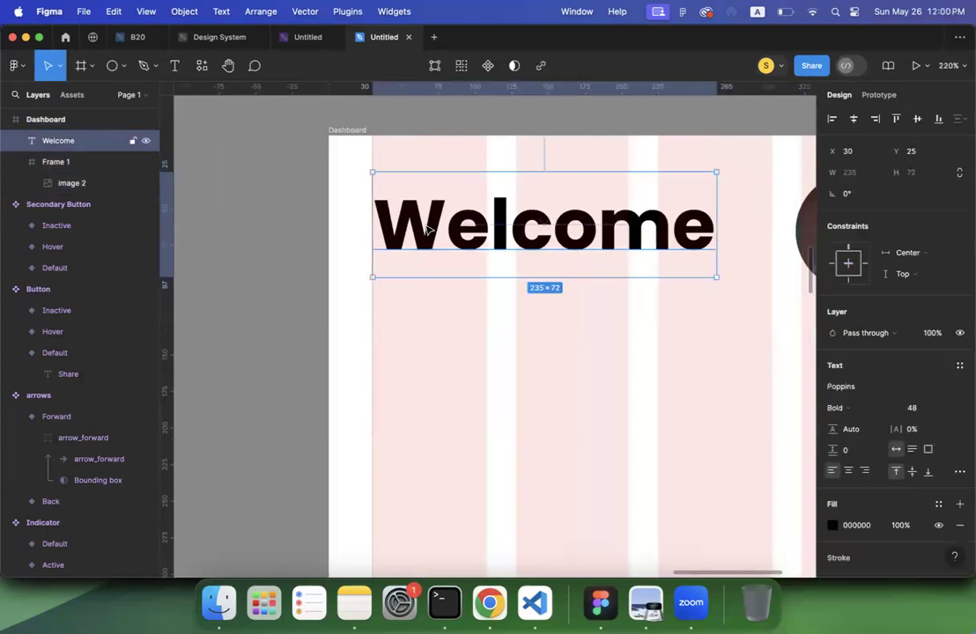
{"action": "left_click", "coordinate": [251, 259]}
{"action": "scroll", "coordinate": [251, 260], "scroll_direction": "down", "scroll_amount": 5}
{"action": "scroll", "coordinate": [251, 259], "scroll_direction": "down", "scroll_amount": 3}
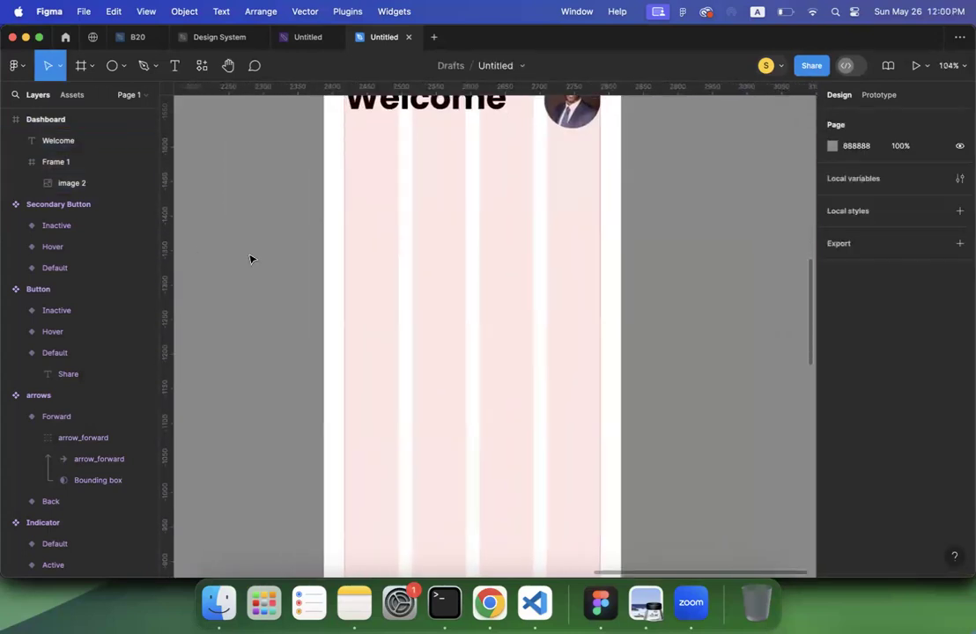
{"action": "scroll", "coordinate": [251, 259], "scroll_direction": "down", "scroll_amount": 5}
{"action": "scroll", "coordinate": [251, 259], "scroll_direction": "left", "scroll_amount": 3}
{"action": "scroll", "coordinate": [251, 259], "scroll_direction": "down", "scroll_amount": 1}
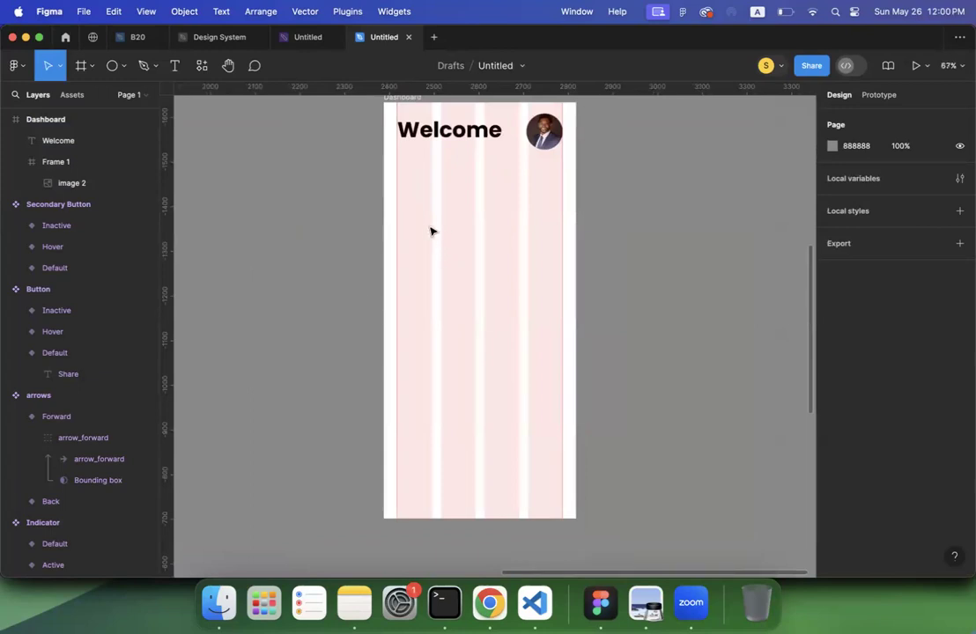
Step: Draw a new frame of about 416 × 374 to the right of the Dashboard frame and name it Image
{"action": "scroll", "coordinate": [430, 231], "scroll_direction": "down", "scroll_amount": 3}
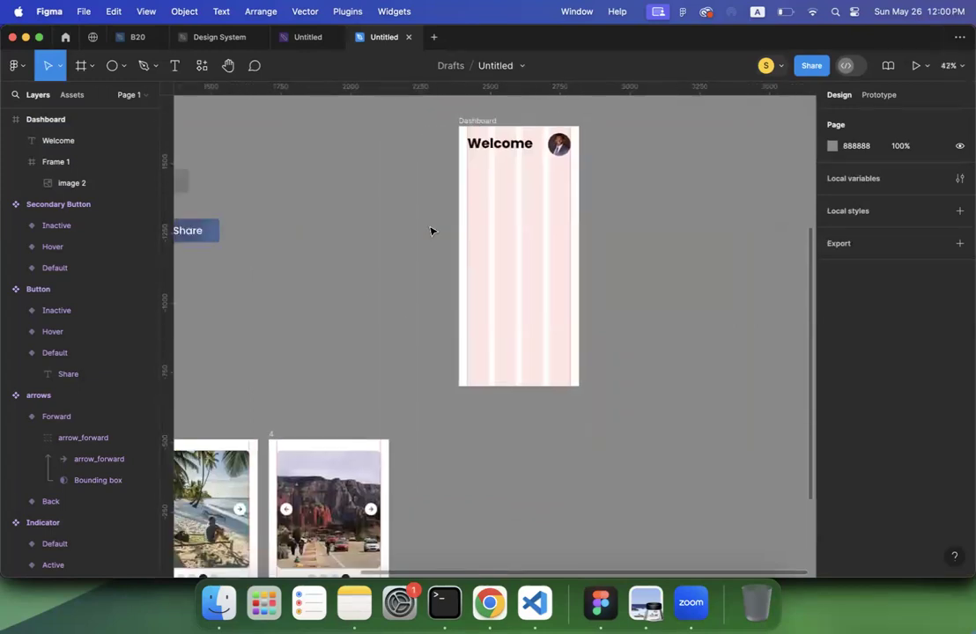
{"action": "scroll", "coordinate": [430, 231], "scroll_direction": "down", "scroll_amount": 3}
{"action": "scroll", "coordinate": [430, 231], "scroll_direction": "down", "scroll_amount": 1}
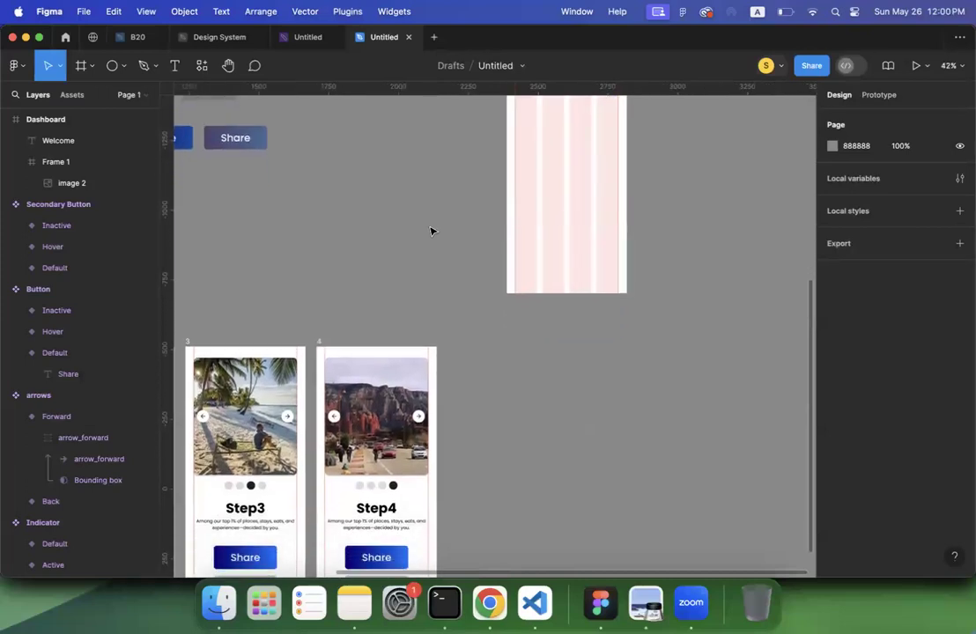
{"action": "scroll", "coordinate": [430, 231], "scroll_direction": "up", "scroll_amount": 3}
{"action": "scroll", "coordinate": [430, 231], "scroll_direction": "right", "scroll_amount": 3}
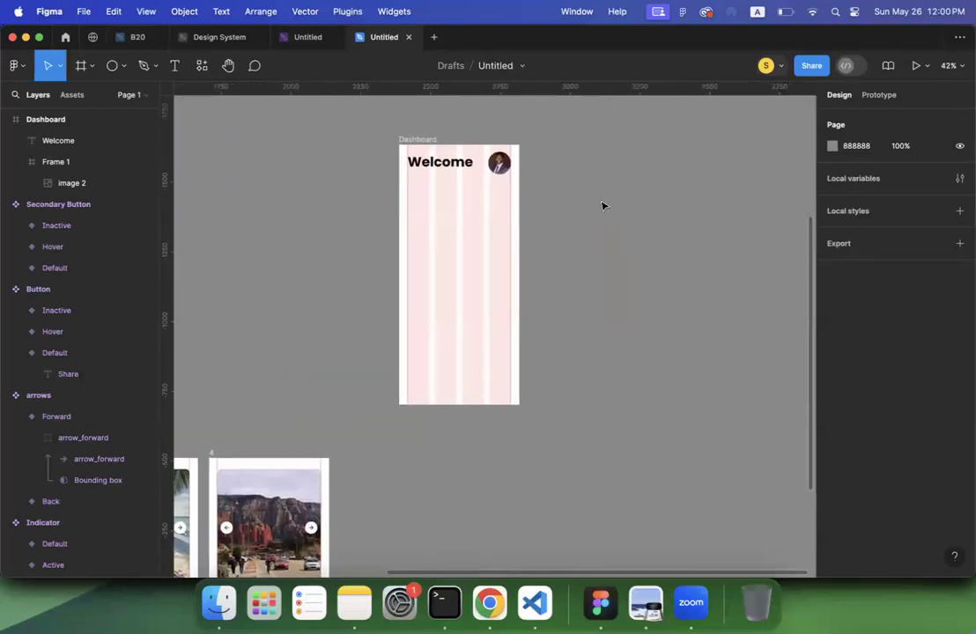
{"action": "left_click", "coordinate": [81, 67]}
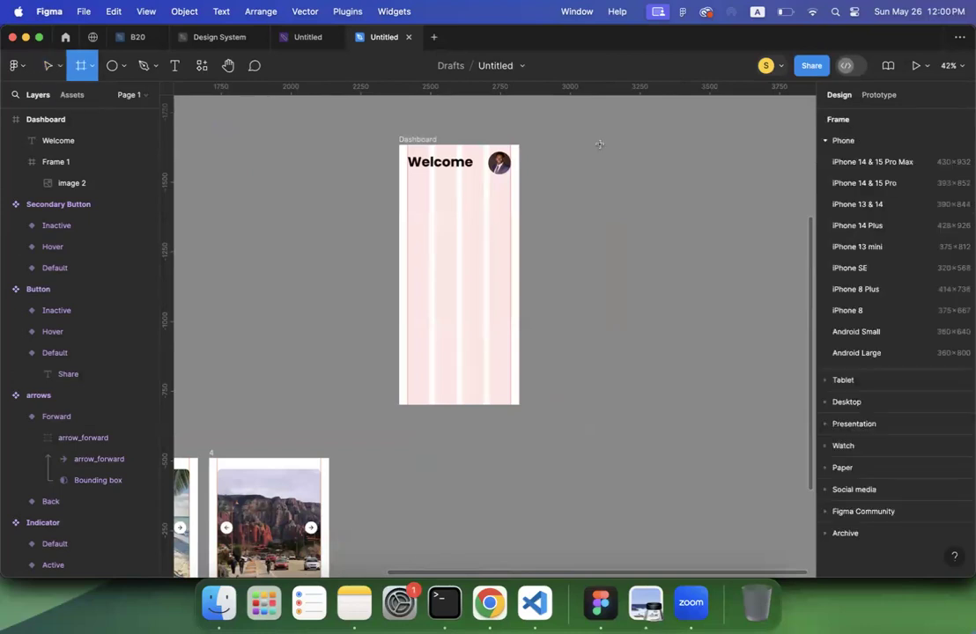
{"action": "left_click_drag", "start_coordinate": [599, 143], "coordinate": [706, 245]}
{"action": "type", "text": "Image"}
{"action": "key", "text": "Return"}
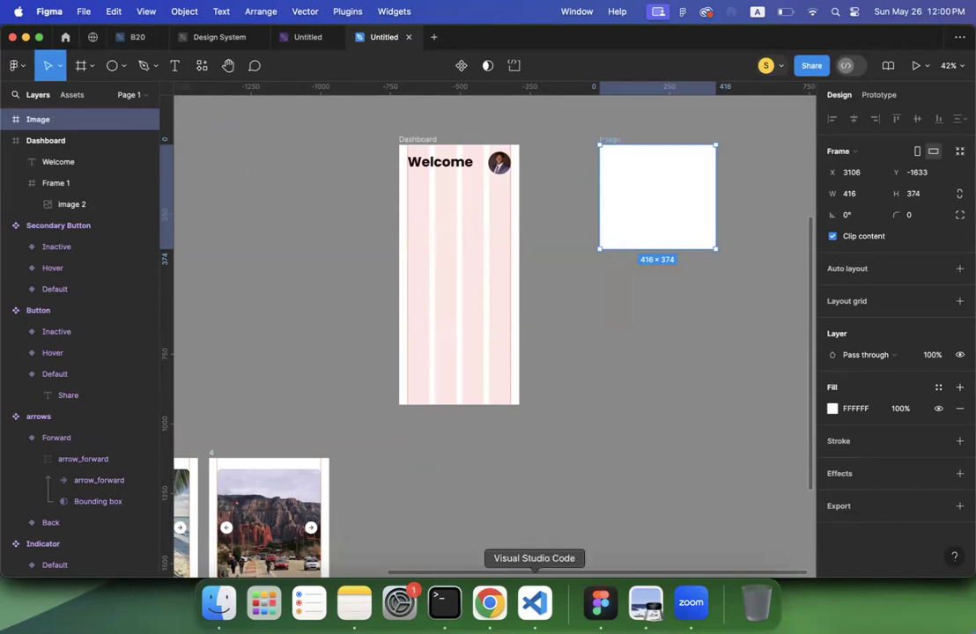
Step: Switch to Chrome and copy the Prague springtime photo from the More to explore section of the Tripadvisor page
{"action": "left_click", "coordinate": [490, 602]}
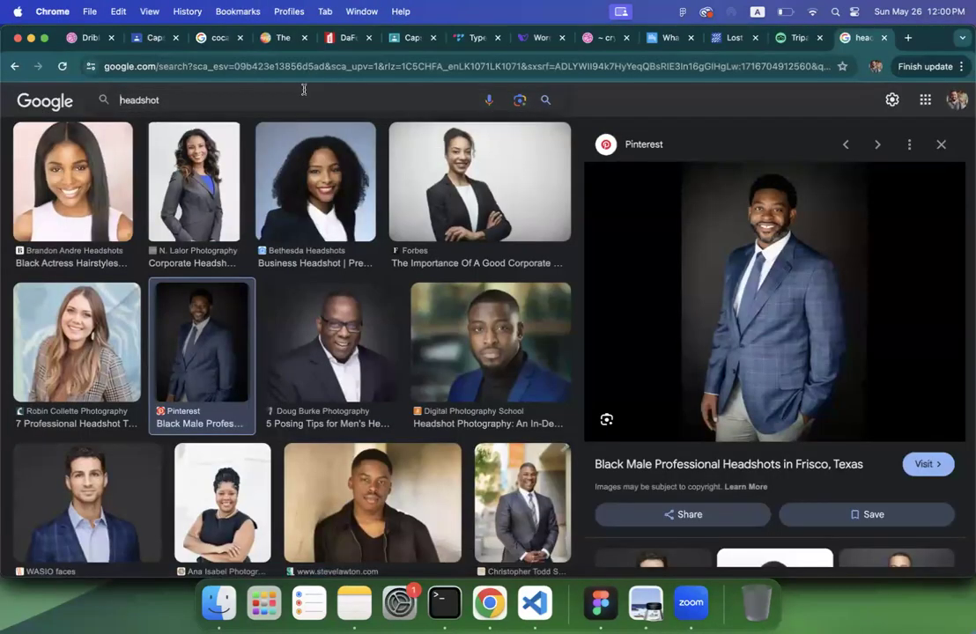
{"action": "key", "text": "super+a"}
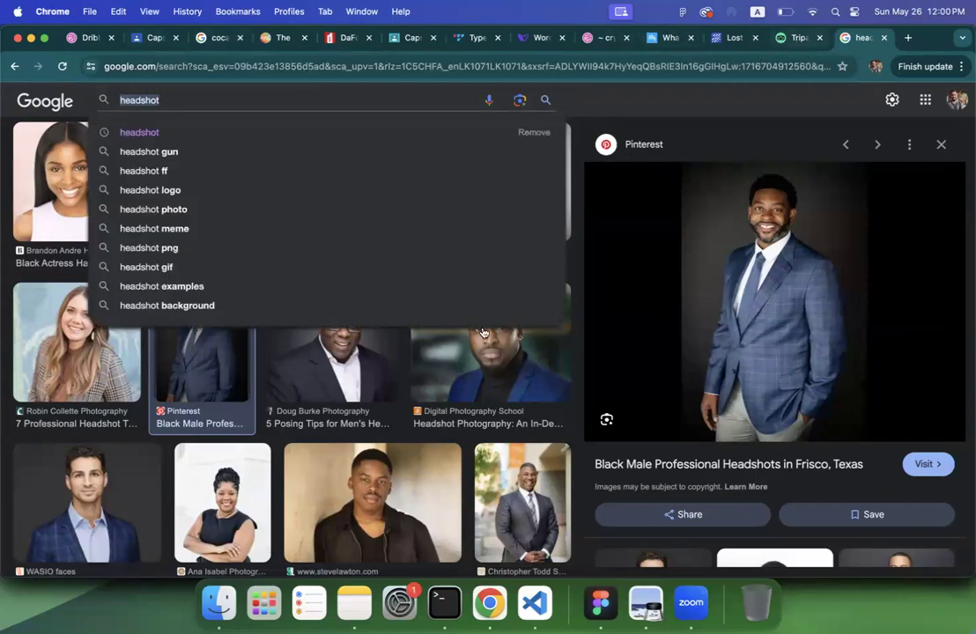
{"action": "key", "text": "ctrl+shift+Tab"}
{"action": "scroll", "coordinate": [610, 314], "scroll_direction": "down", "scroll_amount": 5}
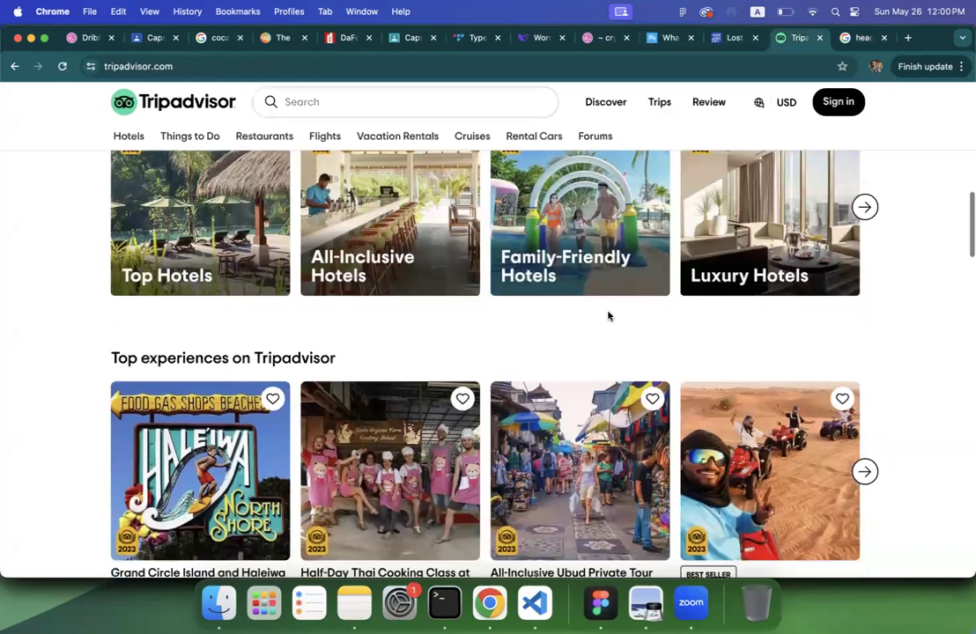
{"action": "scroll", "coordinate": [608, 315], "scroll_direction": "down", "scroll_amount": 8}
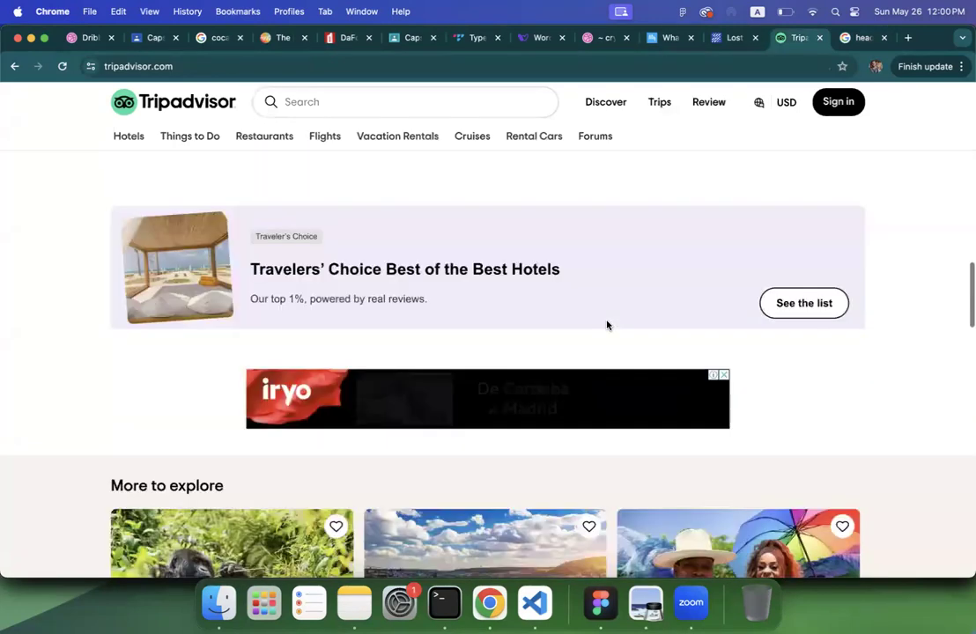
{"action": "scroll", "coordinate": [592, 328], "scroll_direction": "down", "scroll_amount": 6}
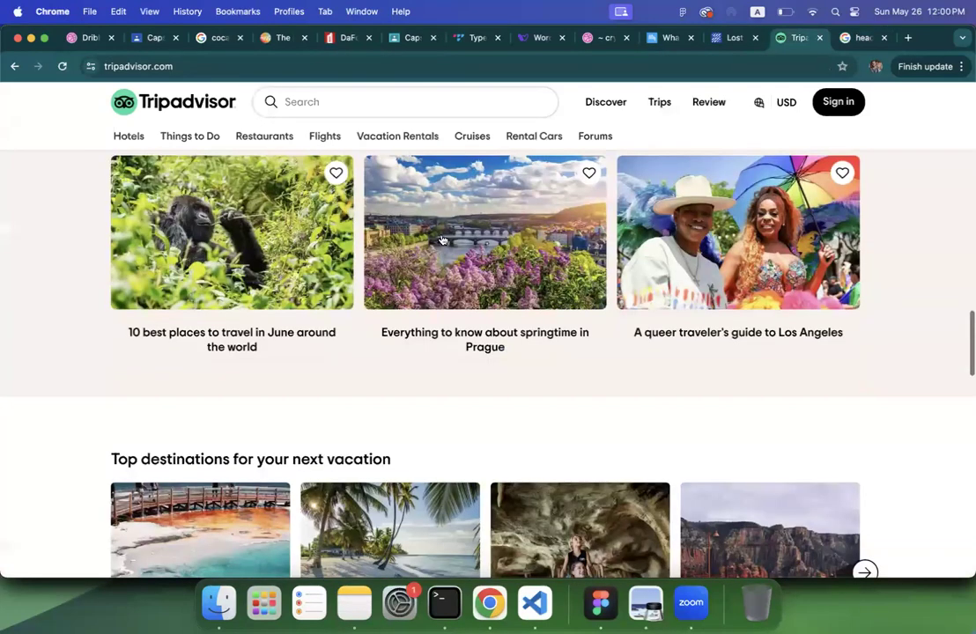
{"action": "right_click", "coordinate": [476, 388]}
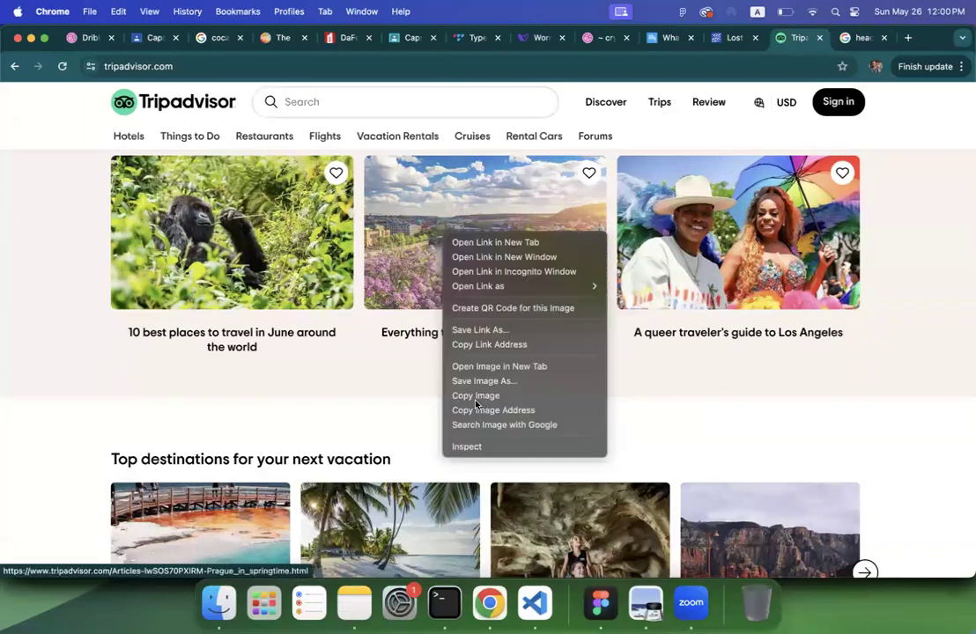
Step: Return to Figma, paste the Prague photo into the Image frame and scale it down to about 676 × 395
{"action": "left_click", "coordinate": [598, 606]}
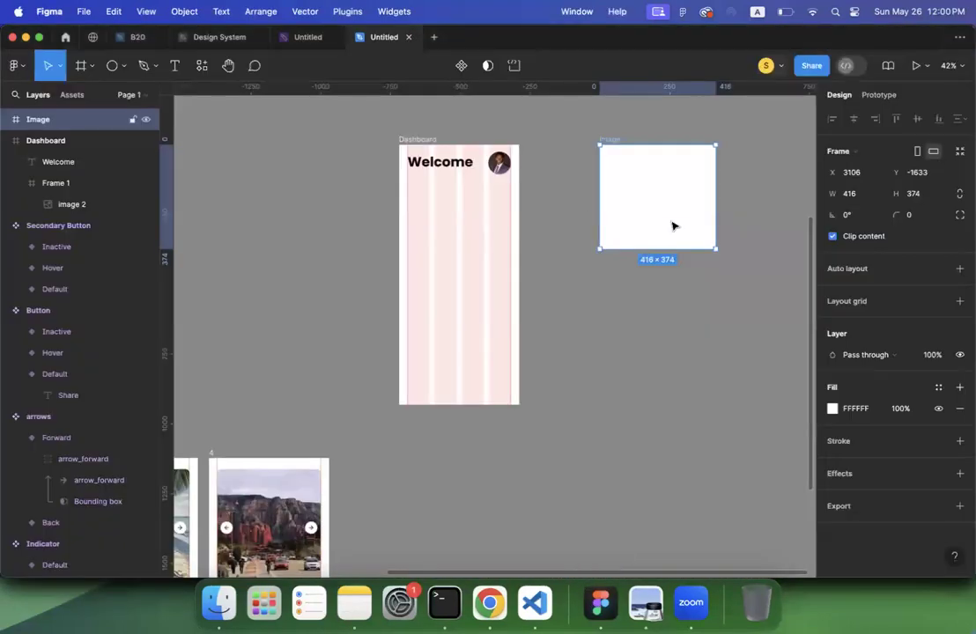
{"action": "key", "text": "super+v"}
{"action": "scroll", "coordinate": [622, 220], "scroll_direction": "down", "scroll_amount": 3}
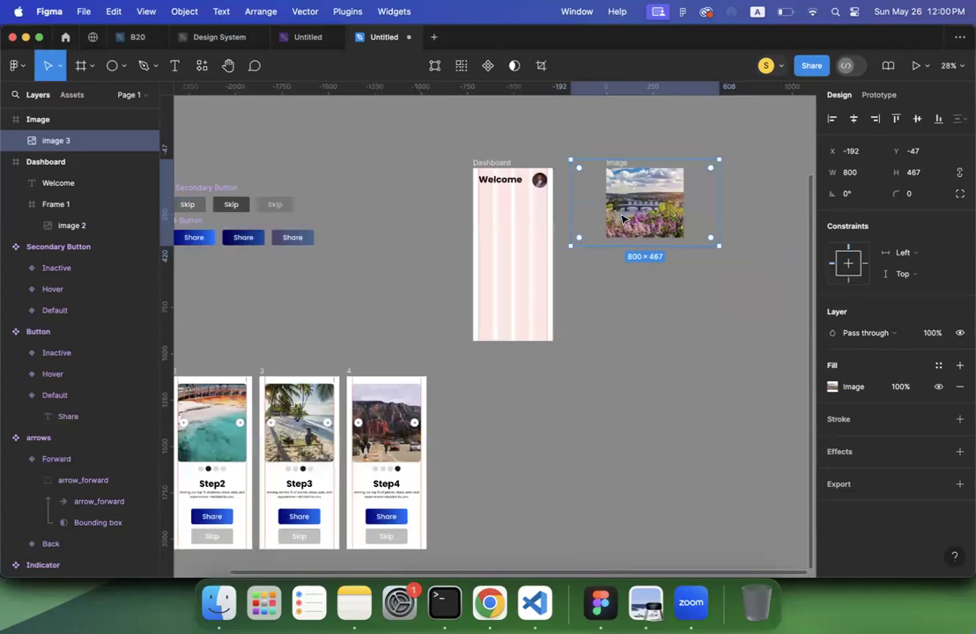
{"action": "scroll", "coordinate": [622, 220], "scroll_direction": "right", "scroll_amount": 3}
{"action": "scroll", "coordinate": [622, 219], "scroll_direction": "up", "scroll_amount": 5}
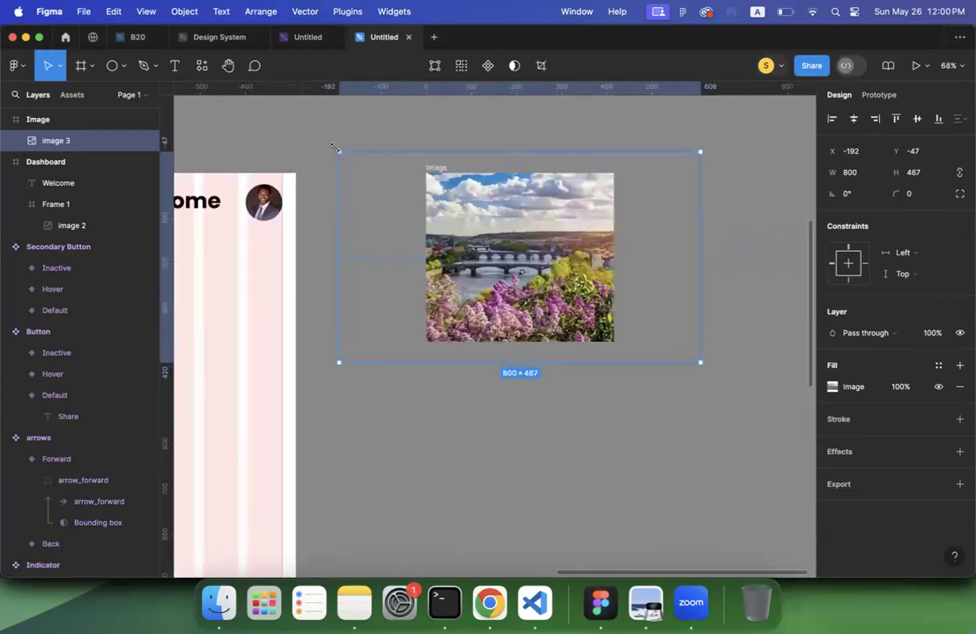
{"action": "left_click_drag", "start_coordinate": [339, 153], "coordinate": [367, 173]}
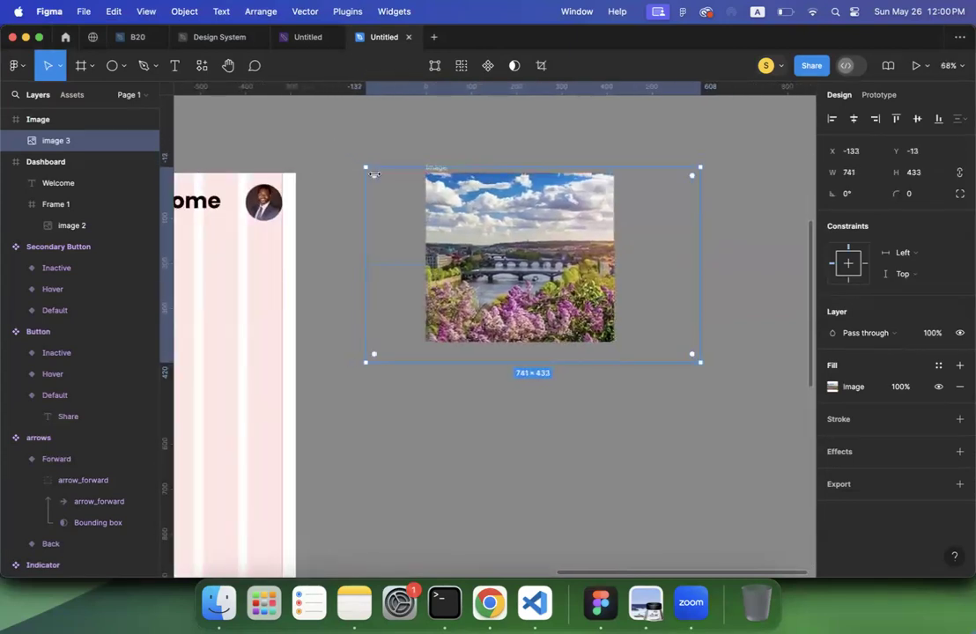
{"action": "left_click_drag", "start_coordinate": [699, 362], "coordinate": [671, 345]}
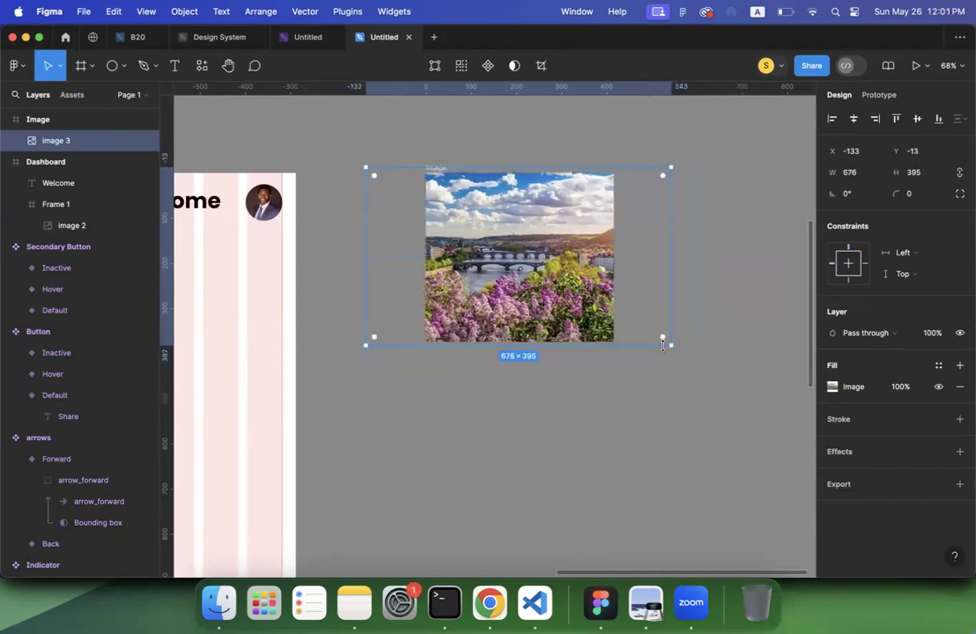
Step: Try the Crop and Tile modes on the Prague photo's image fill and return it to Fill
{"action": "left_click", "coordinate": [832, 386]}
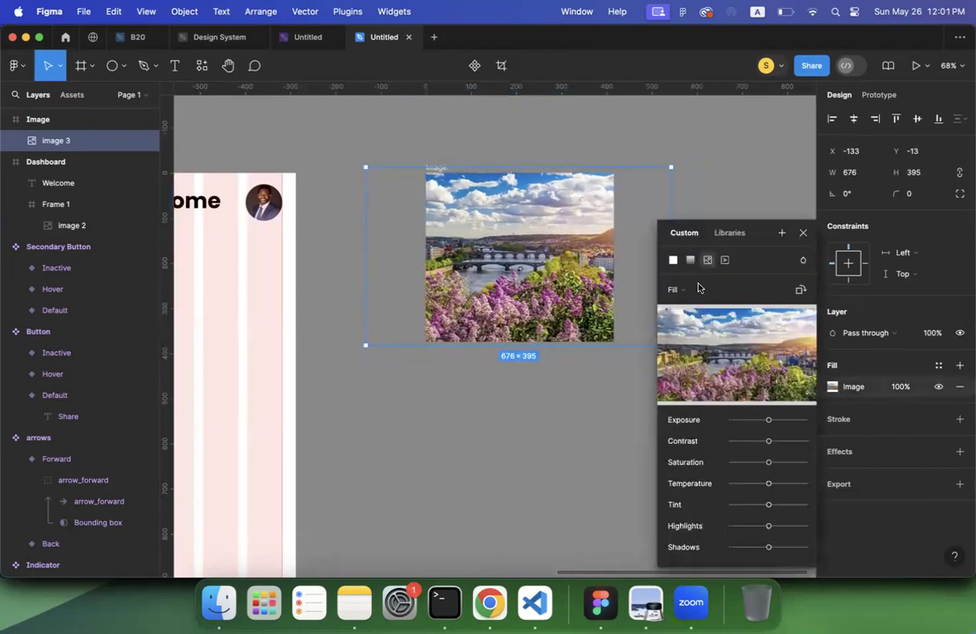
{"action": "left_click", "coordinate": [681, 296]}
{"action": "left_click", "coordinate": [688, 304]}
{"action": "left_click", "coordinate": [688, 295]}
{"action": "left_click", "coordinate": [688, 305]}
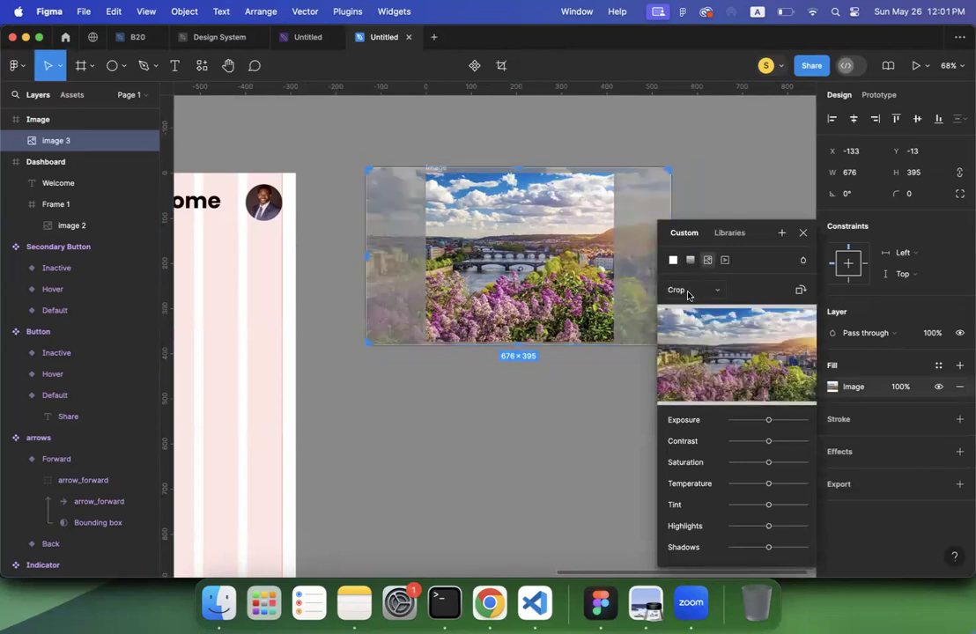
{"action": "left_click", "coordinate": [689, 293]}
{"action": "left_click", "coordinate": [689, 305]}
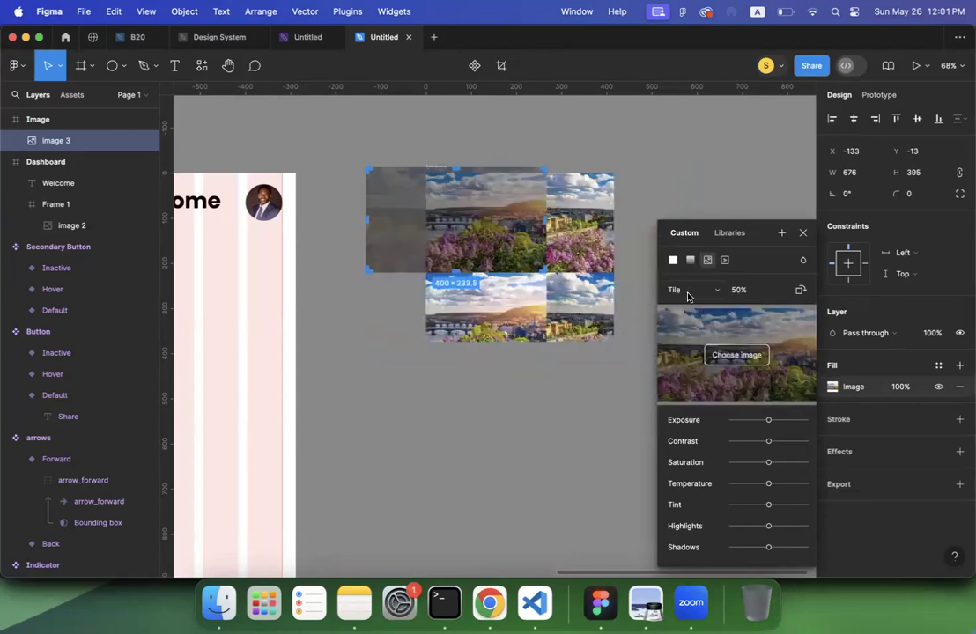
{"action": "left_click", "coordinate": [688, 292]}
{"action": "left_click", "coordinate": [688, 243]}
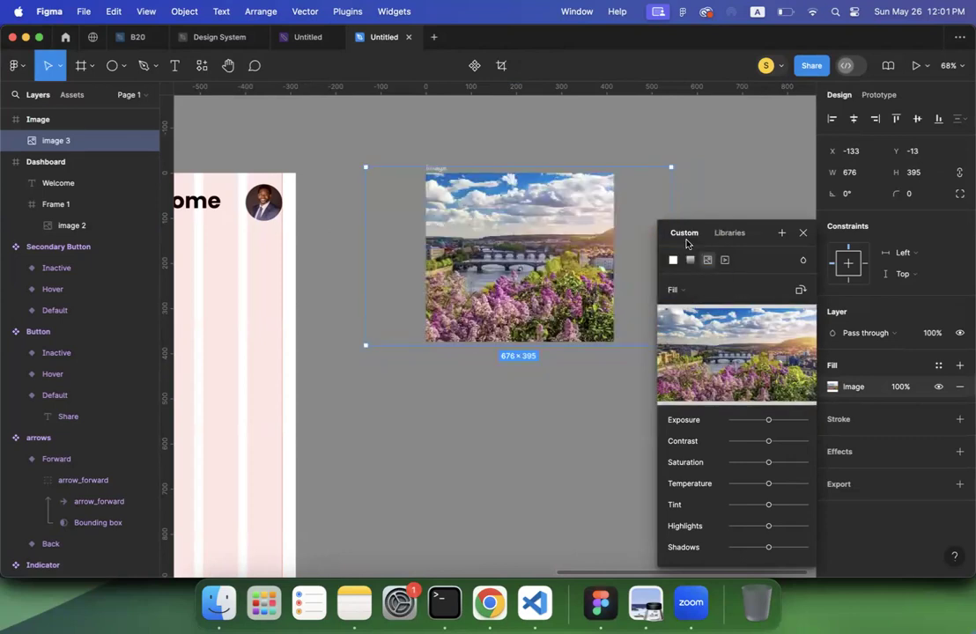
{"action": "left_click", "coordinate": [555, 386]}
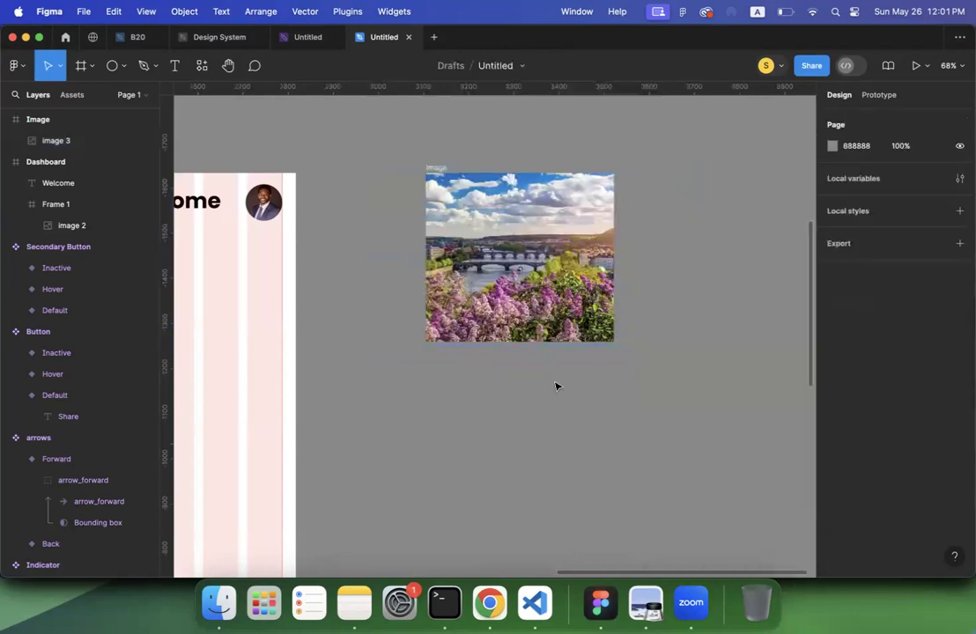
Step: Set the Image frame's corner radius to 15
{"action": "scroll", "coordinate": [555, 386], "scroll_direction": "left", "scroll_amount": 5}
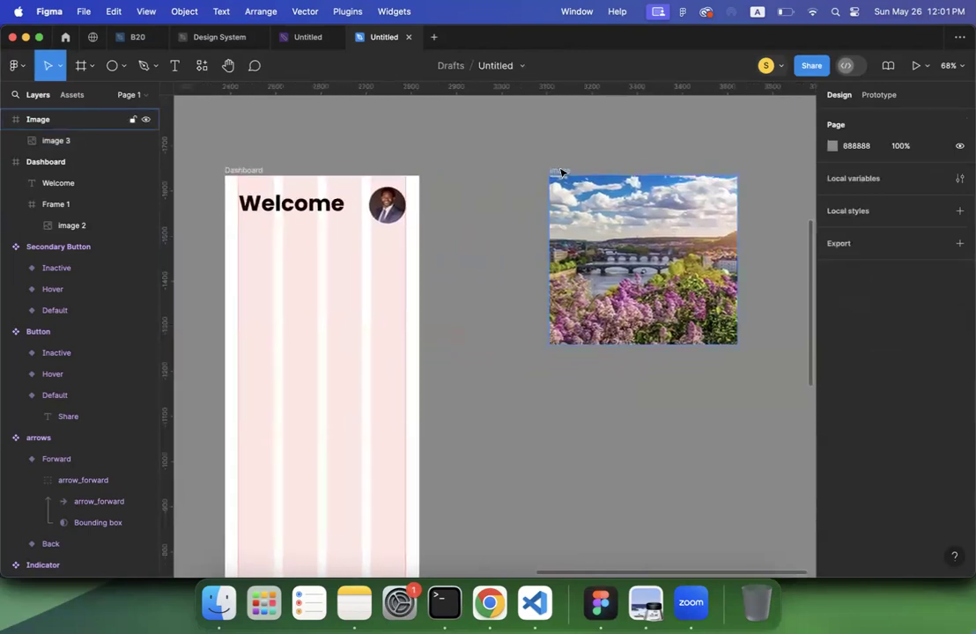
{"action": "left_click", "coordinate": [560, 173]}
{"action": "left_click", "coordinate": [918, 214]}
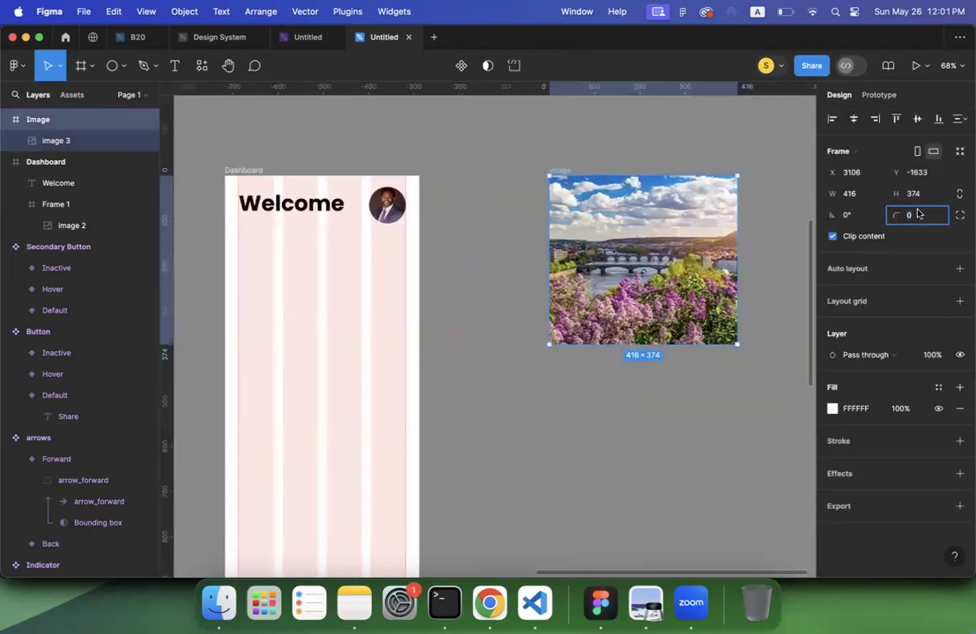
{"action": "type", "text": "15"}
{"action": "key", "text": "Return"}
{"action": "left_click", "coordinate": [617, 391]}
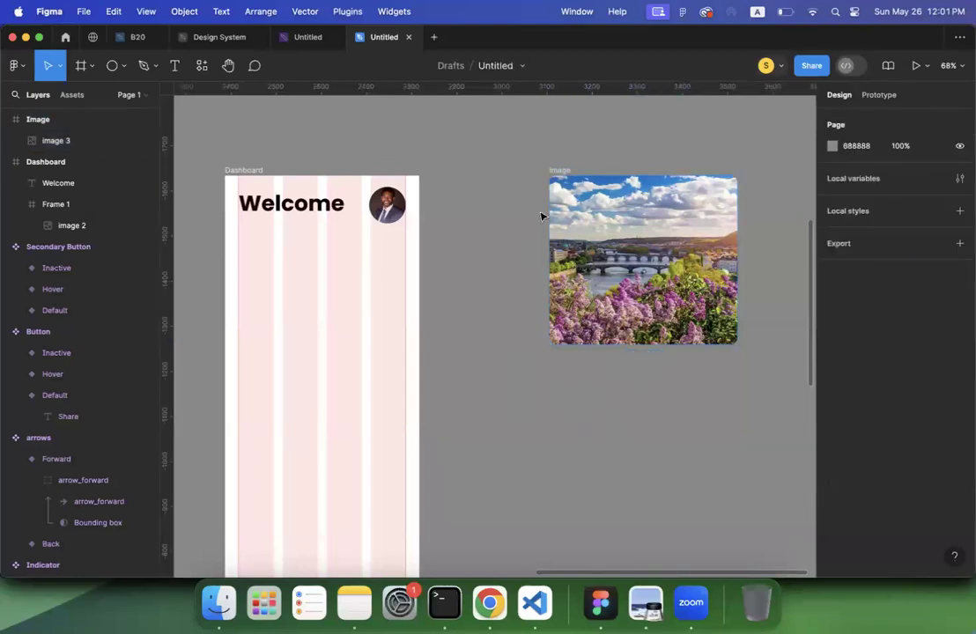
Step: Move the Image frame closer to the Dashboard frame, to about X 3025, Y -1643
{"action": "left_click", "coordinate": [562, 175]}
{"action": "left_click_drag", "start_coordinate": [562, 175], "coordinate": [526, 170]}
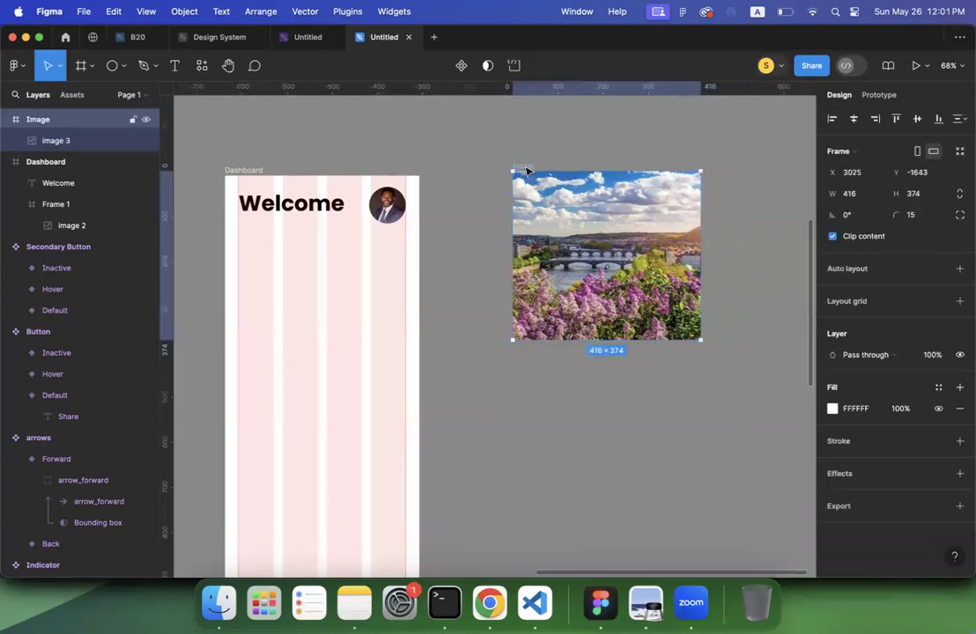
{"action": "left_click", "coordinate": [577, 438]}
{"action": "scroll", "coordinate": [577, 438], "scroll_direction": "down", "scroll_amount": 1}
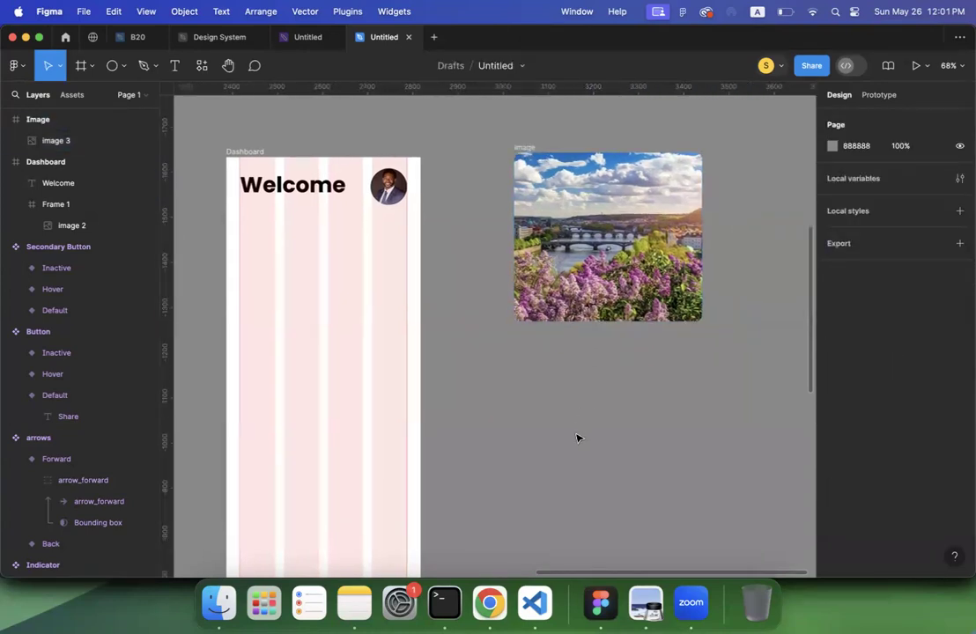
Step: Duplicate the Welcome heading and place the copy just below the Image frame
{"action": "left_click", "coordinate": [279, 188]}
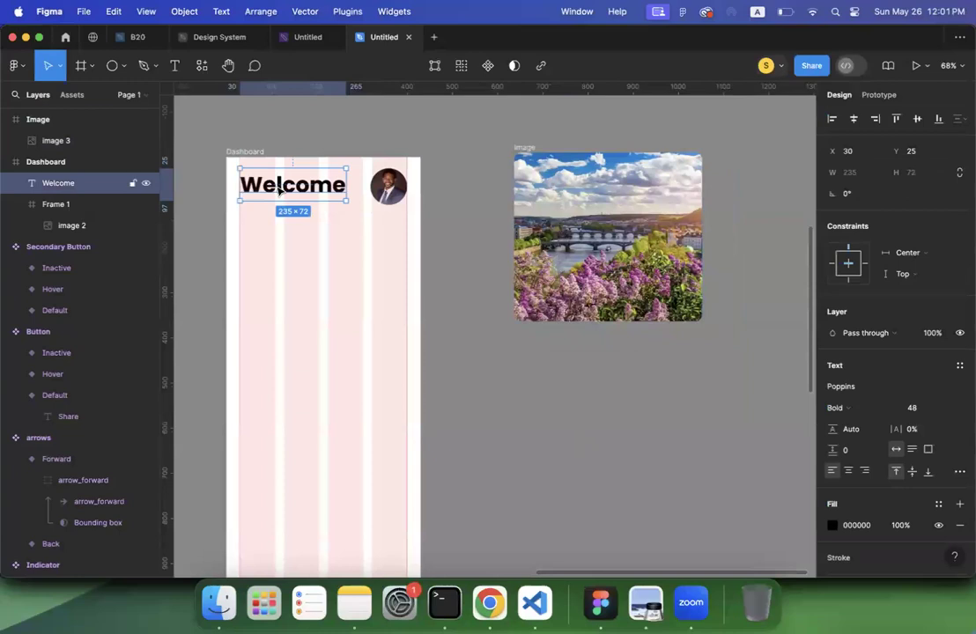
{"action": "key", "text": "super+d"}
{"action": "left_click_drag", "start_coordinate": [282, 188], "coordinate": [565, 342]}
Step: Copy the title "Everything to know about springtime in Prague" from Tripadvisor in Chrome and paste it over the duplicated Welcome text in Figma
{"action": "left_click", "coordinate": [476, 612]}
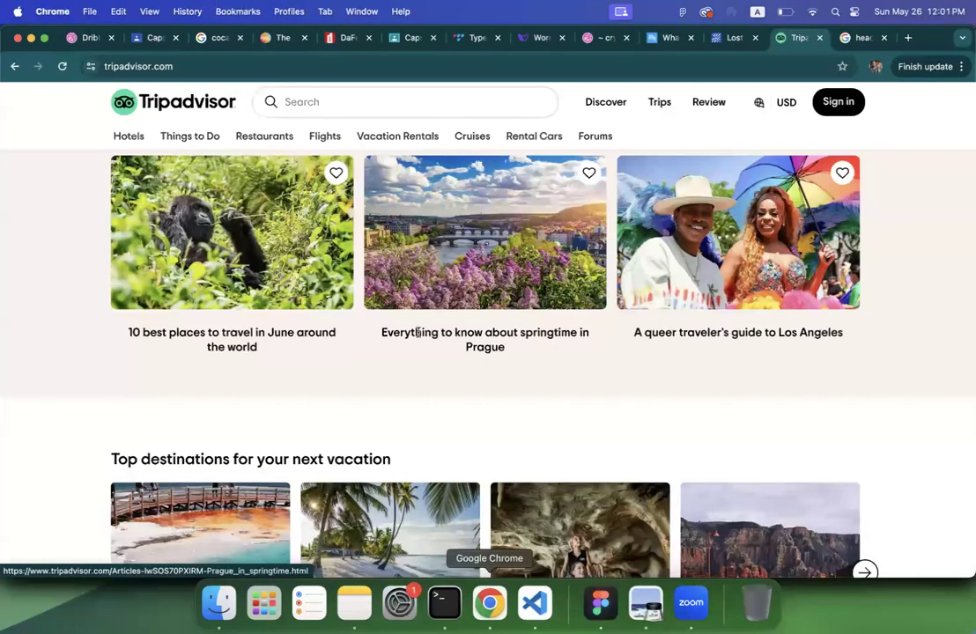
{"action": "left_click_drag", "start_coordinate": [379, 333], "coordinate": [507, 343]}
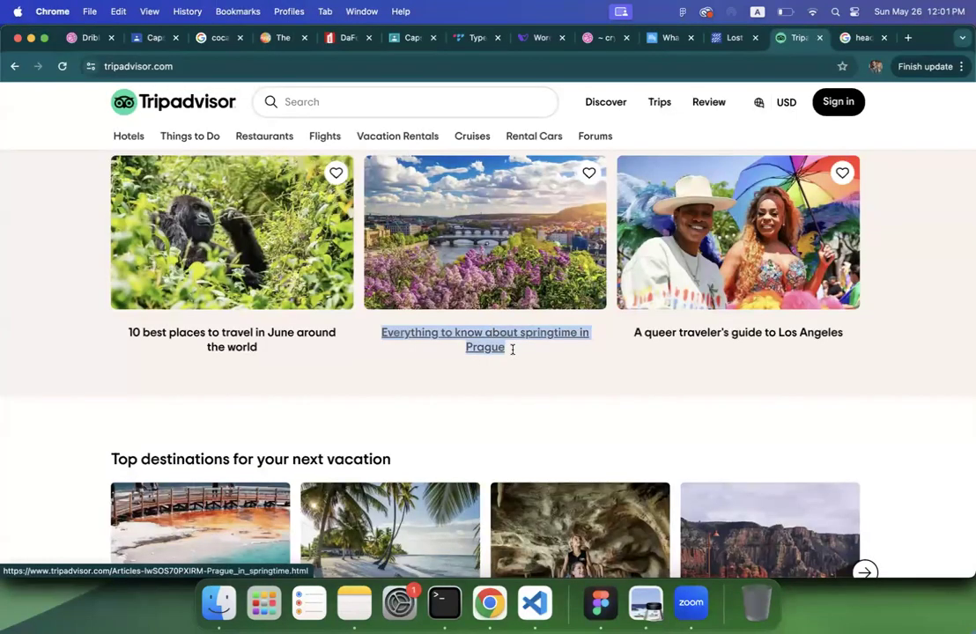
{"action": "left_click", "coordinate": [600, 603]}
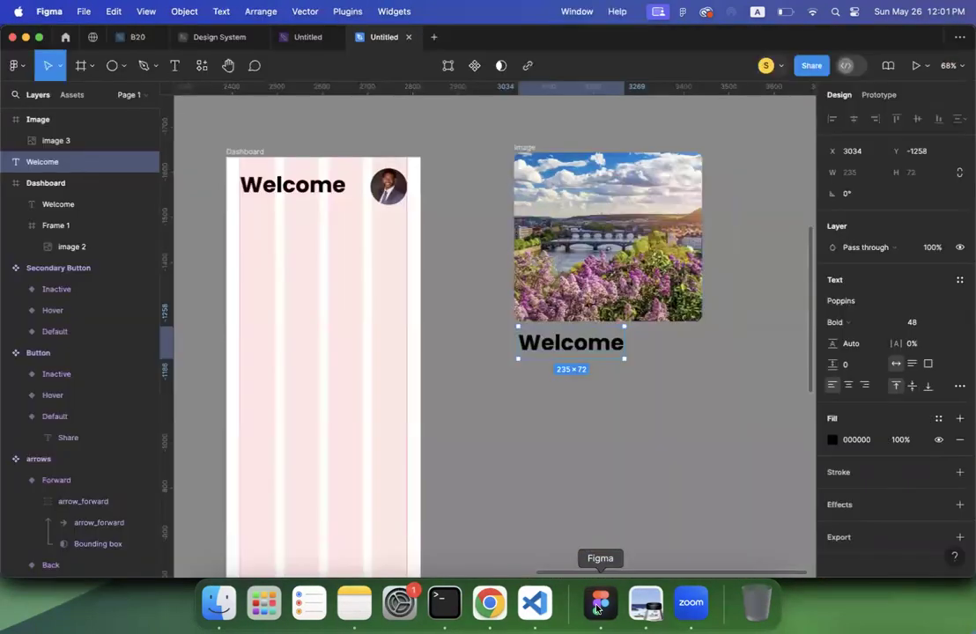
{"action": "double_click", "coordinate": [553, 350]}
{"action": "key", "text": "super+v"}
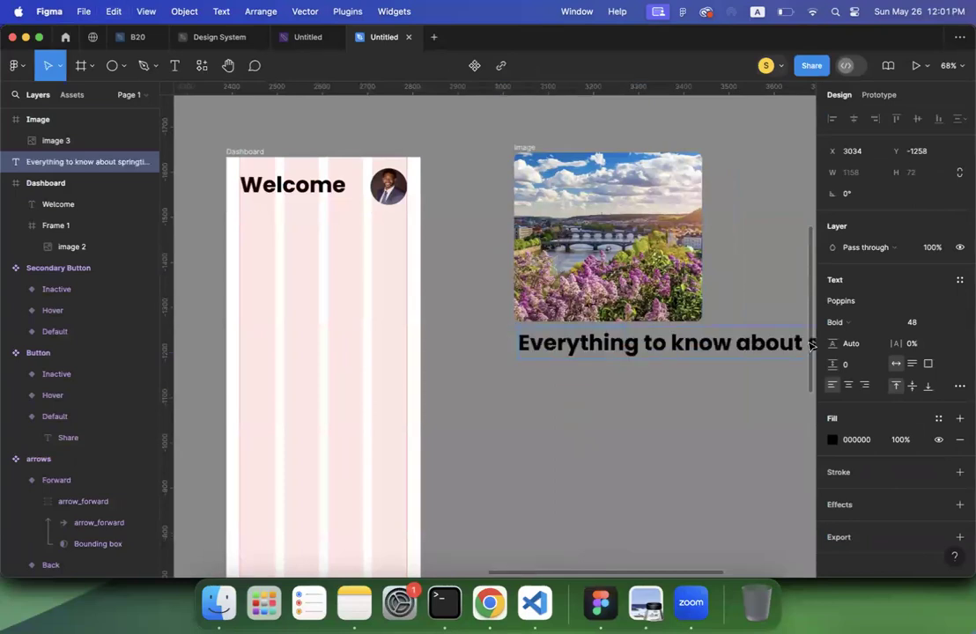
Step: Shorten the pasted title below the Image frame to "Springtime in Prague" with a capital S
{"action": "left_click_drag", "start_coordinate": [802, 343], "coordinate": [474, 349]}
{"action": "key", "text": "BackSpace"}
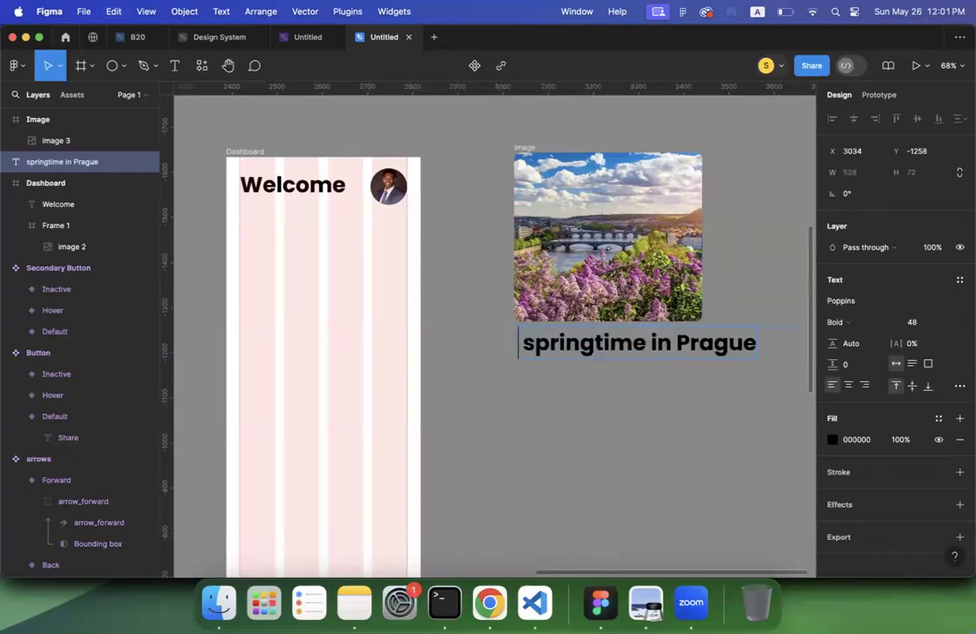
{"action": "left_click_drag", "start_coordinate": [536, 342], "coordinate": [510, 345]}
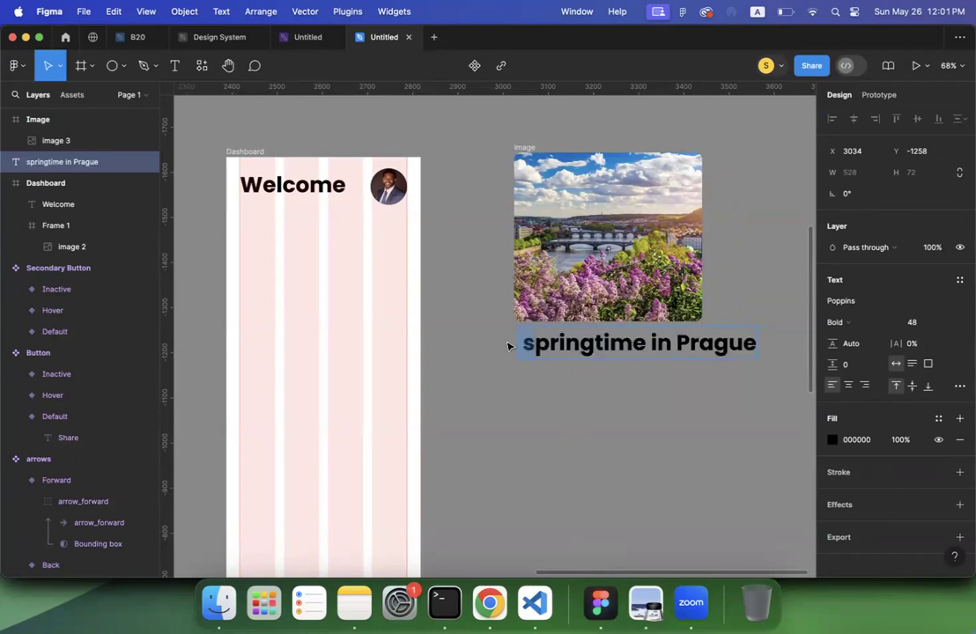
{"action": "type", "text": "S"}
{"action": "key", "text": "Escape"}
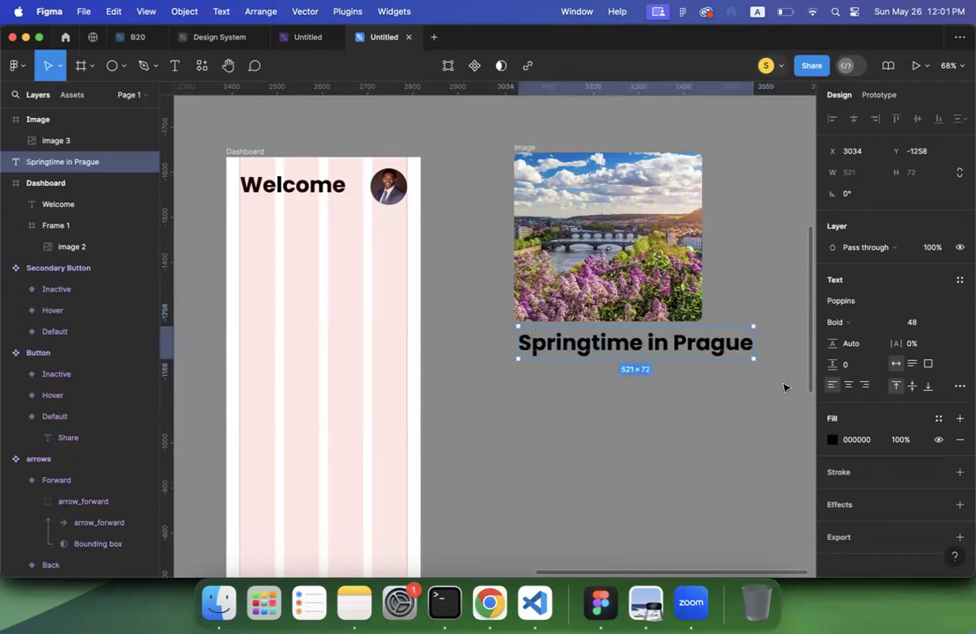
Step: Set the Springtime in Prague heading's font size to 32 and deselect it
{"action": "left_click", "coordinate": [952, 325]}
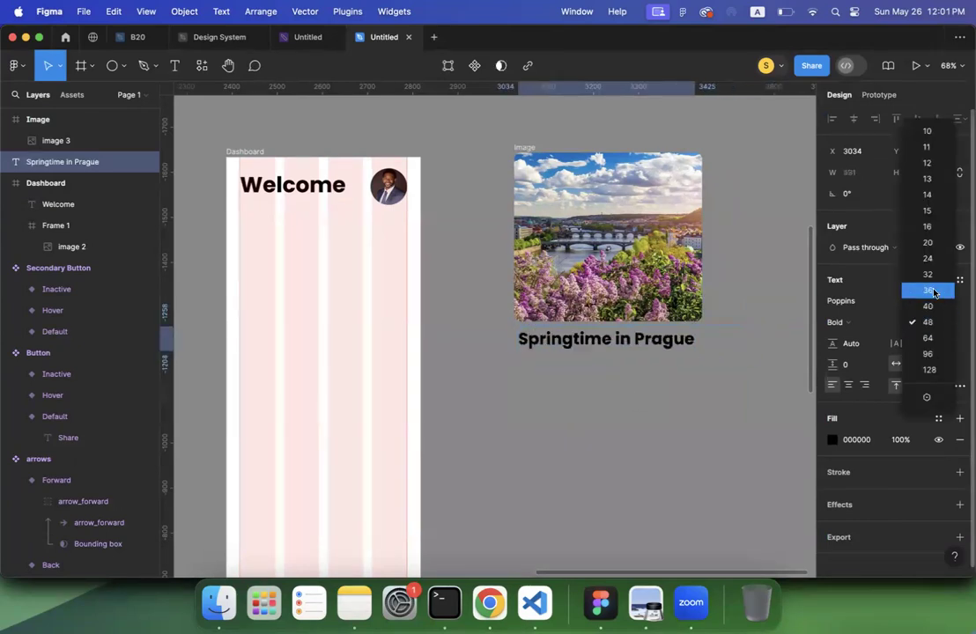
{"action": "left_click", "coordinate": [932, 277]}
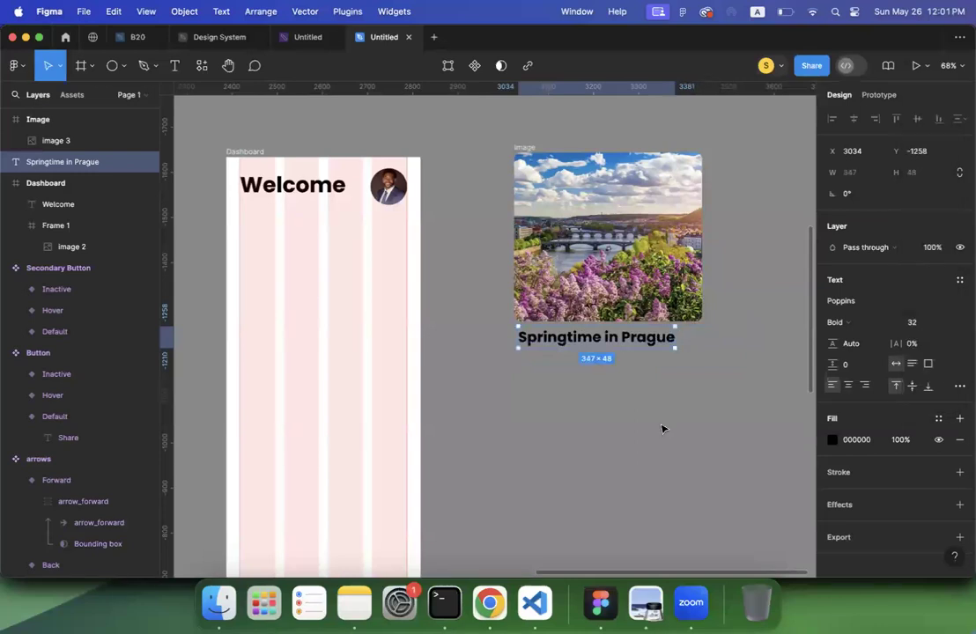
{"action": "left_click", "coordinate": [665, 427]}
Step: Duplicate the Springtime in Prague heading directly below the original
{"action": "scroll", "coordinate": [639, 427], "scroll_direction": "right", "scroll_amount": 3}
{"action": "scroll", "coordinate": [638, 427], "scroll_direction": "up", "scroll_amount": 1}
{"action": "left_click_drag", "start_coordinate": [498, 359], "coordinate": [502, 397]}
{"action": "key", "text": "super+d"}
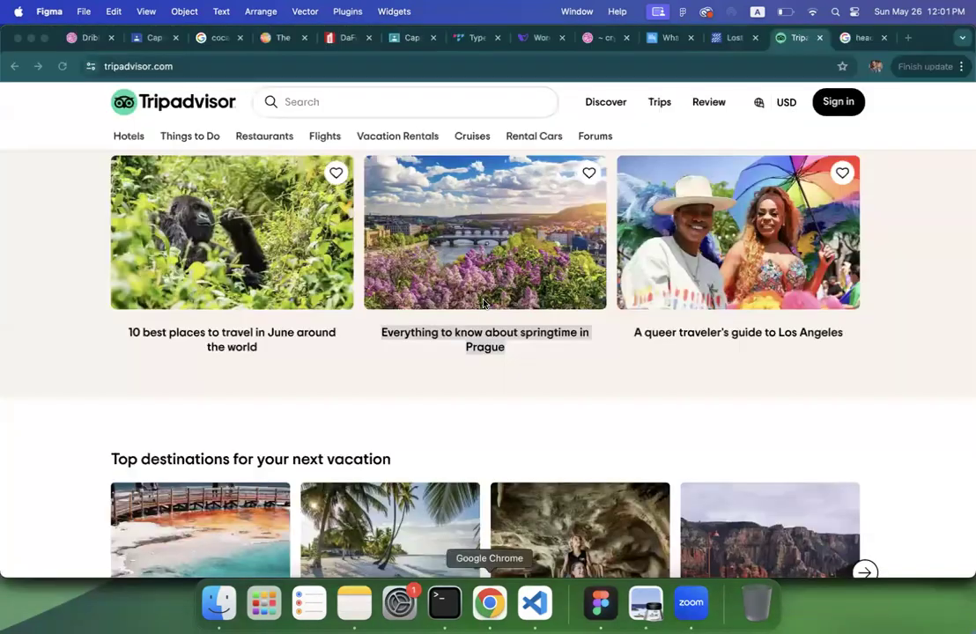
Step: Open Tripadvisor's Prague springtime article in Chrome, copy its opening paragraph and switch back to Figma
{"action": "left_click", "coordinate": [487, 306]}
{"action": "scroll", "coordinate": [382, 345], "scroll_direction": "down", "scroll_amount": 2}
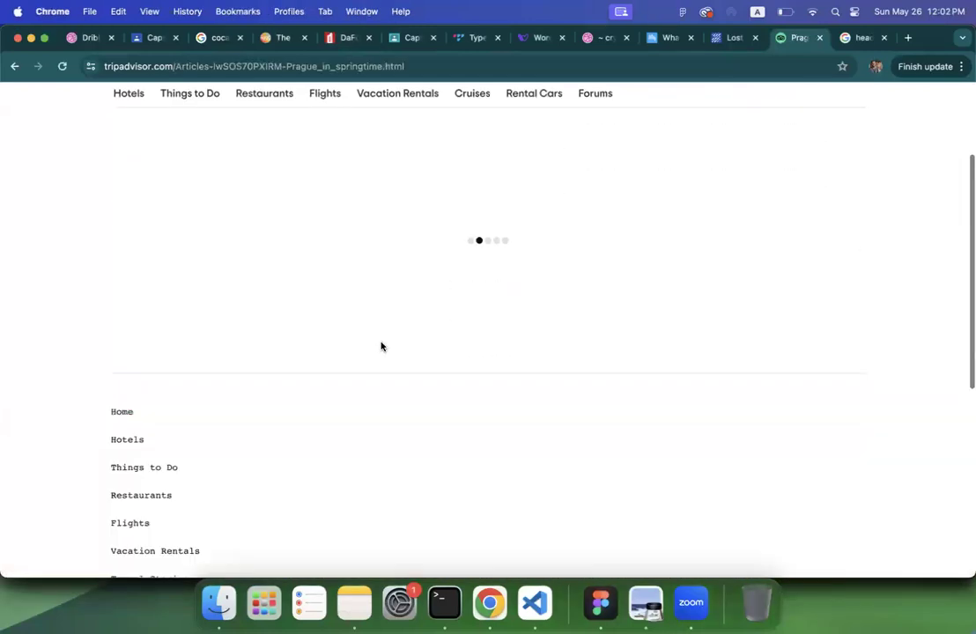
{"action": "scroll", "coordinate": [380, 344], "scroll_direction": "up", "scroll_amount": 10}
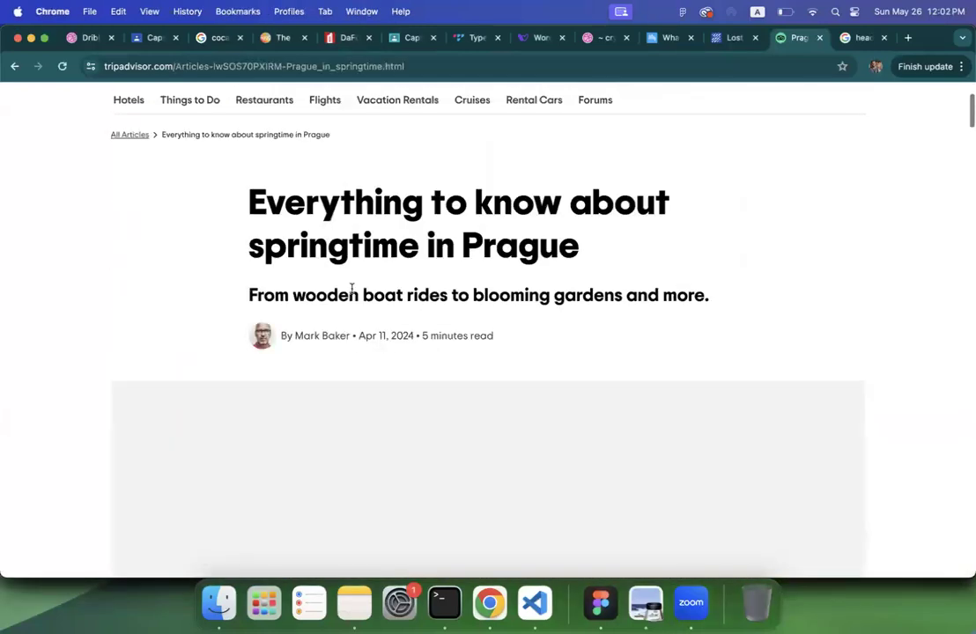
{"action": "scroll", "coordinate": [352, 291], "scroll_direction": "down", "scroll_amount": 10}
{"action": "scroll", "coordinate": [384, 295], "scroll_direction": "up", "scroll_amount": 1}
{"action": "triple_click", "coordinate": [333, 220]}
{"action": "key", "text": "super+c"}
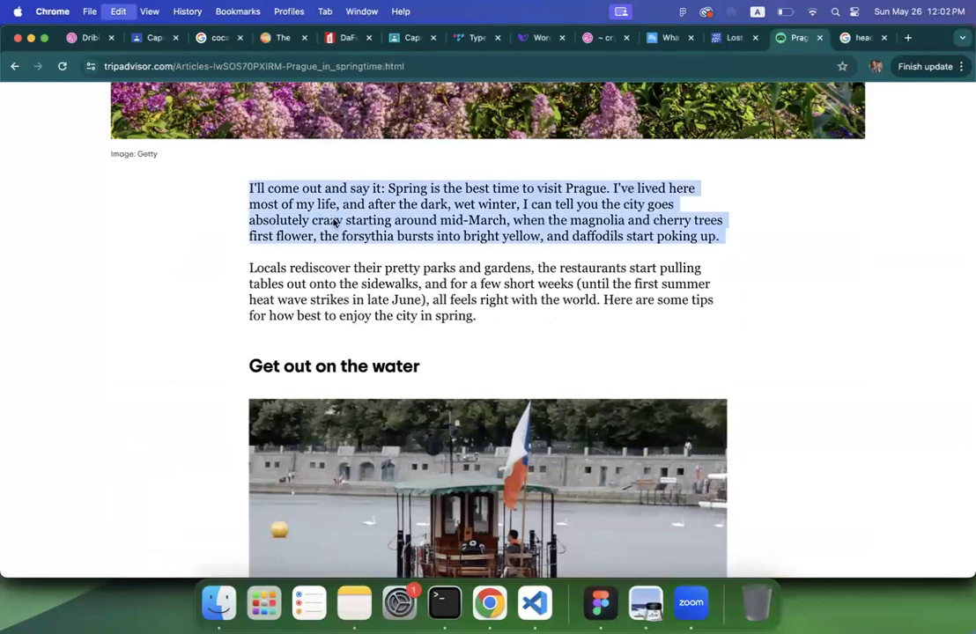
{"action": "left_click", "coordinate": [600, 602]}
{"action": "left_click", "coordinate": [567, 462]}
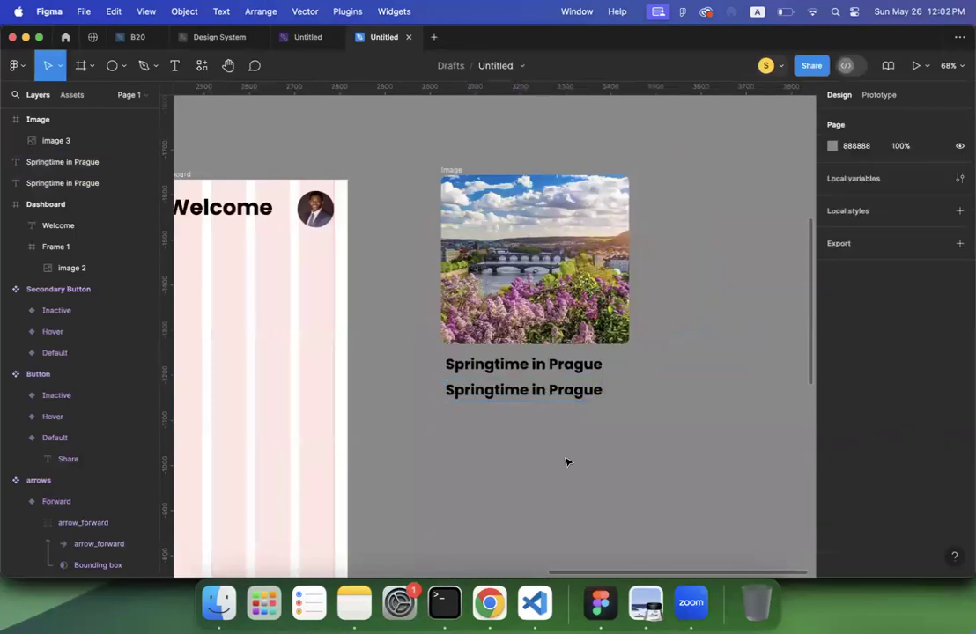
Step: Delete the lower copy of the Springtime in Prague heading
{"action": "left_click", "coordinate": [558, 394]}
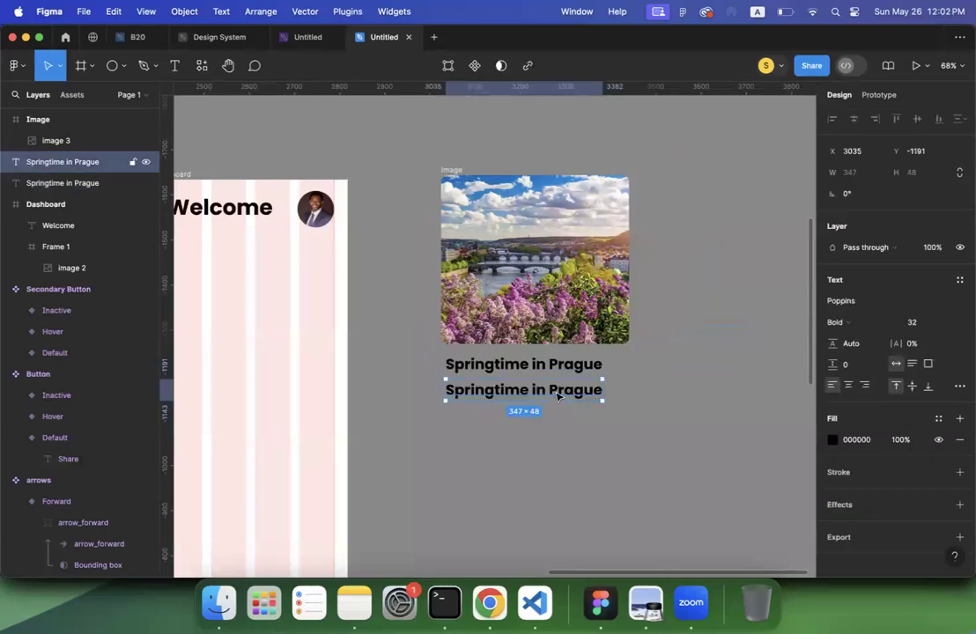
{"action": "key", "text": "Delete"}
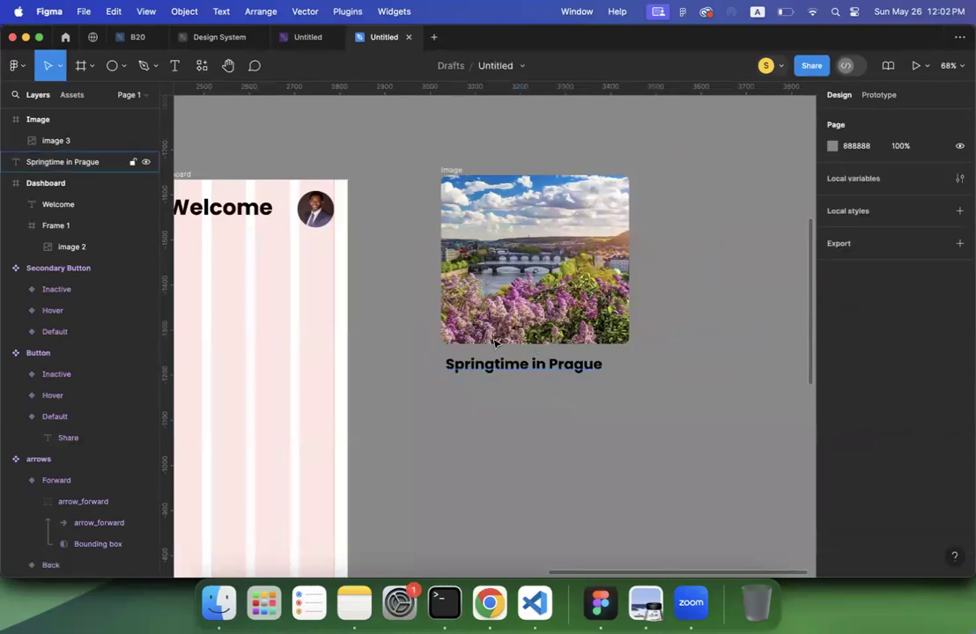
Step: Draw a text box about 479 by 225 below the Springtime in Prague heading and paste the copied article paragraph into it
{"action": "scroll", "coordinate": [495, 291], "scroll_direction": "left", "scroll_amount": 3}
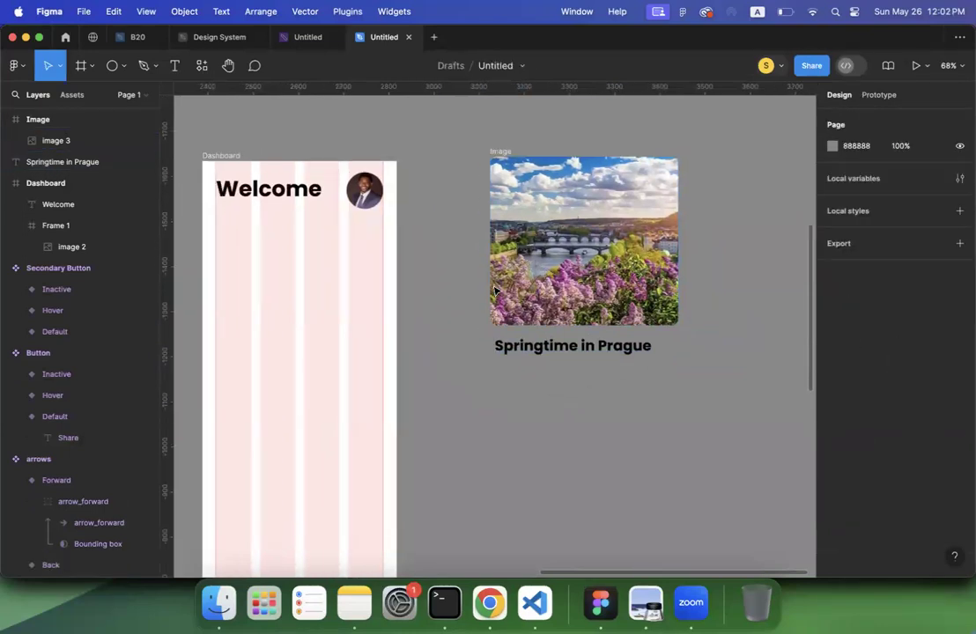
{"action": "left_click", "coordinate": [174, 65]}
{"action": "left_click_drag", "start_coordinate": [498, 368], "coordinate": [710, 473]}
{"action": "key", "text": "super+v"}
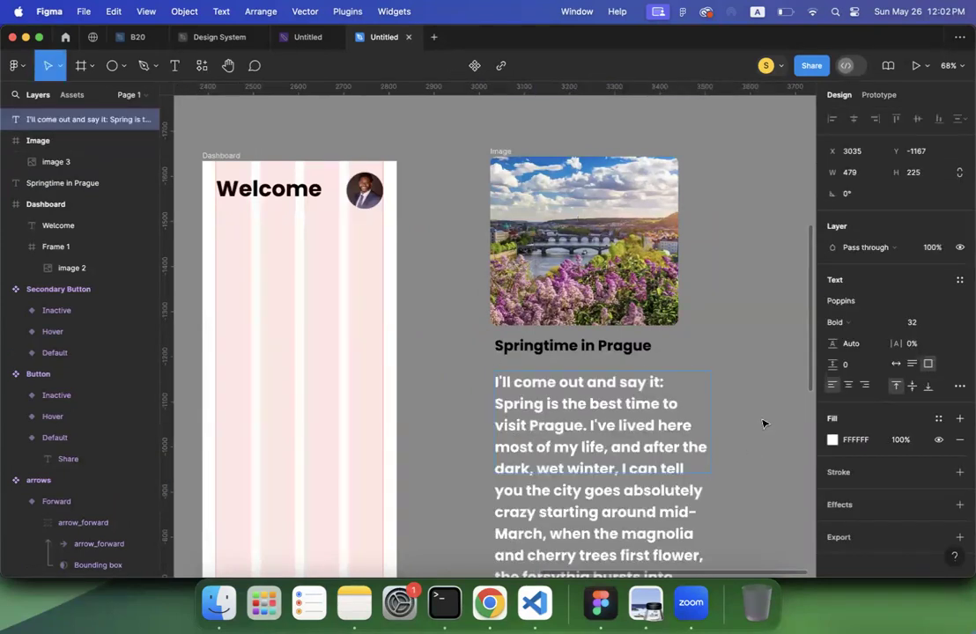
Step: Set the whole article paragraph to font size 16 and Regular weight
{"action": "key", "text": "super+a"}
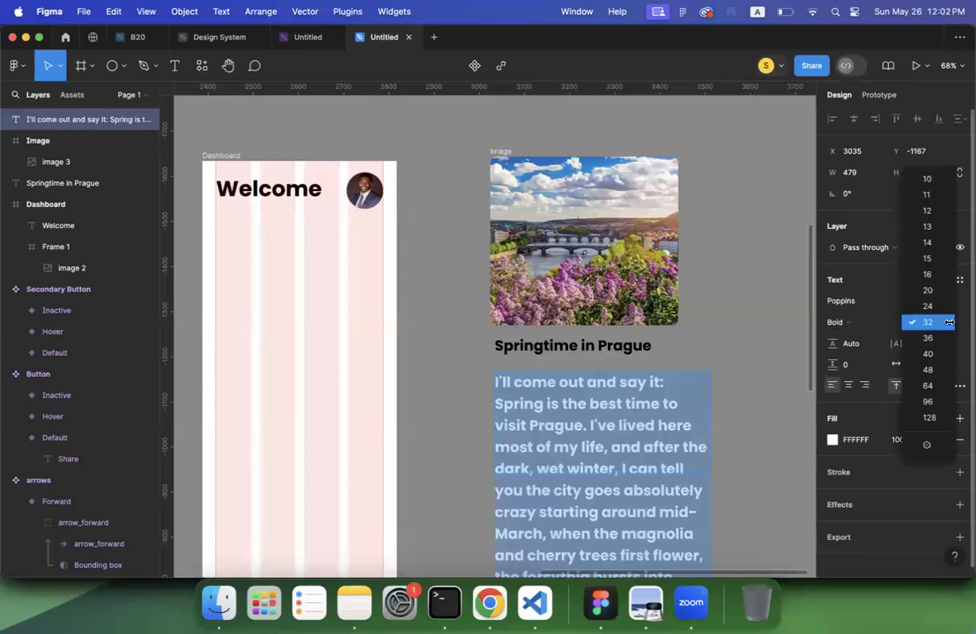
{"action": "left_click_drag", "start_coordinate": [948, 322], "coordinate": [934, 273]}
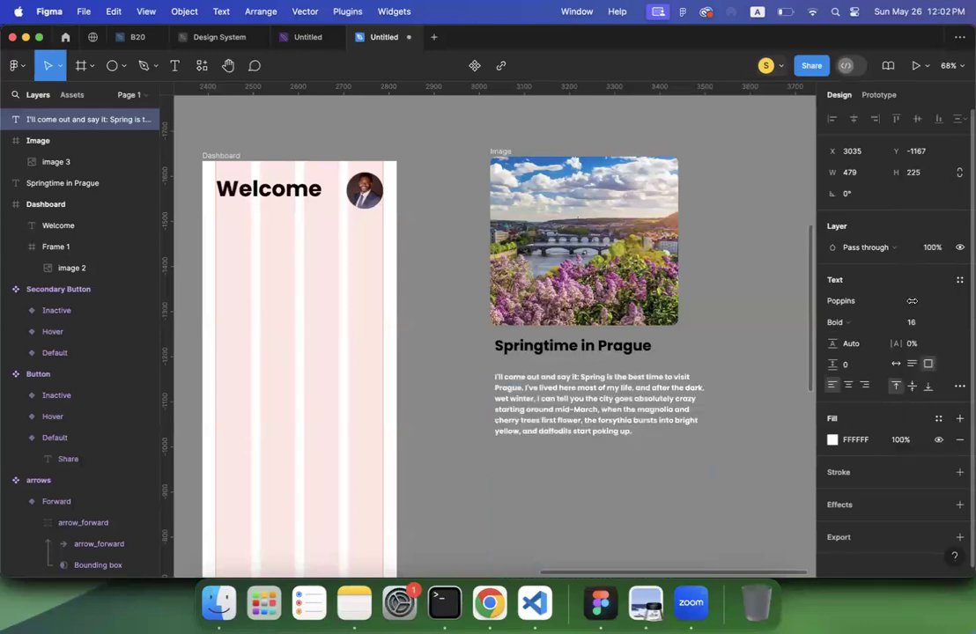
{"action": "left_click", "coordinate": [837, 322]}
{"action": "left_click", "coordinate": [857, 284]}
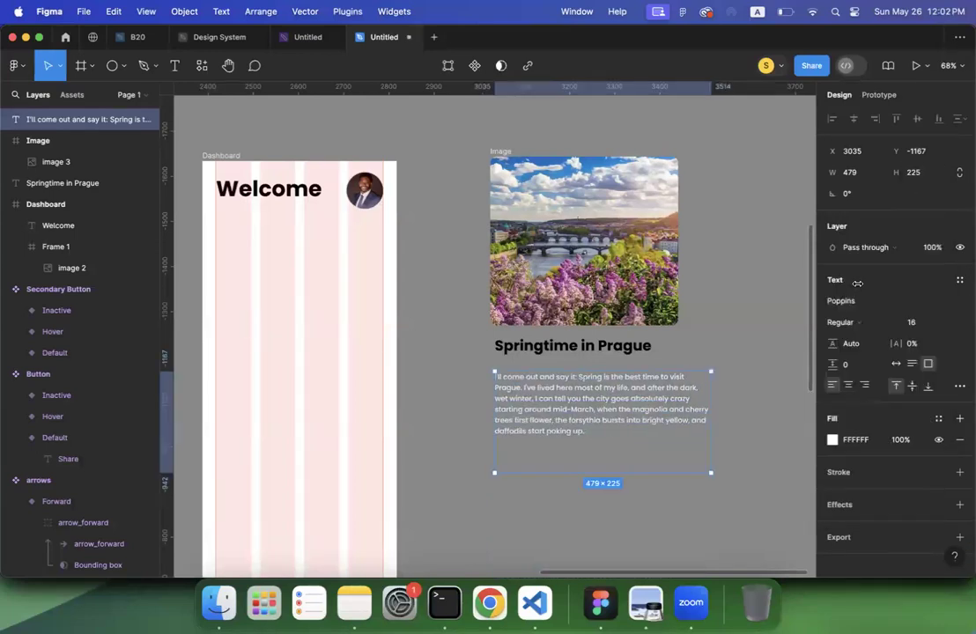
Step: Move the Image frame into the Dashboard frame below the Welcome heading, at X 30, Y 150
{"action": "scroll", "coordinate": [494, 334], "scroll_direction": "left", "scroll_amount": 2}
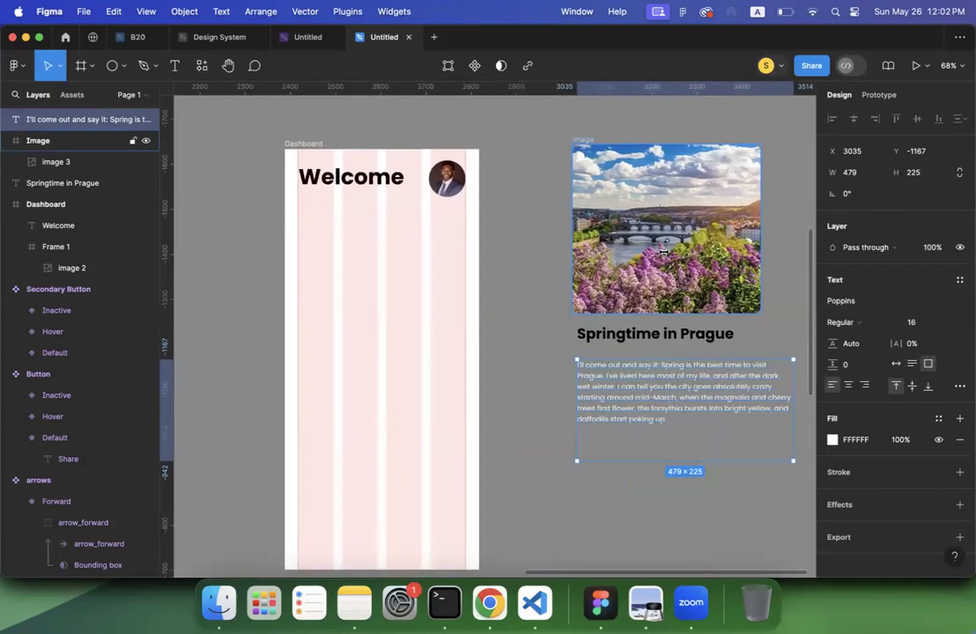
{"action": "left_click", "coordinate": [66, 141]}
{"action": "left_click_drag", "start_coordinate": [642, 208], "coordinate": [368, 280]}
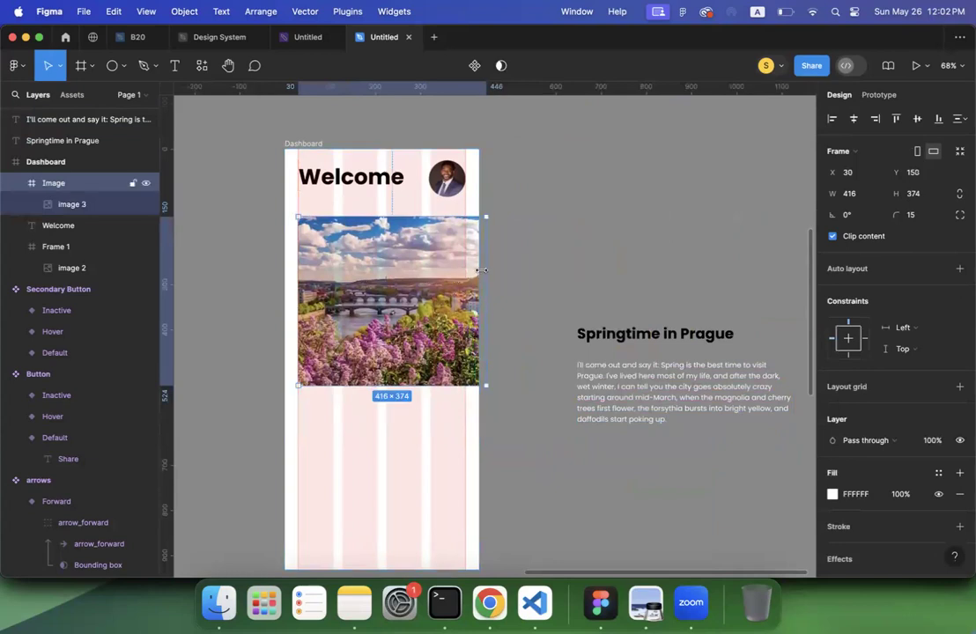
Step: Resize the Image frame to 370 by 370 to fit the column grid and adjust the Prague photo's position inside it
{"action": "left_click_drag", "start_coordinate": [480, 272], "coordinate": [464, 273]}
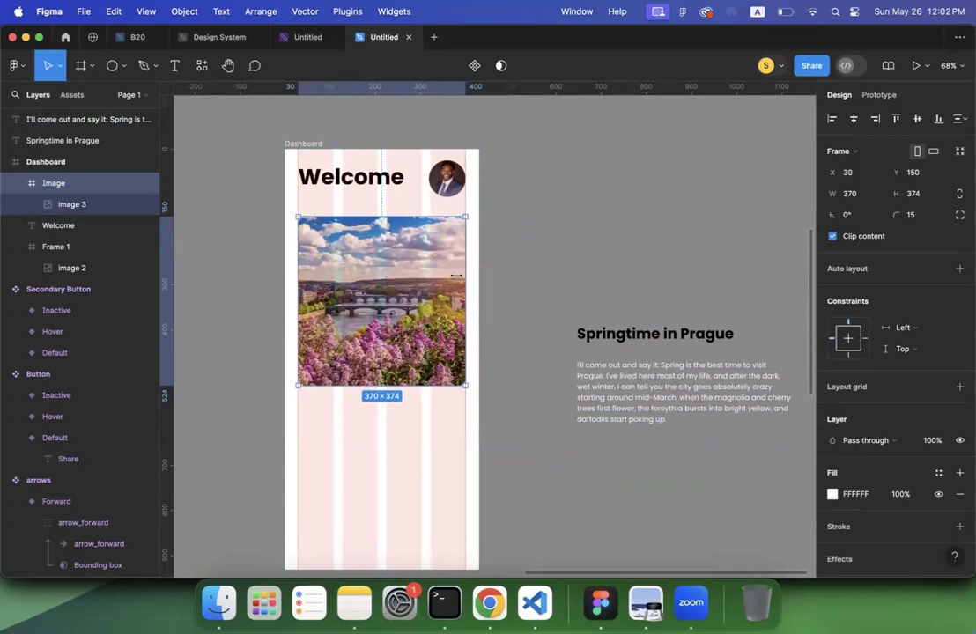
{"action": "left_click", "coordinate": [930, 202]}
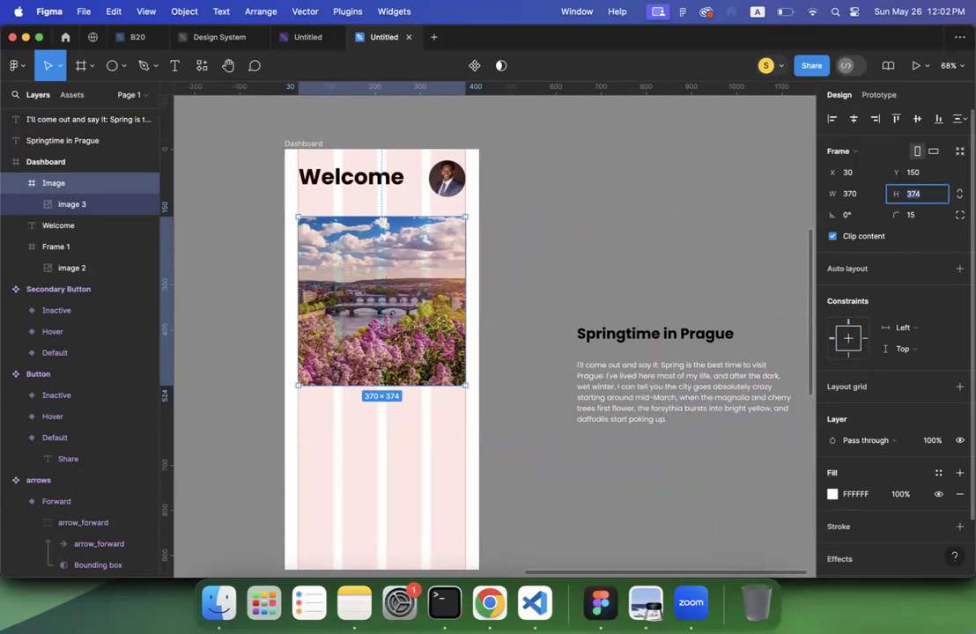
{"action": "type", "text": "370"}
{"action": "key", "text": "Return"}
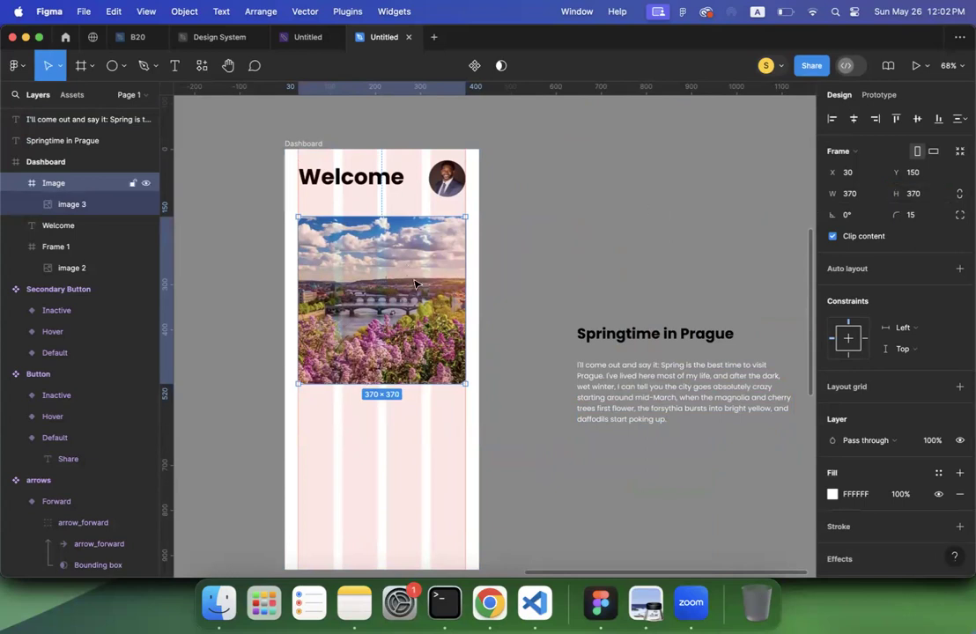
{"action": "double_click", "coordinate": [411, 274]}
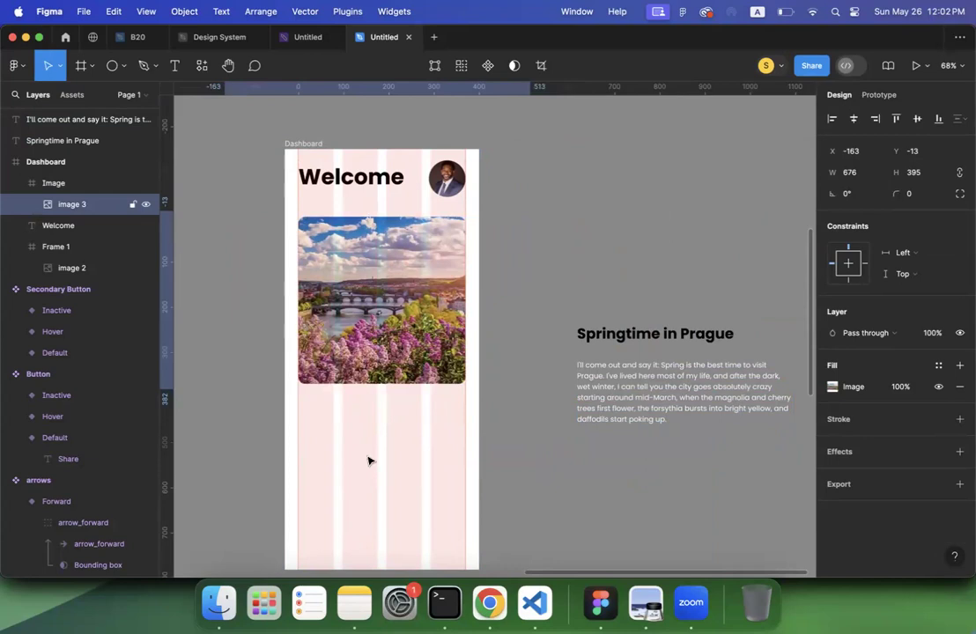
Step: Move the Springtime in Prague heading into the Dashboard just below the image, at about X 30, Y 532
{"action": "left_click_drag", "start_coordinate": [655, 334], "coordinate": [377, 400]}
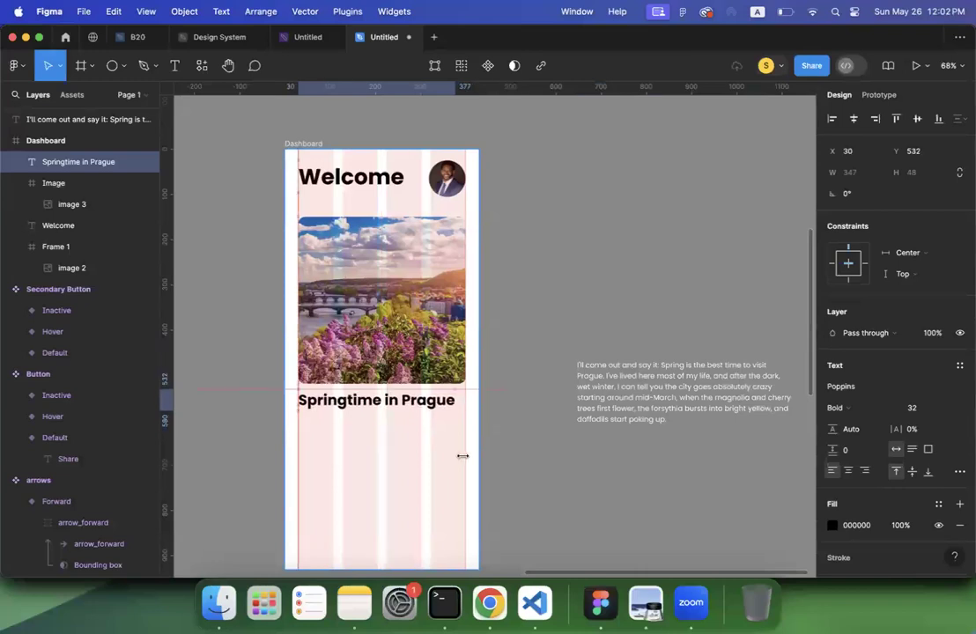
{"action": "left_click_drag", "start_coordinate": [597, 428], "coordinate": [401, 449]}
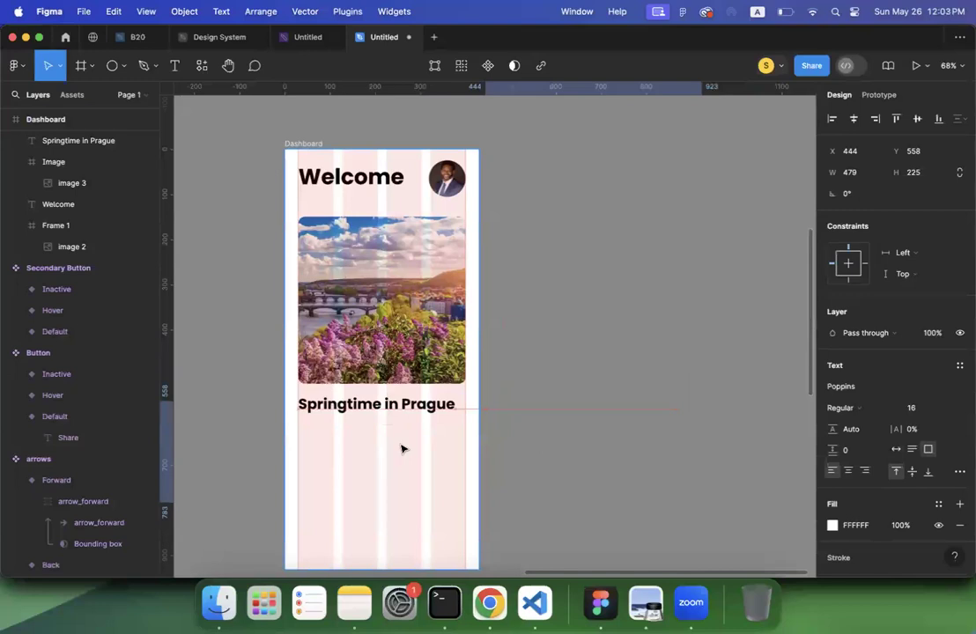
{"action": "key", "text": "super+z"}
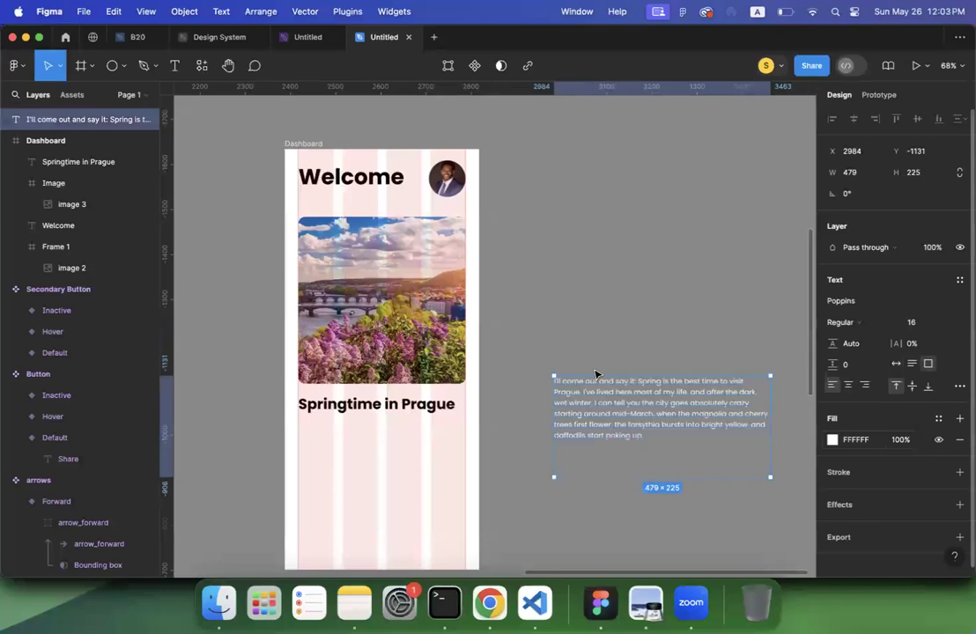
{"action": "key", "text": "super+z"}
{"action": "key", "text": "super+z"}
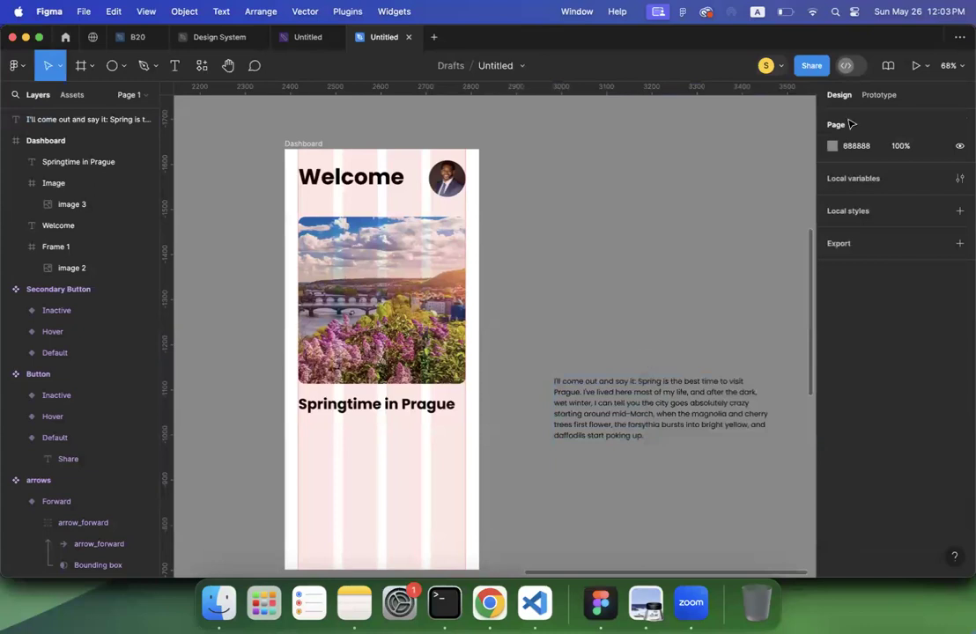
Step: Place the article paragraph below the heading in the Dashboard at X 30, Y 610 and resize its box to 370 by 203
{"action": "left_click_drag", "start_coordinate": [650, 392], "coordinate": [420, 425]}
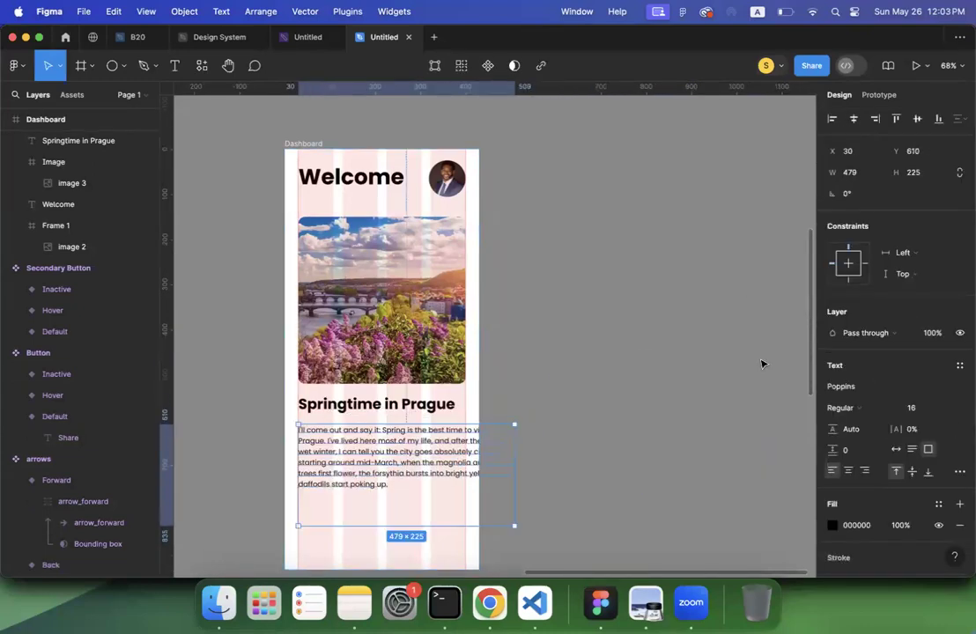
{"action": "left_click_drag", "start_coordinate": [514, 476], "coordinate": [465, 476]}
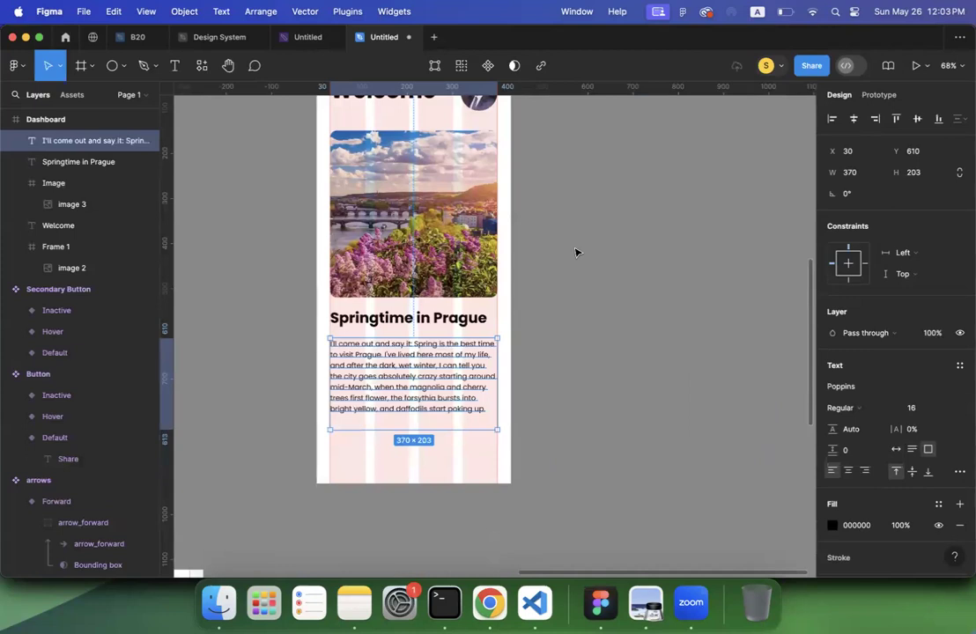
{"action": "left_click", "coordinate": [586, 275]}
Step: Place an instance of the local Button component below the article paragraph in the Dashboard, at about X 84, Y 797
{"action": "scroll", "coordinate": [588, 279], "scroll_direction": "up", "scroll_amount": 2}
{"action": "scroll", "coordinate": [589, 280], "scroll_direction": "down", "scroll_amount": 5}
{"action": "scroll", "coordinate": [590, 281], "scroll_direction": "left", "scroll_amount": 3}
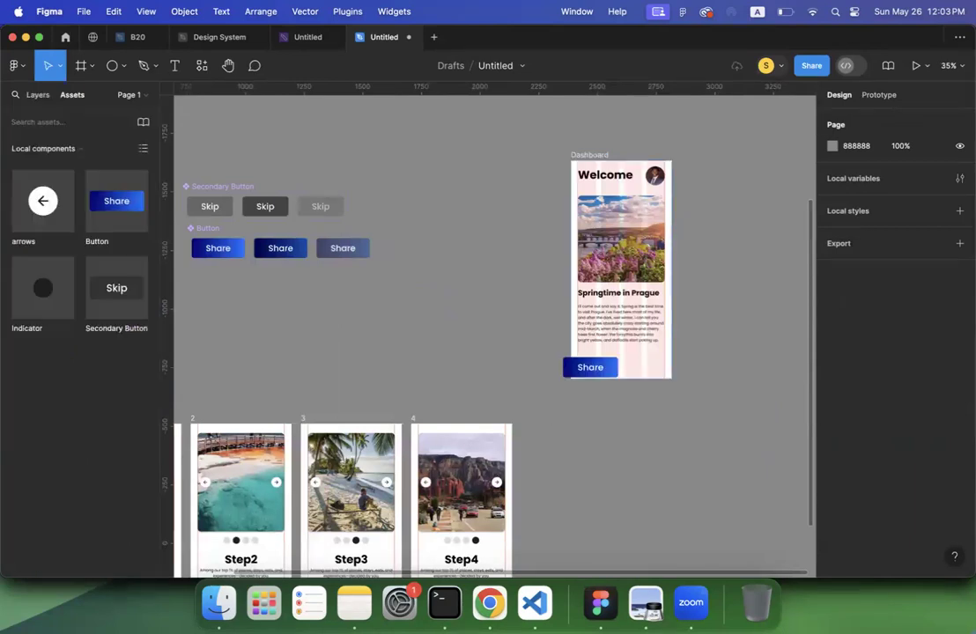
{"action": "scroll", "coordinate": [586, 378], "scroll_direction": "up", "scroll_amount": 5}
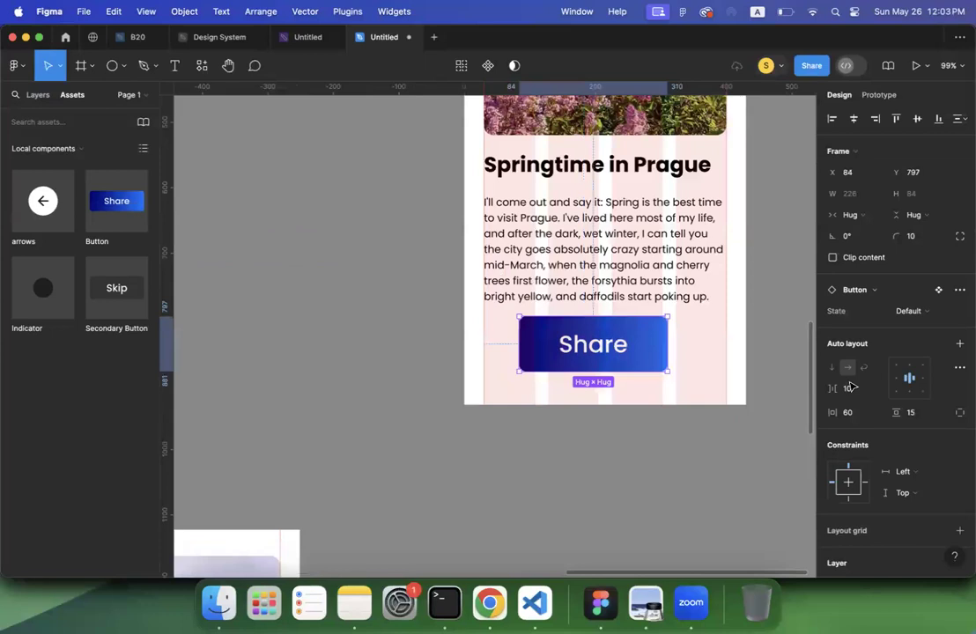
Step: Center the Share button horizontally in the Dashboard and move the image, heading, paragraph and button outside the frame
{"action": "left_click", "coordinate": [854, 119]}
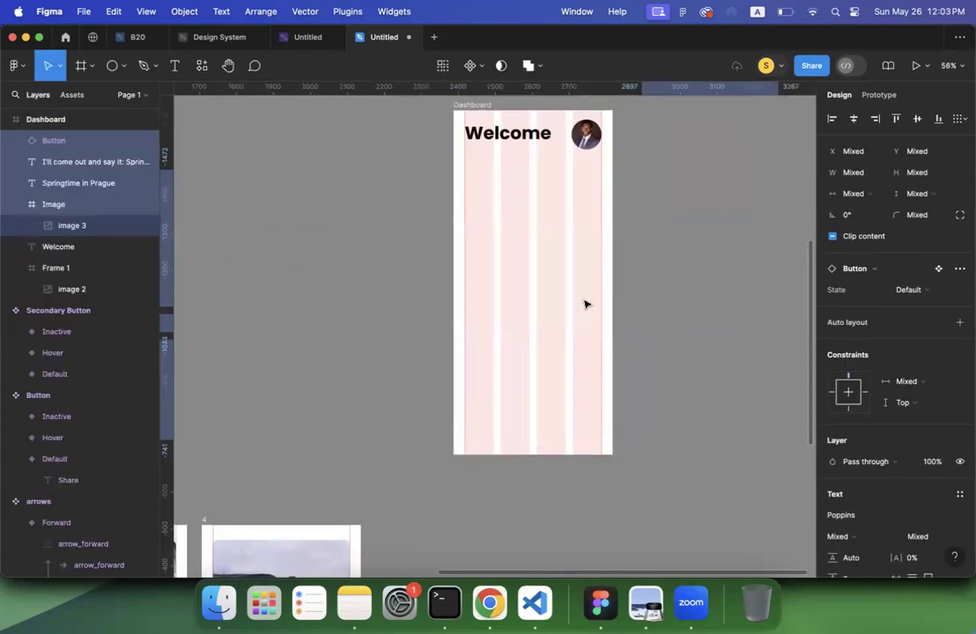
{"action": "scroll", "coordinate": [405, 340], "scroll_direction": "right", "scroll_amount": 3}
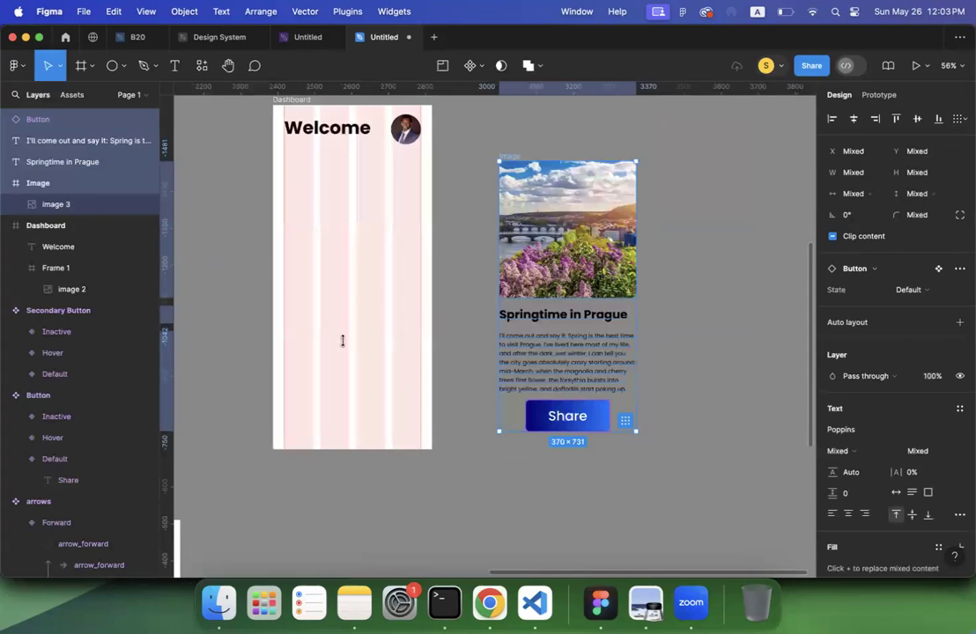
Step: Wrap the selected image, heading, paragraph and button in a frame named Card
{"action": "right_click", "coordinate": [561, 230]}
{"action": "left_click", "coordinate": [600, 275]}
{"action": "key", "text": "super+r"}
{"action": "type", "text": "Card"}
{"action": "key", "text": "Return"}
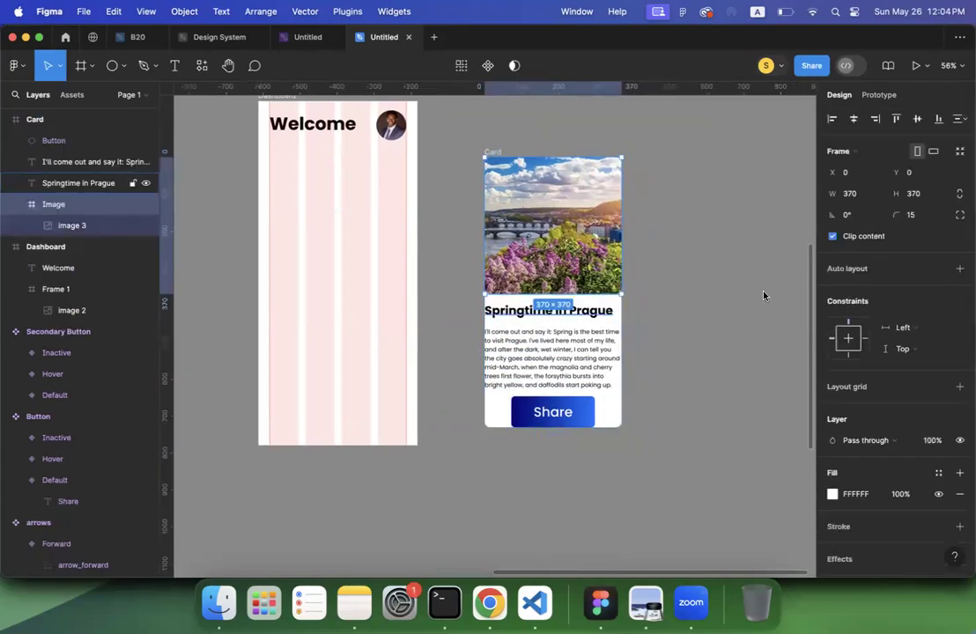
Step: Wrap the heading, paragraph and Share button inside the Card in a frame named Content
{"action": "left_click", "coordinate": [565, 310]}
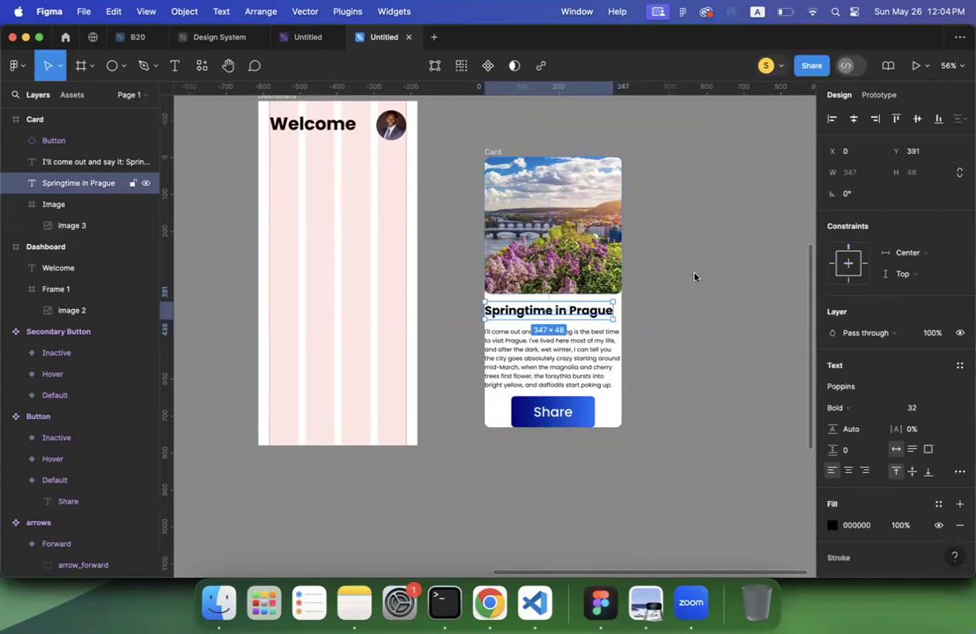
{"action": "scroll", "coordinate": [562, 261], "scroll_direction": "up", "scroll_amount": 5}
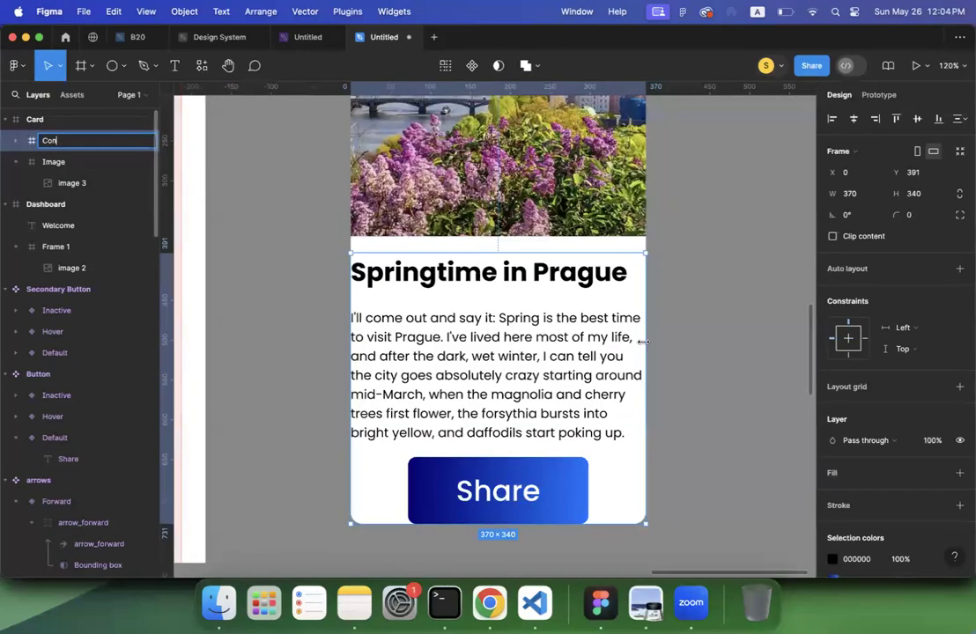
{"action": "key", "text": "shift+Tab"}
{"action": "key", "text": "Tab"}
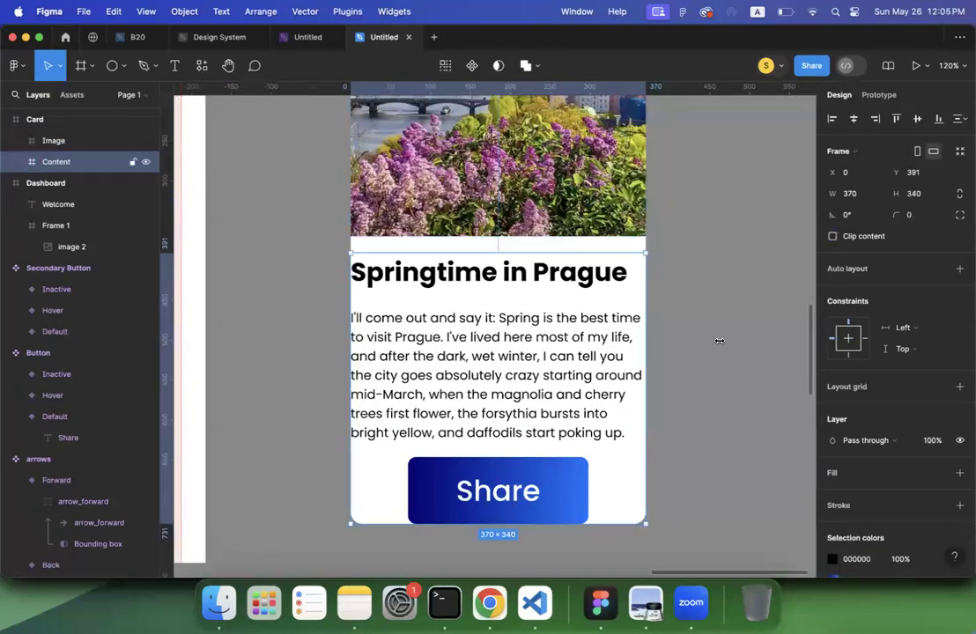
Step: Apply vertical auto layout to the Content frame with item spacing 0 and horizontal padding 30
{"action": "key", "text": "shift+a"}
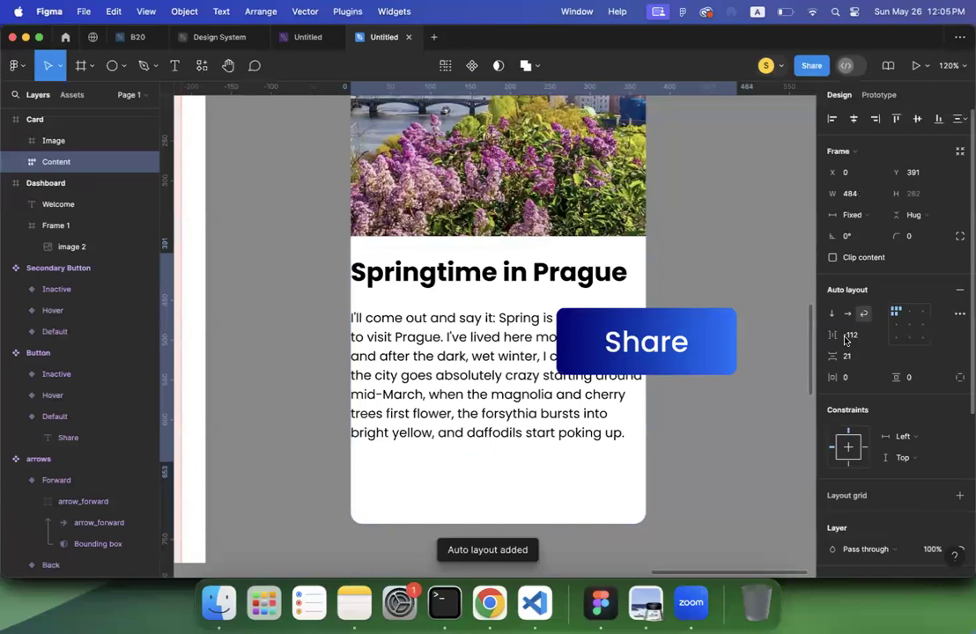
{"action": "left_click", "coordinate": [831, 314]}
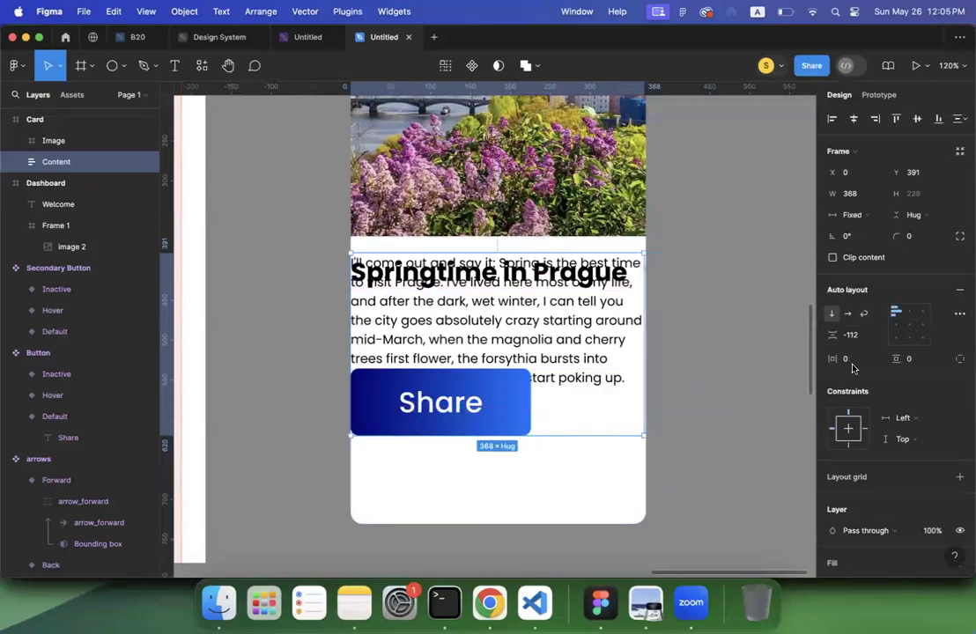
{"action": "left_click", "coordinate": [851, 336]}
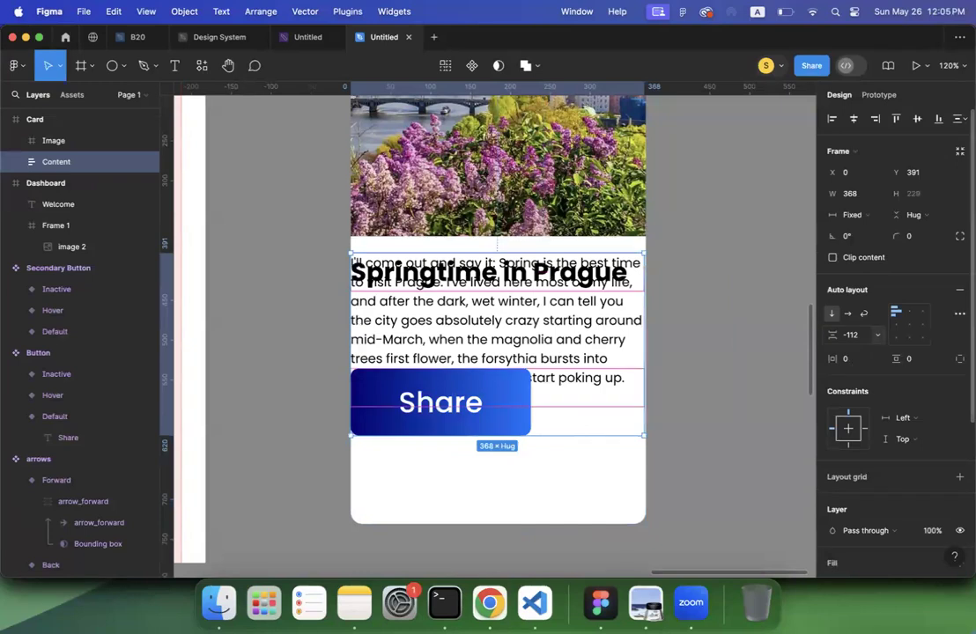
{"action": "type", "text": "0"}
{"action": "key", "text": "Return"}
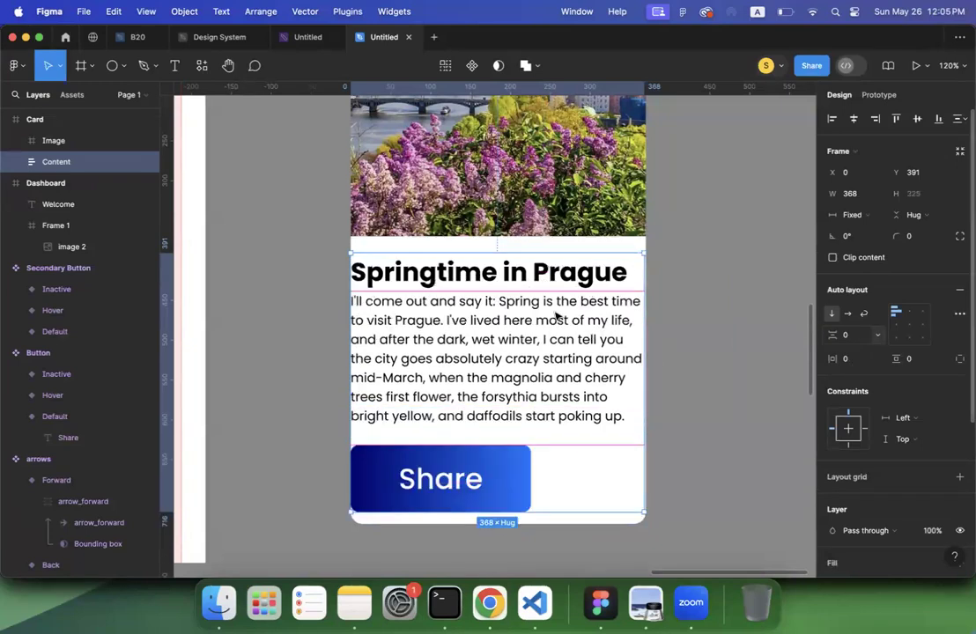
{"action": "scroll", "coordinate": [556, 316], "scroll_direction": "down", "scroll_amount": 3}
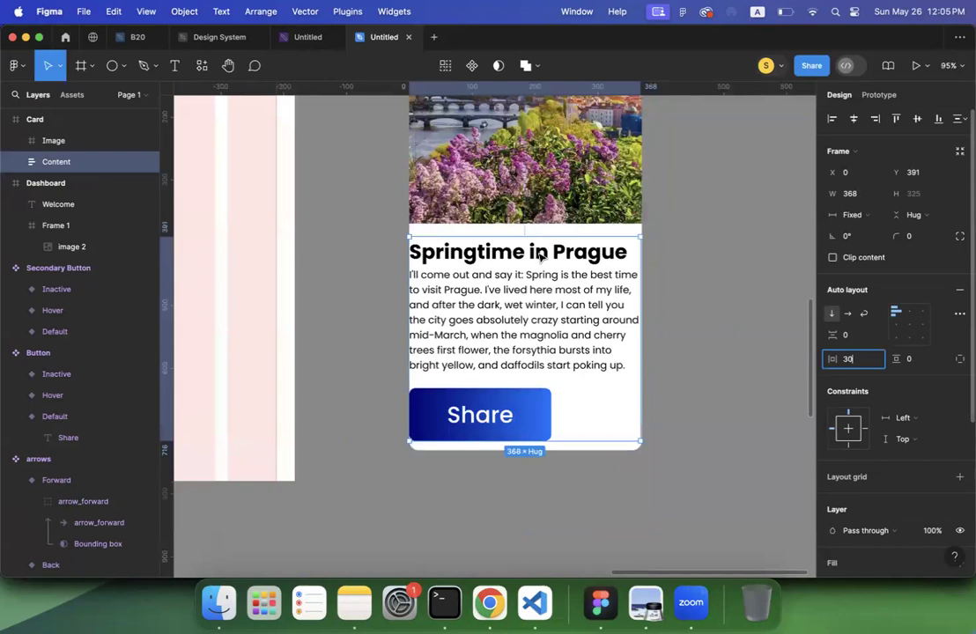
{"action": "key", "text": "Return"}
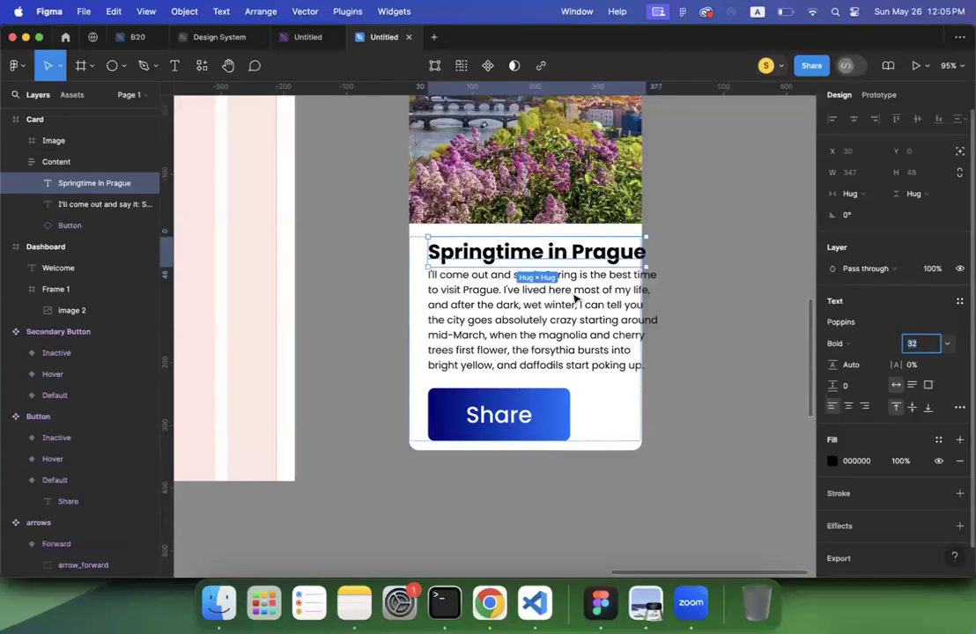
Step: Set the Springtime in Prague heading to font size 24 and the article paragraph to font size 14
{"action": "type", "text": "24"}
{"action": "key", "text": "Return"}
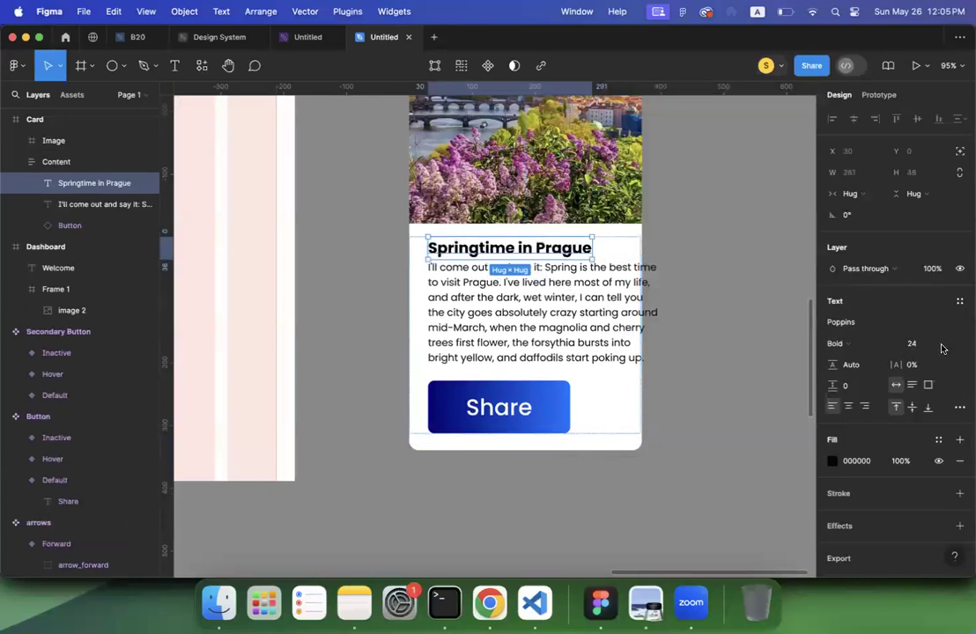
{"action": "key", "text": "Tab"}
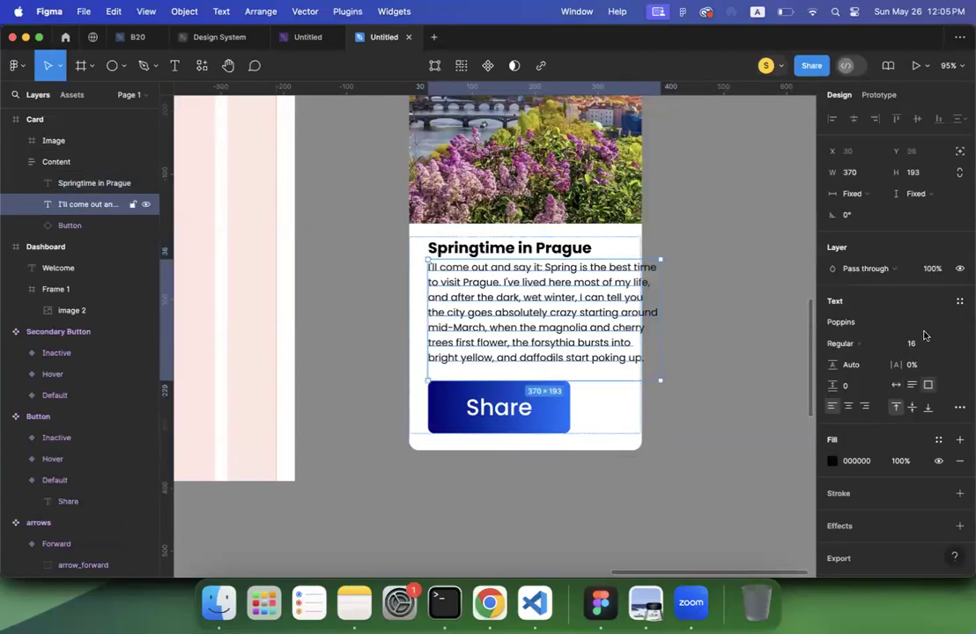
{"action": "key", "text": "Return"}
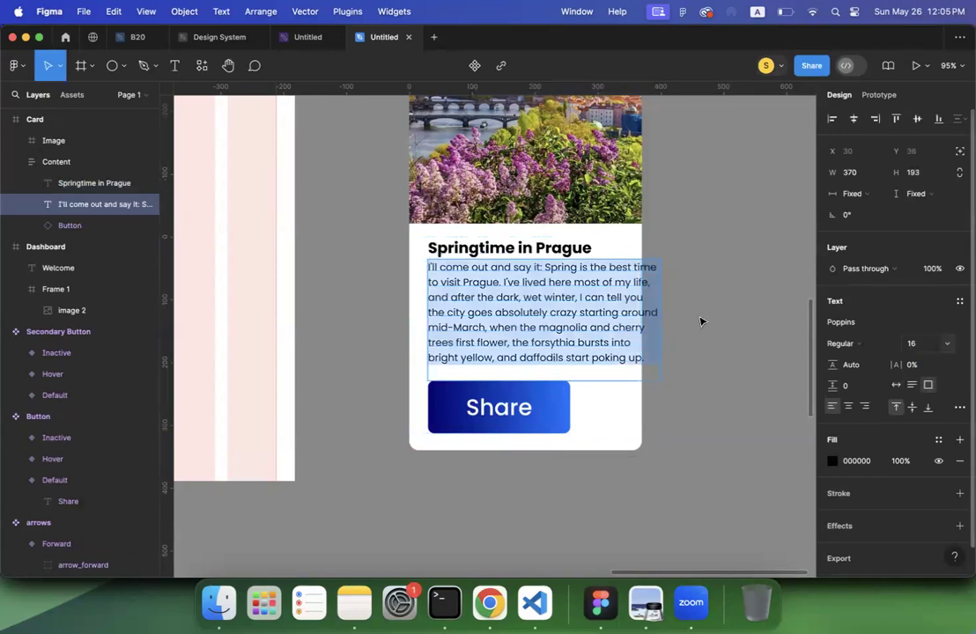
{"action": "left_click", "coordinate": [932, 323]}
{"action": "key", "text": "Escape"}
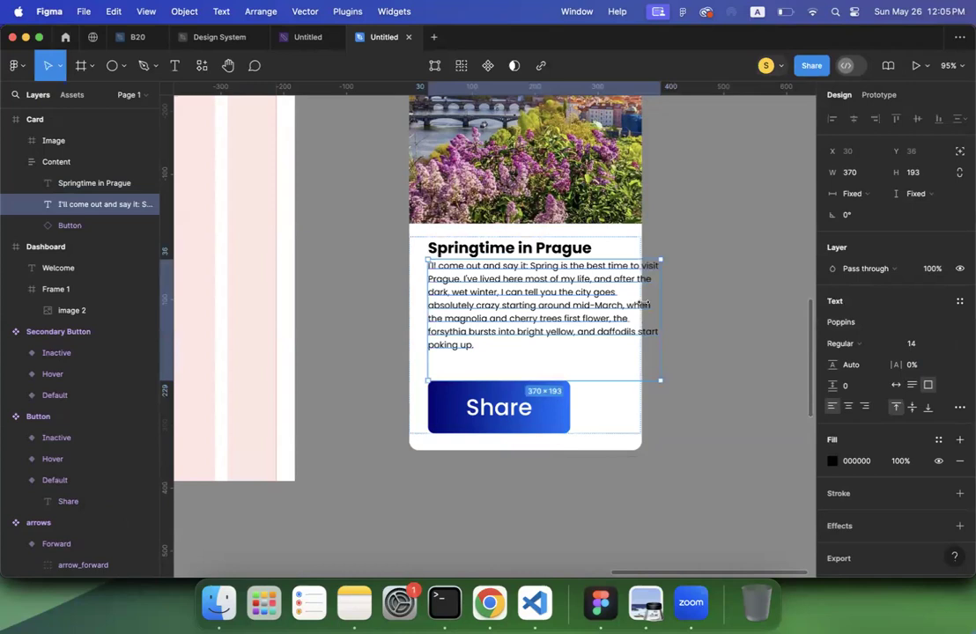
Step: Try resizing the article paragraph's box by hand to a width of about 299 and undo the resizing
{"action": "left_click_drag", "start_coordinate": [644, 304], "coordinate": [623, 305]}
{"action": "left_click", "coordinate": [636, 326]}
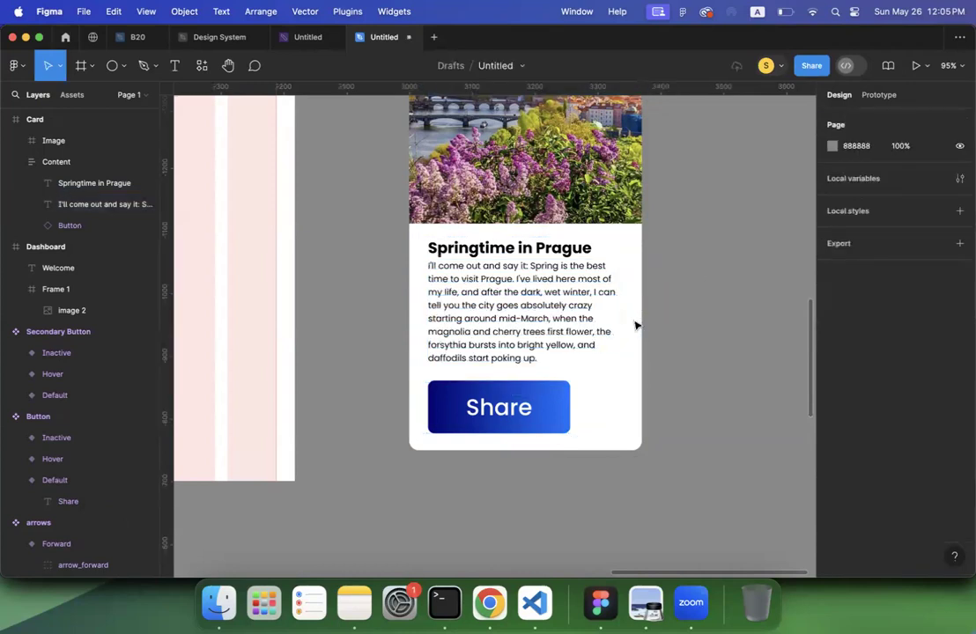
{"action": "left_click", "coordinate": [599, 317]}
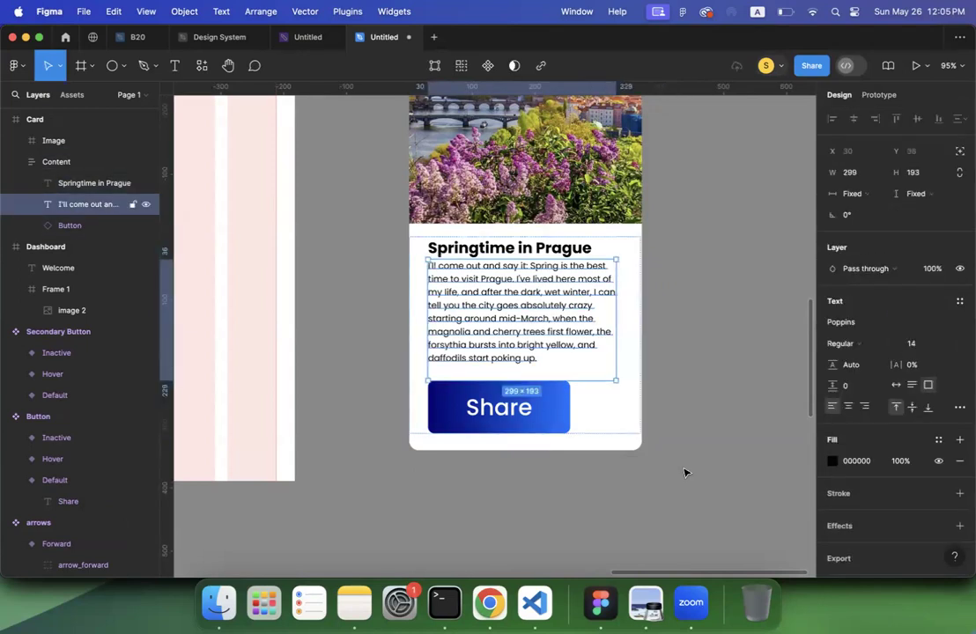
{"action": "key", "text": "super+z"}
{"action": "key", "text": "super+z"}
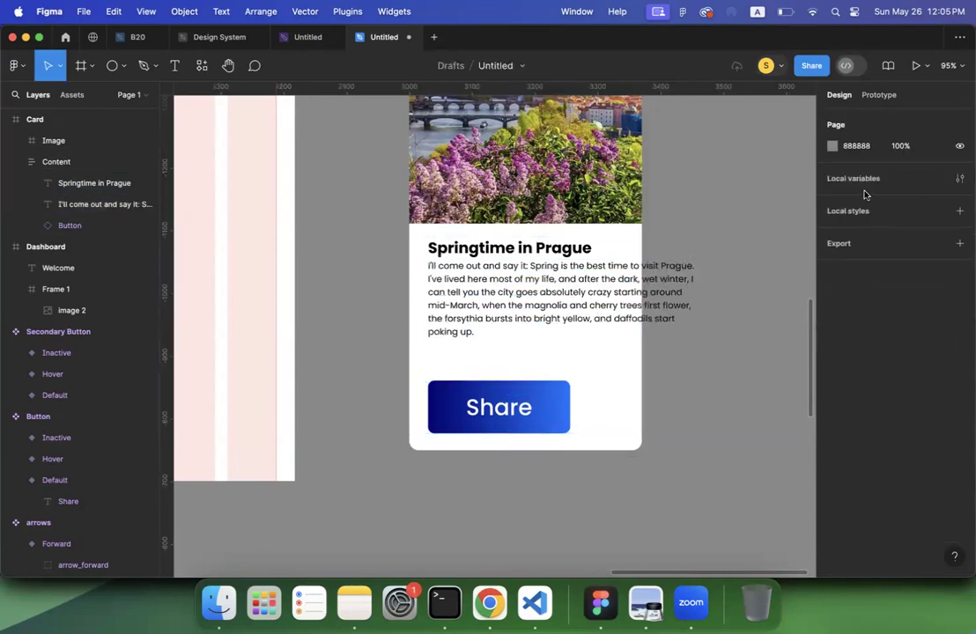
{"action": "key", "text": "super+z"}
{"action": "key", "text": "super+z"}
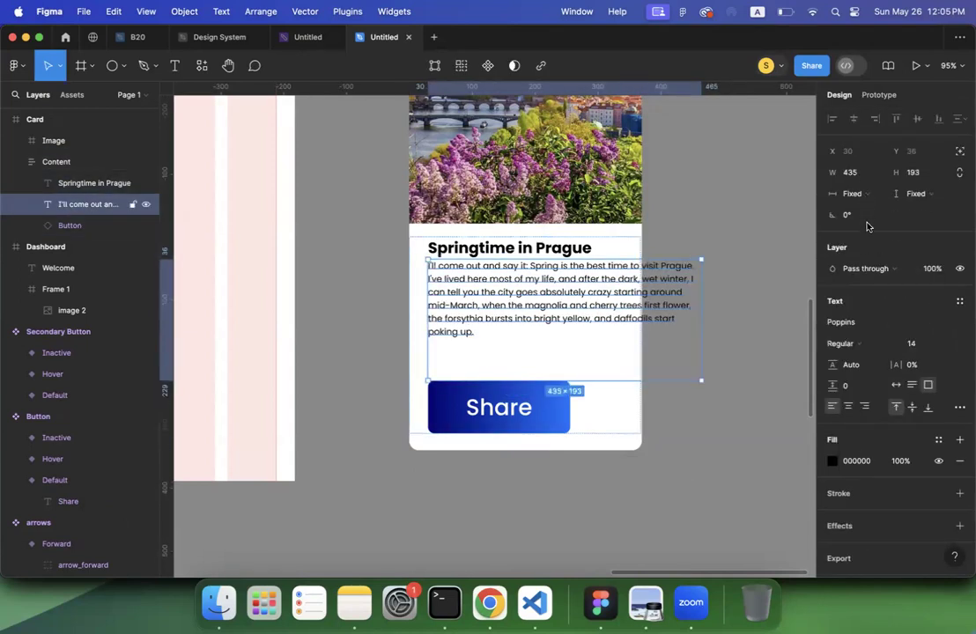
Step: Set the width of the article paragraph and the Springtime in Prague heading to Fill container
{"action": "left_click", "coordinate": [859, 195]}
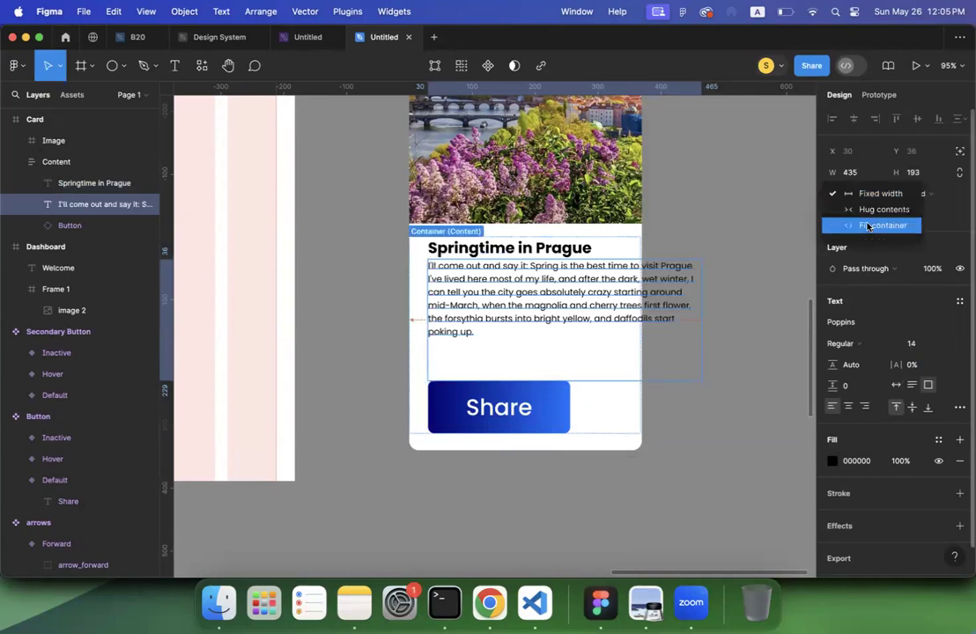
{"action": "left_click", "coordinate": [868, 226]}
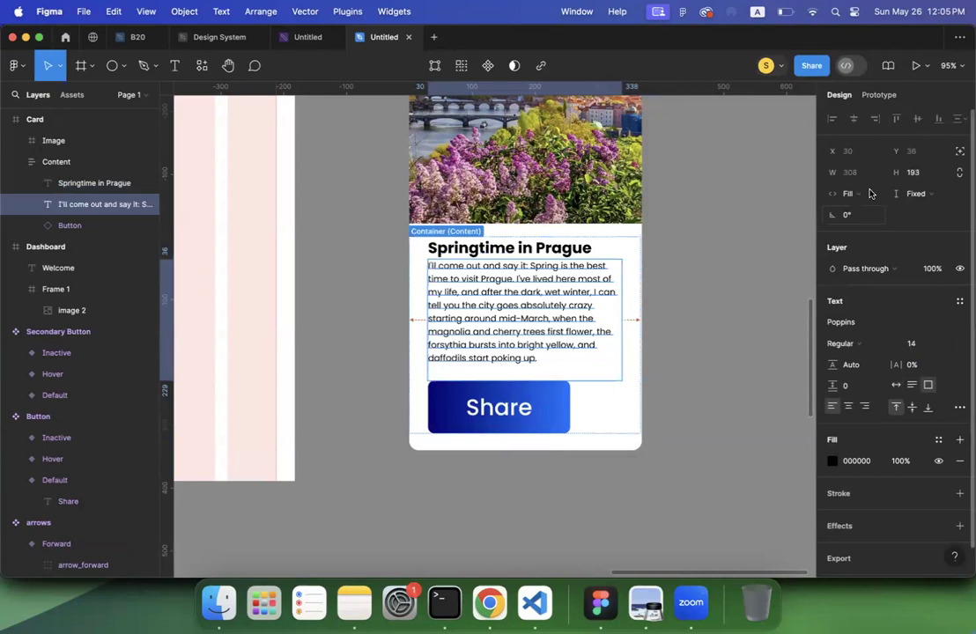
{"action": "key", "text": "space"}
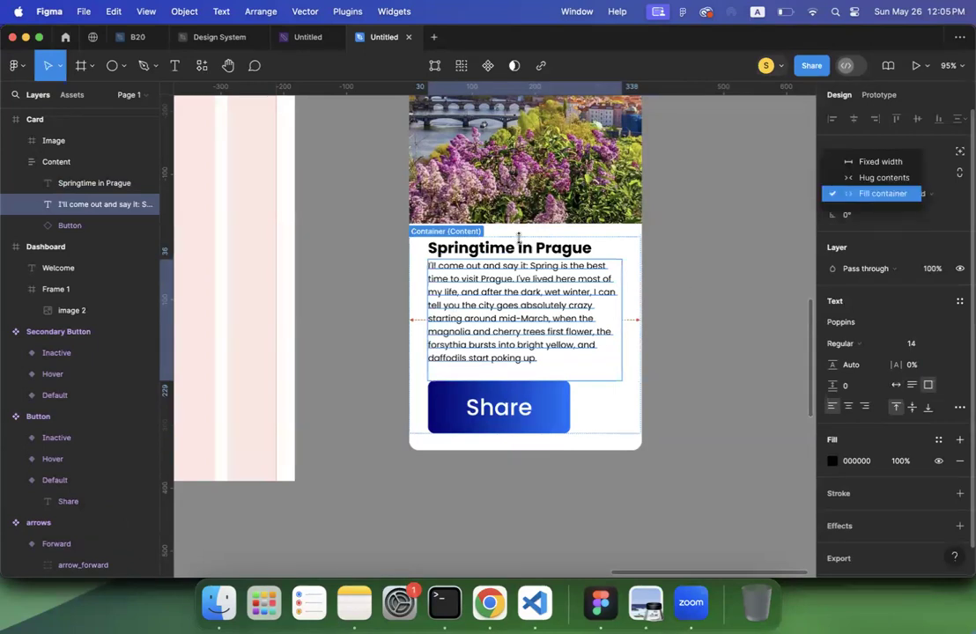
{"action": "left_click", "coordinate": [866, 195]}
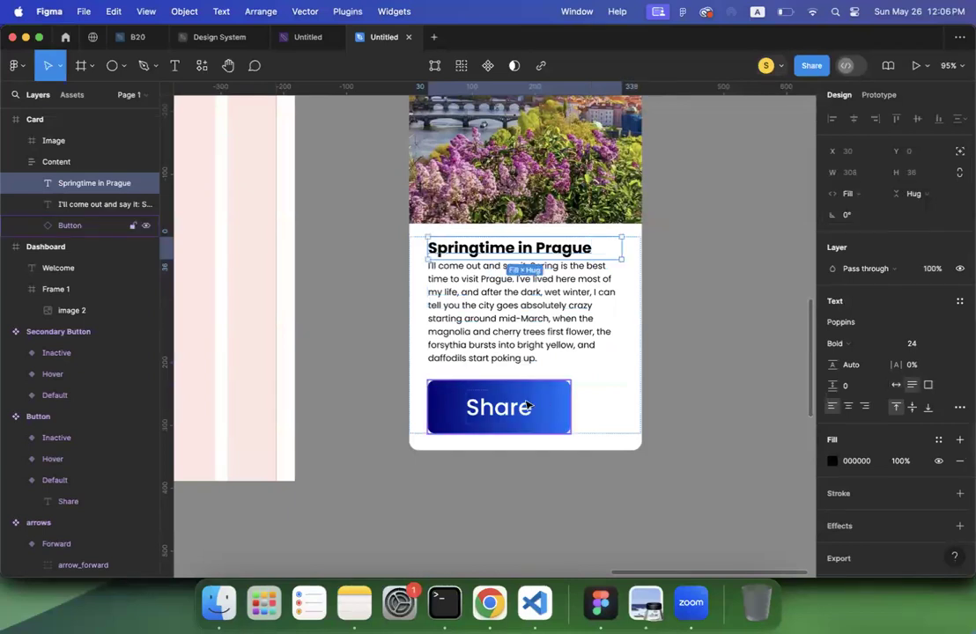
{"action": "left_click", "coordinate": [526, 407]}
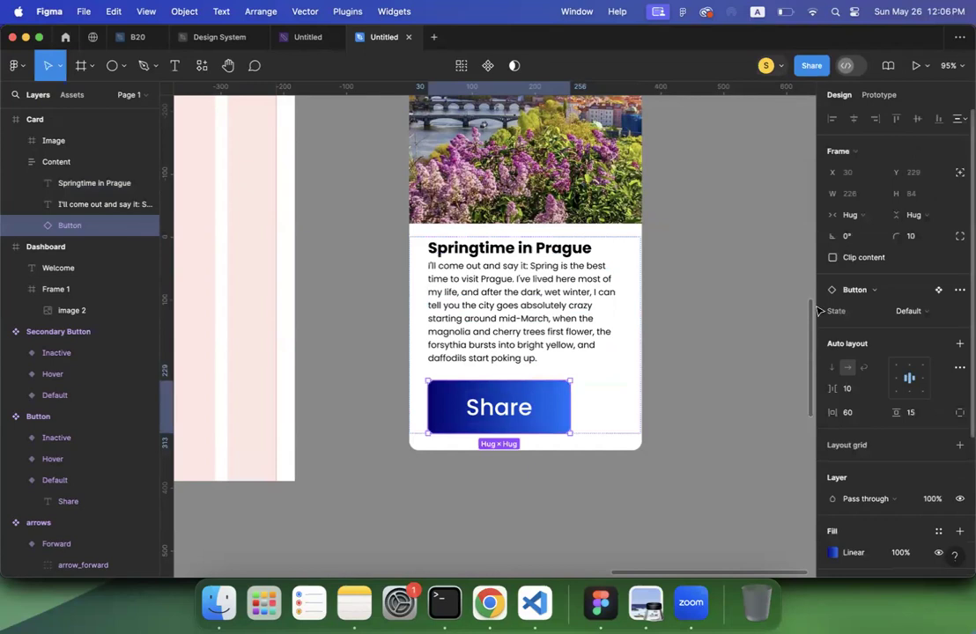
{"action": "key", "text": "Escape"}
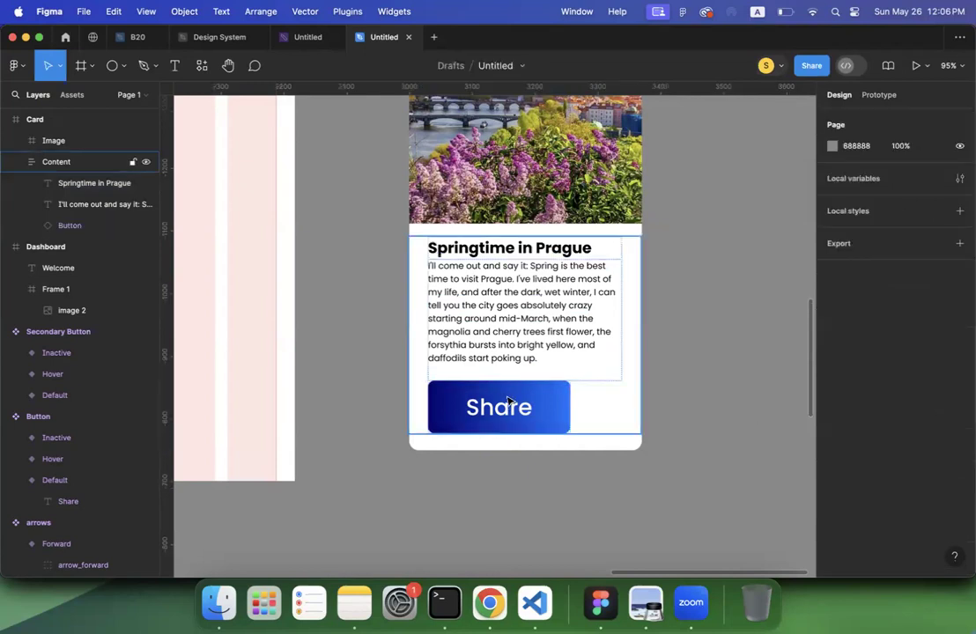
{"action": "left_click", "coordinate": [499, 401]}
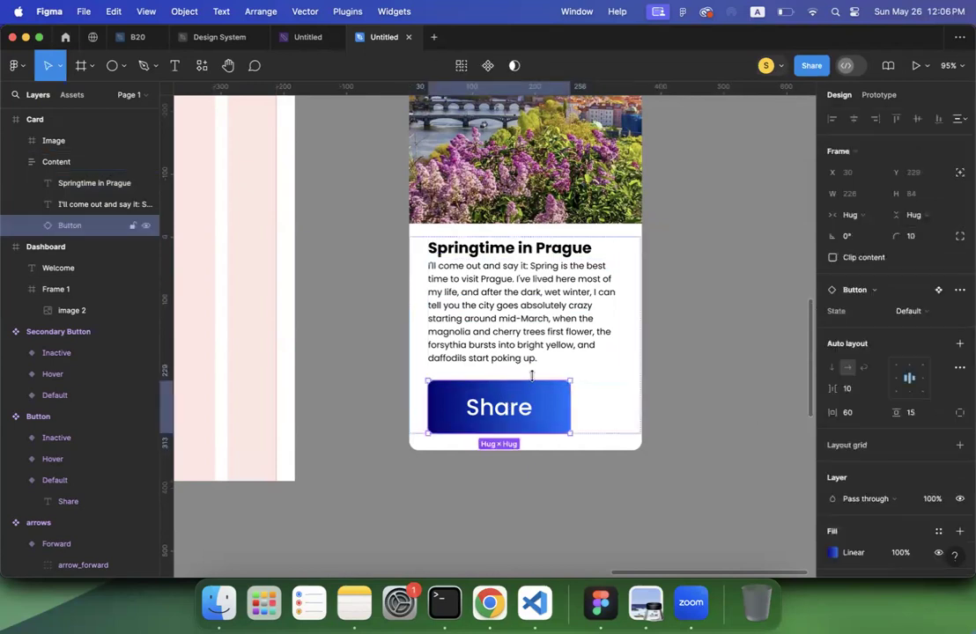
{"action": "left_click", "coordinate": [746, 365]}
Step: Set the Share label in the Default variant of the main Button component to font size 24
{"action": "scroll", "coordinate": [745, 365], "scroll_direction": "down", "scroll_amount": 3}
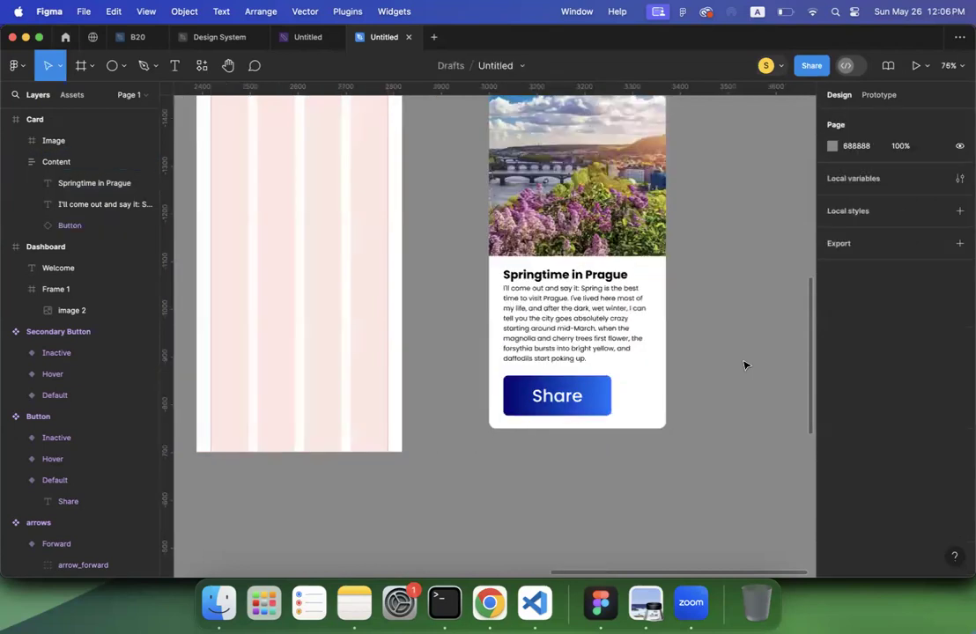
{"action": "scroll", "coordinate": [745, 365], "scroll_direction": "down", "scroll_amount": 10}
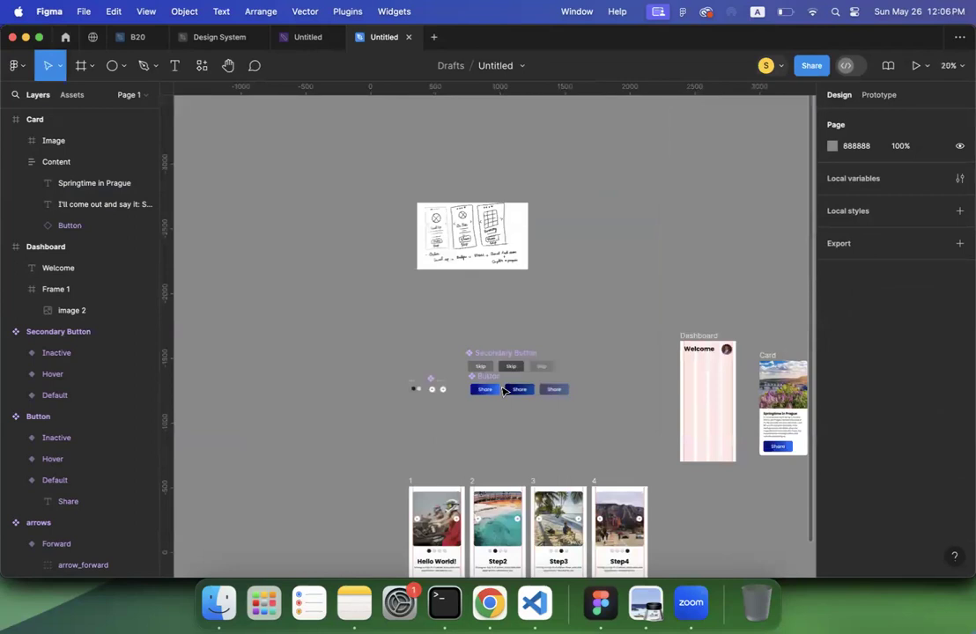
{"action": "scroll", "coordinate": [503, 390], "scroll_direction": "up", "scroll_amount": 10}
{"action": "left_click", "coordinate": [423, 386]}
{"action": "left_click", "coordinate": [949, 400]}
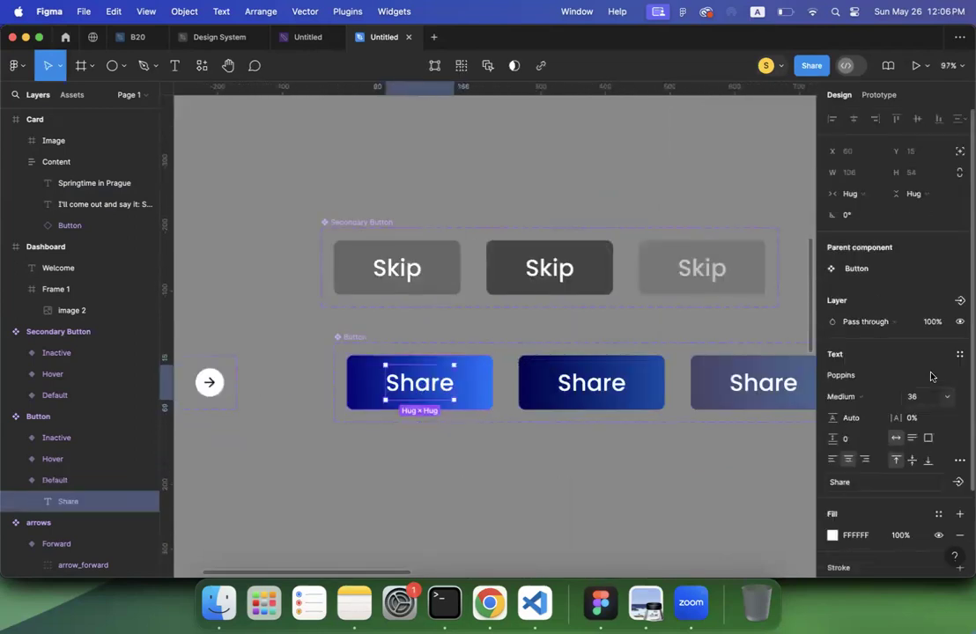
{"action": "left_click", "coordinate": [931, 369]}
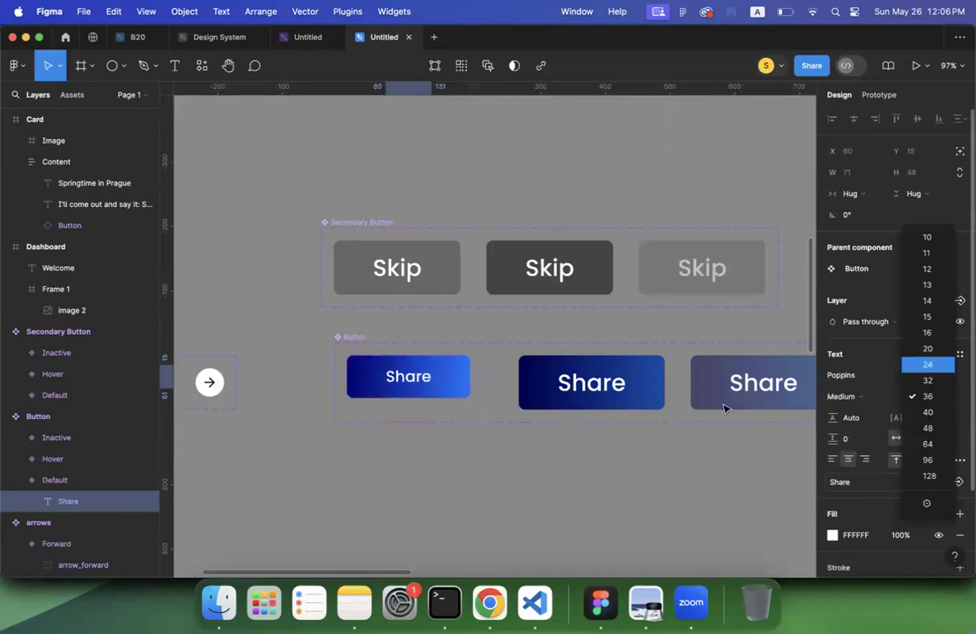
Step: Set the Share labels in the Hover and Inactive variants of the Button component to font size 24
{"action": "double_click", "coordinate": [610, 400]}
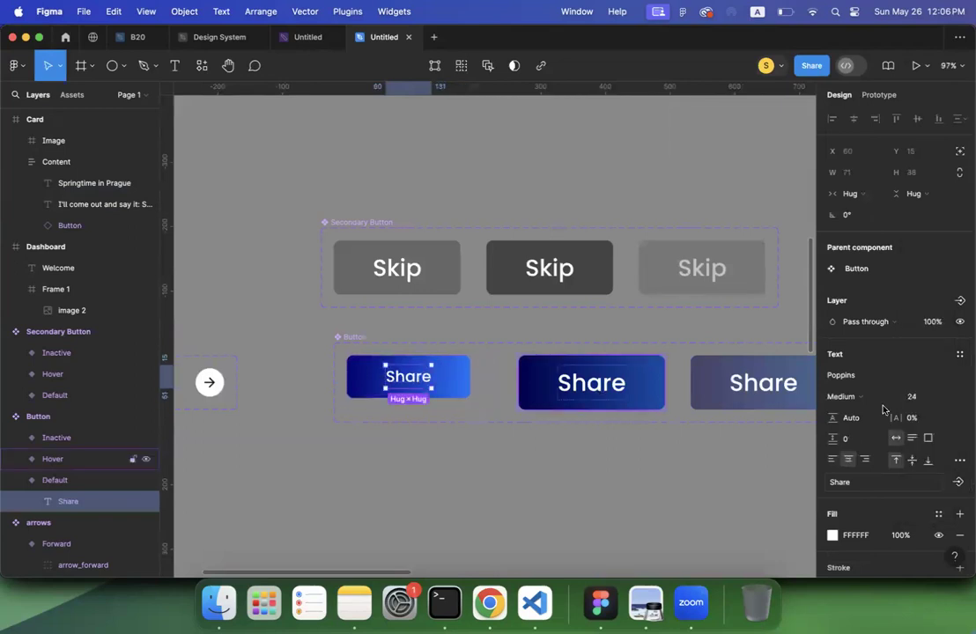
{"action": "left_click", "coordinate": [944, 402]}
{"action": "left_click", "coordinate": [930, 369]}
{"action": "double_click", "coordinate": [712, 391]}
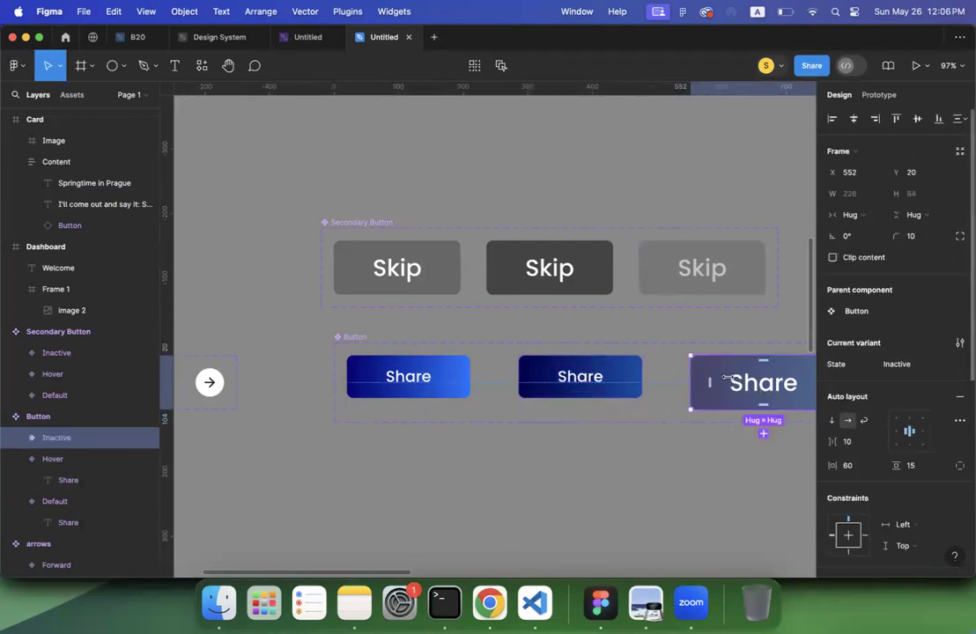
{"action": "left_click", "coordinate": [927, 404]}
{"action": "type", "text": "2"}
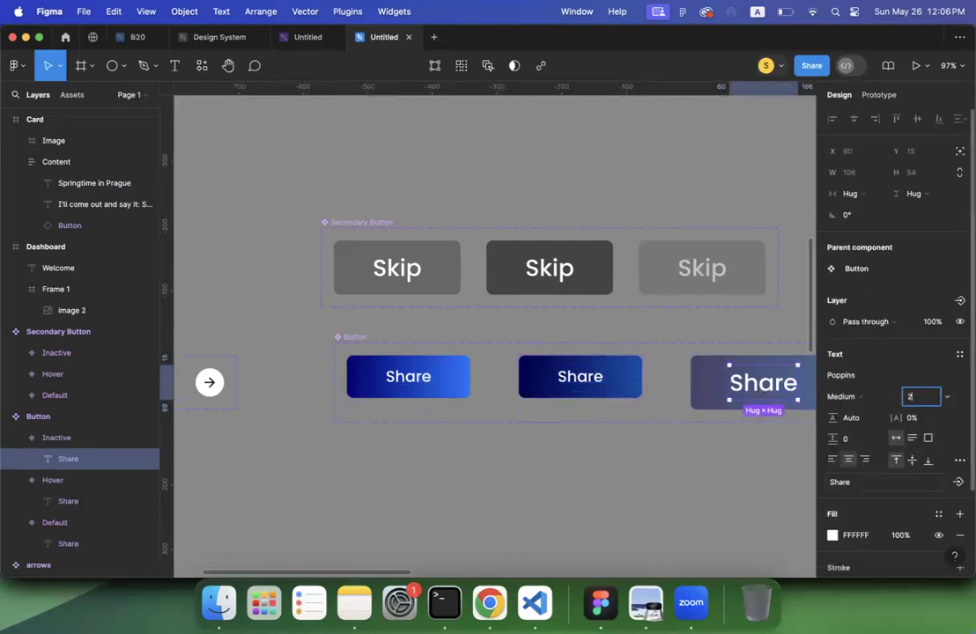
{"action": "type", "text": "4"}
{"action": "key", "text": "Return"}
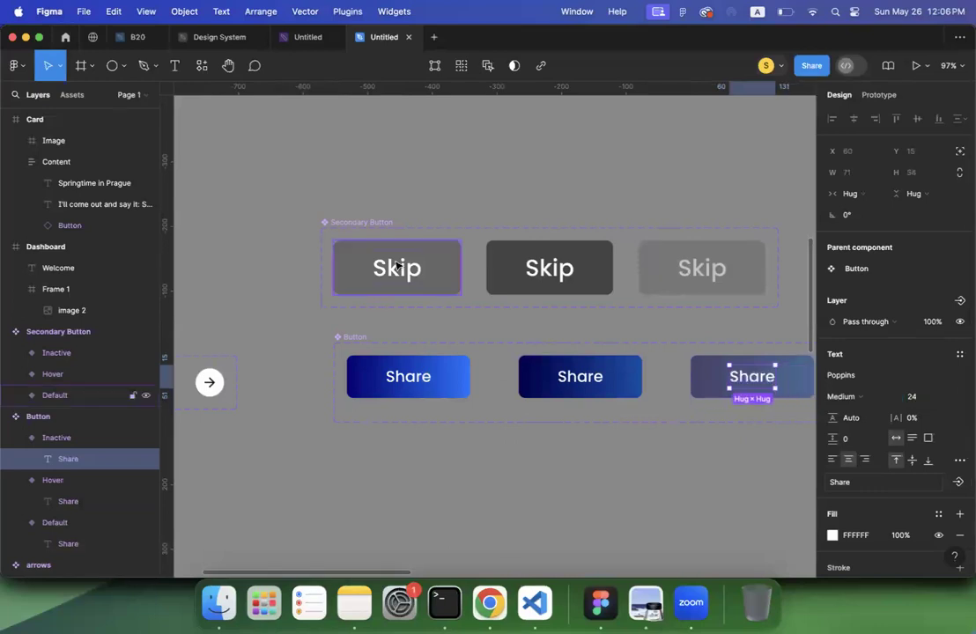
Step: Set the Skip labels in the Default, Hover and Inactive variants of the Secondary Button component to font size 24
{"action": "double_click", "coordinate": [396, 267]}
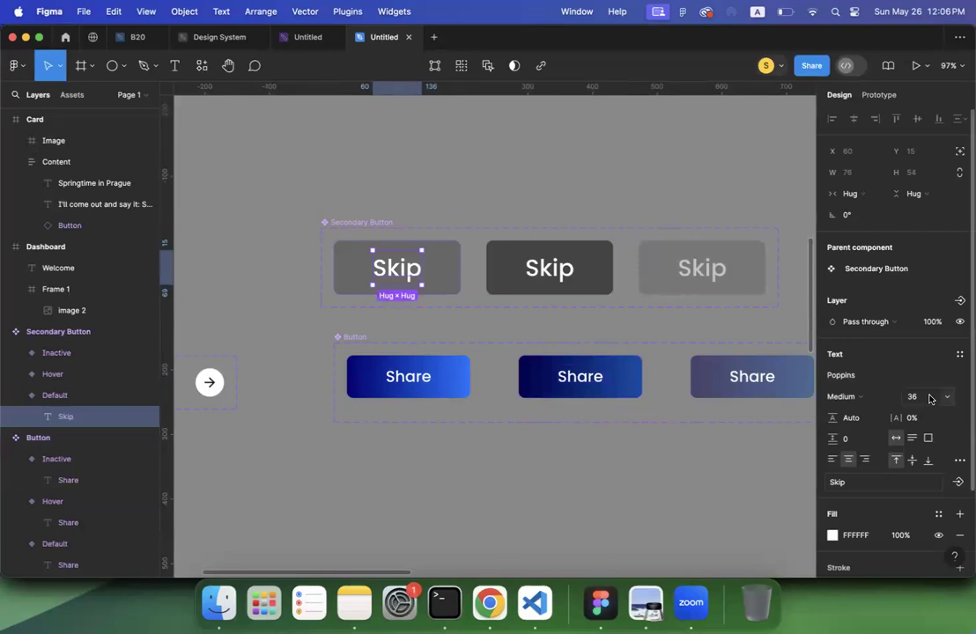
{"action": "left_click", "coordinate": [925, 396]}
{"action": "type", "text": "24"}
{"action": "left_click", "coordinate": [542, 270]}
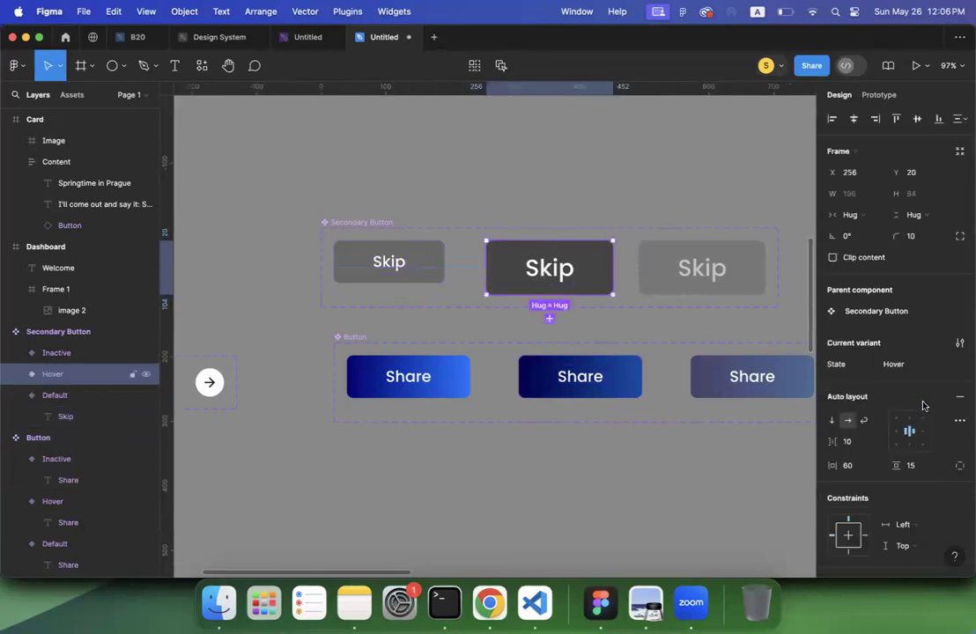
{"action": "double_click", "coordinate": [550, 268]}
{"action": "left_click", "coordinate": [923, 406]}
{"action": "type", "text": "24"}
{"action": "double_click", "coordinate": [702, 268]}
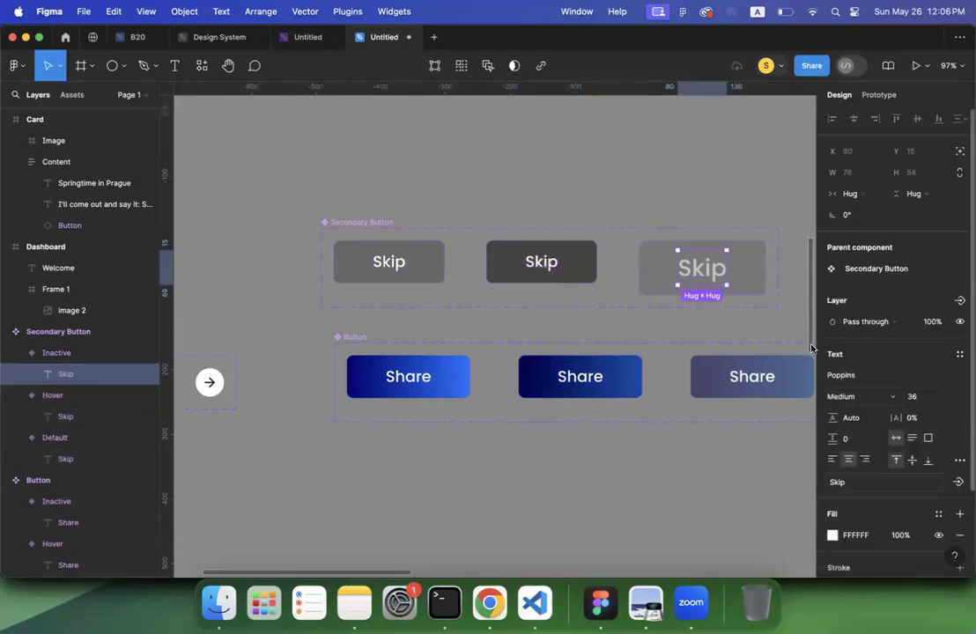
{"action": "left_click", "coordinate": [922, 399]}
{"action": "type", "text": "24"}
{"action": "key", "text": "Return"}
Step: Set the Skip buttons on onboarding screens 1 and 2 to Hug width and center them horizontally on their screens
{"action": "left_click", "coordinate": [504, 371]}
{"action": "scroll", "coordinate": [511, 366], "scroll_direction": "down", "scroll_amount": 3}
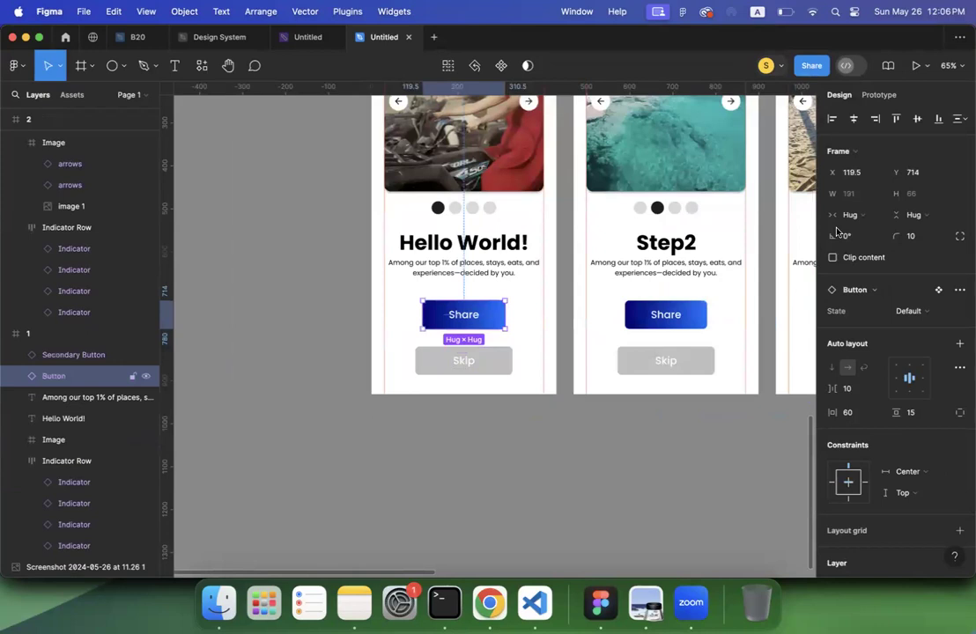
{"action": "left_click", "coordinate": [666, 361]}
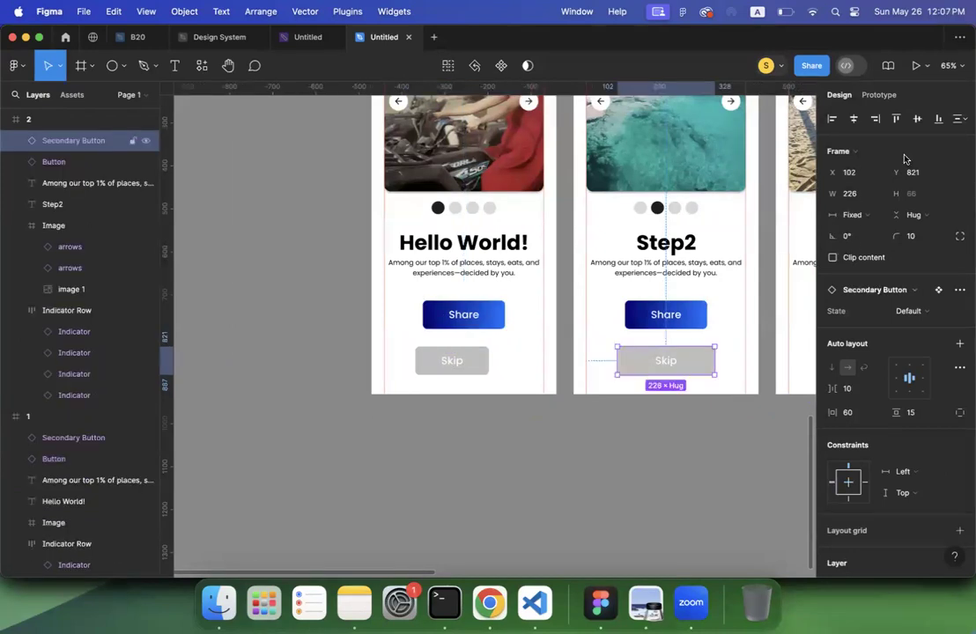
{"action": "left_click", "coordinate": [850, 119]}
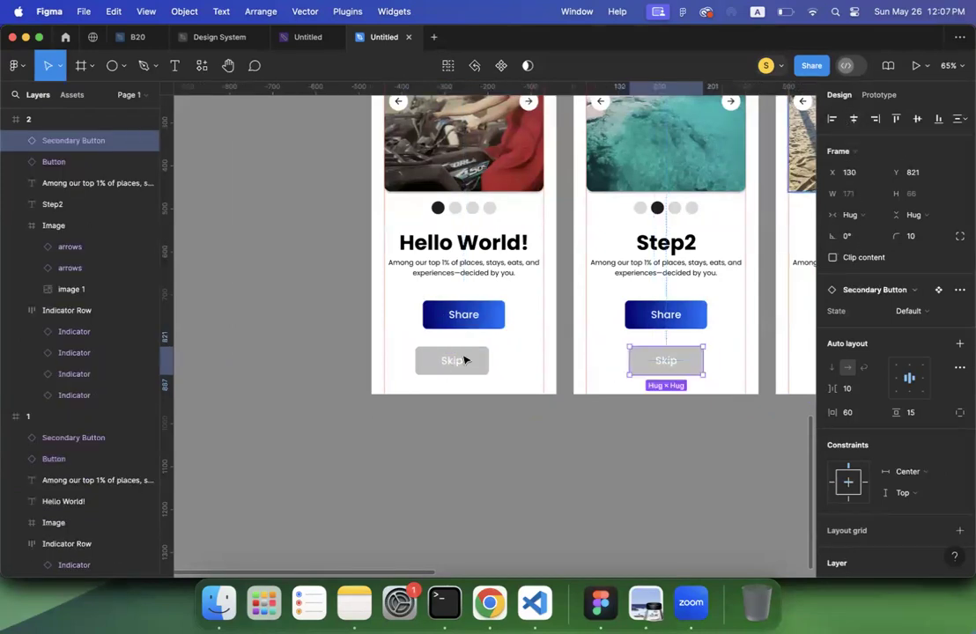
{"action": "left_click", "coordinate": [452, 360]}
{"action": "left_click", "coordinate": [855, 119]}
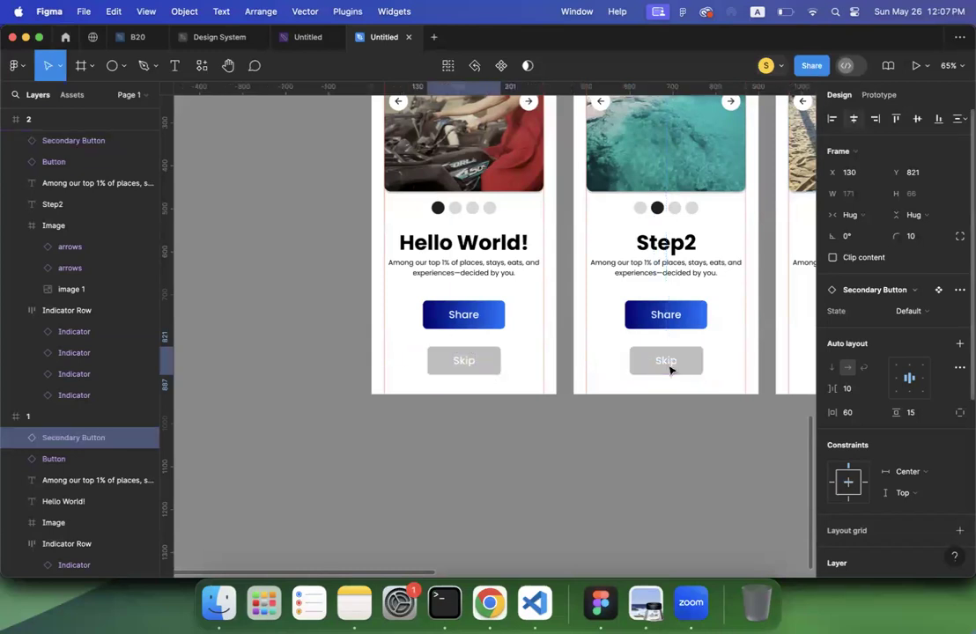
Step: Give the Skip buttons on onboarding screens 3 and 4 Hug width and horizontal center alignment
{"action": "left_click", "coordinate": [865, 213]}
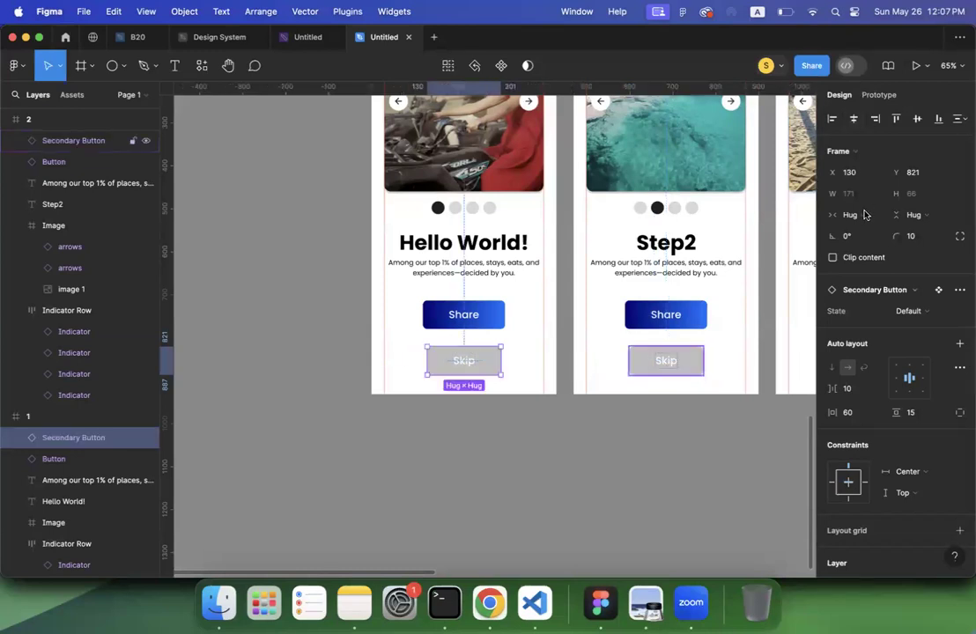
{"action": "left_click", "coordinate": [869, 235]}
{"action": "left_click", "coordinate": [855, 124]}
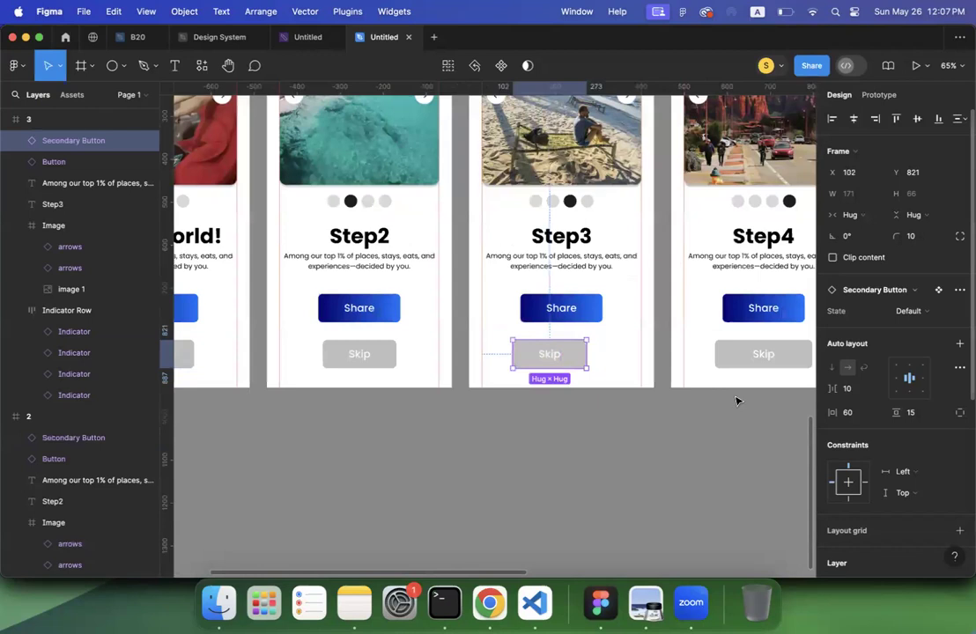
{"action": "left_click", "coordinate": [762, 354]}
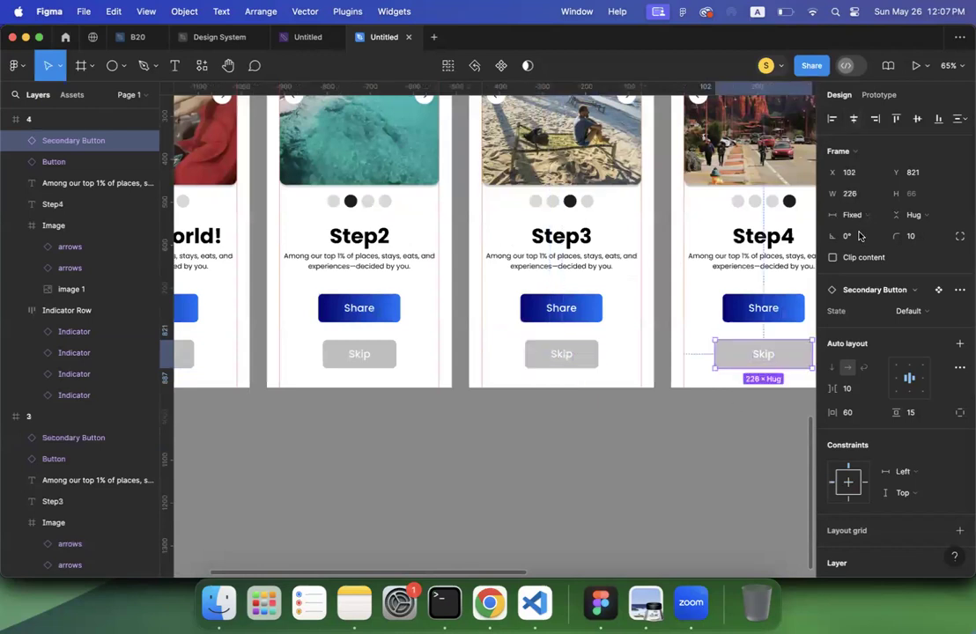
{"action": "left_click", "coordinate": [851, 214]}
{"action": "left_click", "coordinate": [869, 231]}
{"action": "left_click", "coordinate": [853, 121]}
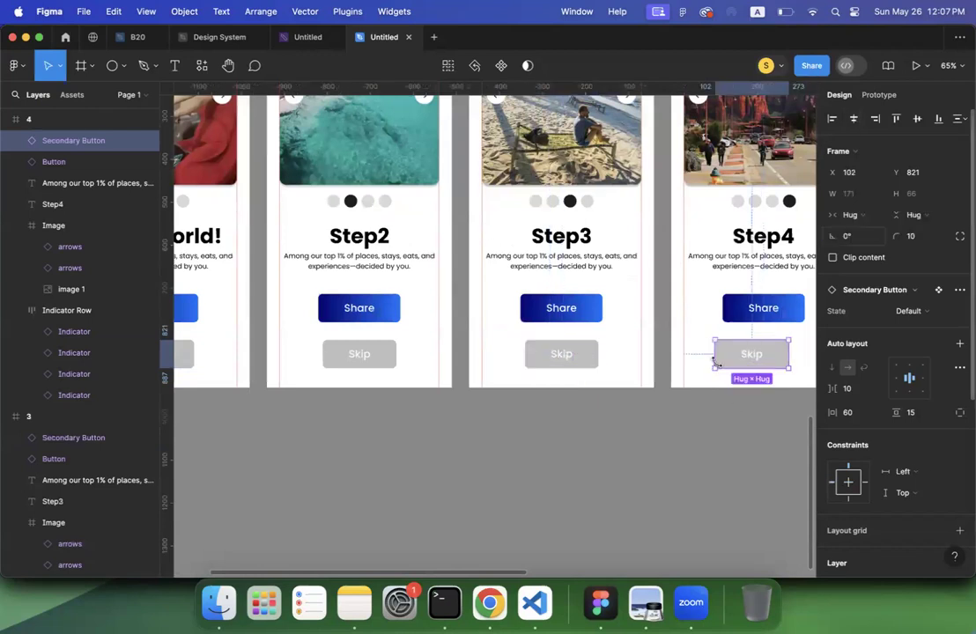
{"action": "scroll", "coordinate": [720, 367], "scroll_direction": "right", "scroll_amount": 5}
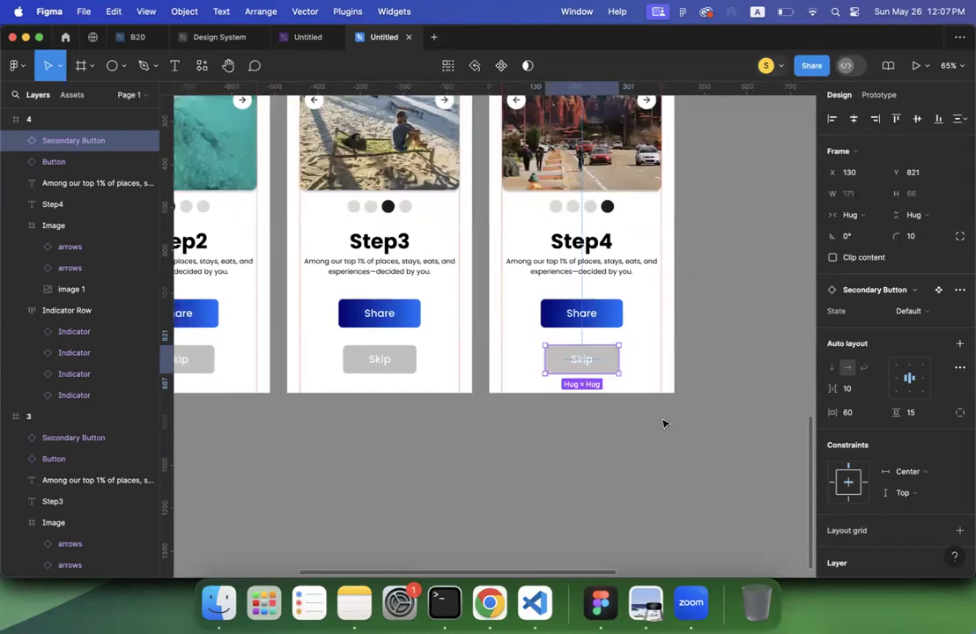
{"action": "scroll", "coordinate": [664, 424], "scroll_direction": "down", "scroll_amount": 5}
{"action": "left_click", "coordinate": [665, 424]}
Step: Review the onboarding screens, the Share button in the Prague card and the Card frame's properties
{"action": "scroll", "coordinate": [665, 423], "scroll_direction": "up", "scroll_amount": 2}
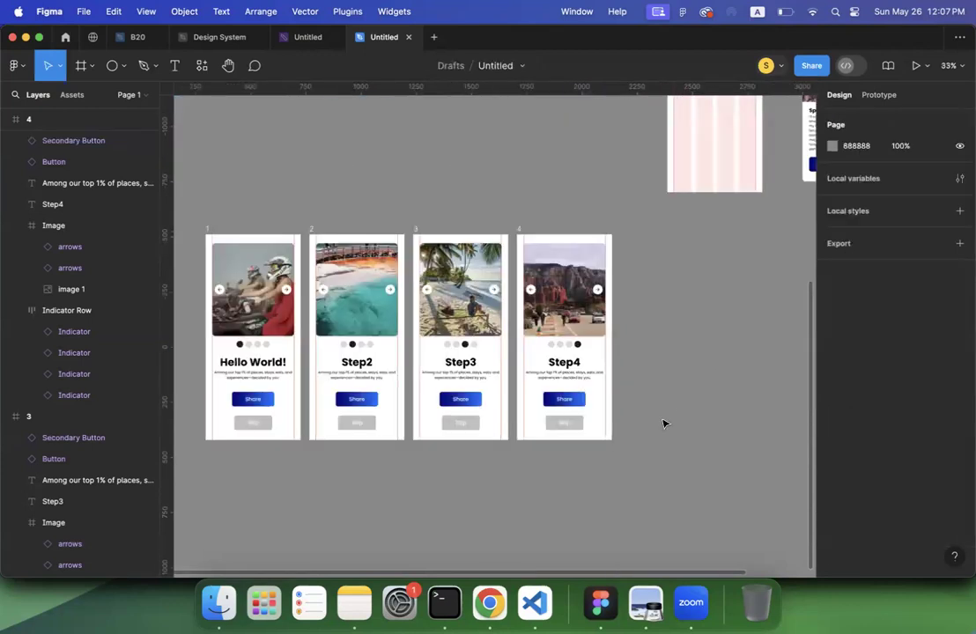
{"action": "scroll", "coordinate": [575, 335], "scroll_direction": "right", "scroll_amount": 6}
{"action": "scroll", "coordinate": [575, 334], "scroll_direction": "up", "scroll_amount": 5}
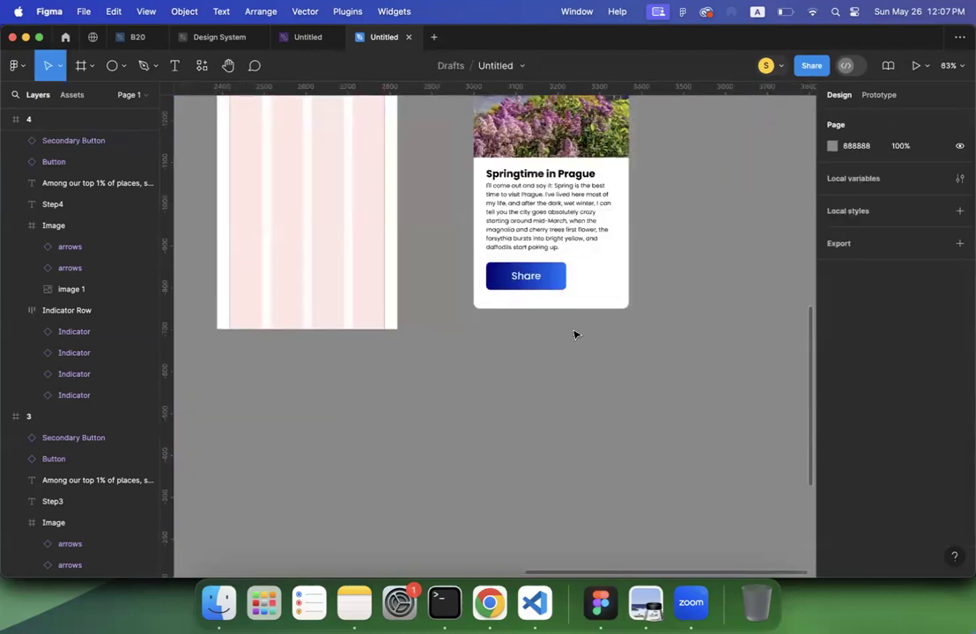
{"action": "scroll", "coordinate": [549, 417], "scroll_direction": "up", "scroll_amount": 2}
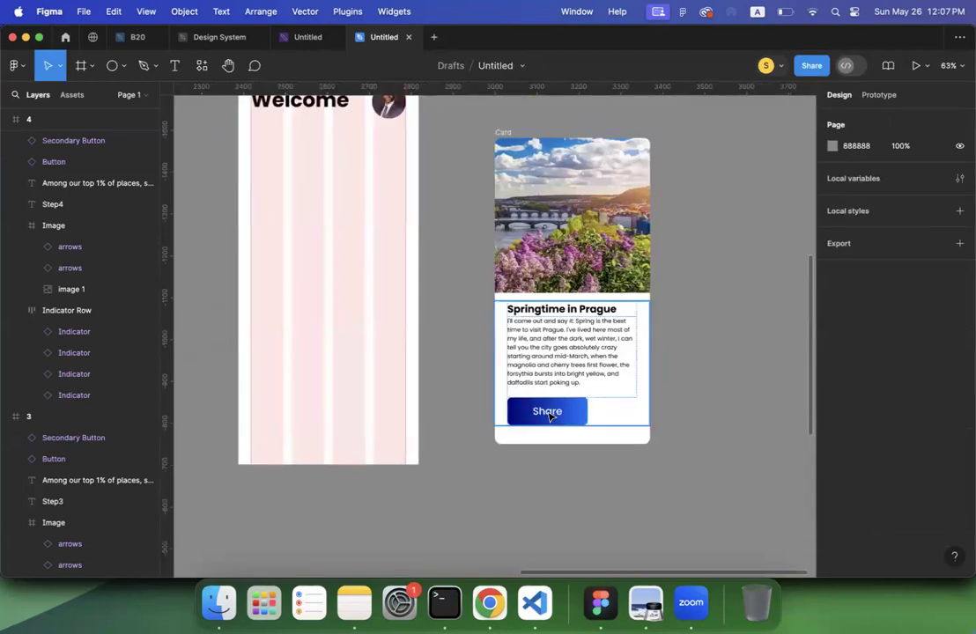
{"action": "left_click", "coordinate": [549, 416]}
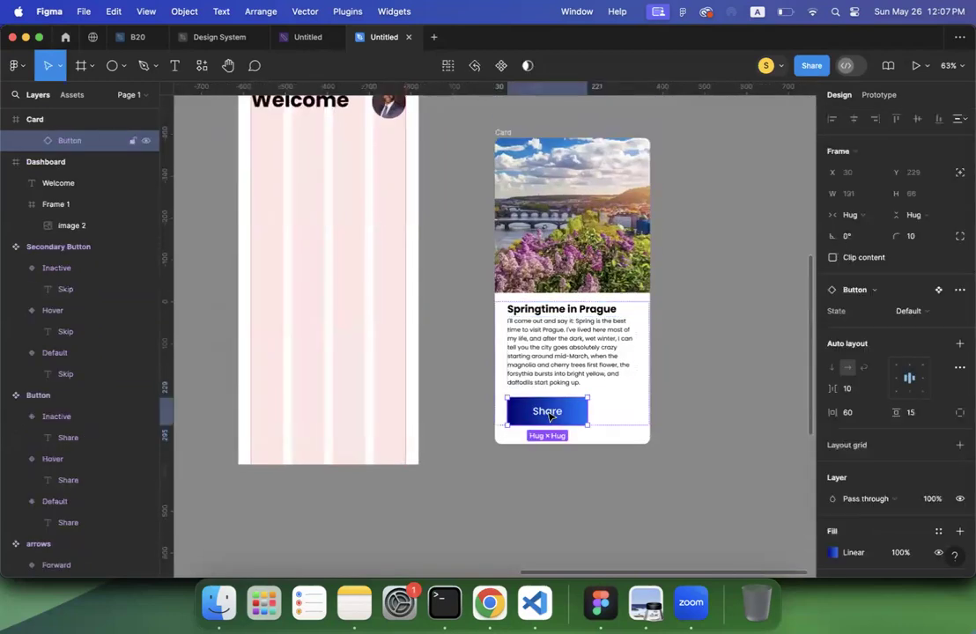
{"action": "left_click", "coordinate": [714, 355]}
{"action": "scroll", "coordinate": [712, 354], "scroll_direction": "down", "scroll_amount": 3}
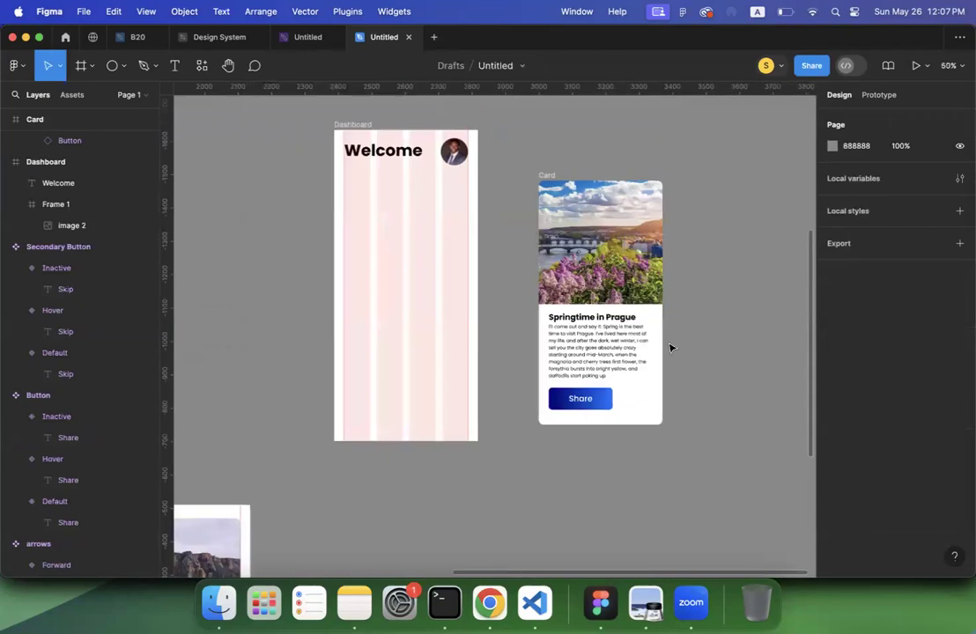
{"action": "scroll", "coordinate": [670, 348], "scroll_direction": "right", "scroll_amount": 2}
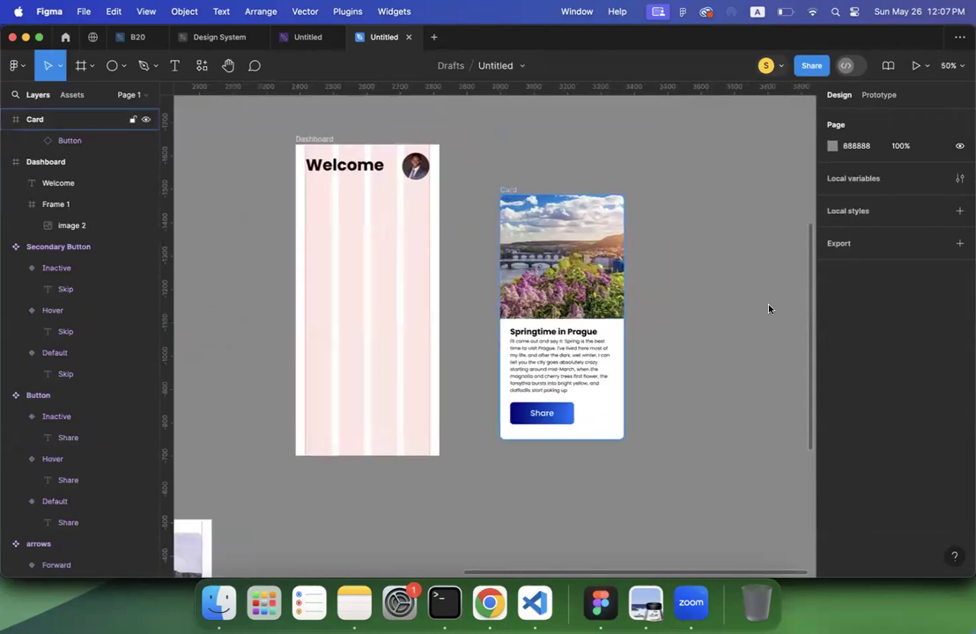
{"action": "left_click", "coordinate": [509, 190]}
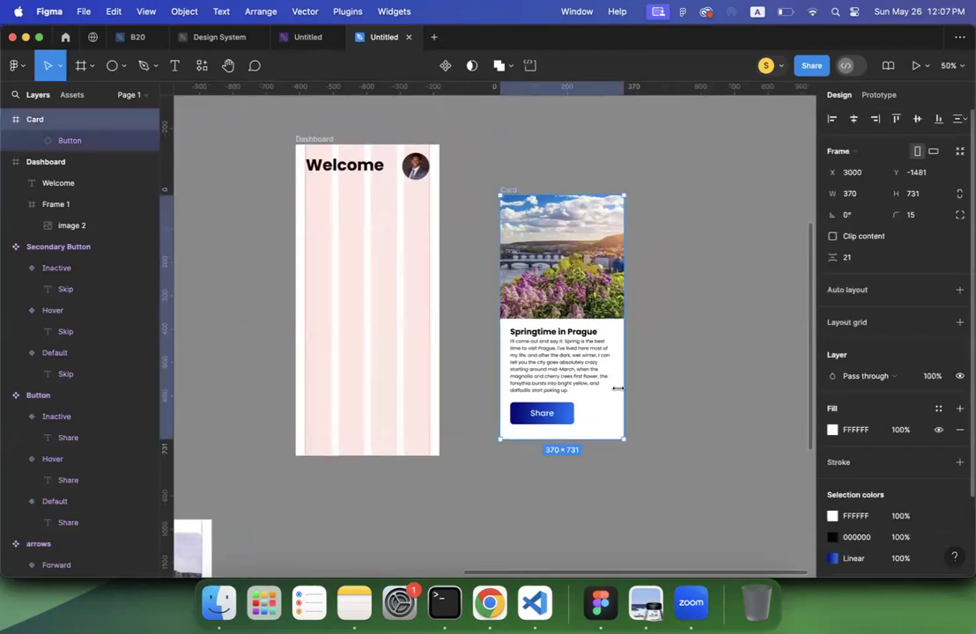
{"action": "scroll", "coordinate": [897, 427], "scroll_direction": "down", "scroll_amount": 2}
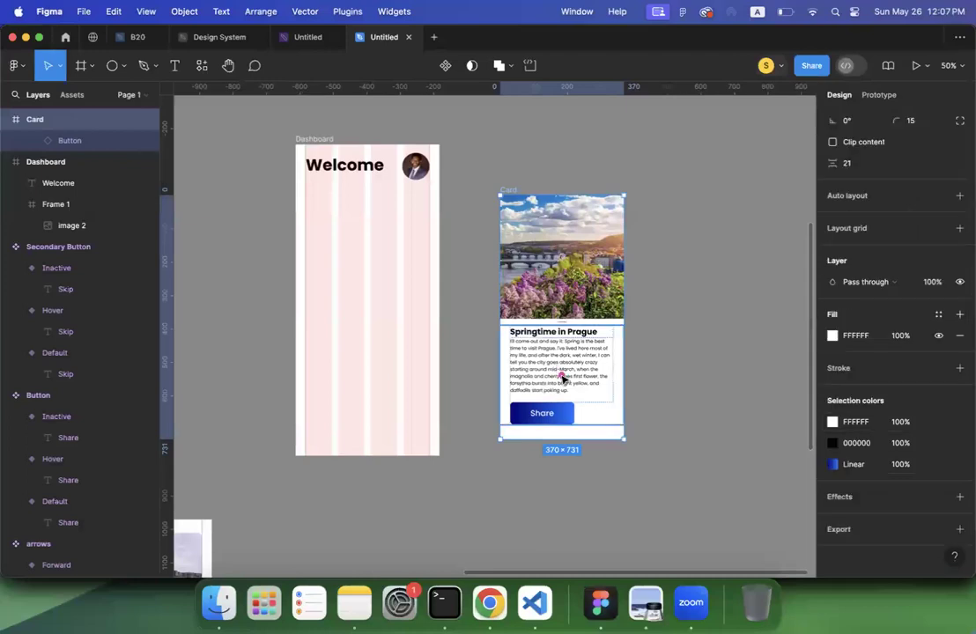
{"action": "left_click", "coordinate": [703, 379]}
Step: Set the vertical gap between items in the Card's Content auto layout to 10
{"action": "left_click", "coordinate": [578, 370]}
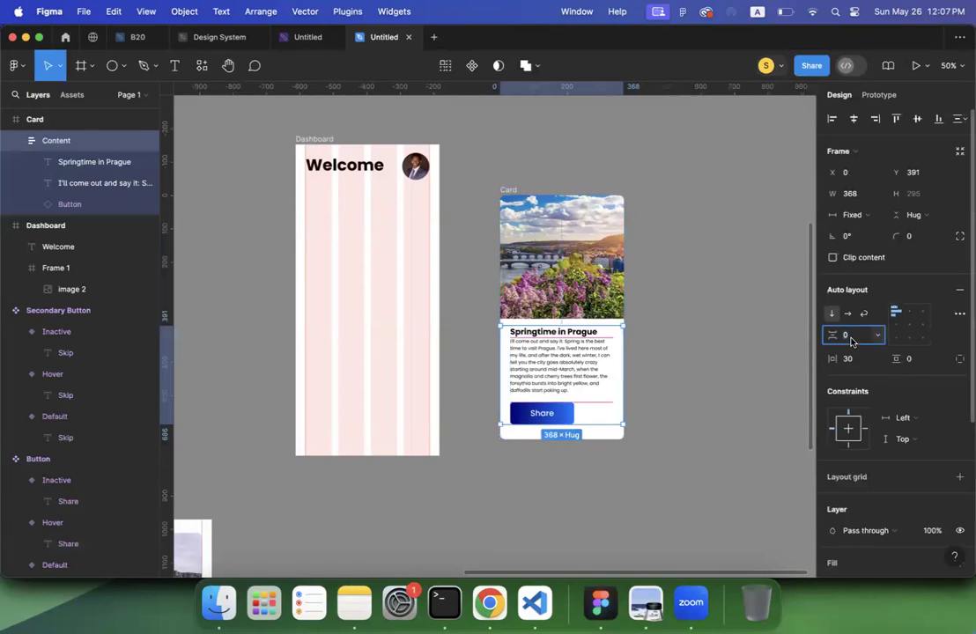
{"action": "left_click", "coordinate": [851, 335]}
{"action": "type", "text": "10"}
{"action": "key", "text": "Return"}
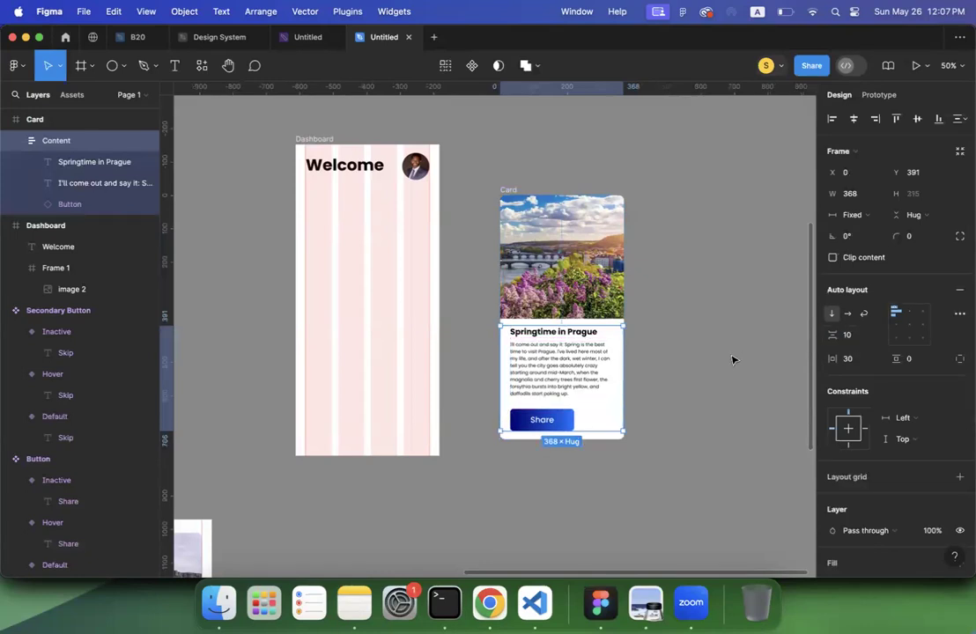
{"action": "key", "text": "Escape"}
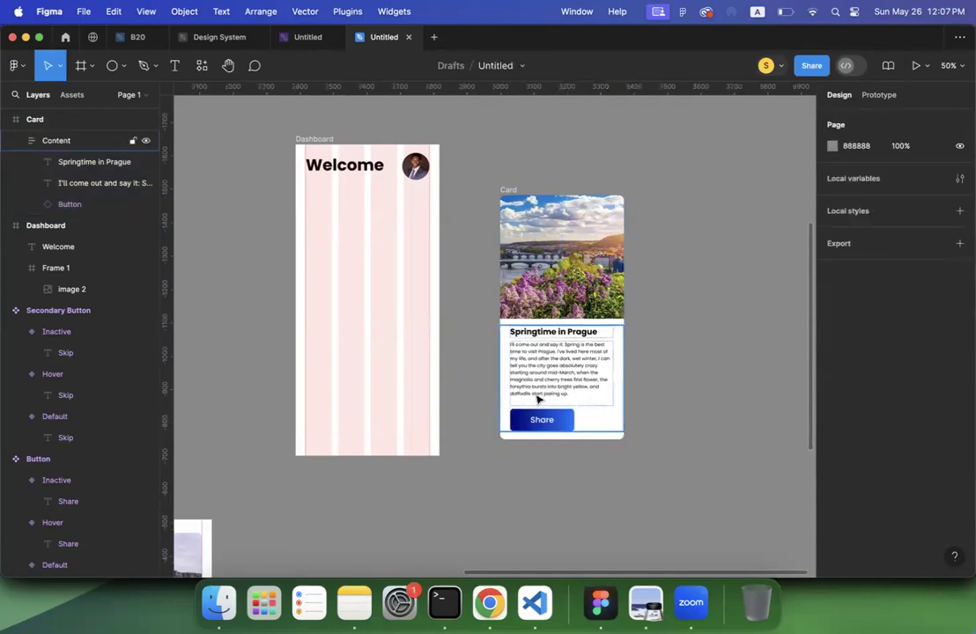
Step: Try reducing the article paragraph's box to a height of 168 and undo the change
{"action": "double_click", "coordinate": [537, 399]}
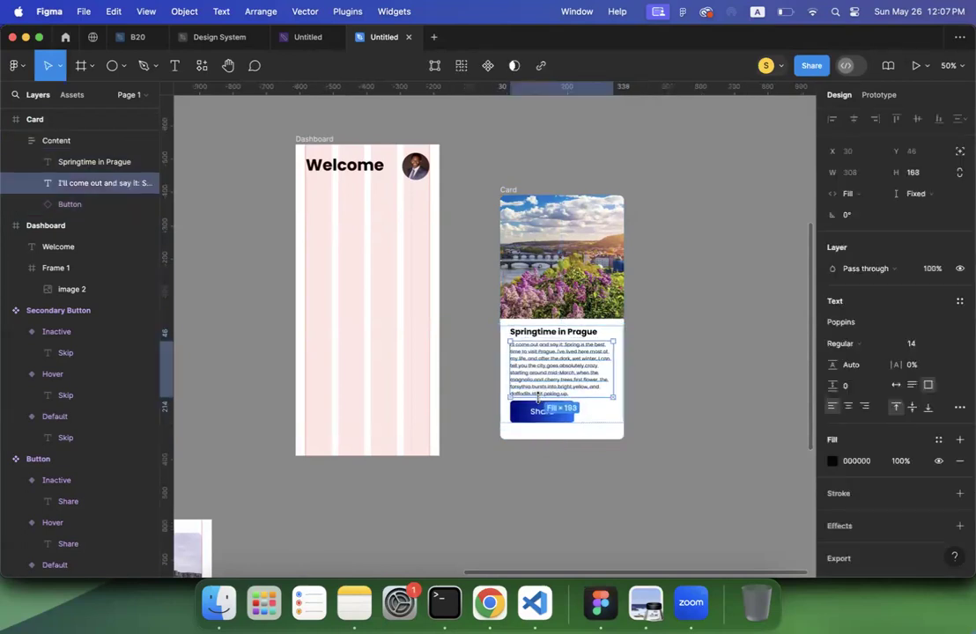
{"action": "key", "text": "Escape"}
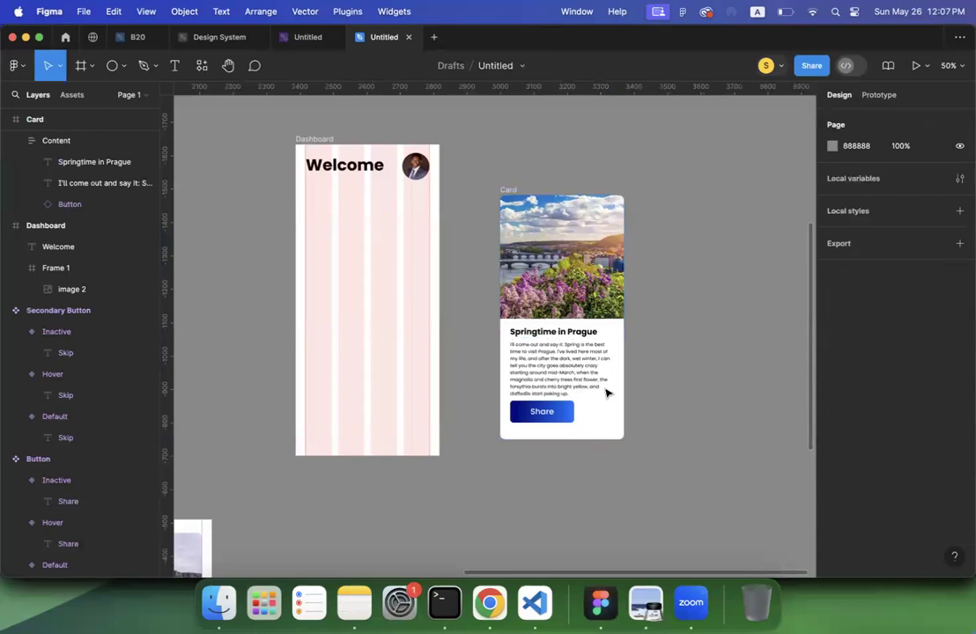
{"action": "scroll", "coordinate": [527, 281], "scroll_direction": "up", "scroll_amount": 5}
{"action": "scroll", "coordinate": [527, 281], "scroll_direction": "down", "scroll_amount": 2}
{"action": "left_click", "coordinate": [530, 294]}
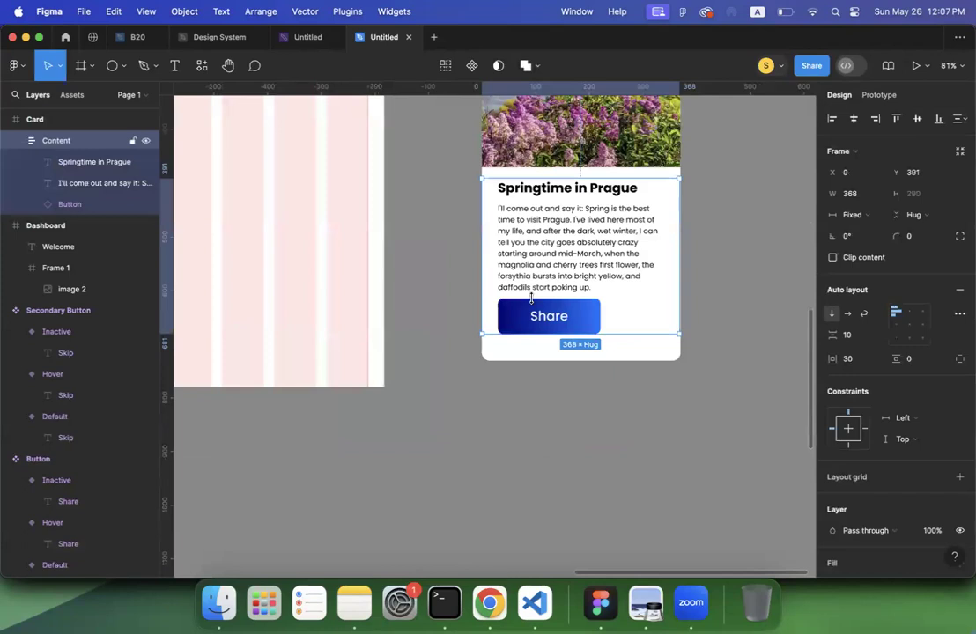
{"action": "double_click", "coordinate": [537, 293]}
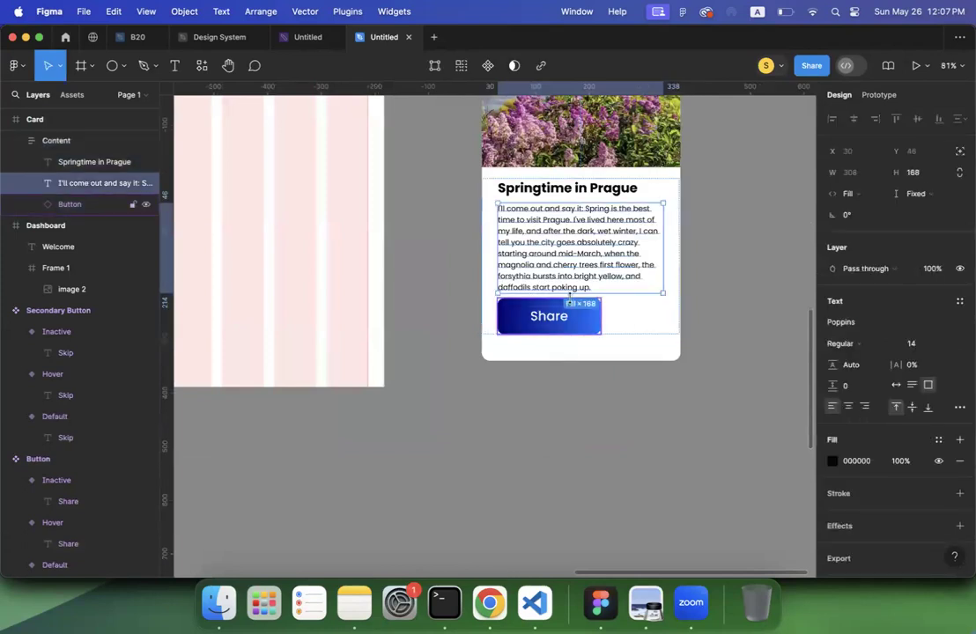
{"action": "left_click", "coordinate": [570, 298]}
{"action": "left_click", "coordinate": [576, 289]}
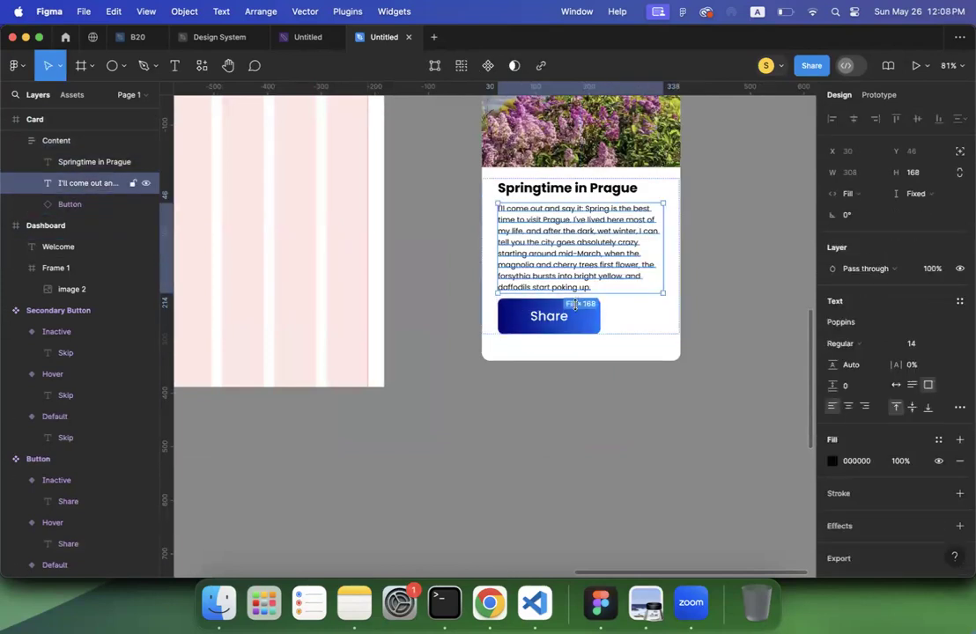
{"action": "key", "text": "super+z"}
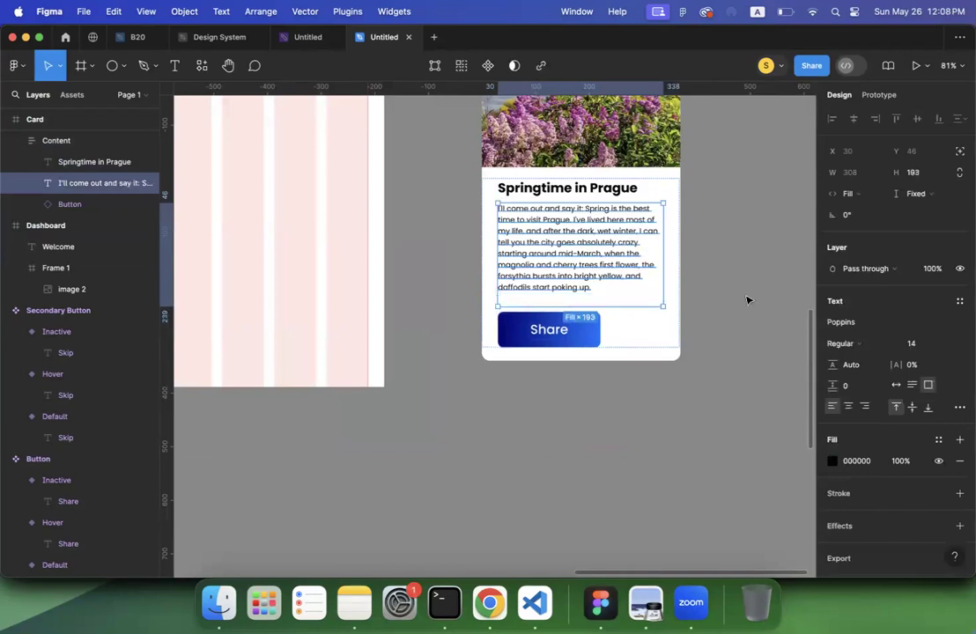
{"action": "left_click", "coordinate": [747, 300]}
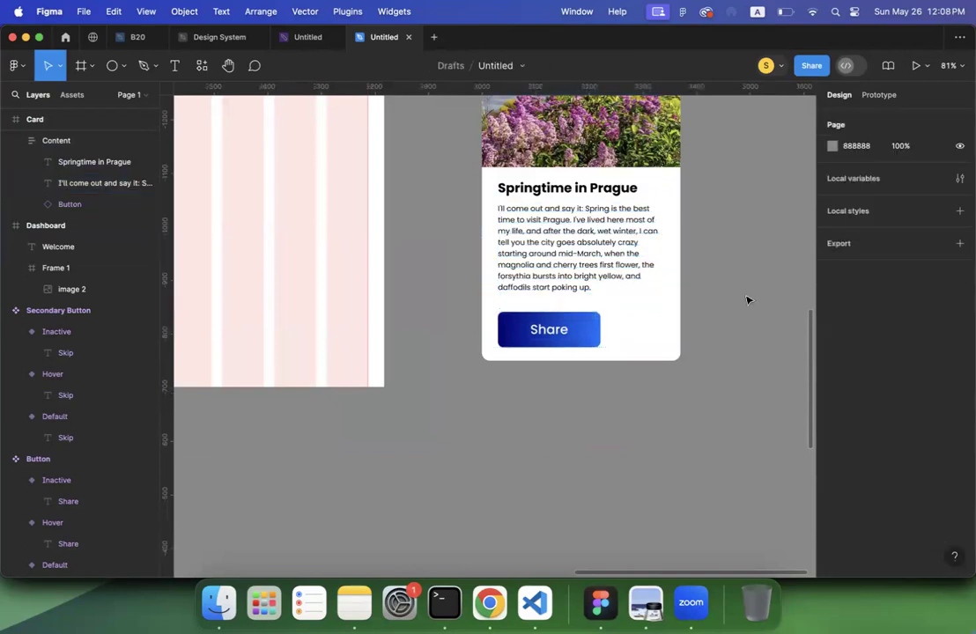
Step: Add an effect to the Card frame
{"action": "scroll", "coordinate": [747, 300], "scroll_direction": "down", "scroll_amount": 3}
{"action": "scroll", "coordinate": [738, 283], "scroll_direction": "up", "scroll_amount": 2}
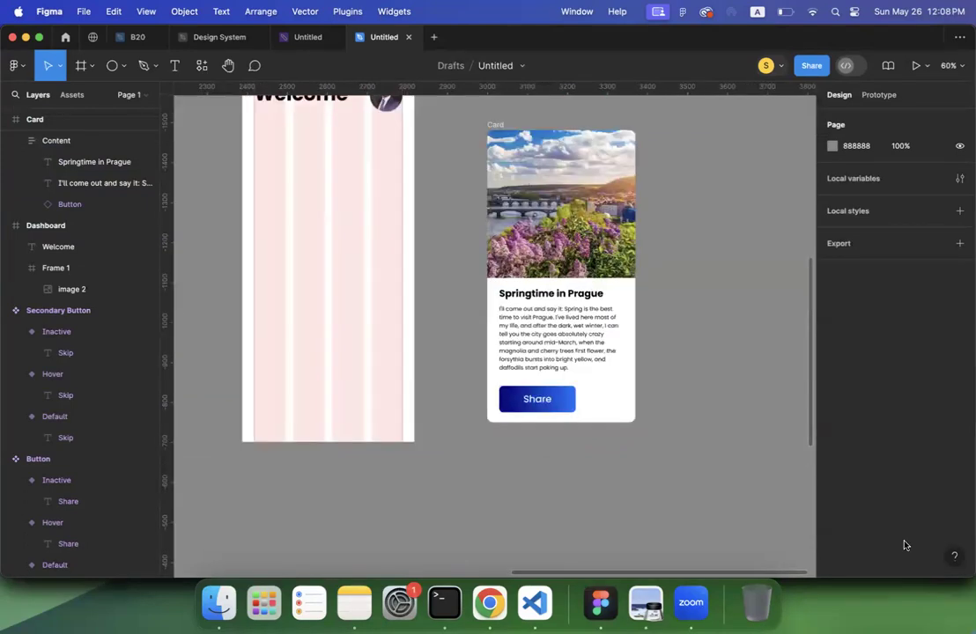
{"action": "left_click", "coordinate": [536, 374]}
{"action": "scroll", "coordinate": [888, 510], "scroll_direction": "down", "scroll_amount": 2}
{"action": "left_click", "coordinate": [959, 495]}
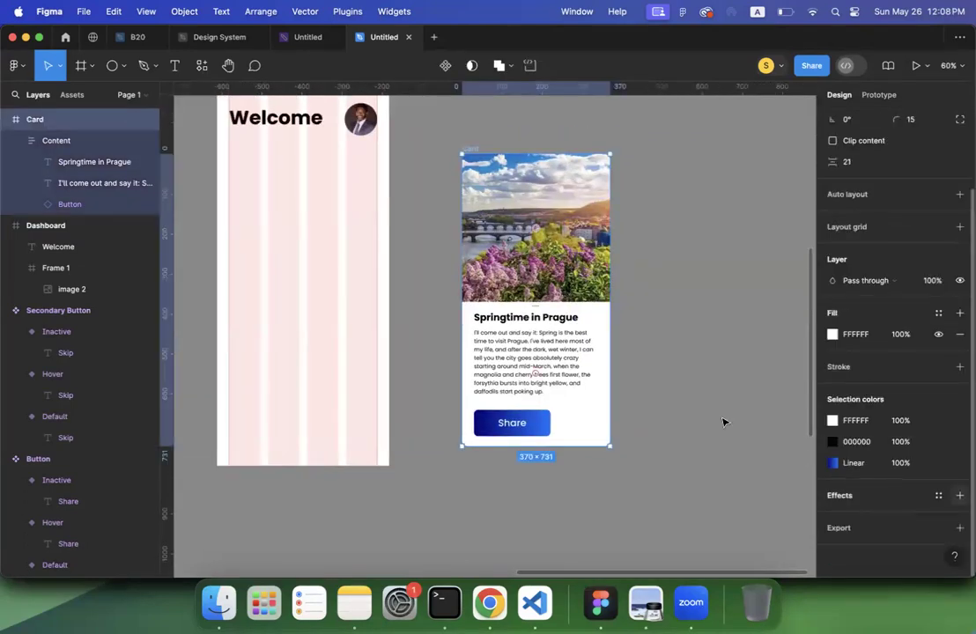
{"action": "left_click", "coordinate": [676, 417]}
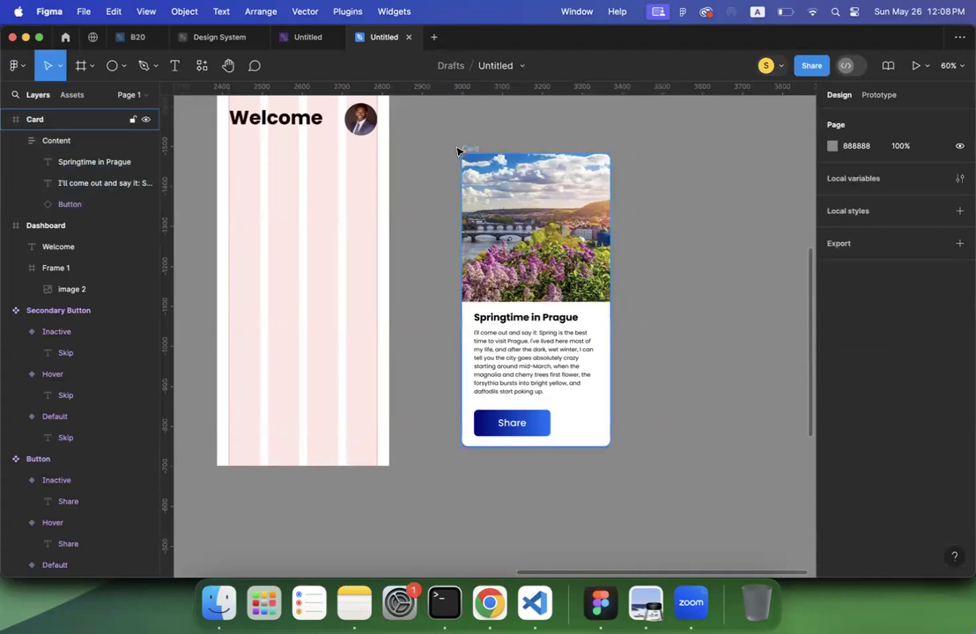
Step: Move the Card frame beside the Dashboard screen to about X 3056, Y -1464
{"action": "left_click_drag", "start_coordinate": [457, 152], "coordinate": [422, 156]}
{"action": "left_click_drag", "start_coordinate": [240, 154], "coordinate": [491, 153]}
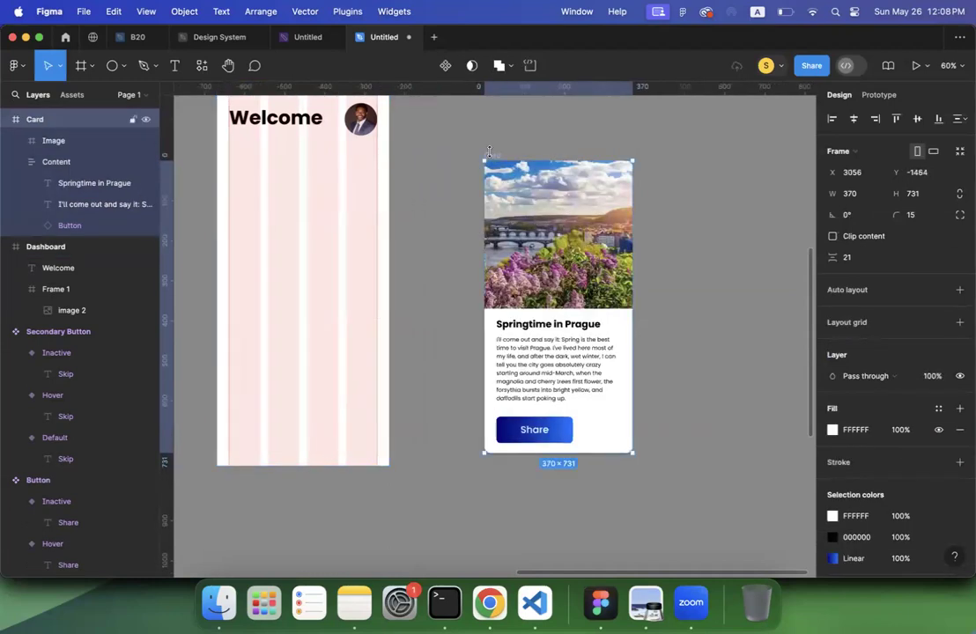
{"action": "scroll", "coordinate": [490, 153], "scroll_direction": "right", "scroll_amount": 2}
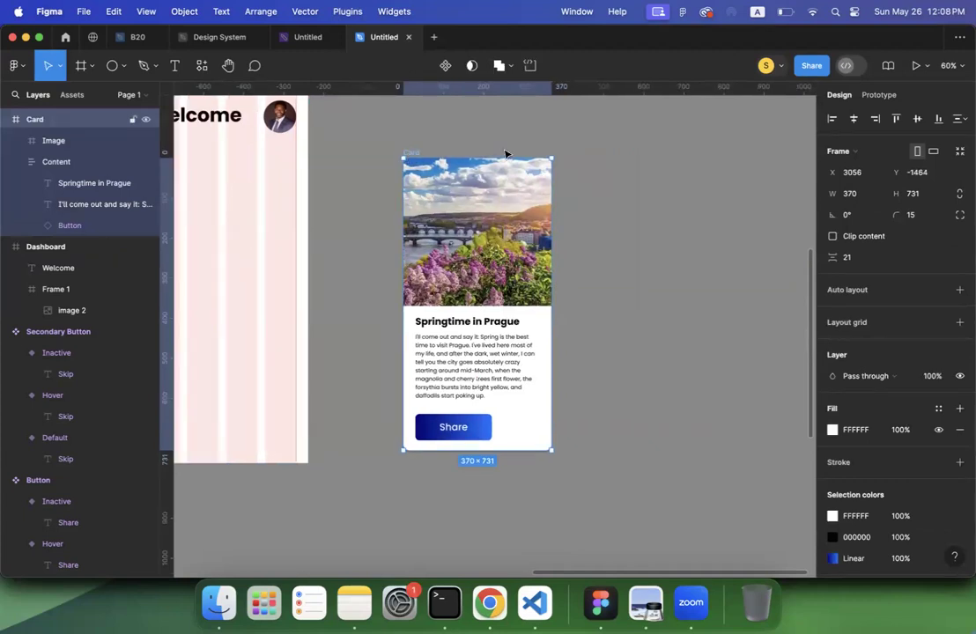
Step: Duplicate the Card and arrange the two cards side by side at about X 3020 and X 3417, Y -1464
{"action": "key", "text": "super+d"}
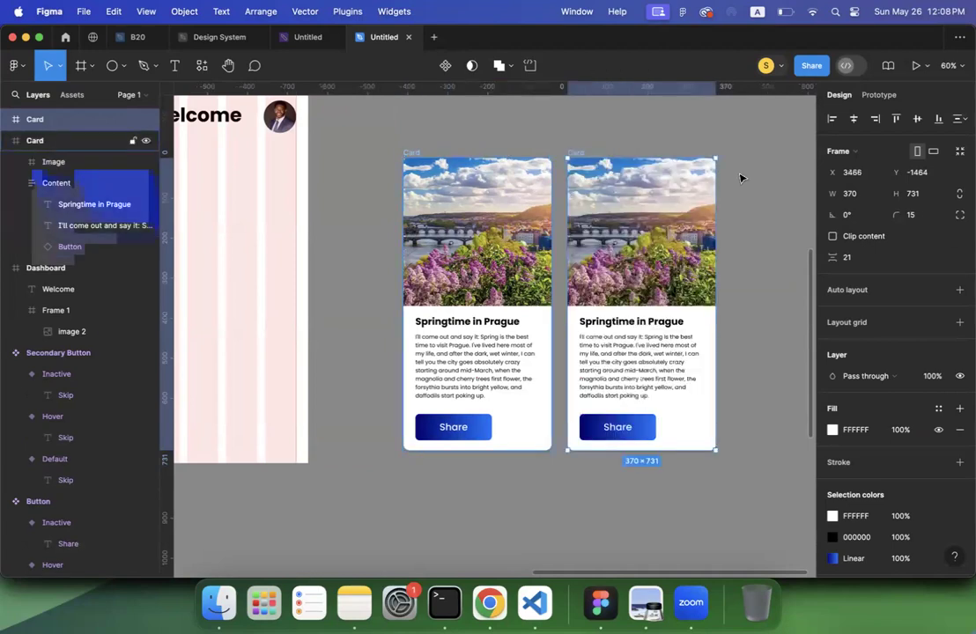
{"action": "left_click_drag", "start_coordinate": [410, 153], "coordinate": [804, 153]}
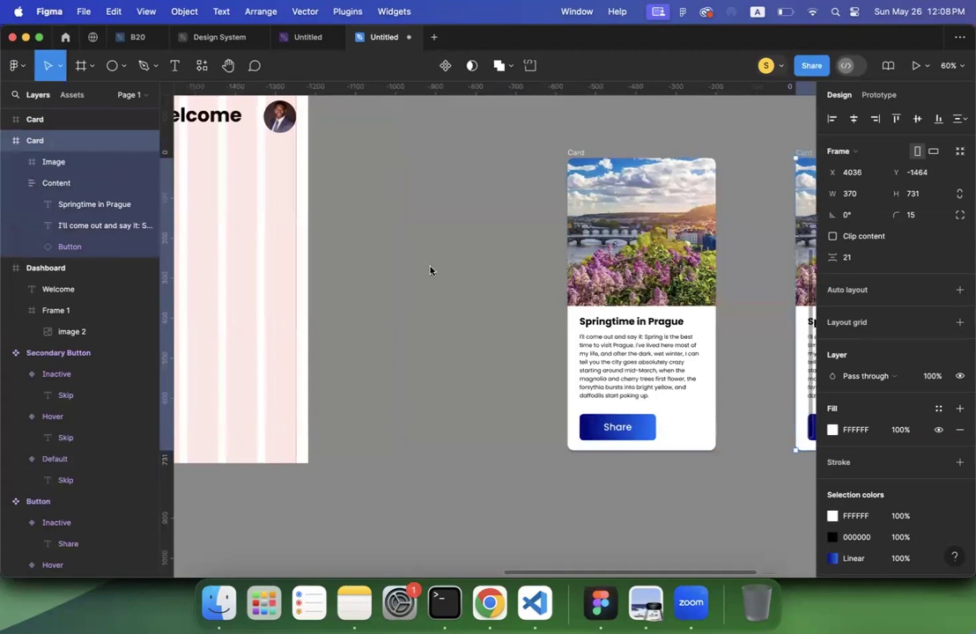
{"action": "key", "text": "super+z"}
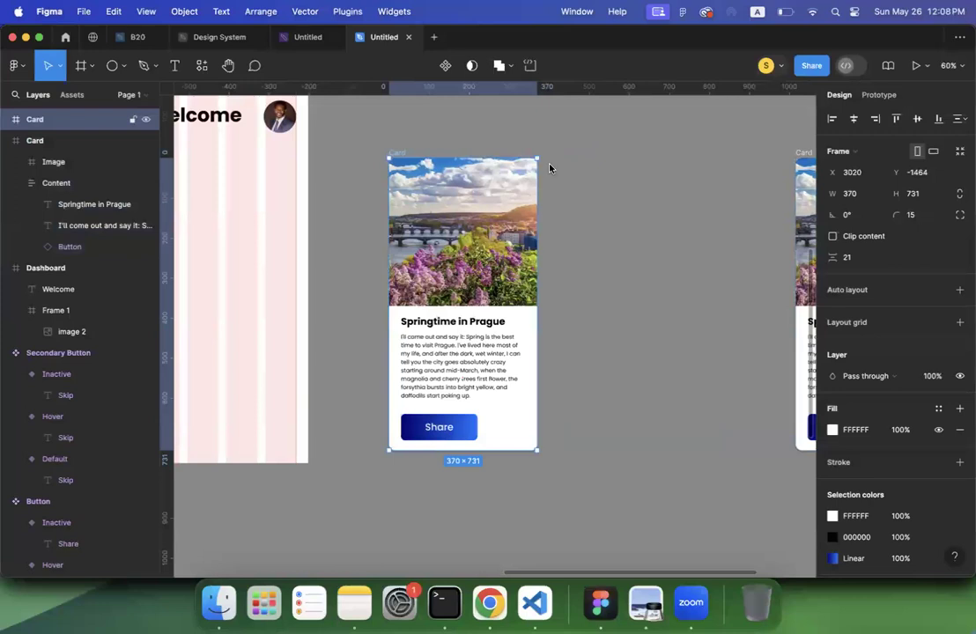
{"action": "right_click", "coordinate": [395, 151]}
{"action": "left_click", "coordinate": [632, 170]}
{"action": "left_click", "coordinate": [631, 170]}
{"action": "scroll", "coordinate": [632, 170], "scroll_direction": "down", "scroll_amount": 3}
{"action": "left_click_drag", "start_coordinate": [638, 165], "coordinate": [478, 167]}
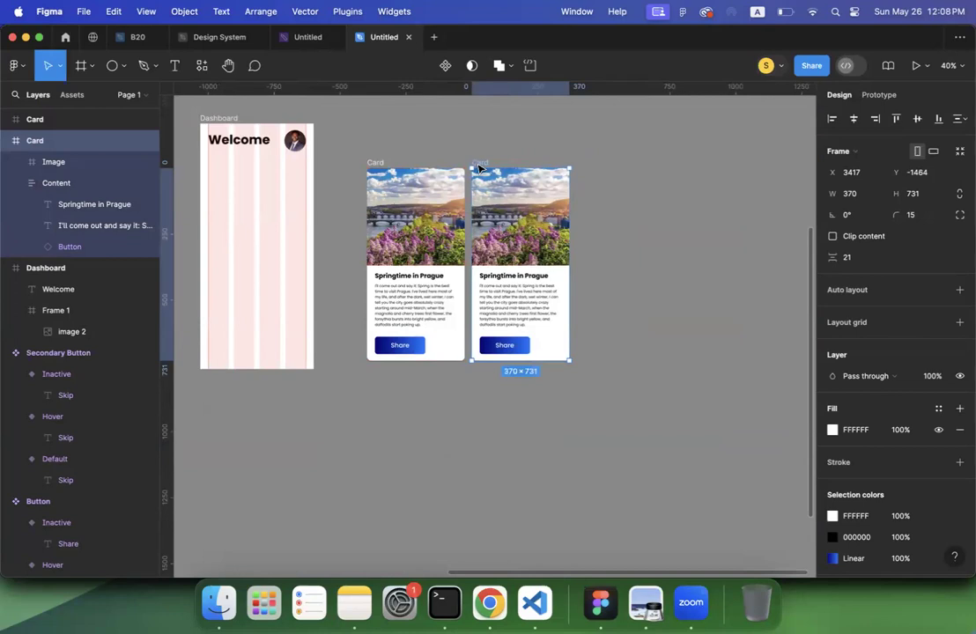
Step: Duplicate the second Card twice along the same row to make four cards, with the last at X 4237, Y -1464
{"action": "scroll", "coordinate": [479, 167], "scroll_direction": "up", "scroll_amount": 3}
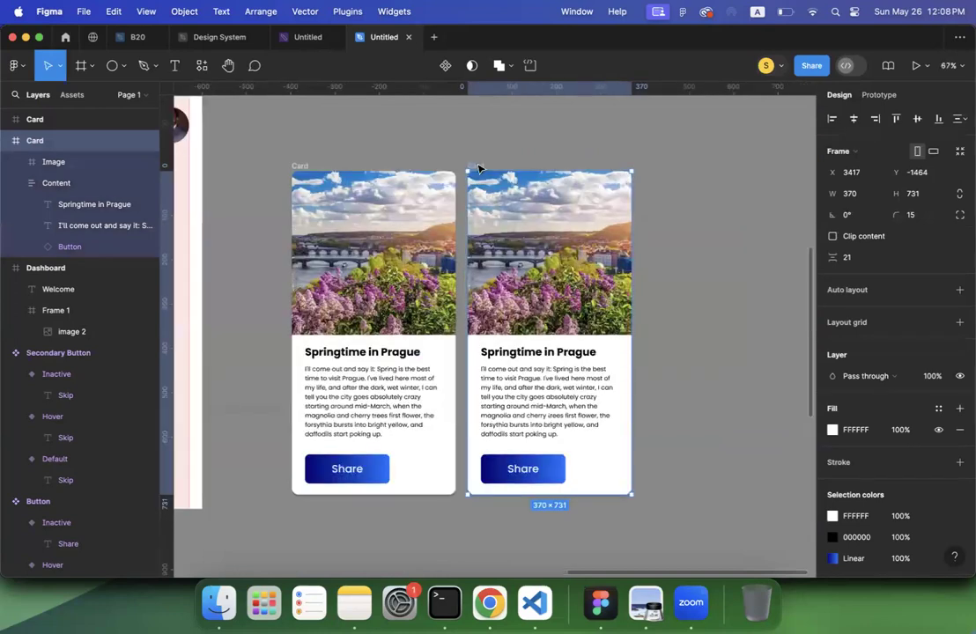
{"action": "key", "text": "super+d"}
{"action": "key", "text": "super+d"}
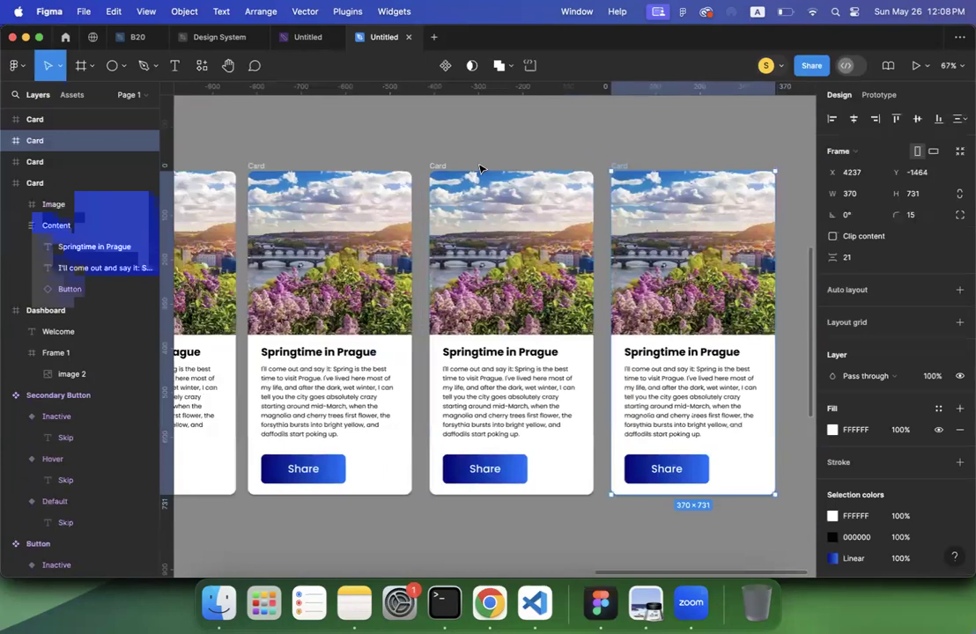
{"action": "scroll", "coordinate": [478, 167], "scroll_direction": "down", "scroll_amount": 3}
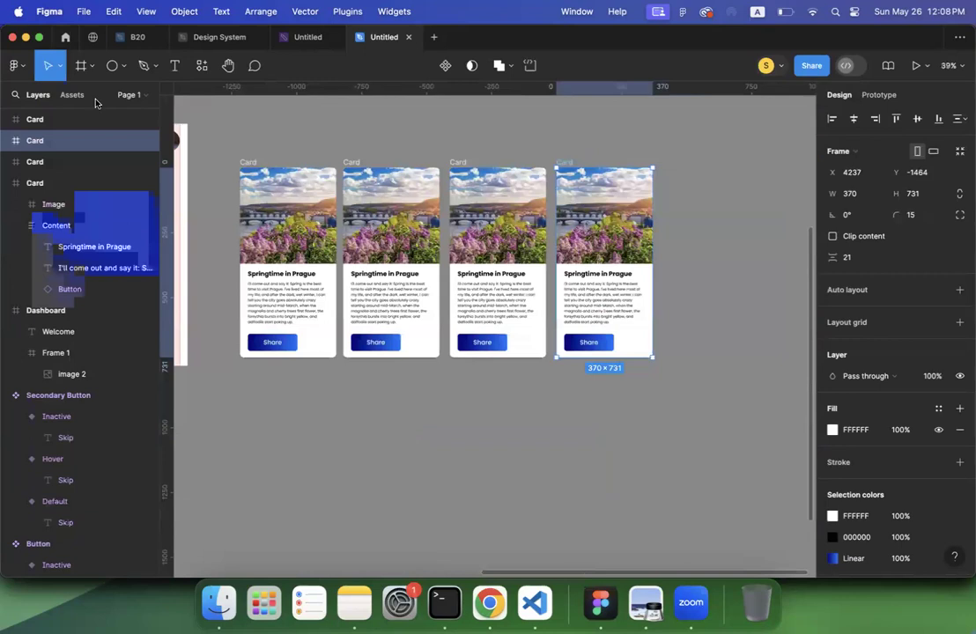
{"action": "scroll", "coordinate": [282, 223], "scroll_direction": "up", "scroll_amount": 3}
Step: Switch to Tripadvisor in Chrome and bring resort, street market and desert quad photos into the second, third and fourth cards' image frames in Figma
{"action": "key", "text": "super+Tab"}
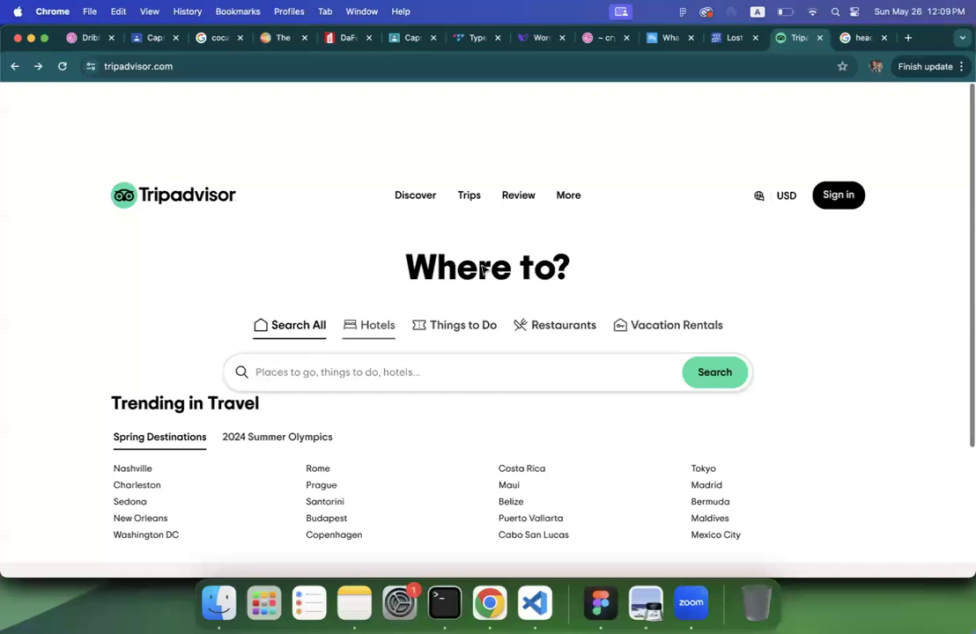
{"action": "scroll", "coordinate": [482, 269], "scroll_direction": "down", "scroll_amount": 10}
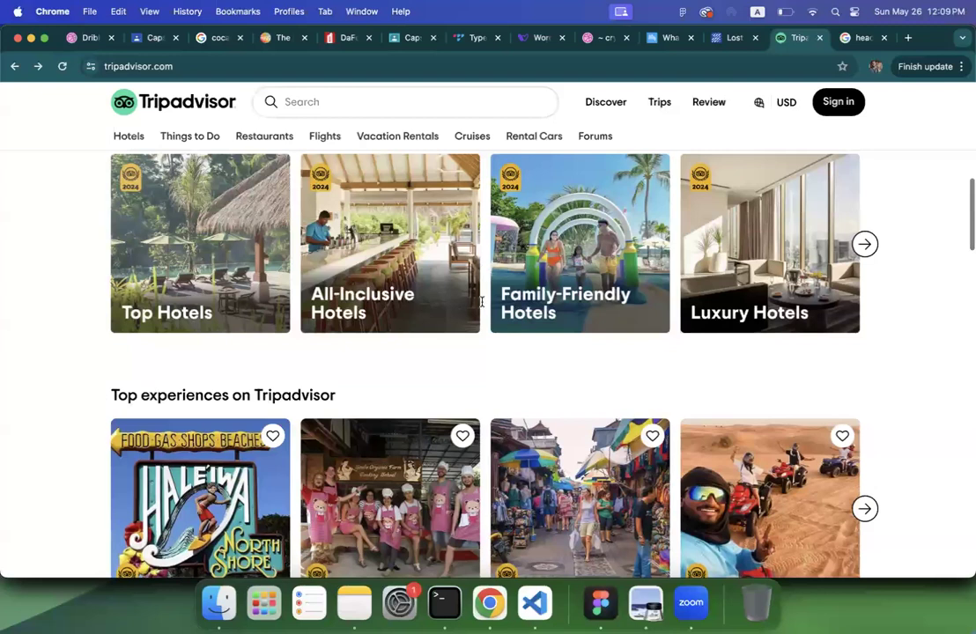
{"action": "scroll", "coordinate": [481, 302], "scroll_direction": "up", "scroll_amount": 2}
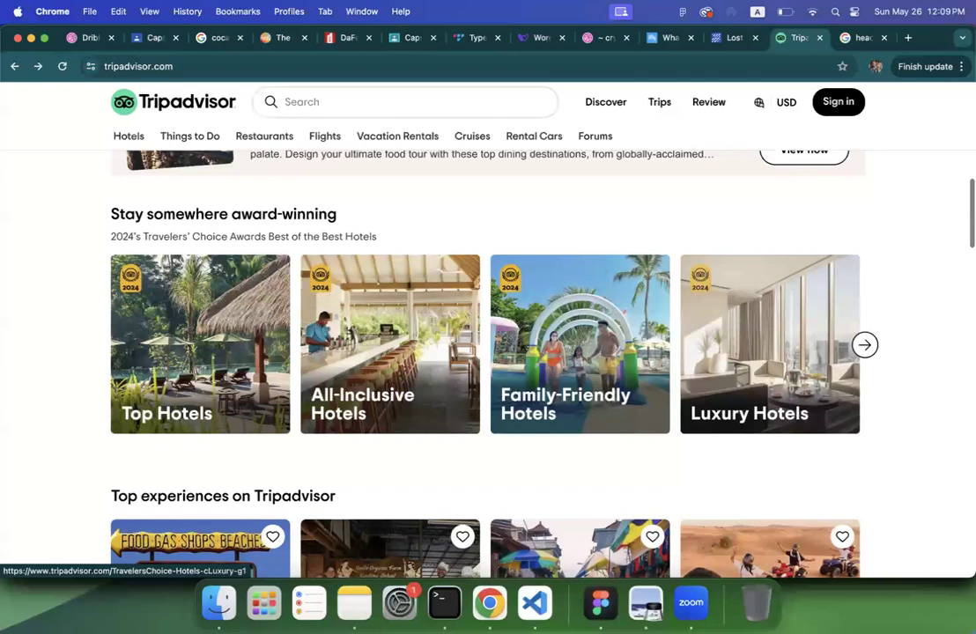
{"action": "key", "text": "super+Tab"}
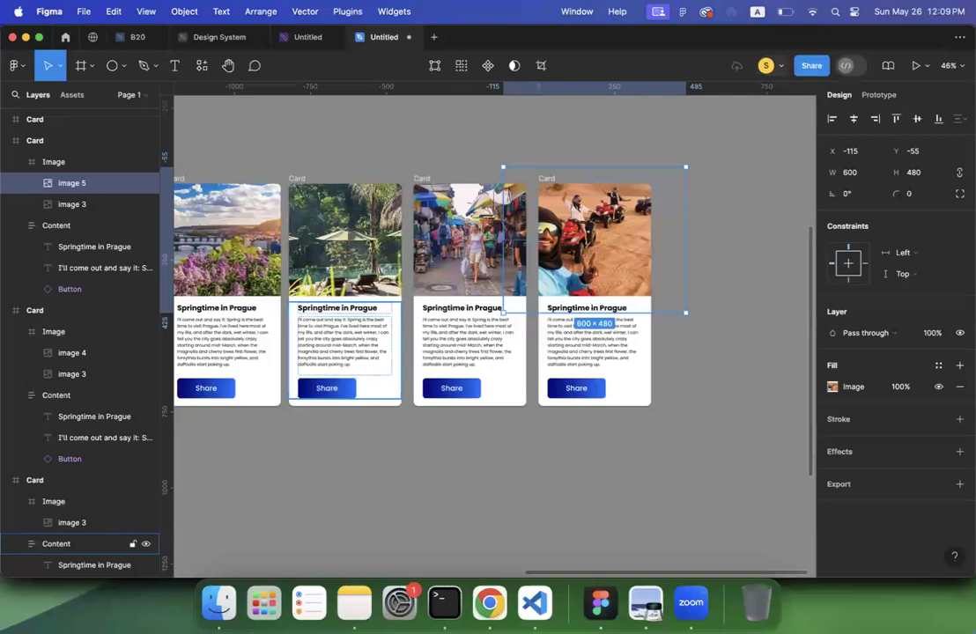
Step: Check the Tripadvisor listings, then retitle the second card Kerala, the third Ubud and the fourth Dubai
{"action": "key", "text": "super+Tab"}
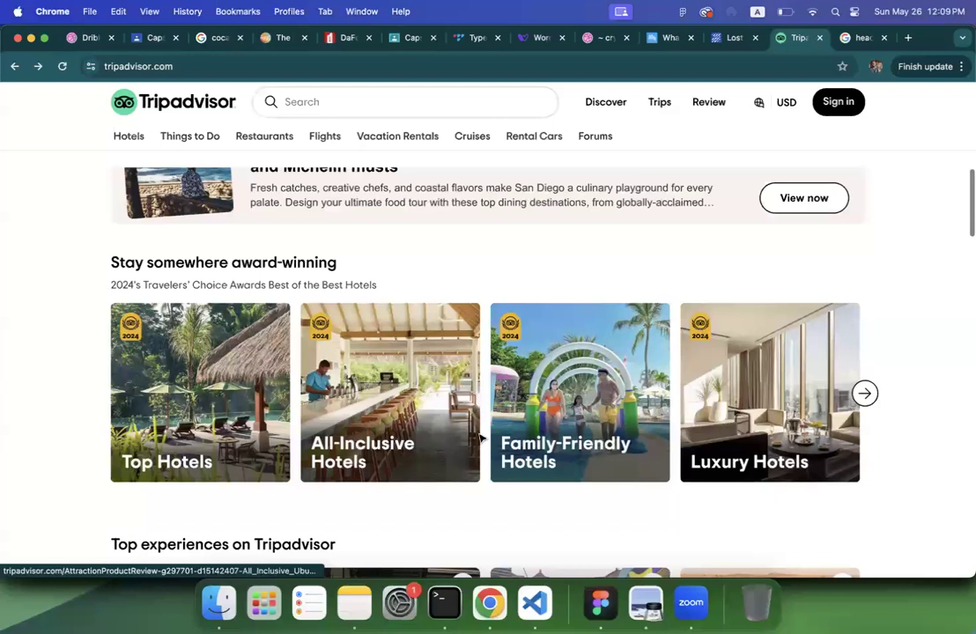
{"action": "key", "text": "super+Tab"}
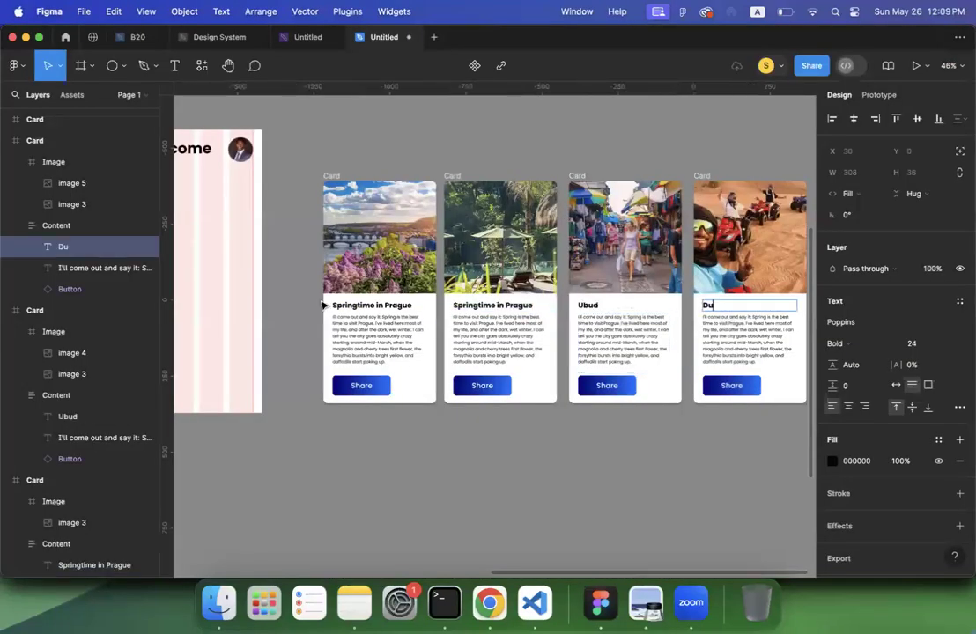
{"action": "left_click", "coordinate": [522, 306]}
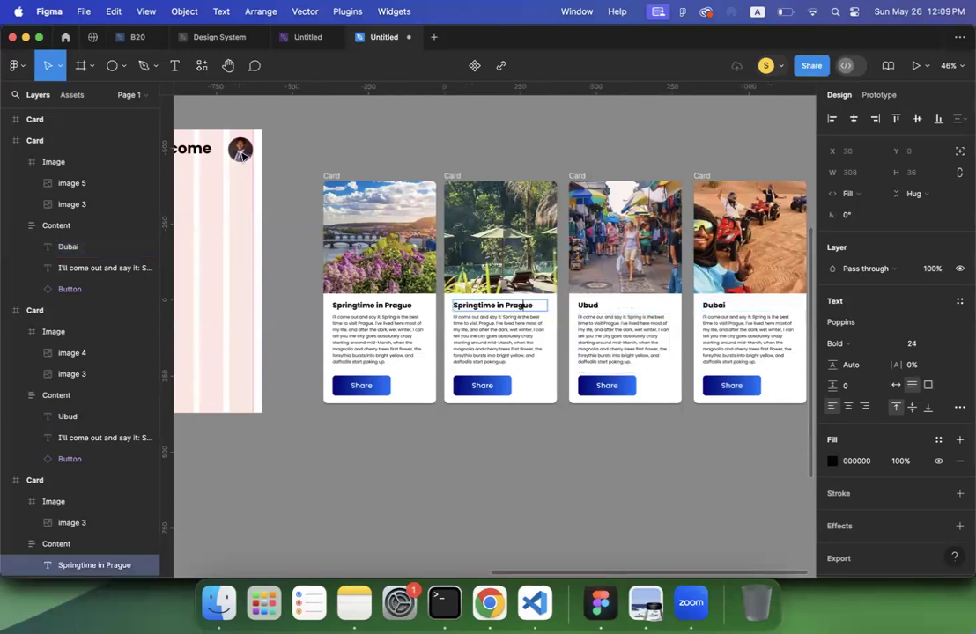
{"action": "key", "text": "Return"}
{"action": "type", "text": "Kerala"}
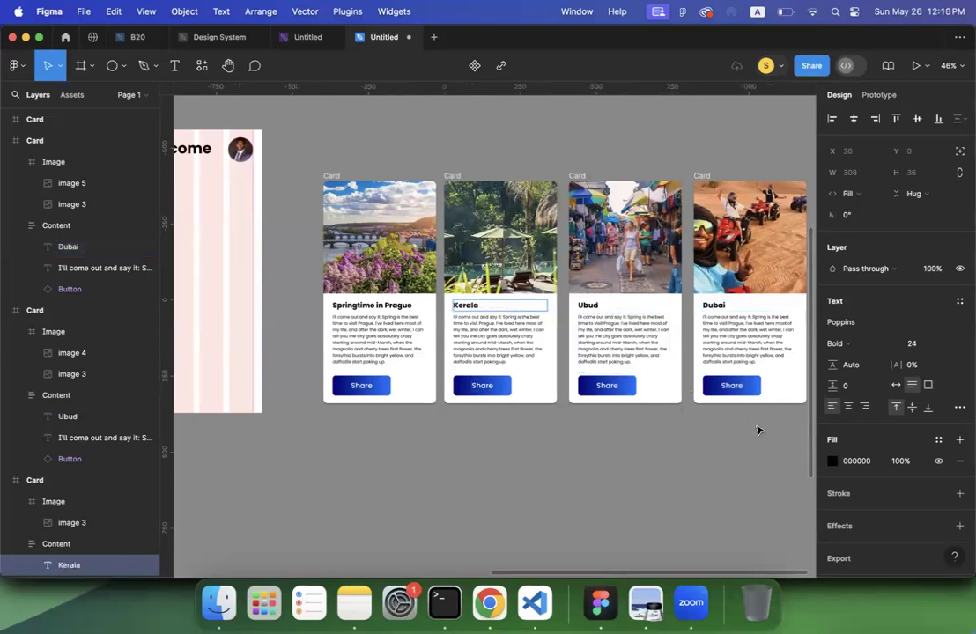
{"action": "left_click", "coordinate": [763, 430]}
Step: Wrap the four cards together in a new frame and name it Slider
{"action": "scroll", "coordinate": [762, 430], "scroll_direction": "right", "scroll_amount": 1}
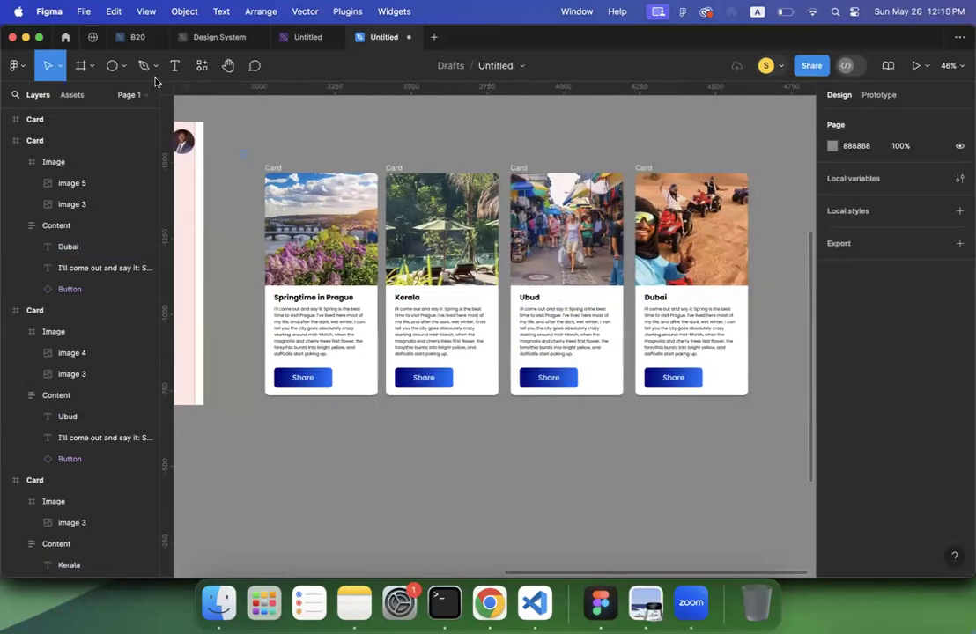
{"action": "left_click_drag", "start_coordinate": [239, 149], "coordinate": [460, 283]}
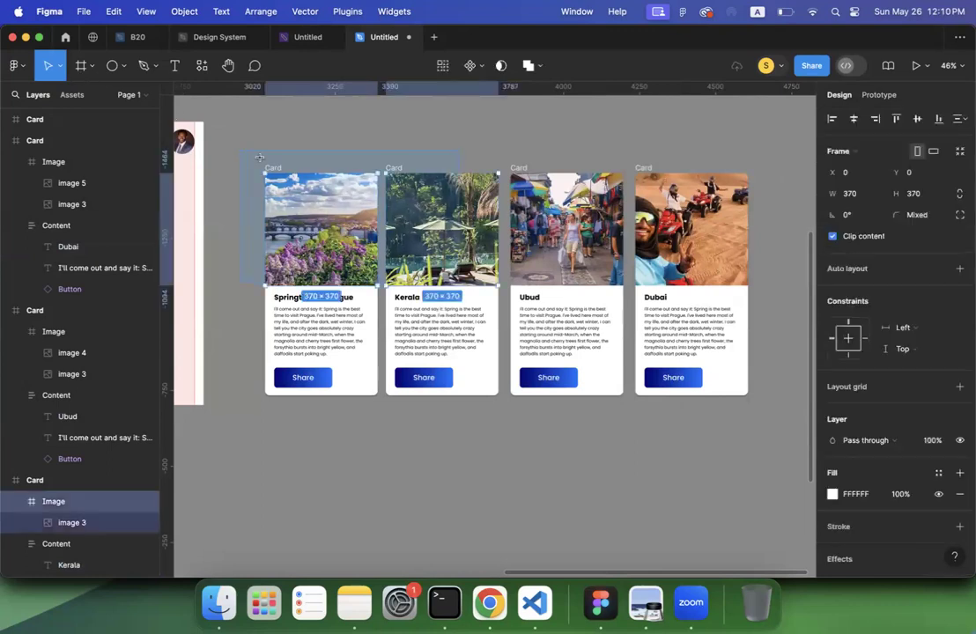
{"action": "left_click_drag", "start_coordinate": [460, 283], "coordinate": [752, 422]}
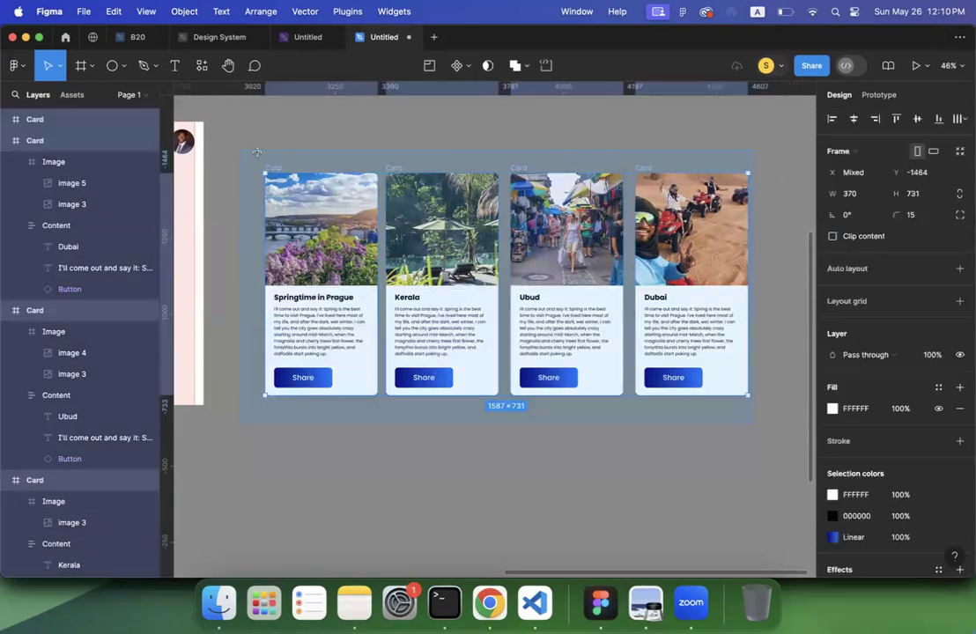
{"action": "left_click", "coordinate": [81, 66]}
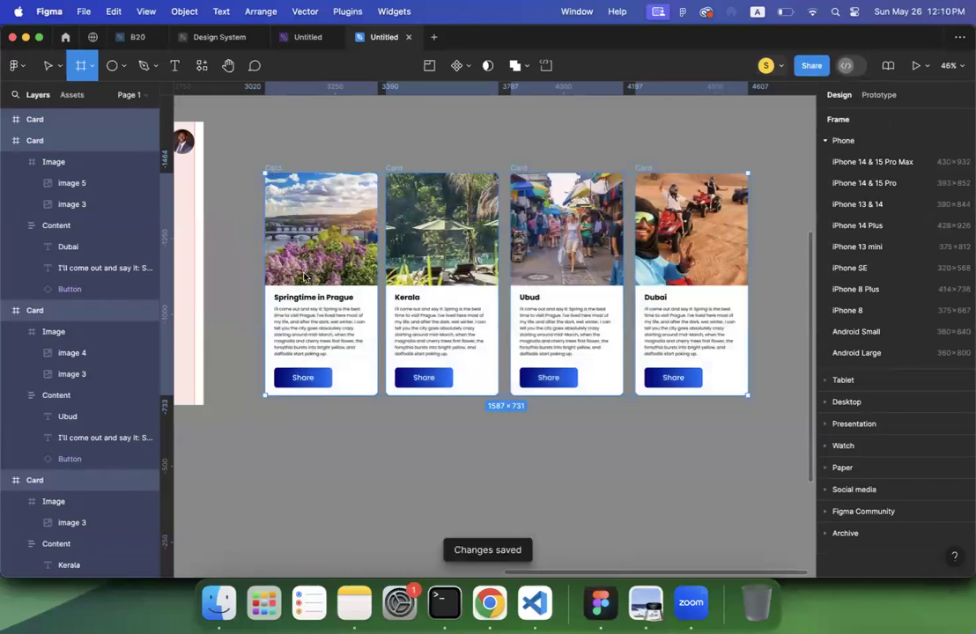
{"action": "right_click", "coordinate": [277, 170]}
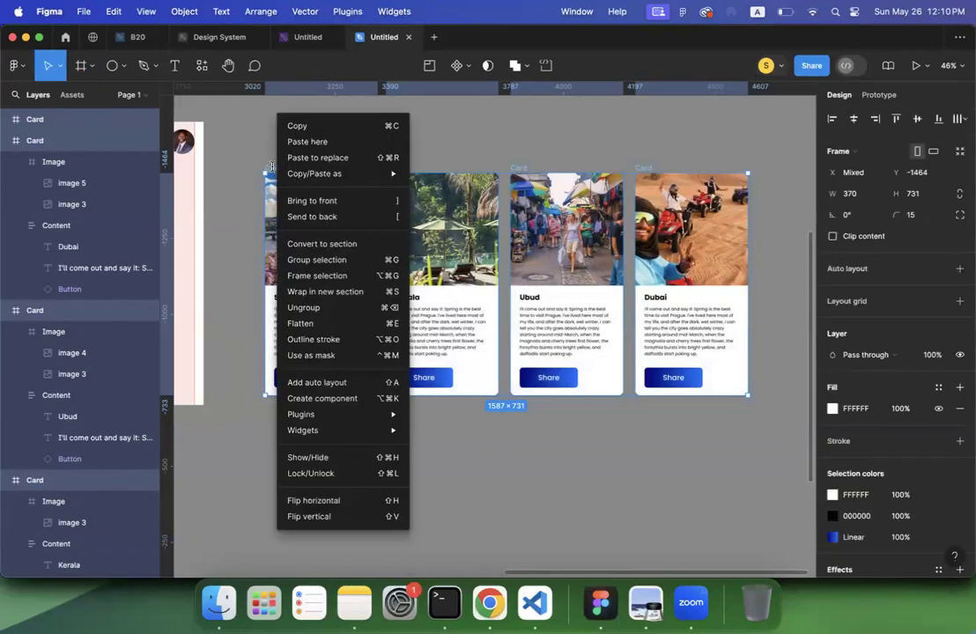
{"action": "key", "text": "alt+super+g"}
{"action": "key", "text": "super+r"}
{"action": "type", "text": "Slider"}
{"action": "key", "text": "Return"}
{"action": "left_click", "coordinate": [340, 143]}
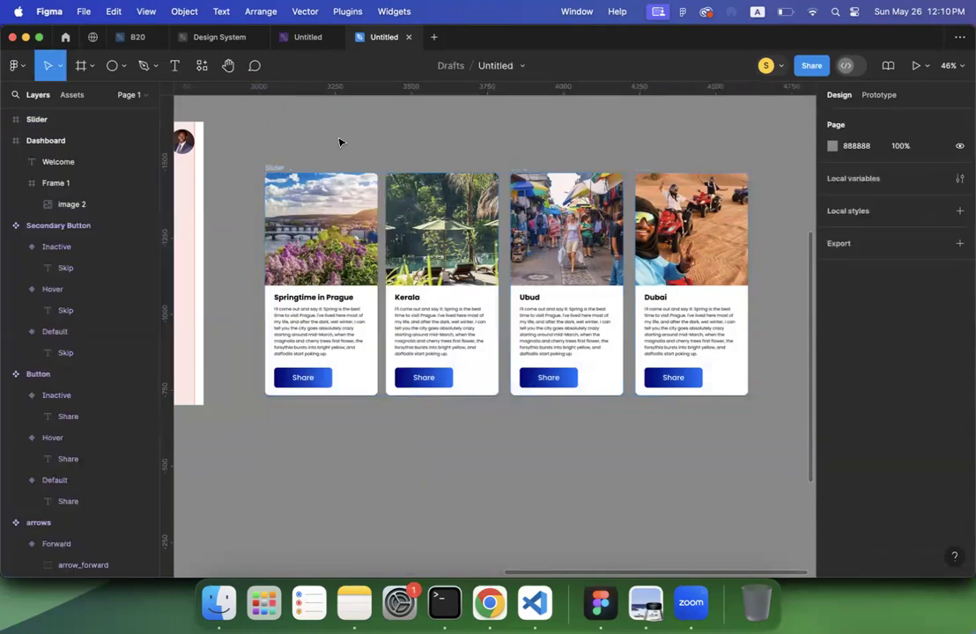
Step: Move the Slider frame into the Dashboard screen below the Welcome header, at about X 30, Y 154
{"action": "scroll", "coordinate": [569, 165], "scroll_direction": "left", "scroll_amount": 5}
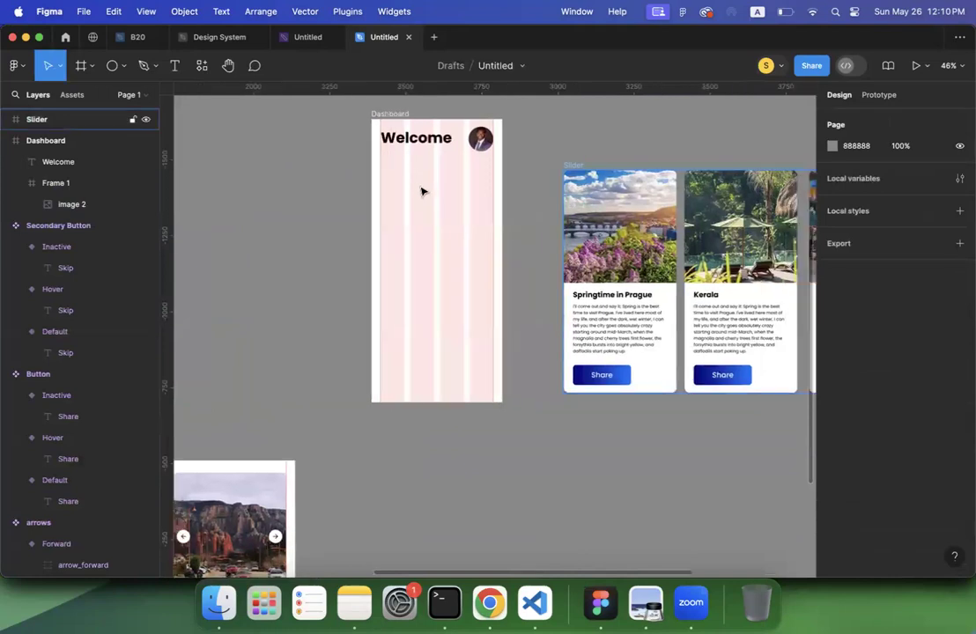
{"action": "left_click_drag", "start_coordinate": [568, 166], "coordinate": [386, 165]}
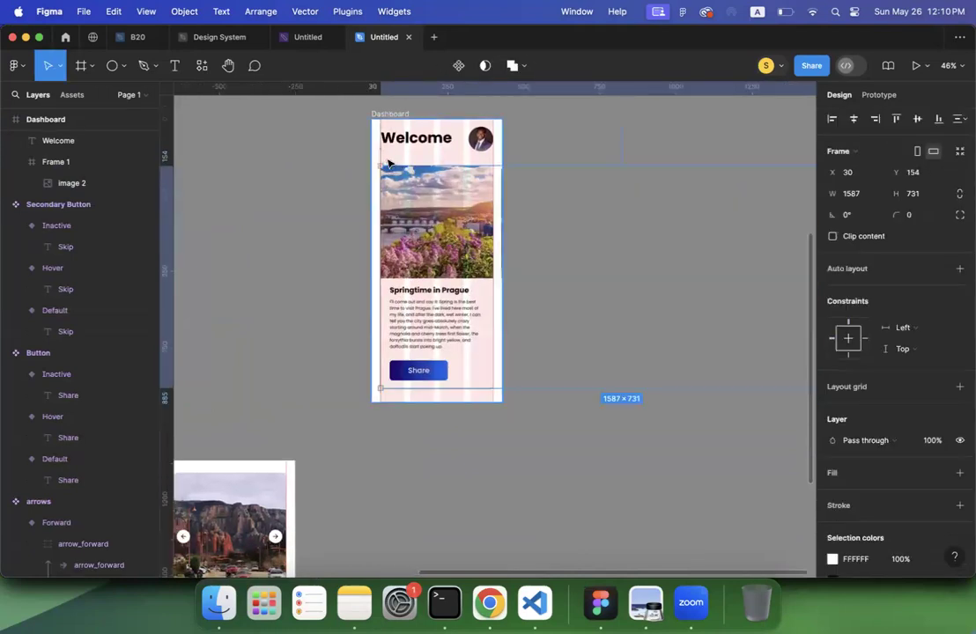
{"action": "left_click", "coordinate": [581, 146]}
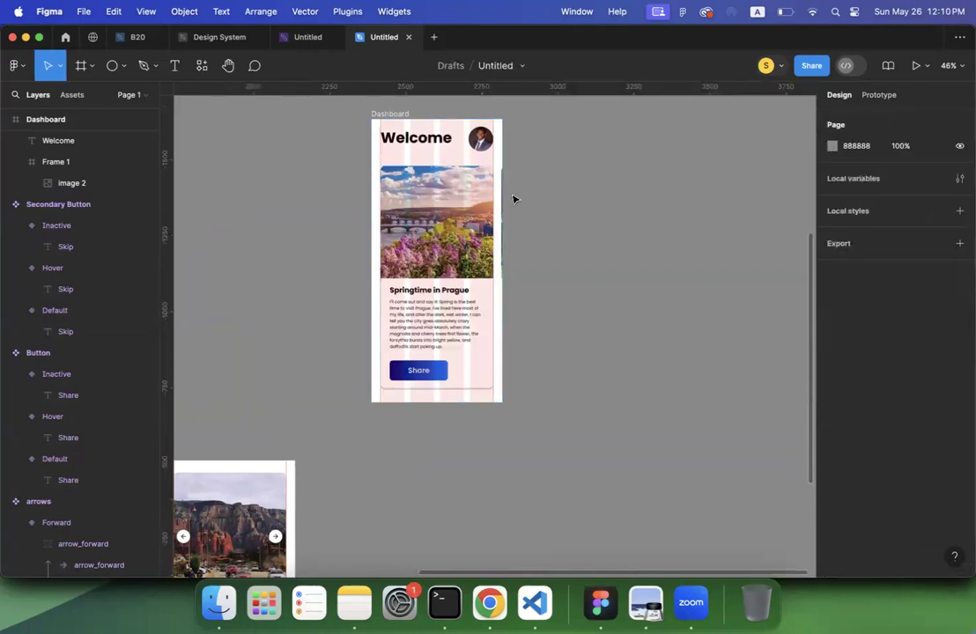
Step: Add a flow starting point to the Dashboard frame and try scrolling its prototype preview
{"action": "scroll", "coordinate": [425, 143], "scroll_direction": "up", "scroll_amount": 2}
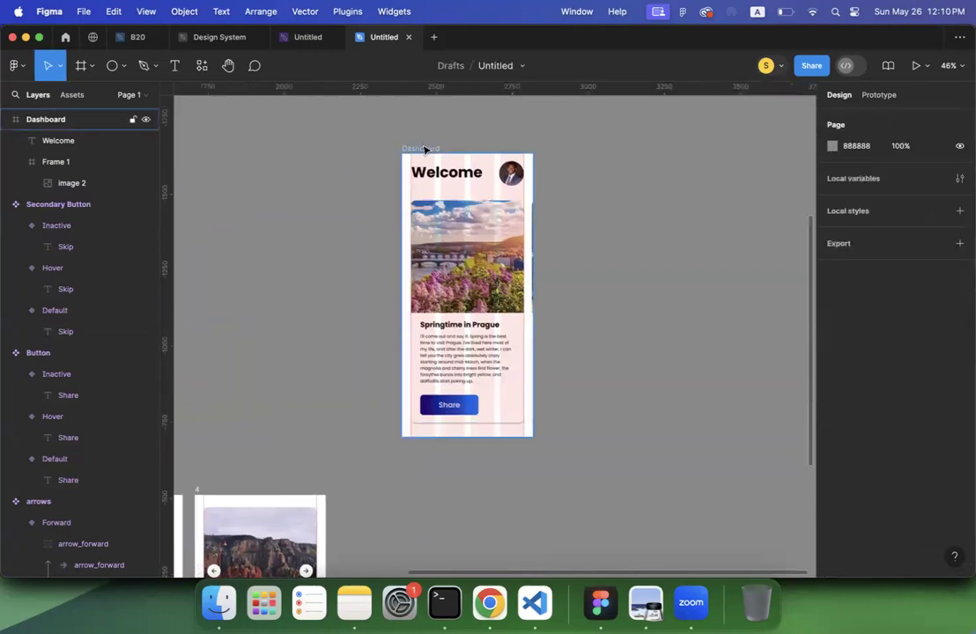
{"action": "left_click", "coordinate": [427, 147]}
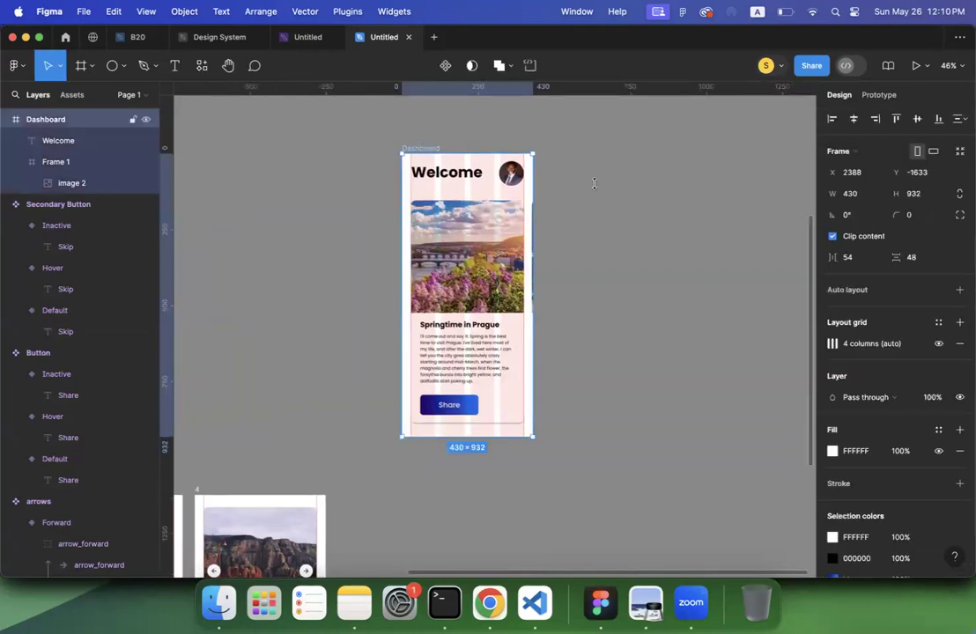
{"action": "left_click", "coordinate": [875, 95]}
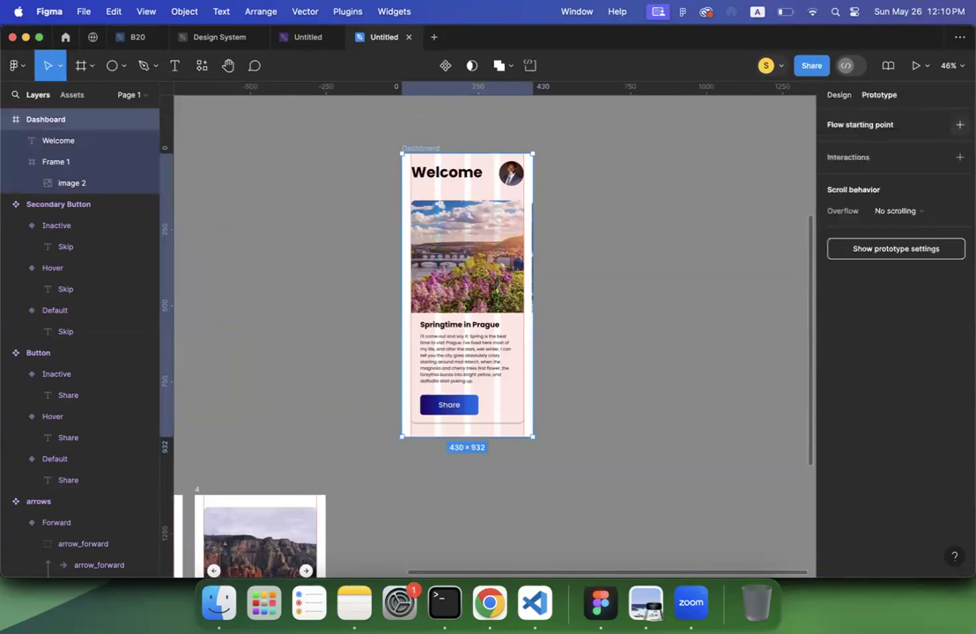
{"action": "left_click", "coordinate": [960, 124]}
{"action": "left_click", "coordinate": [394, 162]}
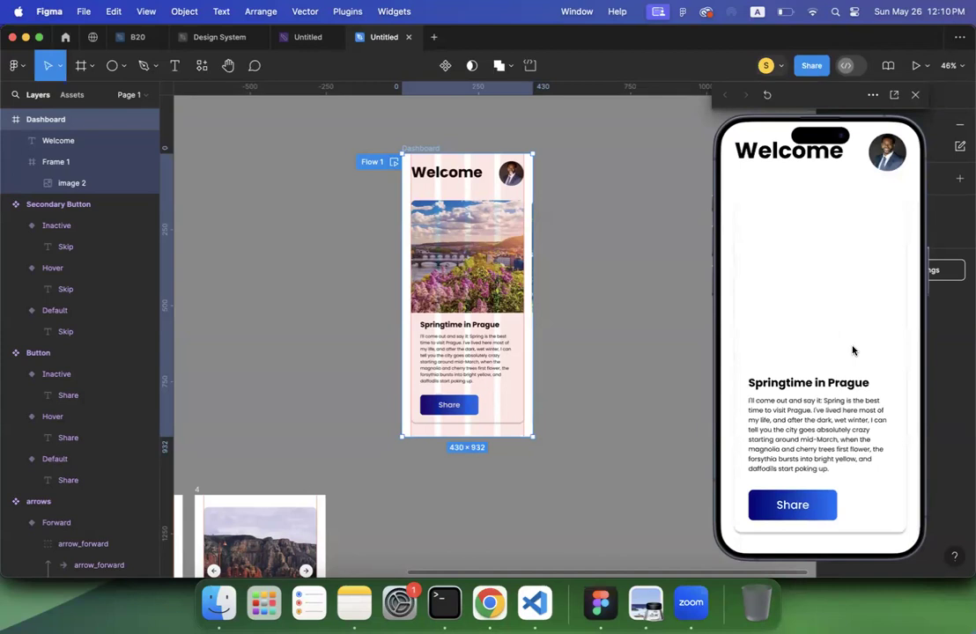
{"action": "scroll", "coordinate": [779, 352], "scroll_direction": "up", "scroll_amount": 1}
{"action": "scroll", "coordinate": [780, 353], "scroll_direction": "down", "scroll_amount": 1}
Step: Close the prototype preview and turn off content clipping on the Dashboard frame
{"action": "left_click", "coordinate": [568, 239]}
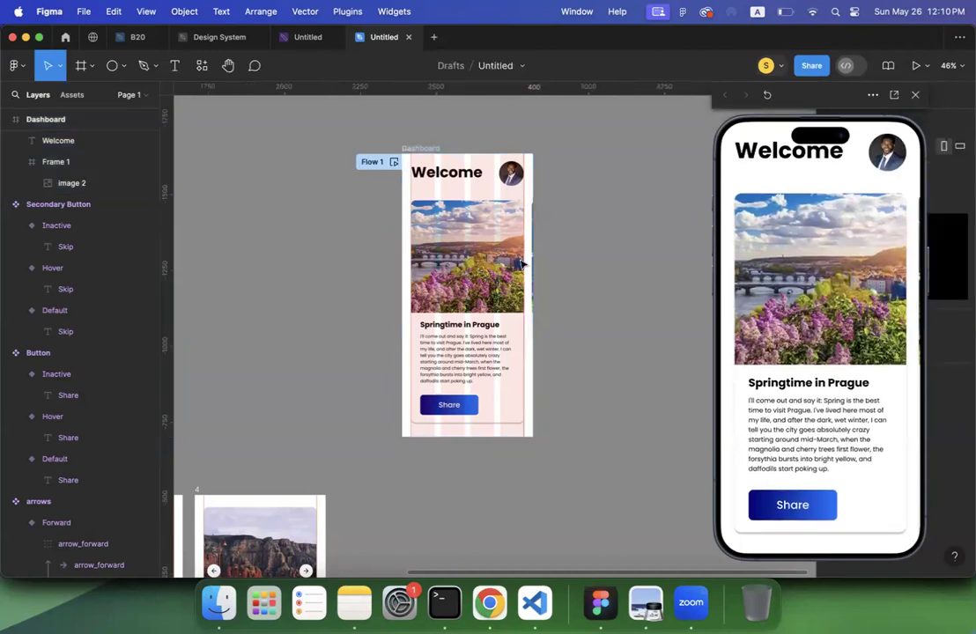
{"action": "left_click", "coordinate": [521, 264]}
{"action": "scroll", "coordinate": [349, 141], "scroll_direction": "right", "scroll_amount": 2}
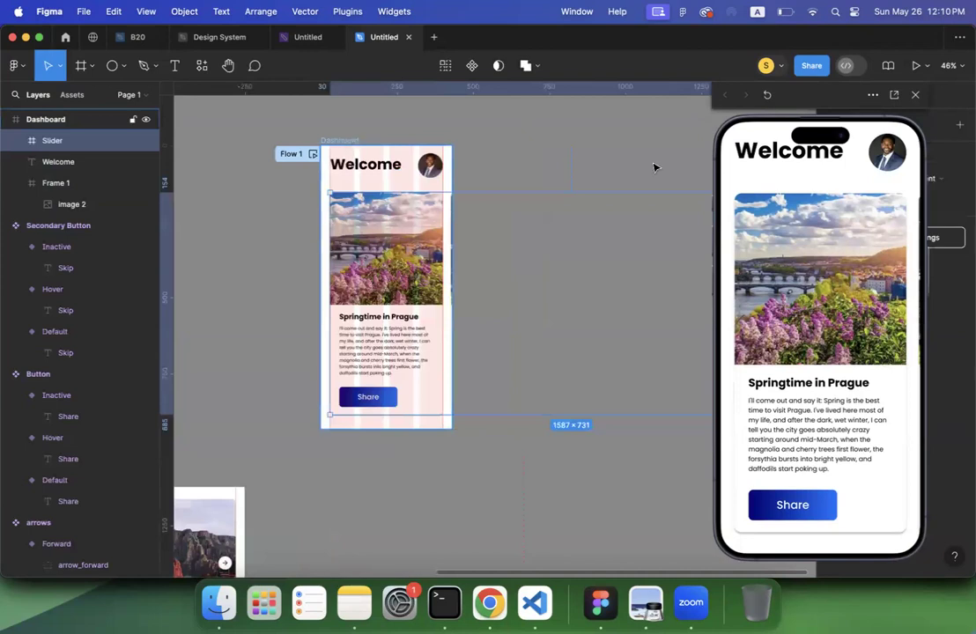
{"action": "left_click", "coordinate": [349, 141]}
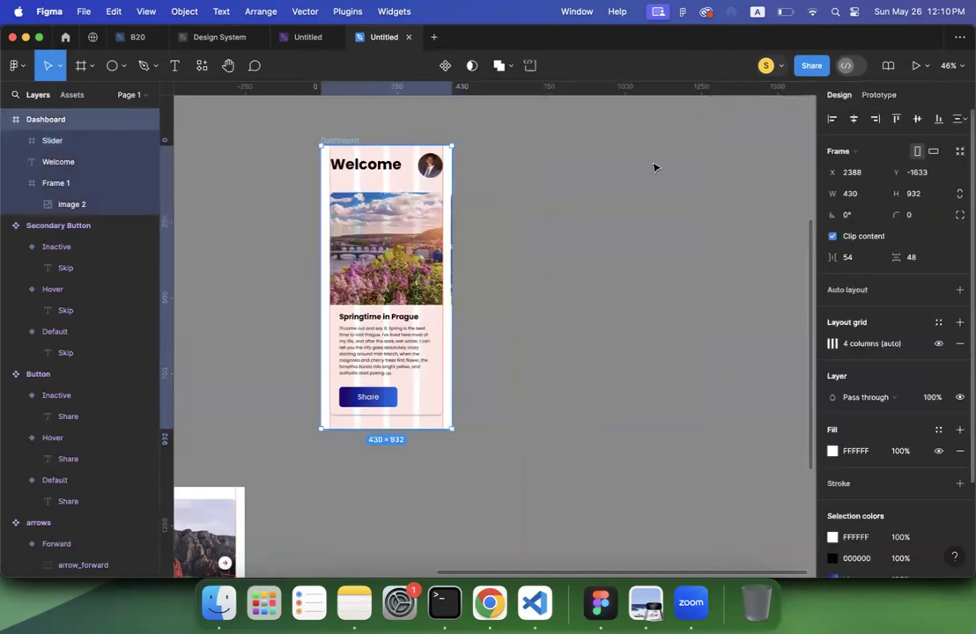
{"action": "key", "text": "super+z"}
{"action": "scroll", "coordinate": [654, 167], "scroll_direction": "right", "scroll_amount": 2}
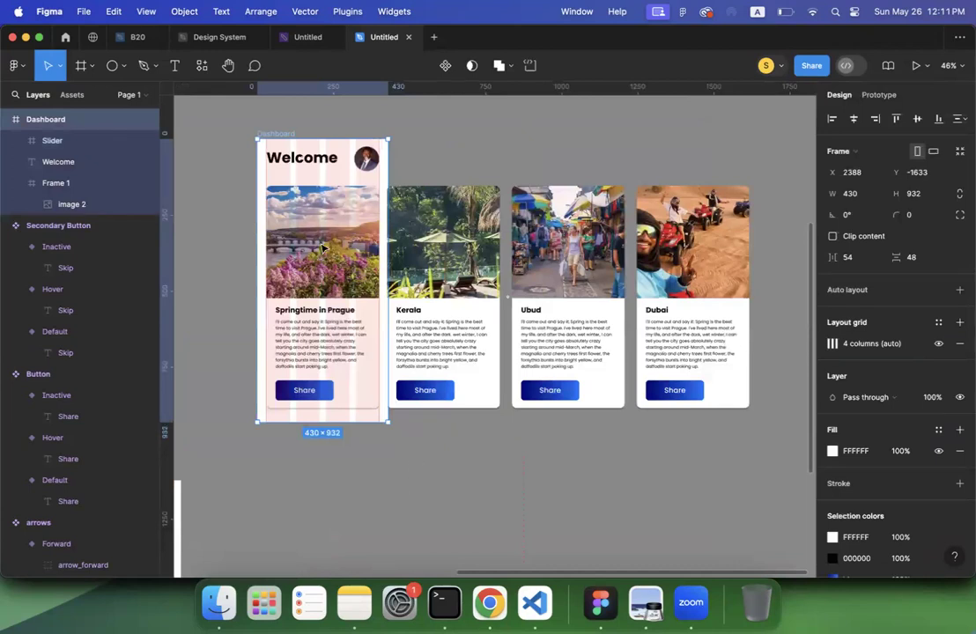
{"action": "key", "text": "Escape"}
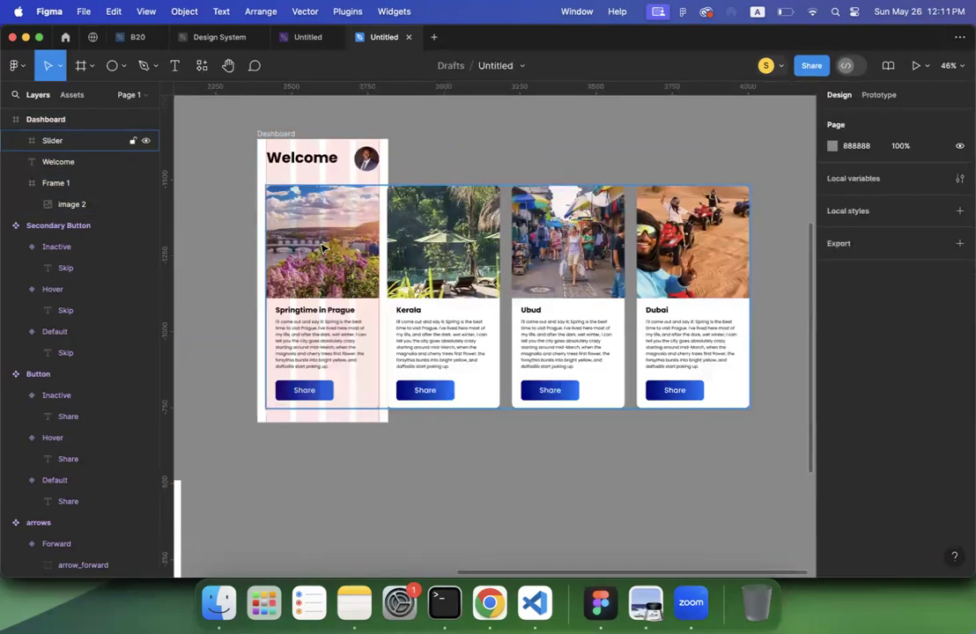
Step: Set the Slider frame's prototype scroll overflow to Horizontal
{"action": "left_click", "coordinate": [97, 140]}
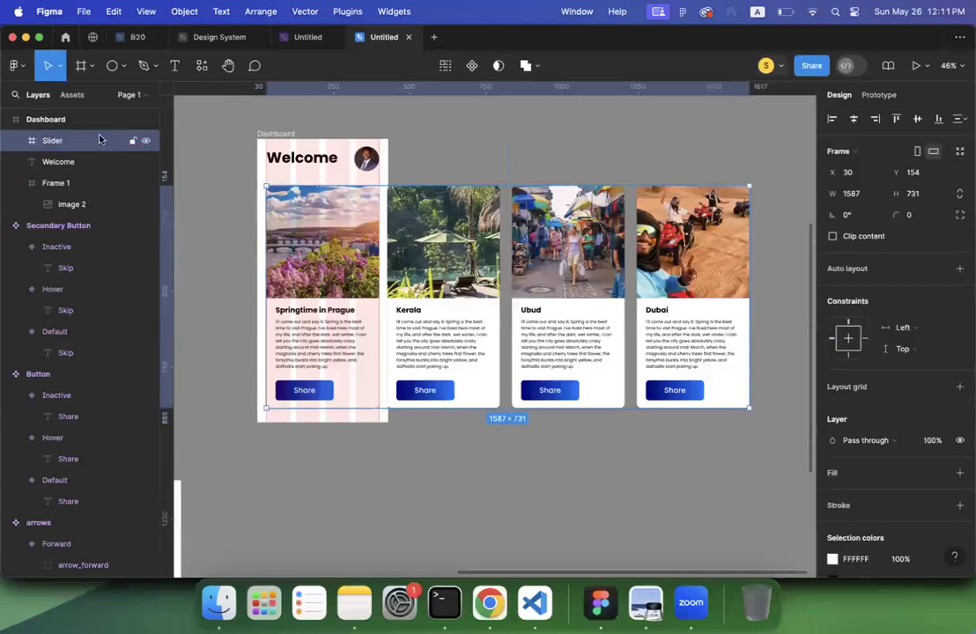
{"action": "left_click", "coordinate": [15, 142]}
{"action": "left_click", "coordinate": [15, 143]}
{"action": "key", "text": "shift+e"}
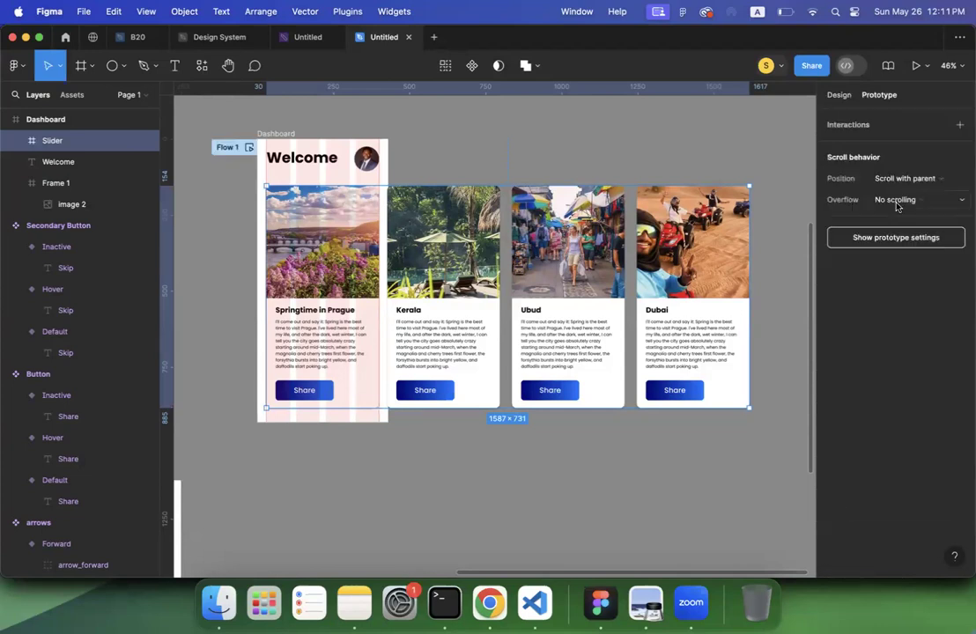
{"action": "left_click", "coordinate": [898, 204]}
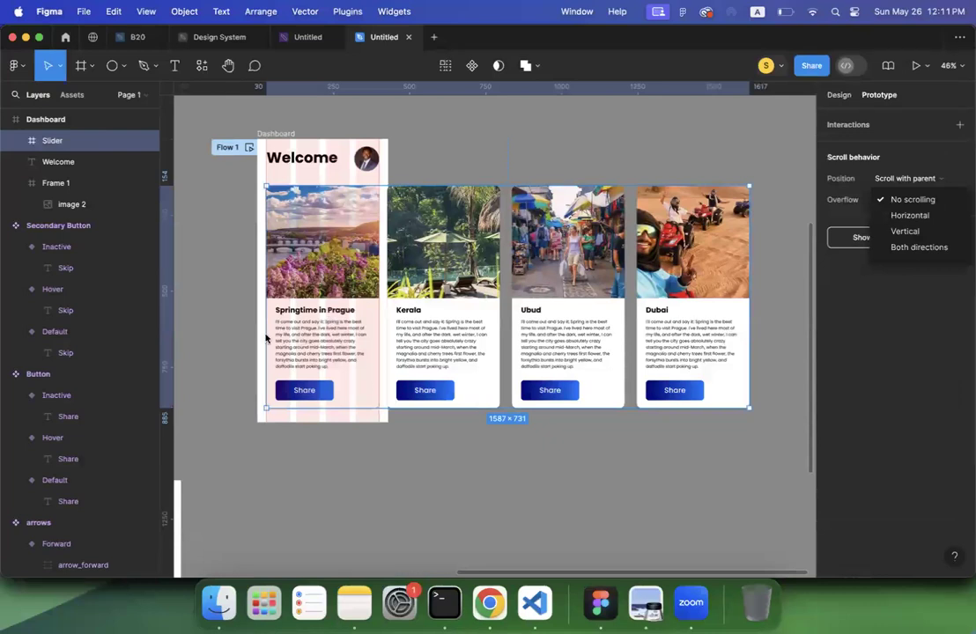
{"action": "left_click", "coordinate": [911, 216]}
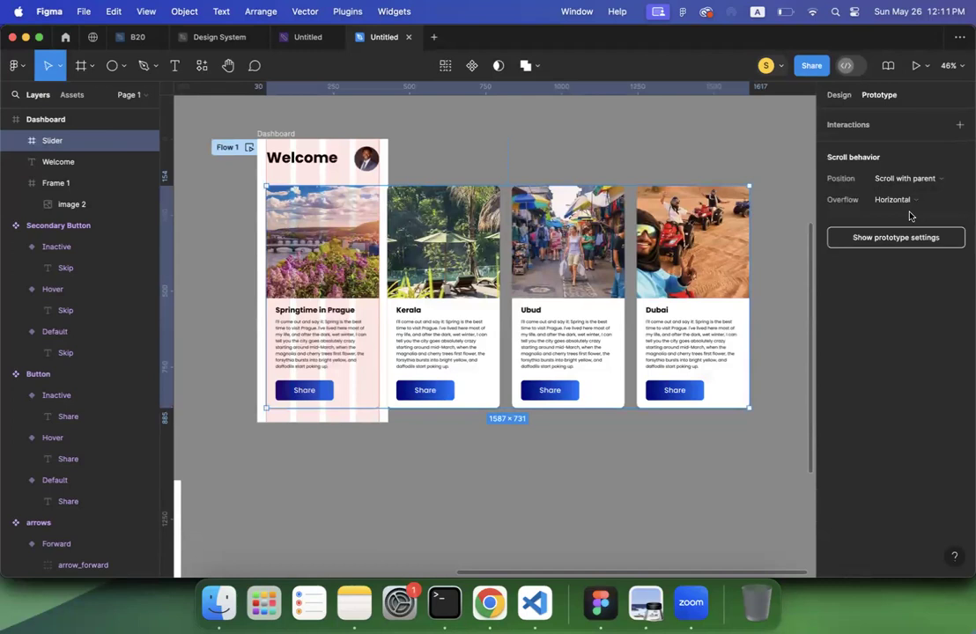
{"action": "left_click", "coordinate": [517, 141]}
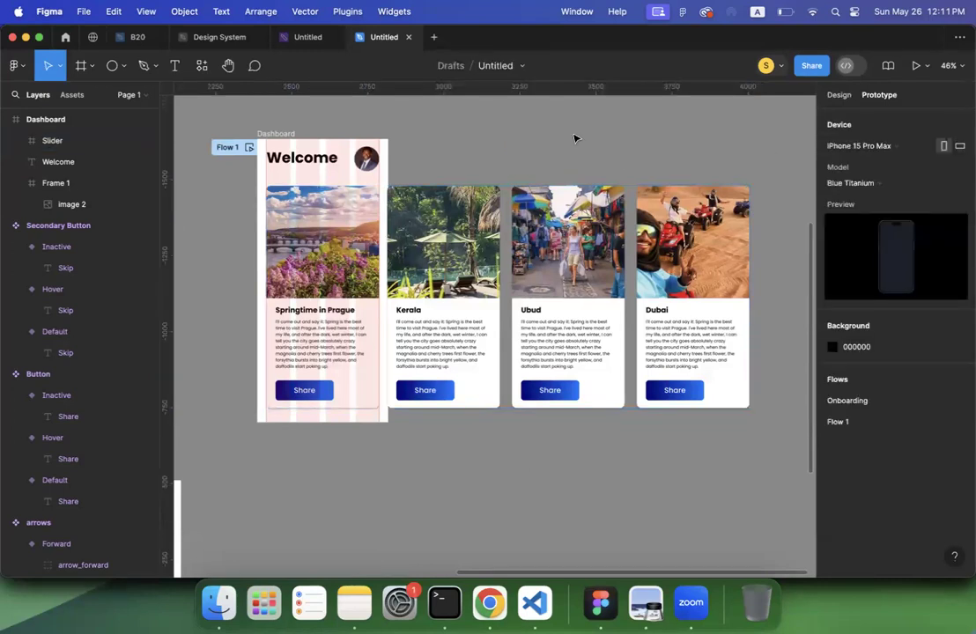
Step: Preview the Dashboard flow and test scrolling the destination cards sideways
{"action": "left_click", "coordinate": [250, 148]}
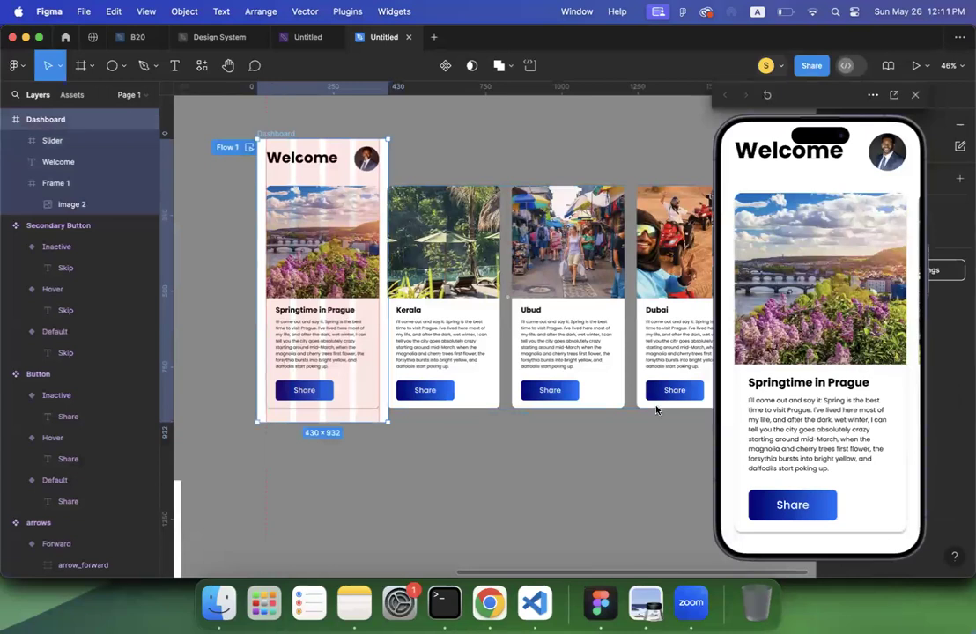
{"action": "scroll", "coordinate": [869, 383], "scroll_direction": "right", "scroll_amount": 2}
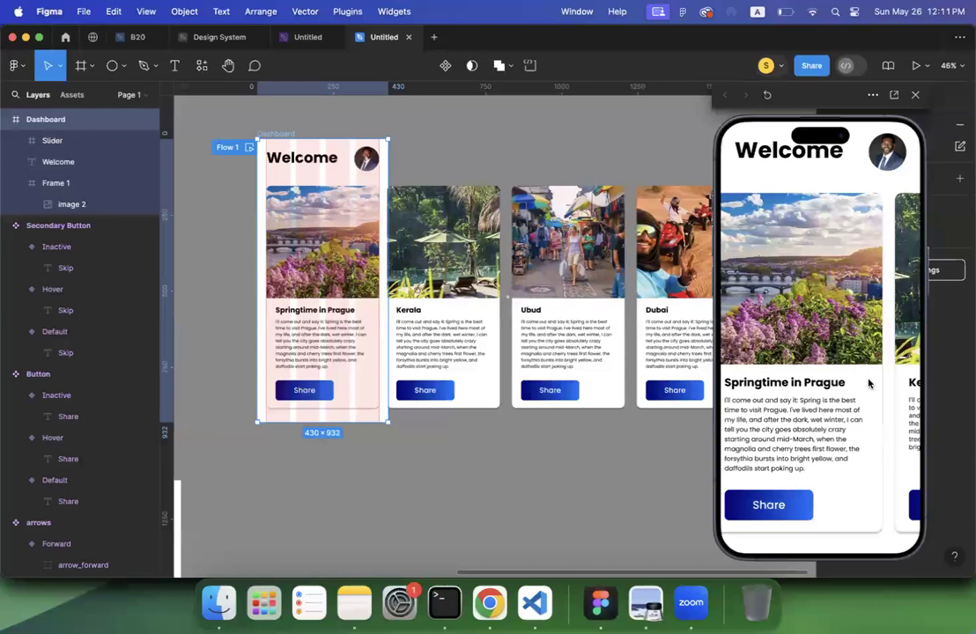
{"action": "scroll", "coordinate": [868, 384], "scroll_direction": "left", "scroll_amount": 2}
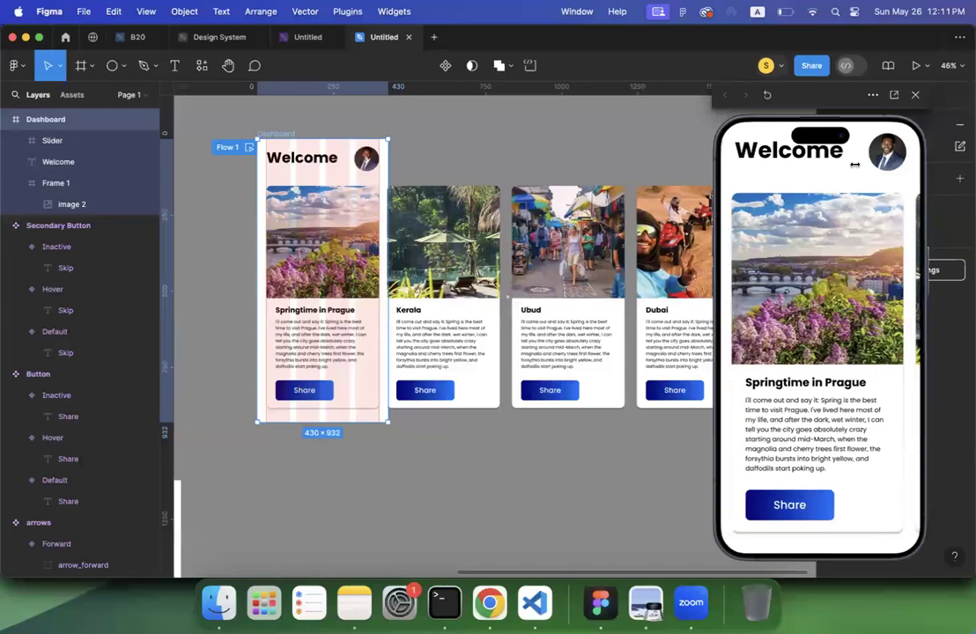
{"action": "left_click", "coordinate": [618, 155]}
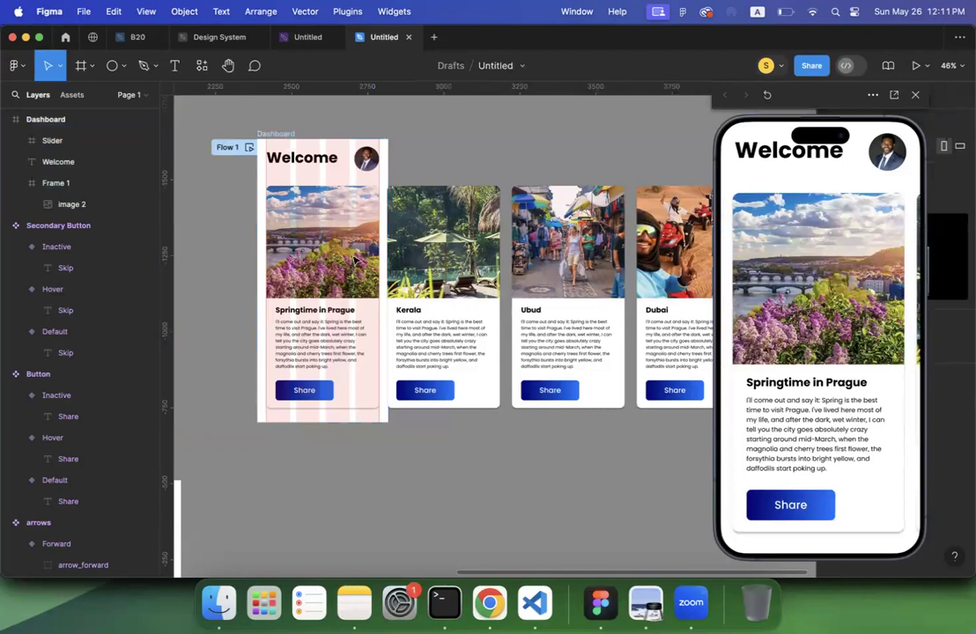
Step: Close the prototype preview and turn on content clipping for the Slider frame
{"action": "left_click", "coordinate": [354, 261]}
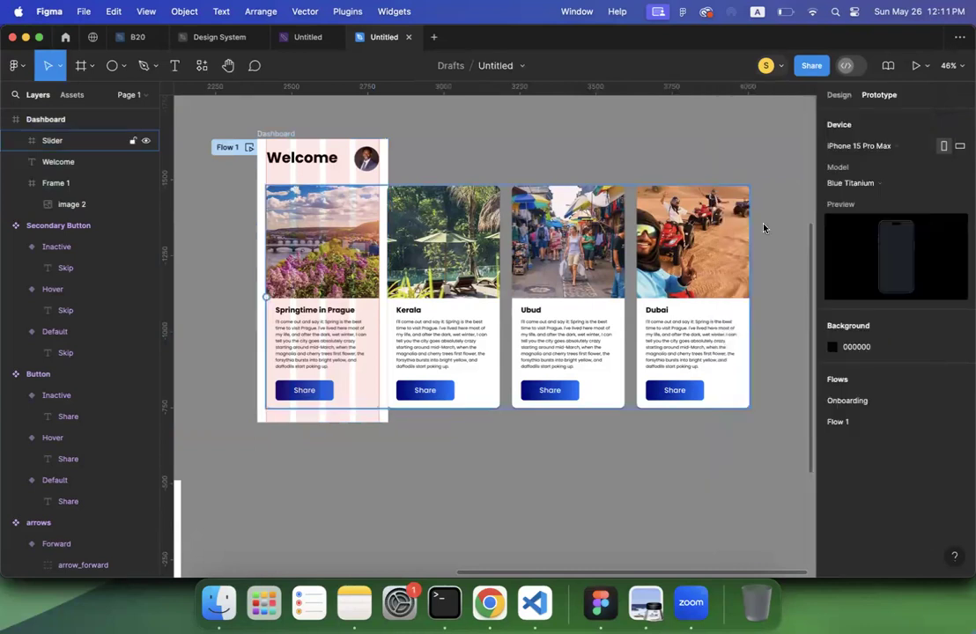
{"action": "left_click", "coordinate": [839, 95]}
{"action": "left_click", "coordinate": [833, 237]}
{"action": "left_click", "coordinate": [832, 237]}
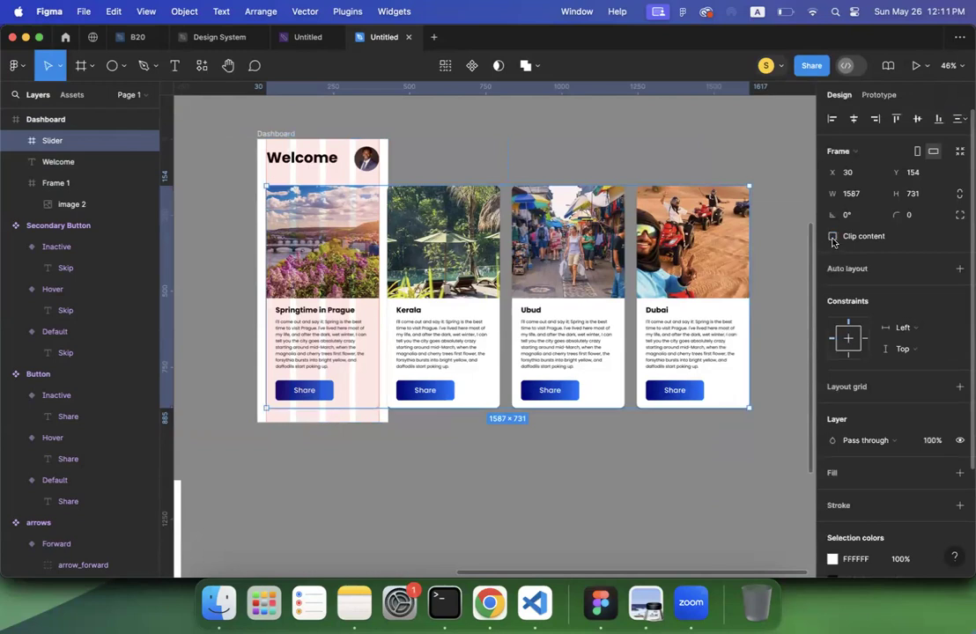
{"action": "left_click", "coordinate": [833, 237]}
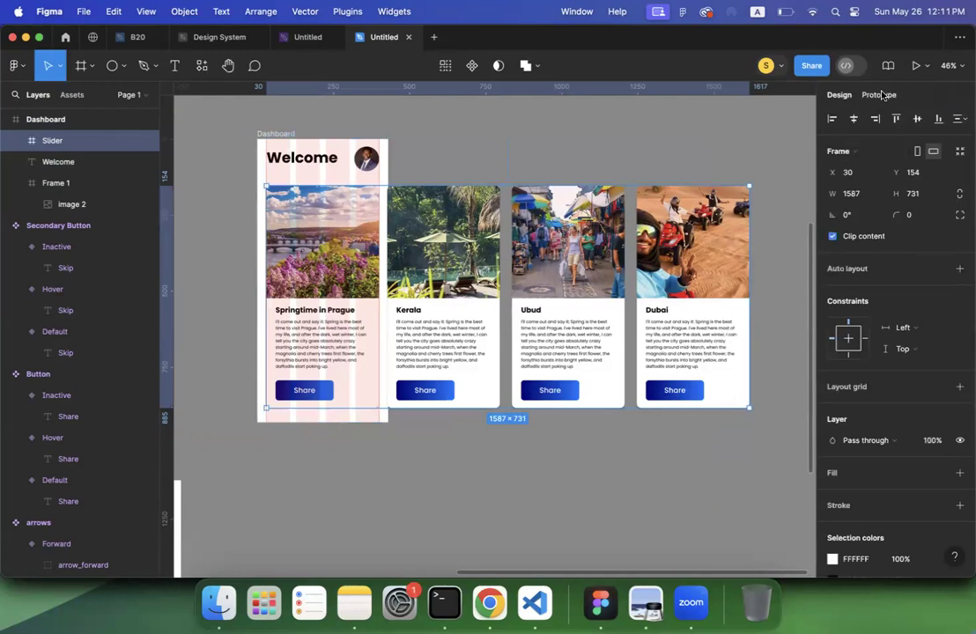
Step: Narrow the Slider frame so its outer edge meets the Dashboard's edge at X 430, clipping the overflowing cards
{"action": "key", "text": "shift+e"}
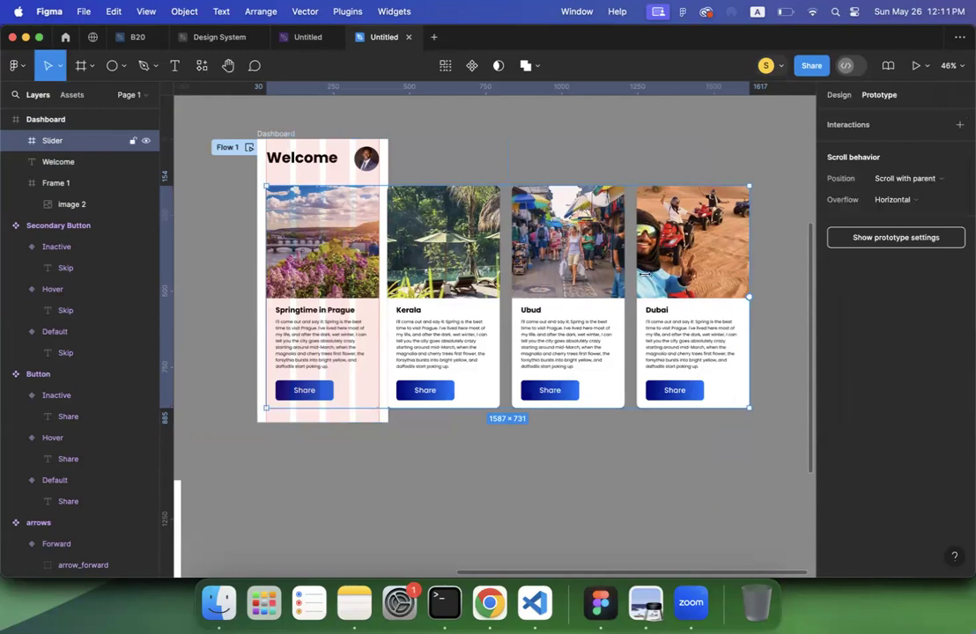
{"action": "left_click_drag", "start_coordinate": [749, 284], "coordinate": [388, 284]}
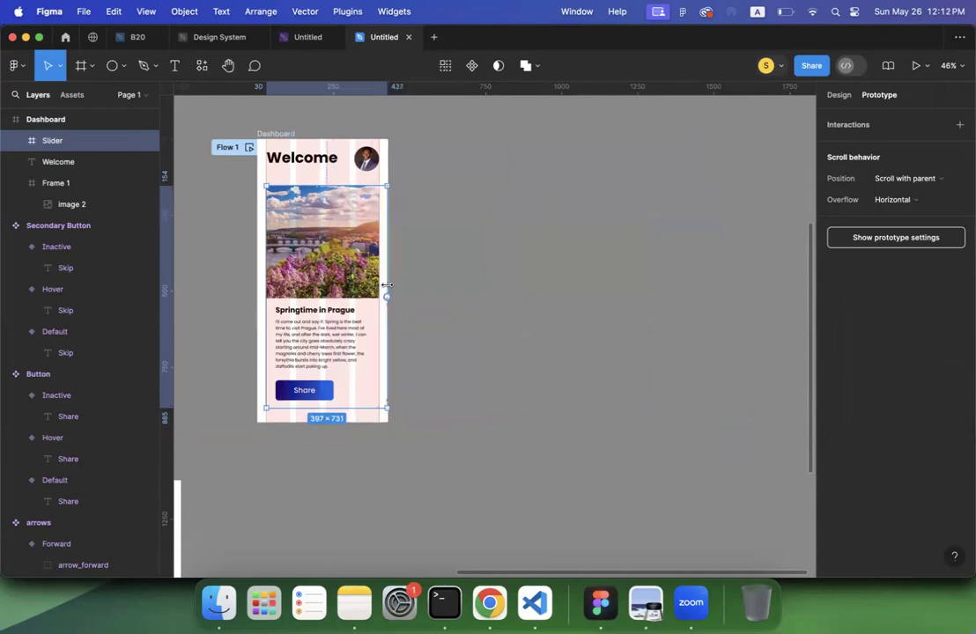
{"action": "scroll", "coordinate": [387, 285], "scroll_direction": "up", "scroll_amount": 10}
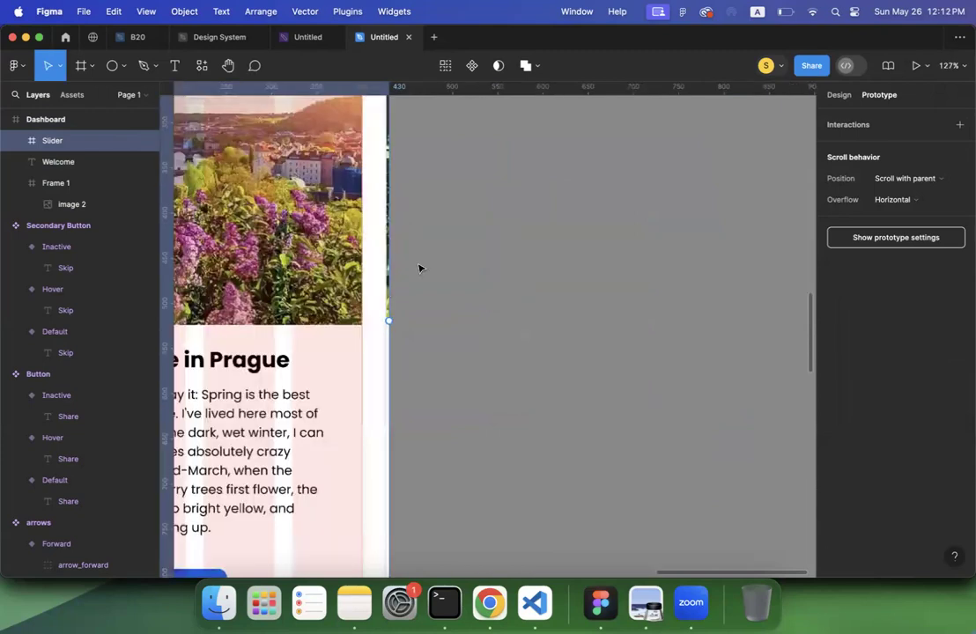
{"action": "scroll", "coordinate": [461, 239], "scroll_direction": "up", "scroll_amount": 5}
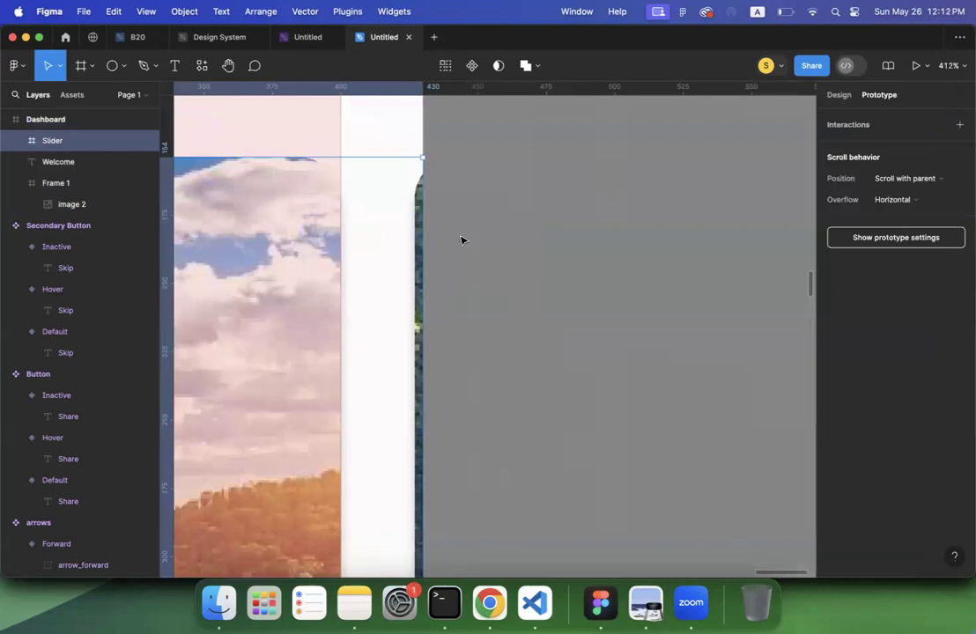
{"action": "scroll", "coordinate": [461, 239], "scroll_direction": "down", "scroll_amount": 4}
{"action": "scroll", "coordinate": [463, 239], "scroll_direction": "down", "scroll_amount": 5}
{"action": "left_click", "coordinate": [502, 259]}
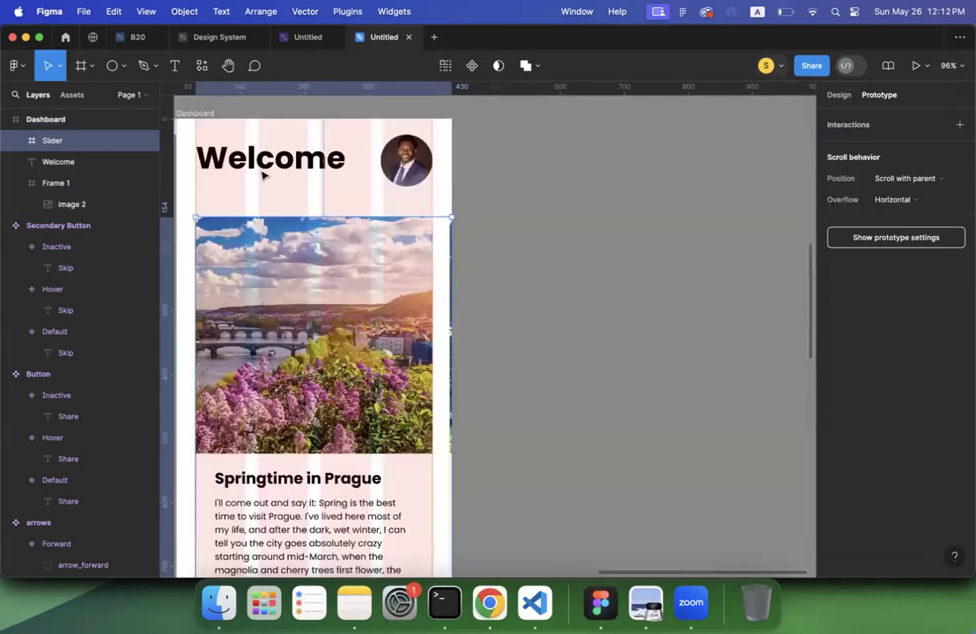
Step: Preview the Dashboard flow, swipe back and forth through the destination cards, and close the preview
{"action": "left_click", "coordinate": [262, 167]}
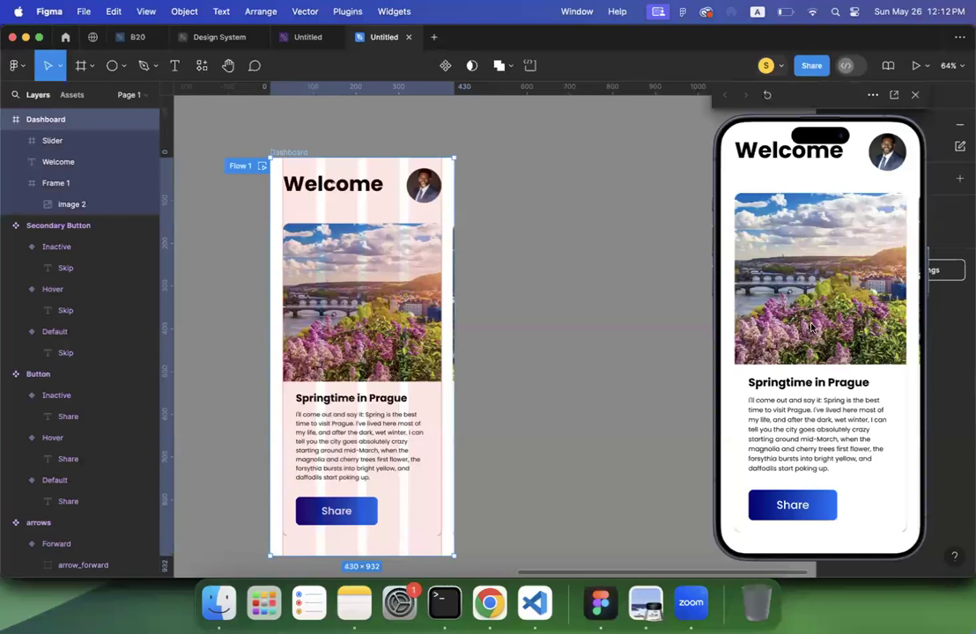
{"action": "left_click_drag", "start_coordinate": [829, 336], "coordinate": [752, 347]}
{"action": "left_click_drag", "start_coordinate": [845, 346], "coordinate": [897, 326]}
{"action": "left_click_drag", "start_coordinate": [794, 338], "coordinate": [925, 340]}
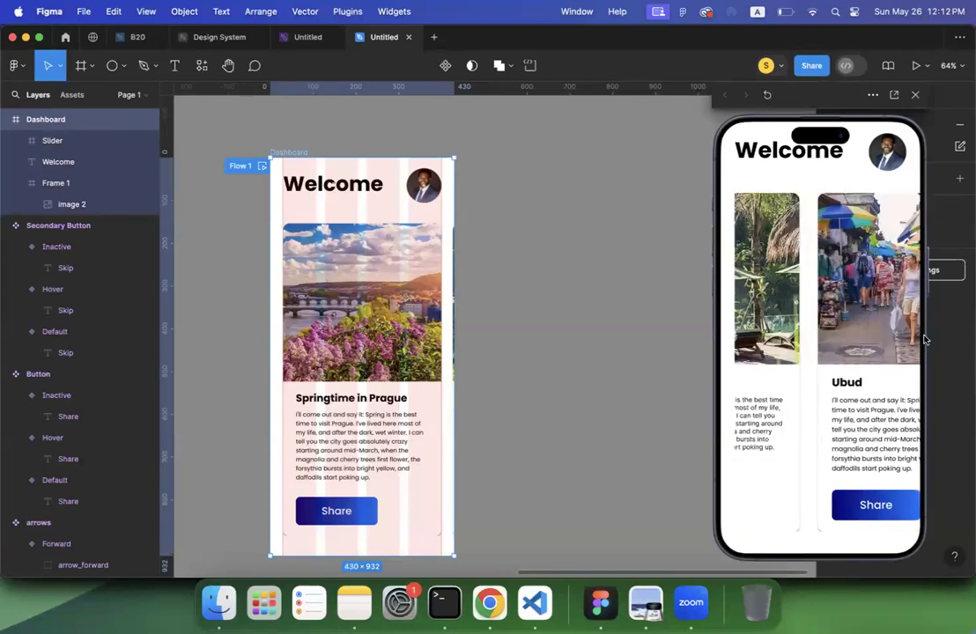
{"action": "left_click_drag", "start_coordinate": [793, 280], "coordinate": [846, 278]}
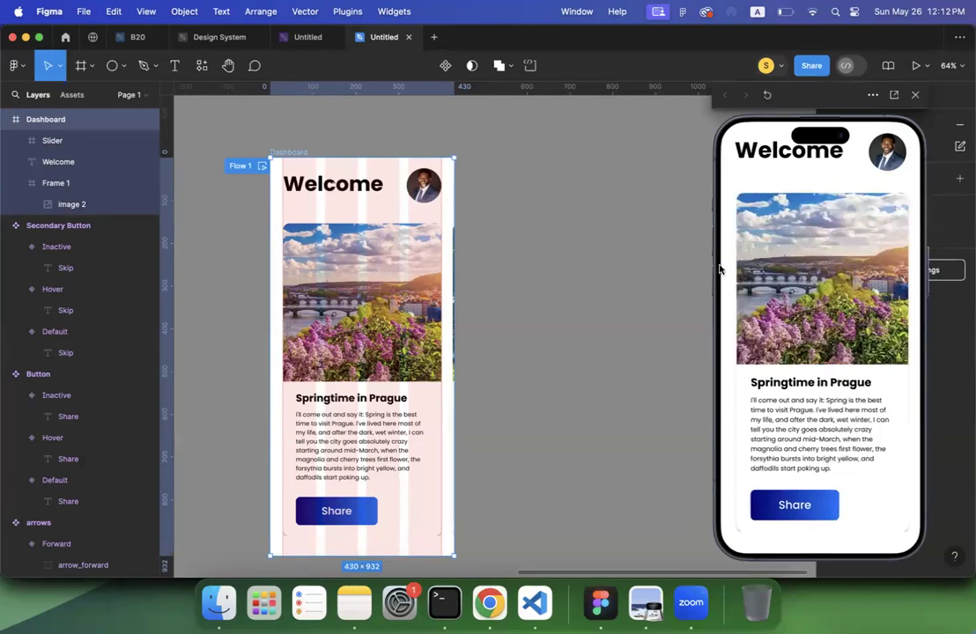
{"action": "left_click", "coordinate": [574, 239]}
{"action": "scroll", "coordinate": [575, 239], "scroll_direction": "down", "scroll_amount": 1}
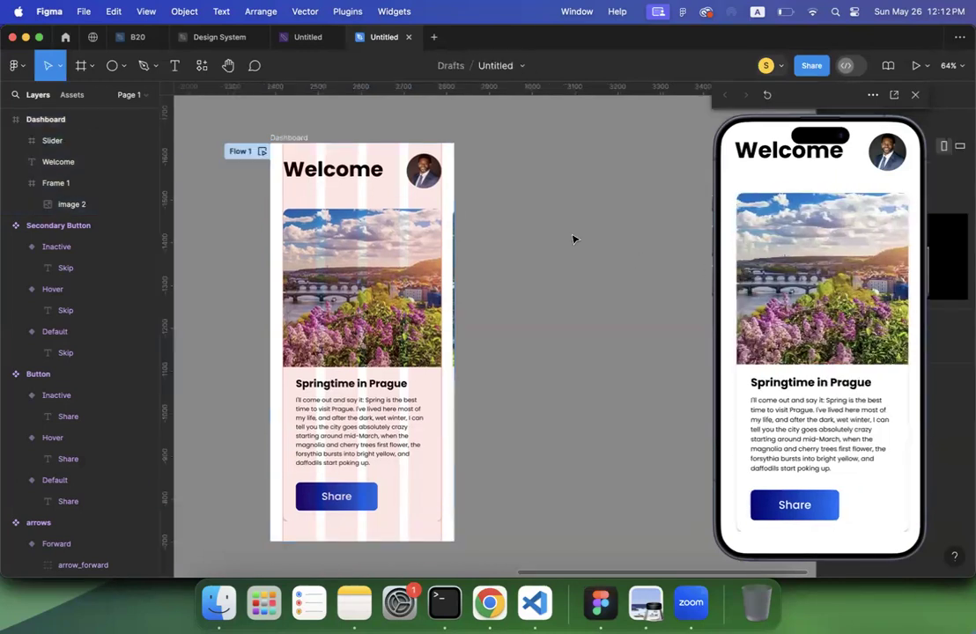
{"action": "scroll", "coordinate": [575, 239], "scroll_direction": "up", "scroll_amount": 1}
{"action": "left_click", "coordinate": [916, 95]}
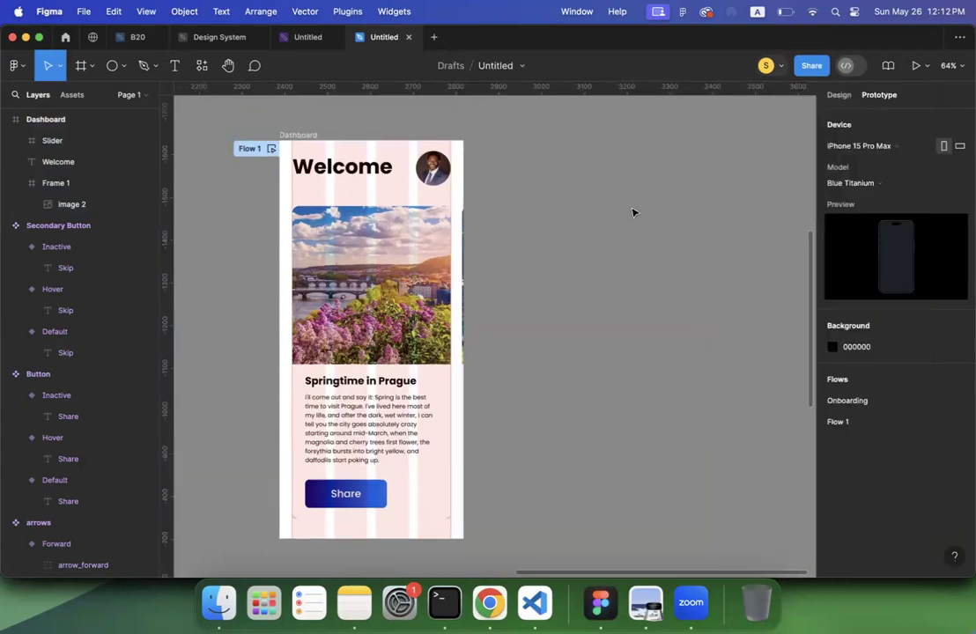
Step: Copy the file's share link for anyone with the link, switch to Zoom, and dismiss the sharing dialog
{"action": "scroll", "coordinate": [632, 213], "scroll_direction": "down", "scroll_amount": 5}
{"action": "scroll", "coordinate": [357, 274], "scroll_direction": "left", "scroll_amount": 3}
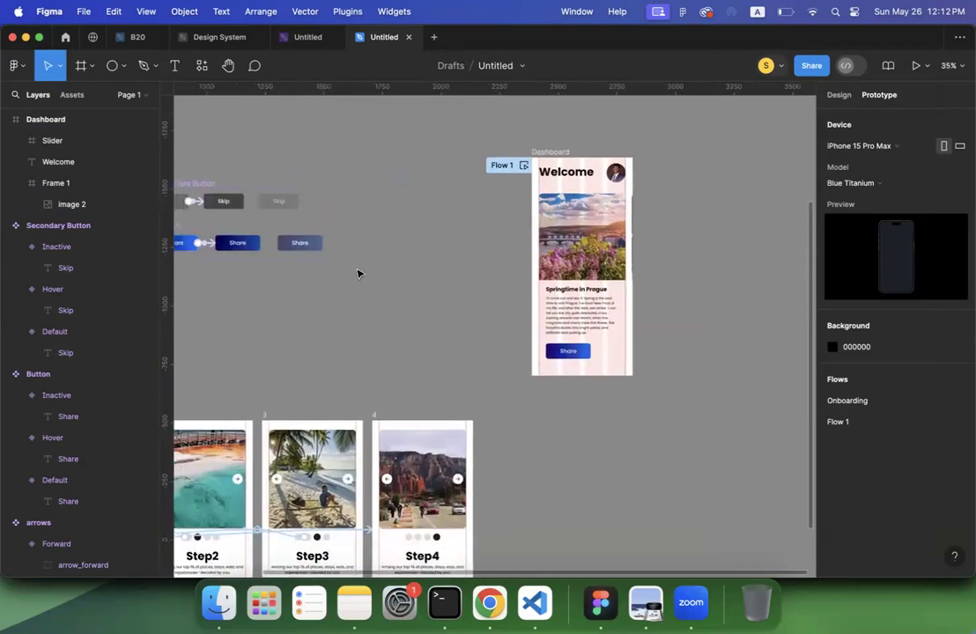
{"action": "scroll", "coordinate": [357, 274], "scroll_direction": "down", "scroll_amount": 4}
{"action": "scroll", "coordinate": [344, 307], "scroll_direction": "left", "scroll_amount": 4}
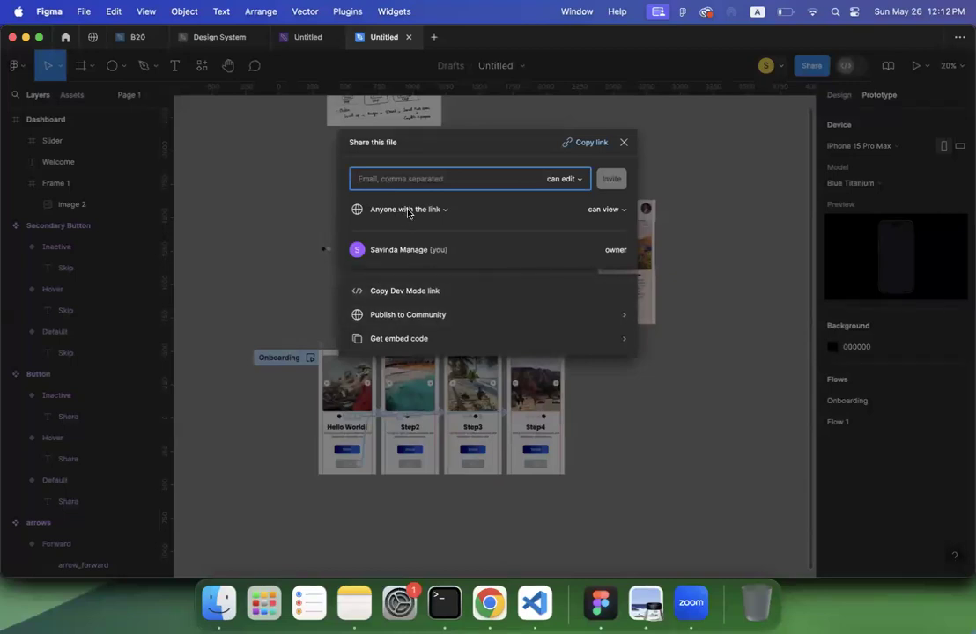
{"action": "left_click", "coordinate": [407, 210]}
{"action": "left_click", "coordinate": [591, 145]}
{"action": "left_click", "coordinate": [591, 145]}
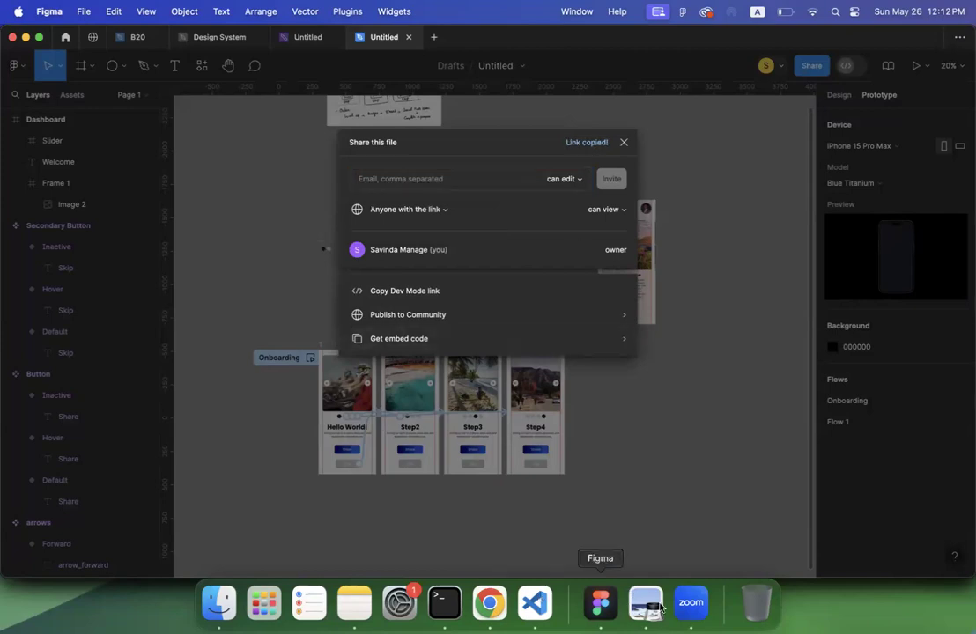
{"action": "left_click", "coordinate": [693, 606]}
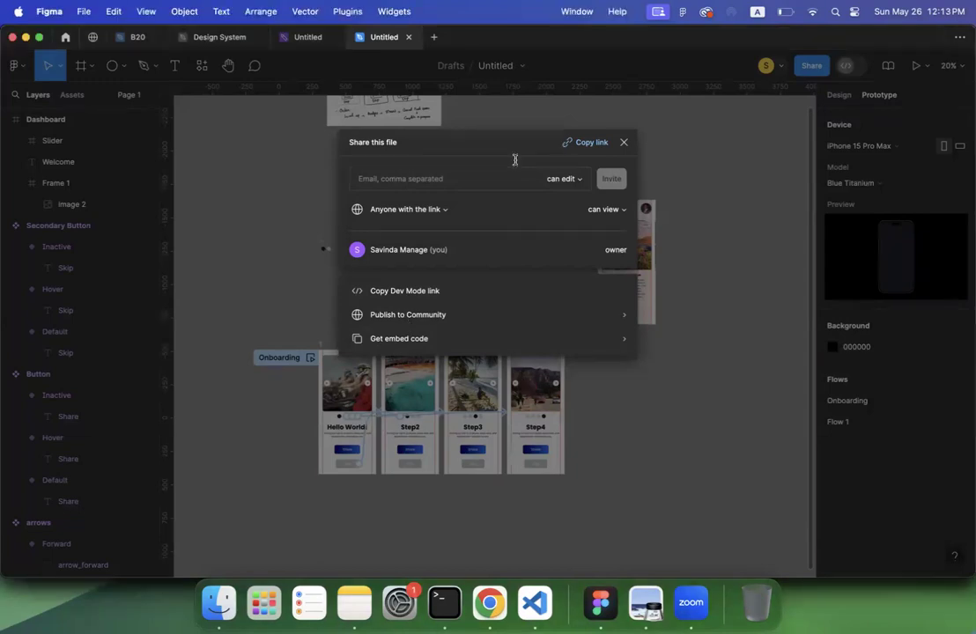
{"action": "key", "text": "Escape"}
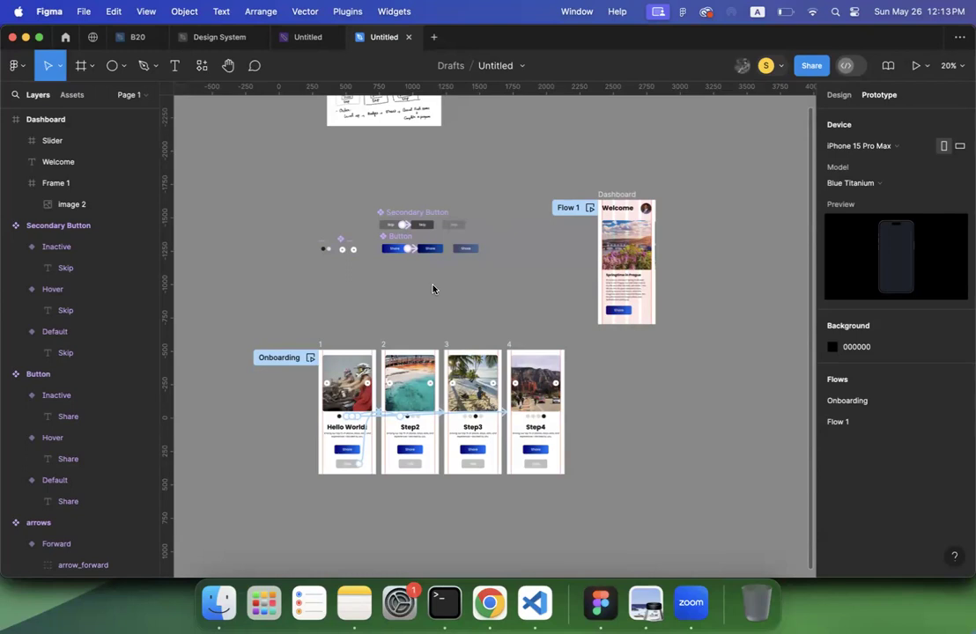
Step: Raise the system volume
{"action": "key", "text": "XF86AudioRaiseVolume"}
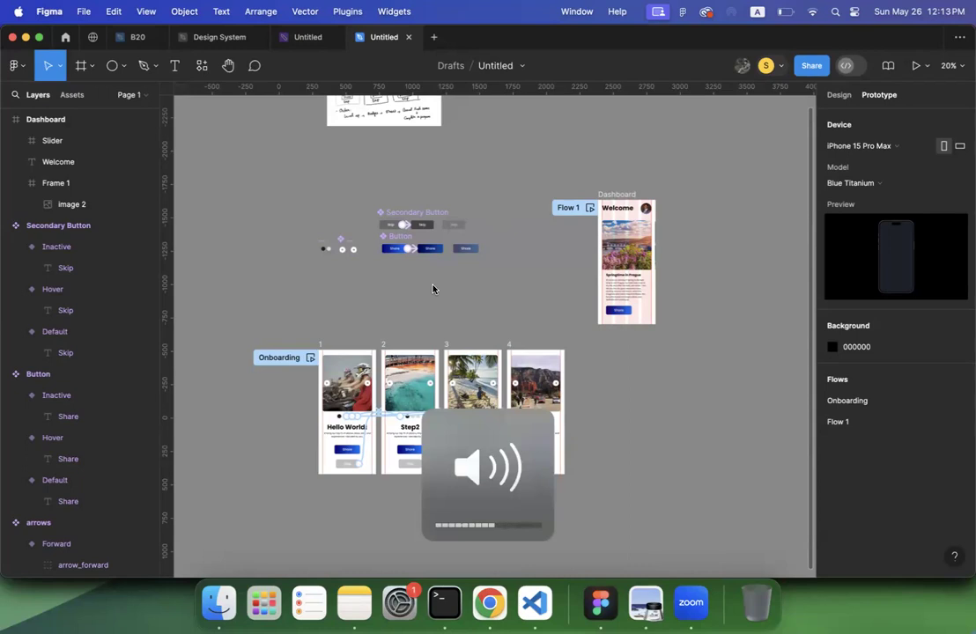
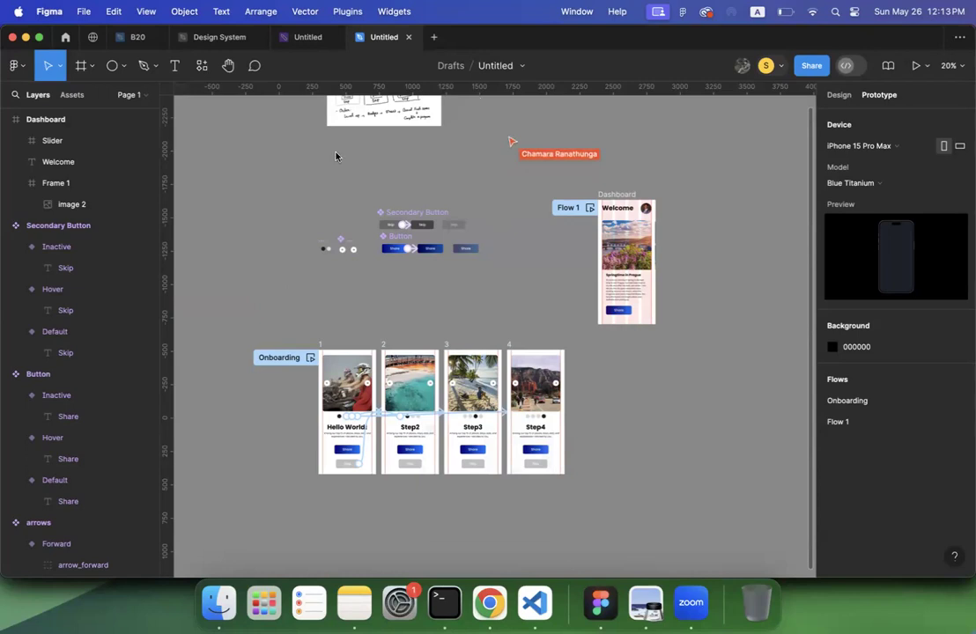
Step: Switch to Chrome and examine the Capstone Project brief in Classroom, looking back at the Figma screens in between
{"action": "left_click", "coordinate": [489, 602]}
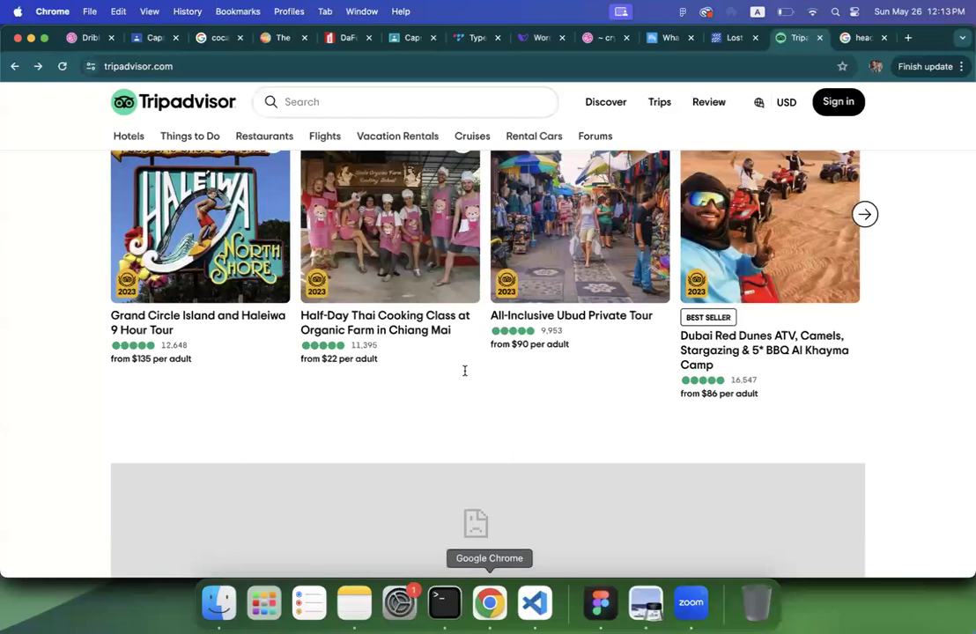
{"action": "key", "text": "super+2"}
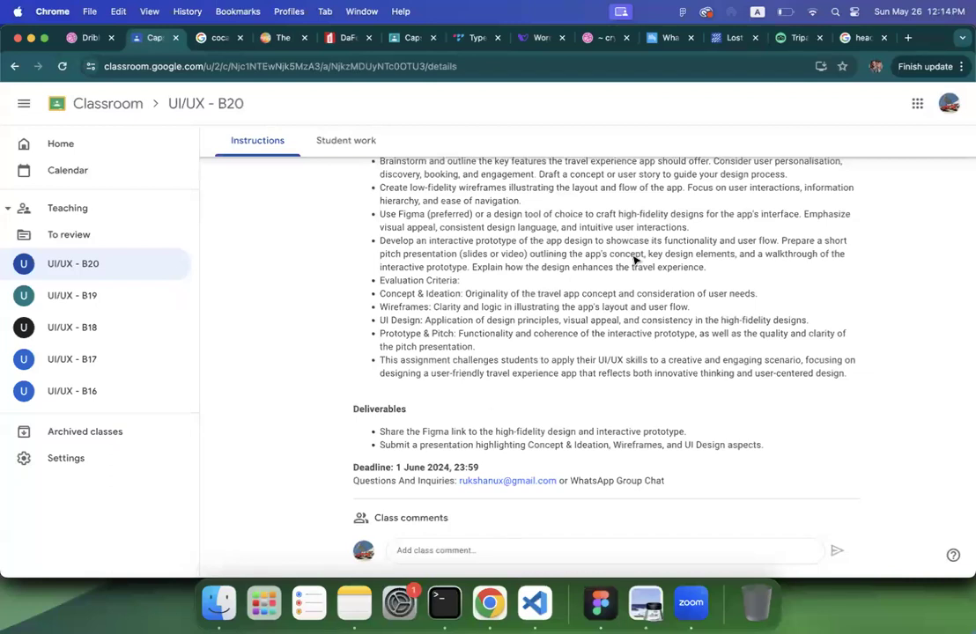
{"action": "scroll", "coordinate": [634, 260], "scroll_direction": "up", "scroll_amount": 5}
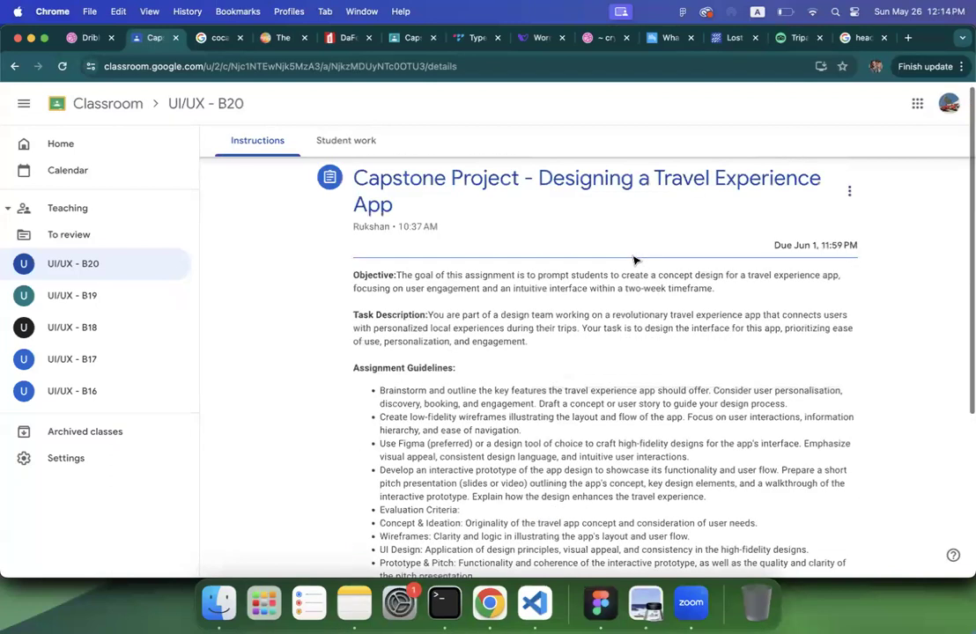
{"action": "scroll", "coordinate": [635, 260], "scroll_direction": "up", "scroll_amount": 1}
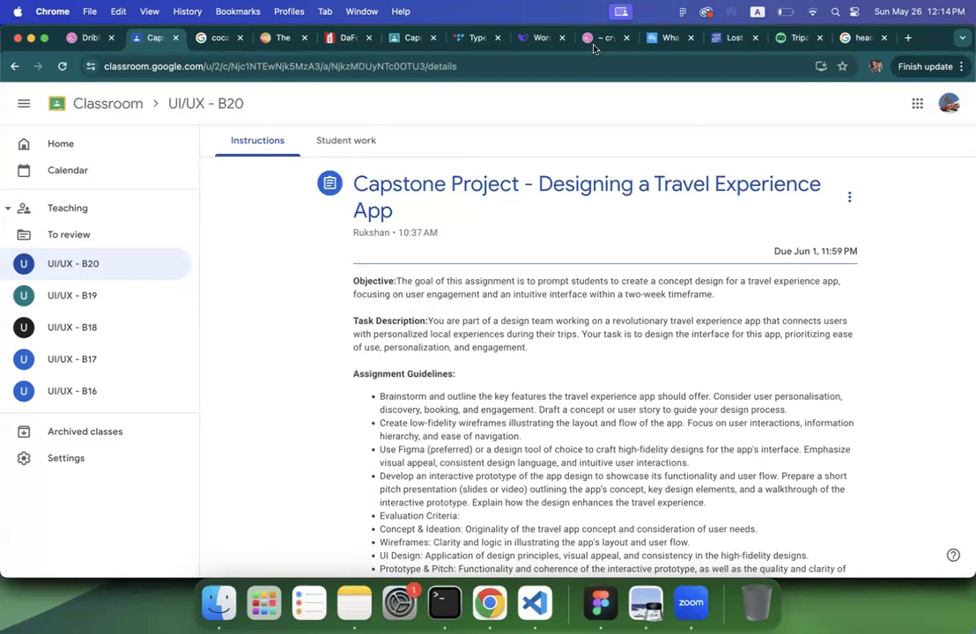
{"action": "left_click", "coordinate": [601, 603]}
{"action": "scroll", "coordinate": [478, 221], "scroll_direction": "down", "scroll_amount": 3}
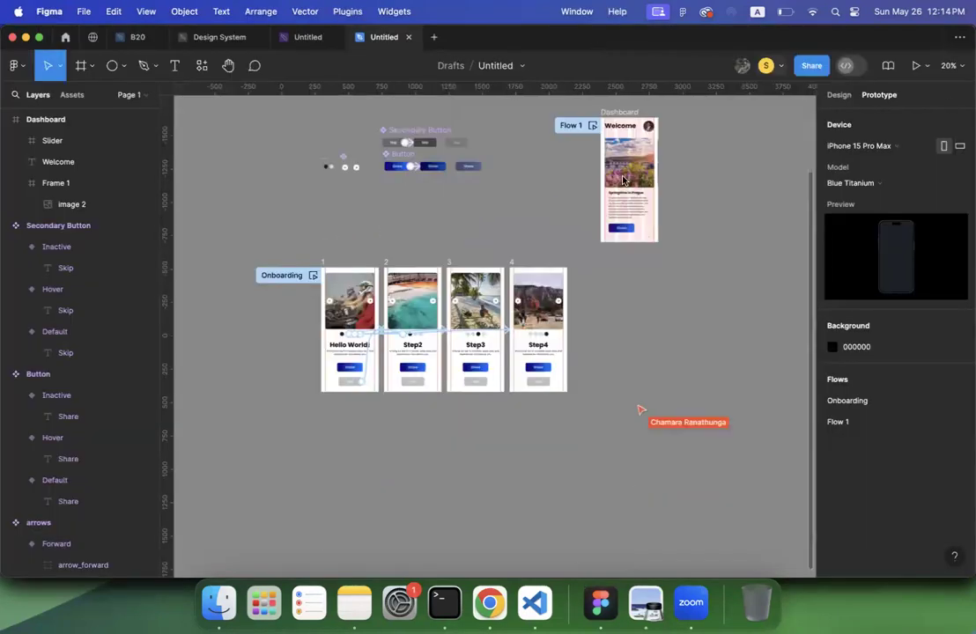
{"action": "left_click", "coordinate": [490, 602]}
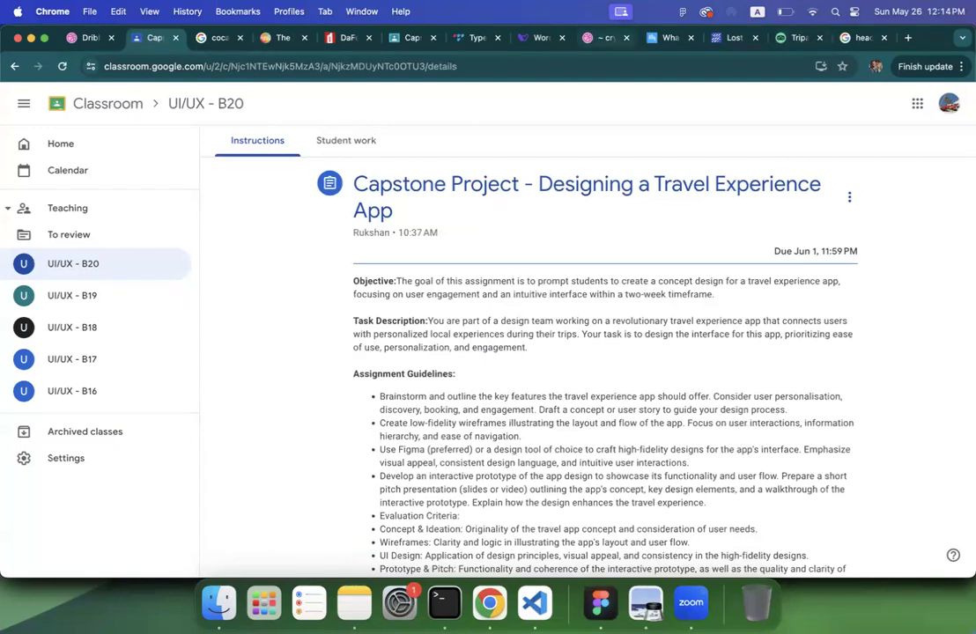
Step: Switch to the Dribbble page of crypto app shots and search for "travel exprience app" instead
{"action": "left_click", "coordinate": [605, 38]}
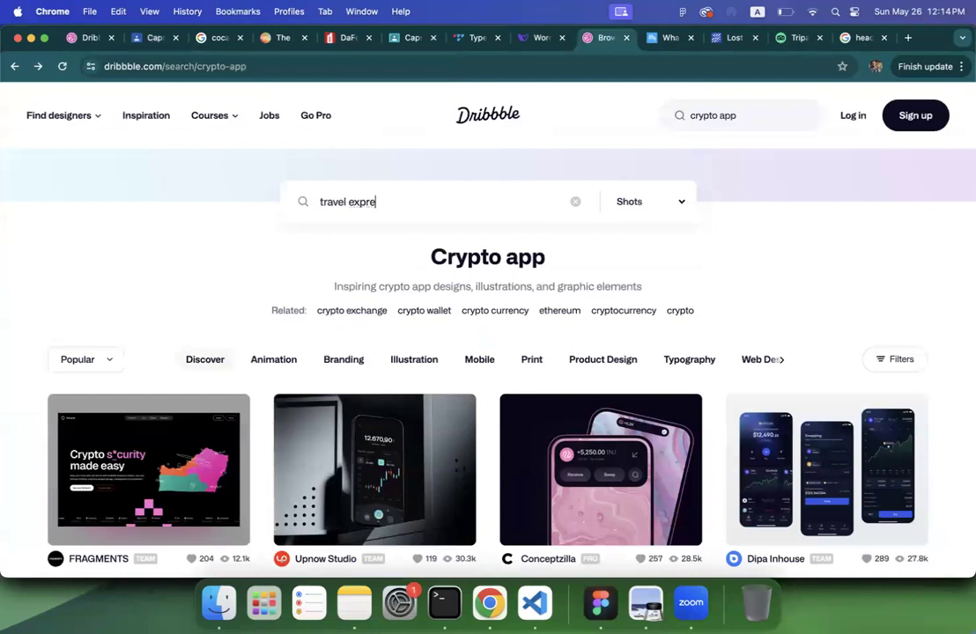
{"action": "key", "text": "BackSpace"}
{"action": "type", "text": "ience app"}
{"action": "key", "text": "Return"}
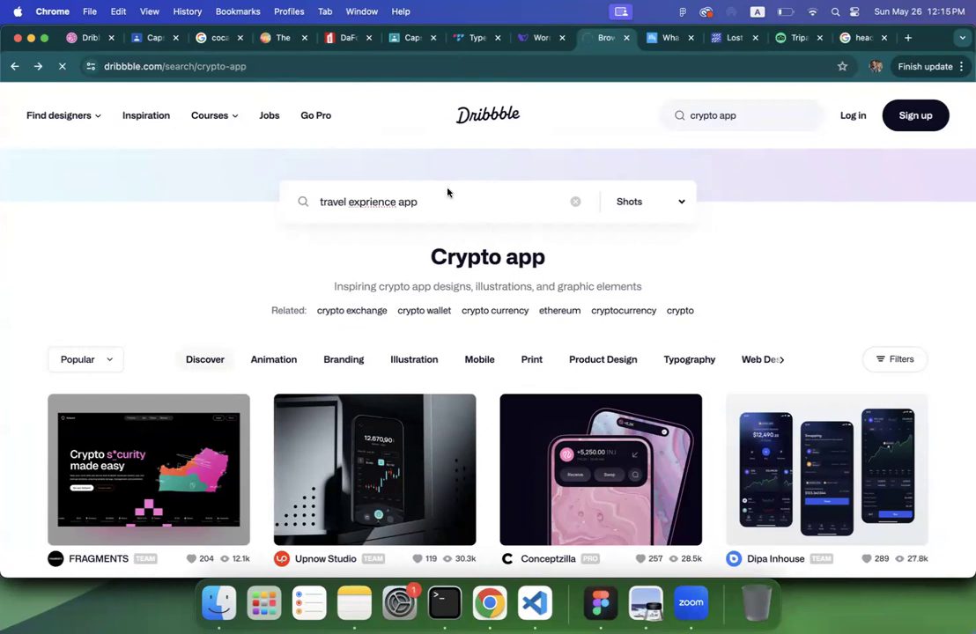
Step: Open the purple-background Travel Mobile App shot from the results and look through its images and description
{"action": "scroll", "coordinate": [443, 196], "scroll_direction": "down", "scroll_amount": 1}
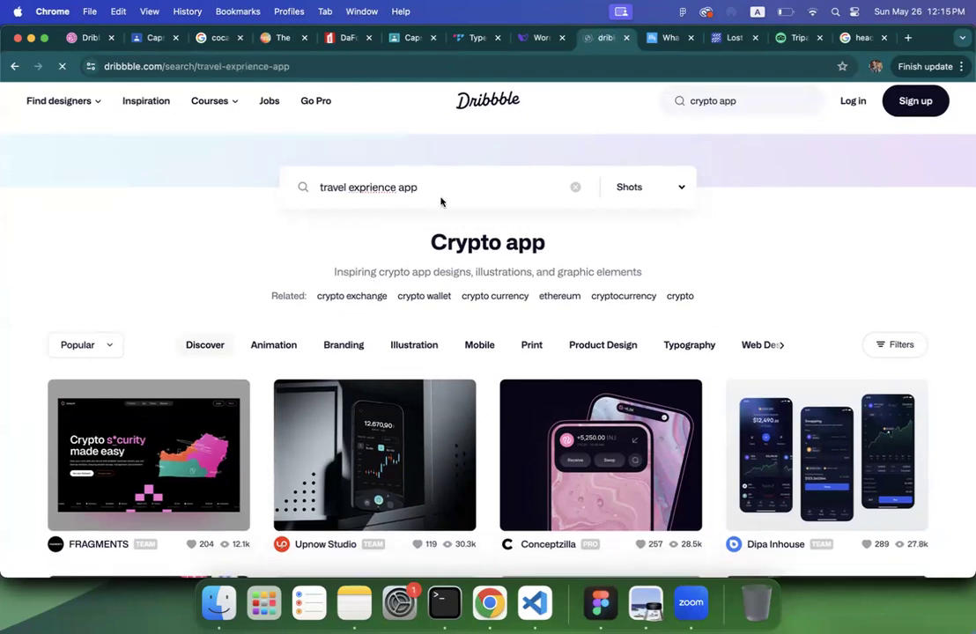
{"action": "scroll", "coordinate": [432, 264], "scroll_direction": "down", "scroll_amount": 3}
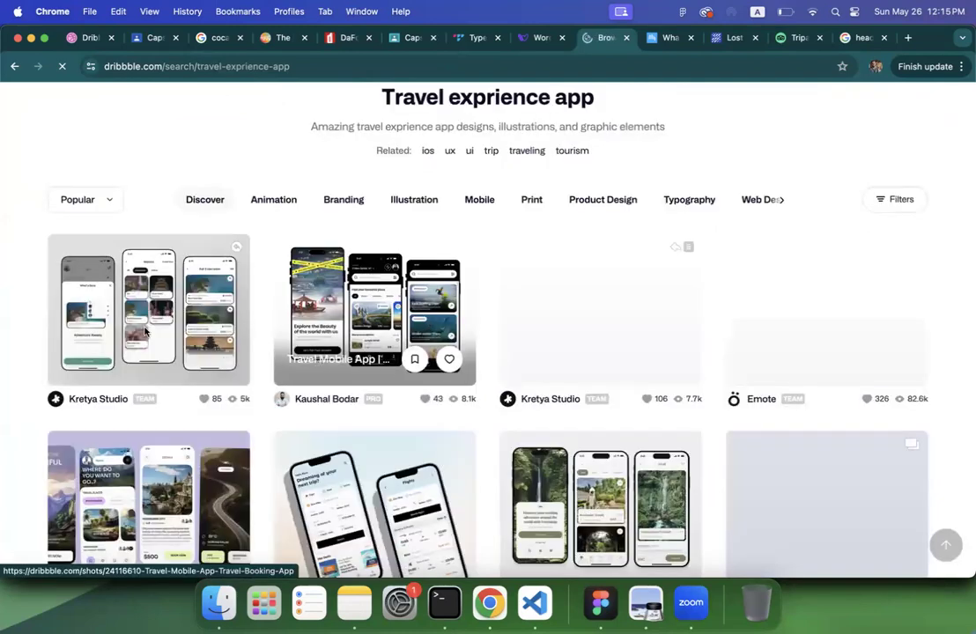
{"action": "scroll", "coordinate": [457, 326], "scroll_direction": "down", "scroll_amount": 3}
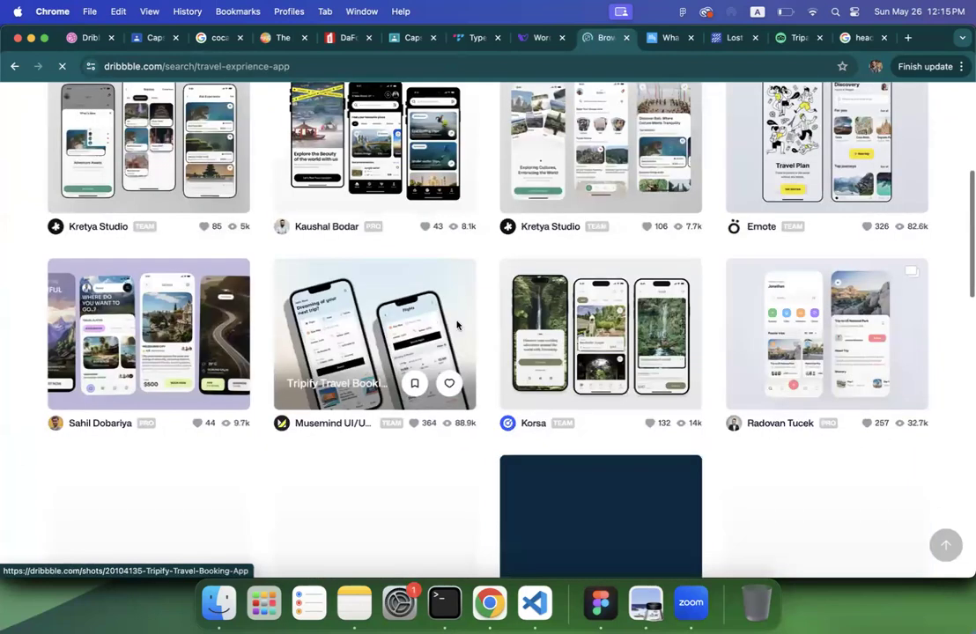
{"action": "left_click", "coordinate": [457, 326]}
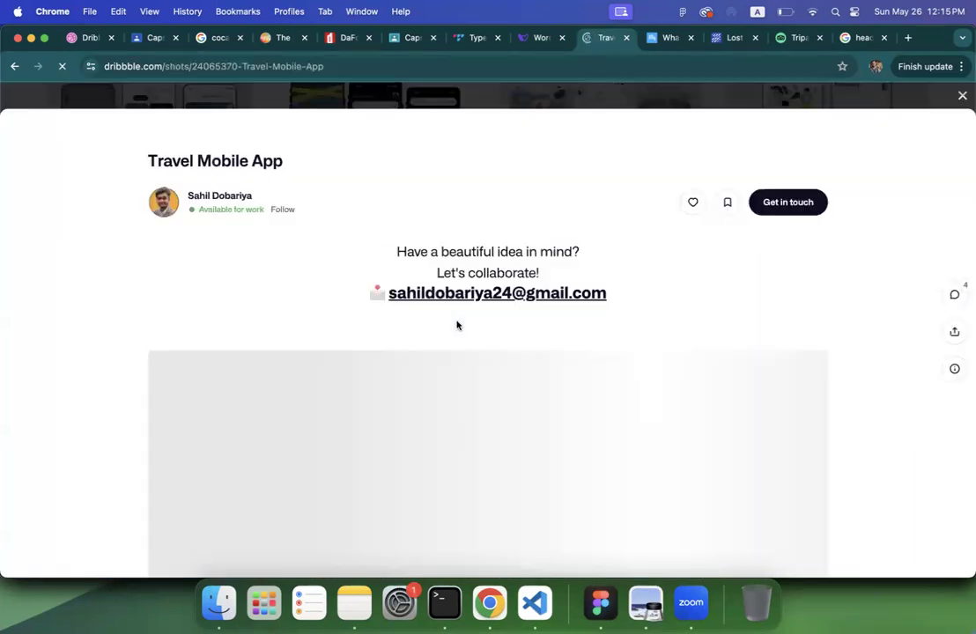
{"action": "scroll", "coordinate": [456, 326], "scroll_direction": "down", "scroll_amount": 1}
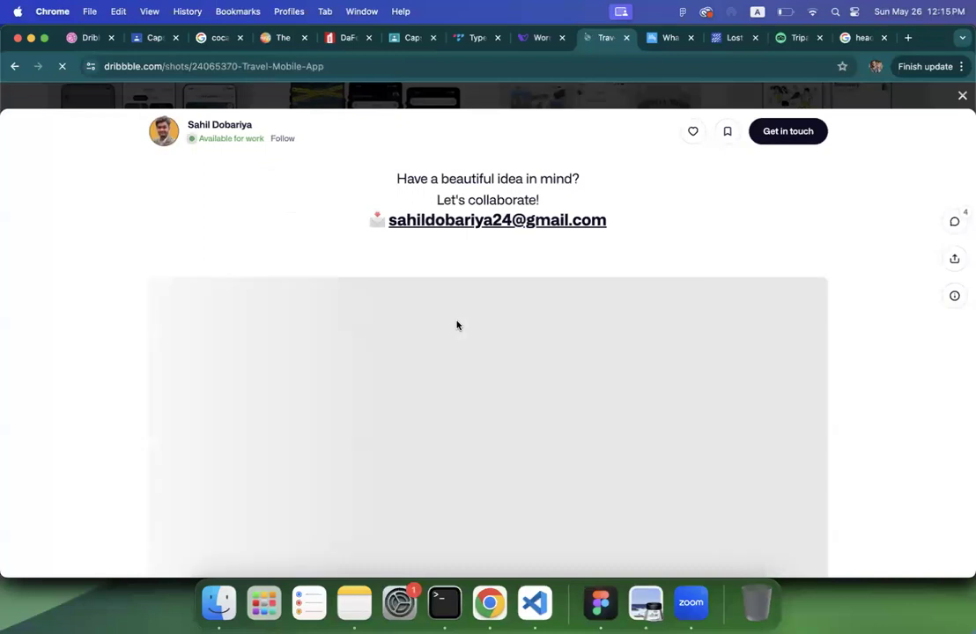
{"action": "scroll", "coordinate": [479, 335], "scroll_direction": "down", "scroll_amount": 2}
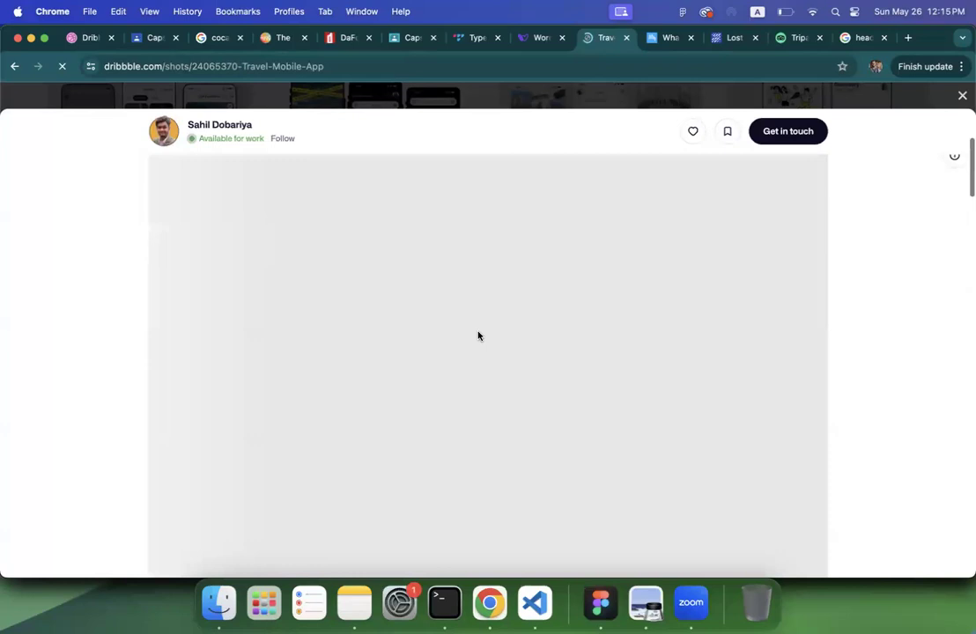
{"action": "scroll", "coordinate": [479, 335], "scroll_direction": "down", "scroll_amount": 5}
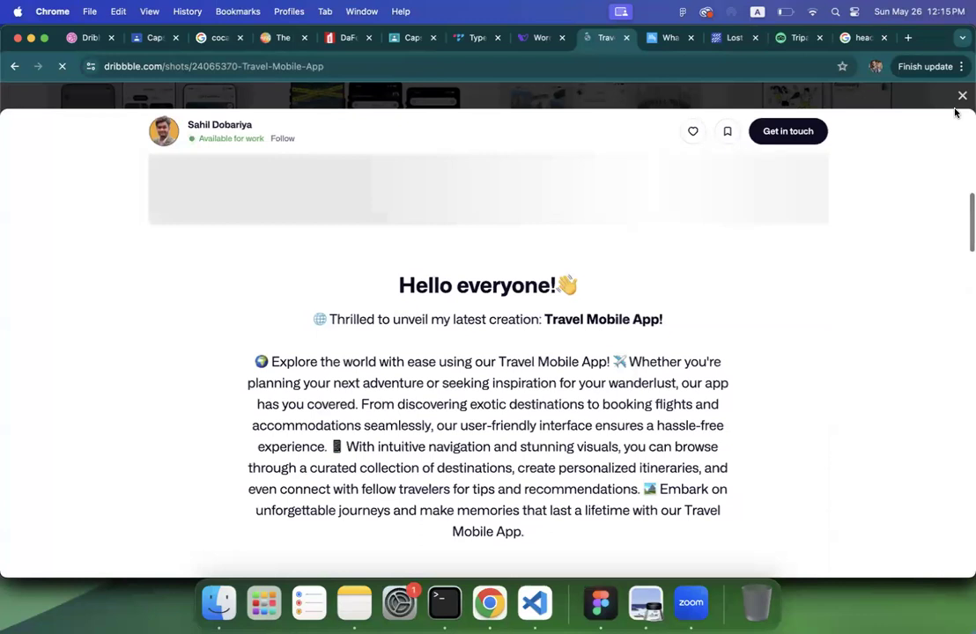
{"action": "scroll", "coordinate": [163, 342], "scroll_direction": "up", "scroll_amount": 5}
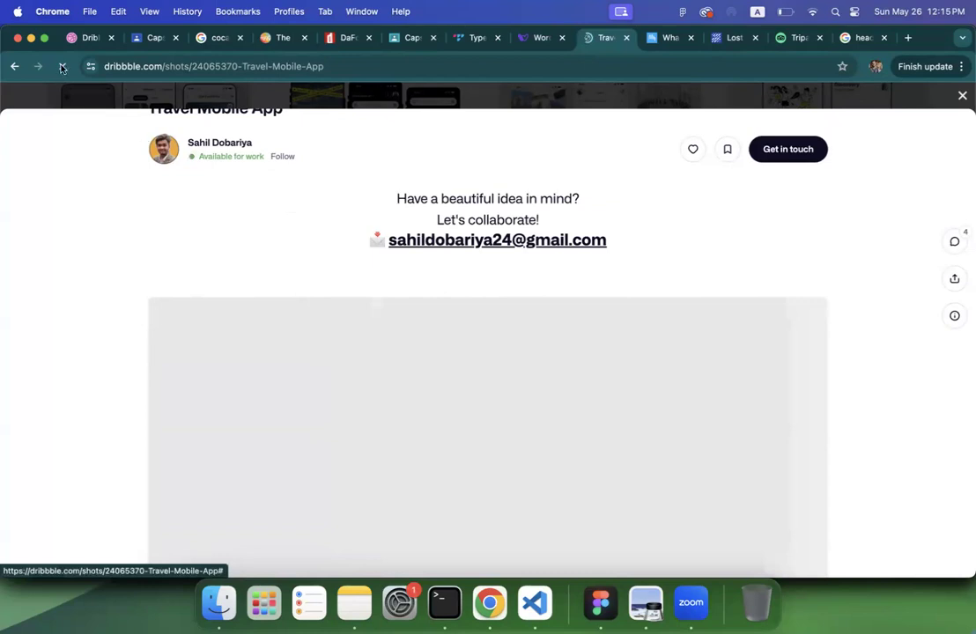
Step: Open the "Troviatrip - Travel Mobile App" shot and examine its onboarding, home and detail screens
{"action": "left_click", "coordinate": [146, 171]}
{"action": "left_click", "coordinate": [154, 188]}
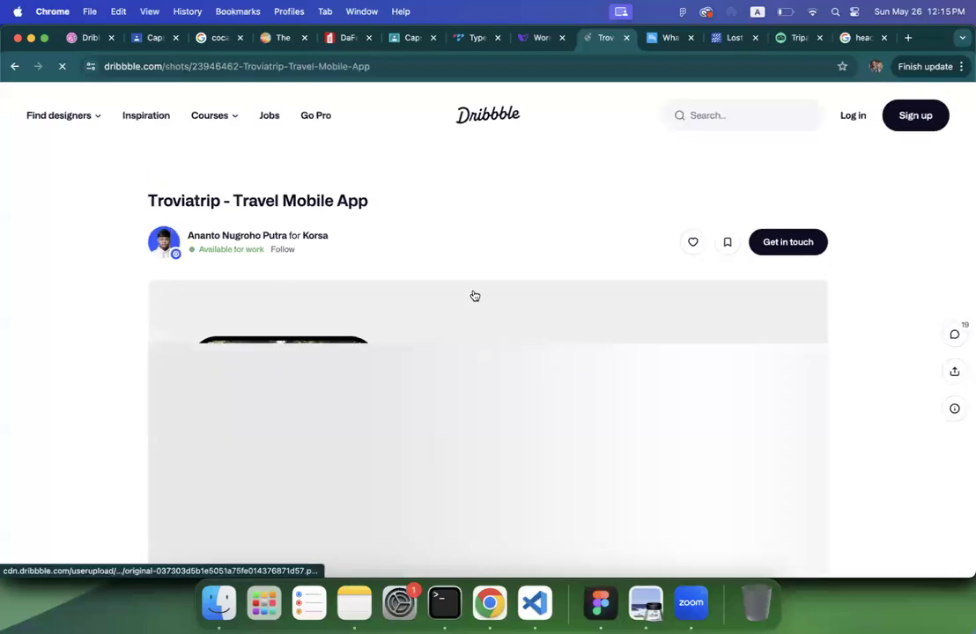
{"action": "scroll", "coordinate": [475, 296], "scroll_direction": "down", "scroll_amount": 3}
{"action": "scroll", "coordinate": [502, 474], "scroll_direction": "down", "scroll_amount": 1}
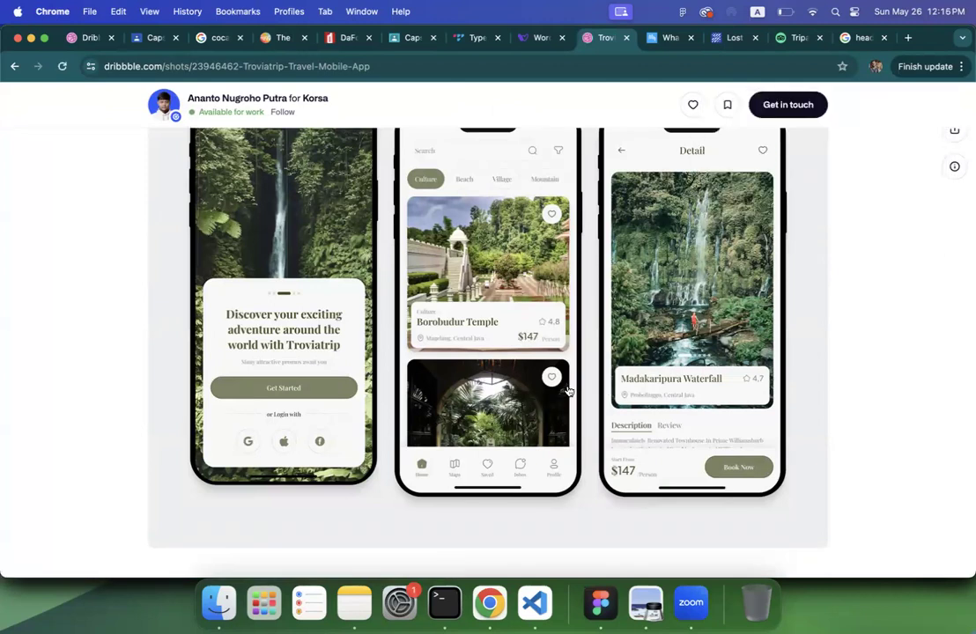
{"action": "scroll", "coordinate": [490, 322], "scroll_direction": "up", "scroll_amount": 1}
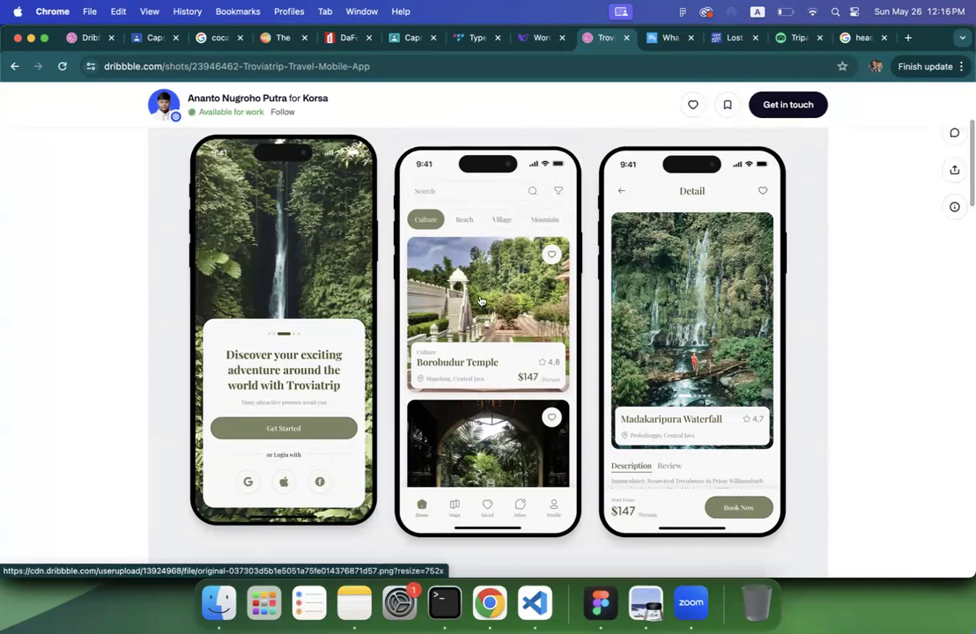